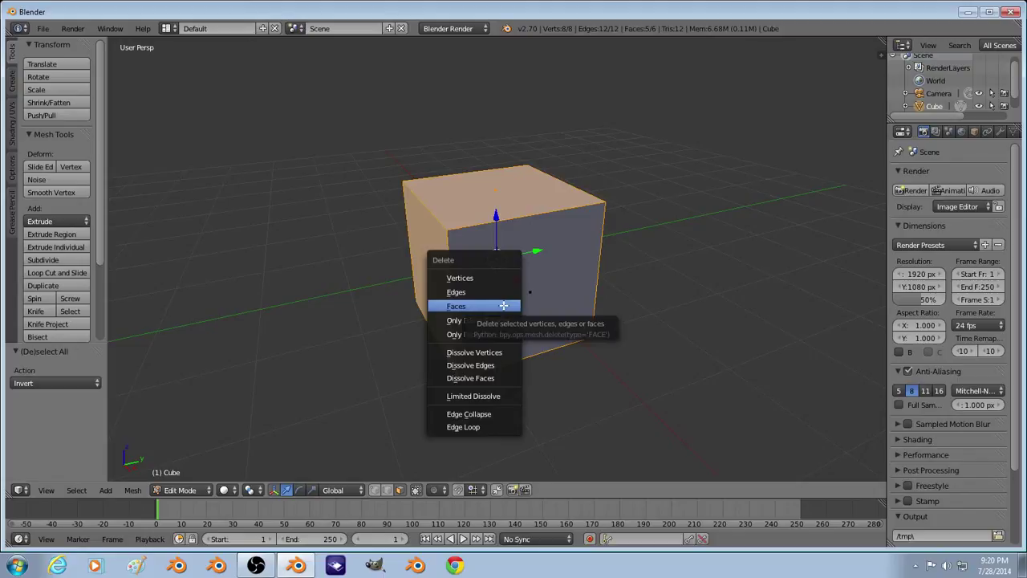
# Step: Delete all cube faces except the front one, then extrude the remaining face about 0.163 along X into a thin panel
pyautogui.click(503, 306)
pyautogui.press('a')
pyautogui.press('e')
pyautogui.click(555, 292)
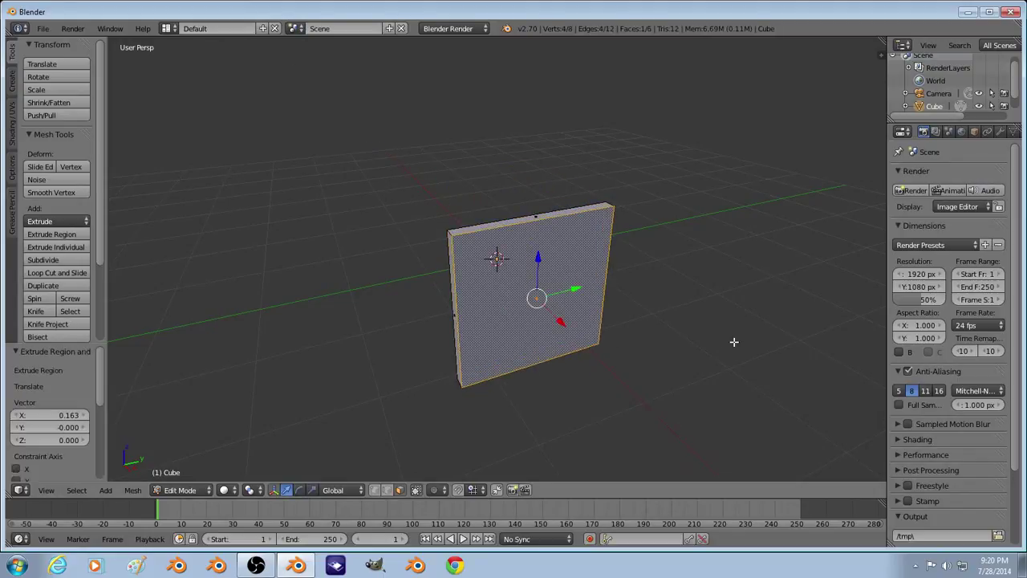
pyautogui.press('a')
pyautogui.press('a')
pyautogui.press('Tab')
pyautogui.moveTo(594, 296); pyautogui.dragTo(566, 298, button='middle')
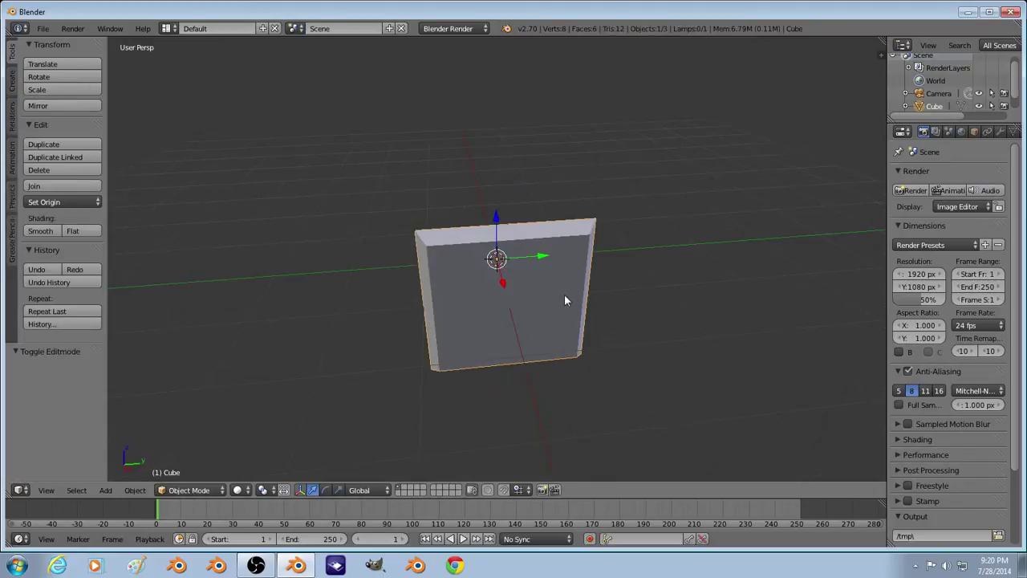
# Step: Extrude all faces of the panel individually with an offset of -0.05
pyautogui.press('Tab')
pyautogui.rightClick(557, 270)
pyautogui.press('a')
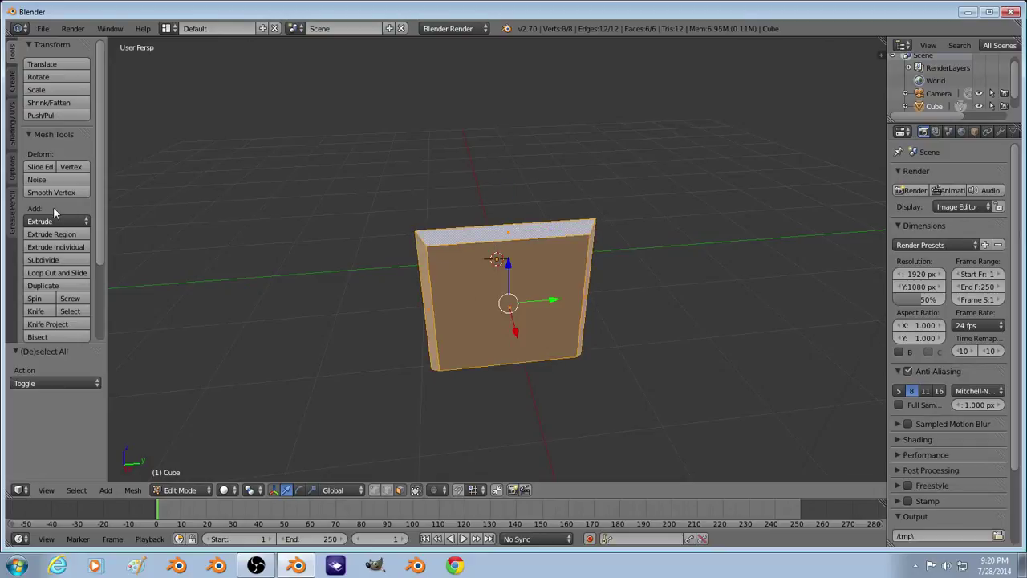
pyautogui.moveTo(145, 262); pyautogui.dragTo(396, 237, button='middle')
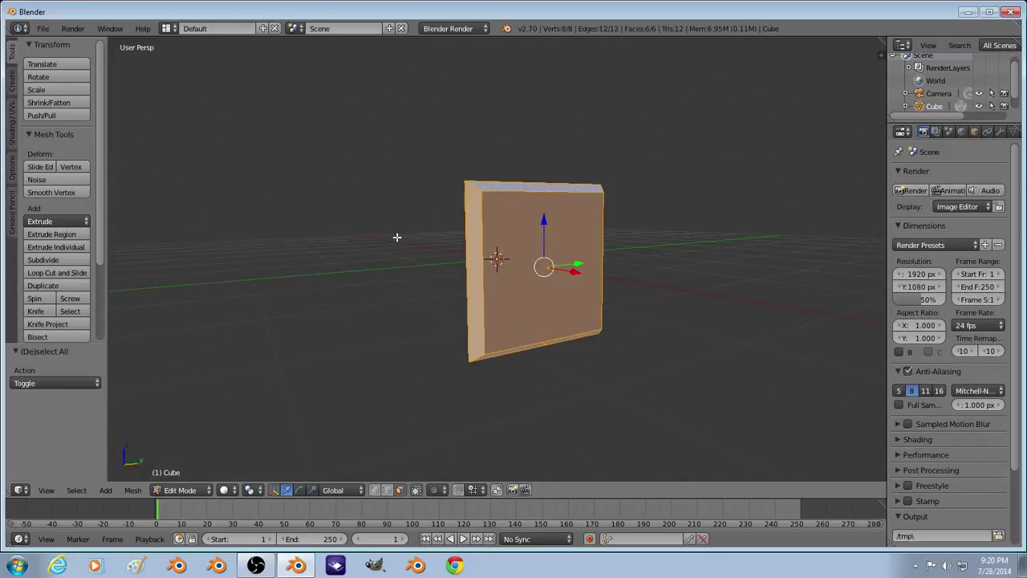
pyautogui.click(70, 248)
pyautogui.write('-0')
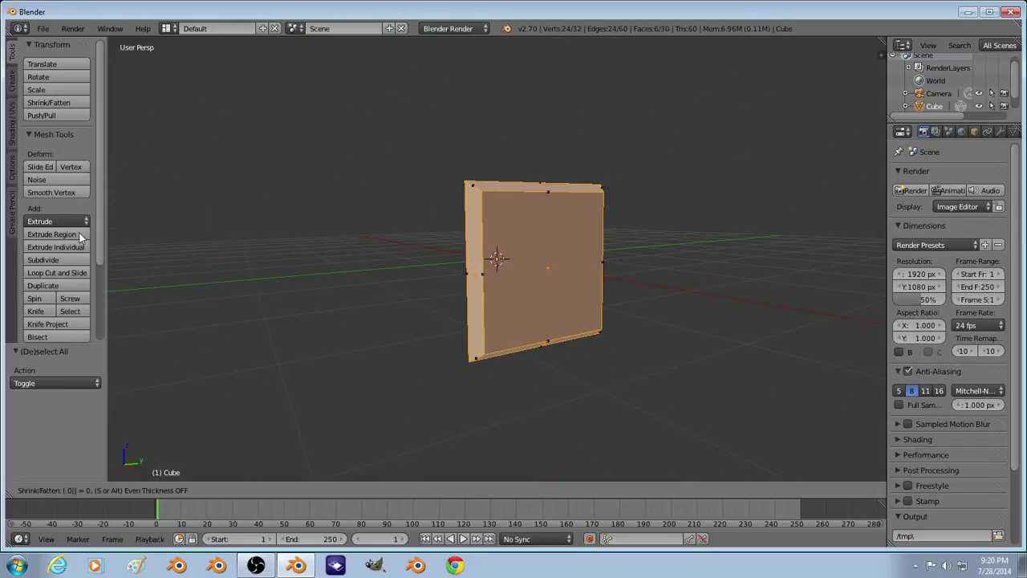
pyautogui.write('.05')
pyautogui.press('Return')
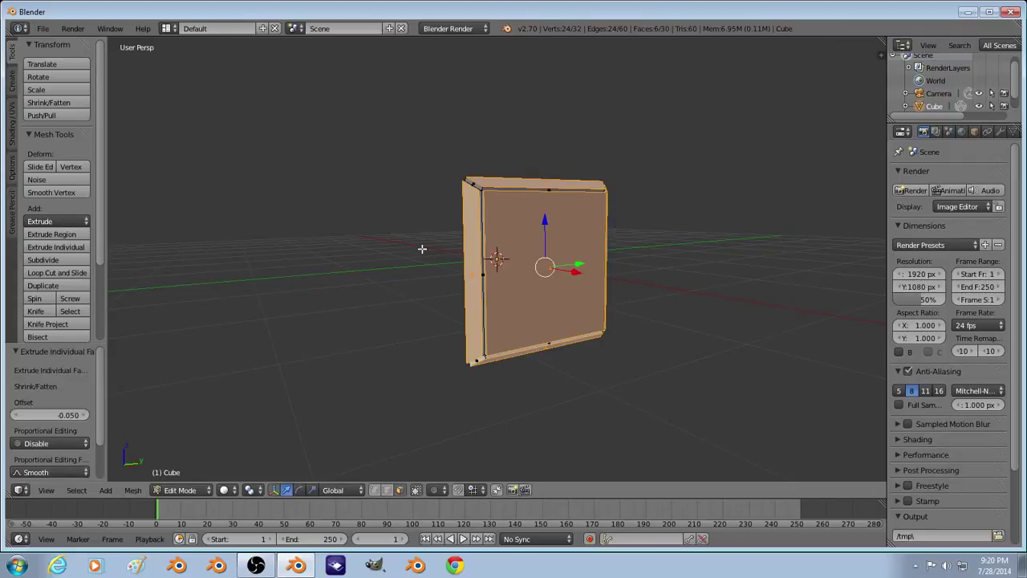
# Step: Duplicate the panel in place and rotate the copy 90° about the Z axis
pyautogui.moveTo(684, 340); pyautogui.dragTo(529, 317, button='middle')
pyautogui.press('Tab')
pyautogui.hotkey('shift', 'd')
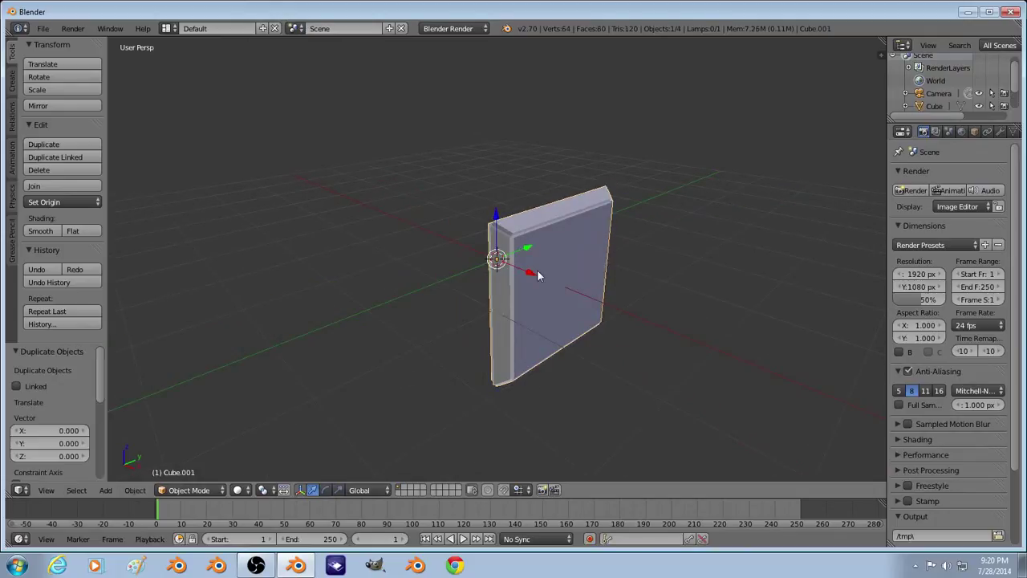
pyautogui.press('r')
pyautogui.press('z')
pyautogui.press('9')
pyautogui.press('0')
pyautogui.press('Return')
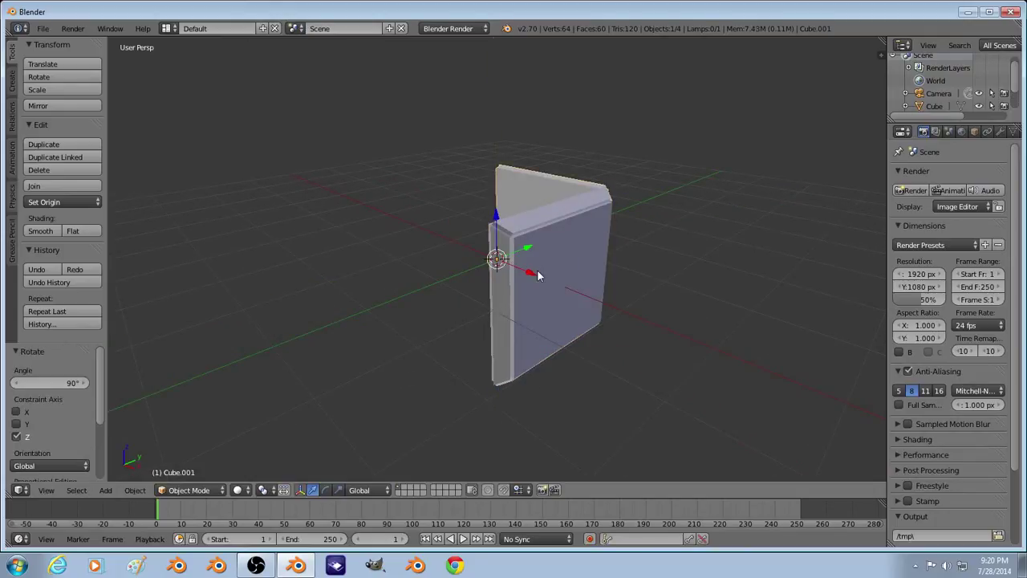
# Step: Extrude the large inner face of the rotated panel in place, using face selection
pyautogui.moveTo(538, 270); pyautogui.dragTo(392, 330, button='middle')
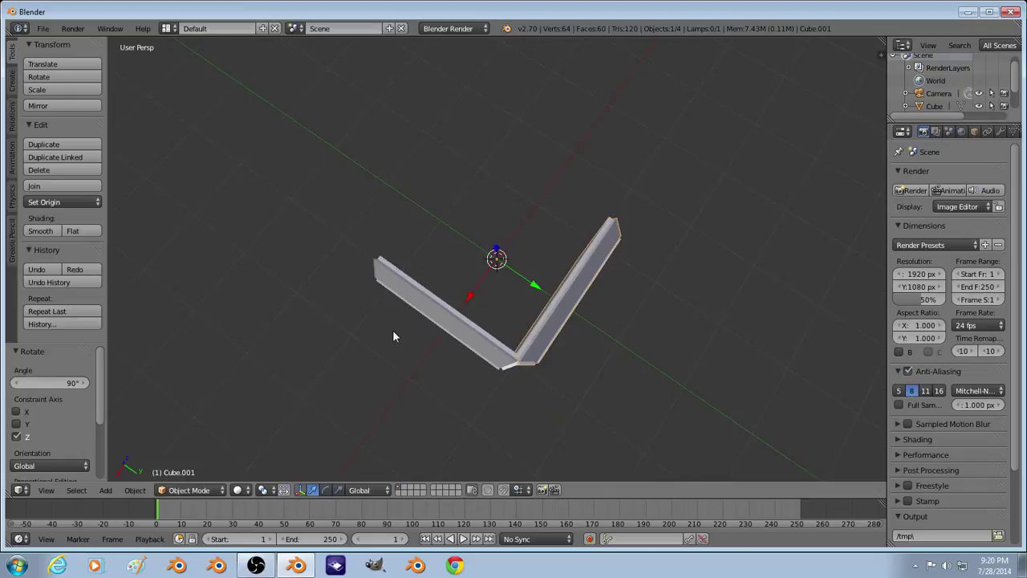
pyautogui.scroll(3, 392, 329)
pyautogui.moveTo(492, 372); pyautogui.dragTo(472, 325, button='middle')
pyautogui.press('Tab')
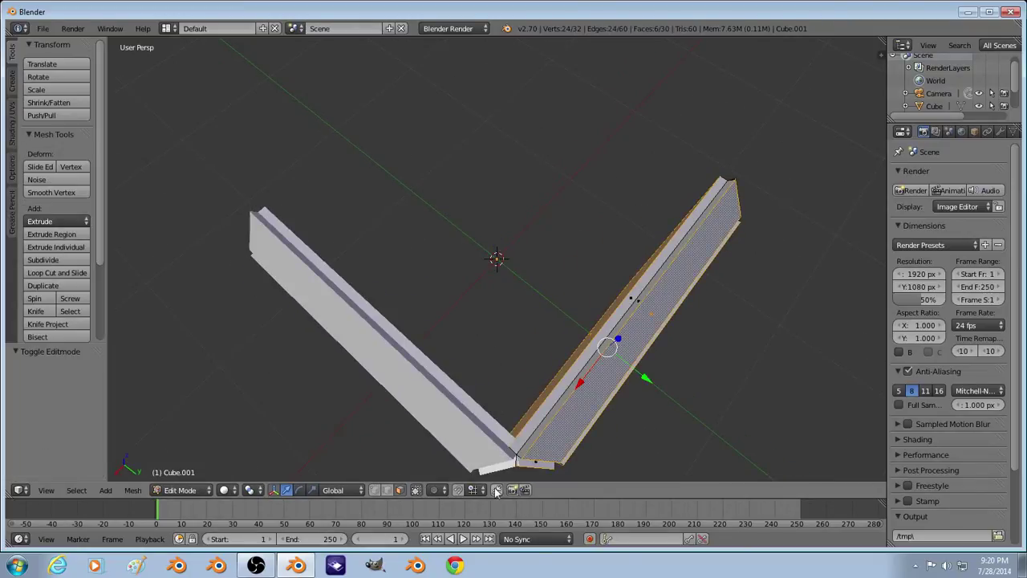
pyautogui.click(399, 489)
pyautogui.moveTo(525, 437); pyautogui.dragTo(628, 436, button='middle')
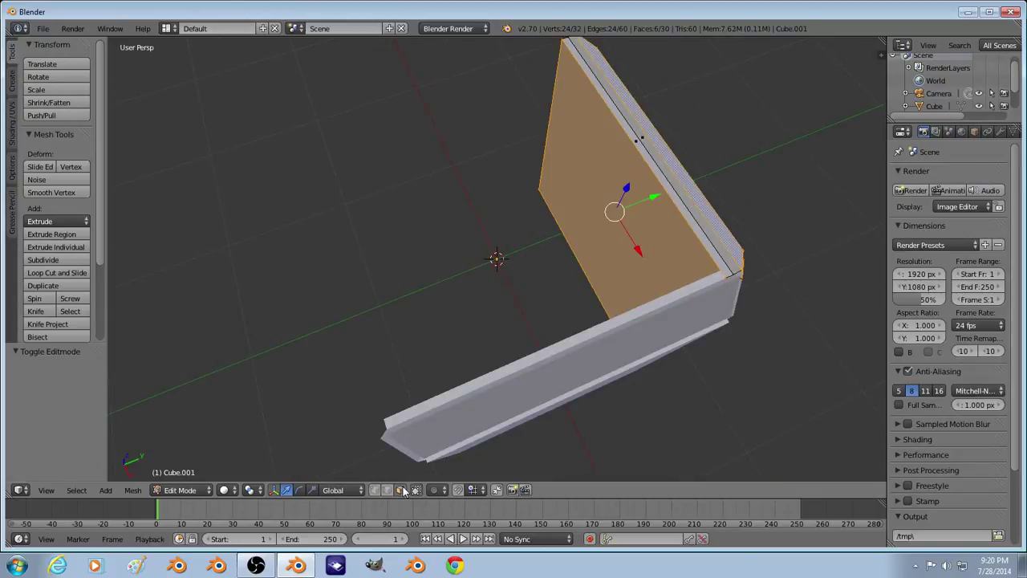
pyautogui.rightClick(643, 253)
pyautogui.press('e')
pyautogui.rightClick(648, 232)
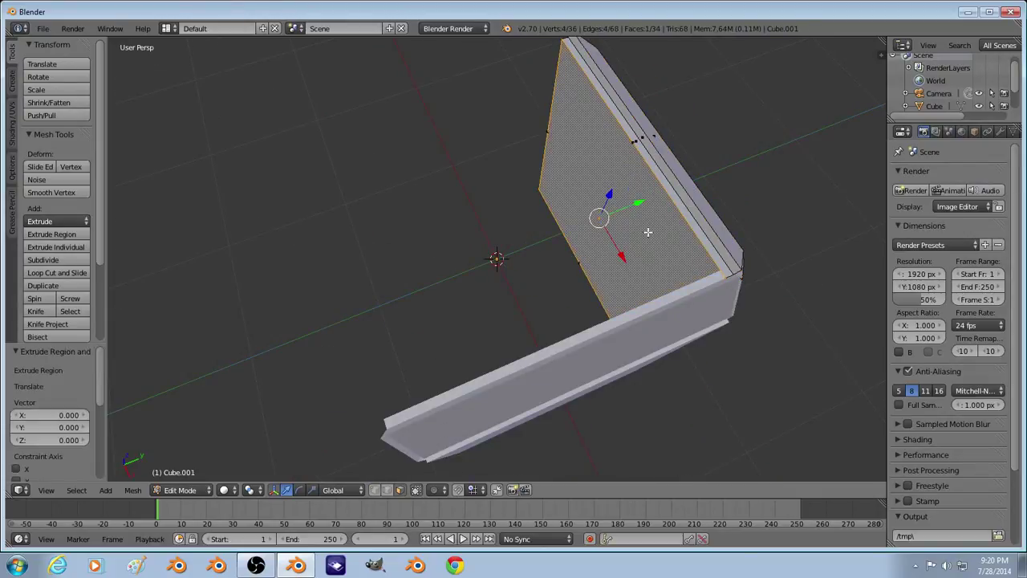
# Step: Scale the extruded inner face to 0.9 along the X axis
pyautogui.press('s')
pyautogui.press('x')
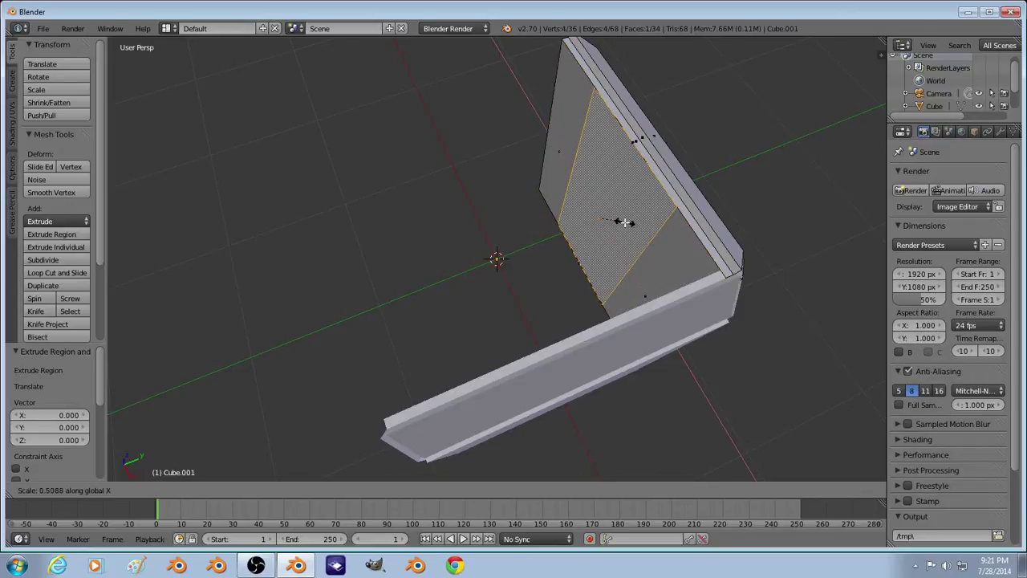
pyautogui.press('.')
pyautogui.press('9')
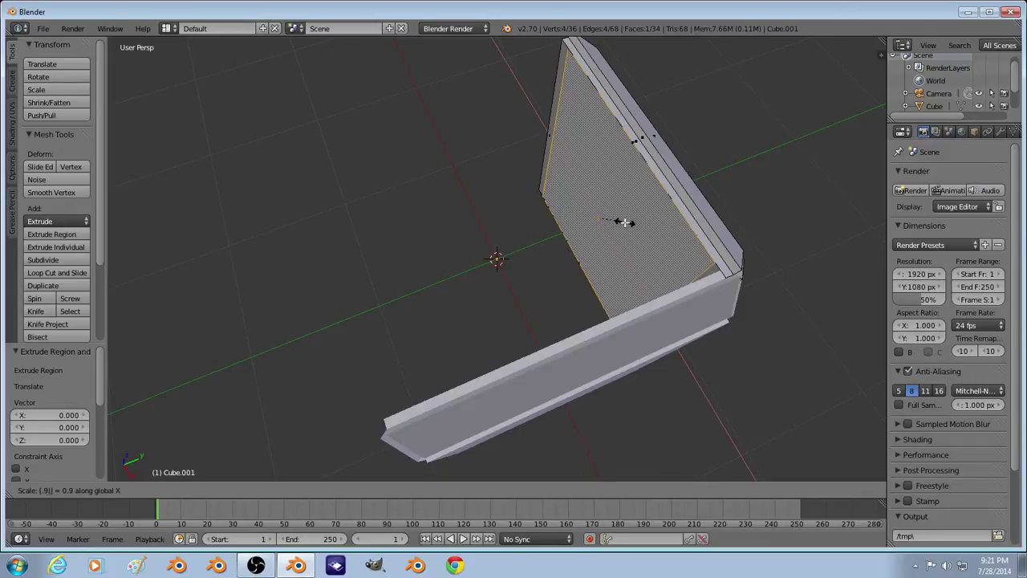
pyautogui.press('Return')
# Step: Merge the two neighbouring vertices at the rotated panel's corner using the At Last option
pyautogui.moveTo(625, 222); pyautogui.dragTo(572, 307, button='middle')
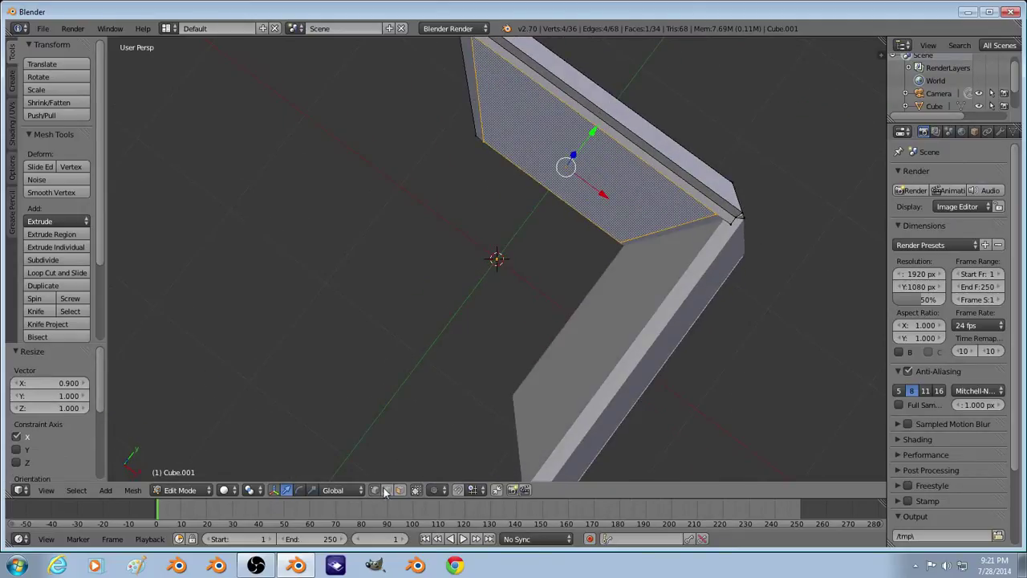
pyautogui.rightClick(736, 217)
pyautogui.keyDown('shift'); pyautogui.rightClick(736, 218); pyautogui.keyUp('shift')
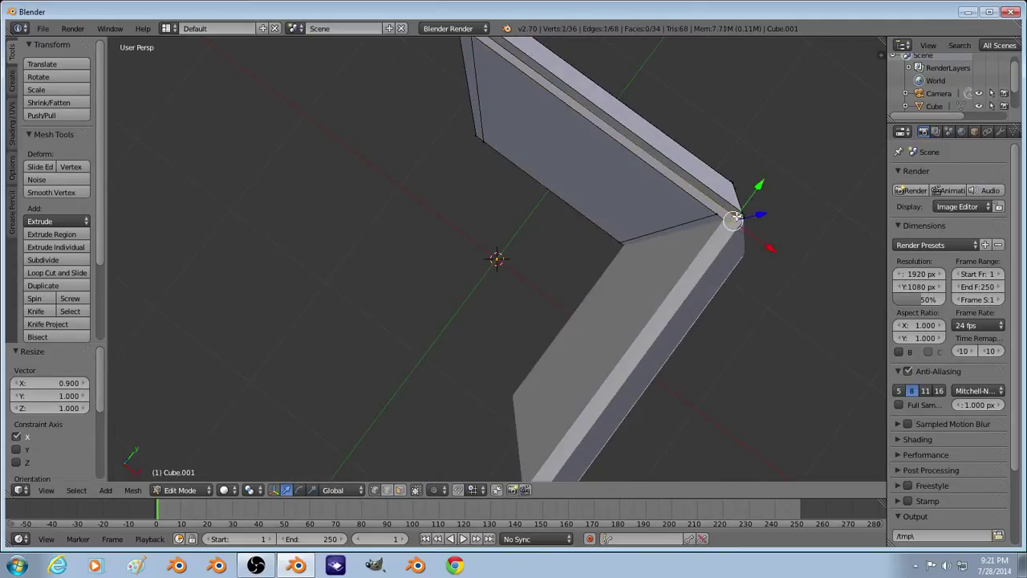
pyautogui.hotkey('alt', 'm')
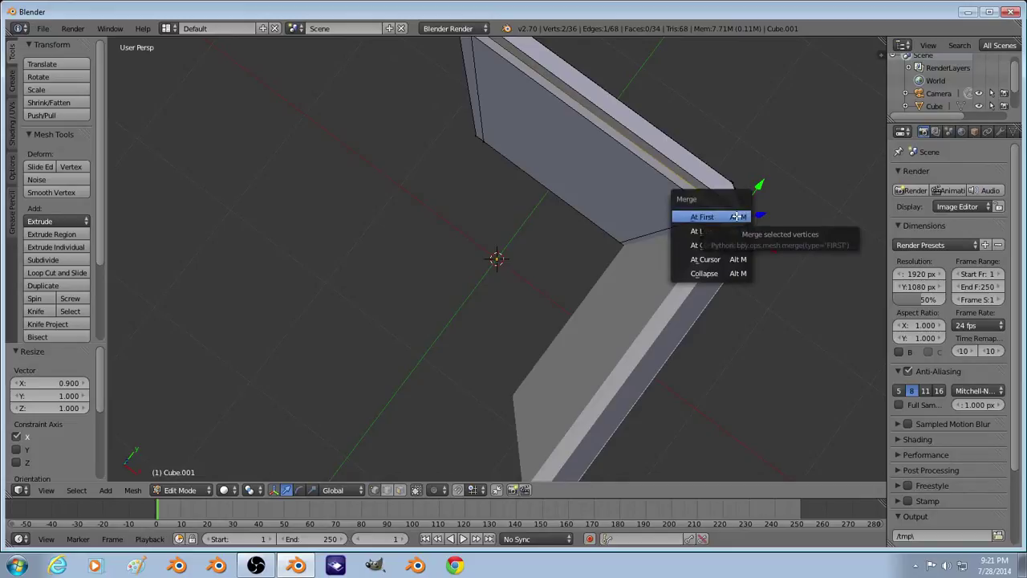
pyautogui.click(730, 234)
# Step: Merge the matching vertex pair at the other end of the rotated panel's corner edge
pyautogui.press('z')
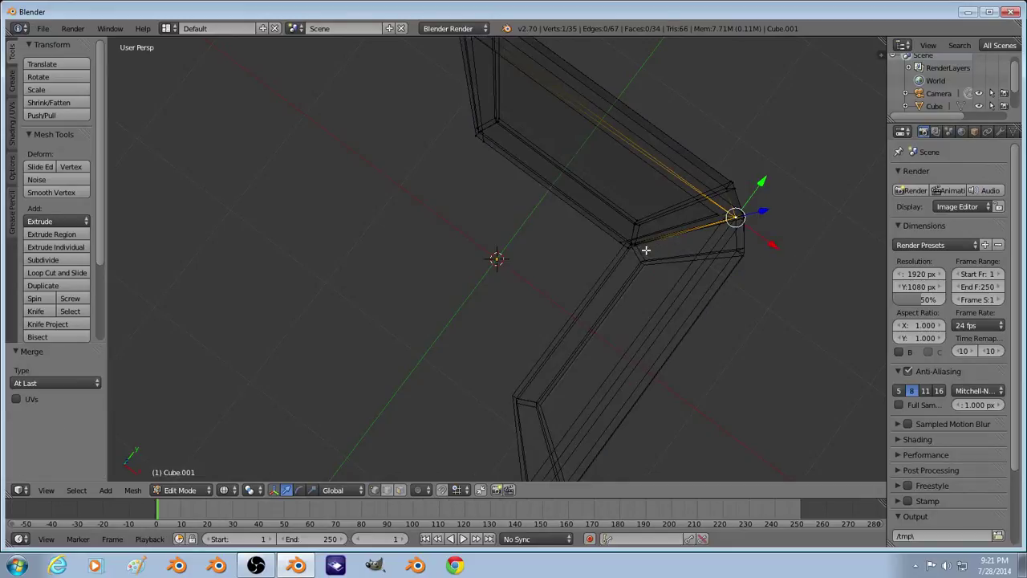
pyautogui.scroll(2, 646, 265)
pyautogui.scroll(1, 739, 256)
pyautogui.rightClick(738, 245)
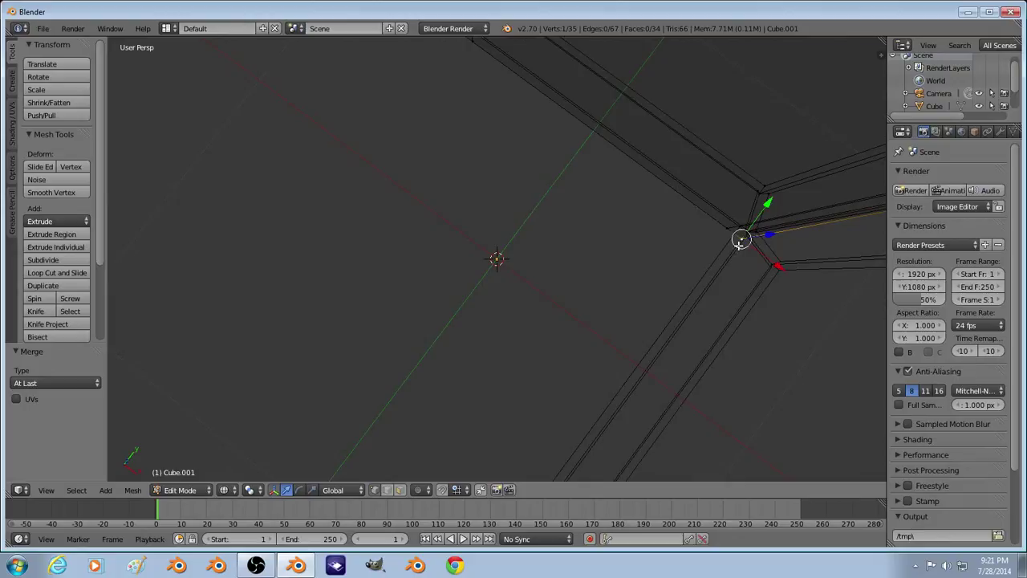
pyautogui.moveTo(727, 252)
pyautogui.mouseDown(button='middle')
pyautogui.moveTo(837, 268)
pyautogui.moveTo(800, 110)
pyautogui.moveTo(690, 325)
pyautogui.moveTo(693, 342)
pyautogui.moveTo(635, 298)
pyautogui.moveTo(599, 302)
pyautogui.moveTo(672, 307)
pyautogui.moveTo(603, 298)
pyautogui.moveTo(553, 254)
pyautogui.moveTo(624, 292)
pyautogui.moveTo(601, 294)
pyautogui.moveTo(599, 308)
pyautogui.mouseUp(button='middle')
pyautogui.press('z')
pyautogui.press('z')
pyautogui.keyDown('shift'); pyautogui.rightClick(593, 400); pyautogui.keyUp('shift')
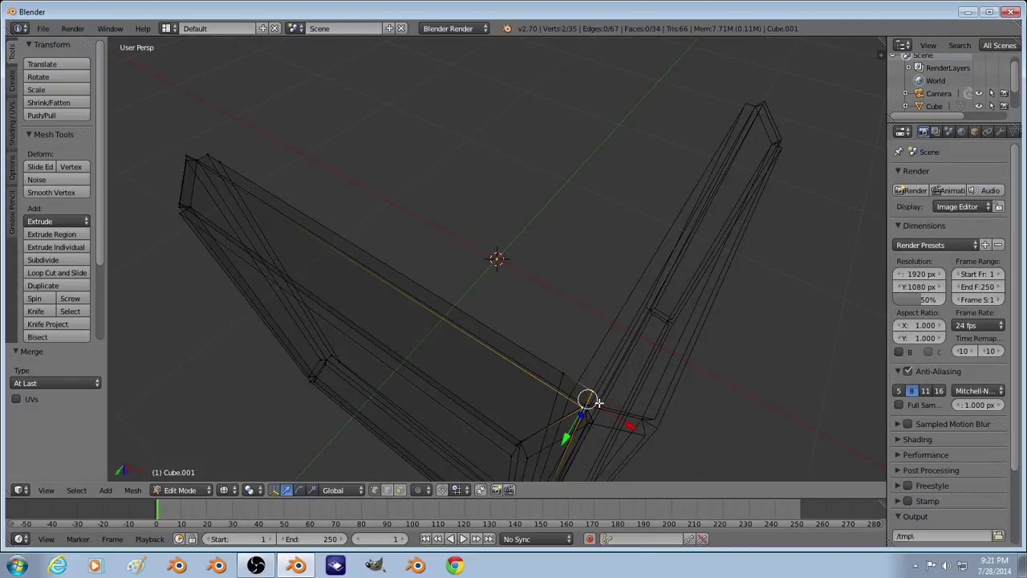
pyautogui.press('f')
pyautogui.press('z')
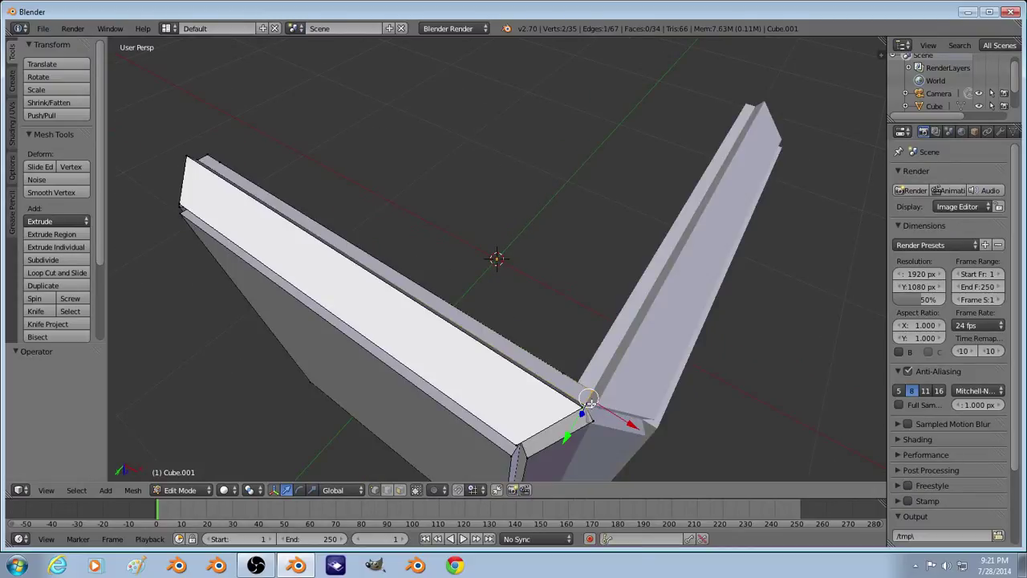
pyautogui.press('.')
pyautogui.click(562, 466)
pyautogui.press('Tab')
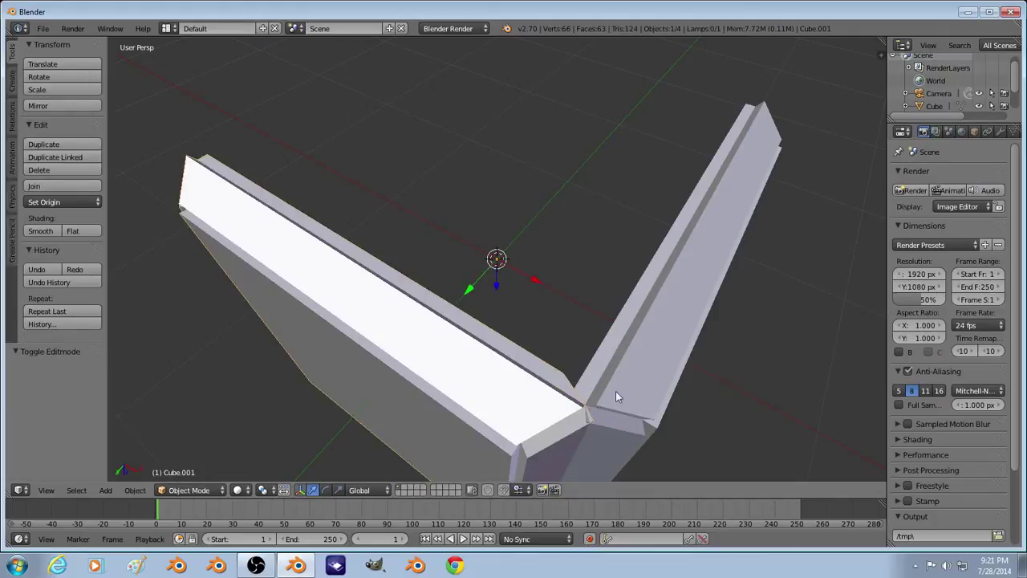
# Step: Examine the corner joint between the two panels from several angles
pyautogui.press('z')
pyautogui.press('z')
pyautogui.moveTo(584, 388)
pyautogui.mouseDown(button='middle')
pyautogui.moveTo(543, 431)
pyautogui.moveTo(444, 477)
pyautogui.mouseUp(button='middle')
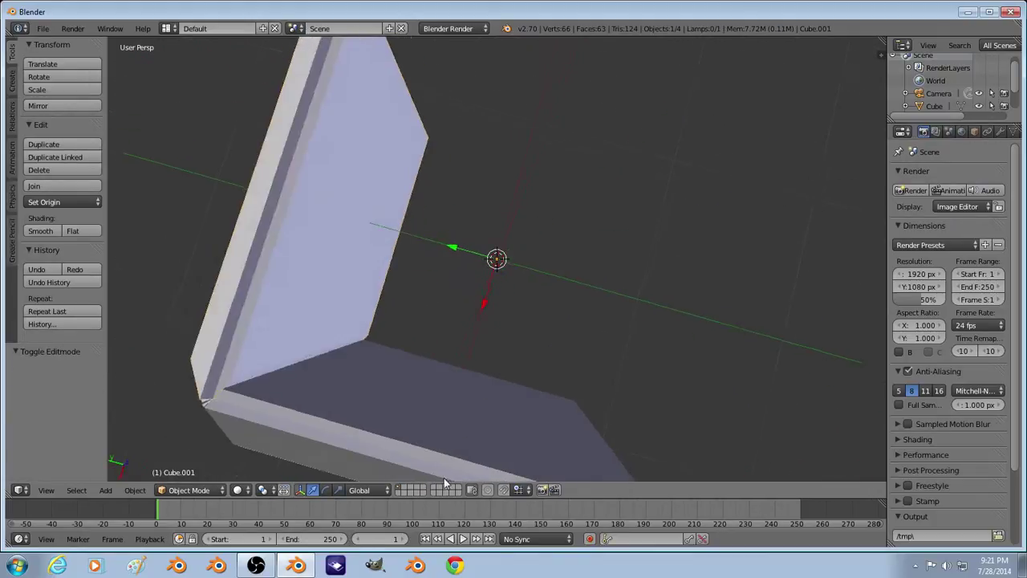
pyautogui.press('Tab')
pyautogui.moveTo(382, 411); pyautogui.dragTo(332, 383, button='middle')
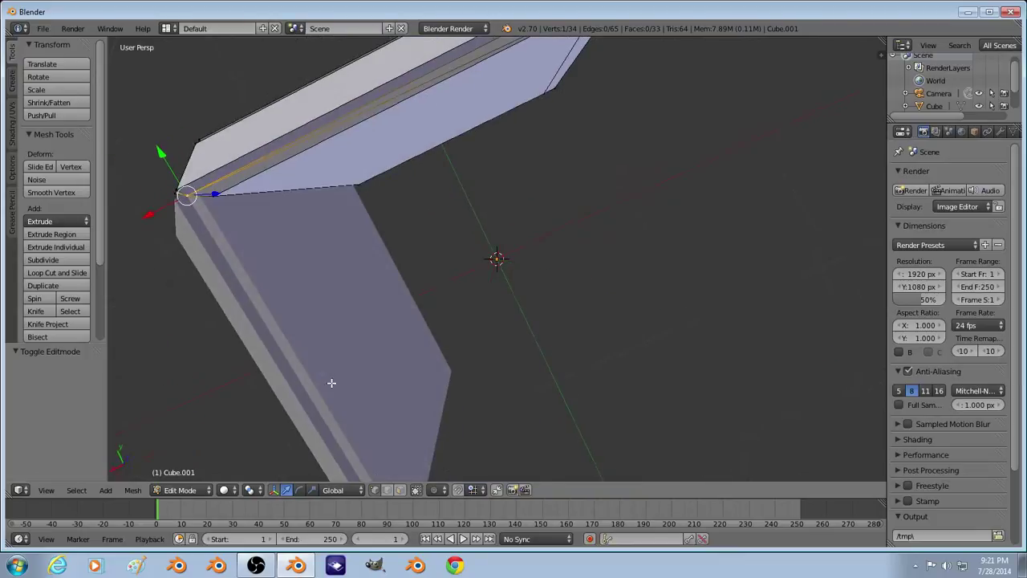
pyautogui.press('Tab')
pyautogui.rightClick(346, 300)
pyautogui.moveTo(346, 300); pyautogui.dragTo(386, 196, button='middle')
pyautogui.rightClick(441, 172)
pyautogui.press('Tab')
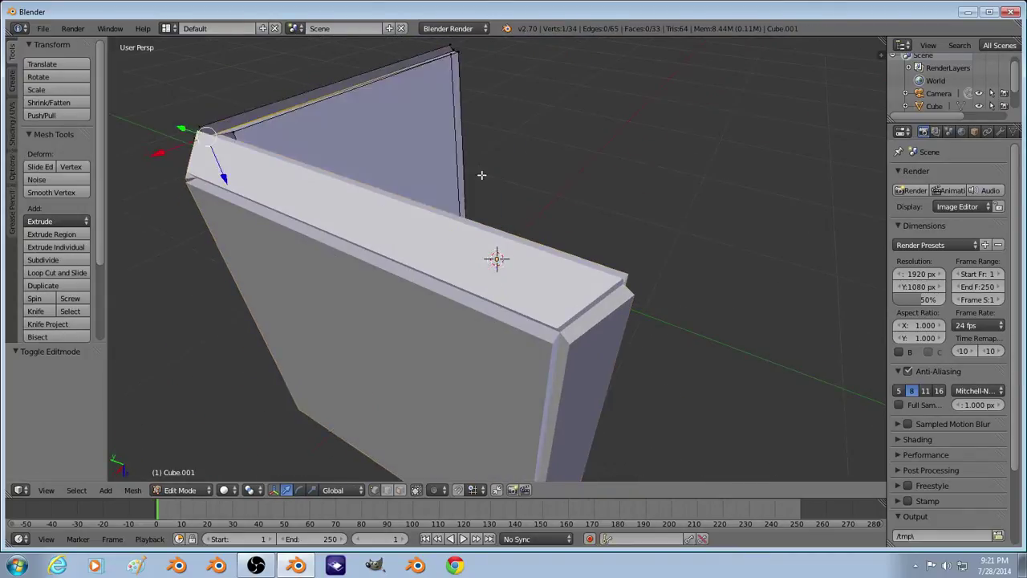
pyautogui.moveTo(573, 197); pyautogui.dragTo(594, 243, button='middle')
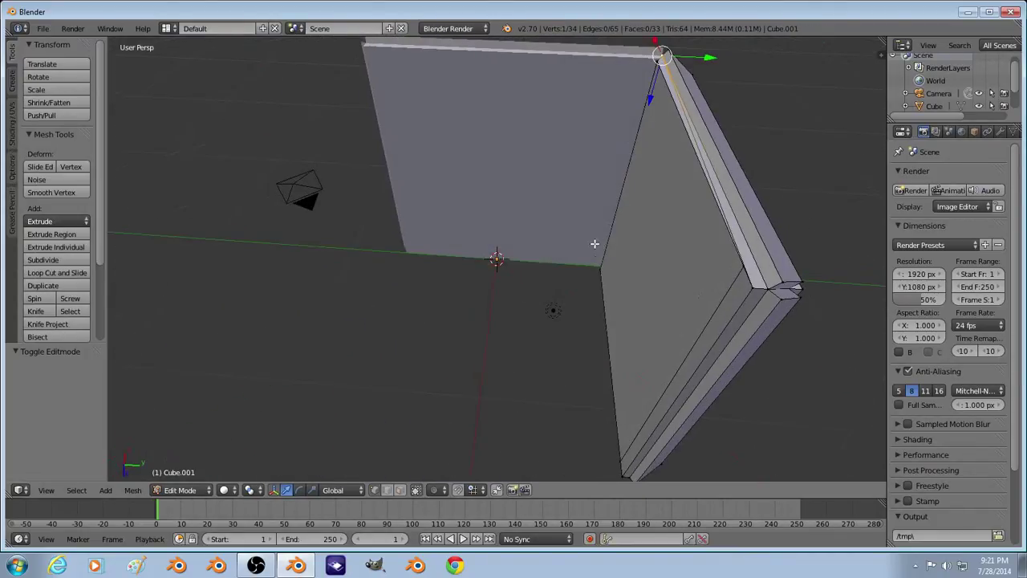
pyautogui.keyDown('shift'); pyautogui.rightClick(772, 294); pyautogui.keyUp('shift')
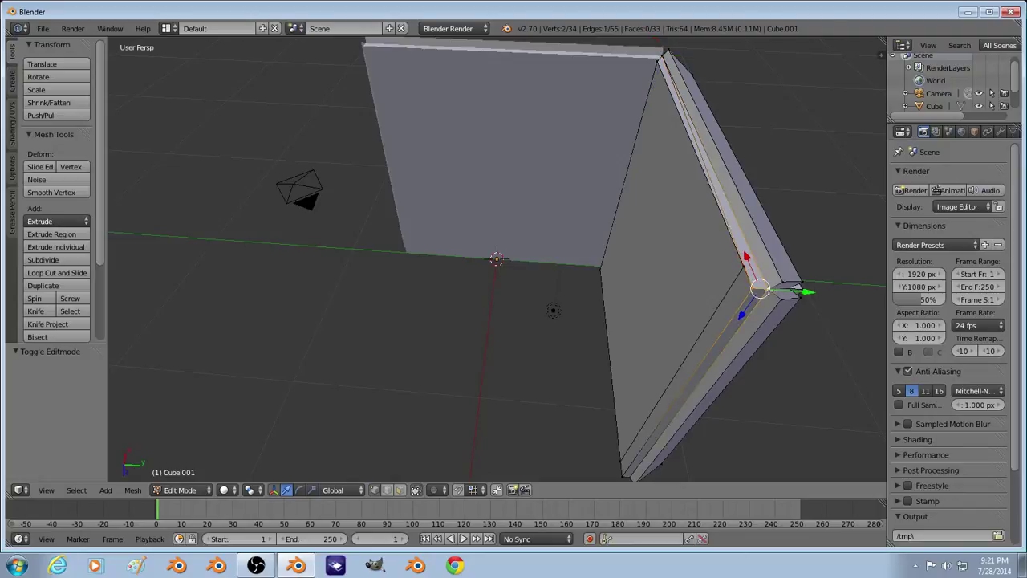
pyautogui.hotkey('alt', 'm')
pyautogui.hotkey('alt', 'm')
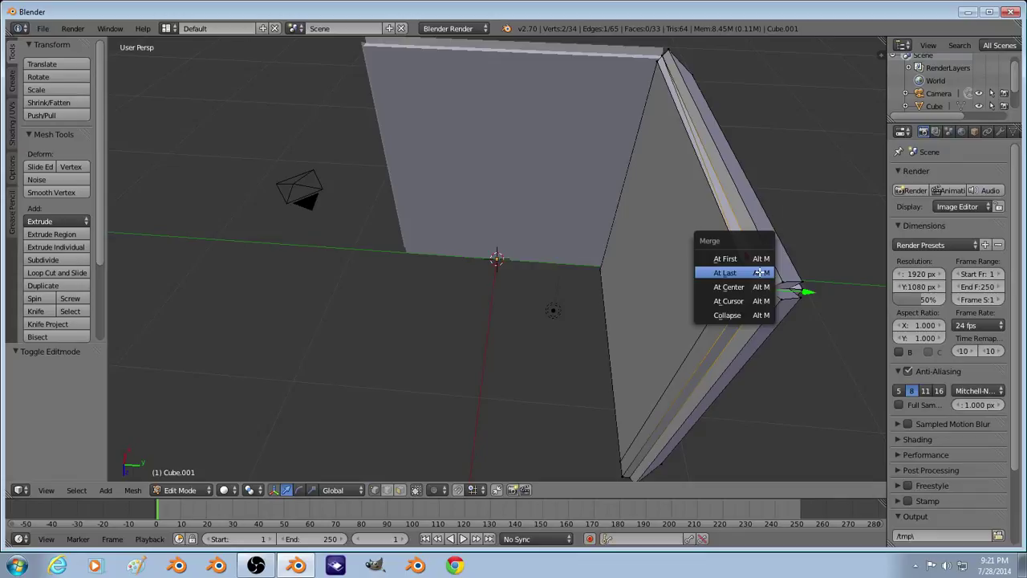
# Step: Snap the 3D cursor to the middle of the rotated panel's outer side edge and set the pivot point to the 3D cursor
pyautogui.rightClick(631, 477)
pyautogui.keyDown('shift'); pyautogui.rightClick(768, 281); pyautogui.keyUp('shift')
pyautogui.hotkey('shift', 's')
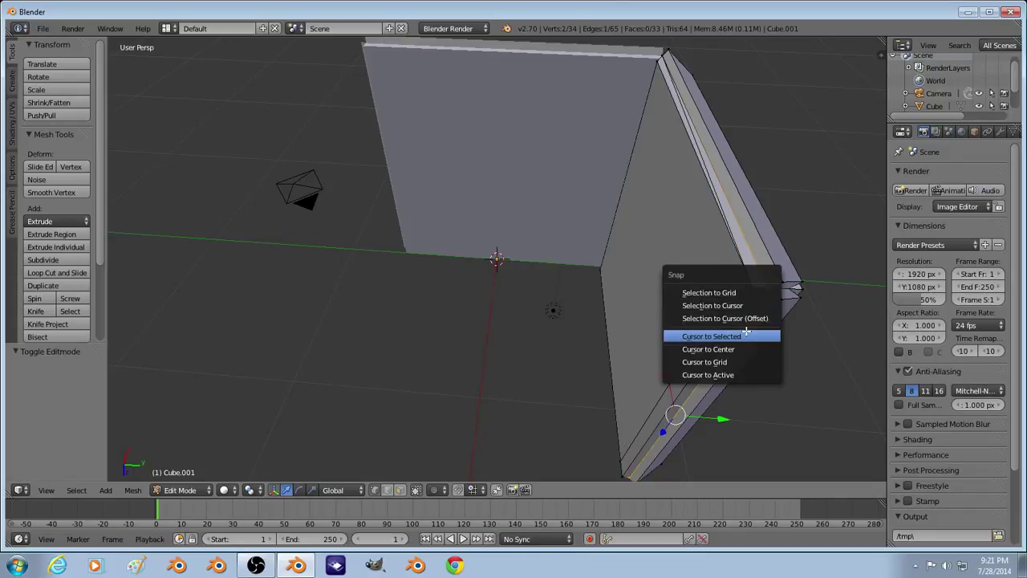
pyautogui.click(714, 335)
pyautogui.click(251, 489)
pyautogui.click(273, 460)
# Step: Scale the inner side edge's two vertices to 0 on X and Y about the 3D cursor, locking Z
pyautogui.rightClick(619, 473)
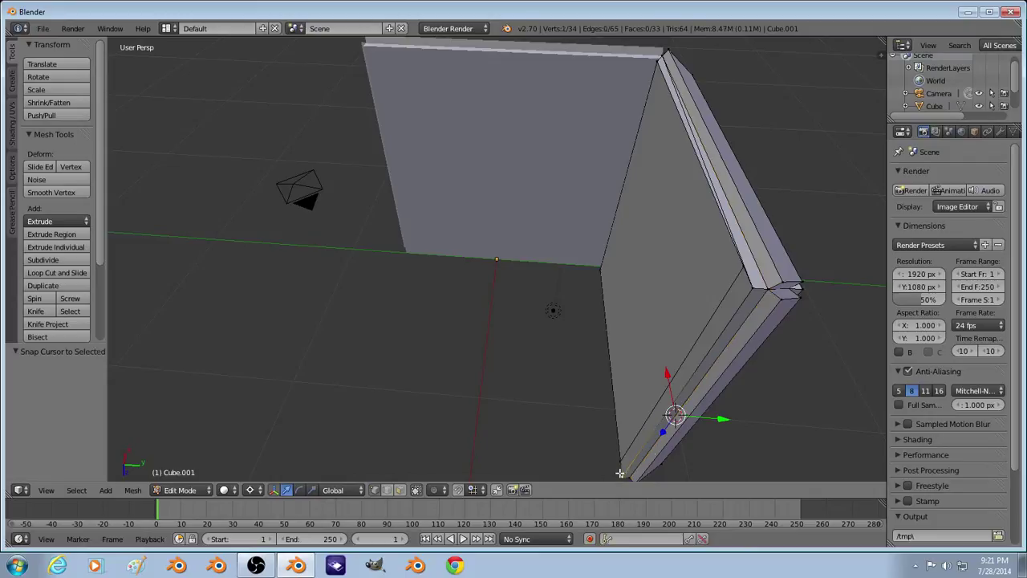
pyautogui.keyDown('shift'); pyautogui.rightClick(763, 285); pyautogui.keyUp('shift')
pyautogui.press('s')
pyautogui.hotkey('shift', 'z')
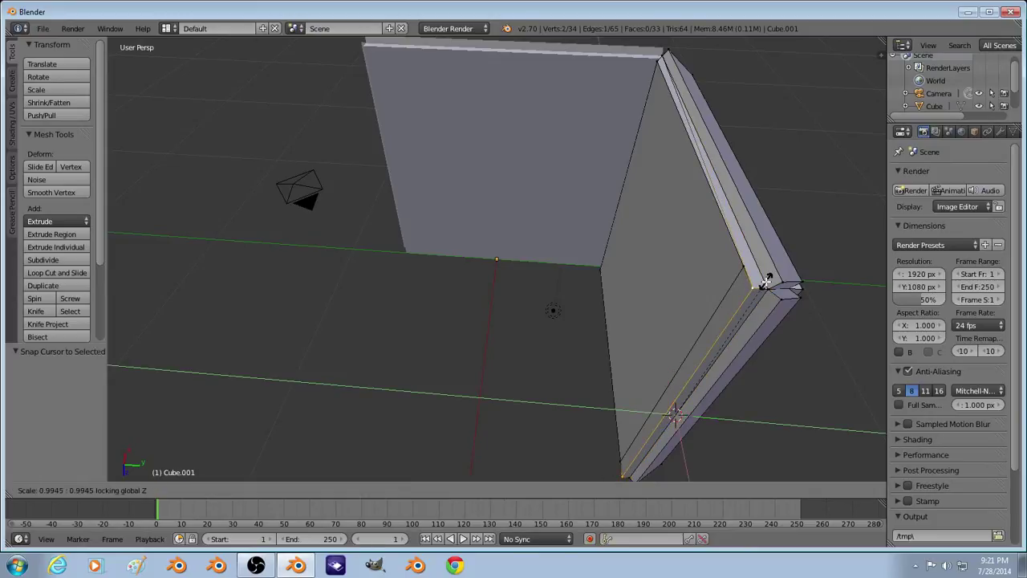
pyautogui.hotkey('shift', 'y')
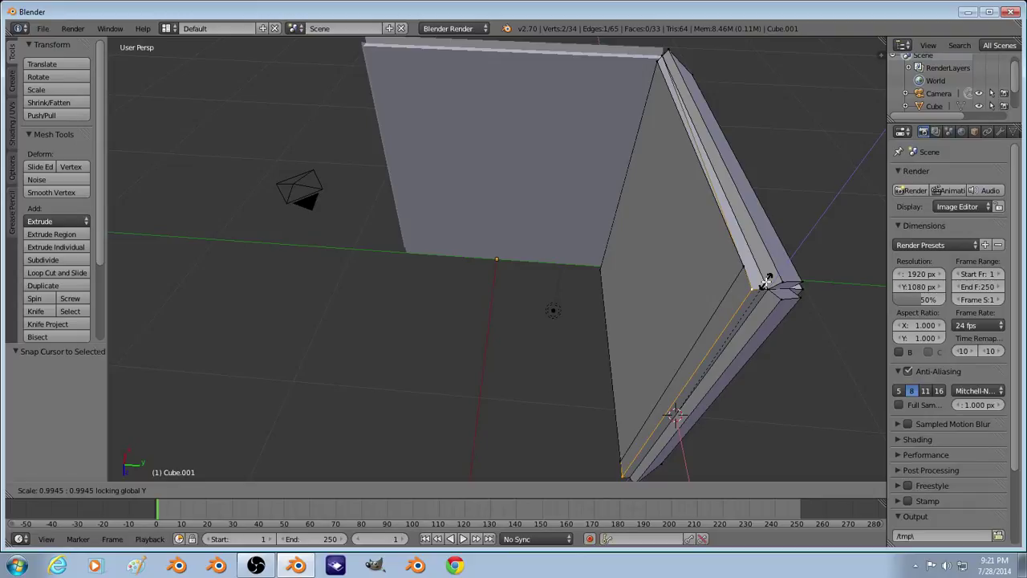
pyautogui.hotkey('shift', 'z')
pyautogui.press('0')
pyautogui.press('Return')
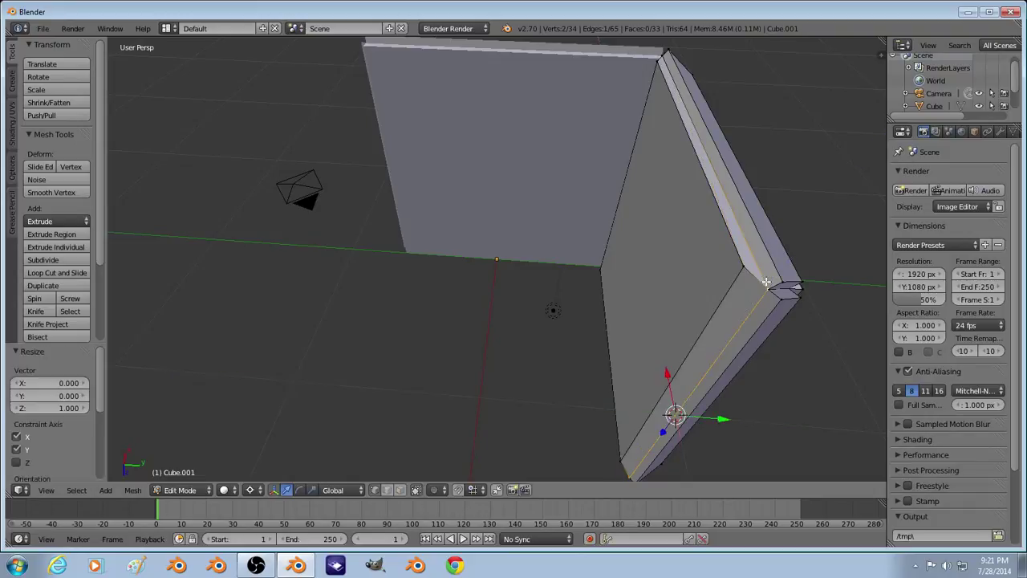
# Step: Remove doubles from the selected side-edge vertices and leave mesh editing
pyautogui.scroll(-5, 50, 254)
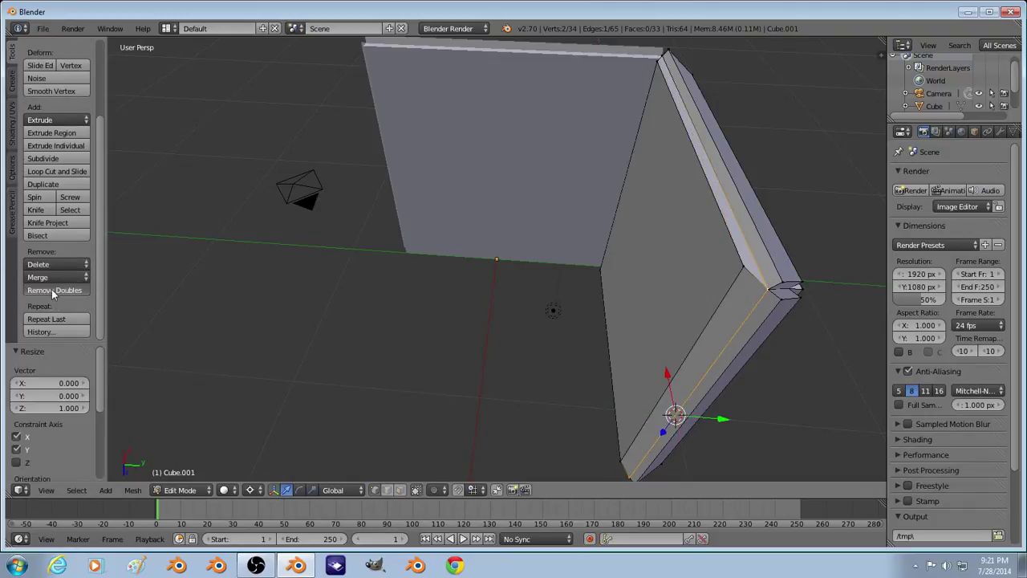
pyautogui.click(51, 289)
pyautogui.press('Tab')
# Step: Delete the original unrotated panel and open the remaining panel's mesh for editing
pyautogui.moveTo(391, 211); pyautogui.dragTo(551, 201, button='middle')
pyautogui.press('x')
pyautogui.click(456, 149)
pyautogui.scroll(-3, 456, 149)
pyautogui.rightClick(544, 209)
pyautogui.press('Tab')
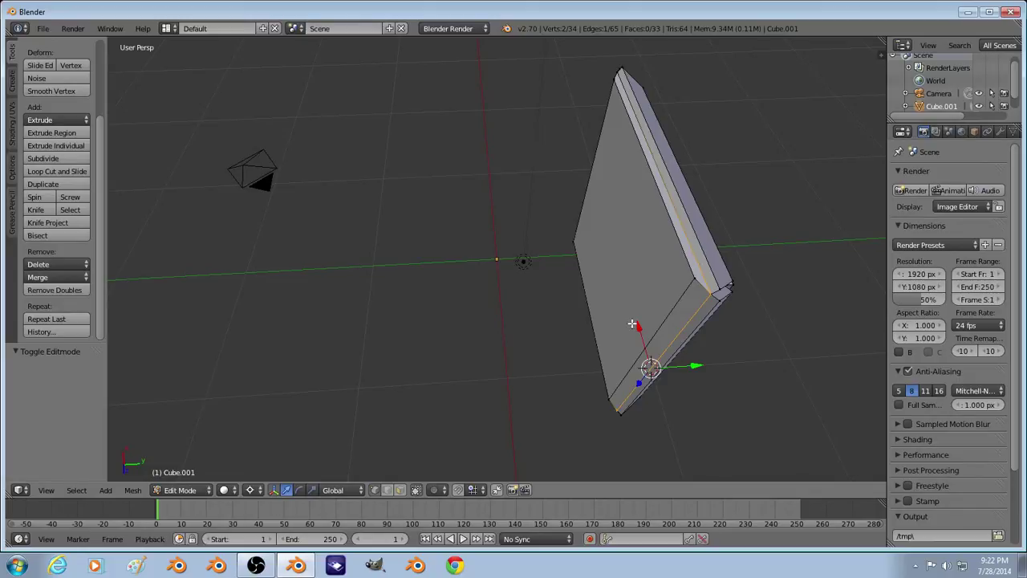
# Step: Select the panel's large front face plus its two adjoining side bevel faces and extrude them in place
pyautogui.keyDown('shift'); pyautogui.click(399, 490); pyautogui.keyUp('shift')
pyautogui.rightClick(695, 281)
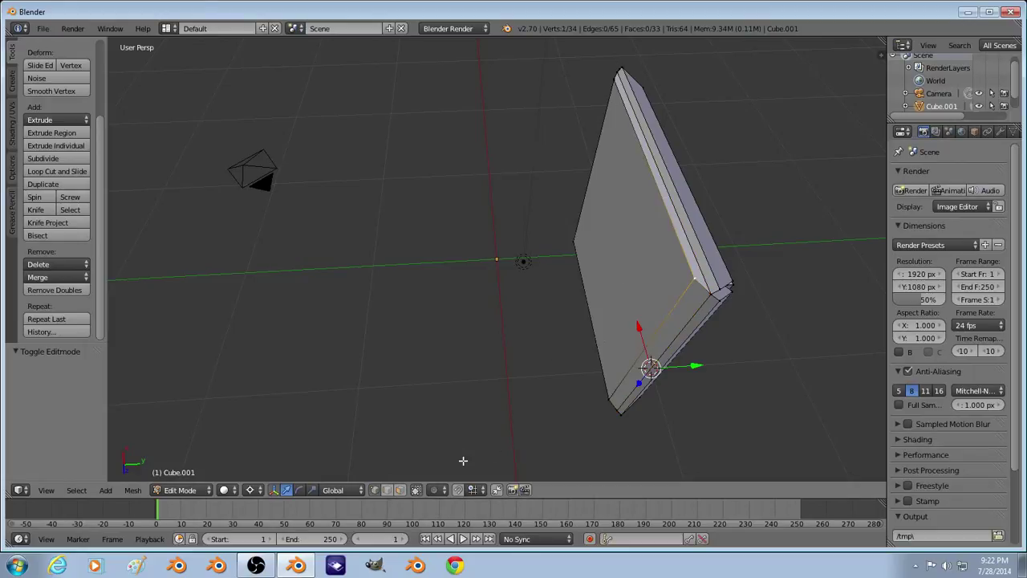
pyautogui.click(399, 491)
pyautogui.rightClick(648, 352)
pyautogui.keyDown('shift'); pyautogui.rightClick(552, 298); pyautogui.keyUp('shift')
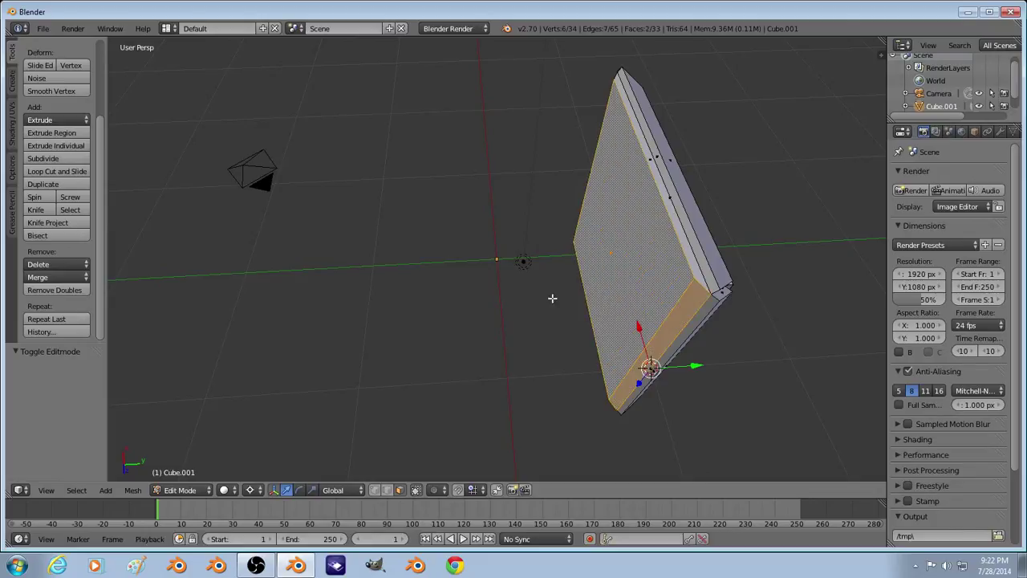
pyautogui.moveTo(552, 298); pyautogui.dragTo(463, 222, button='middle')
pyautogui.keyDown('shift'); pyautogui.rightClick(341, 220); pyautogui.keyUp('shift')
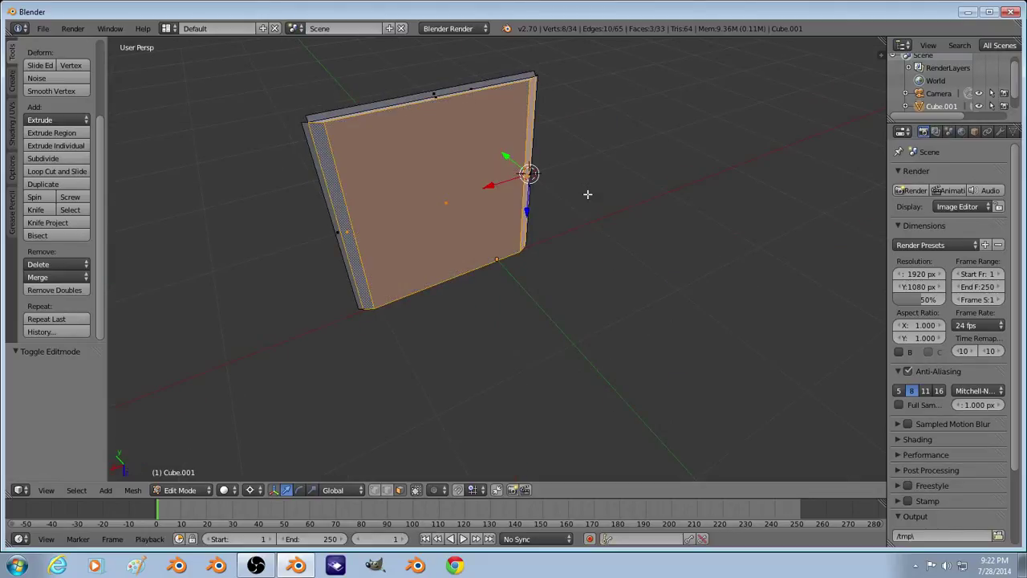
pyautogui.press('e')
pyautogui.rightClick(587, 193)
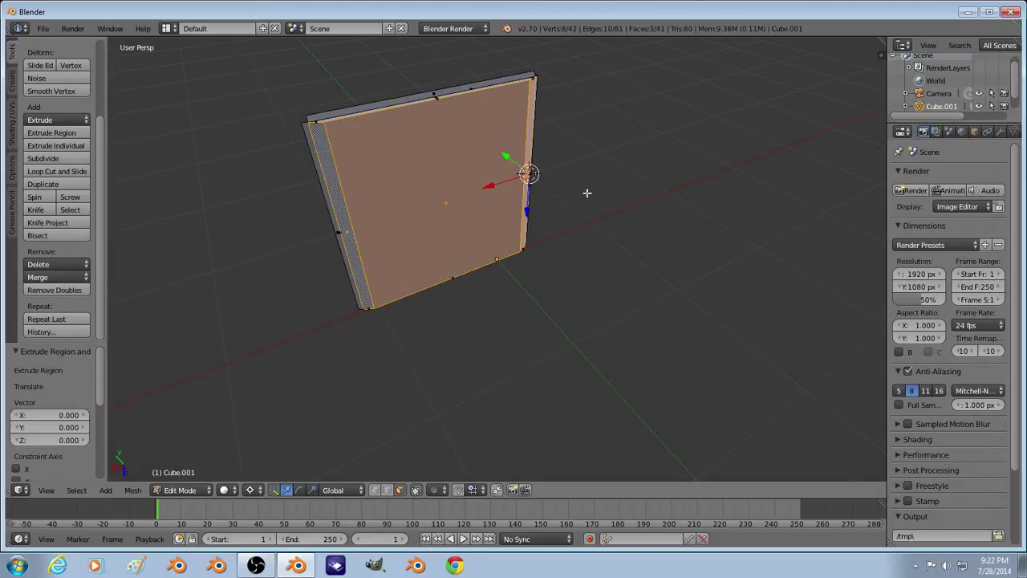
# Step: Snap the 3D cursor to the extruded faces and scale them to 0.9 along Z
pyautogui.press('s')
pyautogui.rightClick(583, 193)
pyautogui.hotkey('shift', 's')
pyautogui.click(580, 173)
pyautogui.write('sz')
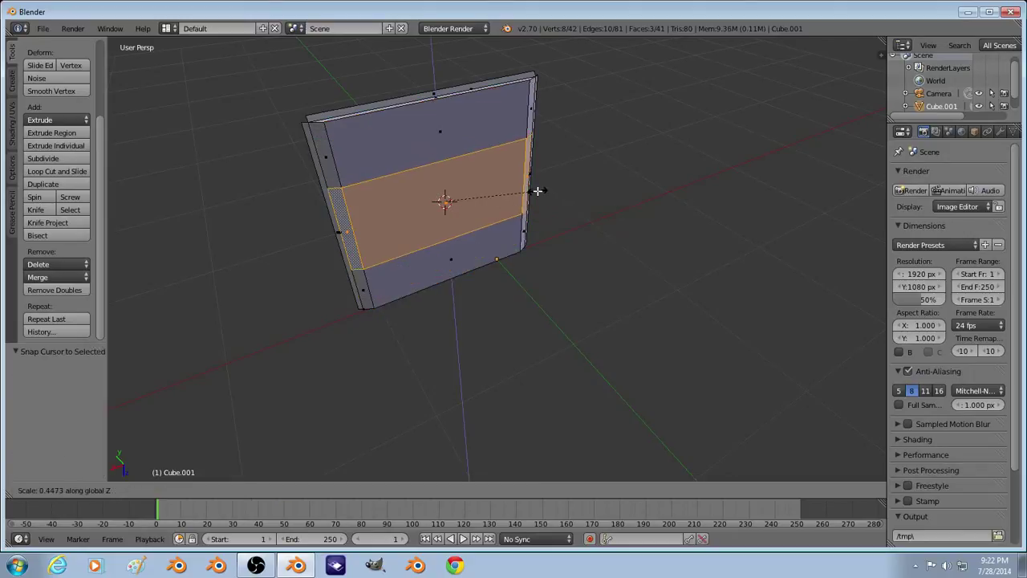
pyautogui.write('0.9')
pyautogui.press('Return')
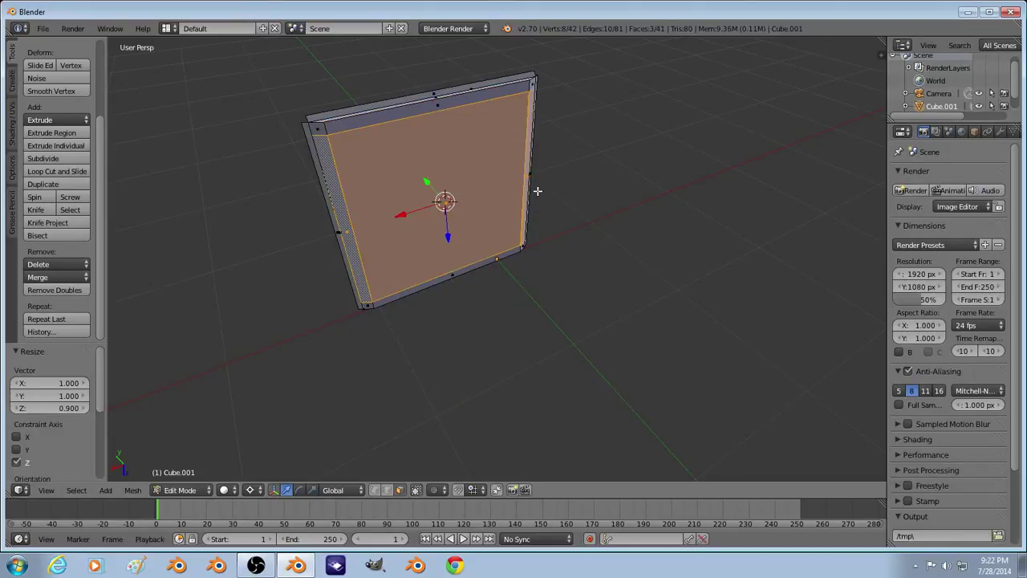
# Step: Merge the inner bevel vertex with the neighbouring outer vertex at one corner of the panel's lower (-Z) edge
pyautogui.moveTo(328, 174); pyautogui.dragTo(293, 175, button='middle')
pyautogui.rightClick(281, 177)
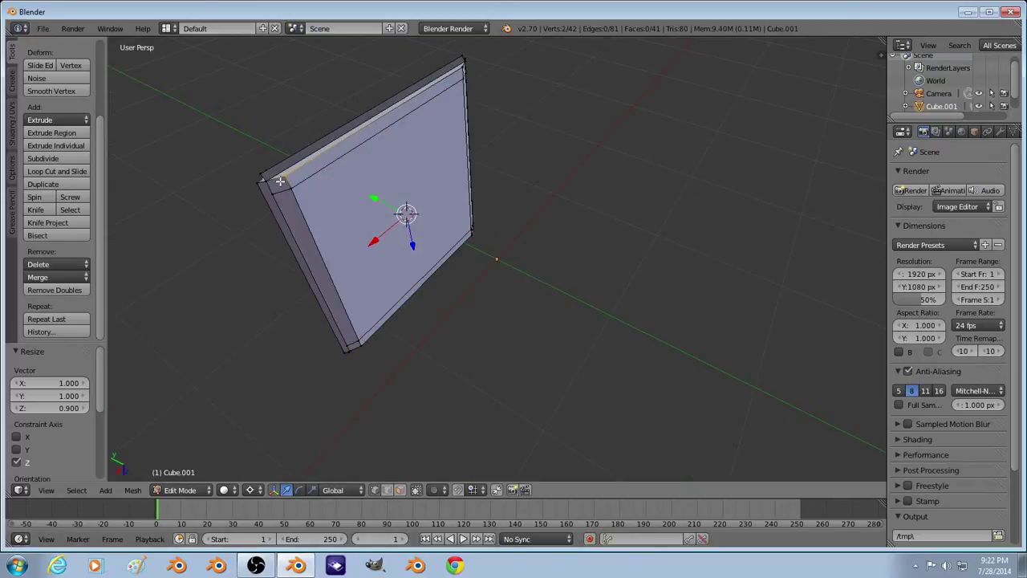
pyautogui.keyDown('shift'); pyautogui.rightClick(267, 179); pyautogui.keyUp('shift')
pyautogui.hotkey('alt', 'm')
pyautogui.click(268, 179)
pyautogui.press('a')
# Step: Merge the matching pair of vertices at the other corner of the panel's lower (-Z) edge
pyautogui.moveTo(598, 171); pyautogui.dragTo(518, 151, button='middle')
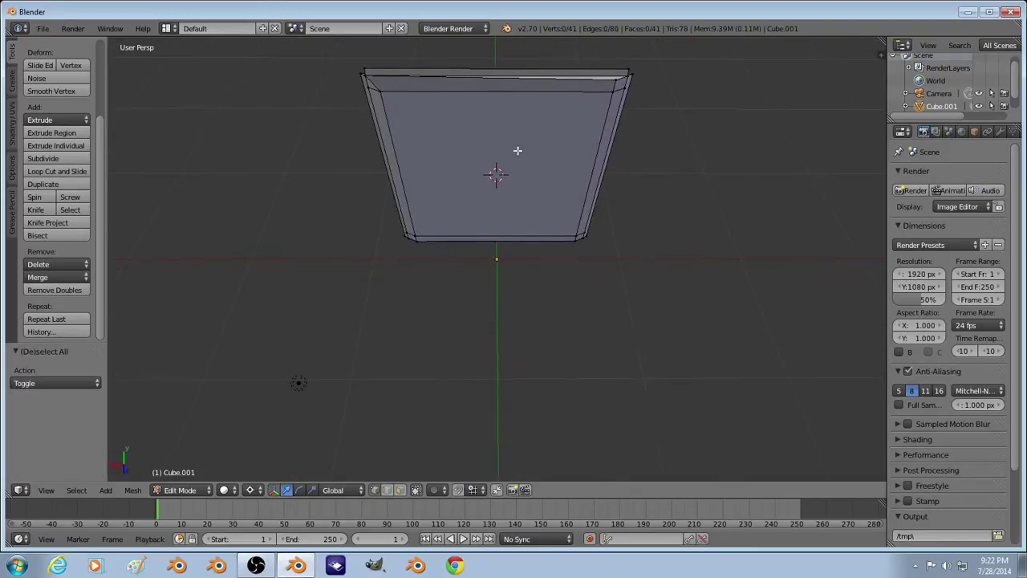
pyautogui.rightClick(610, 96)
pyautogui.rightClick(618, 83)
pyautogui.press('a')
pyautogui.rightClick(620, 78)
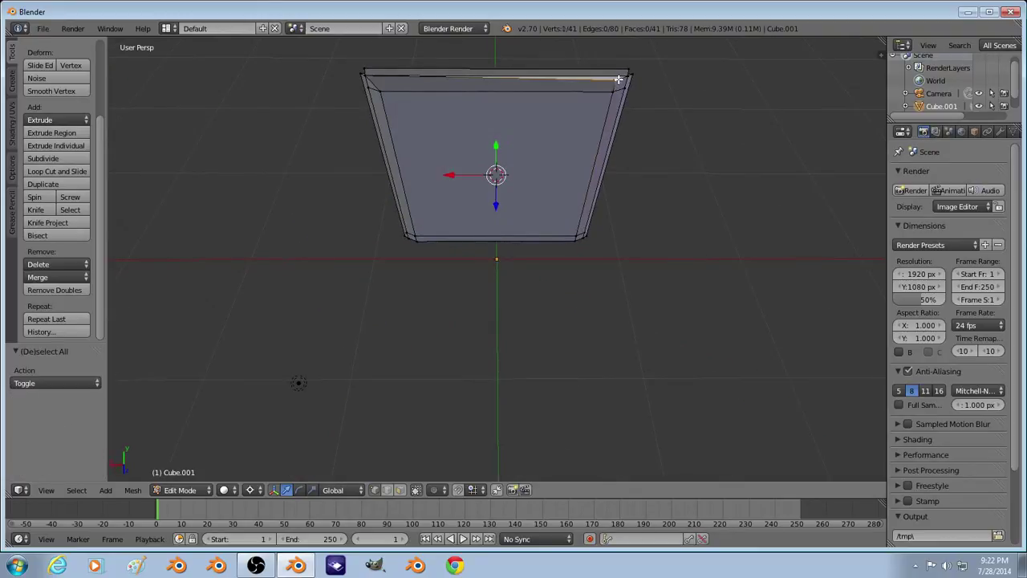
pyautogui.keyDown('shift'); pyautogui.rightClick(629, 74); pyautogui.keyUp('shift')
pyautogui.hotkey('alt', 'm')
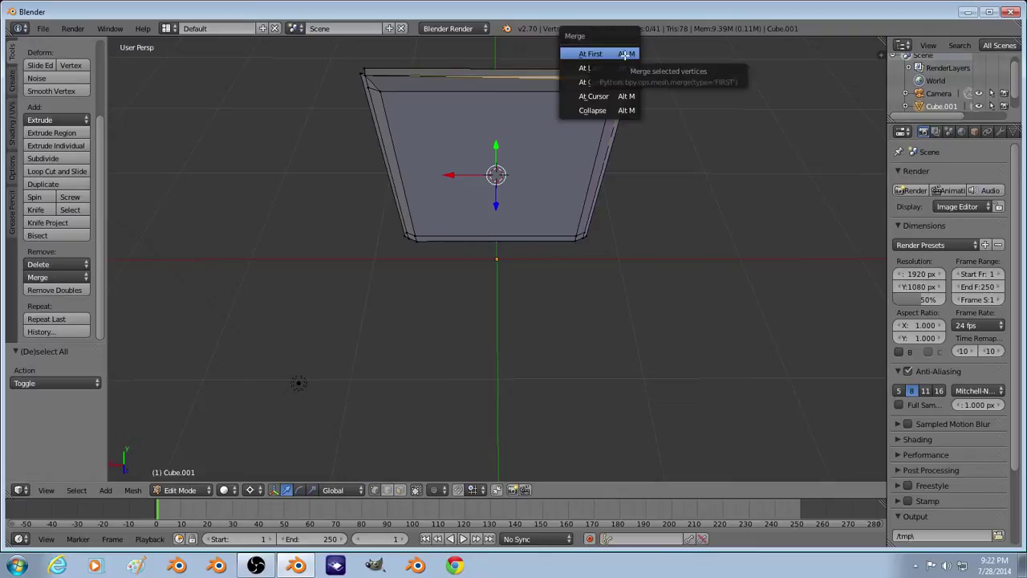
pyautogui.click(627, 53)
# Step: Merge the vertex pairs at both corners of the panel's opposite (+Z) edge using At Last, and leave mesh editing
pyautogui.press('Tab')
pyautogui.moveTo(610, 297); pyautogui.dragTo(566, 378, button='middle')
pyautogui.press('Tab')
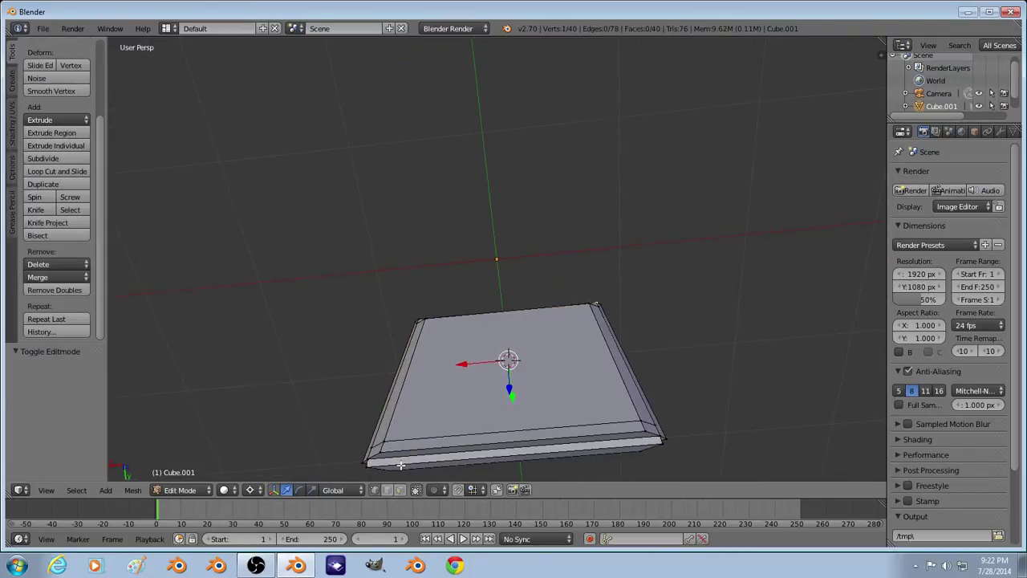
pyautogui.rightClick(378, 454)
pyautogui.keyDown('shift'); pyautogui.rightClick(378, 454); pyautogui.keyUp('shift')
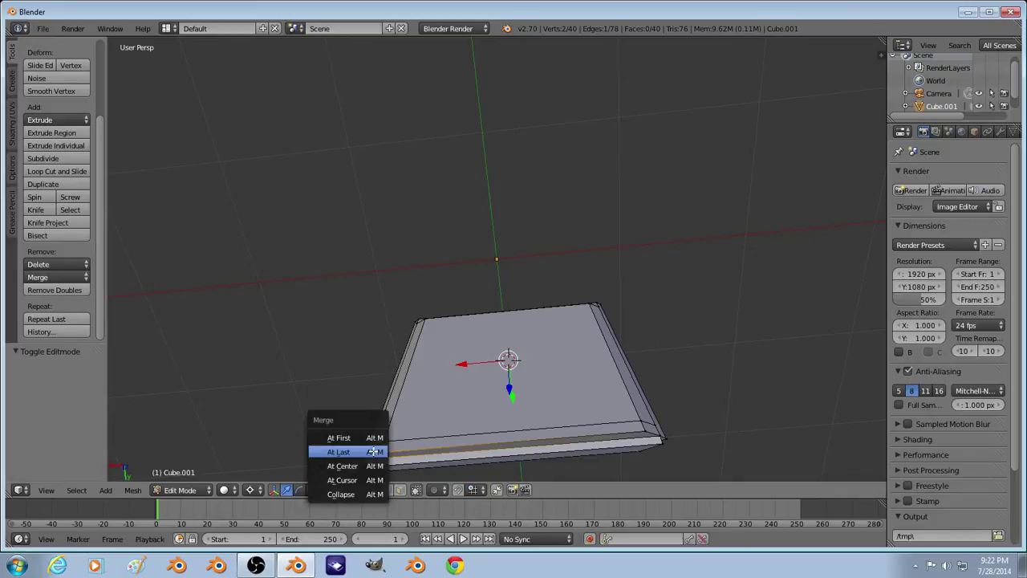
pyautogui.hotkey('alt', 'm')
pyautogui.click(375, 451)
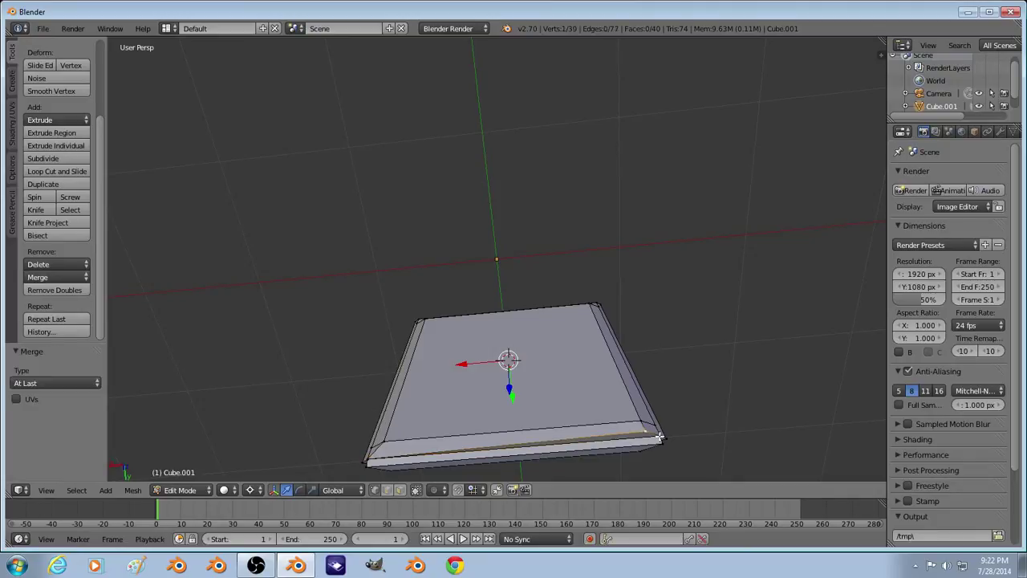
pyautogui.keyDown('shift'); pyautogui.rightClick(658, 425); pyautogui.keyUp('shift')
pyautogui.hotkey('alt', 'm')
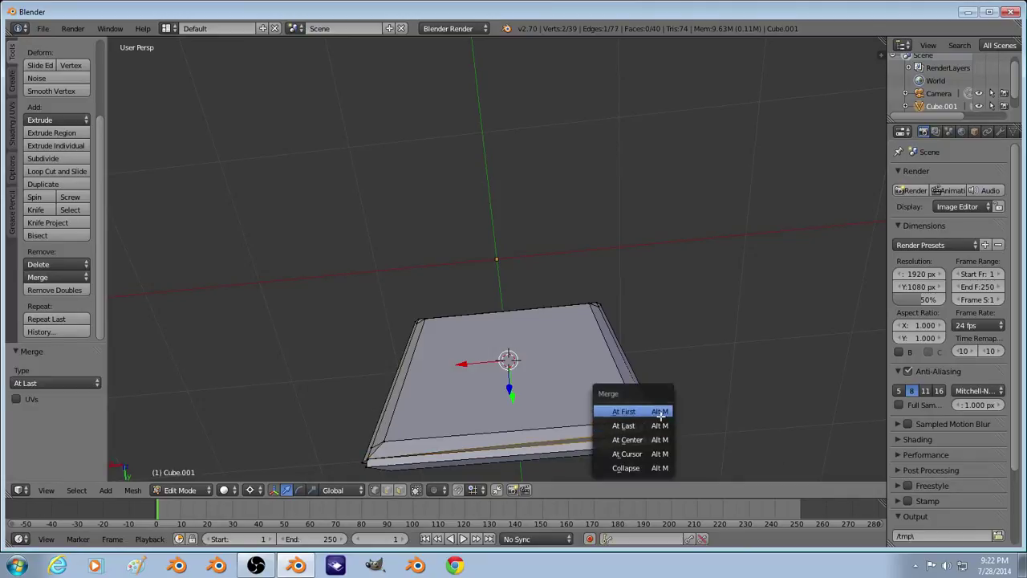
pyautogui.click(666, 425)
pyautogui.press('Tab')
# Step: Duplicate the panel and offset the copy 2.05 along the X axis
pyautogui.moveTo(548, 340); pyautogui.dragTo(588, 278, button='middle')
pyautogui.hotkey('shift', 'd')
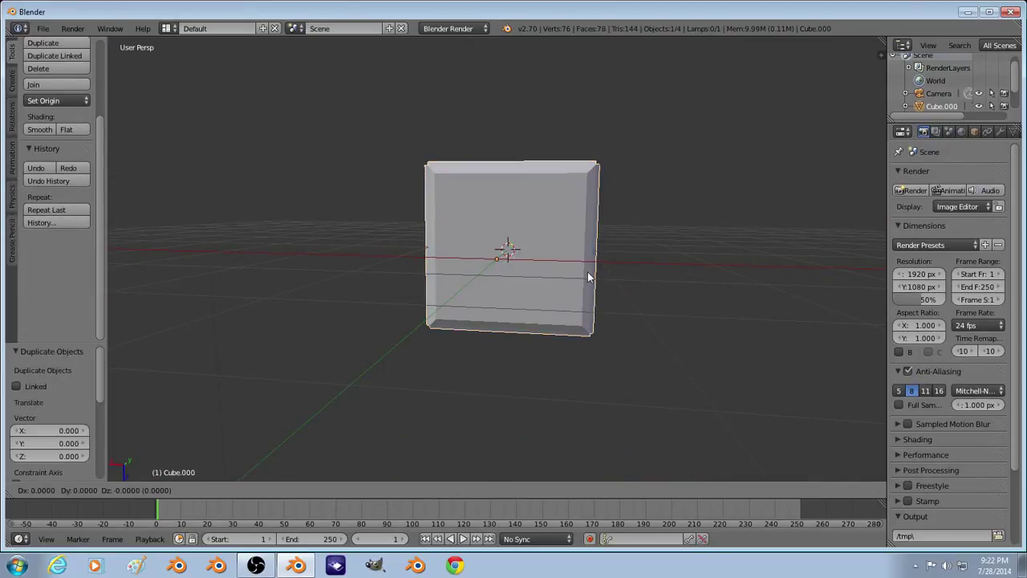
pyautogui.write('x')
pyautogui.write('2')
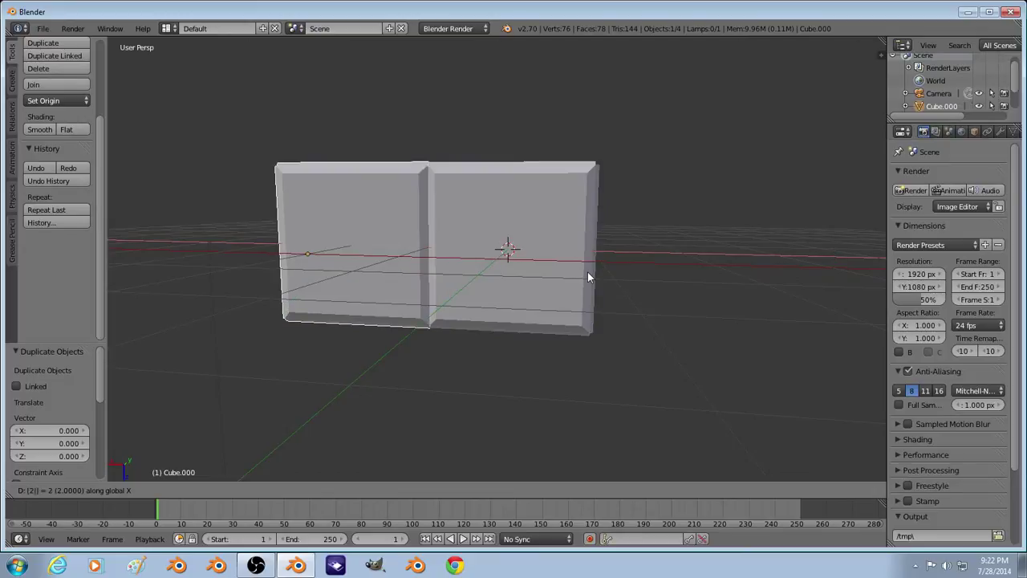
pyautogui.write('.2')
pyautogui.press('BackSpace')
pyautogui.press('BackSpace')
pyautogui.press('BackSpace')
pyautogui.write('2.05')
pyautogui.press('Return')
# Step: Move the duplicated panel another 0.02 along X to widen the gap between the panels
pyautogui.scroll(4, 588, 271)
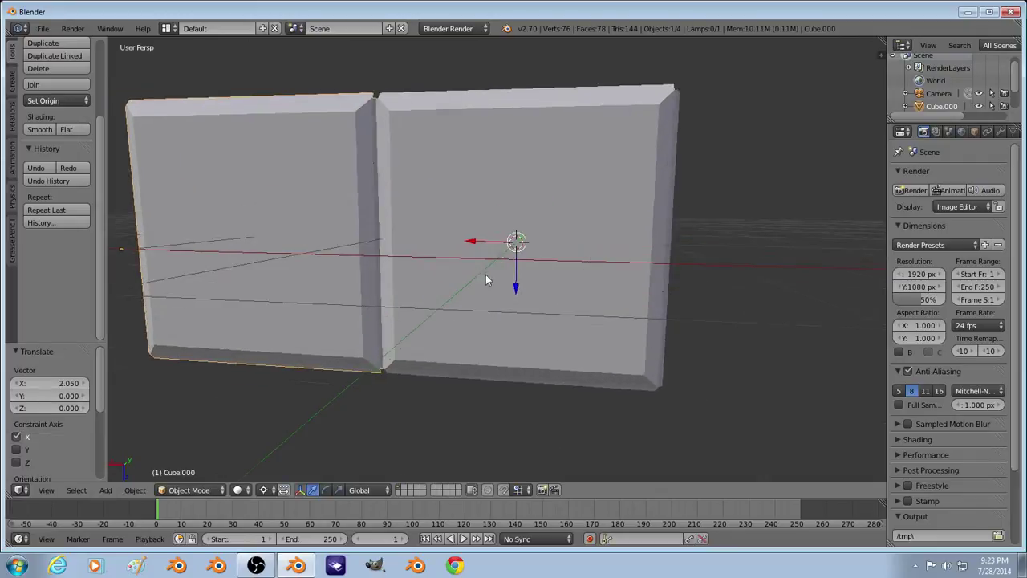
pyautogui.moveTo(524, 261); pyautogui.dragTo(628, 264, button='middle')
pyautogui.press('g')
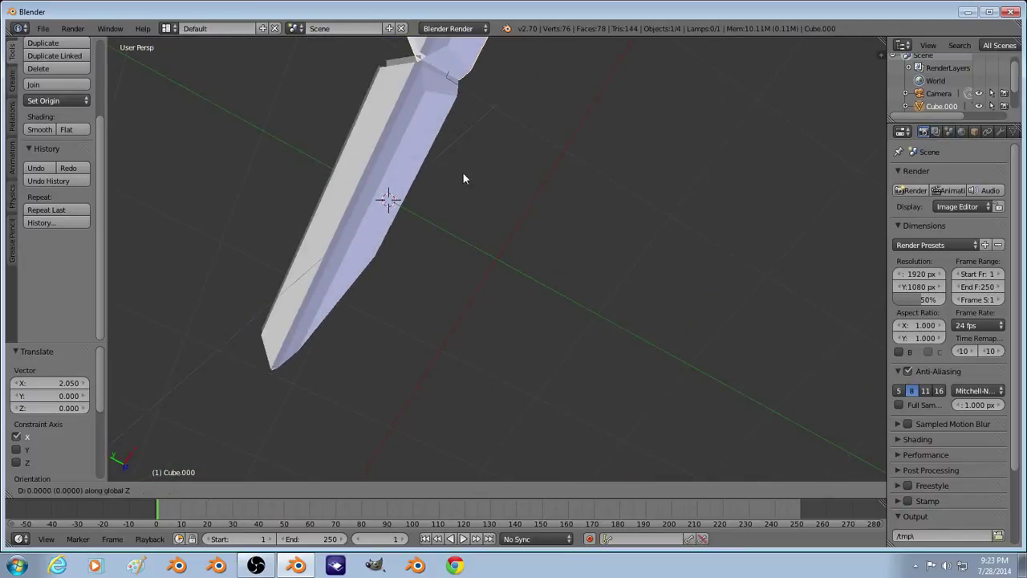
pyautogui.press('z')
pyautogui.press('z')
pyautogui.press('x')
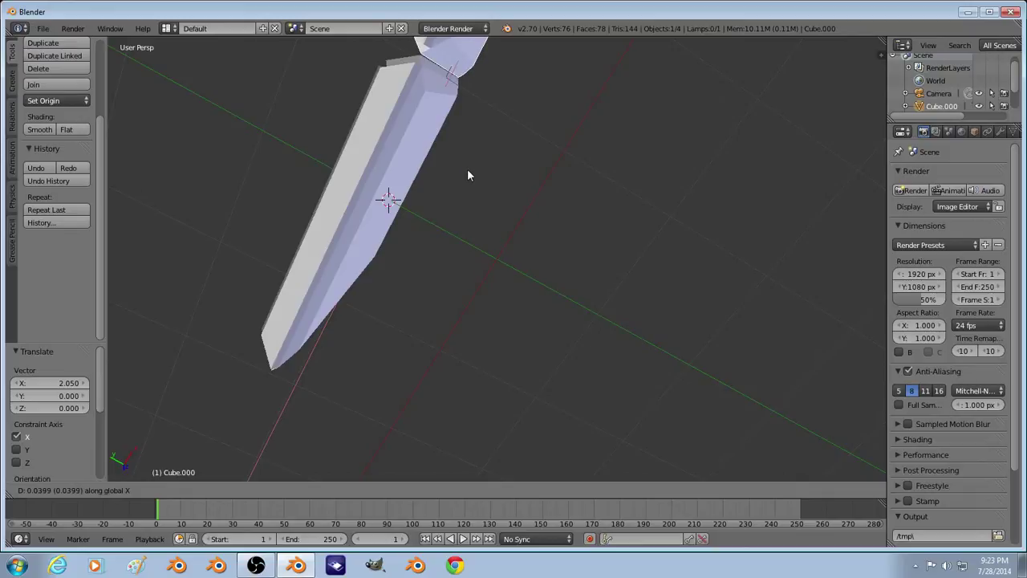
pyautogui.write('.0')
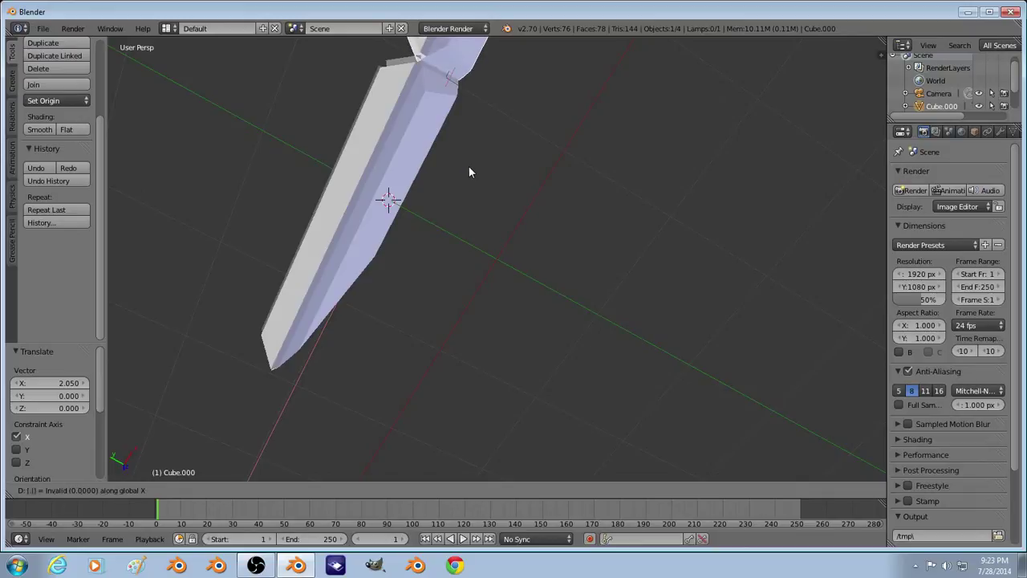
pyautogui.write('5')
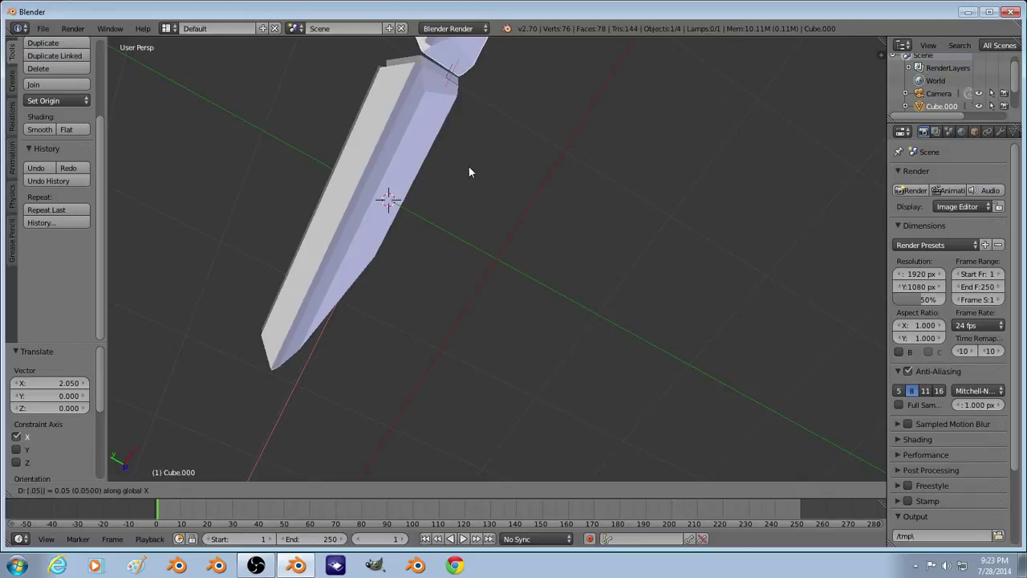
pyautogui.press('BackSpace')
pyautogui.press('BackSpace')
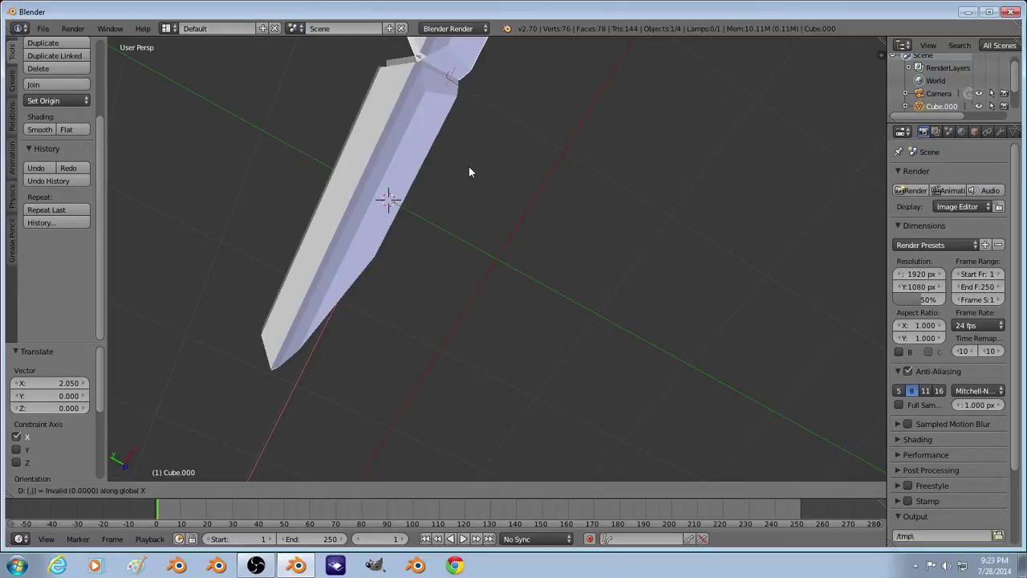
pyautogui.write('02')
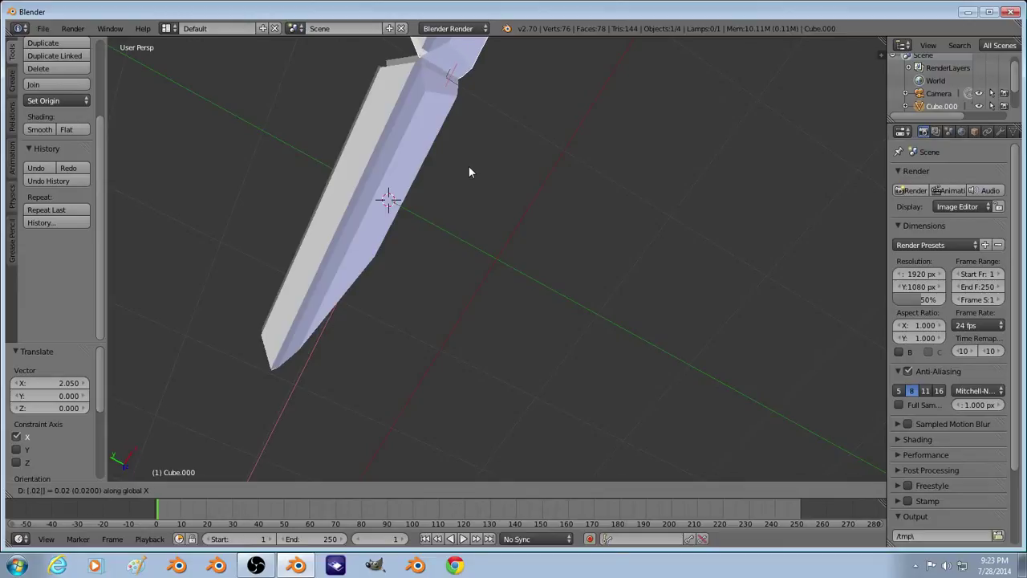
pyautogui.press('Return')
# Step: Open the original panel's mesh for editing and select its large front face in face selection mode
pyautogui.press('a')
pyautogui.moveTo(468, 167); pyautogui.dragTo(512, 263, button='middle')
pyautogui.rightClick(510, 264)
pyautogui.scroll(2, 509, 264)
pyautogui.press('Tab')
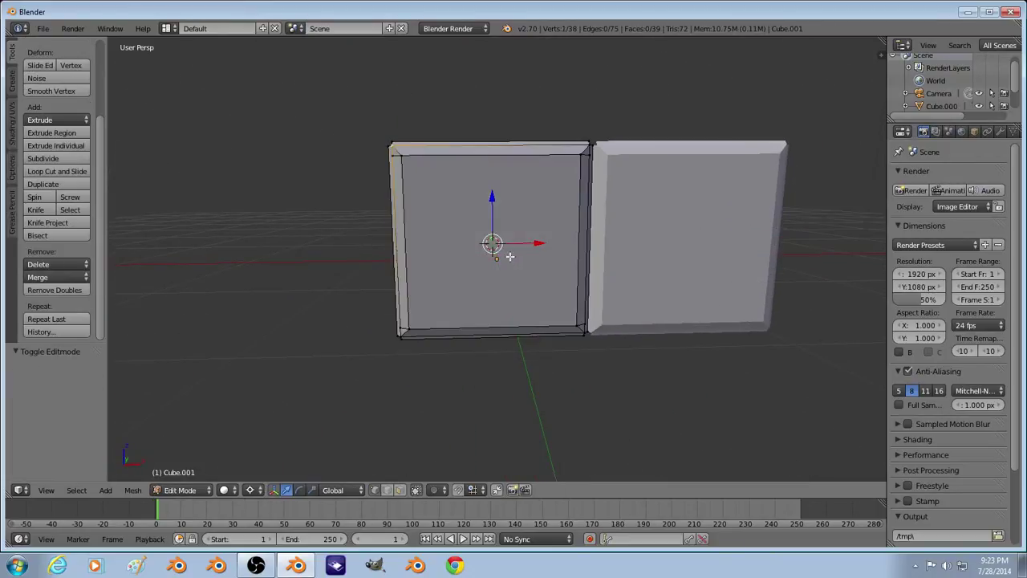
pyautogui.click(400, 490)
pyautogui.rightClick(515, 241)
pyautogui.press('e')
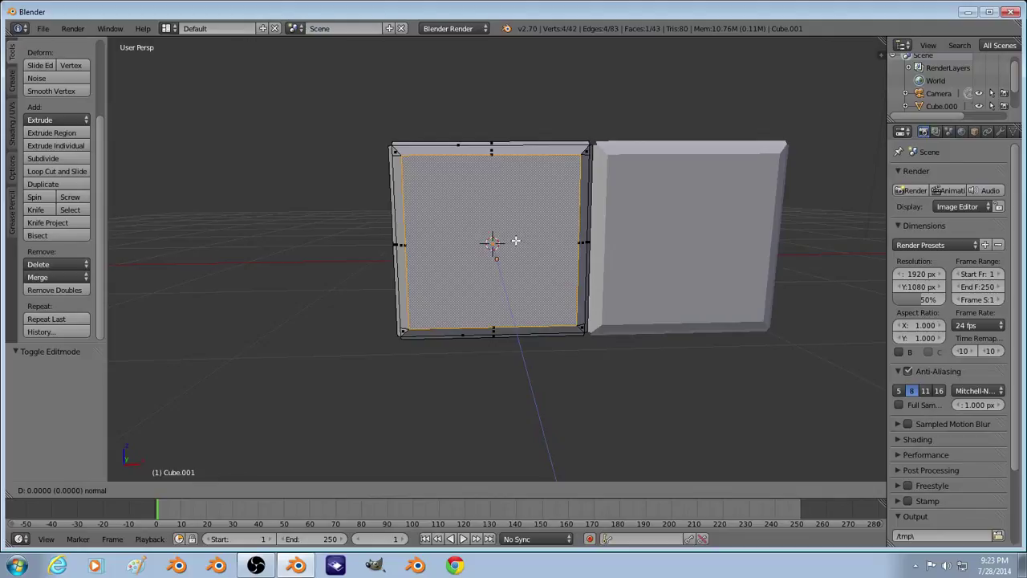
pyautogui.click(514, 239)
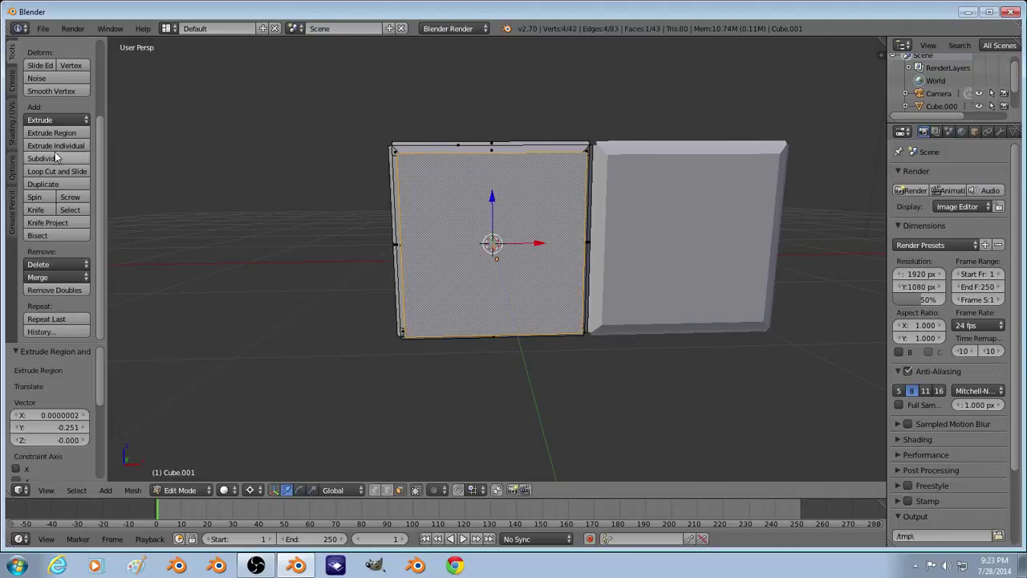
pyautogui.hotkey('ctrl', 'z')
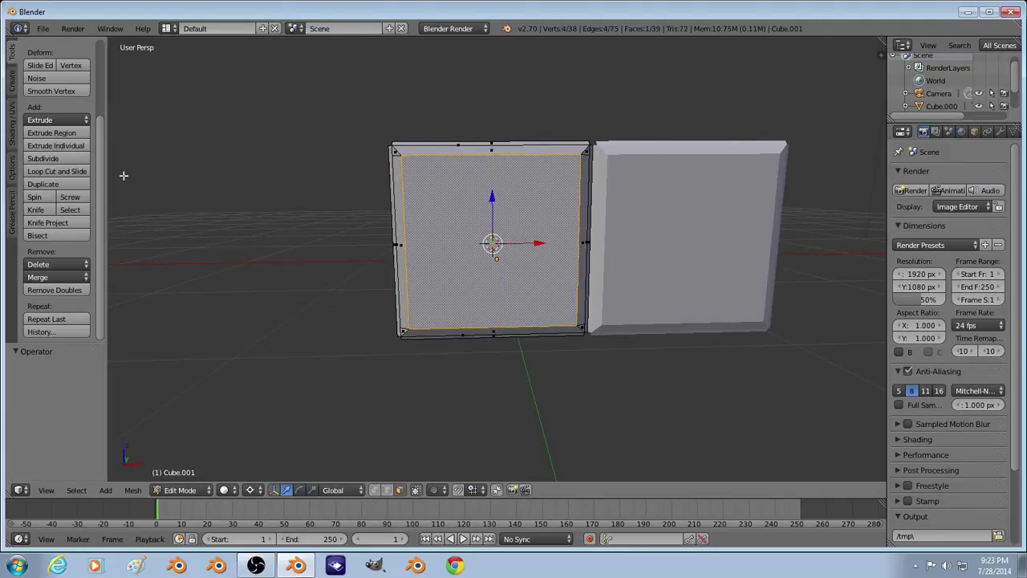
# Step: Subdivide the front face with one cut and extrude the four resulting faces individually, shrinking each inward
pyautogui.click(46, 159)
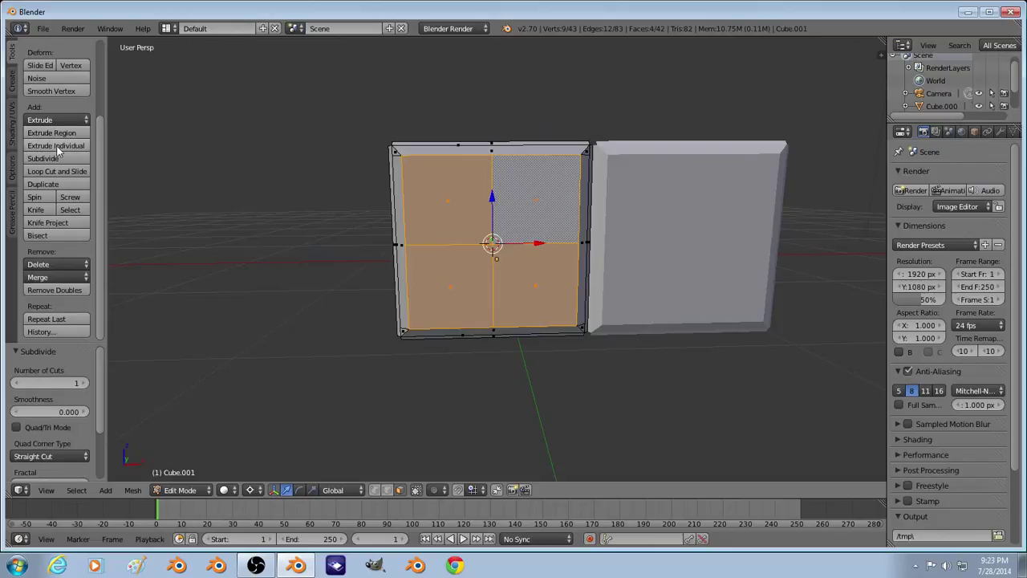
pyautogui.click(58, 146)
pyautogui.click(58, 149)
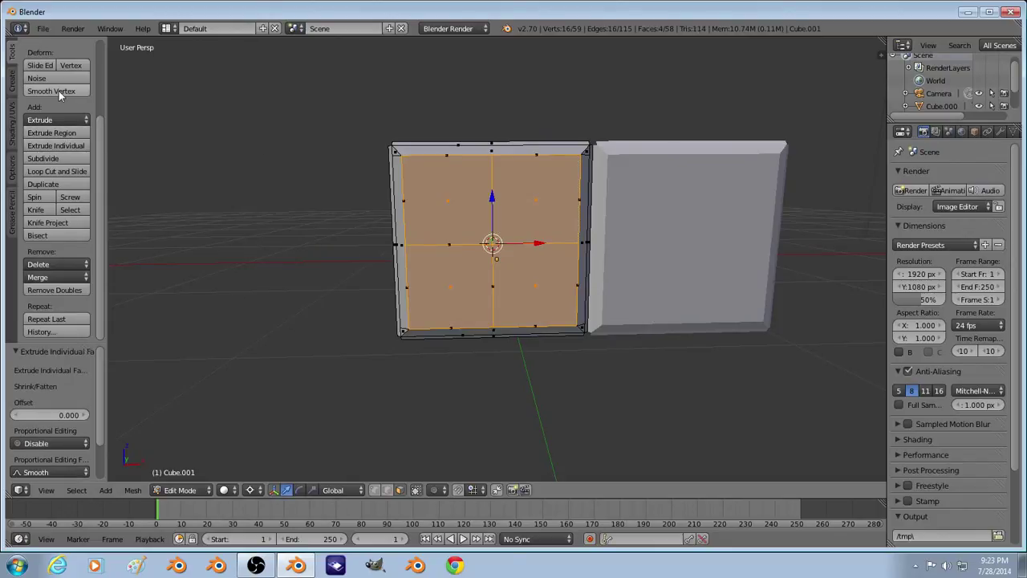
pyautogui.click(51, 90)
pyautogui.rightClick(453, 236)
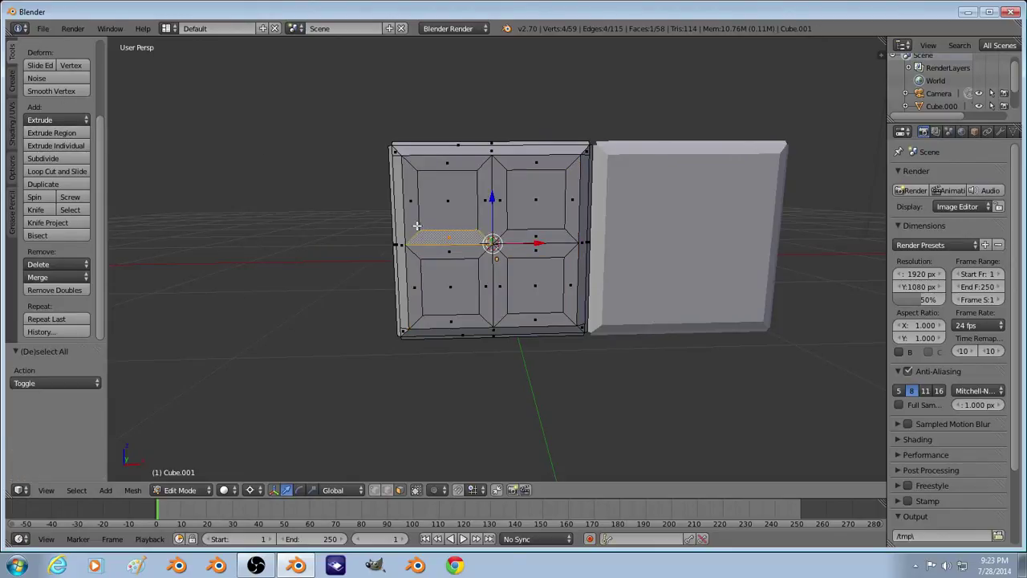
pyautogui.keyDown('shift'); pyautogui.rightClick(414, 223); pyautogui.keyUp('shift')
pyautogui.keyDown('shift'); pyautogui.rightClick(435, 166); pyautogui.keyUp('shift')
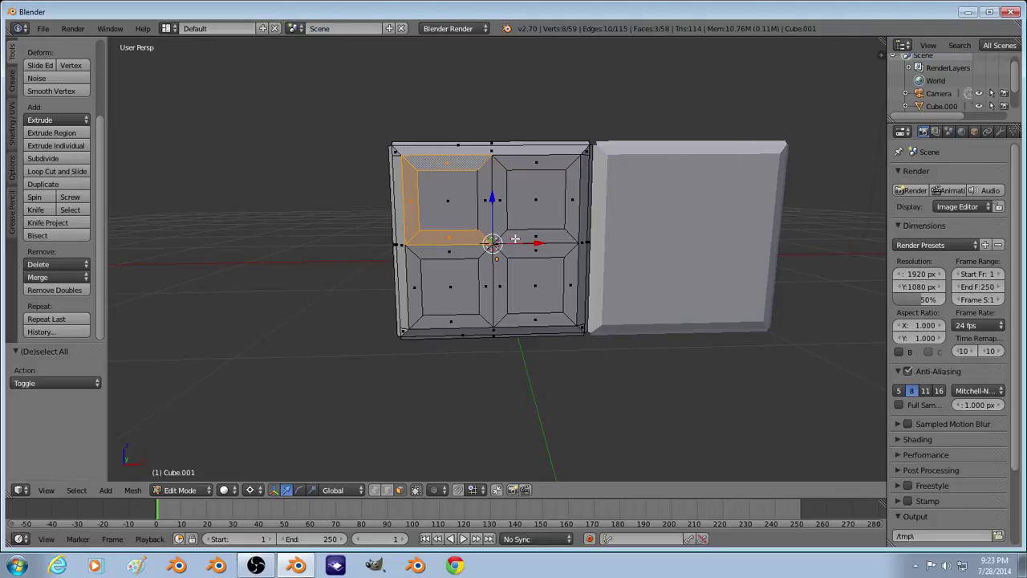
# Step: Select the two vertical frame faces between the upper two squares and extrude them in place
pyautogui.rightClick(499, 207)
pyautogui.keyDown('shift'); pyautogui.rightClick(486, 212); pyautogui.keyUp('shift')
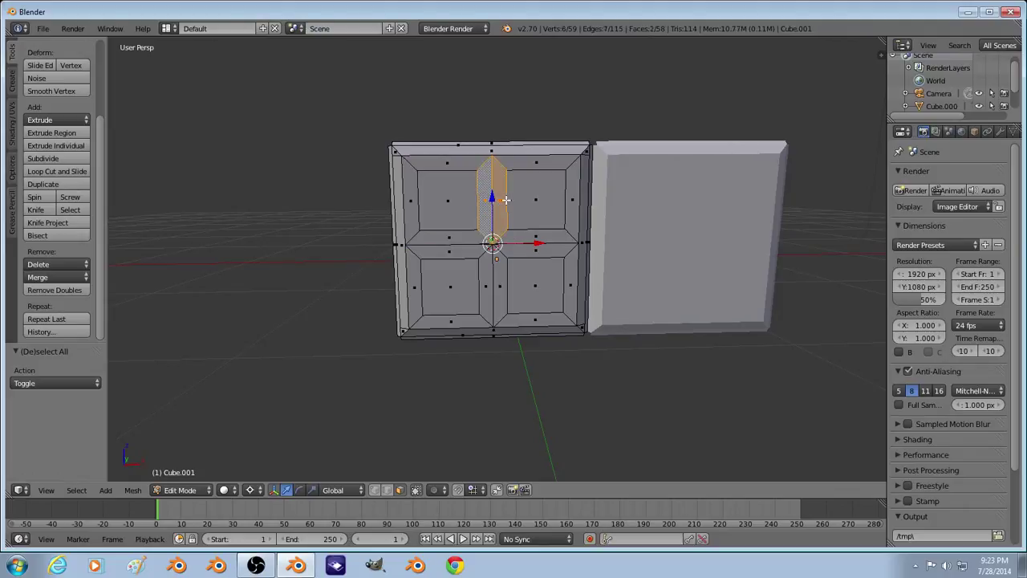
pyautogui.press('e')
pyautogui.press('Escape')
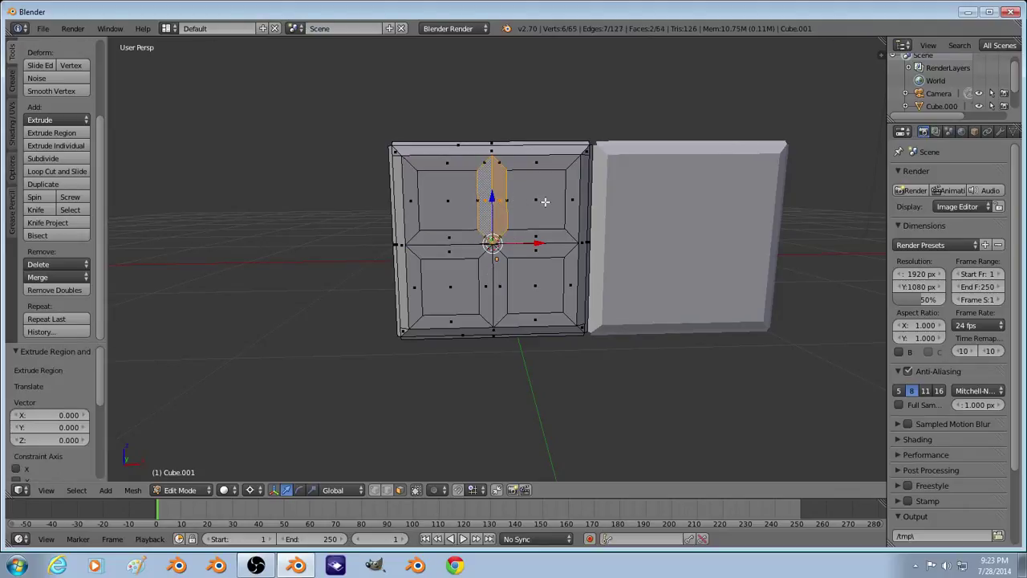
# Step: Snap the 3D cursor to the extruded frame faces and scale them to about 0.638 along Z
pyautogui.hotkey('shift', 's')
pyautogui.click(528, 264)
pyautogui.press('s')
pyautogui.press('z')
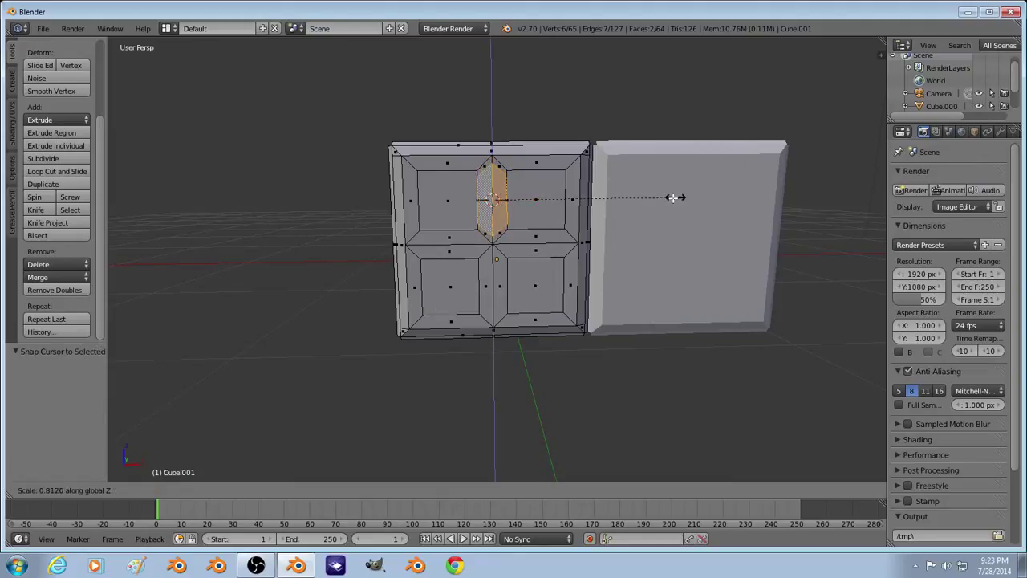
pyautogui.click(636, 204)
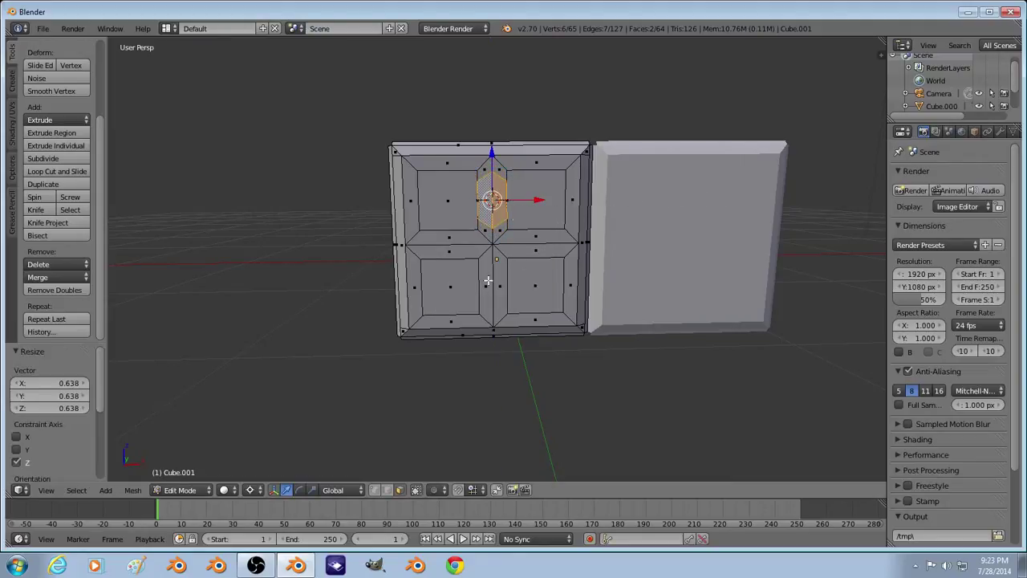
# Step: Merge the two lower outer vertices of the extruded faces into the adjacent inner corners of the upper squares using At Last
pyautogui.scroll(5, 489, 280)
pyautogui.click(375, 490)
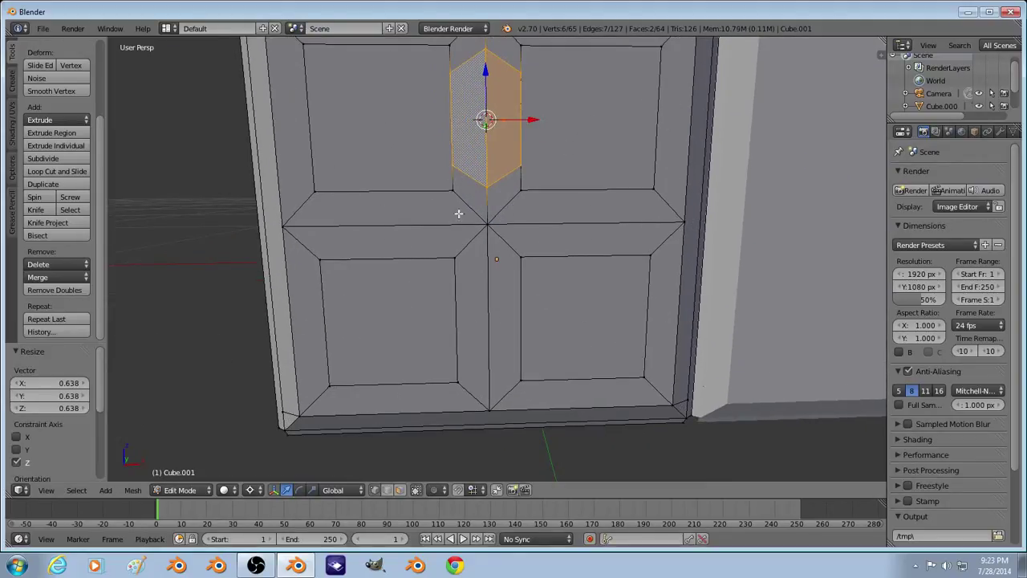
pyautogui.rightClick(451, 183)
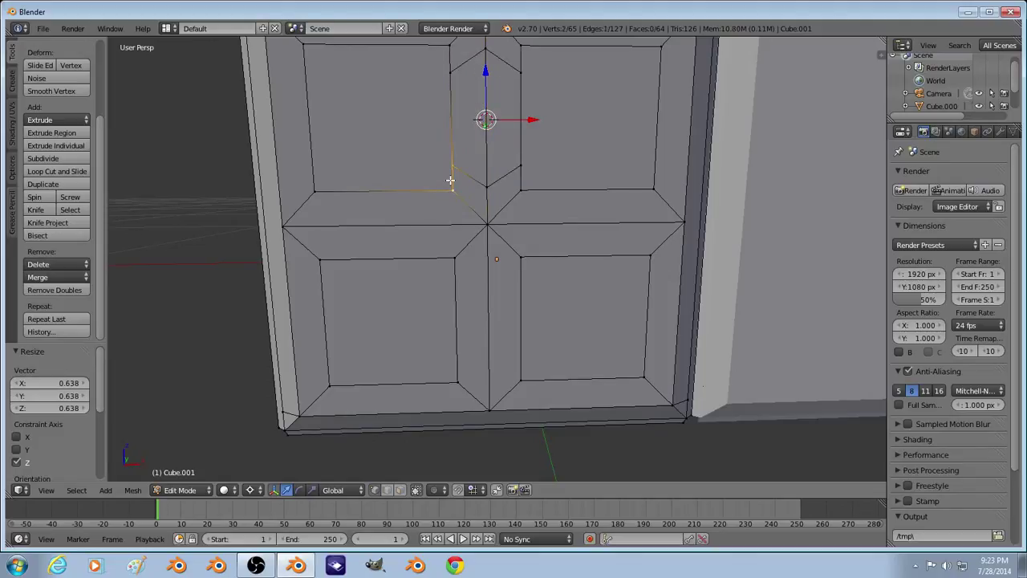
pyautogui.hotkey('alt', 'm')
pyautogui.click(450, 177)
pyautogui.press('a')
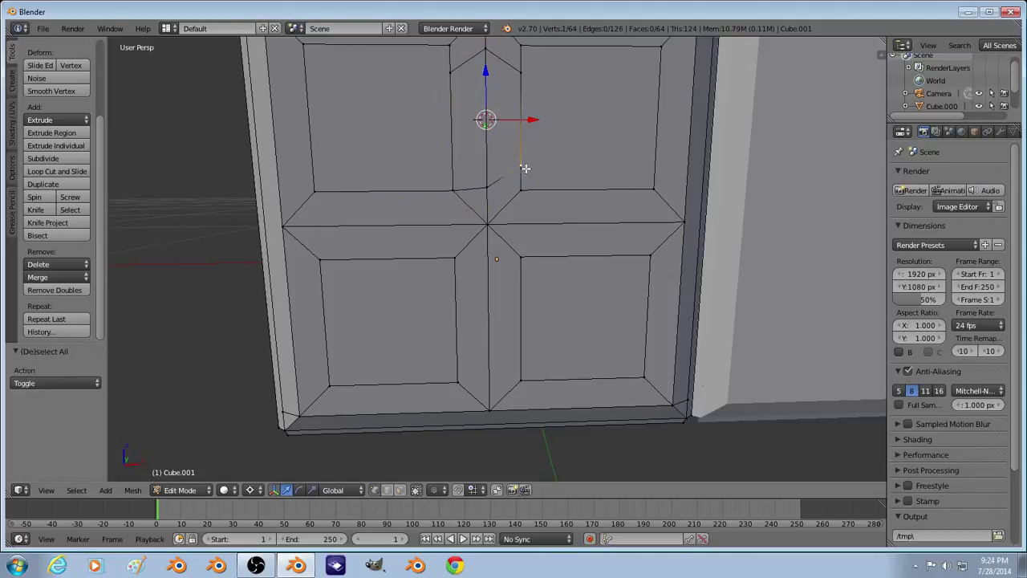
pyautogui.rightClick(524, 174)
pyautogui.hotkey('alt', 'm')
pyautogui.click(524, 175)
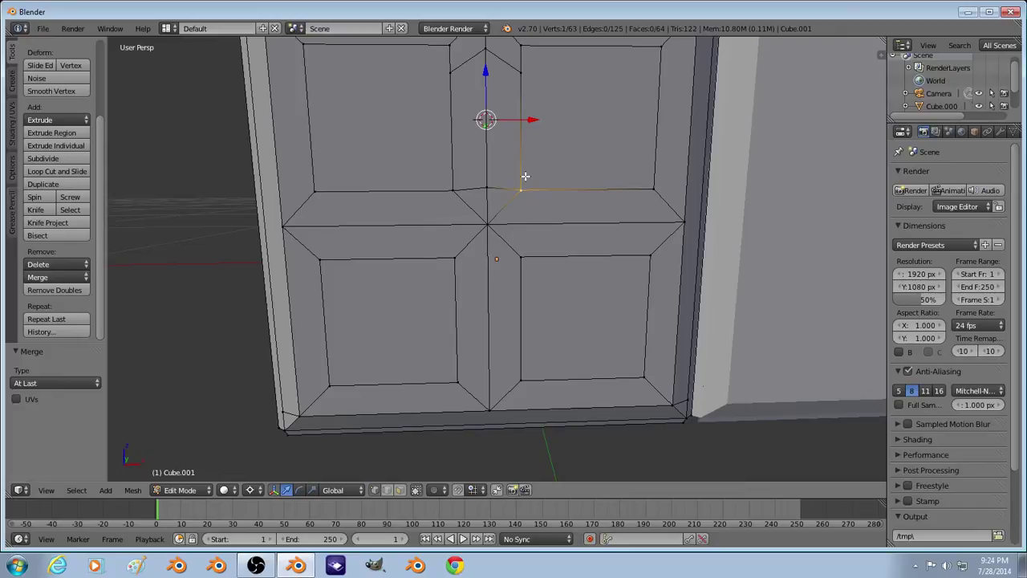
# Step: Snap the 3D cursor midway between the two merged lower inner corners of the upper squares
pyautogui.press('a')
pyautogui.rightClick(519, 187)
pyautogui.keyDown('shift'); pyautogui.rightClick(459, 187); pyautogui.keyUp('shift')
pyautogui.press('s')
pyautogui.rightClick(463, 184)
pyautogui.press('s')
pyautogui.rightClick(468, 181)
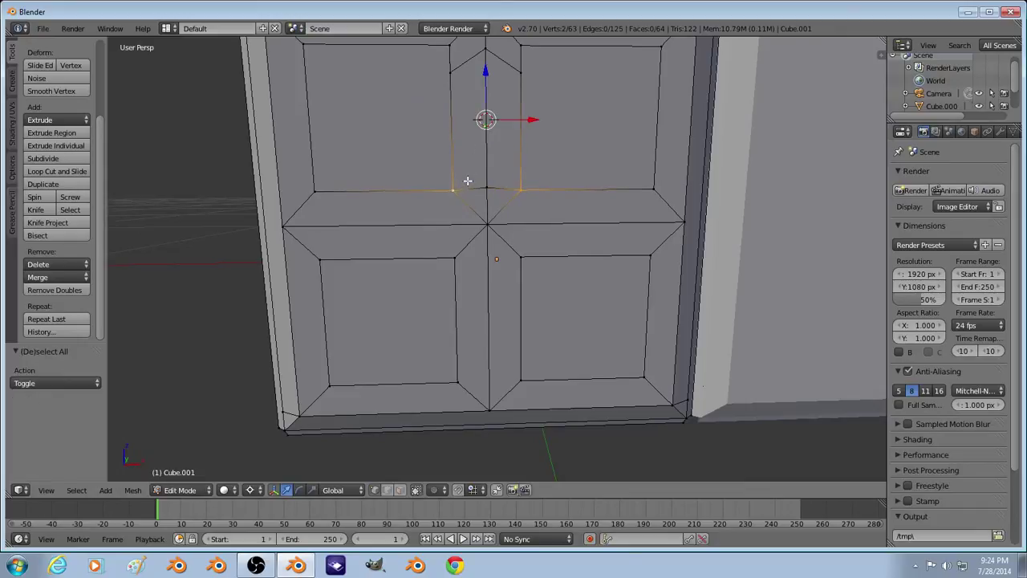
pyautogui.hotkey('ctrl', 's')
pyautogui.click(976, 76)
pyautogui.hotkey('shift', 's')
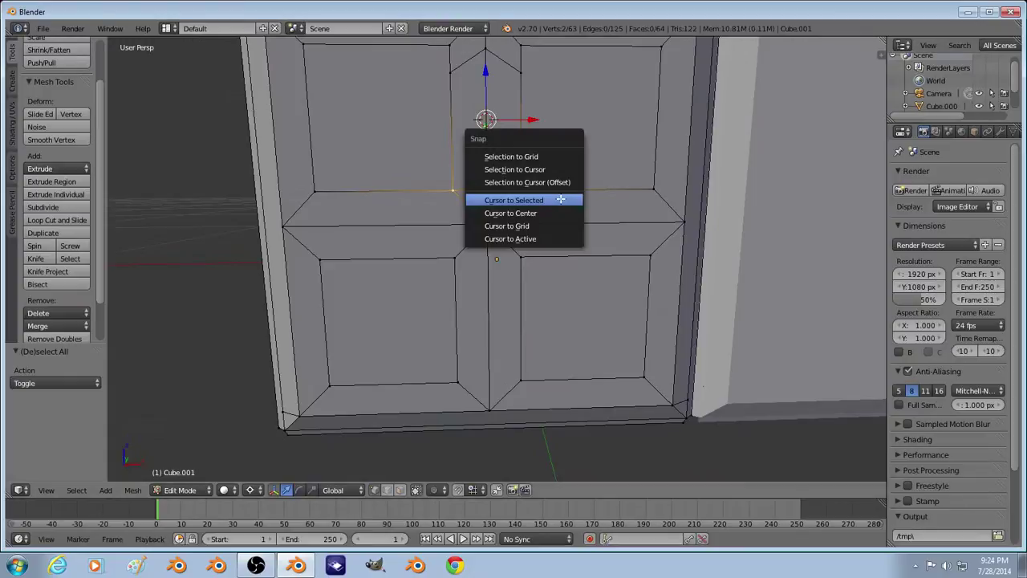
pyautogui.click(555, 200)
# Step: Scale the middle vertex between the upper squares' lower inner corners to 0 so it lands on the 3D cursor
pyautogui.rightClick(486, 190)
pyautogui.press('s')
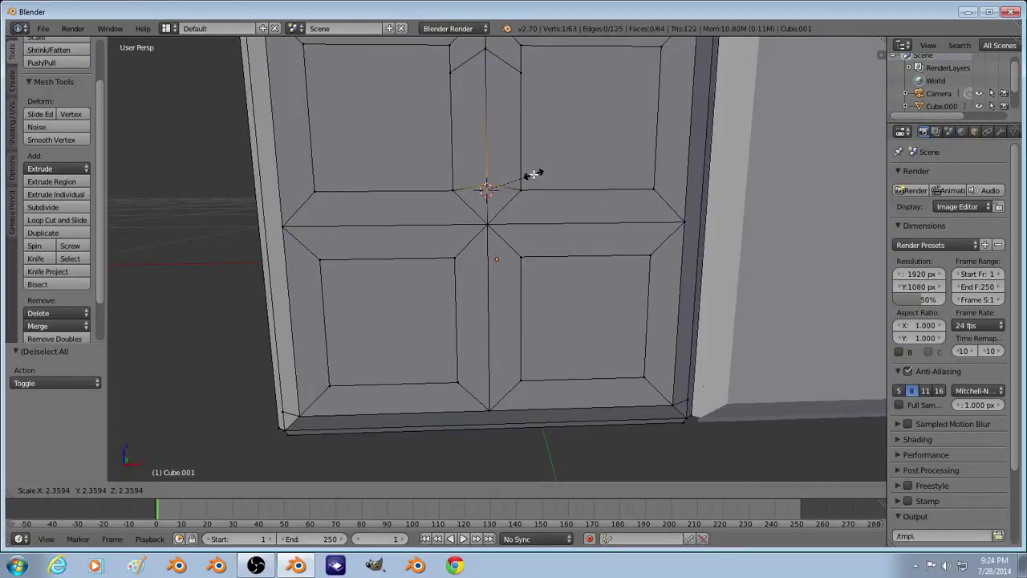
pyautogui.click(534, 164)
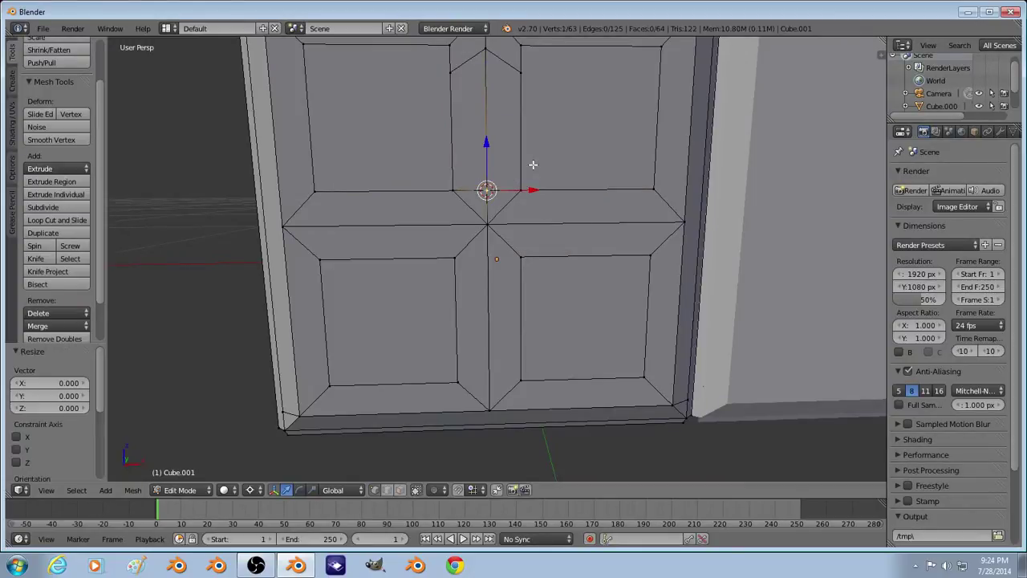
# Step: Examine the panel in Object Mode with wireframe and solid shading, and return to mesh editing
pyautogui.press('Tab')
pyautogui.press('z')
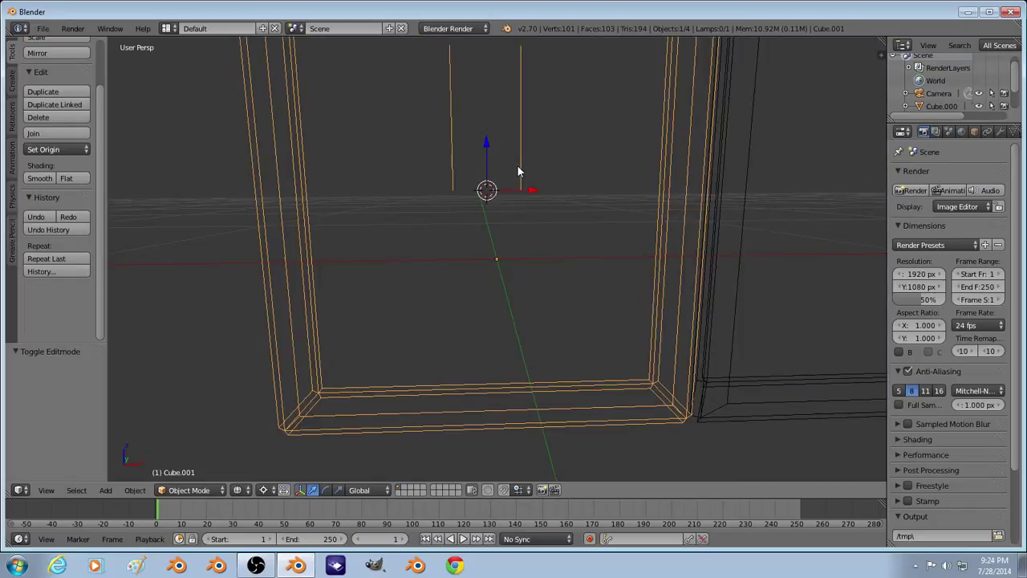
pyautogui.press('z')
pyautogui.click(241, 490)
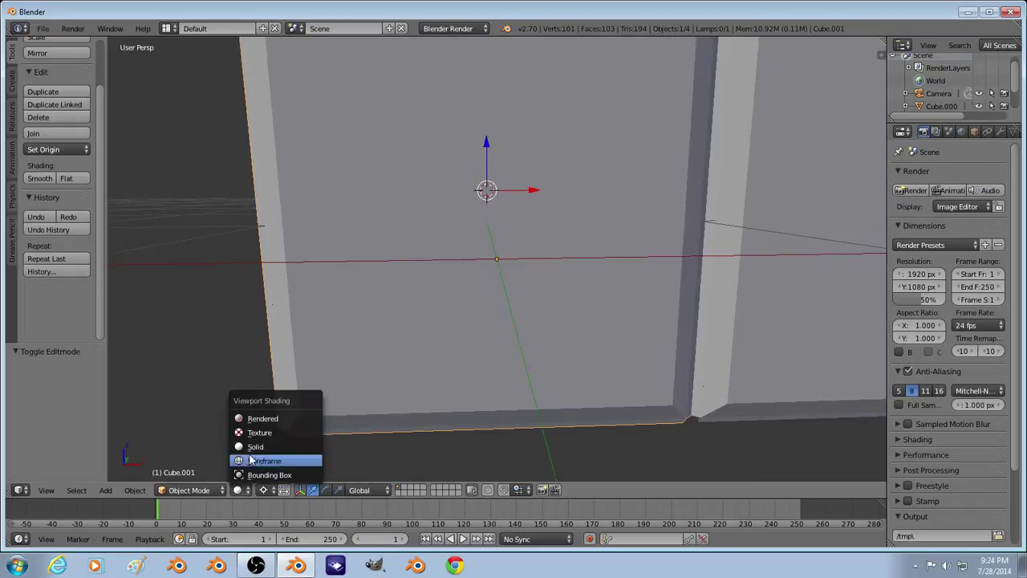
pyautogui.click(261, 447)
pyautogui.press('Tab')
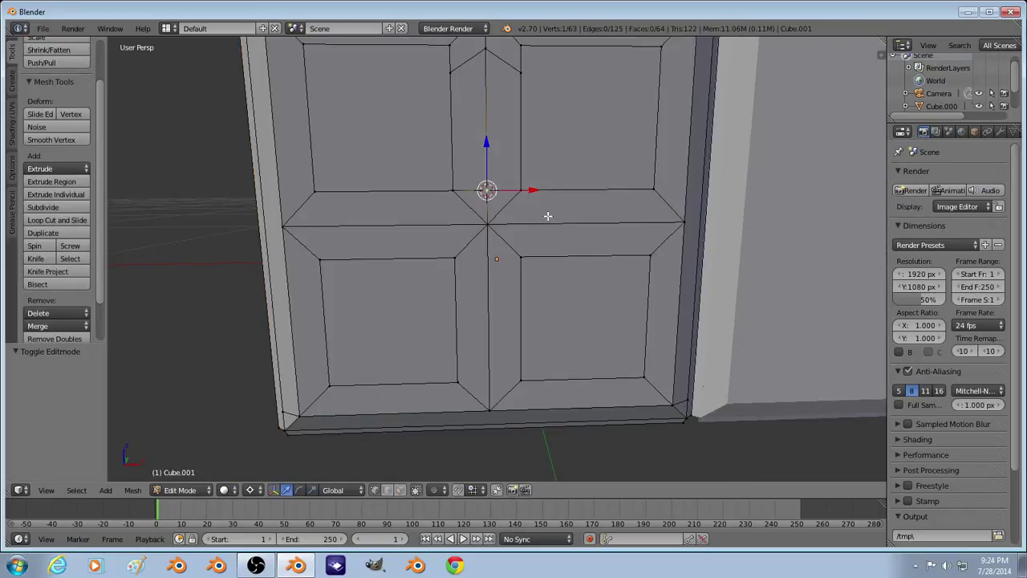
# Step: Select the two vertical frame faces between the lower two squares and snap the 3D cursor to them
pyautogui.click(400, 491)
pyautogui.rightClick(498, 352)
pyautogui.keyDown('shift'); pyautogui.rightClick(474, 345); pyautogui.keyUp('shift')
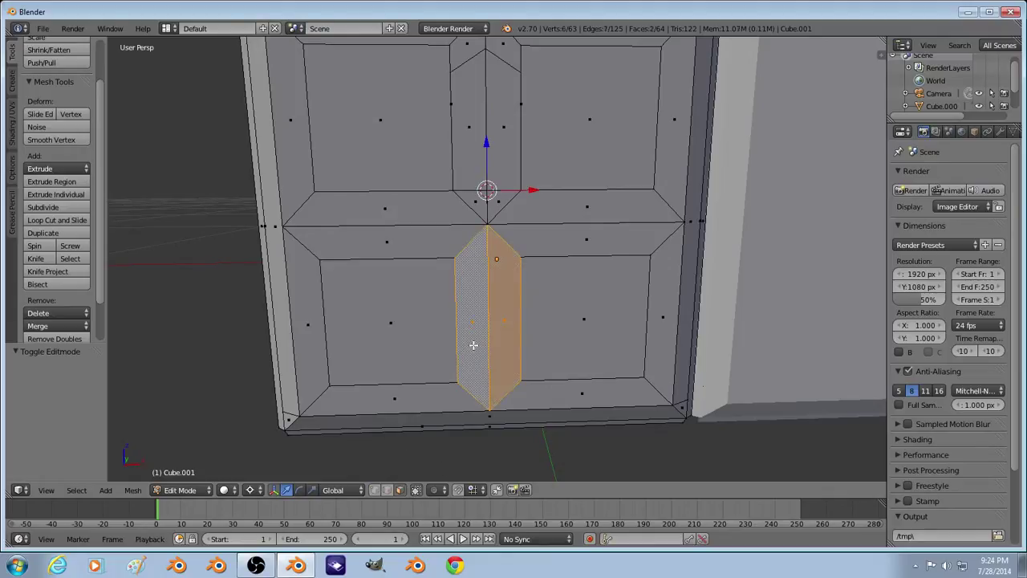
pyautogui.hotkey('shift', 's')
pyautogui.click(499, 265)
# Step: Extrude the selected lower frame faces in place and scale them to about 0.633 along Z
pyautogui.press('e')
pyautogui.press('Escape')
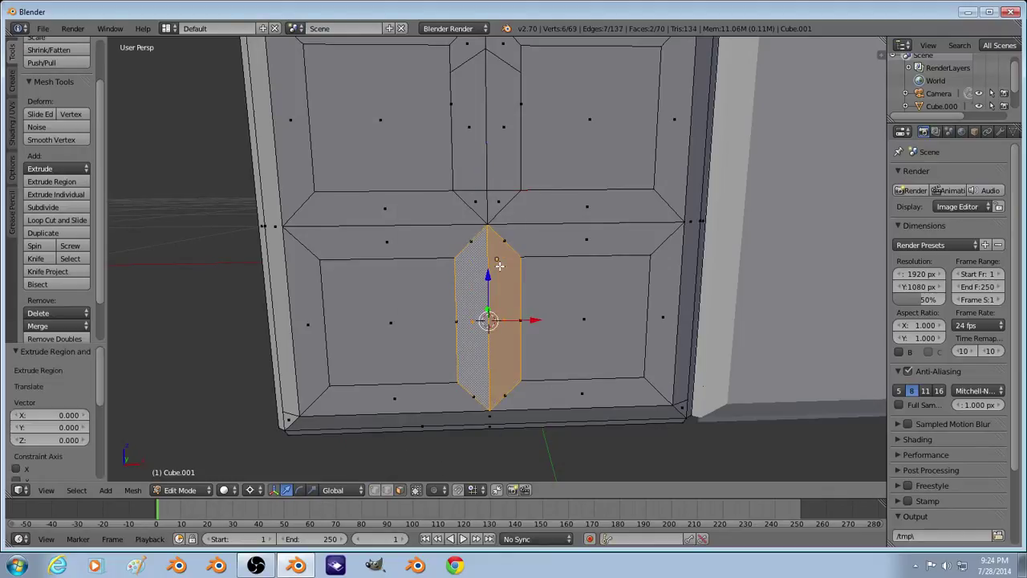
pyautogui.press('s')
pyautogui.press('z')
pyautogui.click(477, 288)
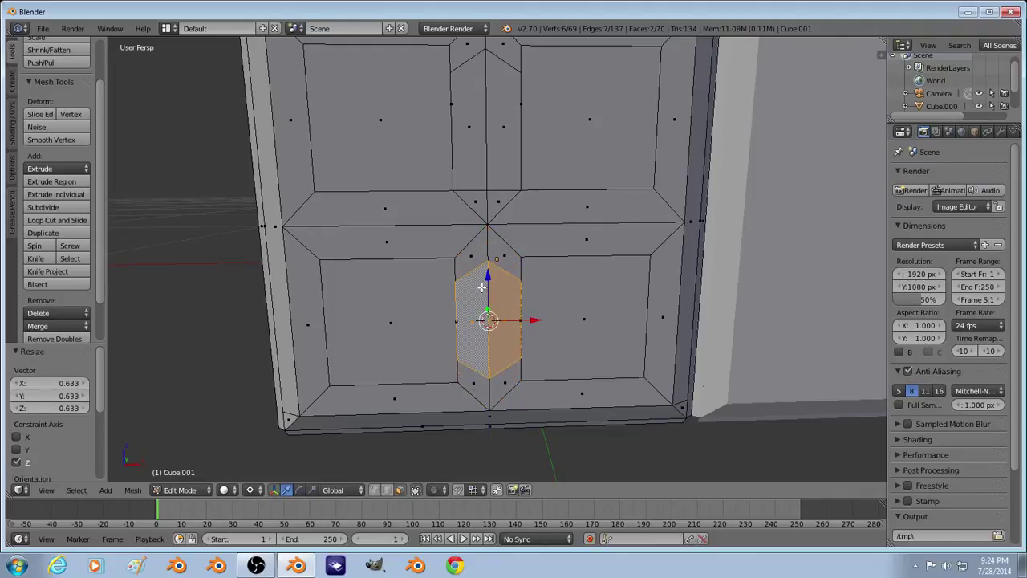
# Step: Merge the two upper outer vertices of the lower extruded faces into the adjacent inner corners of the lower squares using At Last
pyautogui.hotkey('ctrl', 'Tab')
pyautogui.press('2')
pyautogui.press('a')
pyautogui.rightClick(455, 257)
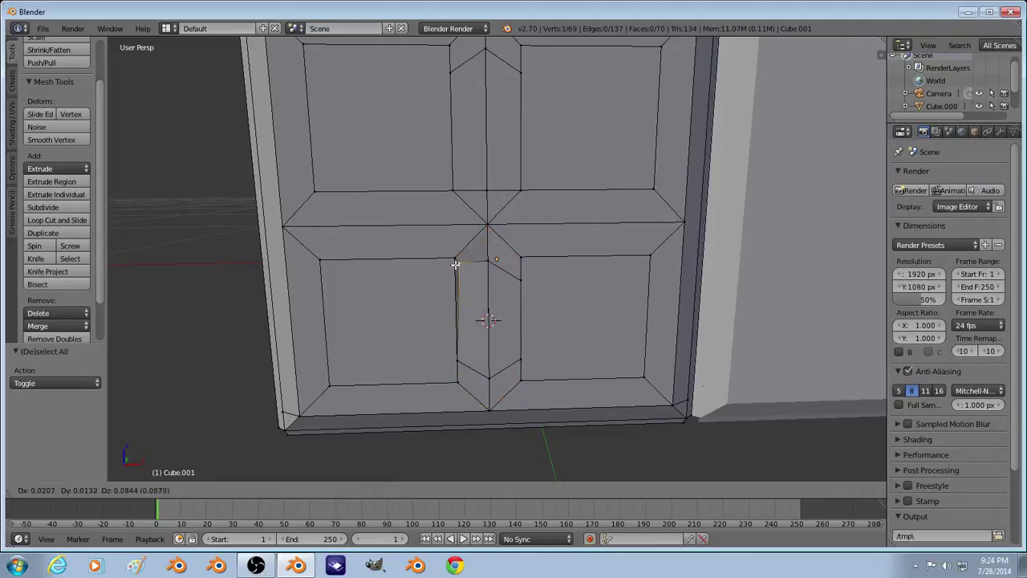
pyautogui.hotkey('alt', 'm')
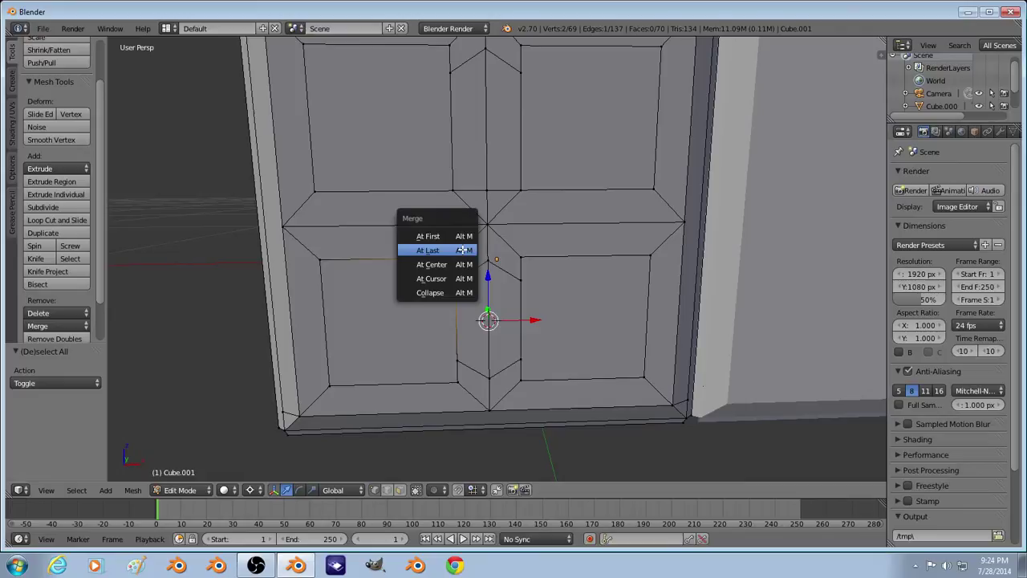
pyautogui.click(462, 250)
pyautogui.rightClick(510, 267)
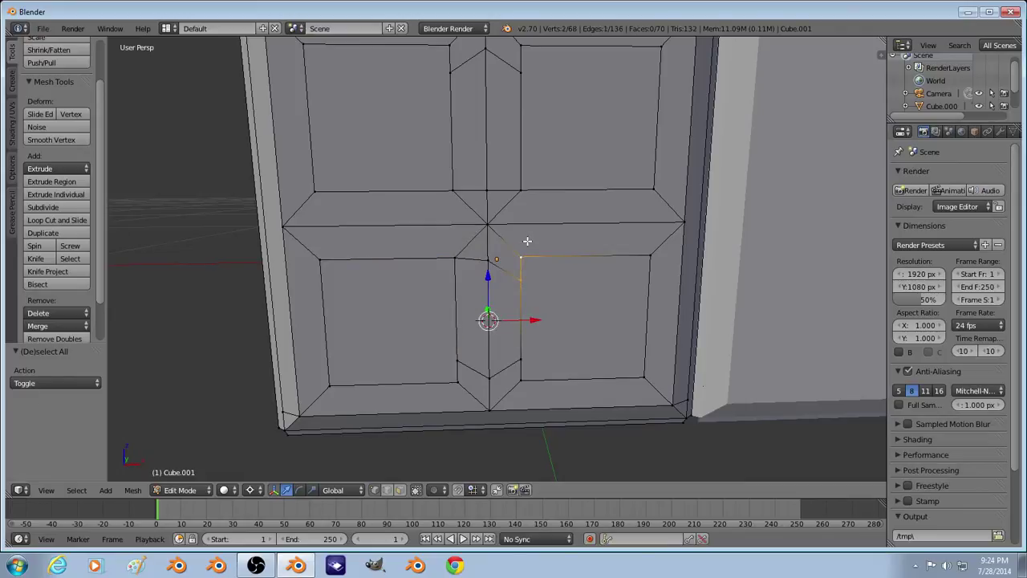
pyautogui.hotkey('alt', 'm')
pyautogui.click(527, 239)
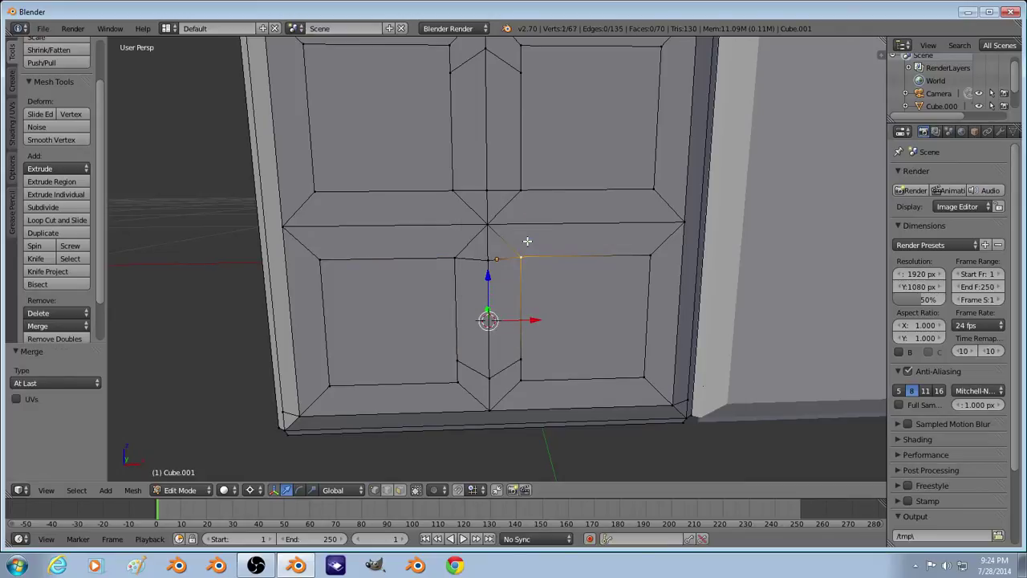
# Step: Snap the 3D cursor midway between the lower squares' upper inner corners and scale the middle vertex to 0 onto it
pyautogui.rightClick(455, 257)
pyautogui.keyDown('shift'); pyautogui.rightClick(521, 257); pyautogui.keyUp('shift')
pyautogui.hotkey('shift', 's')
pyautogui.click(491, 254)
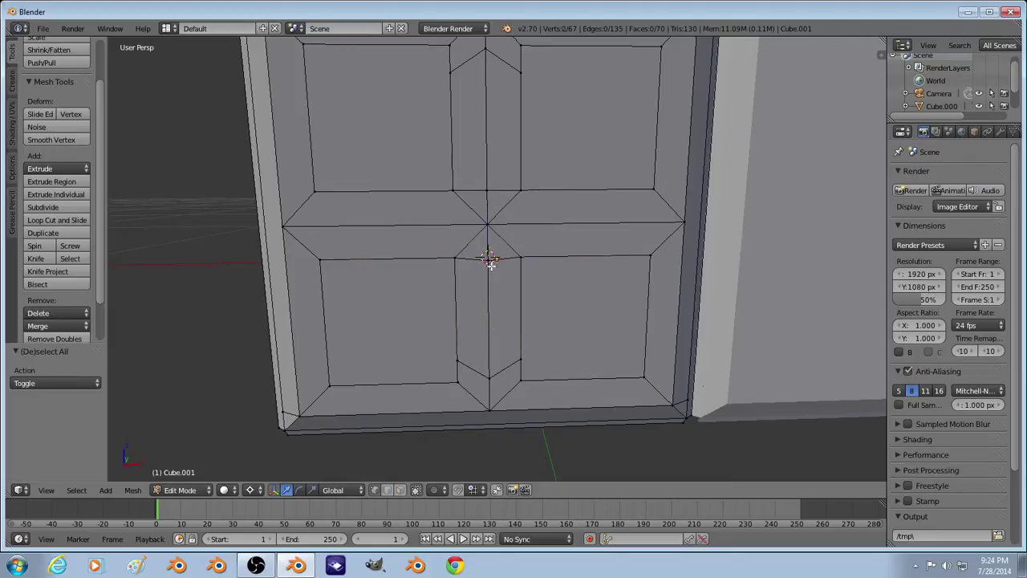
pyautogui.rightClick(483, 265)
pyautogui.press('s')
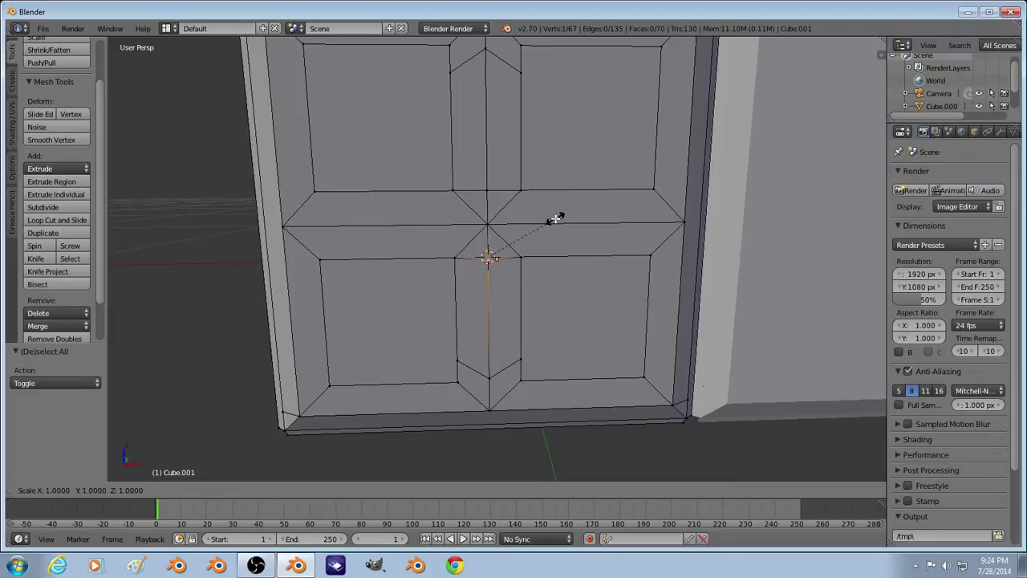
pyautogui.press('0')
pyautogui.press('Return')
# Step: Delete the front face's central vertex and fill the resulting hole with a single horizontal bar face
pyautogui.press('a')
pyautogui.rightClick(498, 229)
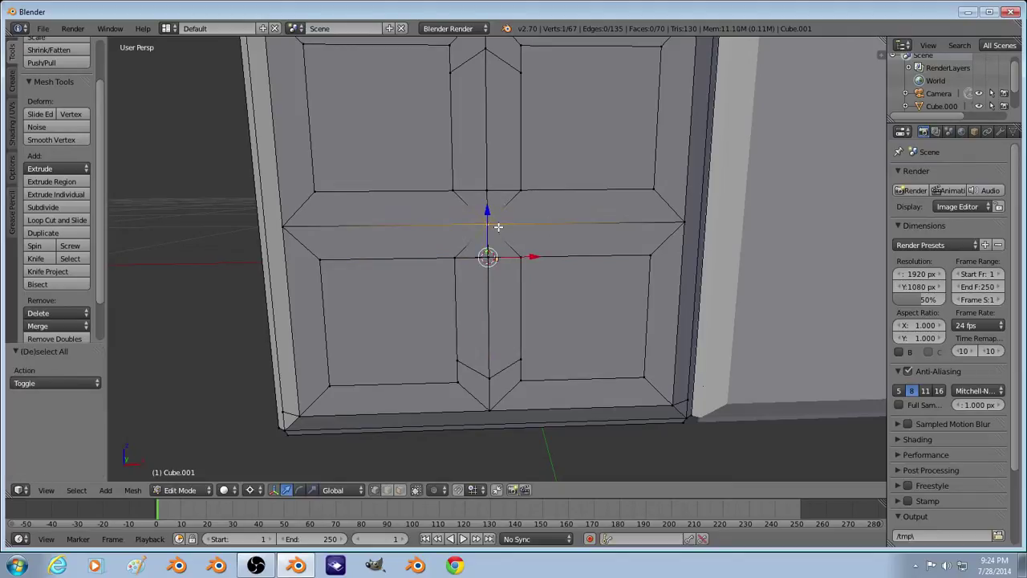
pyautogui.press('x')
pyautogui.click(506, 202)
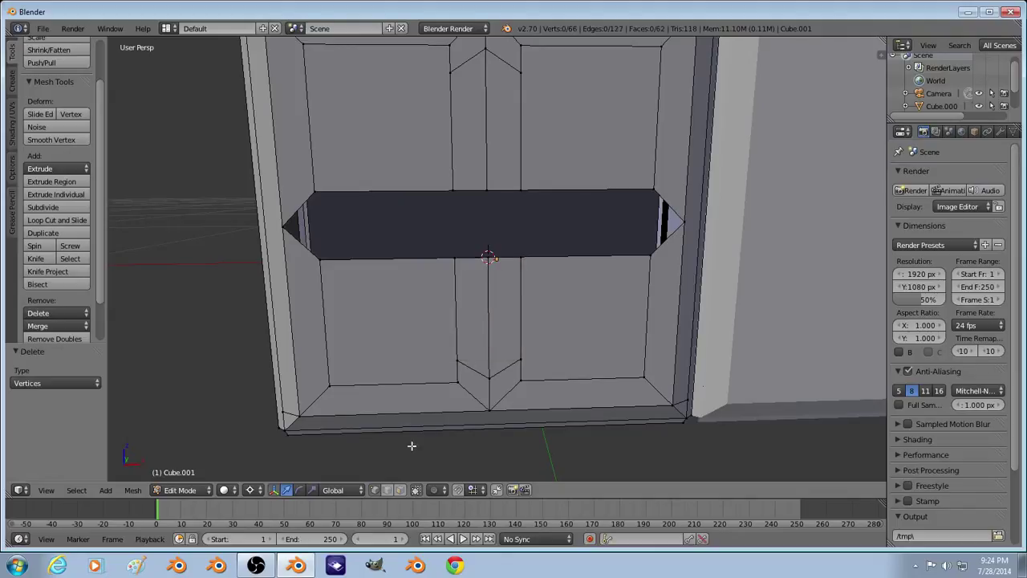
pyautogui.keyDown('alt'); pyautogui.rightClick(413, 258); pyautogui.keyUp('alt')
pyautogui.press('f')
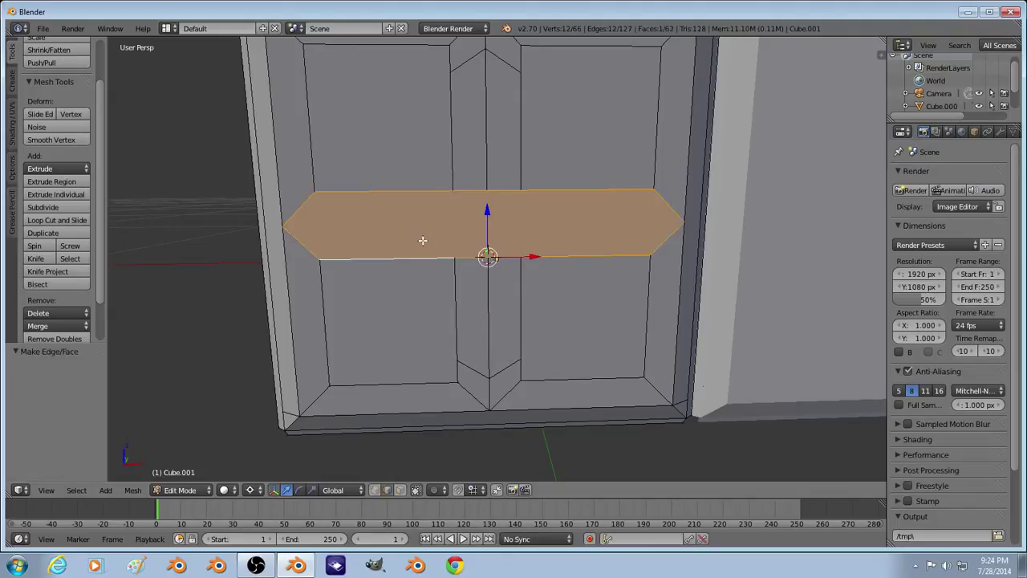
pyautogui.press('a')
pyautogui.click(400, 489)
pyautogui.scroll(-2, 397, 280)
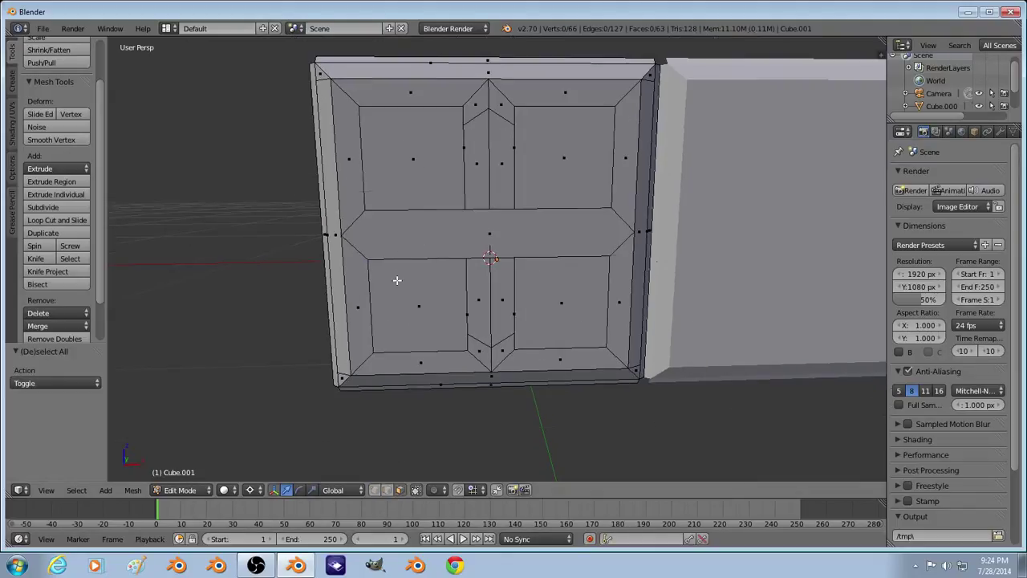
pyautogui.scroll(-1, 431, 262)
pyautogui.rightClick(448, 246)
pyautogui.keyDown('shift'); pyautogui.rightClick(389, 198); pyautogui.keyUp('shift')
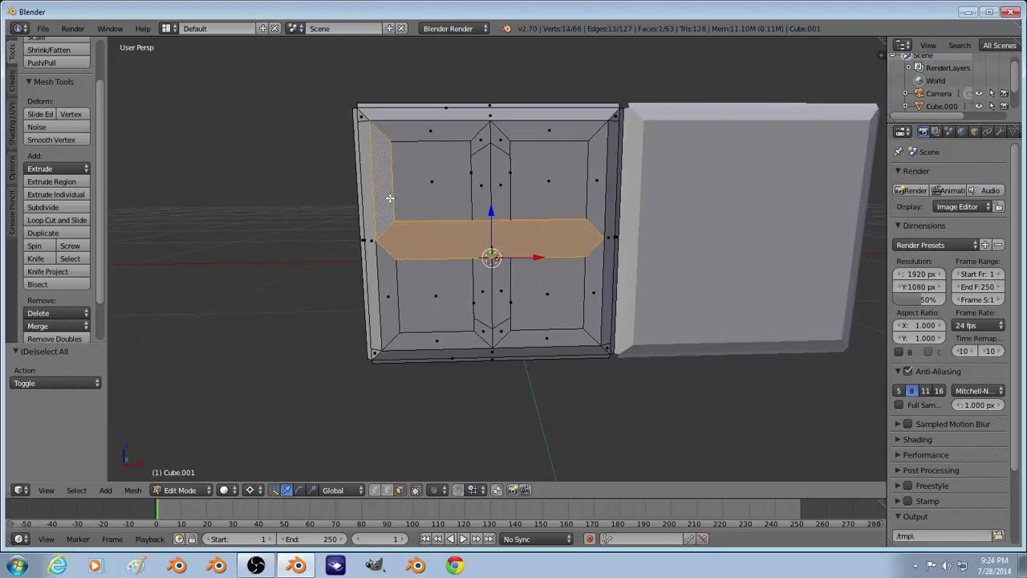
pyautogui.keyDown('shift'); pyautogui.rightClick(502, 143); pyautogui.keyUp('shift')
pyautogui.keyDown('shift'); pyautogui.rightClick(526, 131); pyautogui.keyUp('shift')
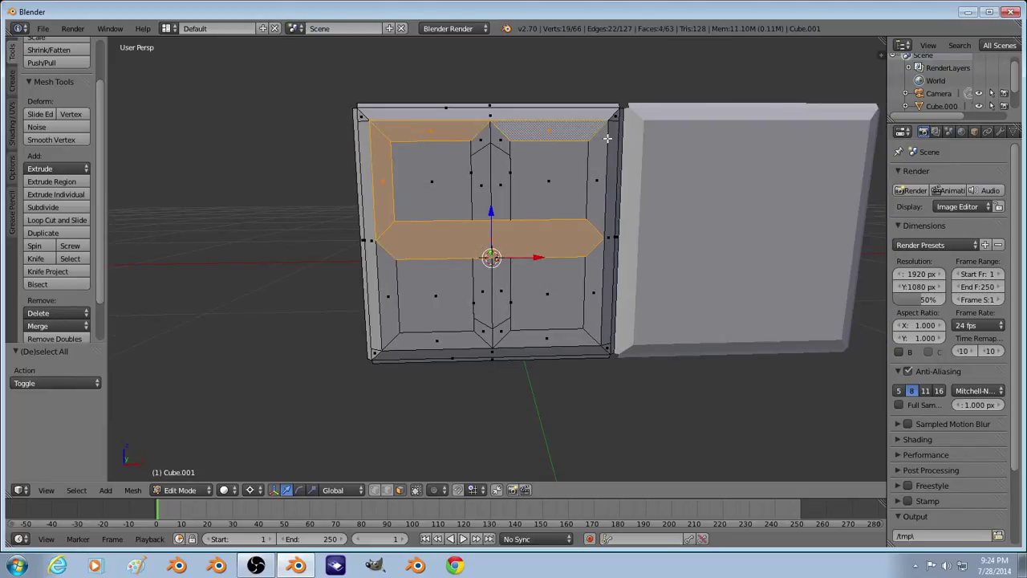
pyautogui.keyDown('shift'); pyautogui.rightClick(595, 159); pyautogui.keyUp('shift')
pyautogui.keyDown('shift'); pyautogui.rightClick(589, 300); pyautogui.keyUp('shift')
pyautogui.keyDown('shift'); pyautogui.rightClick(571, 331); pyautogui.keyUp('shift')
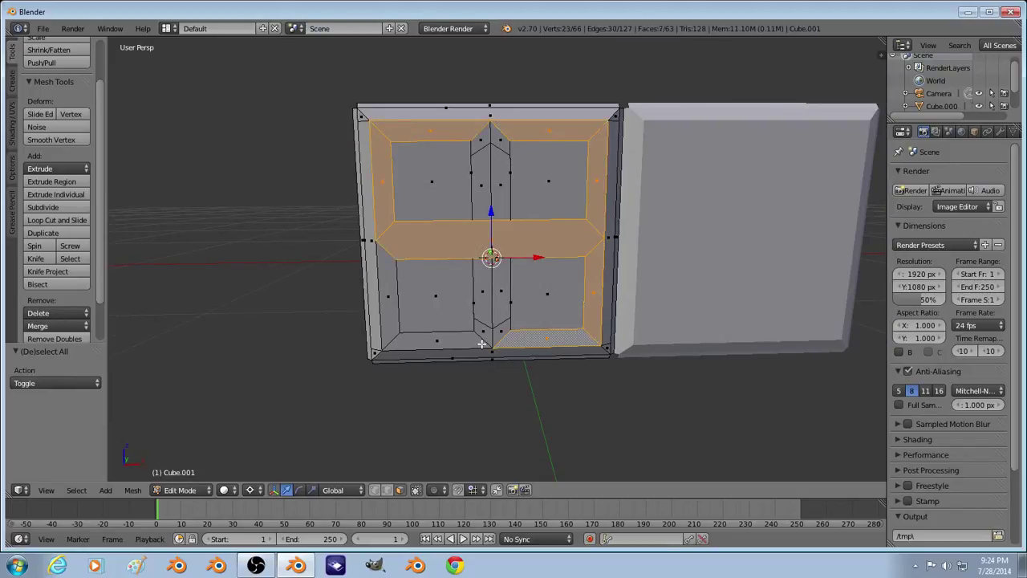
# Step: Merge the lower-left vertex of the lower extruded faces into the lower-left square's bottom inner corner using At Last
pyautogui.scroll(2, 454, 422)
pyautogui.click(376, 491)
pyautogui.scroll(1, 458, 353)
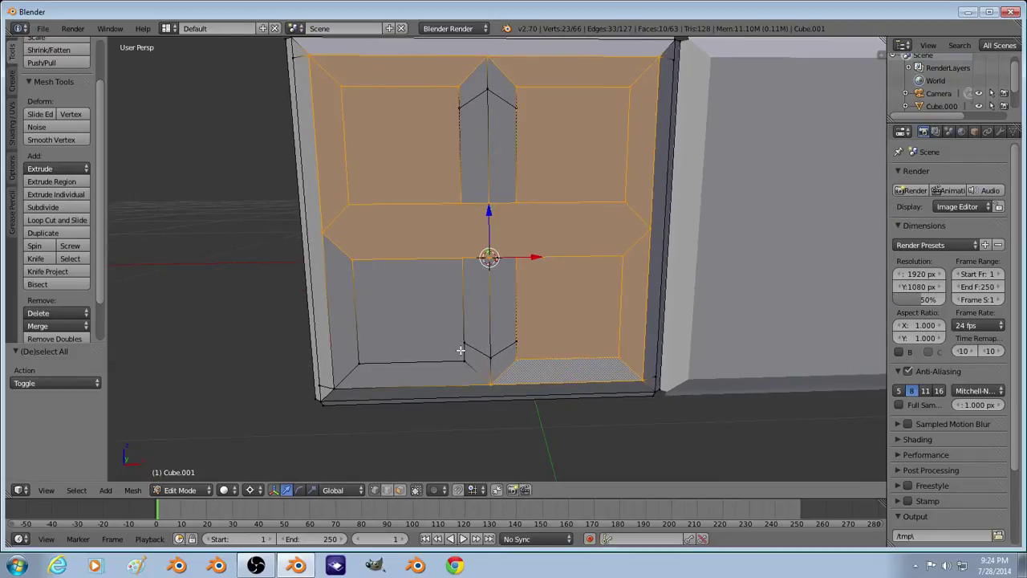
pyautogui.rightClick(463, 346)
pyautogui.keyDown('shift'); pyautogui.rightClick(461, 362); pyautogui.keyUp('shift')
pyautogui.hotkey('alt', 'm')
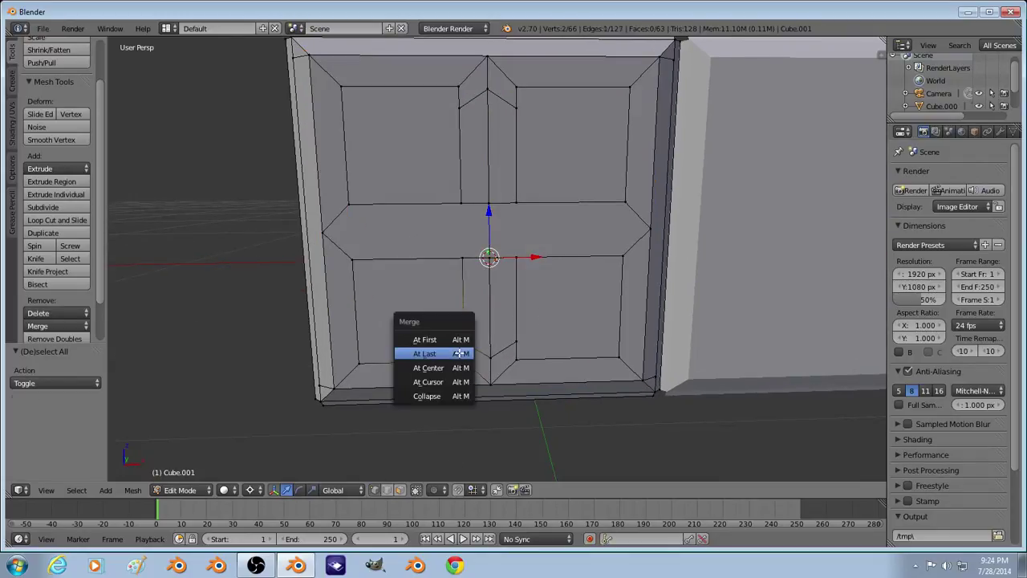
pyautogui.click(459, 353)
# Step: Merge the lower-right vertex of the lower extruded faces into the lower-right square's bottom inner corner using At Last
pyautogui.press('a')
pyautogui.rightClick(496, 356)
pyautogui.rightClick(514, 347)
pyautogui.keyDown('shift'); pyautogui.rightClick(520, 358); pyautogui.keyUp('shift')
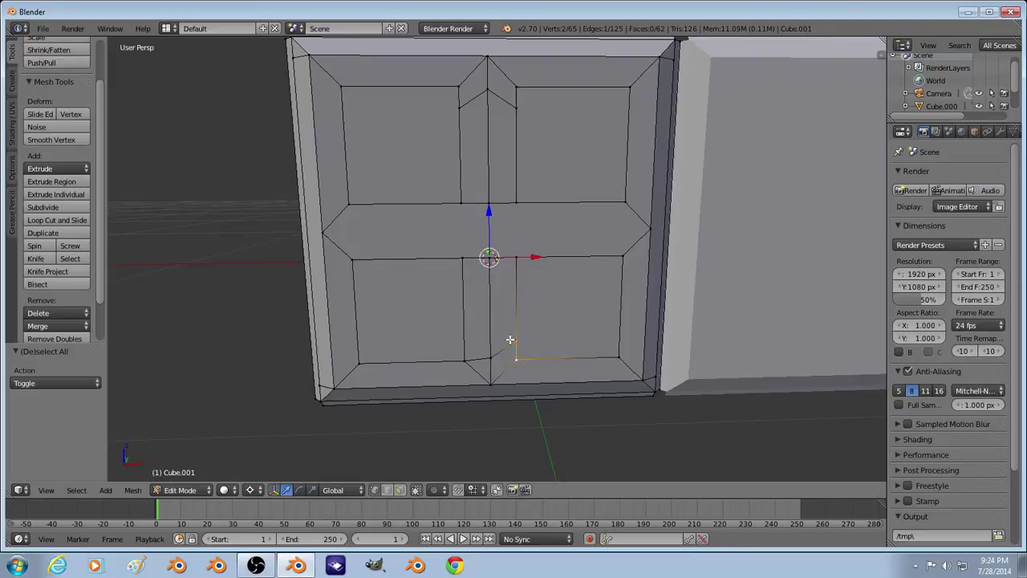
pyautogui.hotkey('alt', 'm')
pyautogui.click(510, 340)
# Step: Snap the 3D cursor midway between the lower squares' bottom inner corners and scale the middle vertex to 0 onto it
pyautogui.press('a')
pyautogui.rightClick(496, 354)
pyautogui.rightClick(476, 360)
pyautogui.rightClick(491, 357)
pyautogui.hotkey('shift', 's')
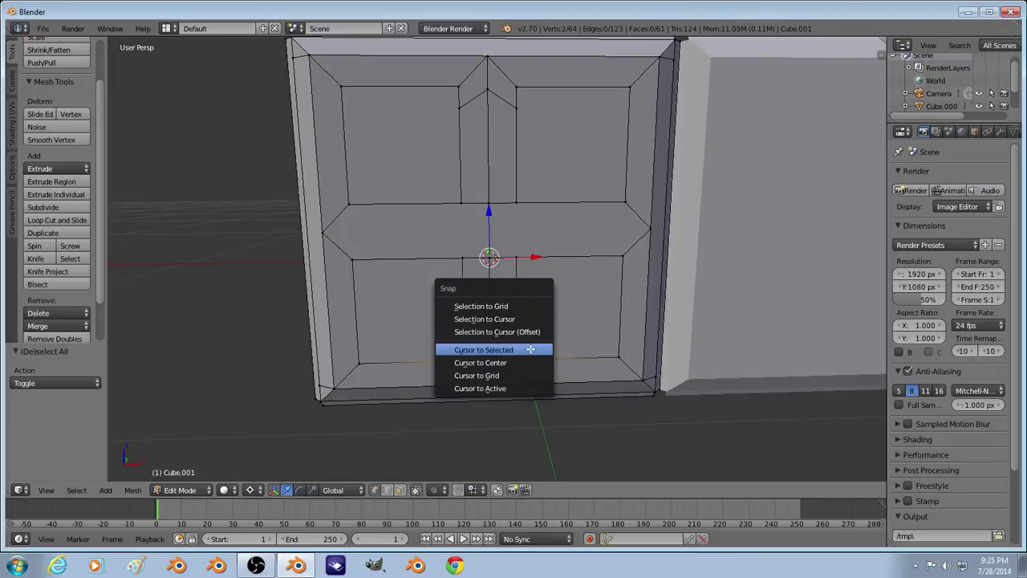
pyautogui.click(493, 348)
pyautogui.press('s')
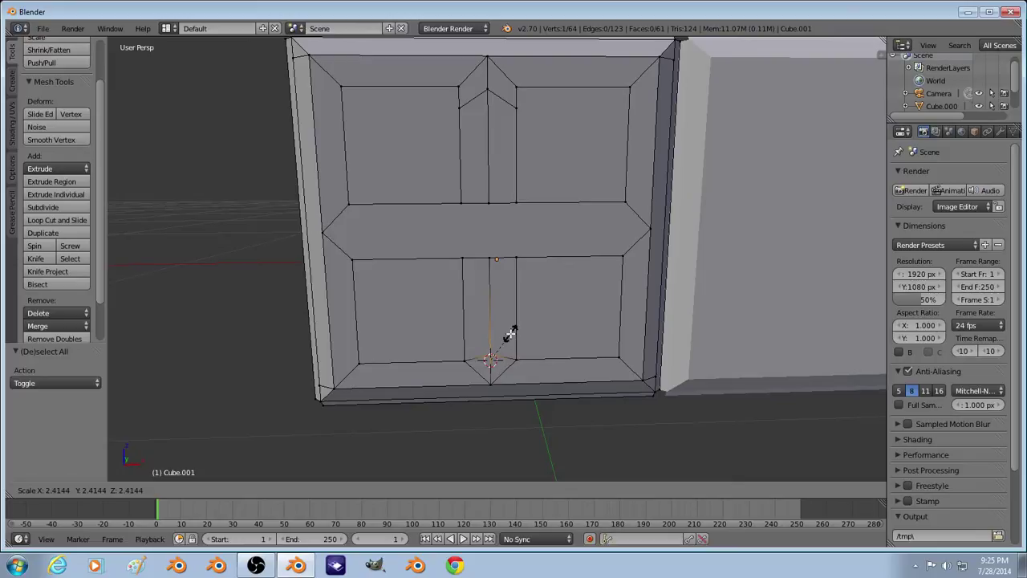
pyautogui.click(510, 336)
pyautogui.press('a')
pyautogui.rightClick(507, 358)
pyautogui.keyDown('shift'); pyautogui.rightClick(462, 359); pyautogui.keyUp('shift')
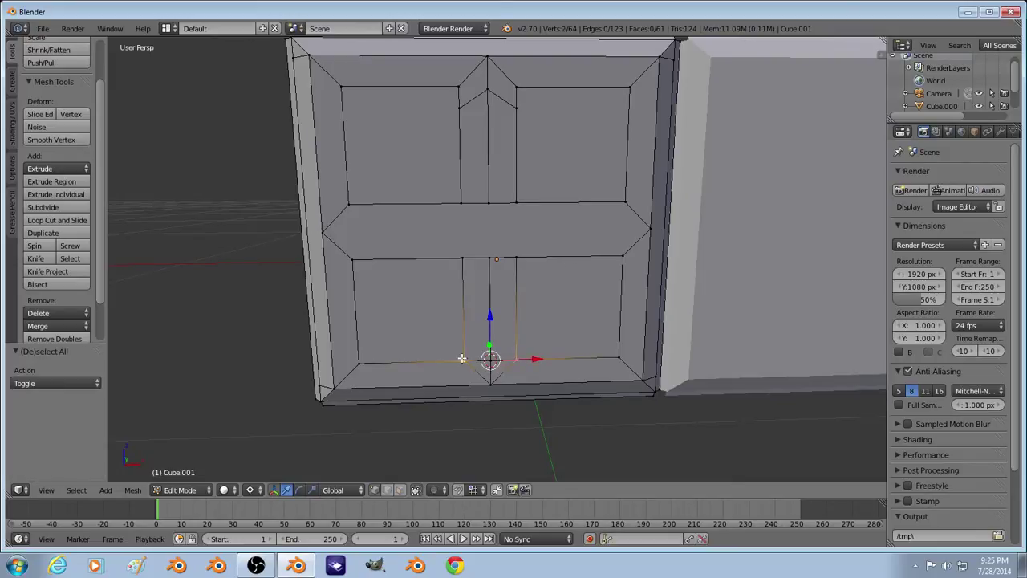
pyautogui.scroll(1, 485, 358)
pyautogui.press('a')
pyautogui.rightClick(492, 387)
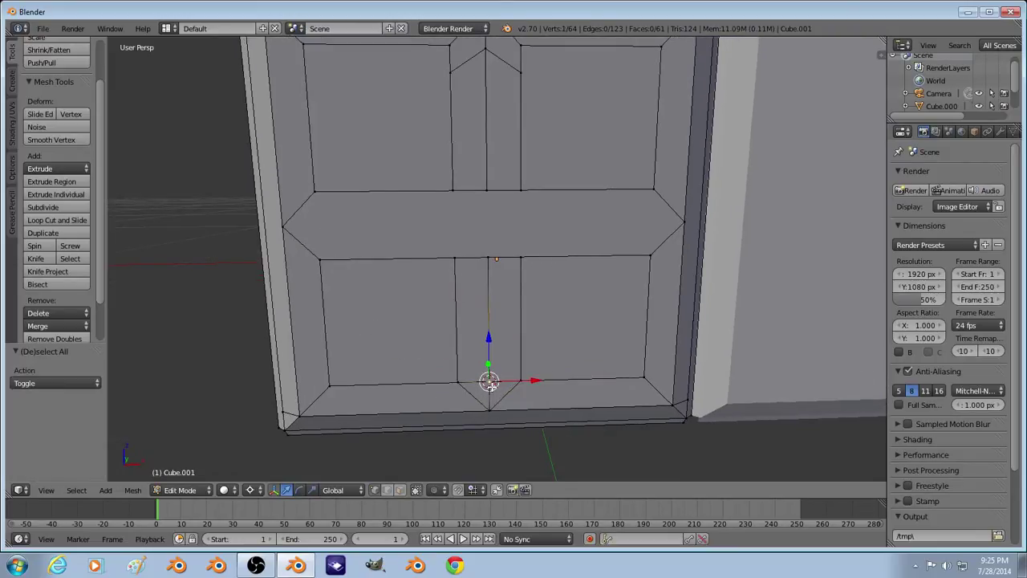
pyautogui.scroll(1, 489, 361)
pyautogui.scroll(-1, 489, 361)
# Step: Delete the middle vertex of the front face's bottom edge and join the two bottom corners with a new edge
pyautogui.rightClick(492, 412)
pyautogui.press('g')
pyautogui.rightClick(493, 410)
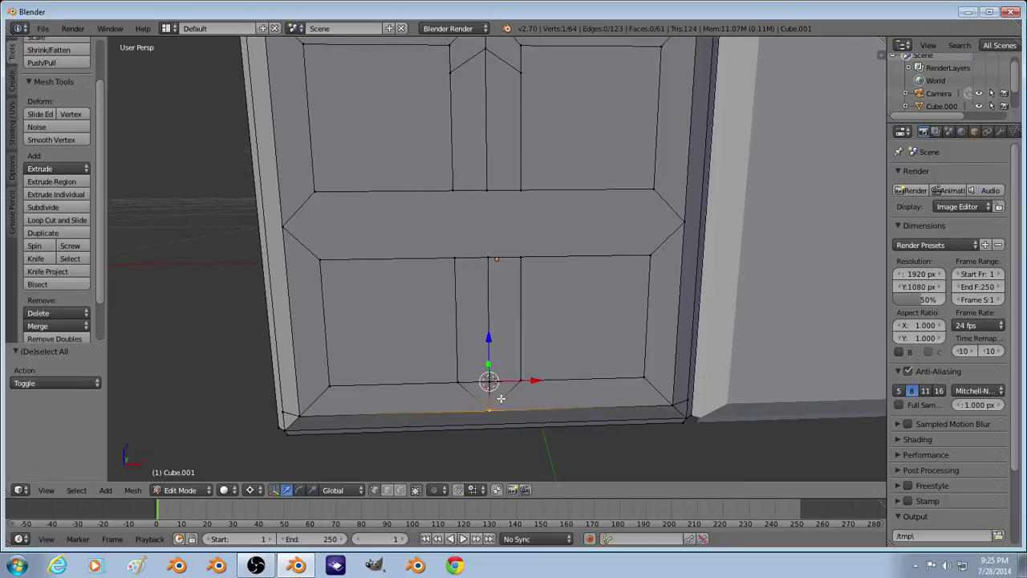
pyautogui.press('x')
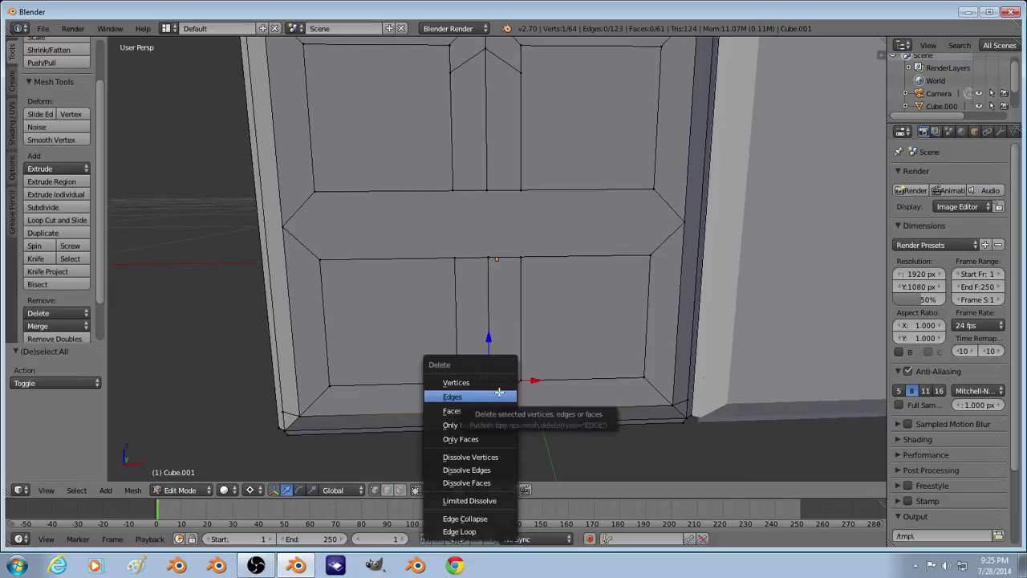
pyautogui.click(498, 395)
pyautogui.rightClick(303, 417)
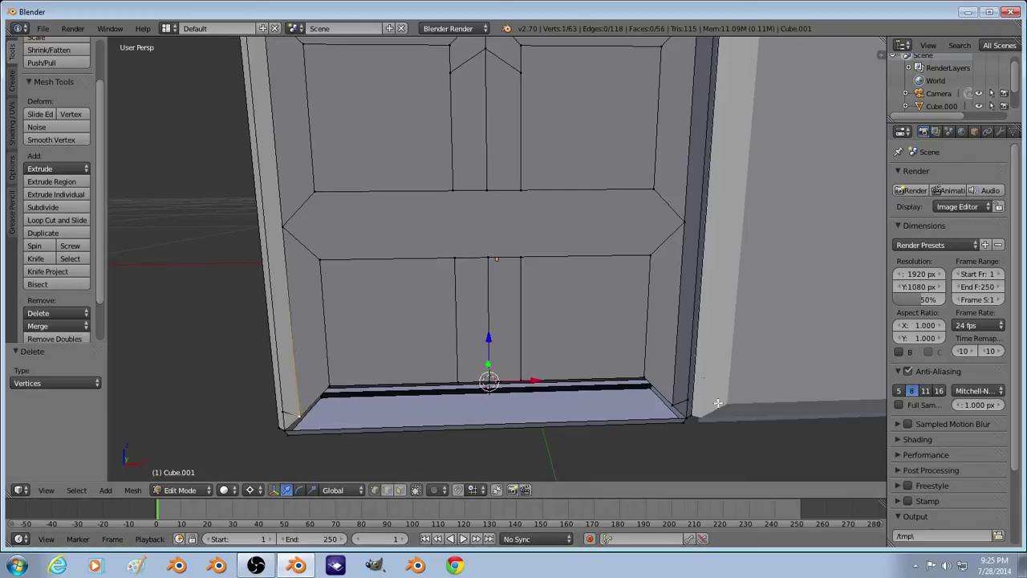
pyautogui.keyDown('shift'); pyautogui.rightClick(673, 403); pyautogui.keyUp('shift')
pyautogui.press('f')
pyautogui.press('a')
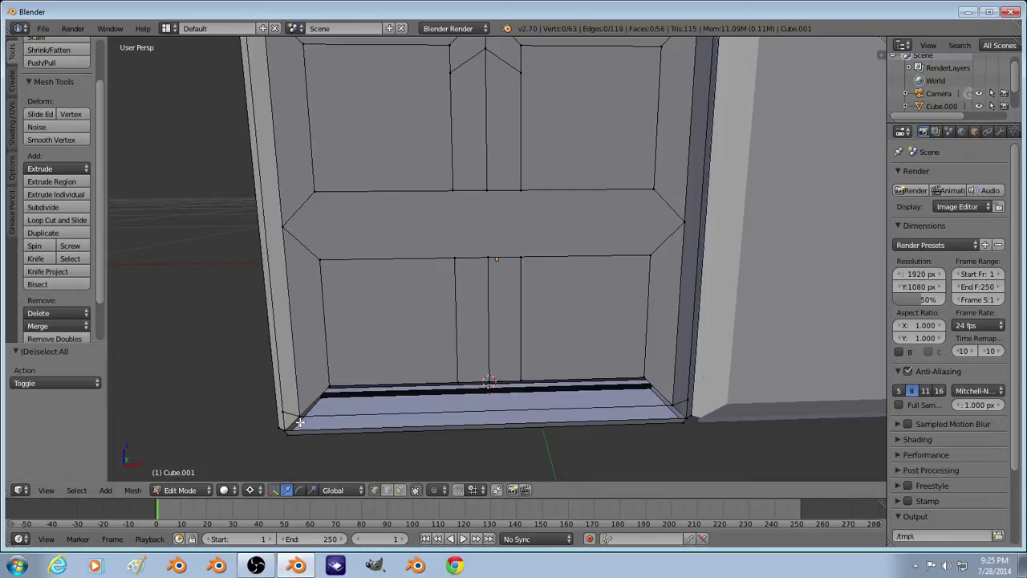
# Step: Fill the bottom bevel strip with a single face between the new edge and the panel's two lower outer corners
pyautogui.rightClick(288, 432)
pyautogui.rightClick(286, 429)
pyautogui.keyDown('shift'); pyautogui.rightClick(297, 418); pyautogui.keyUp('shift')
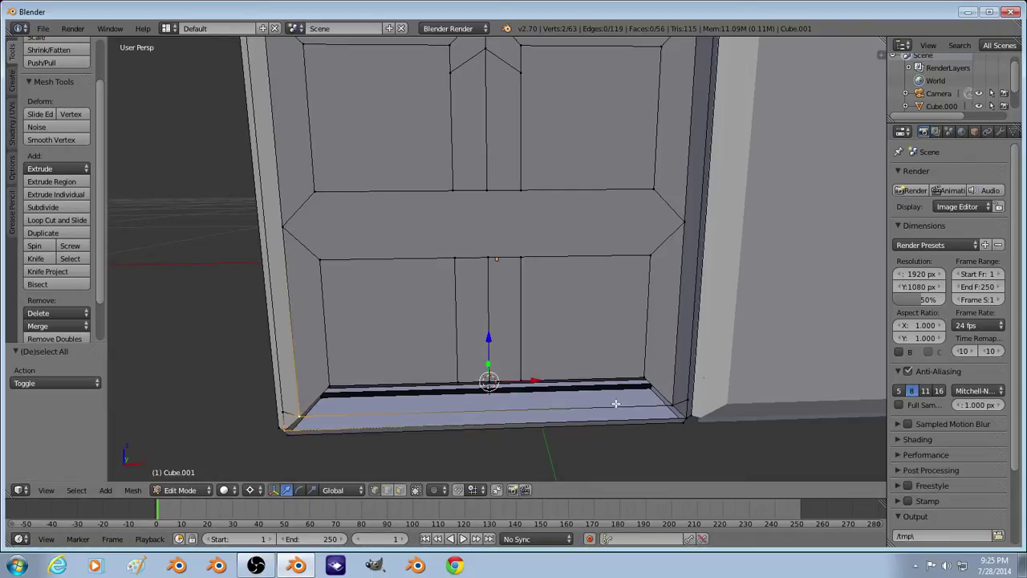
pyautogui.keyDown('shift'); pyautogui.rightClick(673, 403); pyautogui.keyUp('shift')
pyautogui.keyDown('shift'); pyautogui.rightClick(694, 416); pyautogui.keyUp('shift')
pyautogui.press('f')
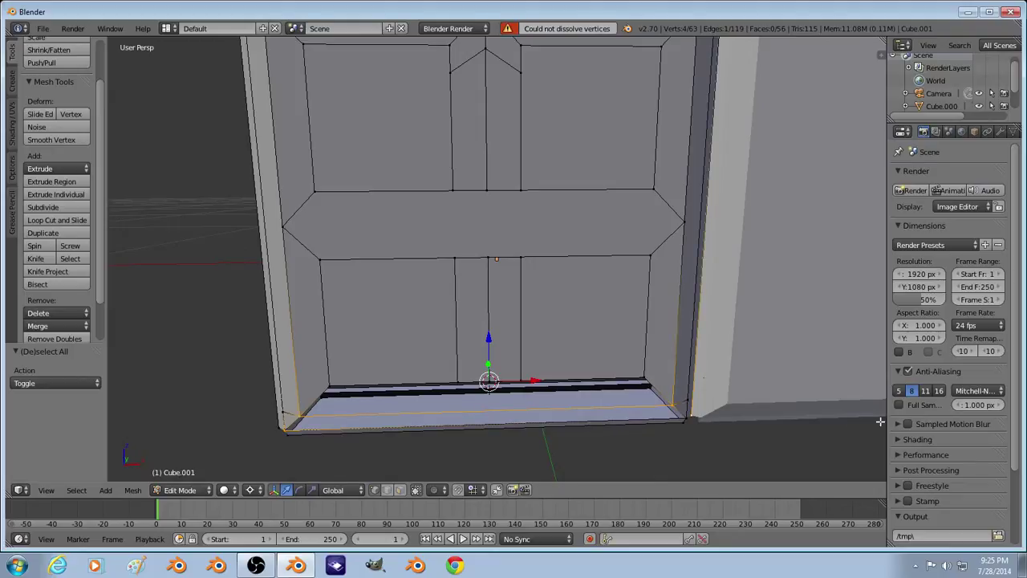
pyautogui.hotkey('ctrl', 'z')
pyautogui.keyDown('shift'); pyautogui.rightClick(682, 420); pyautogui.keyUp('shift')
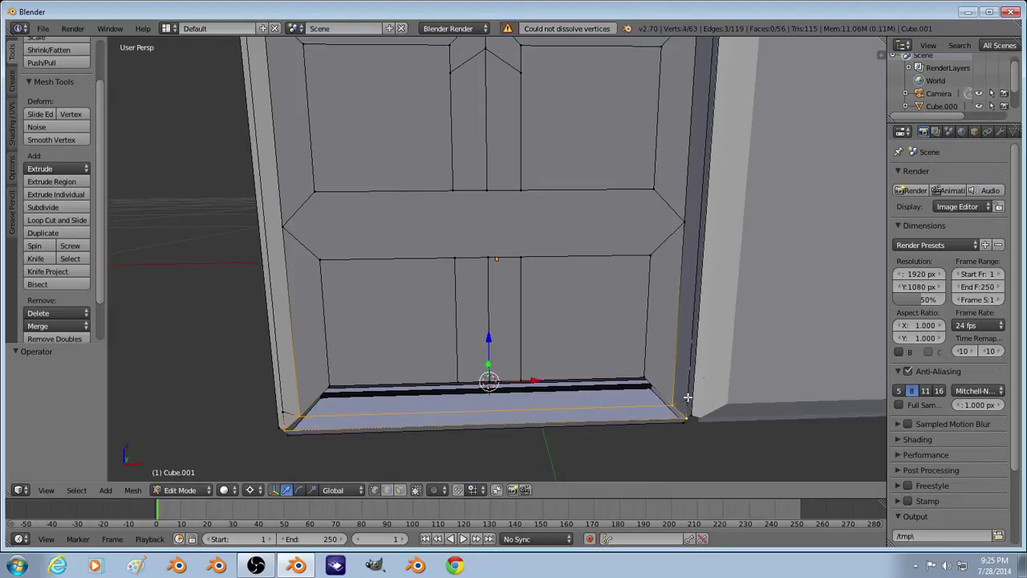
pyautogui.press('f')
pyautogui.press('a')
# Step: Fill the bottom frame bar with one face through its outer corners and all vertices along the lower squares' bottom edge
pyautogui.rightClick(300, 417)
pyautogui.keyDown('shift'); pyautogui.rightClick(338, 384); pyautogui.keyUp('shift')
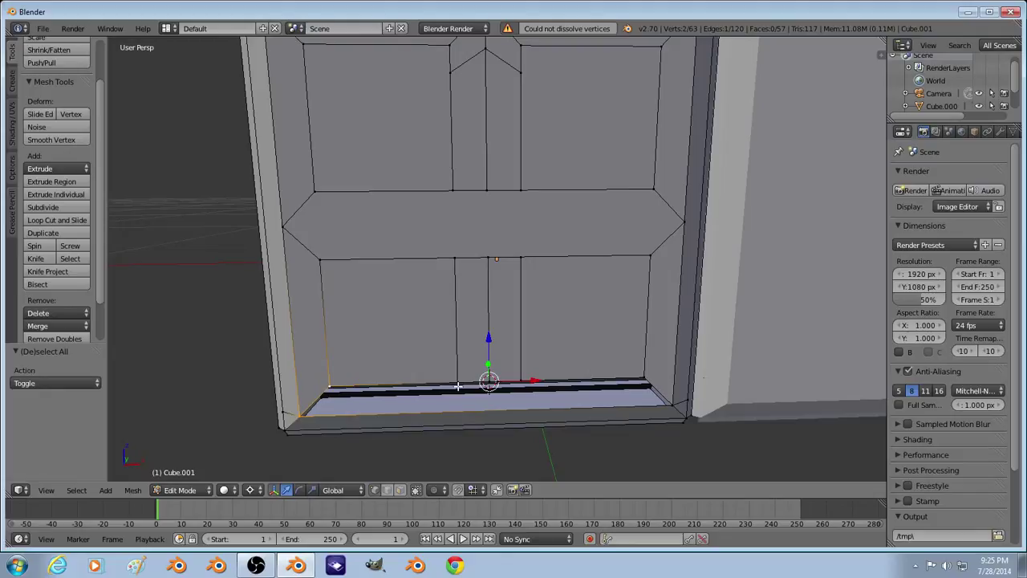
pyautogui.keyDown('shift'); pyautogui.rightClick(459, 382); pyautogui.keyUp('shift')
pyautogui.keyDown('shift'); pyautogui.rightClick(488, 382); pyautogui.keyUp('shift')
pyautogui.keyDown('shift'); pyautogui.rightClick(522, 381); pyautogui.keyUp('shift')
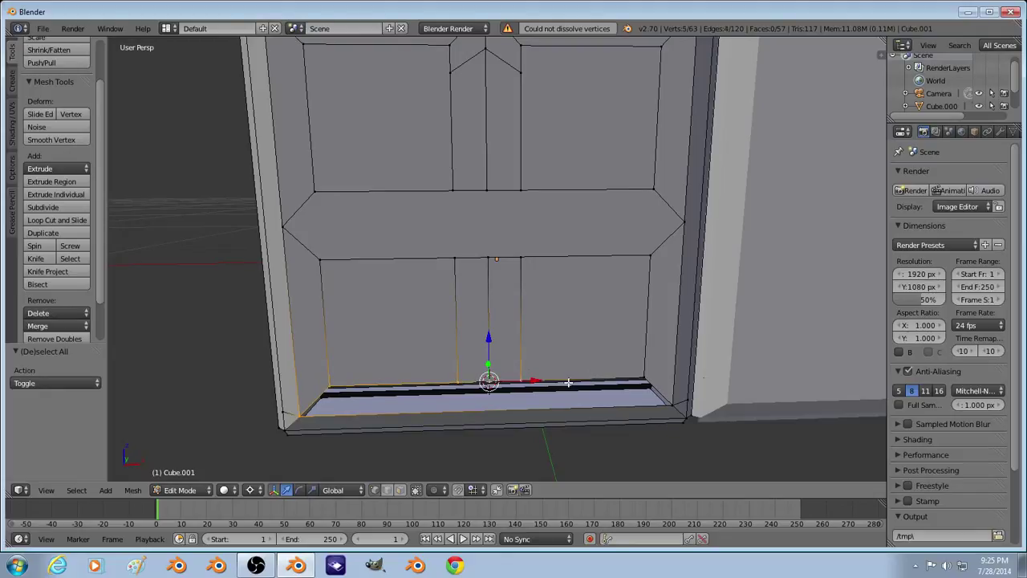
pyautogui.keyDown('shift'); pyautogui.rightClick(644, 376); pyautogui.keyUp('shift')
pyautogui.keyDown('shift'); pyautogui.rightClick(670, 402); pyautogui.keyUp('shift')
pyautogui.press('f')
pyautogui.press('a')
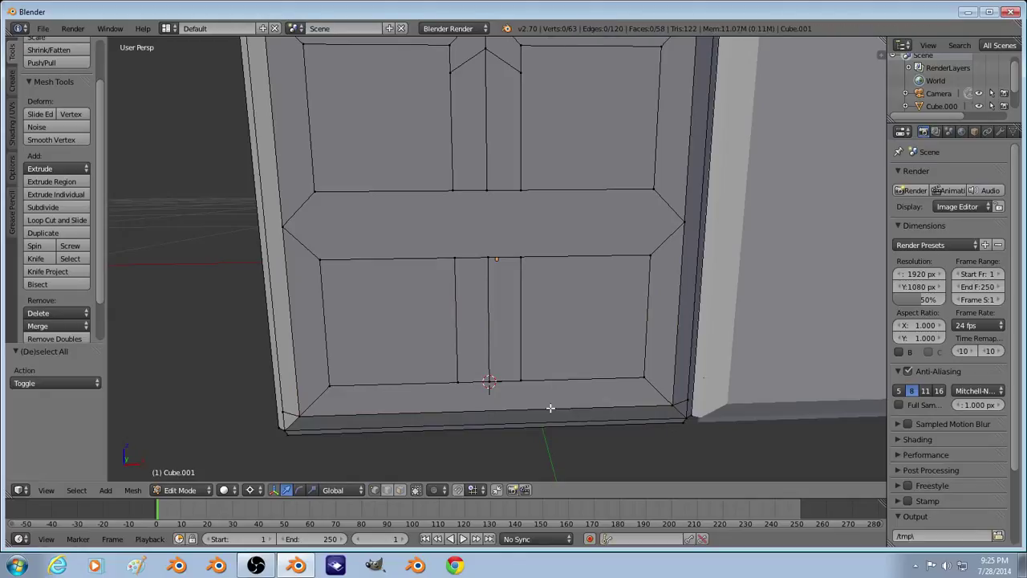
# Step: Move the three top vertices of the upper vertical bar up about 0.109 along Z to meet the upper squares' inner corners
pyautogui.moveTo(551, 409); pyautogui.dragTo(530, 415, button='middle')
pyautogui.scroll(-2, 557, 262)
pyautogui.moveTo(557, 263); pyautogui.dragTo(560, 284, button='middle')
pyautogui.scroll(-1, 560, 284)
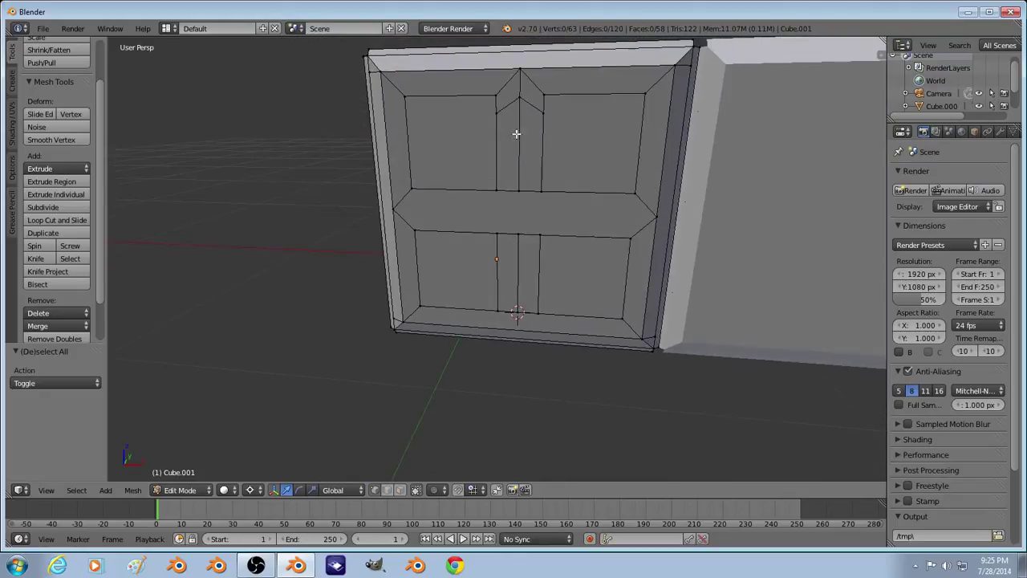
pyautogui.rightClick(498, 109)
pyautogui.keyDown('shift'); pyautogui.rightClick(495, 90); pyautogui.keyUp('shift')
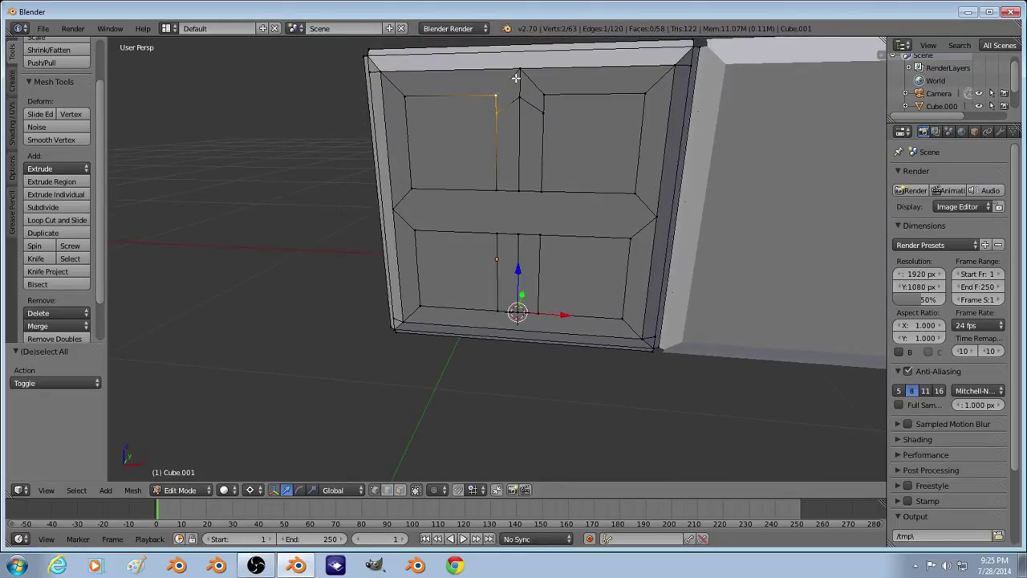
pyautogui.press('a')
pyautogui.rightClick(519, 99)
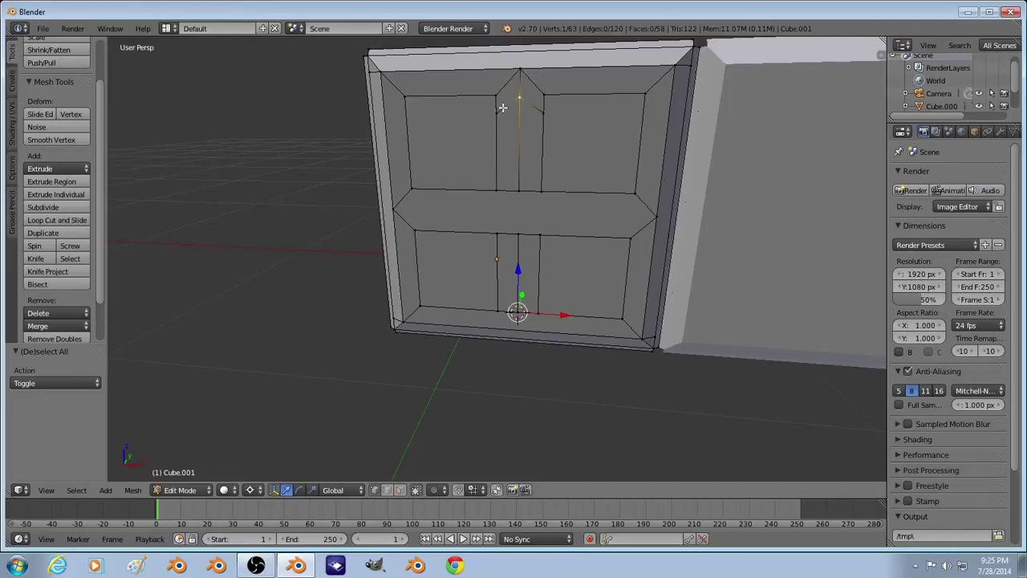
pyautogui.keyDown('shift'); pyautogui.rightClick(500, 110); pyautogui.keyUp('shift')
pyautogui.keyDown('shift'); pyautogui.rightClick(543, 110); pyautogui.keyUp('shift')
pyautogui.press('g')
pyautogui.press('z')
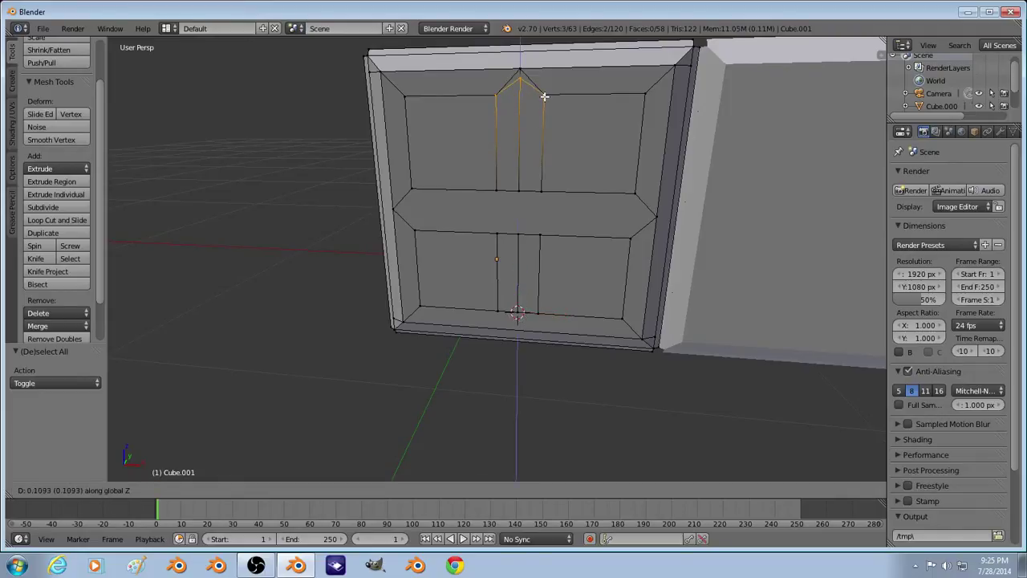
pyautogui.click(544, 96)
pyautogui.press('a')
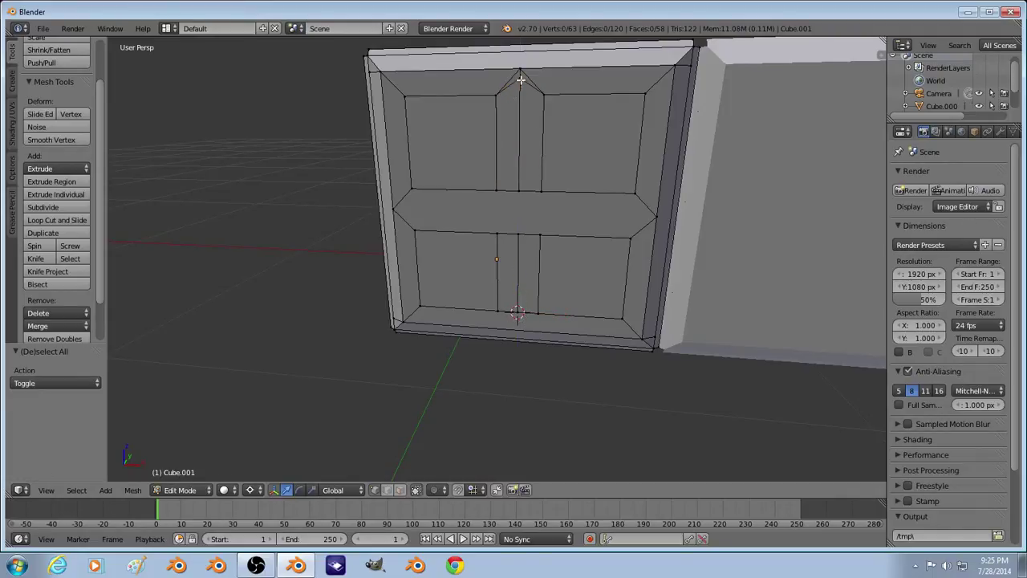
# Step: Snap the 3D cursor to the top edge's middle vertex and scale the upper bar's peak vertex to 0 onto it
pyautogui.rightClick(521, 77)
pyautogui.hotkey('shift', 's')
pyautogui.click(513, 97)
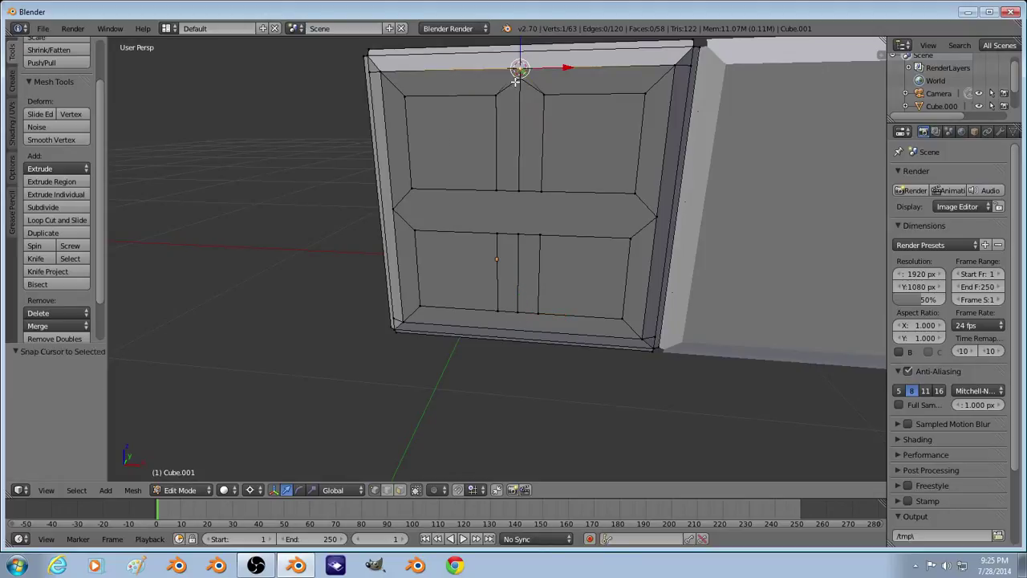
pyautogui.press('s')
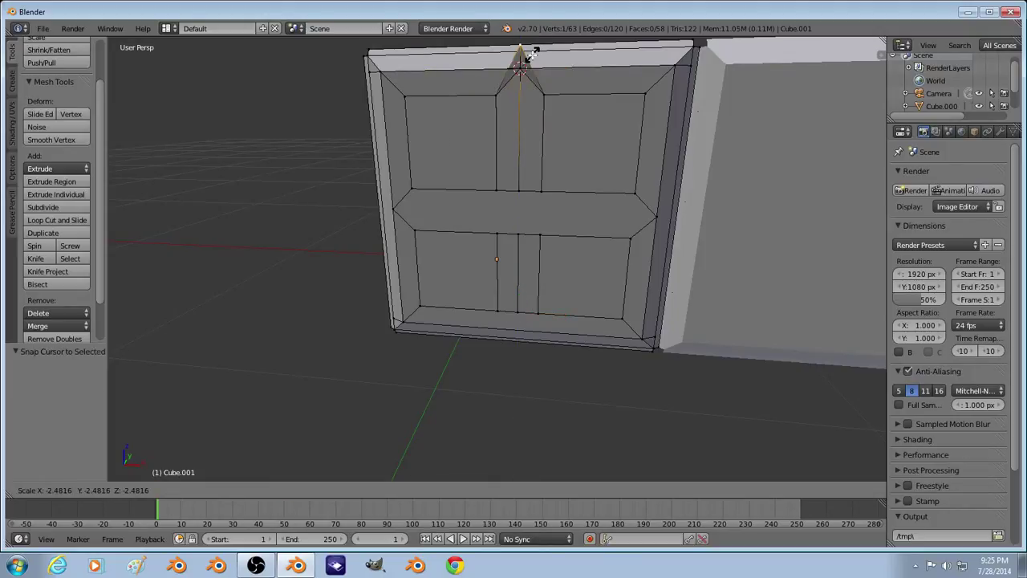
pyautogui.press('0')
pyautogui.press('Return')
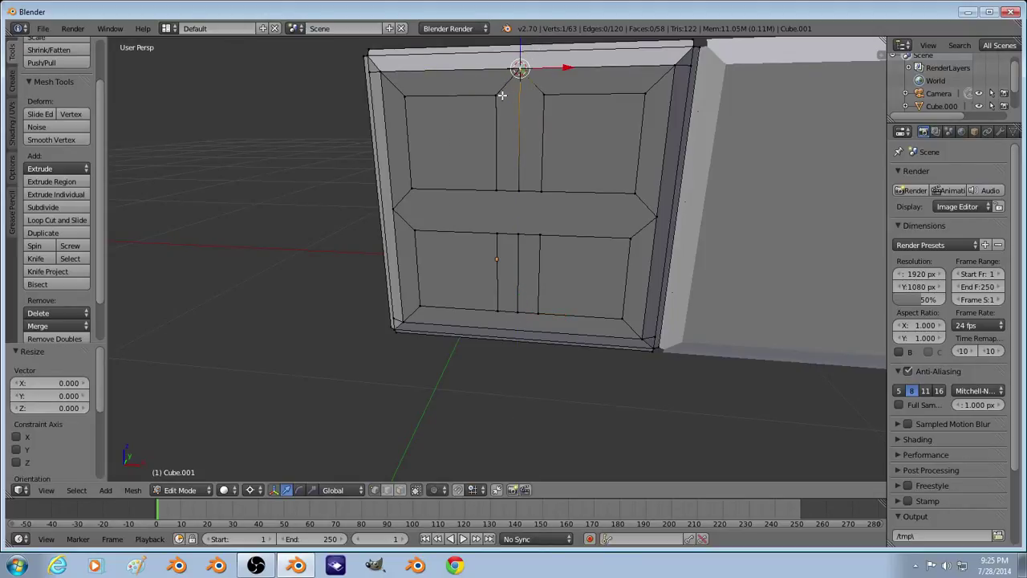
# Step: Remove doubles from the whole mesh with a merge distance of 0.005
pyautogui.press('a')
pyautogui.press('a')
pyautogui.click(80, 339)
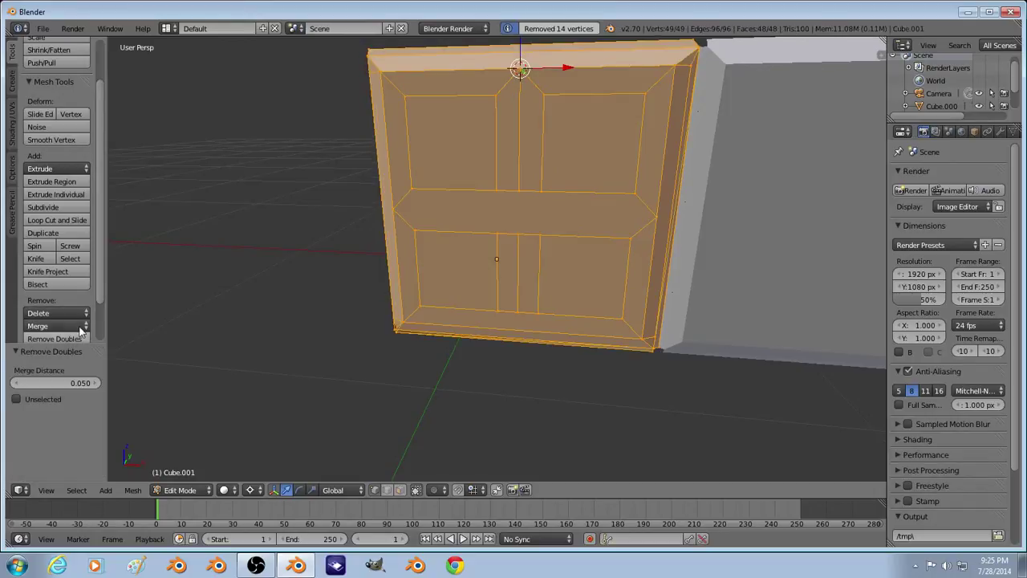
pyautogui.hotkey('ctrl', 'z')
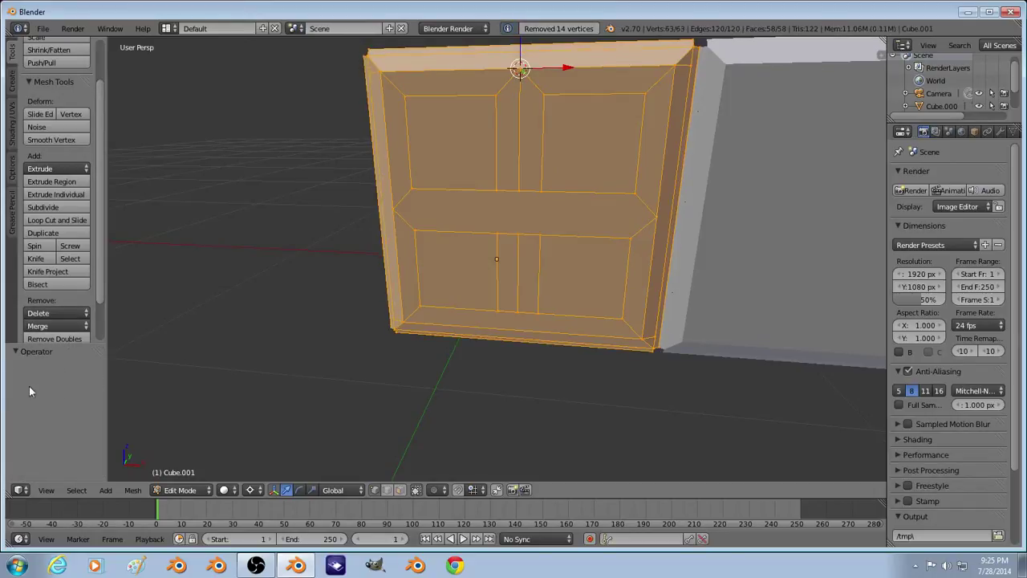
pyautogui.click(52, 339)
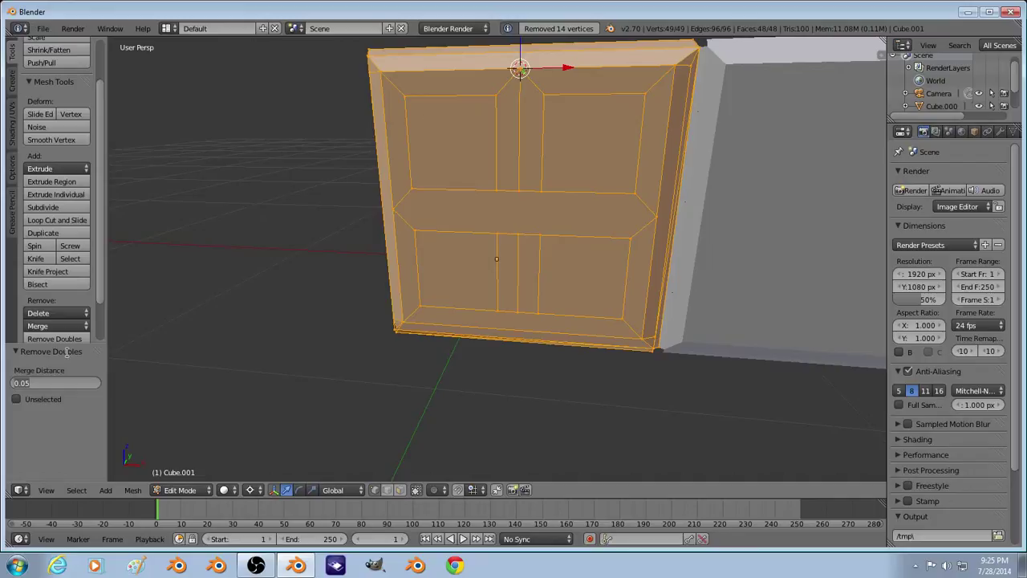
pyautogui.press('BackSpace')
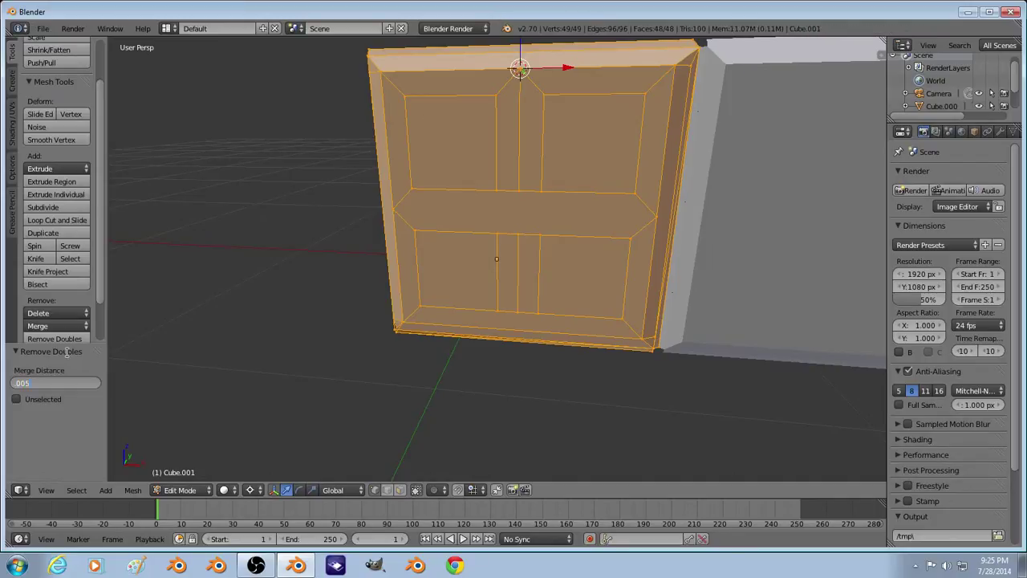
pyautogui.press('Return')
# Step: Inspect the merged panel from the front and back, toggling edit mode and wireframe shading
pyautogui.press('Tab')
pyautogui.moveTo(379, 313); pyautogui.dragTo(507, 262, button='middle')
pyautogui.press('Tab')
pyautogui.scroll(-2, 424, 280)
pyautogui.moveTo(344, 270); pyautogui.dragTo(539, 281, button='middle')
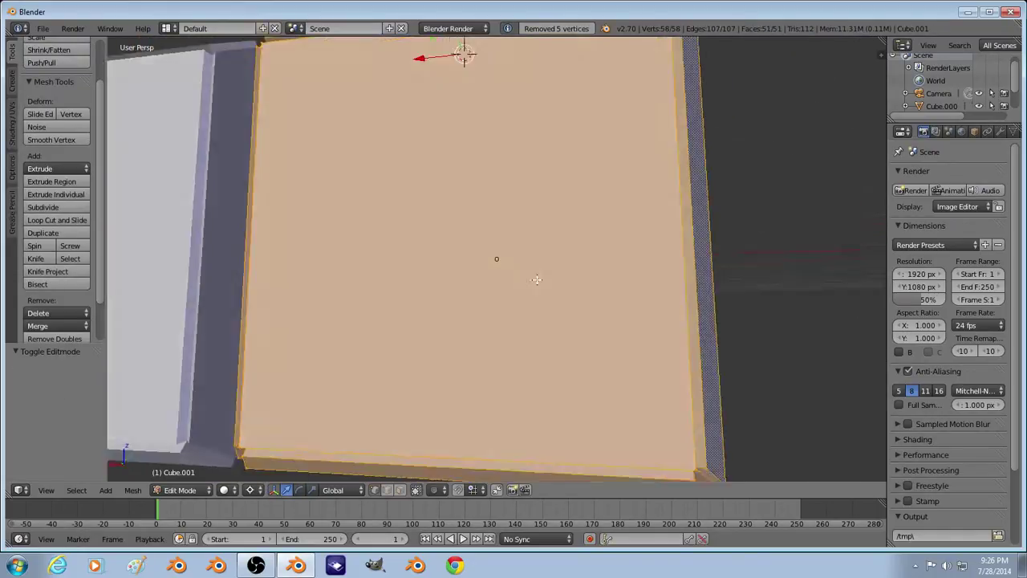
pyautogui.press('z')
pyautogui.moveTo(478, 315)
pyautogui.mouseDown(button='middle')
pyautogui.moveTo(476, 303)
pyautogui.moveTo(509, 282)
pyautogui.moveTo(445, 259)
pyautogui.moveTo(377, 280)
pyautogui.mouseUp(button='middle')
pyautogui.press('z')
pyautogui.scroll(2, 453, 295)
pyautogui.moveTo(453, 295); pyautogui.dragTo(380, 268, button='middle')
pyautogui.scroll(-1, 381, 268)
pyautogui.scroll(2, 409, 275)
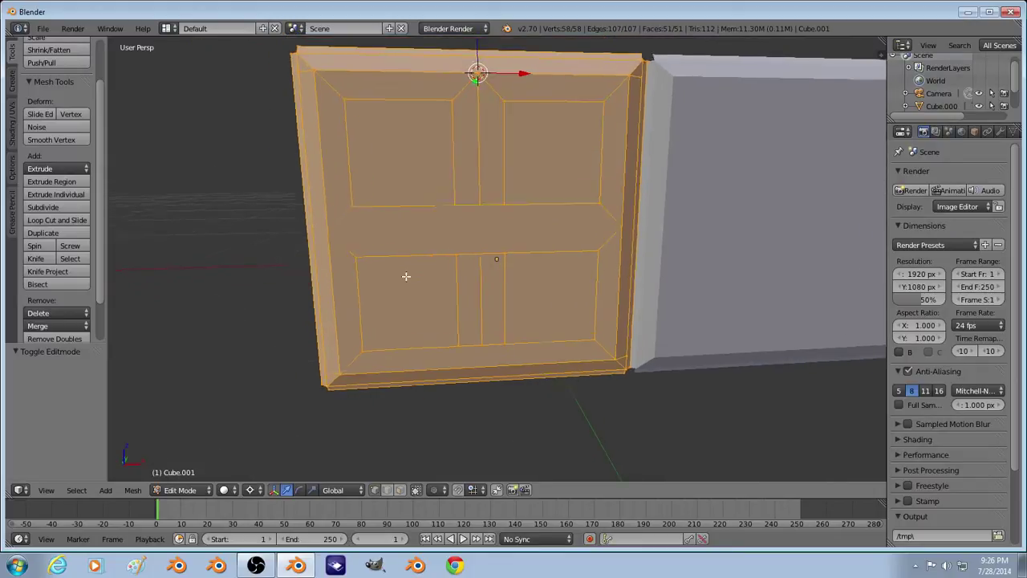
pyautogui.press('a')
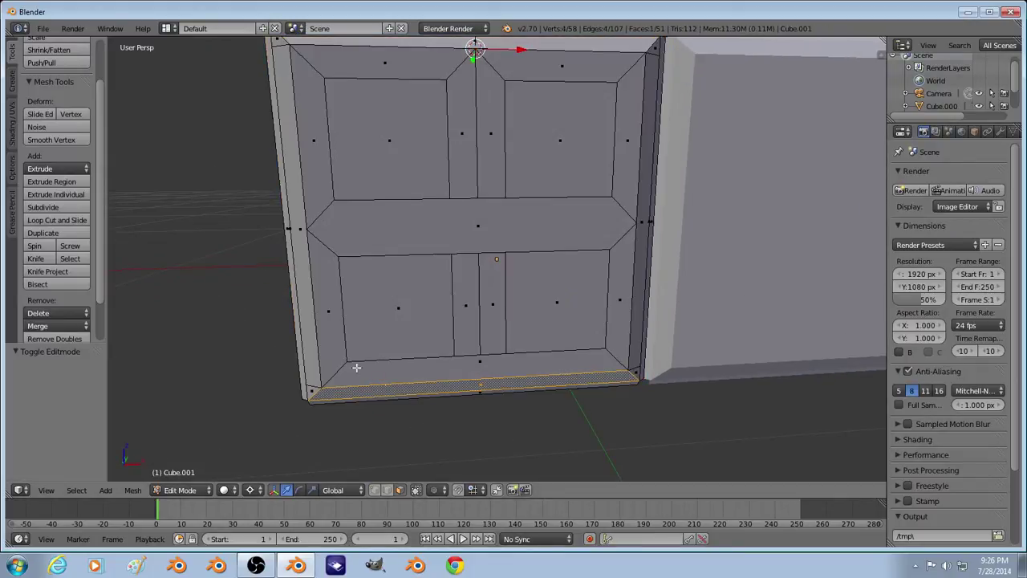
pyautogui.rightClick(338, 374)
pyautogui.keyDown('shift'); pyautogui.rightClick(340, 244); pyautogui.keyUp('shift')
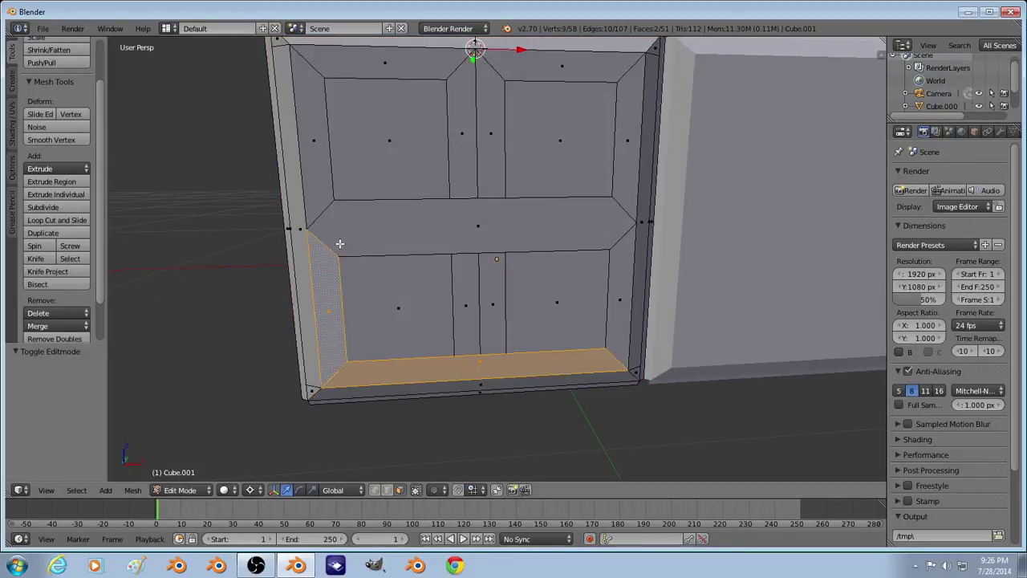
pyautogui.keyDown('shift'); pyautogui.rightClick(323, 190); pyautogui.keyUp('shift')
pyautogui.keyDown('shift'); pyautogui.rightClick(345, 221); pyautogui.keyUp('shift')
pyautogui.keyDown('shift'); pyautogui.rightClick(381, 67); pyautogui.keyUp('shift')
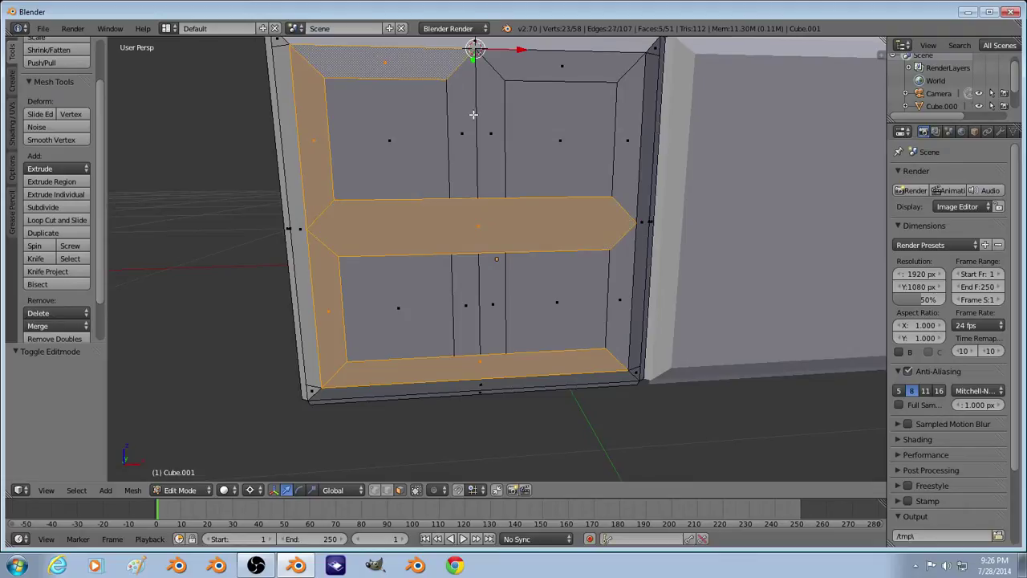
pyautogui.press('a')
pyautogui.click(375, 490)
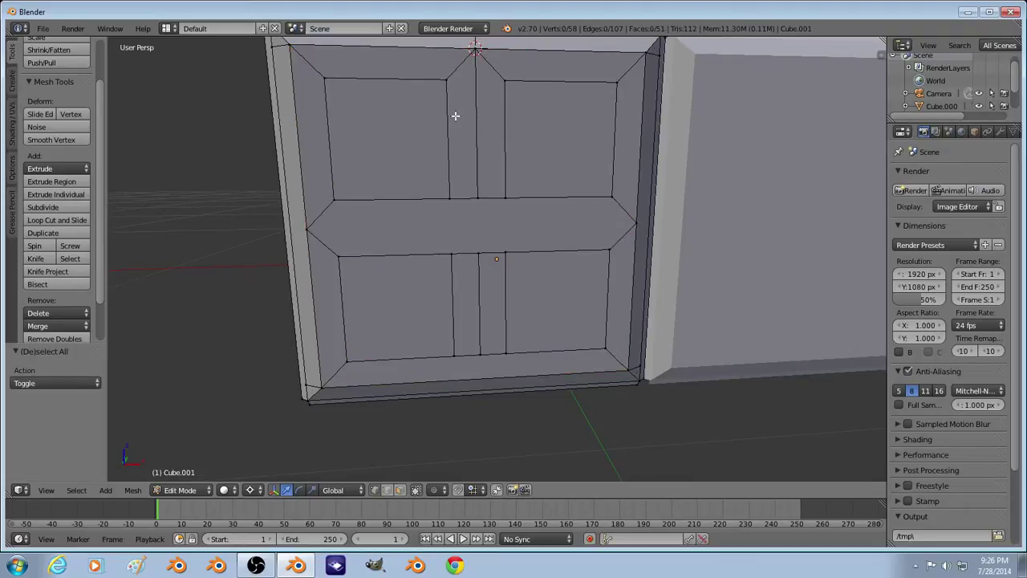
pyautogui.rightClick(443, 80)
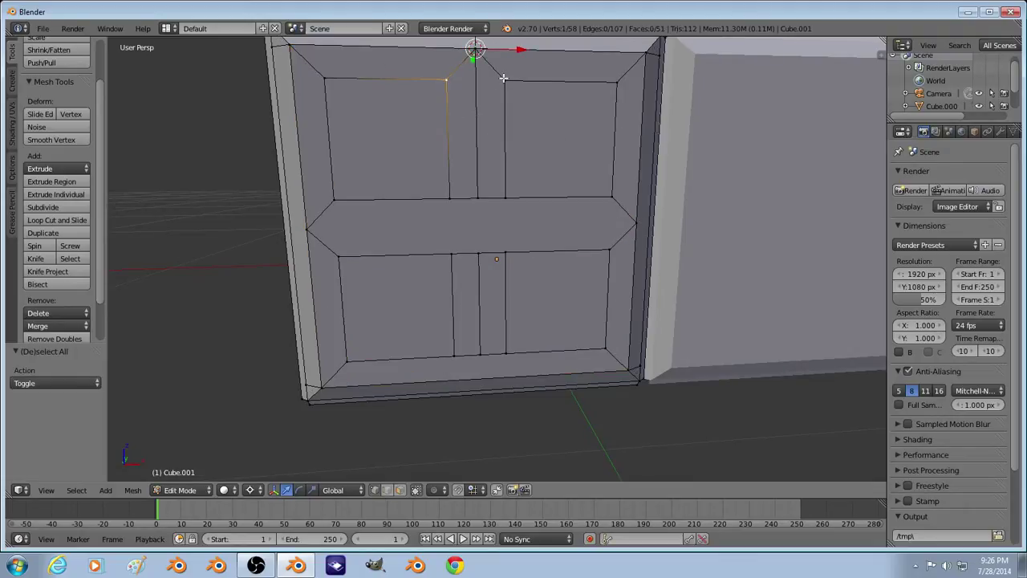
# Step: Delete the two side-by-side faces of the upper vertical bar in face select mode
pyautogui.click(400, 489)
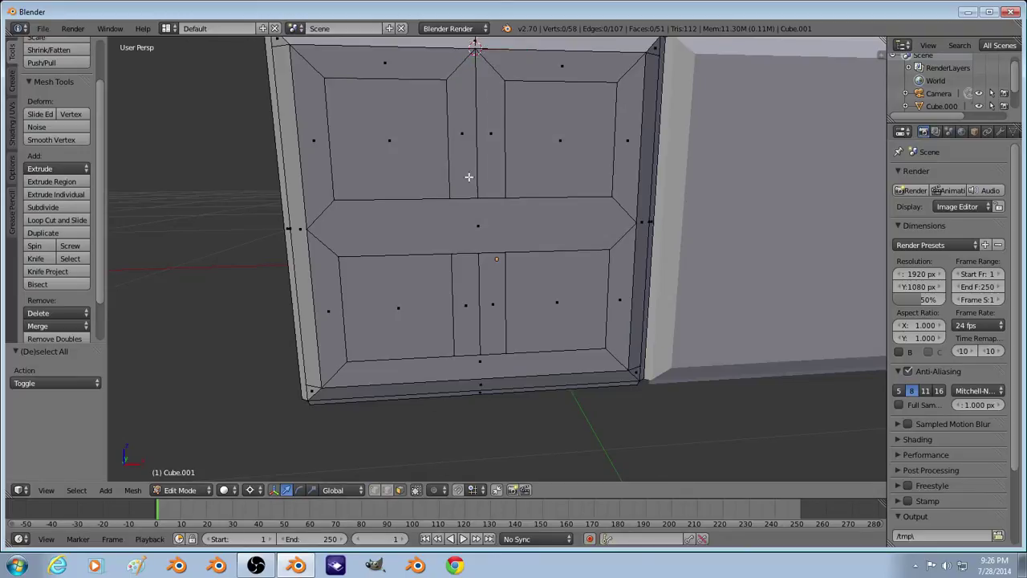
pyautogui.rightClick(470, 120)
pyautogui.keyDown('shift'); pyautogui.rightClick(498, 118); pyautogui.keyUp('shift')
pyautogui.press('x')
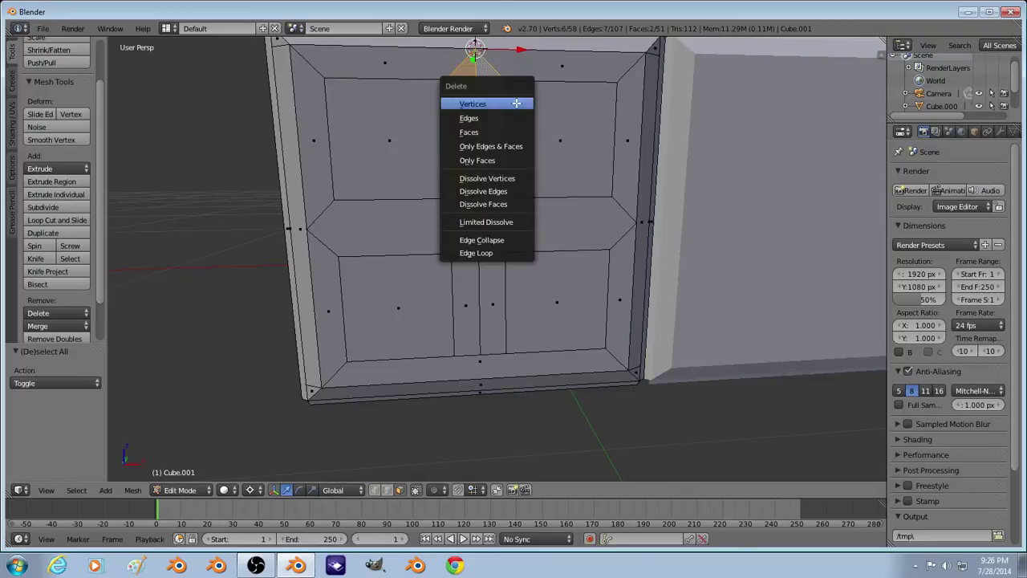
pyautogui.click(523, 130)
# Step: Fill a triangular face between the top edge's middle vertex and the upper squares' inner top corners
pyautogui.click(375, 489)
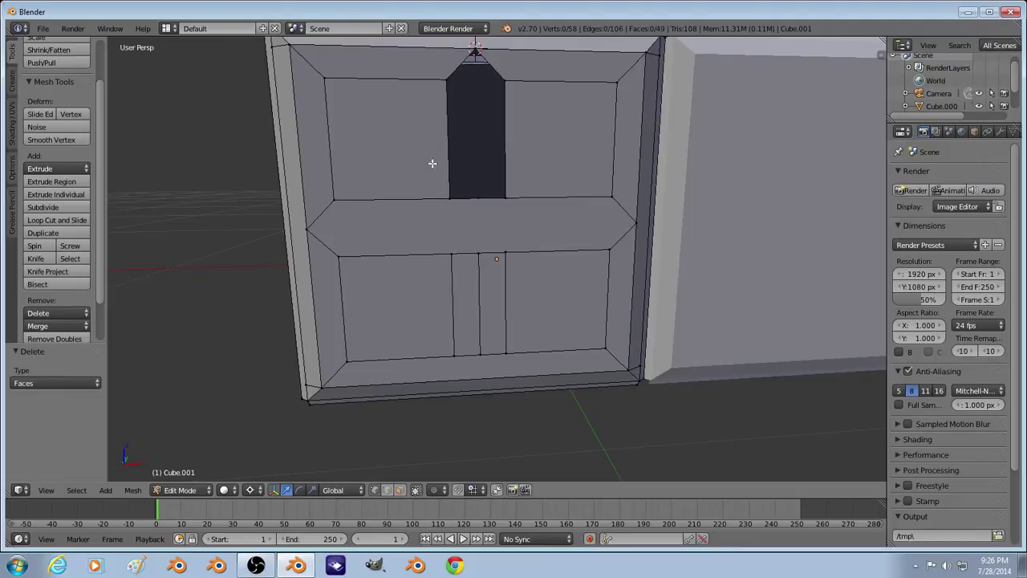
pyautogui.rightClick(476, 61)
pyautogui.keyDown('shift'); pyautogui.rightClick(480, 53); pyautogui.keyUp('shift')
pyautogui.press('f')
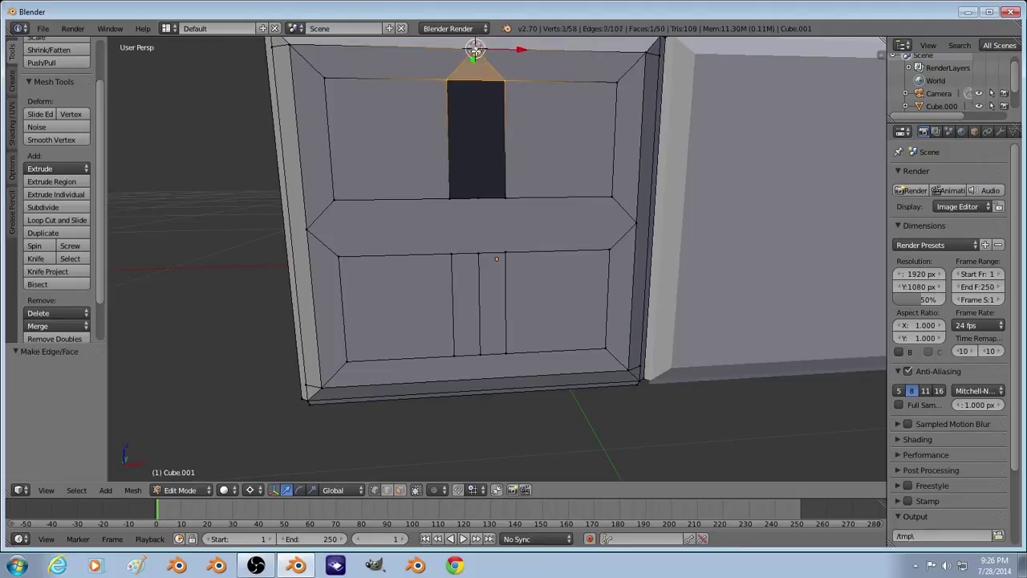
# Step: Delete the two middle vertices on the upper and lower edges of the horizontal bar, clearing the cross-shaped area
pyautogui.press('a')
pyautogui.rightClick(447, 83)
pyautogui.keyDown('shift'); pyautogui.rightClick(517, 86); pyautogui.keyUp('shift')
pyautogui.keyDown('shift'); pyautogui.rightClick(502, 193); pyautogui.keyUp('shift')
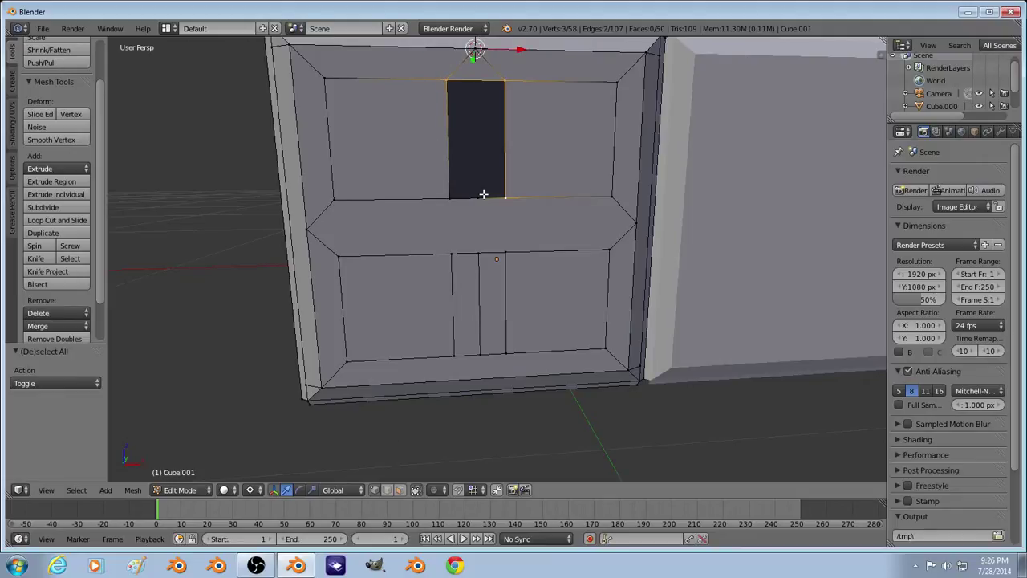
pyautogui.rightClick(477, 197)
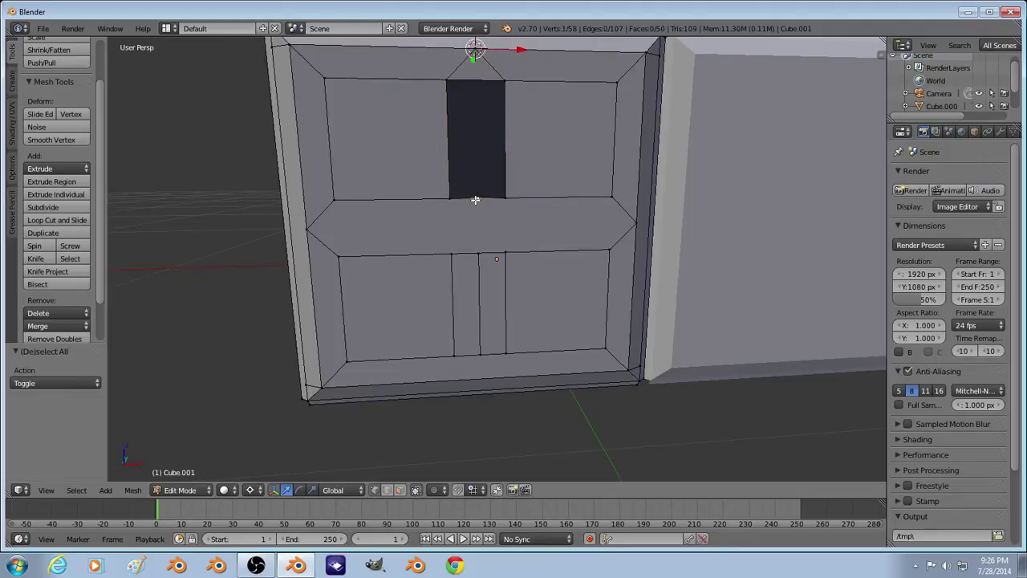
pyautogui.keyDown('shift'); pyautogui.rightClick(478, 255); pyautogui.keyUp('shift')
pyautogui.press('x')
pyautogui.click(495, 217)
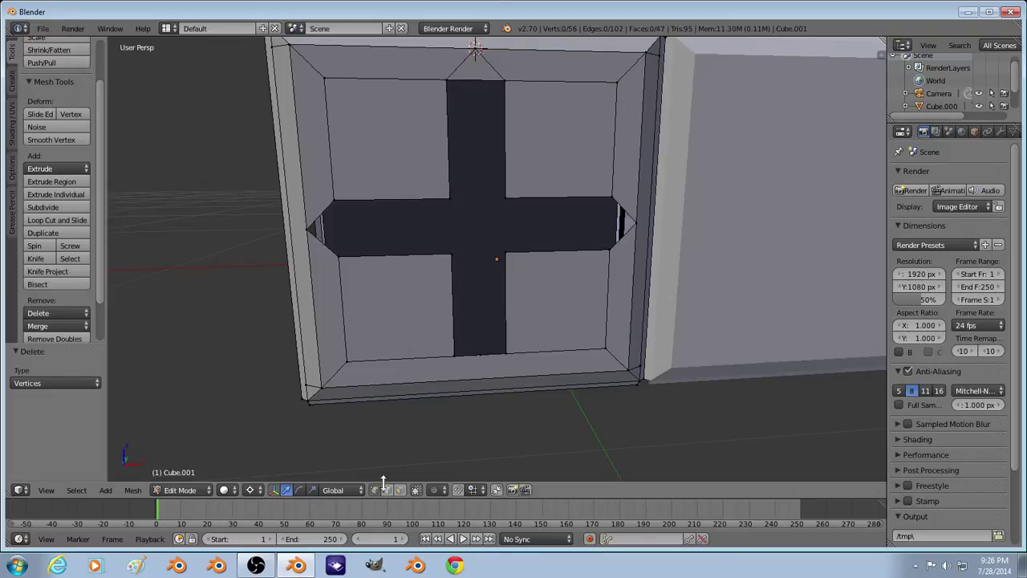
# Step: Fill two triangular faces beside the lower squares, joining the bottom bar's middle vertex to each square's inner edge
pyautogui.rightClick(452, 255)
pyautogui.keyDown('shift'); pyautogui.rightClick(505, 252); pyautogui.keyUp('shift')
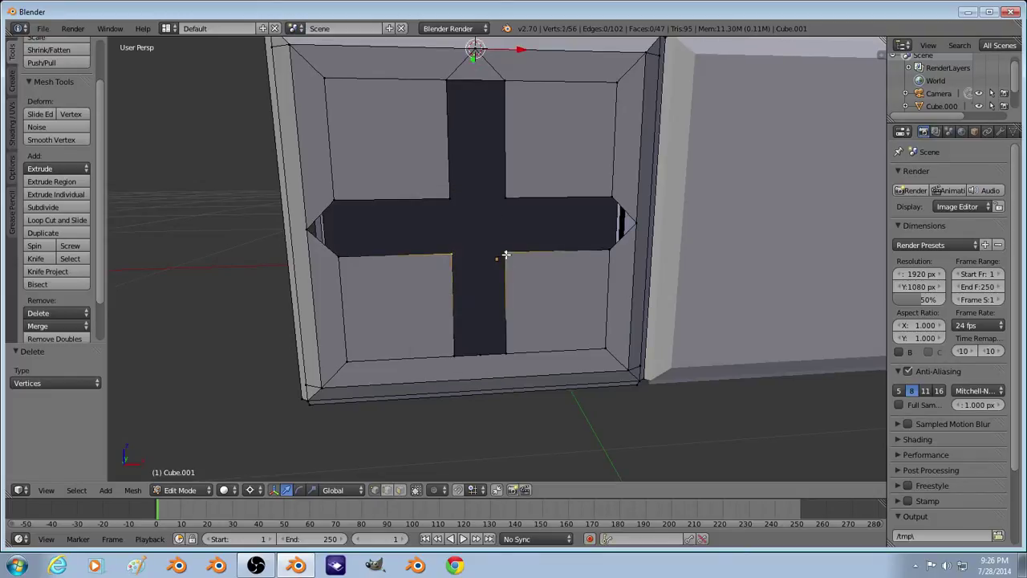
pyautogui.keyDown('shift'); pyautogui.rightClick(505, 353); pyautogui.keyUp('shift')
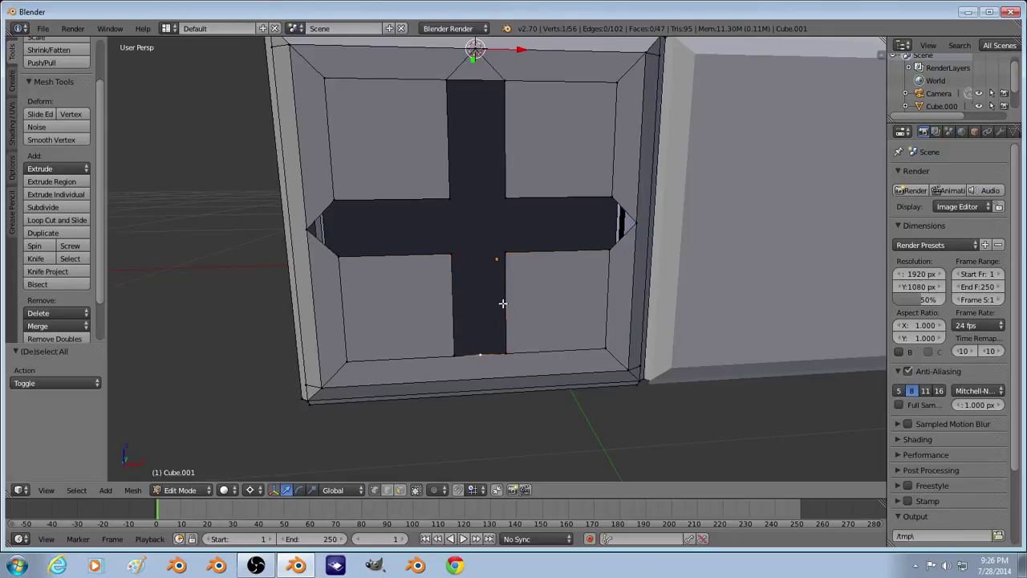
pyautogui.press('f')
pyautogui.press('a')
pyautogui.rightClick(481, 353)
pyautogui.keyDown('shift'); pyautogui.rightClick(437, 257); pyautogui.keyUp('shift')
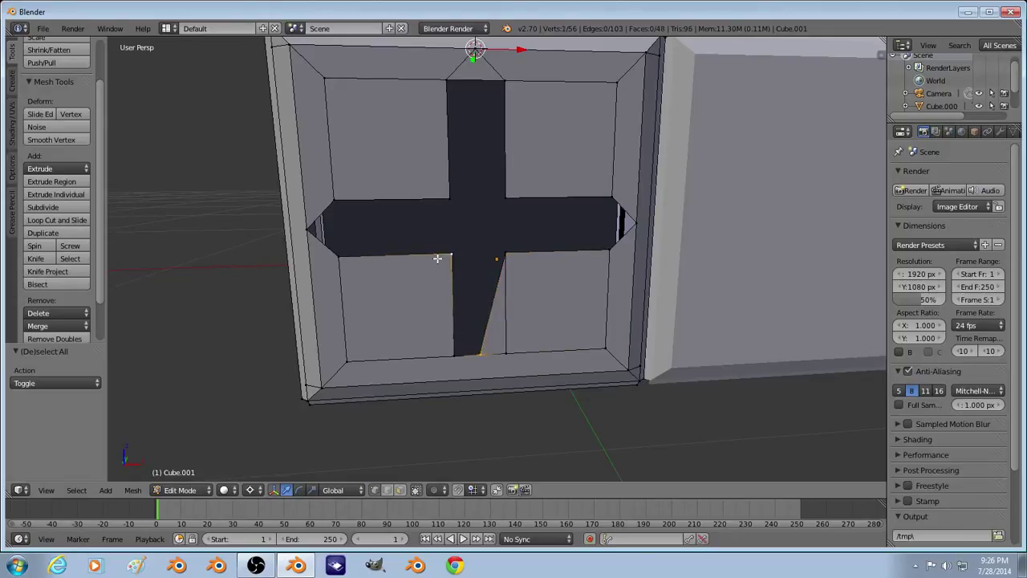
pyautogui.press('f')
pyautogui.rightClick(444, 257)
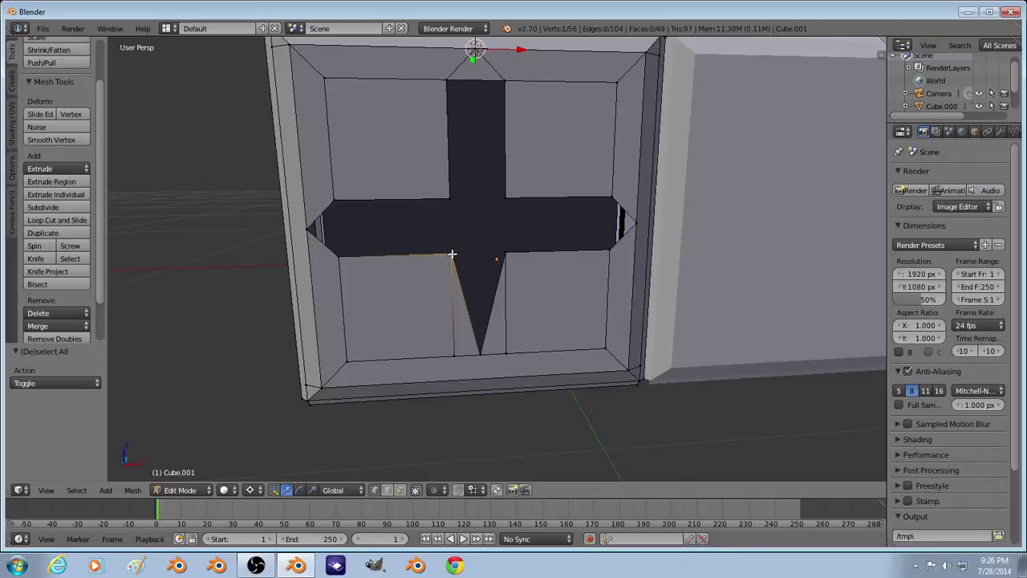
# Step: Fill a triangular face at each end of the horizontal opening, between the side edge's middle vertex and the adjacent square corners
pyautogui.rightClick(326, 200)
pyautogui.keyDown('shift'); pyautogui.rightClick(340, 257); pyautogui.keyUp('shift')
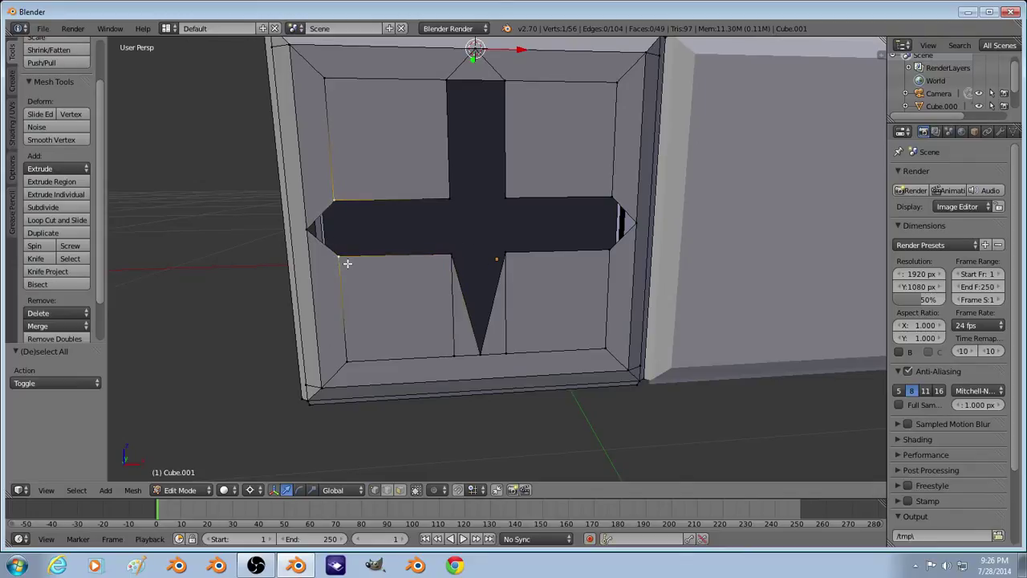
pyautogui.keyDown('shift'); pyautogui.rightClick(310, 230); pyautogui.keyUp('shift')
pyautogui.press('f')
pyautogui.press('a')
pyautogui.rightClick(612, 198)
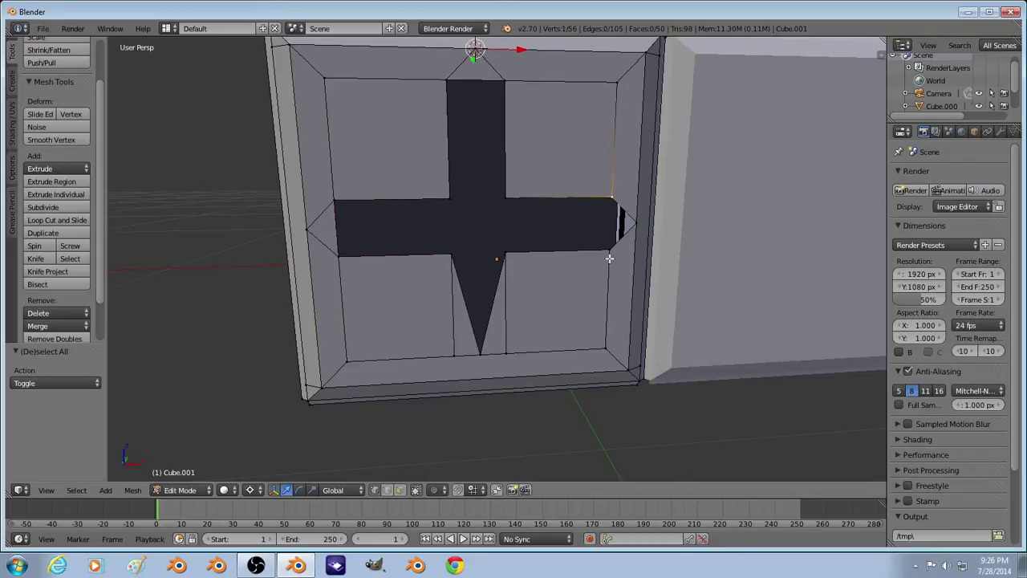
pyautogui.keyDown('shift'); pyautogui.rightClick(610, 250); pyautogui.keyUp('shift')
pyautogui.keyDown('shift'); pyautogui.rightClick(634, 224); pyautogui.keyUp('shift')
pyautogui.press('f')
pyautogui.press('a')
# Step: Fill the downward triangular gap between the lower squares' inner top corners and the bottom bar's middle vertex
pyautogui.rightClick(505, 200)
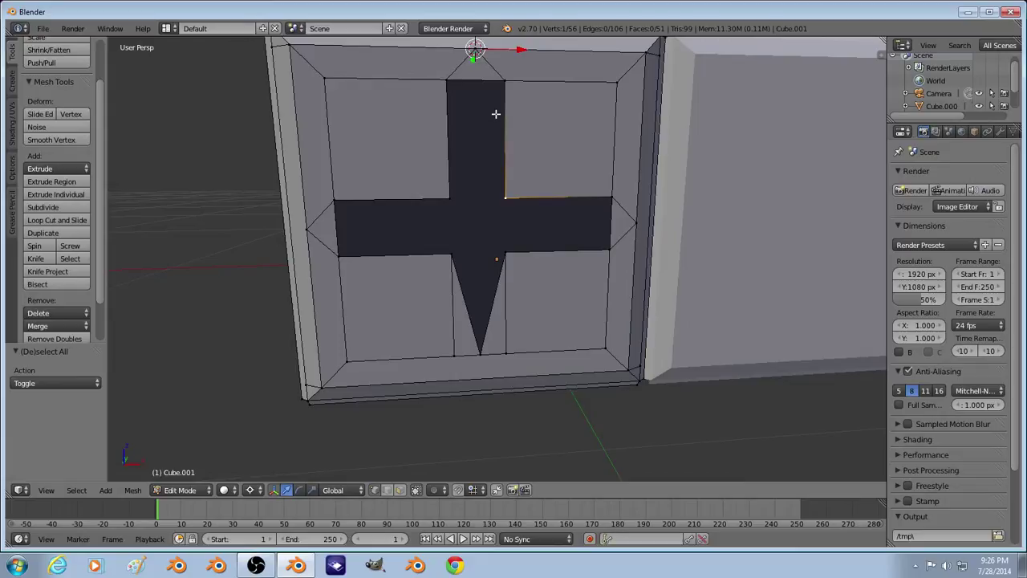
pyautogui.press('a')
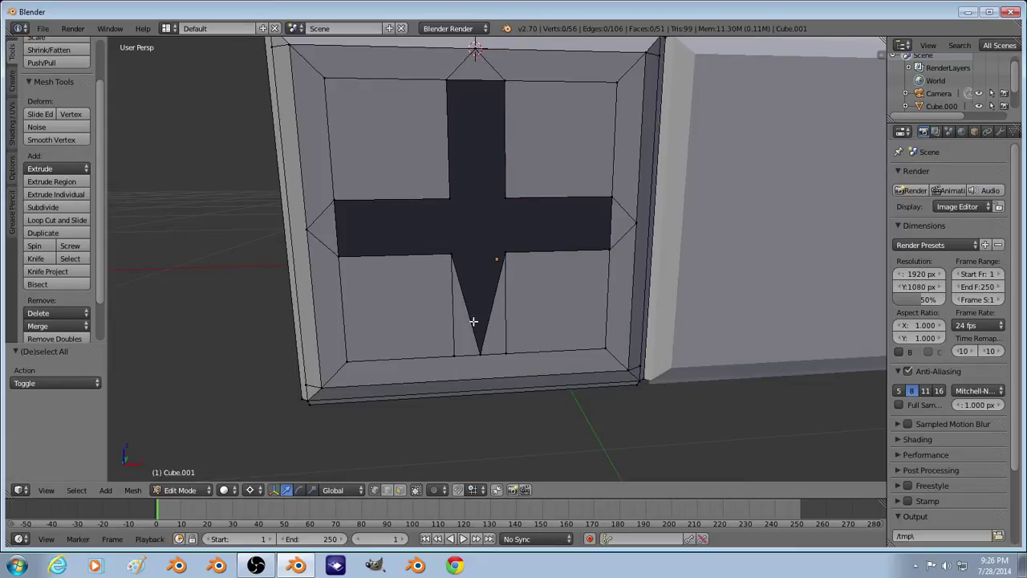
pyautogui.moveTo(476, 322); pyautogui.dragTo(435, 309, button='middle')
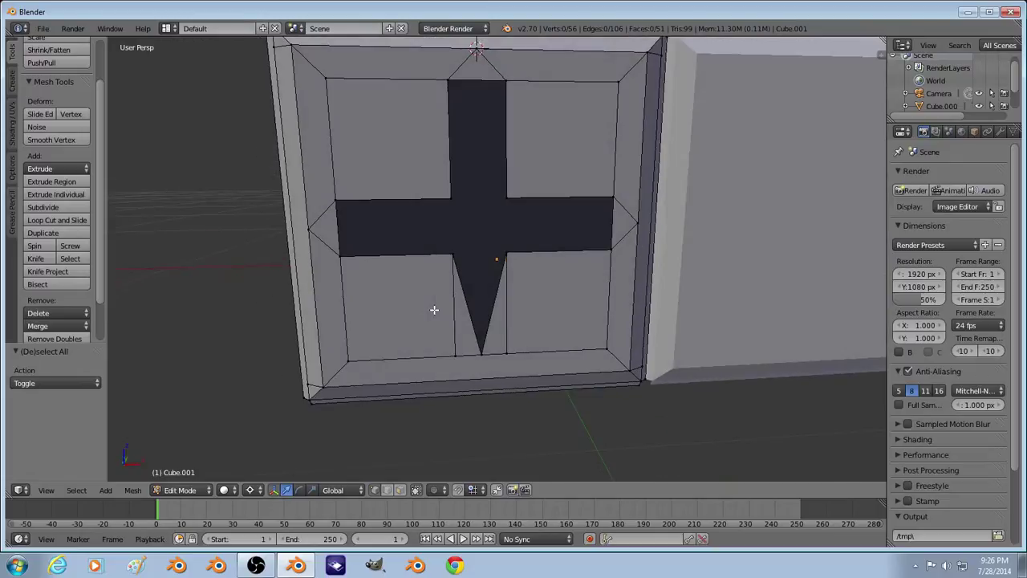
pyautogui.scroll(1, 434, 310)
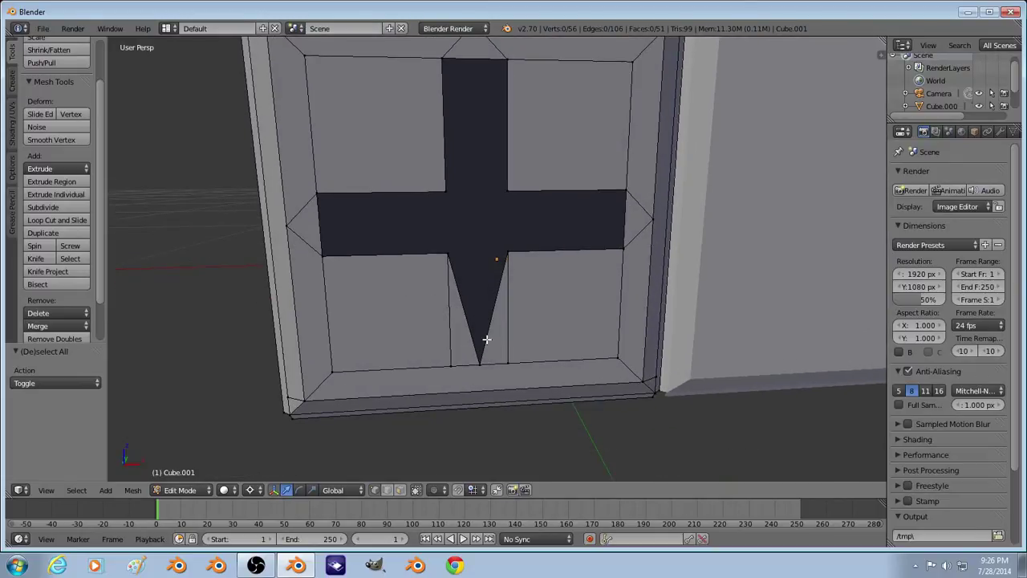
pyautogui.rightClick(451, 257)
pyautogui.keyDown('shift'); pyautogui.rightClick(498, 259); pyautogui.keyUp('shift')
pyautogui.press('f')
pyautogui.press('a')
pyautogui.hotkey('ctrl', 'z')
pyautogui.keyDown('shift'); pyautogui.rightClick(483, 360); pyautogui.keyUp('shift')
pyautogui.hotkey('shift', 'f')
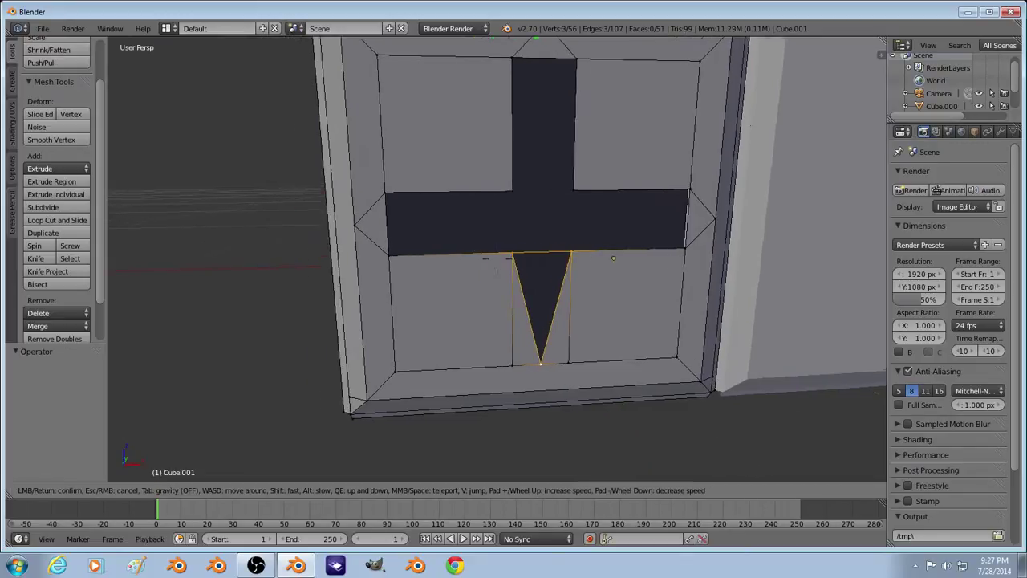
pyautogui.click(497, 259)
pyautogui.press('Escape')
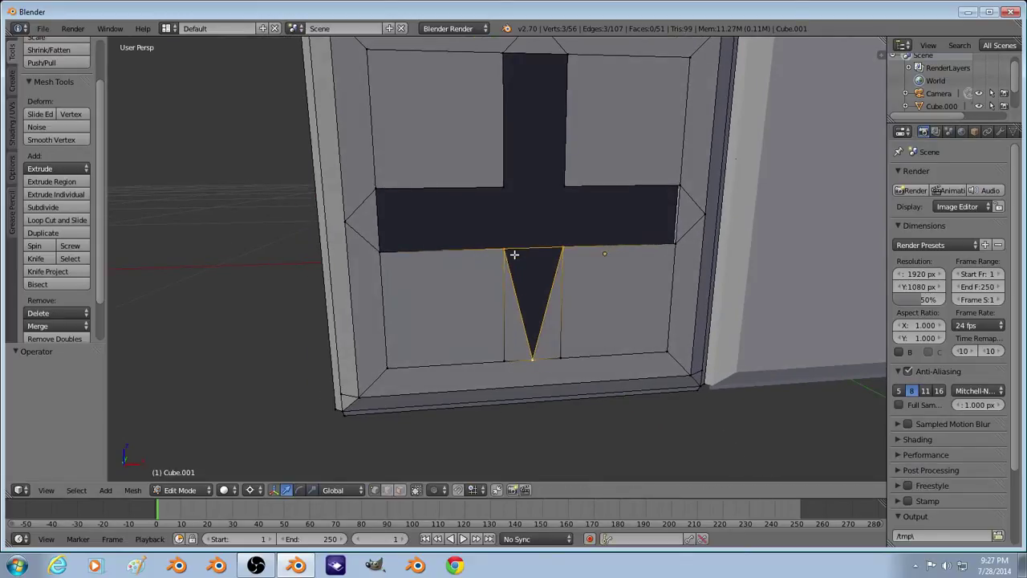
pyautogui.press('f')
pyautogui.click(519, 252)
pyautogui.press('Tab')
pyautogui.scroll(-1, 517, 256)
pyautogui.moveTo(517, 256); pyautogui.dragTo(471, 277, button='middle')
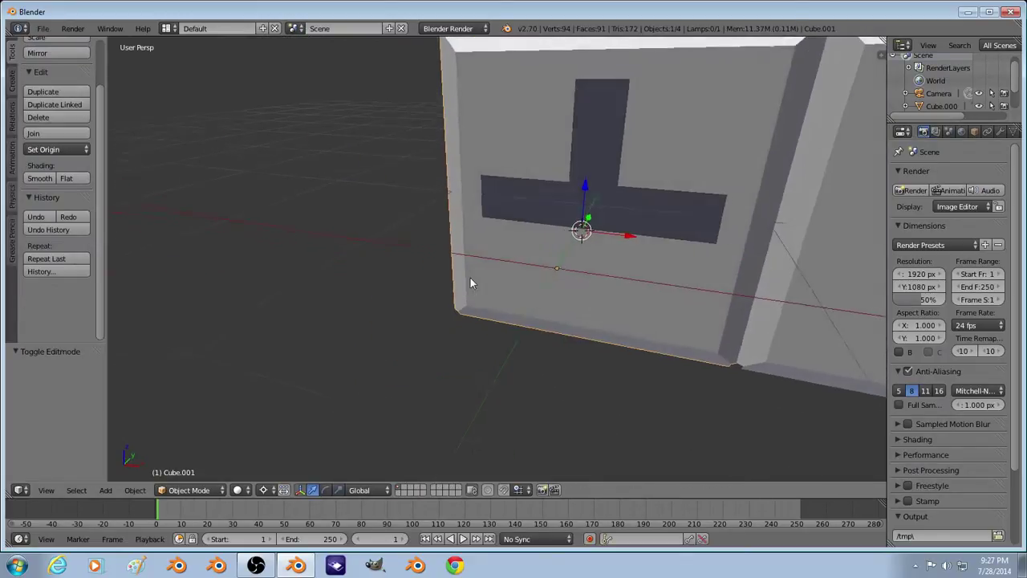
# Step: Fill the horizontal opening between the upper and lower squares with one face from its boundary loop
pyautogui.press('Tab')
pyautogui.press('a')
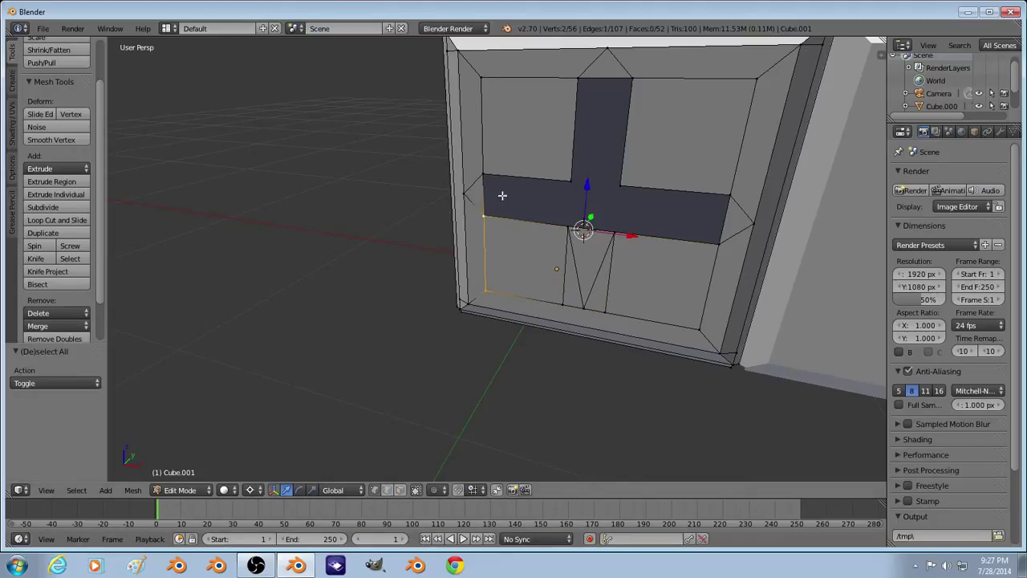
pyautogui.hotkey('ctrl', 'z')
pyautogui.keyDown('alt'); pyautogui.rightClick(573, 226); pyautogui.keyUp('alt')
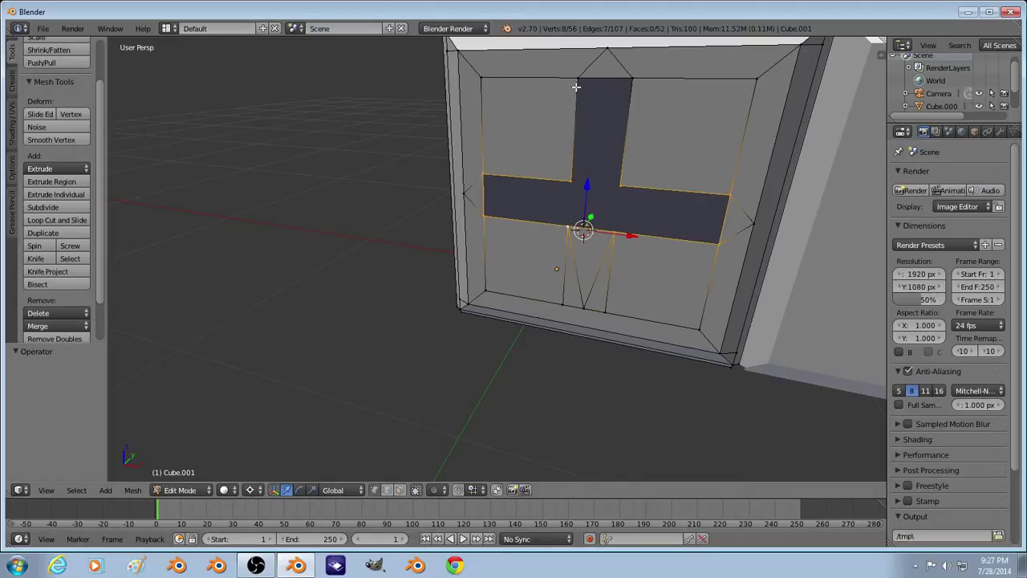
pyautogui.press('f')
pyautogui.press('a')
# Step: Fill the rectangular opening between the two upper squares with a single face from its boundary loop
pyautogui.keyDown('alt'); pyautogui.rightClick(573, 174); pyautogui.keyUp('alt')
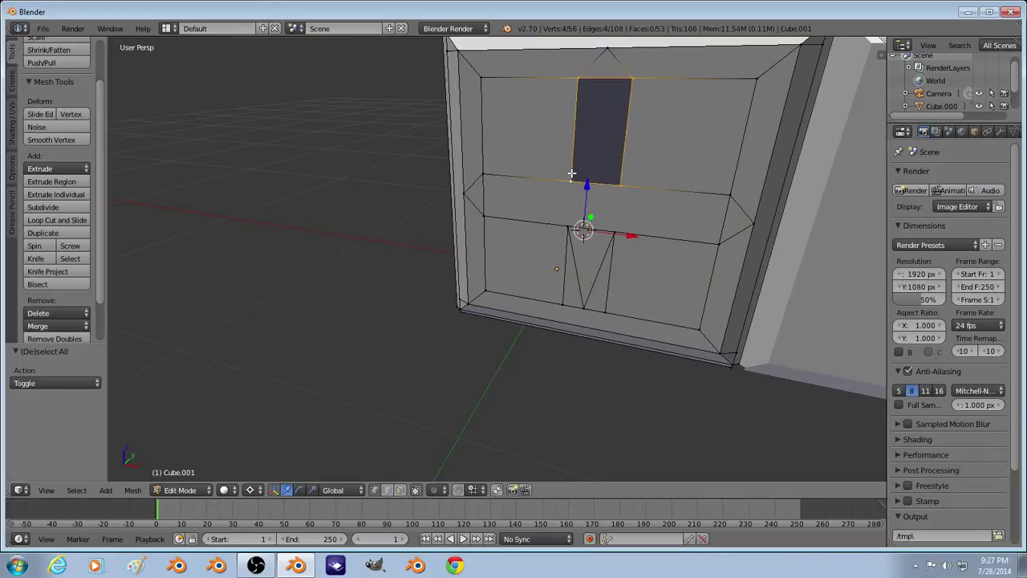
pyautogui.press('f')
pyautogui.press('Tab')
pyautogui.moveTo(573, 174); pyautogui.dragTo(596, 290, button='middle')
pyautogui.press('Tab')
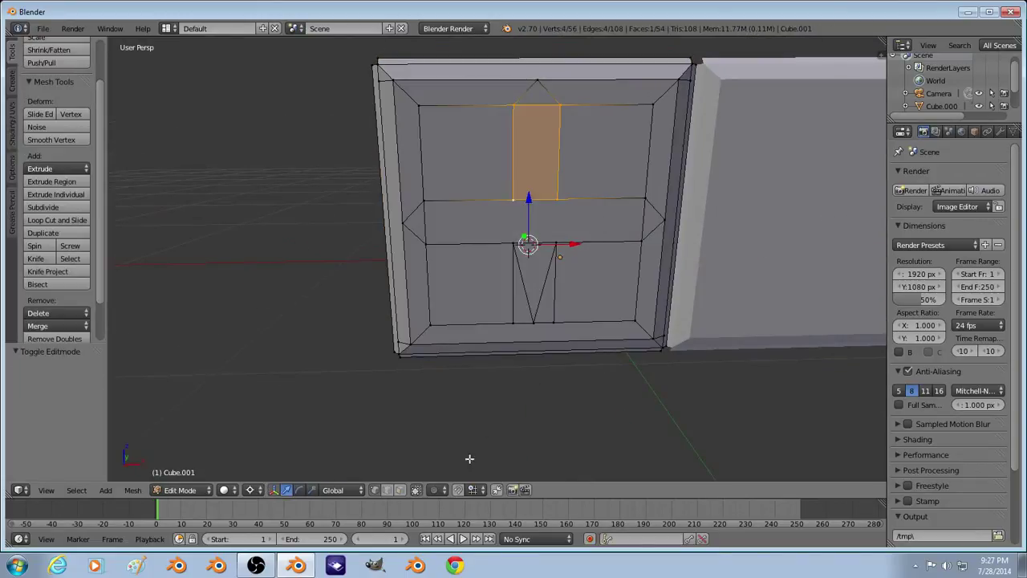
# Step: Extrude all outer frame faces together with the horizontal bar outward by about 0.8
pyautogui.rightClick(432, 331)
pyautogui.keyDown('shift'); pyautogui.rightClick(417, 288); pyautogui.keyUp('shift')
pyautogui.keyDown('shift'); pyautogui.rightClick(413, 221); pyautogui.keyUp('shift')
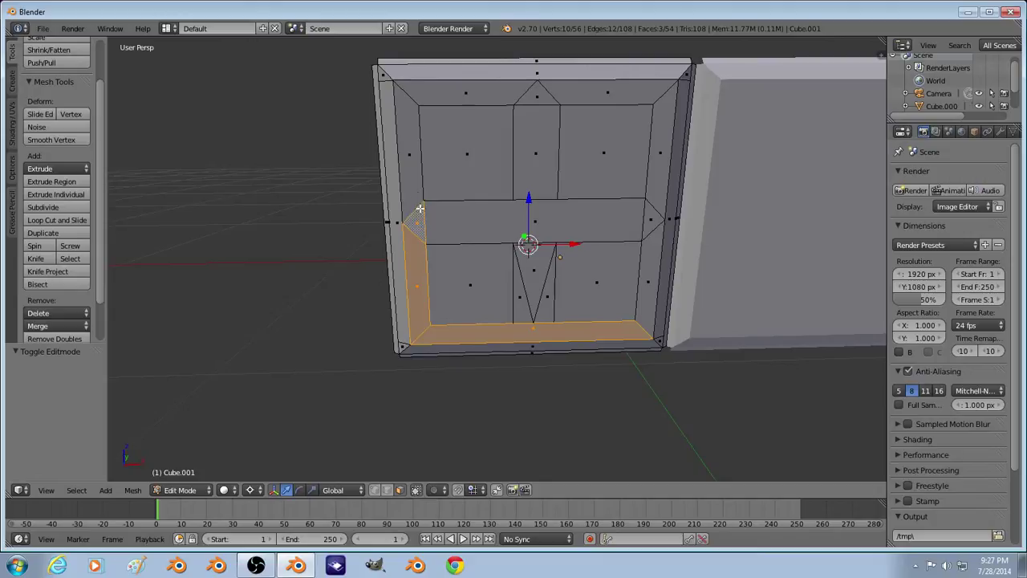
pyautogui.keyDown('shift'); pyautogui.rightClick(409, 152); pyautogui.keyUp('shift')
pyautogui.keyDown('shift'); pyautogui.rightClick(514, 92); pyautogui.keyUp('shift')
pyautogui.keyDown('shift'); pyautogui.rightClick(545, 100); pyautogui.keyUp('shift')
pyautogui.keyDown('shift'); pyautogui.rightClick(588, 91); pyautogui.keyUp('shift')
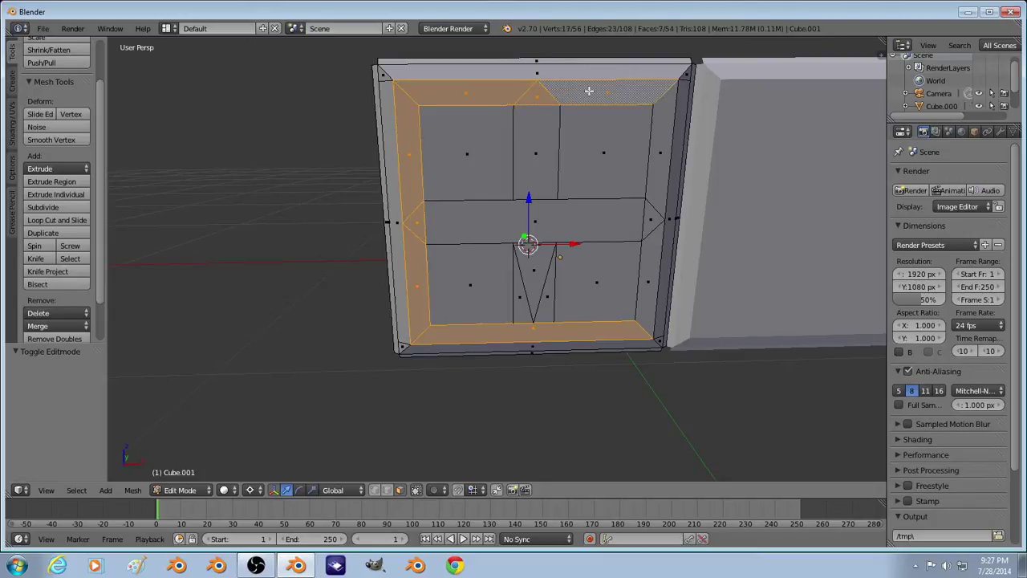
pyautogui.keyDown('shift'); pyautogui.rightClick(670, 129); pyautogui.keyUp('shift')
pyautogui.keyDown('shift'); pyautogui.rightClick(626, 223); pyautogui.keyUp('shift')
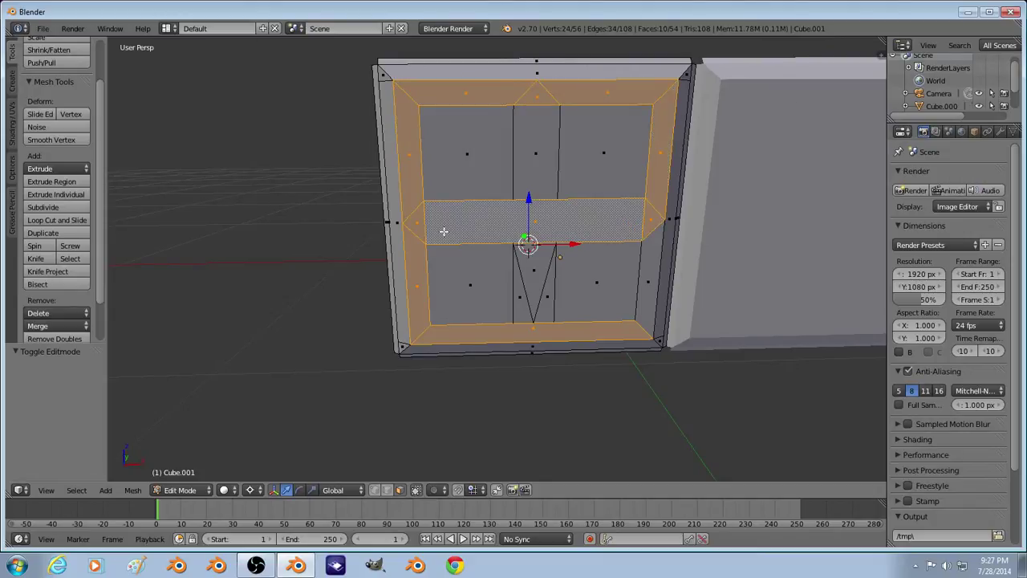
pyautogui.keyDown('shift'); pyautogui.rightClick(648, 250); pyautogui.keyUp('shift')
pyautogui.press('e')
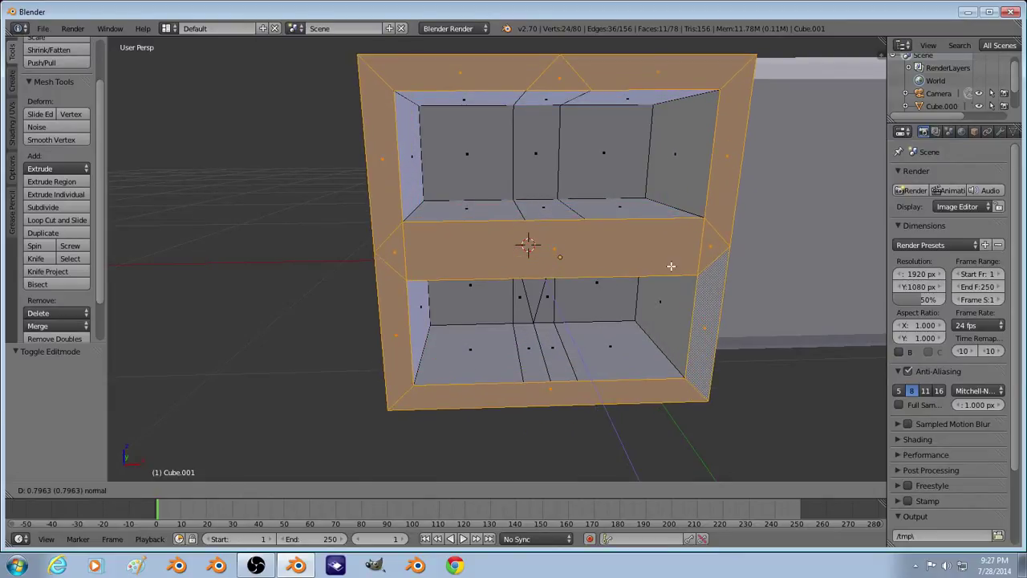
pyautogui.click(672, 265)
# Step: Extrude the three back faces of the upper compartment in place, as a region and individually with zero offset
pyautogui.press('a')
pyautogui.rightClick(601, 173)
pyautogui.keyDown('shift'); pyautogui.rightClick(546, 154); pyautogui.keyUp('shift')
pyautogui.keyDown('shift'); pyautogui.rightClick(486, 150); pyautogui.keyUp('shift')
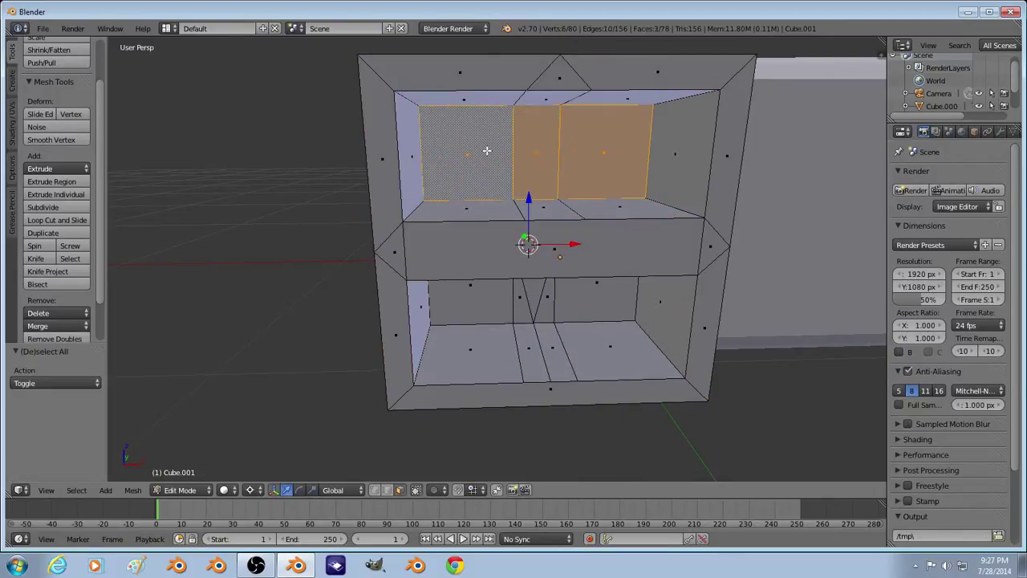
pyautogui.hotkey('ctrl', 'space')
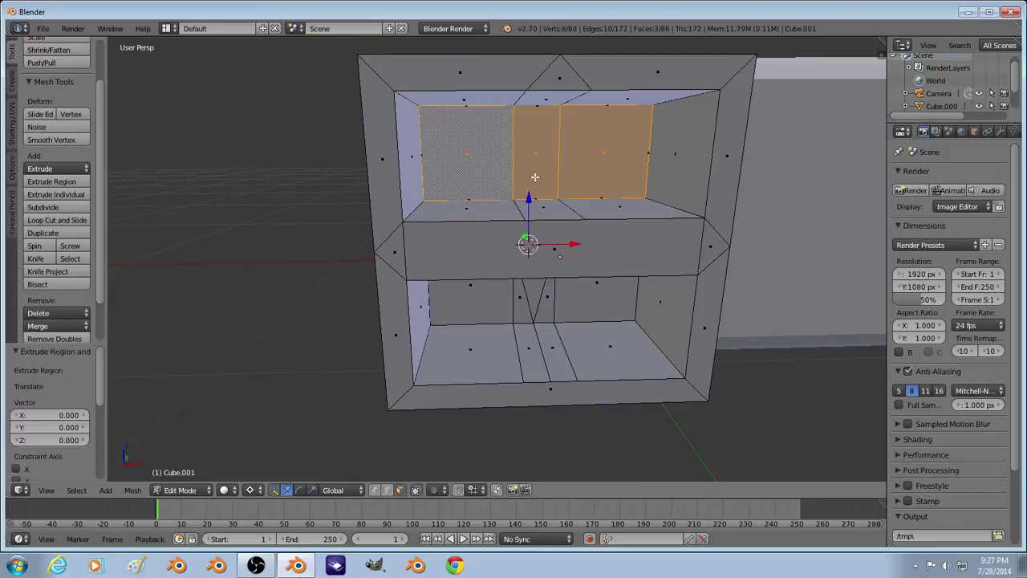
pyautogui.click(55, 194)
pyautogui.rightClick(68, 143)
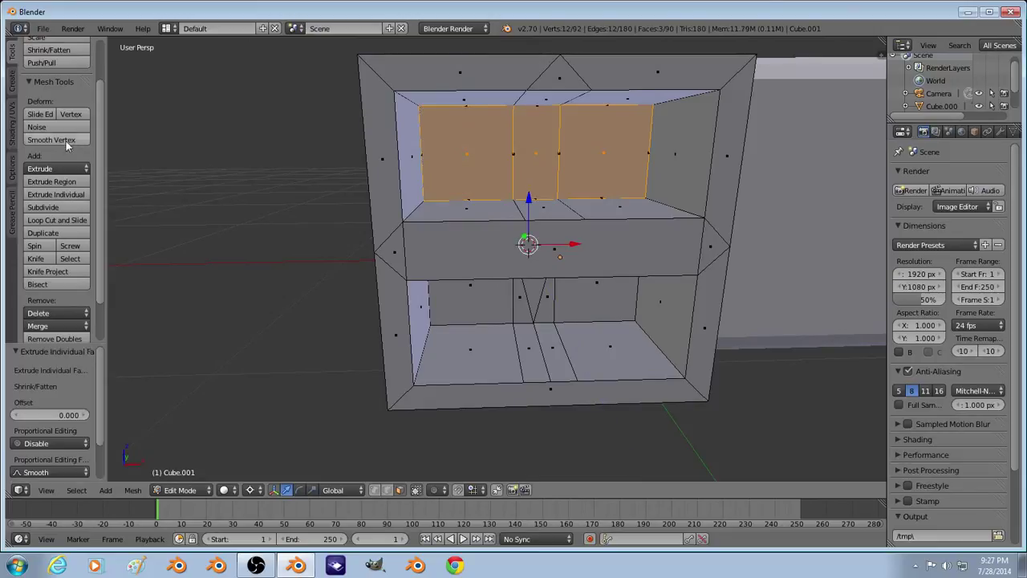
# Step: Set the pivot point to Individual Origins and scale the three extruded back faces to 0.892
pyautogui.click(249, 490)
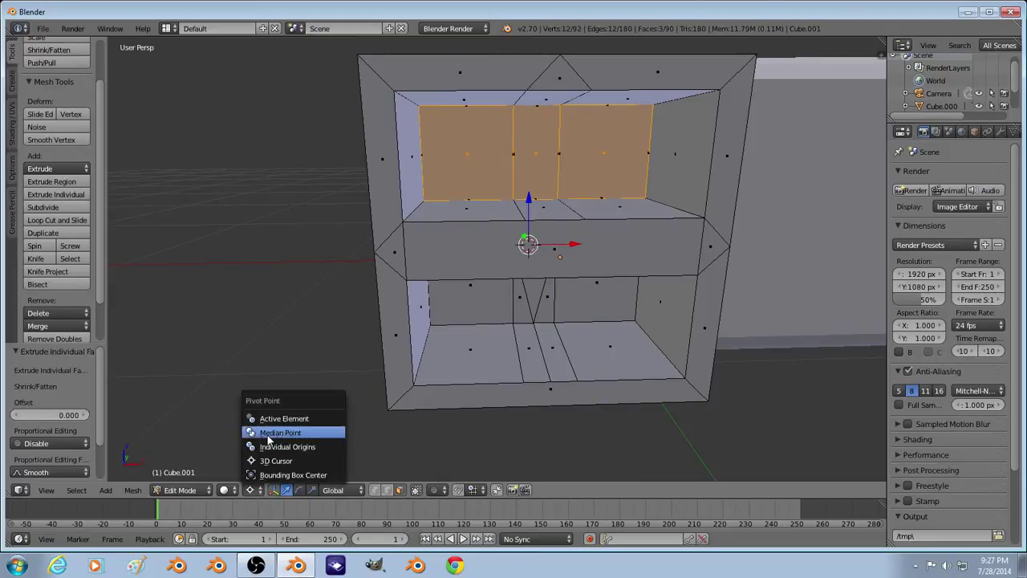
pyautogui.click(266, 445)
pyautogui.press('s')
pyautogui.click(672, 290)
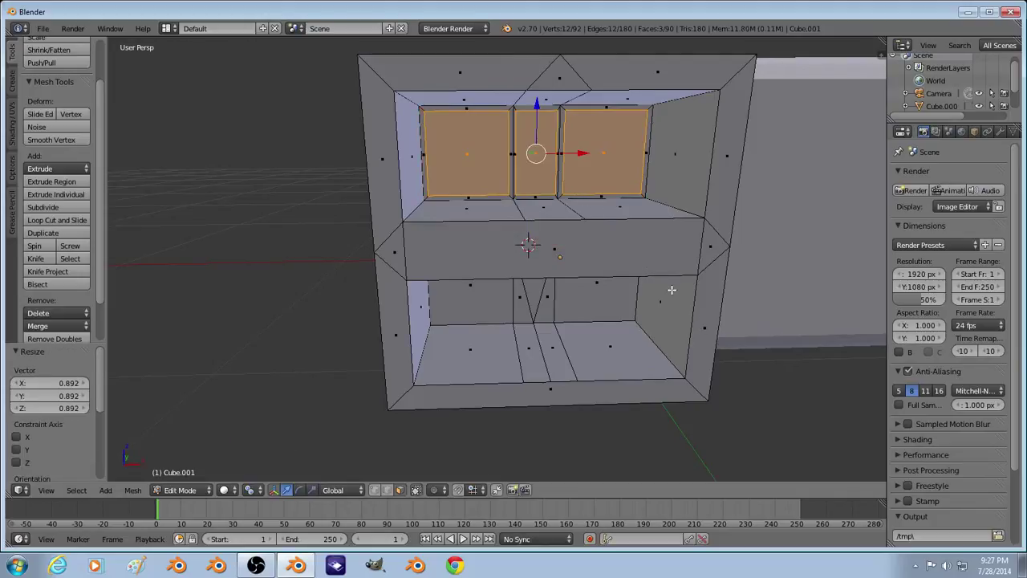
# Step: Extrude the three scaled back faces by about 0.003 and subdivide them with one cut
pyautogui.press('e')
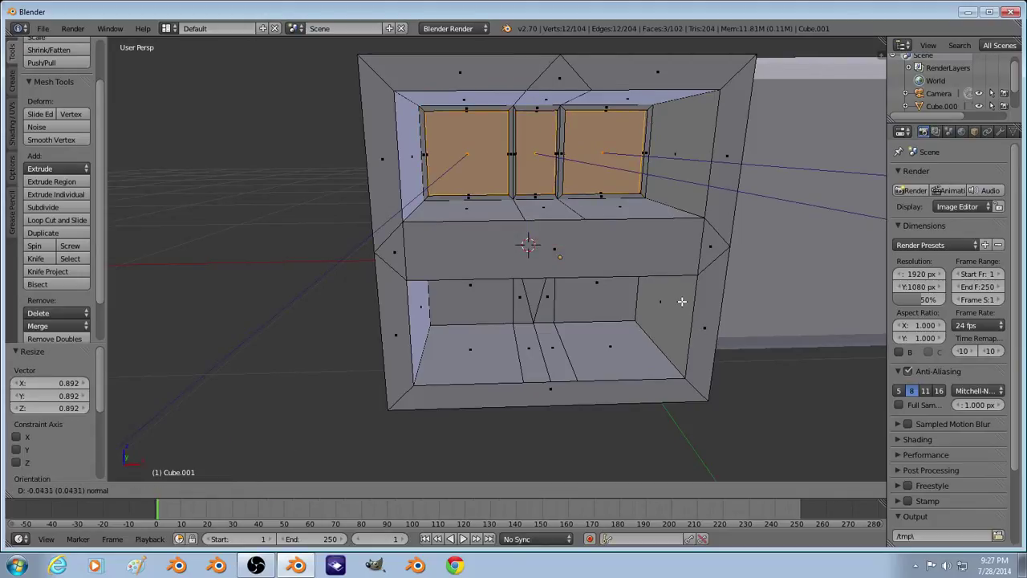
pyautogui.click(675, 256)
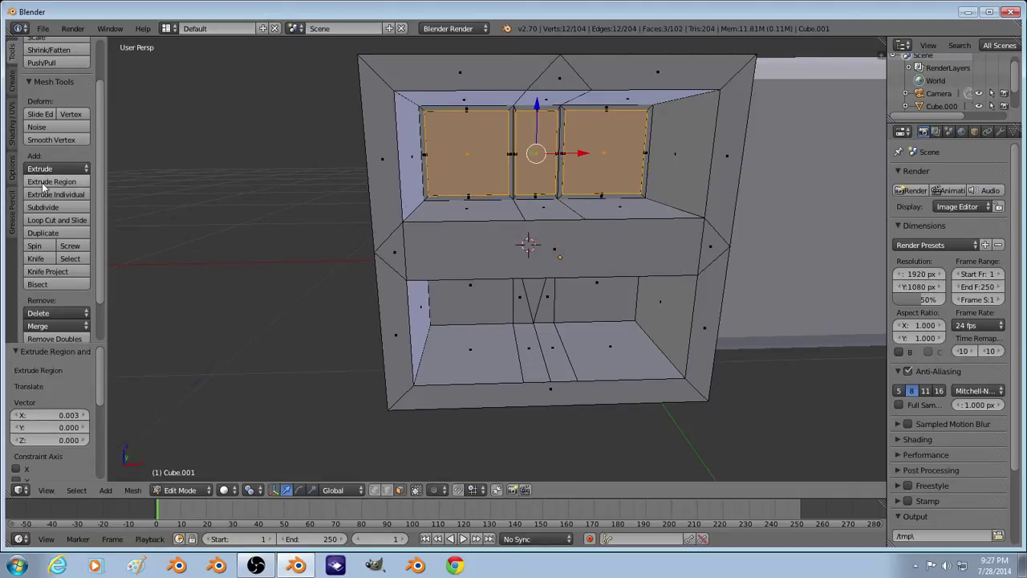
pyautogui.click(50, 206)
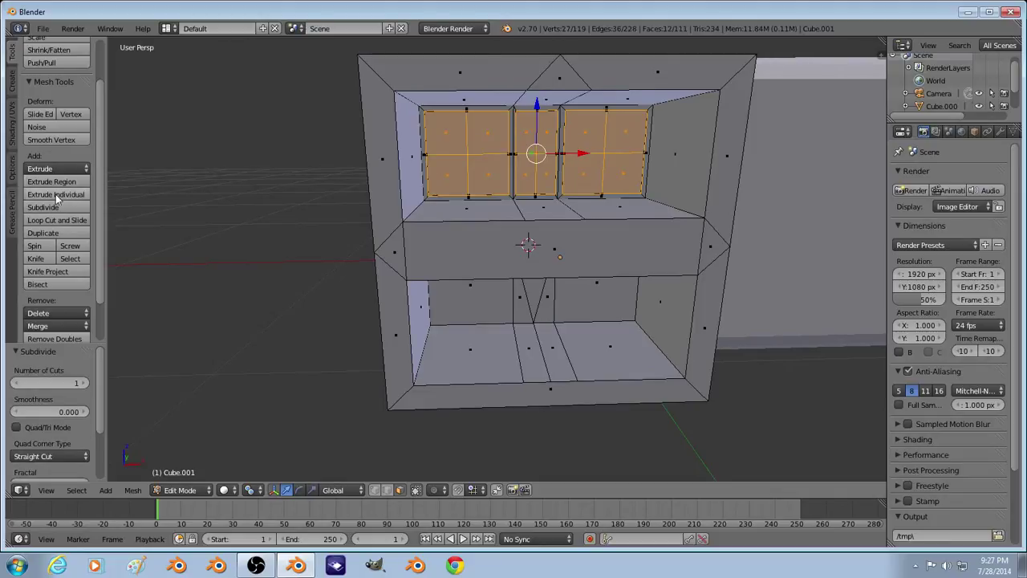
pyautogui.click(52, 206)
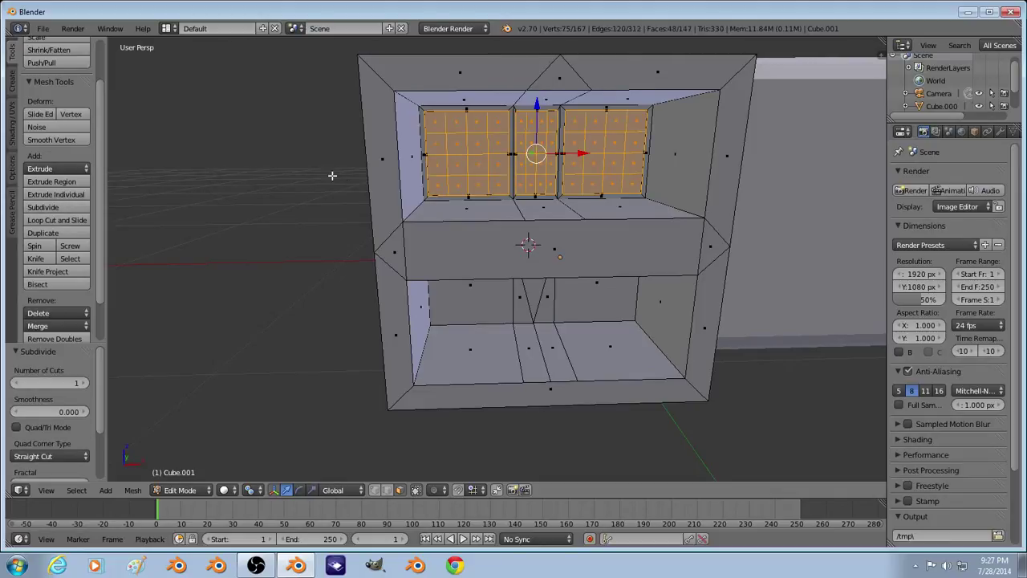
pyautogui.click(47, 138)
pyautogui.hotkey('ctrl', 'z')
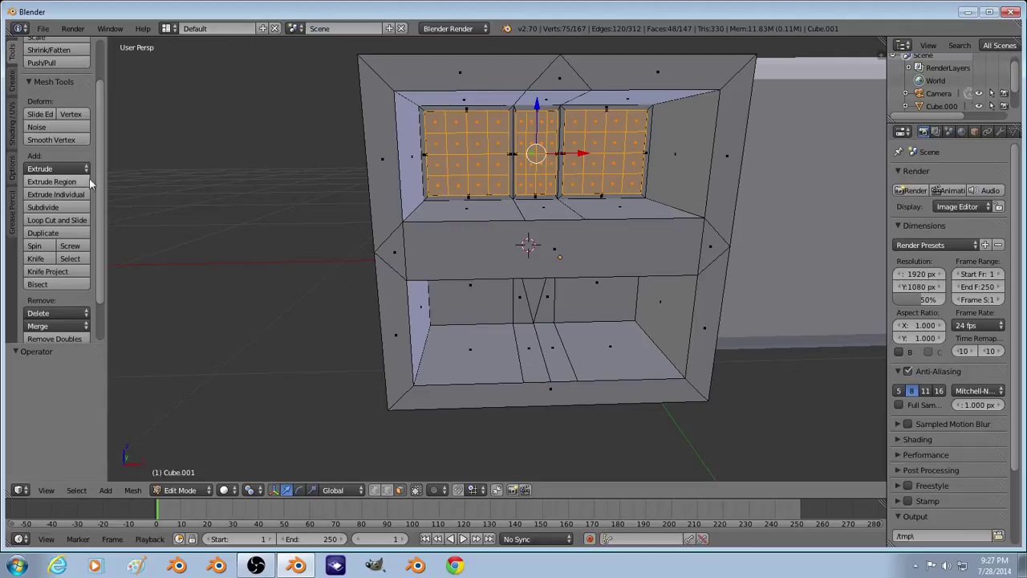
pyautogui.hotkey('ctrl', 'z')
# Step: Extrude the subdivided back faces of the upper compartment individually in place and smooth their vertices once
pyautogui.click(66, 193)
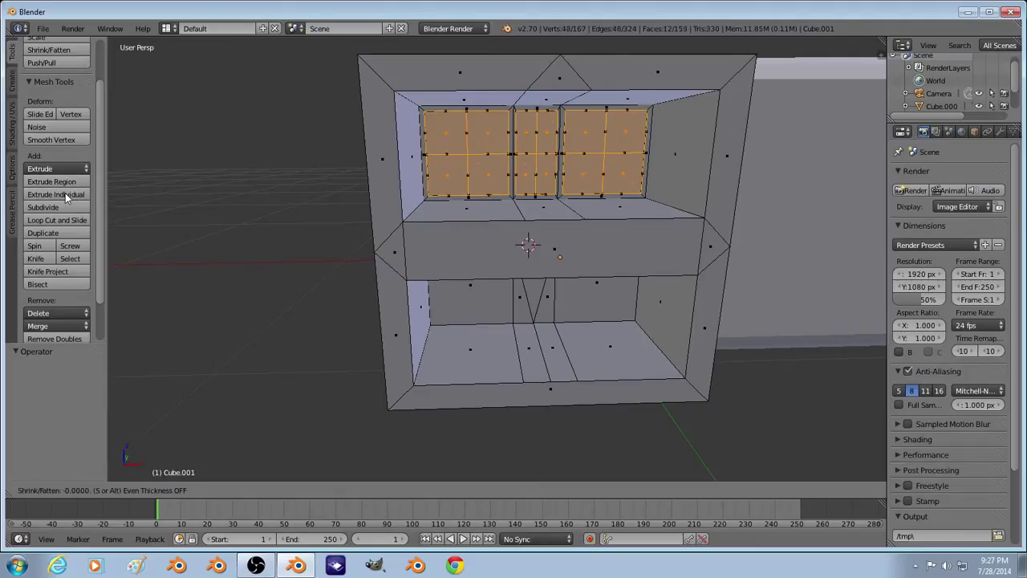
pyautogui.rightClick(51, 141)
pyautogui.click(53, 142)
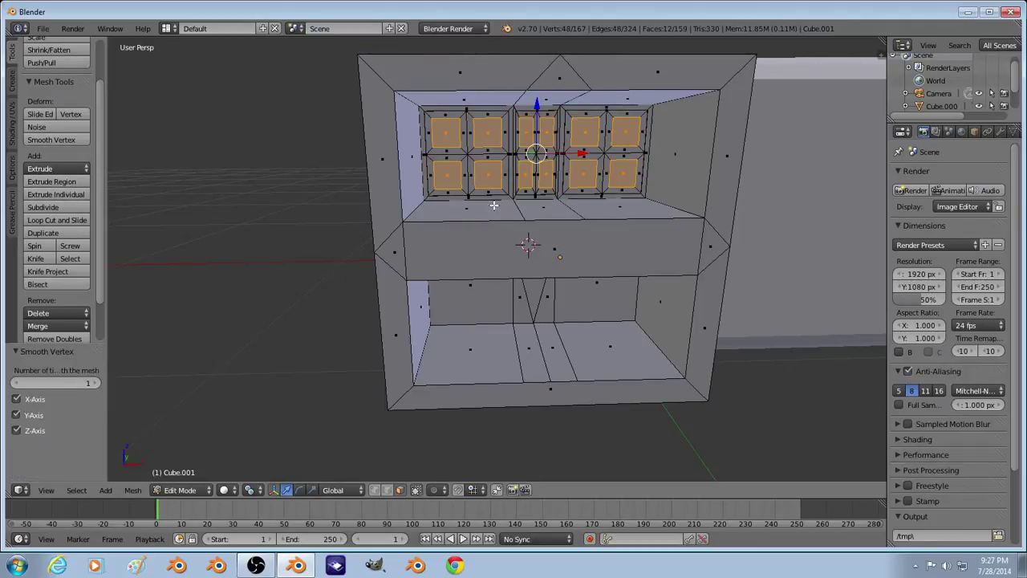
# Step: Extrude the twelve small inset faces on the upper compartment's back by about 0.017
pyautogui.press('e')
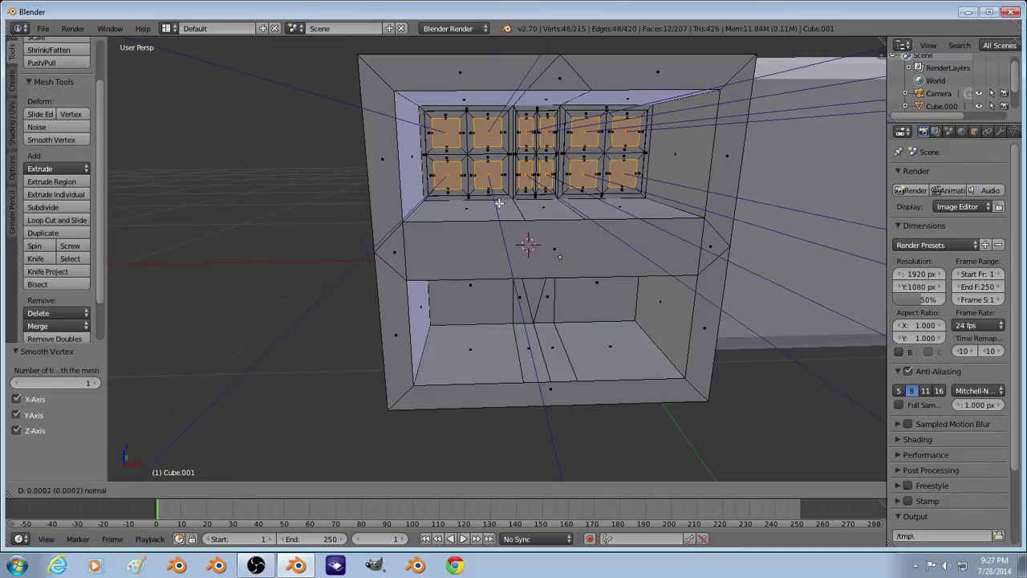
pyautogui.click(498, 203)
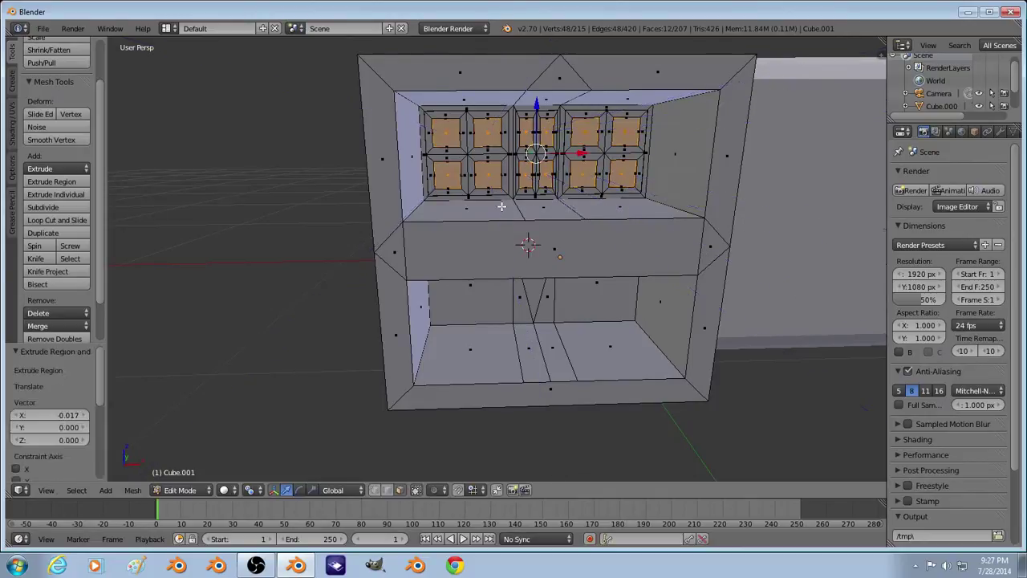
pyautogui.press('Tab')
pyautogui.scroll(2, 509, 189)
pyautogui.press('Tab')
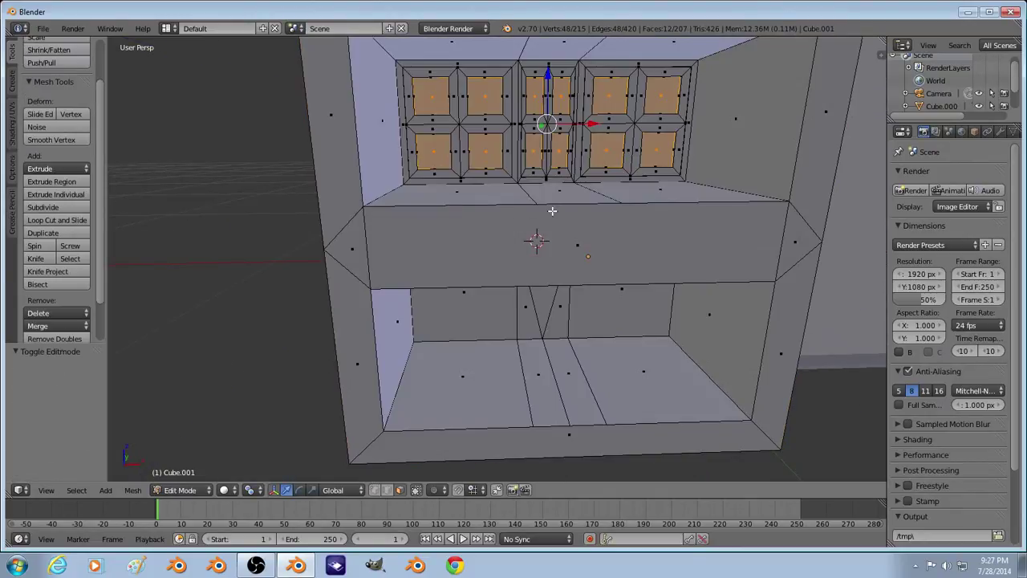
# Step: Select the middle shelf face together with the bar's front face and try lowering them along Z
pyautogui.rightClick(548, 191)
pyautogui.press('z')
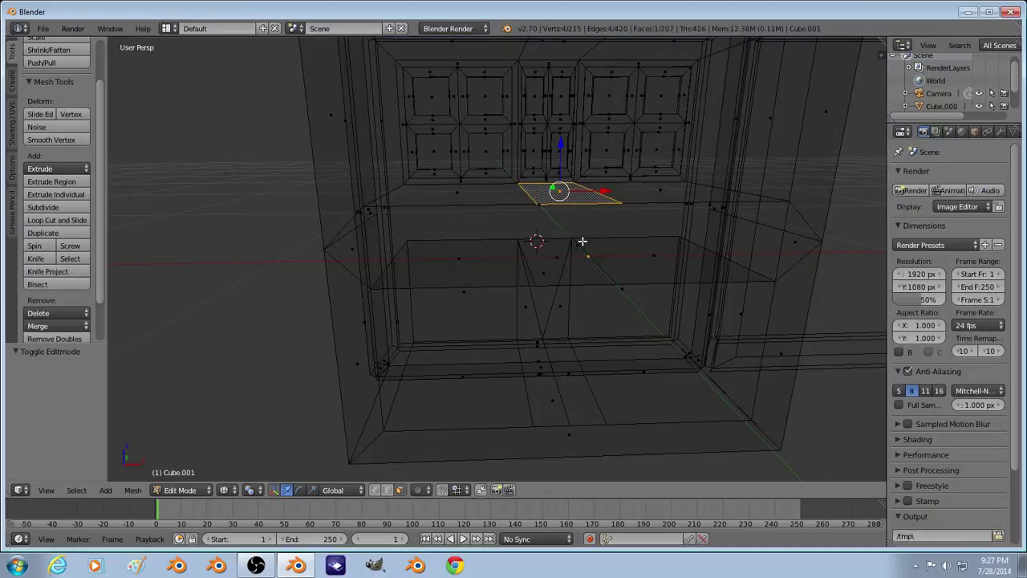
pyautogui.keyDown('shift'); pyautogui.rightClick(583, 241); pyautogui.keyUp('shift')
pyautogui.press('z')
pyautogui.press('g')
pyautogui.press('z')
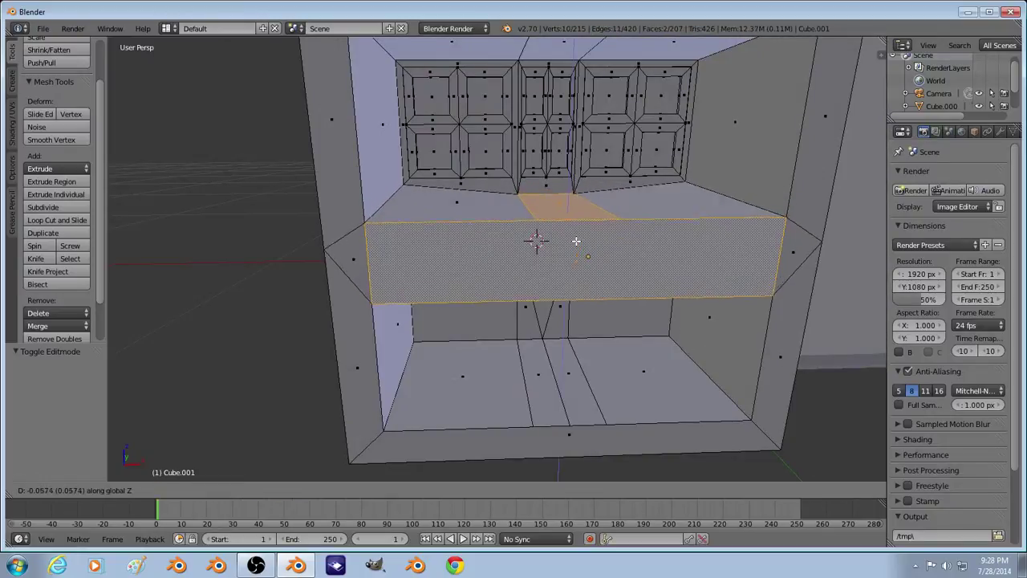
pyautogui.rightClick(574, 250)
# Step: Add the bar's middle underside face to the selection and move all three faces down along Z
pyautogui.moveTo(560, 312); pyautogui.dragTo(554, 230, button='middle')
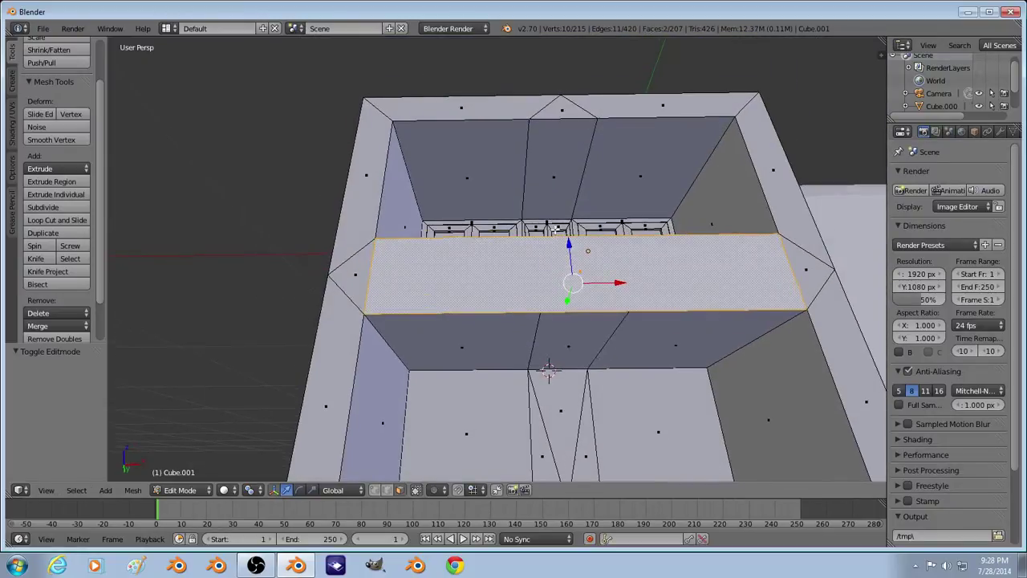
pyautogui.keyDown('shift'); pyautogui.rightClick(578, 326); pyautogui.keyUp('shift')
pyautogui.press('g')
pyautogui.press('z')
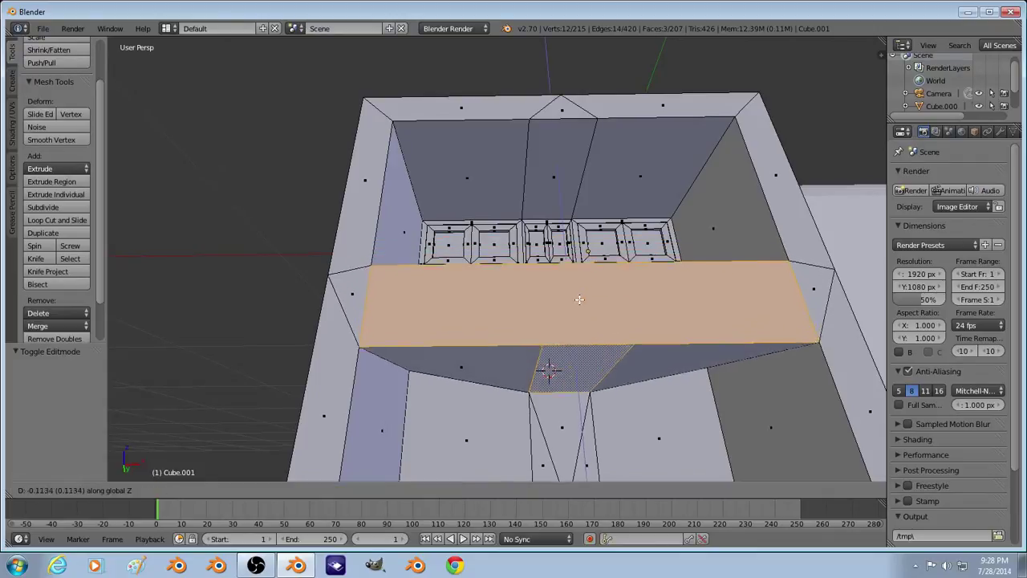
pyautogui.click(584, 341)
pyautogui.moveTo(568, 353); pyautogui.dragTo(540, 312, button='middle')
pyautogui.press('Tab')
pyautogui.scroll(-3, 496, 238)
pyautogui.moveTo(463, 220); pyautogui.dragTo(482, 272, button='middle')
pyautogui.press('Tab')
pyautogui.scroll(2, 481, 271)
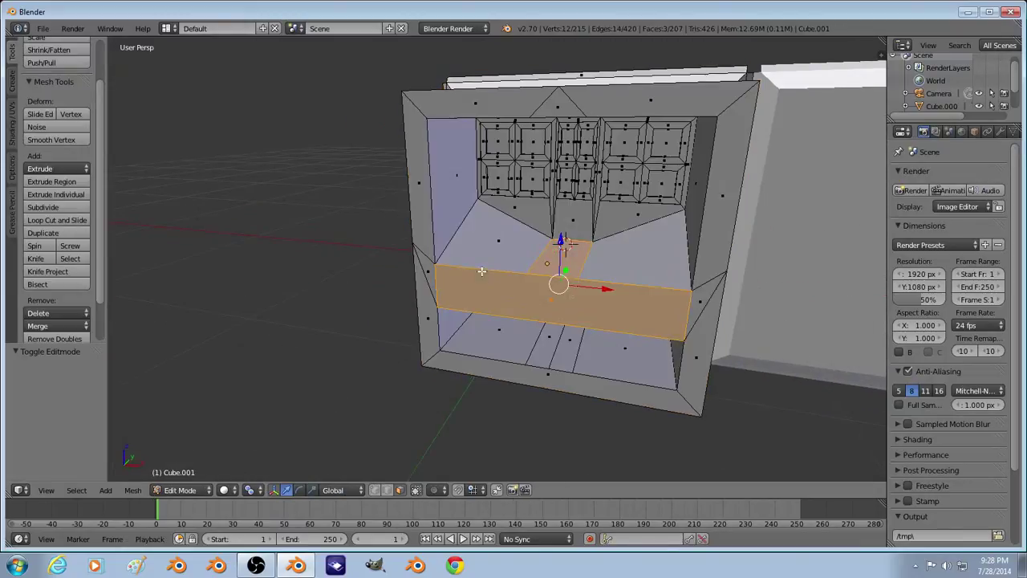
# Step: Extrude the middle face of the upper compartment's floor upward by about 0.040
pyautogui.click(544, 302)
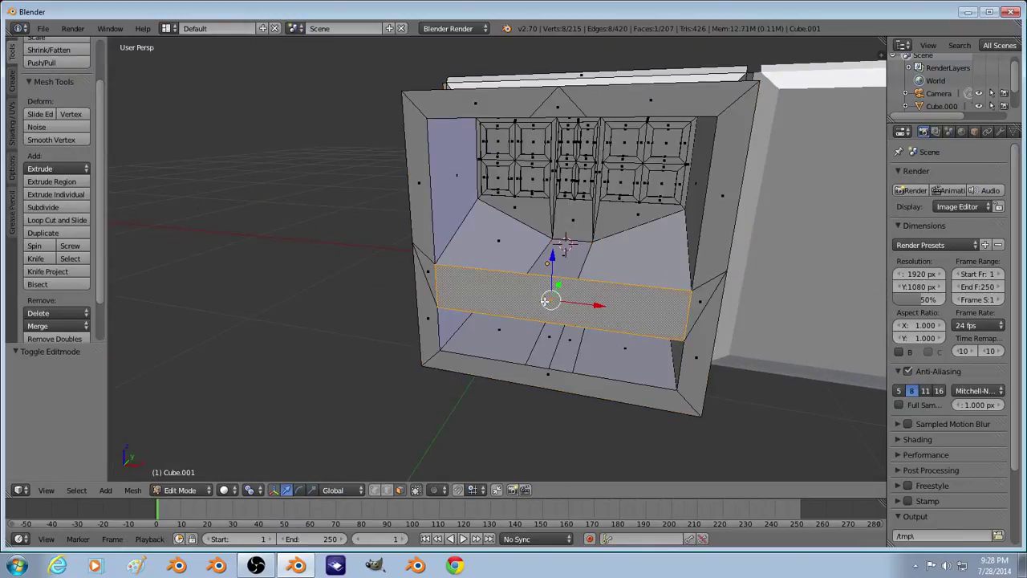
pyautogui.rightClick(562, 253)
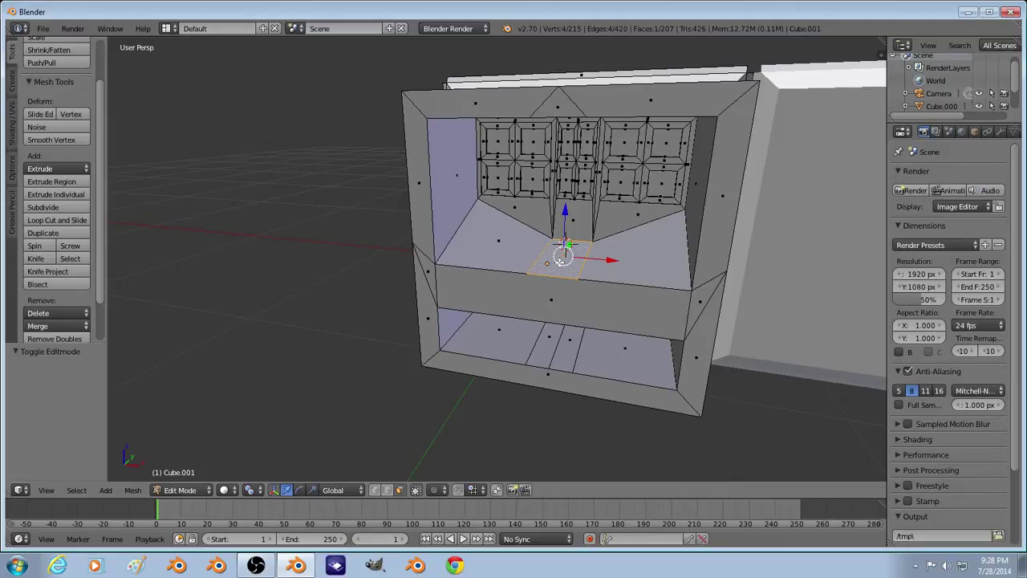
pyautogui.press('e')
pyautogui.click(560, 256)
# Step: Extrude the front end face of the raised floor strip outward by about 0.093
pyautogui.rightClick(549, 281)
pyautogui.rightClick(549, 280)
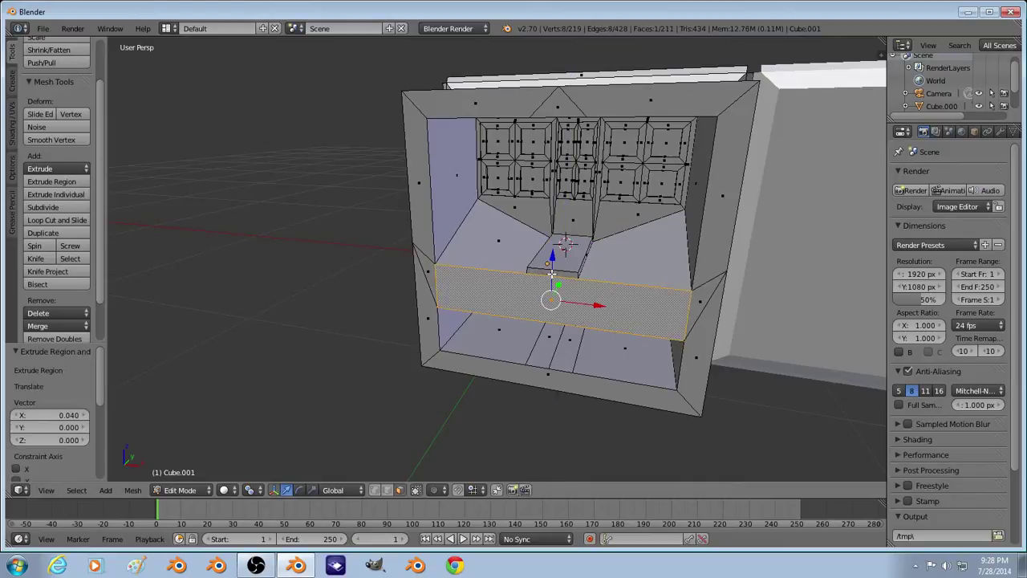
pyautogui.rightClick(546, 274)
pyautogui.press('e')
pyautogui.click(534, 287)
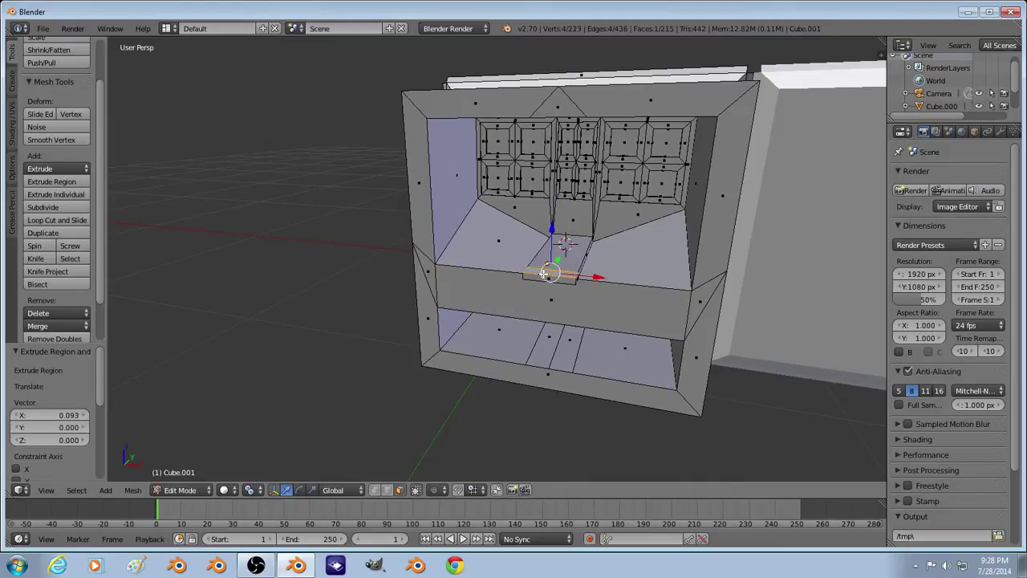
# Step: Extrude the top face of the strip's protruding front block upward by about 0.035
pyautogui.press('e')
pyautogui.click(545, 270)
pyautogui.moveTo(593, 260); pyautogui.dragTo(544, 292, button='middle')
pyautogui.scroll(2, 542, 292)
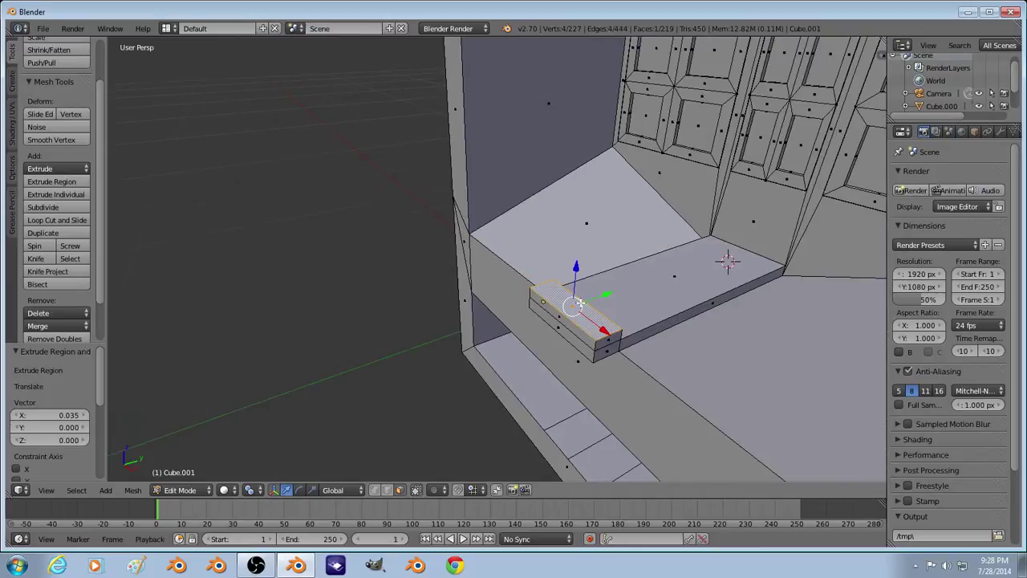
# Step: Extrude the block's top face another 0.026 or so and scale it down in X and Y only
pyautogui.press('e')
pyautogui.click(581, 308)
pyautogui.press('s')
pyautogui.hotkey('shift', 'z')
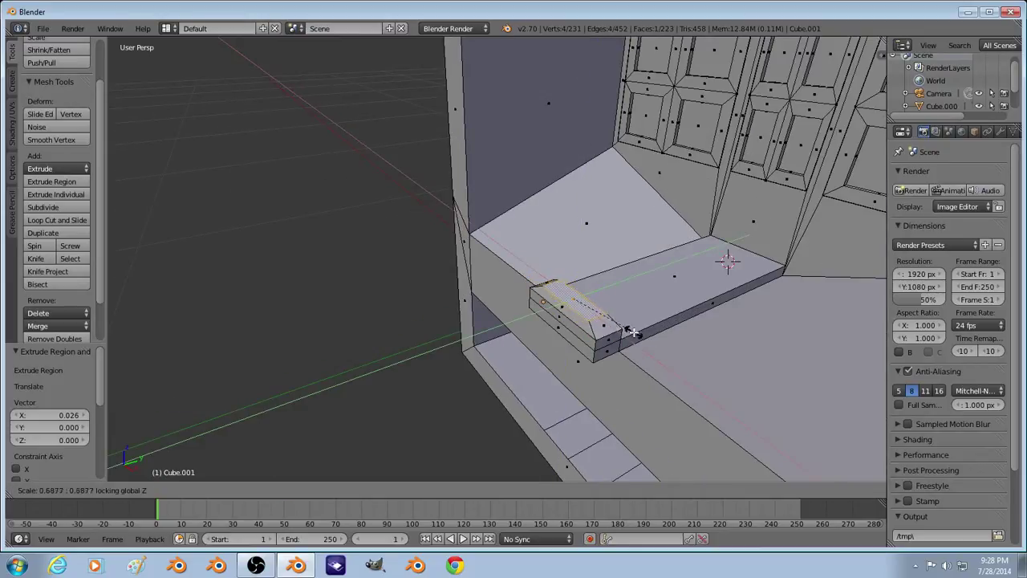
pyautogui.click(624, 325)
# Step: Extrude the tapered top face upward three times in increments of about 0.03 to form a short stem
pyautogui.press('e')
pyautogui.click(624, 318)
pyautogui.press('e')
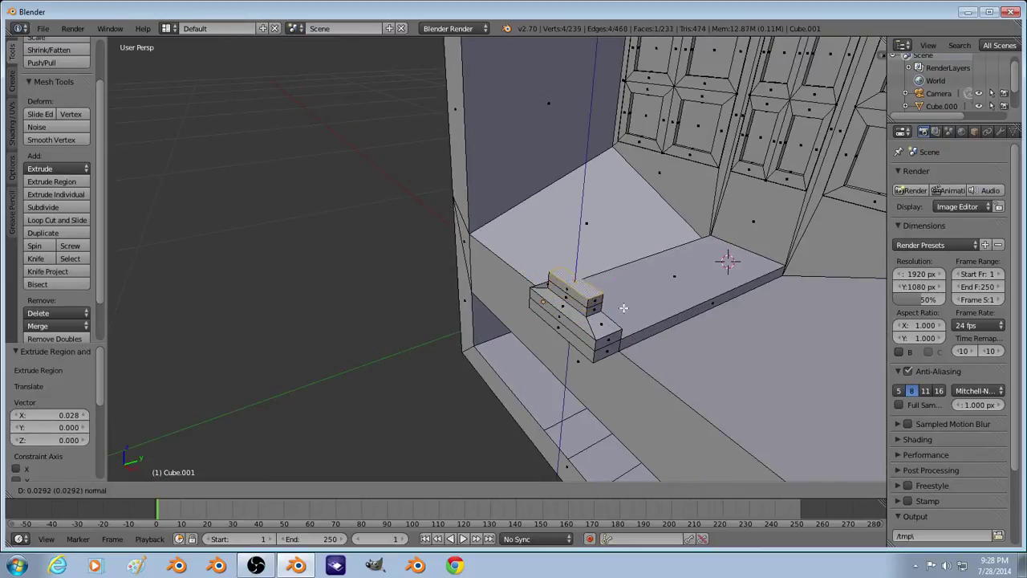
pyautogui.click(621, 298)
pyautogui.press('e')
pyautogui.click(621, 287)
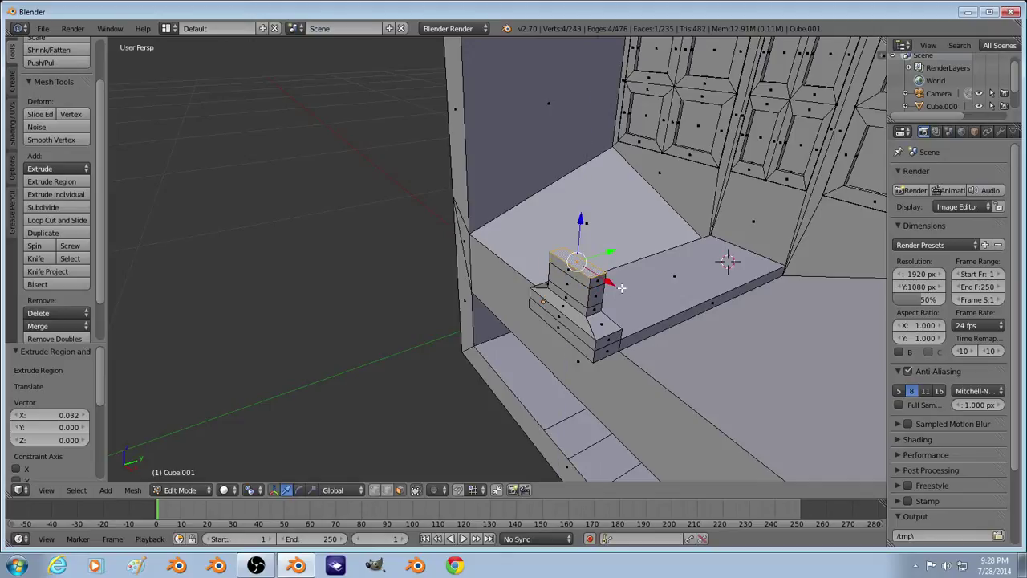
# Step: Scale the stem's top face about 3.8 times in X and Y, and extrude it upward by about 0.034
pyautogui.press('s')
pyautogui.hotkey('shift', 'z')
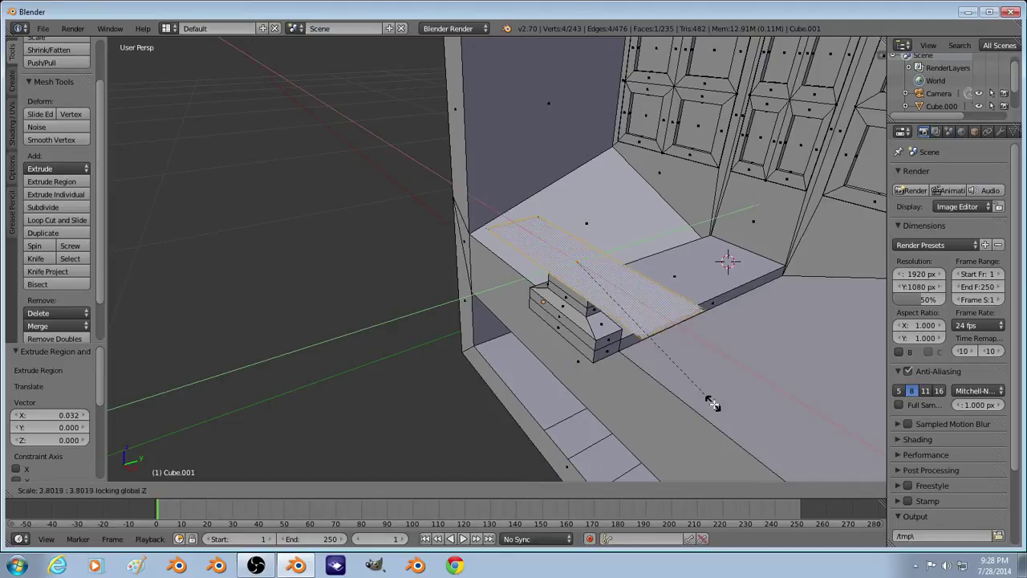
pyautogui.click(711, 404)
pyautogui.press('e')
pyautogui.click(706, 340)
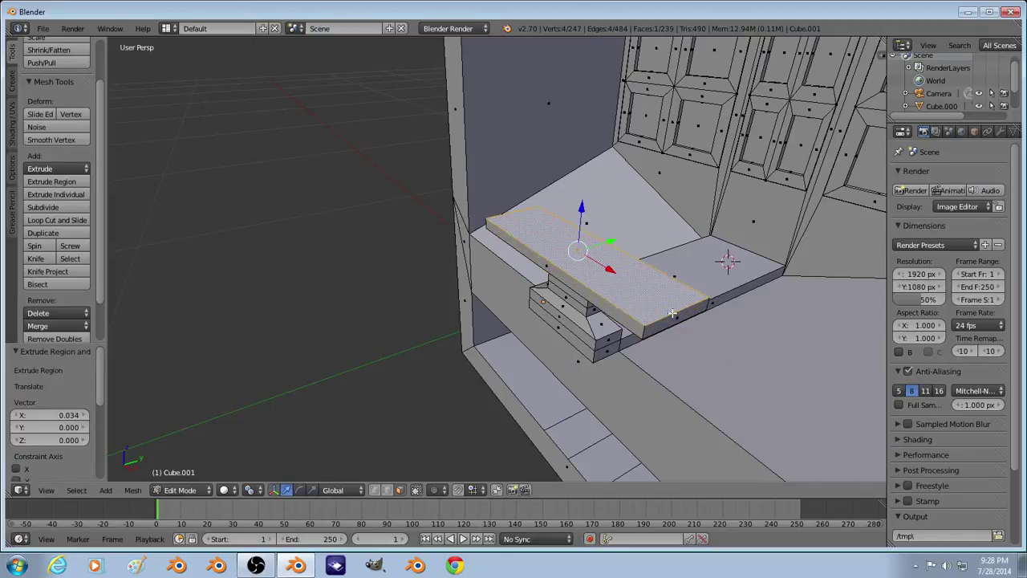
# Step: Extrude the slab's top face in place, scale it to 0.5 along X, and raise it 0.008 along Z
pyautogui.press('e')
pyautogui.click(676, 309)
pyautogui.press('s')
pyautogui.press('x')
pyautogui.click(639, 286)
pyautogui.press('g')
pyautogui.press('z')
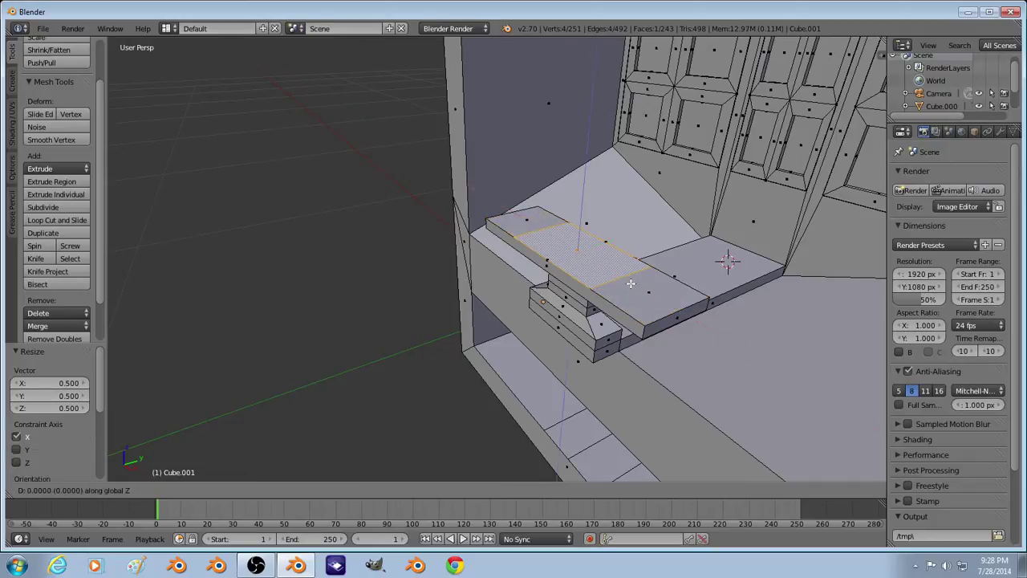
pyautogui.click(631, 281)
# Step: Extrude the slab's two outer top faces upward together by about 0.026
pyautogui.rightClick(620, 282)
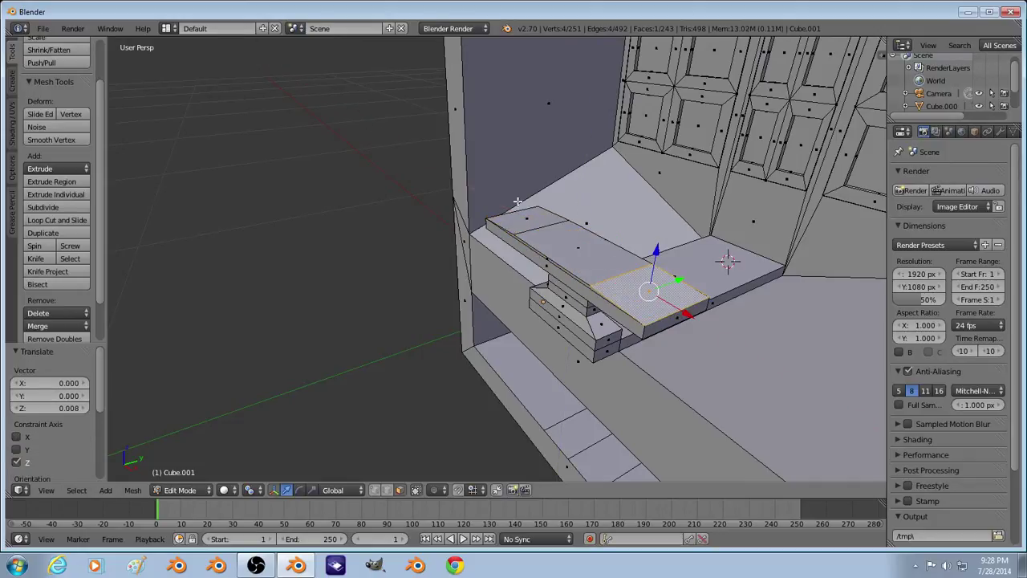
pyautogui.rightClick(534, 216)
pyautogui.keyDown('shift'); pyautogui.rightClick(634, 287); pyautogui.keyUp('shift')
pyautogui.press('e')
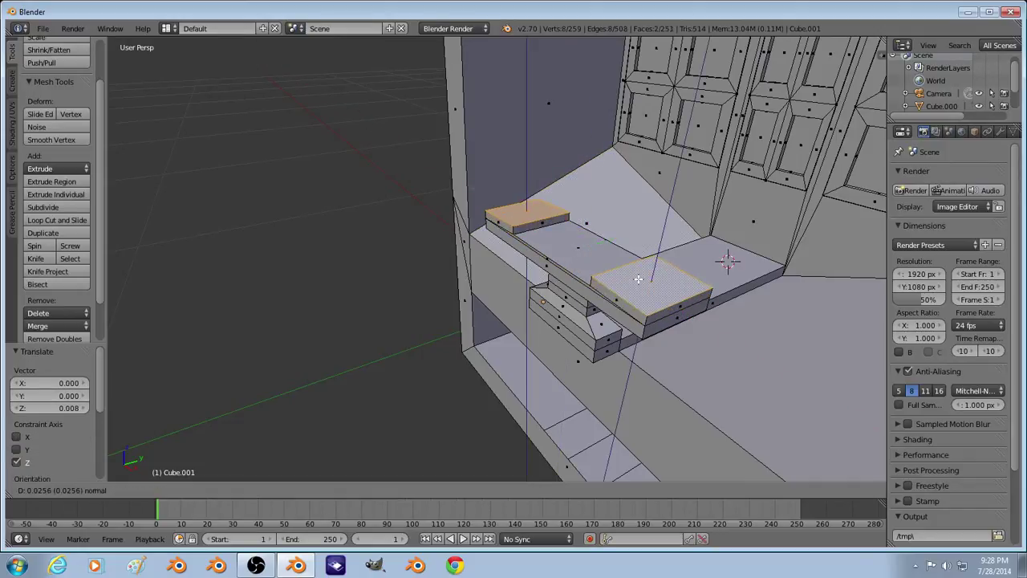
pyautogui.click(641, 280)
# Step: Select the four slab side faces that face the compartment's back and extrude them outward
pyautogui.press('a')
pyautogui.rightClick(645, 280)
pyautogui.moveTo(645, 280); pyautogui.dragTo(517, 261, button='middle')
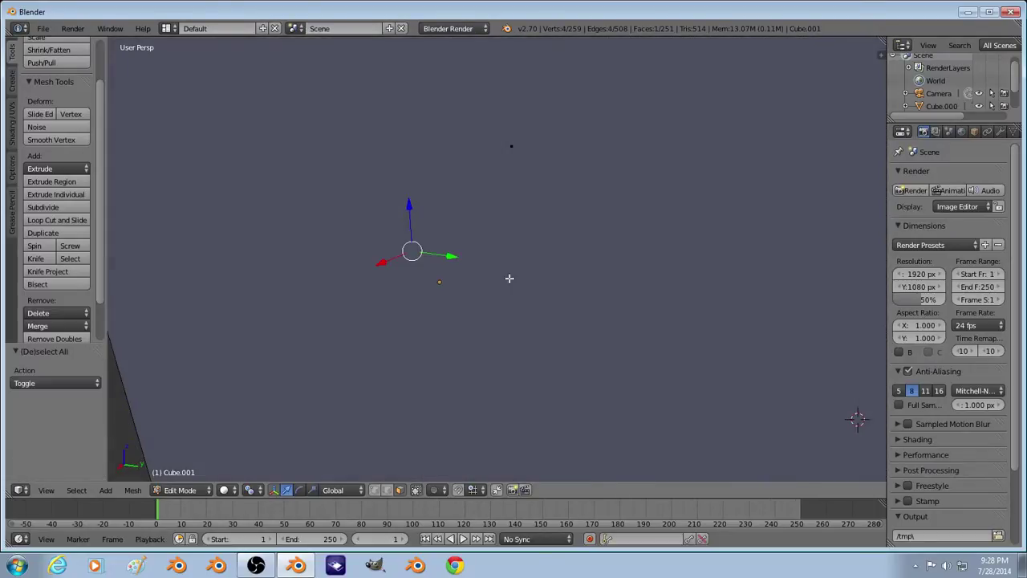
pyautogui.scroll(4, 509, 279)
pyautogui.press('a')
pyautogui.rightClick(449, 278)
pyautogui.keyDown('shift'); pyautogui.rightClick(423, 268); pyautogui.keyUp('shift')
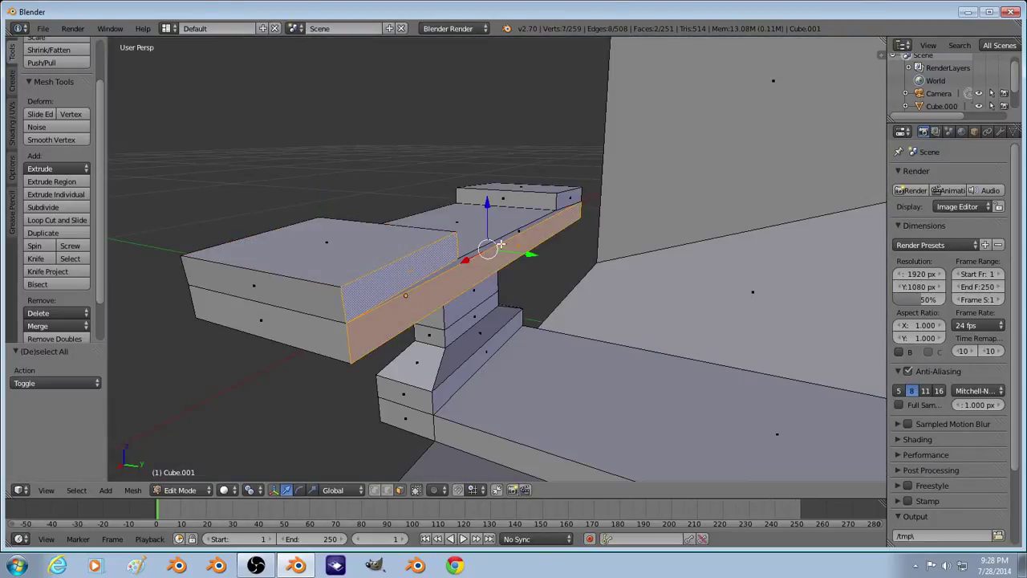
pyautogui.keyDown('shift'); pyautogui.rightClick(551, 222); pyautogui.keyUp('shift')
pyautogui.keyDown('shift'); pyautogui.rightClick(572, 202); pyautogui.keyUp('shift')
pyautogui.press('e')
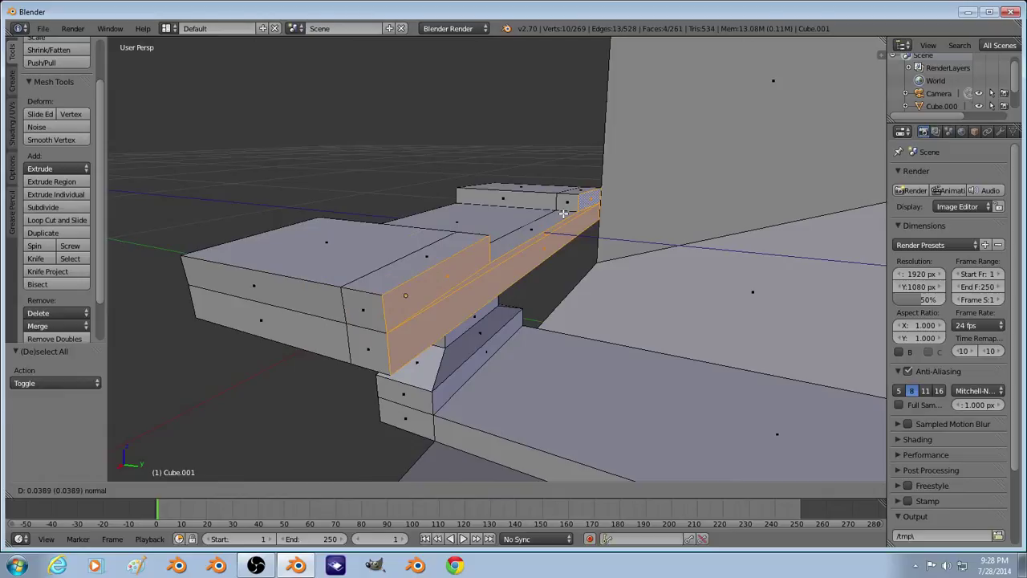
pyautogui.click(590, 230)
# Step: Move the extruded rear faces of the slab down along Z
pyautogui.press('g')
pyautogui.press('z')
pyautogui.click(592, 265)
pyautogui.press('Tab')
pyautogui.moveTo(591, 266); pyautogui.dragTo(500, 242, button='middle')
pyautogui.press('Tab')
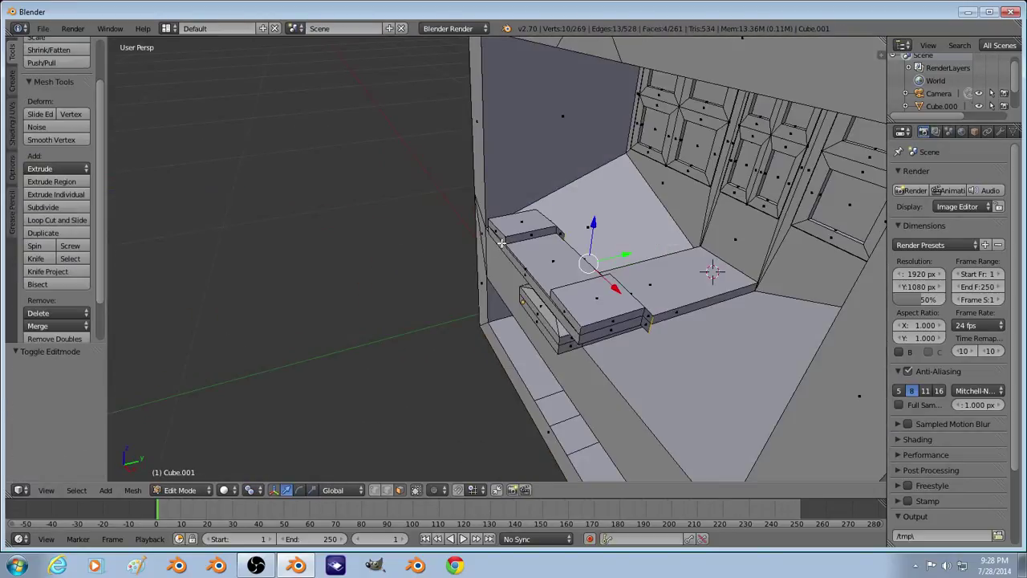
# Step: Select the four faces along the slab's outer front side and extrude them outward by about 0.034
pyautogui.rightClick(502, 241)
pyautogui.scroll(2, 515, 269)
pyautogui.keyDown('shift'); pyautogui.rightClick(535, 265); pyautogui.keyUp('shift')
pyautogui.hotkey('ctrl', 'z')
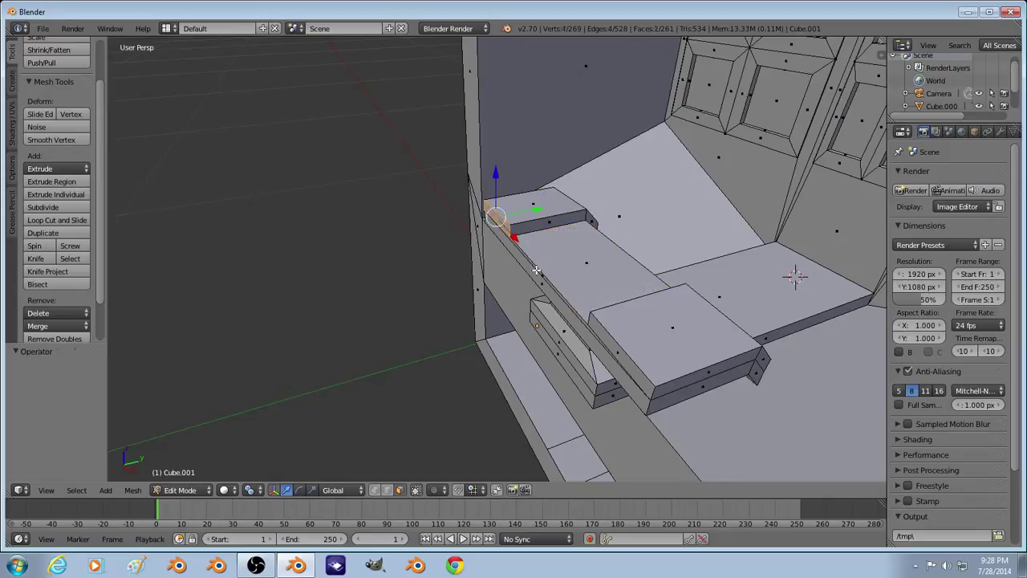
pyautogui.keyDown('shift'); pyautogui.rightClick(541, 278); pyautogui.keyUp('shift')
pyautogui.keyDown('shift'); pyautogui.rightClick(618, 340); pyautogui.keyUp('shift')
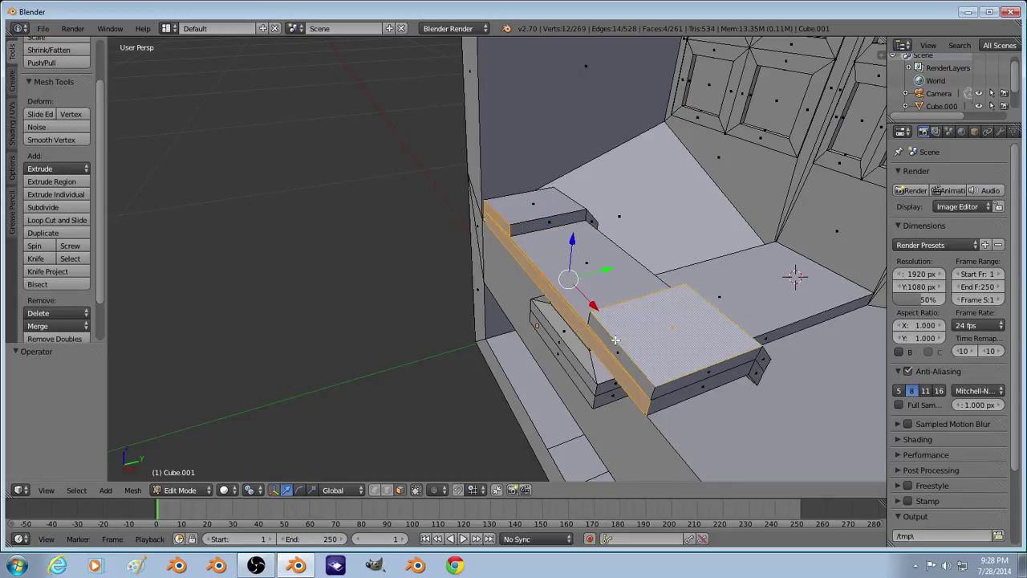
pyautogui.keyDown('shift'); pyautogui.rightClick(614, 341); pyautogui.keyUp('shift')
pyautogui.press('e')
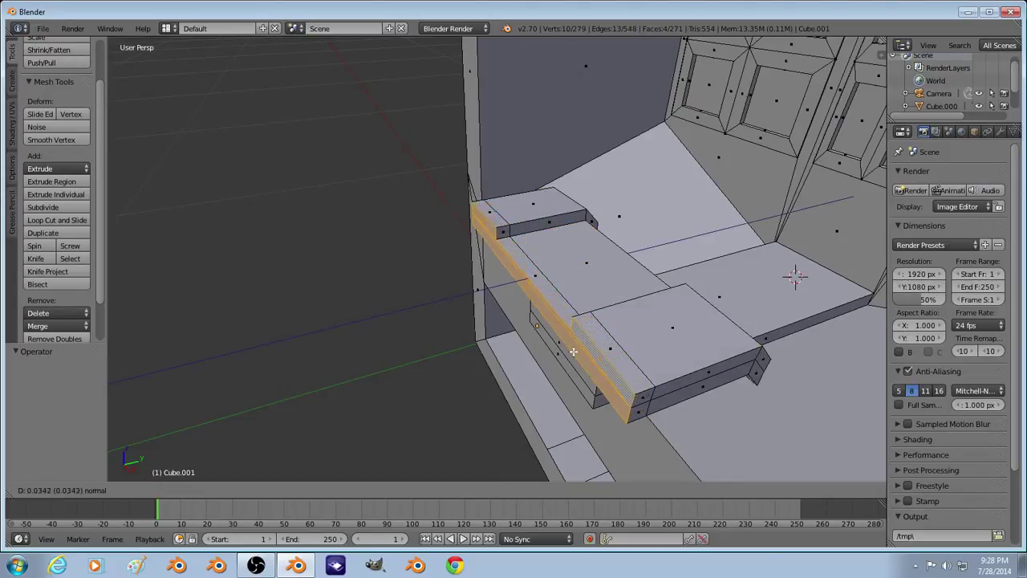
pyautogui.click(568, 350)
# Step: Extrude the slab's four front side faces outward a second time
pyautogui.press('Tab')
pyautogui.moveTo(527, 355); pyautogui.dragTo(566, 328, button='middle')
pyautogui.press('Tab')
pyautogui.press('e')
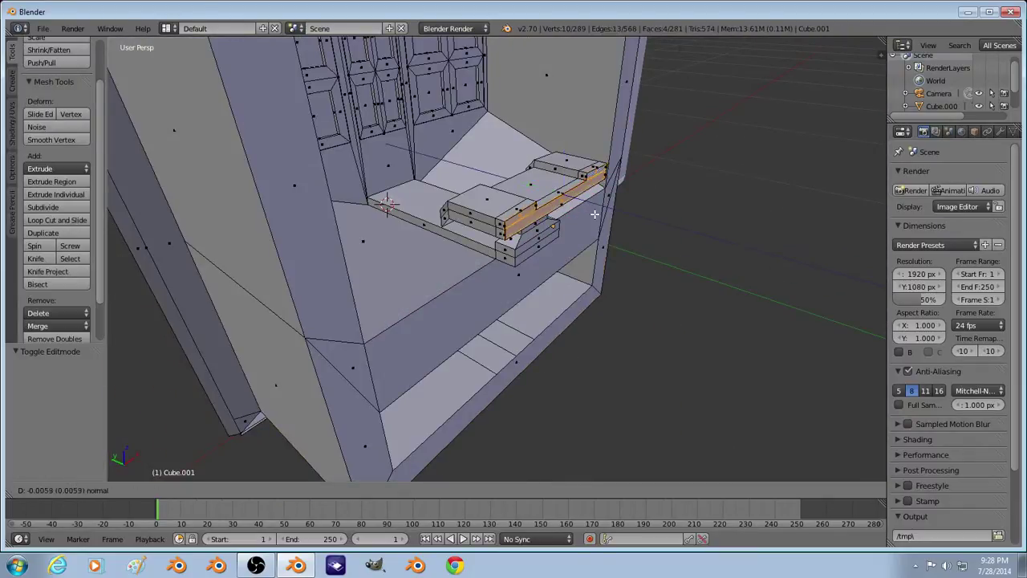
pyautogui.click(580, 201)
# Step: Select the top faces of the slab's outermost front strip and extrude them upward by about 0.119
pyautogui.press('a')
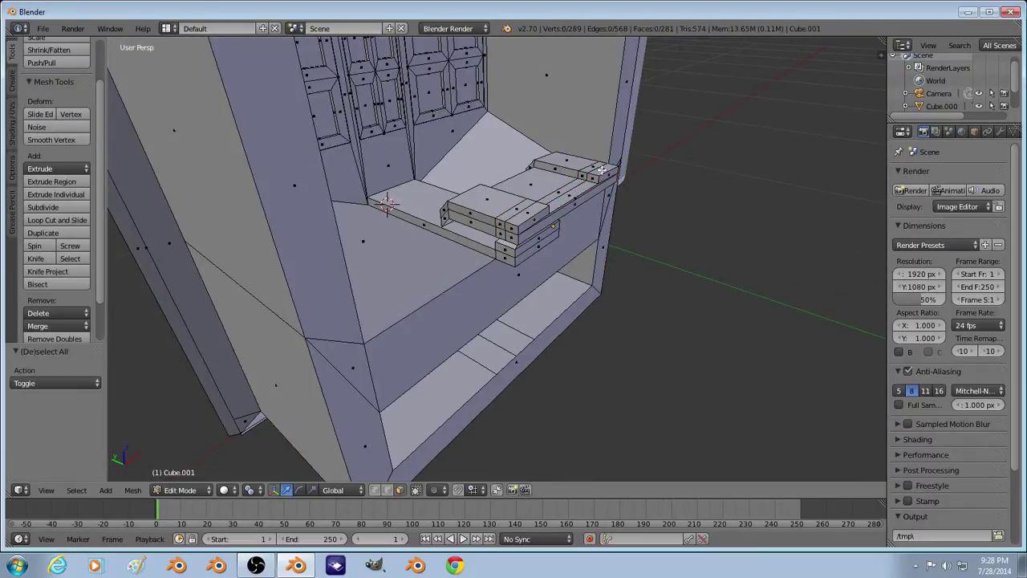
pyautogui.keyDown('shift'); pyautogui.rightClick(571, 196); pyautogui.keyUp('shift')
pyautogui.press('z')
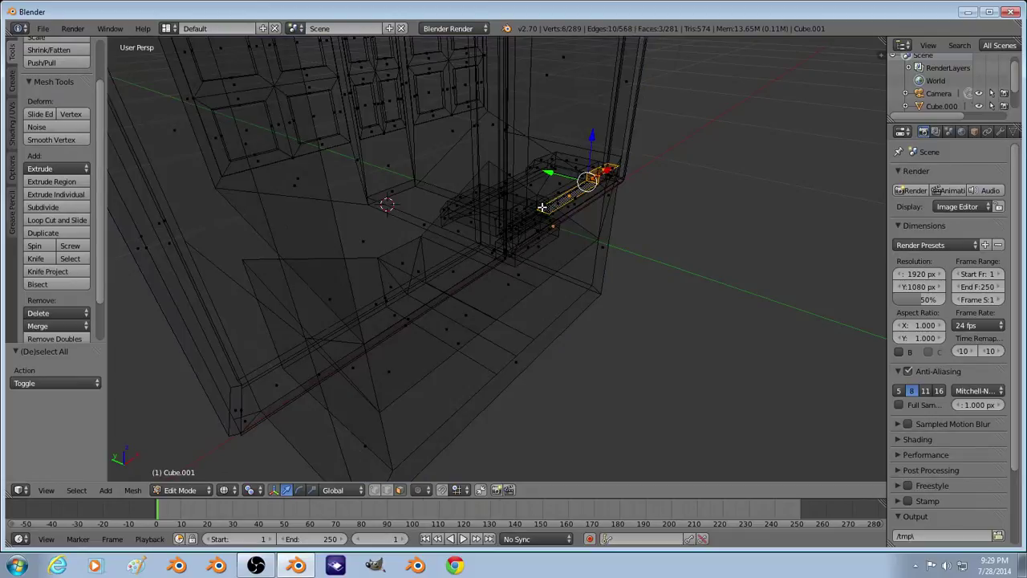
pyautogui.keyDown('shift'); pyautogui.rightClick(542, 208); pyautogui.keyUp('shift')
pyautogui.press('z')
pyautogui.press('e')
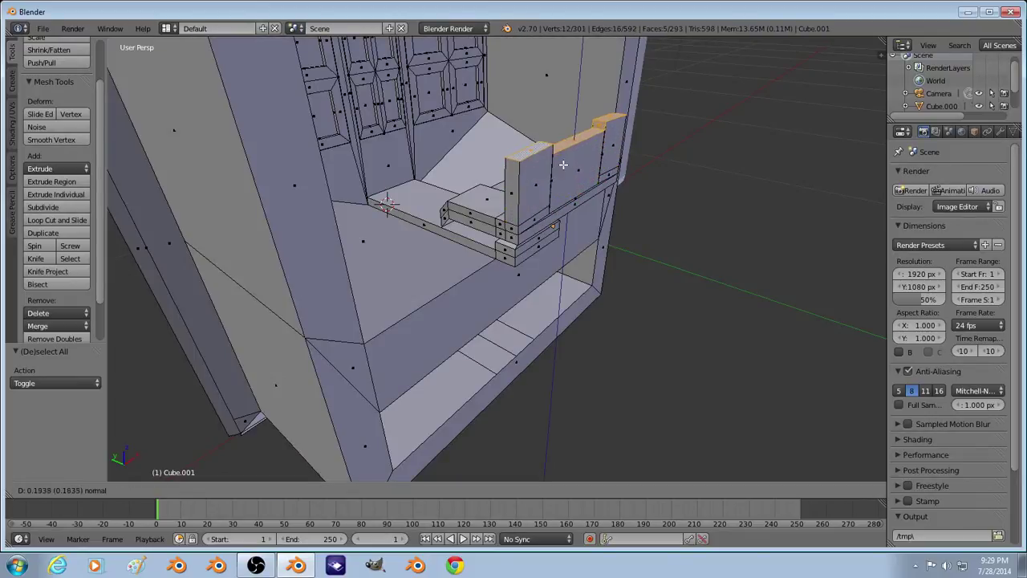
pyautogui.click(564, 187)
# Step: Move the raised strip's top faces by about -0.037 along Y so the backrest leans outward
pyautogui.press('g')
pyautogui.press('x')
pyautogui.press('y')
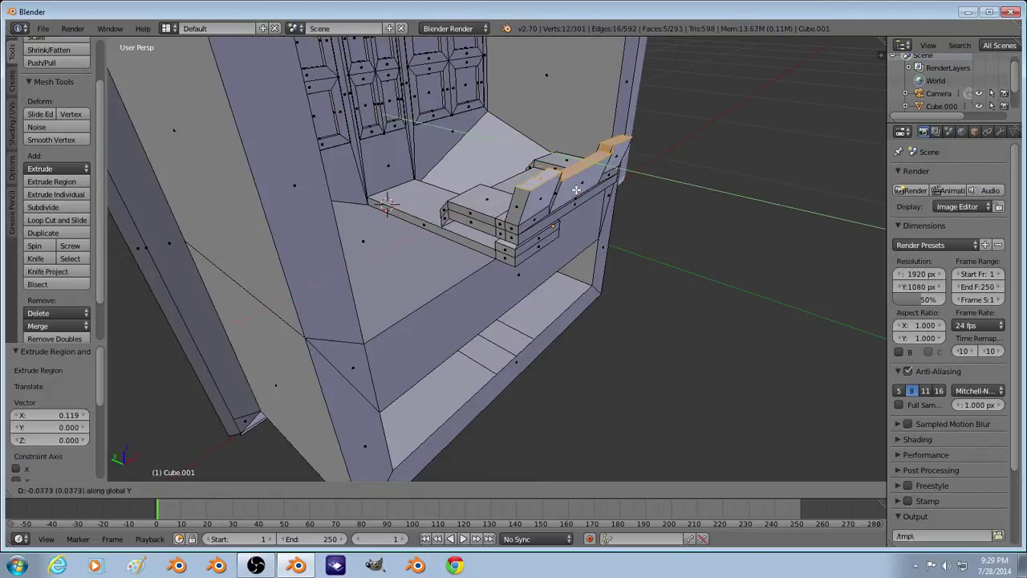
pyautogui.click(579, 190)
# Step: Extrude the backrest's top faces upward by about 0.077 and shift them by about -0.043 along Y
pyautogui.press('e')
pyautogui.click(597, 167)
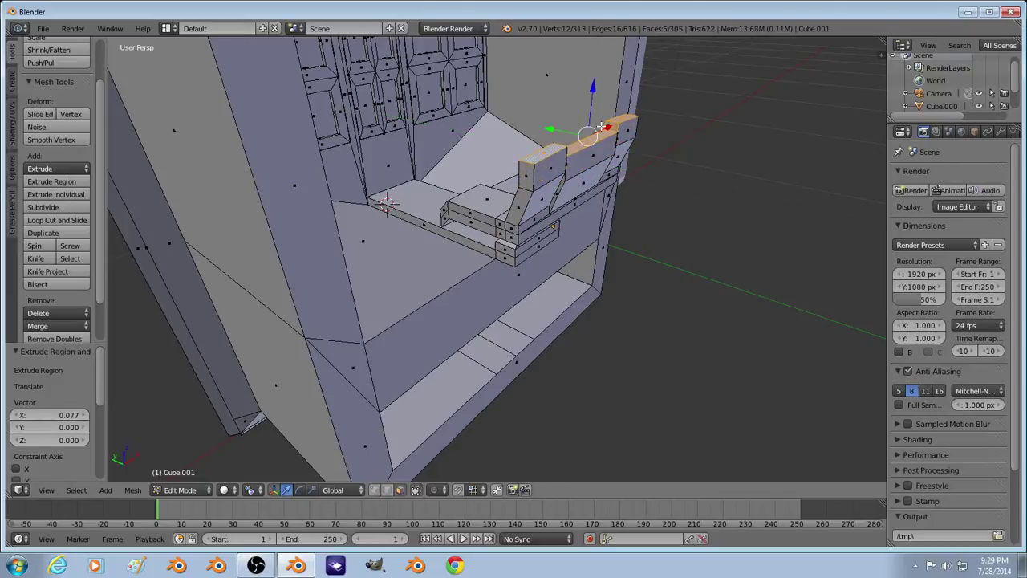
pyautogui.press('g')
pyautogui.press('y')
pyautogui.click(615, 126)
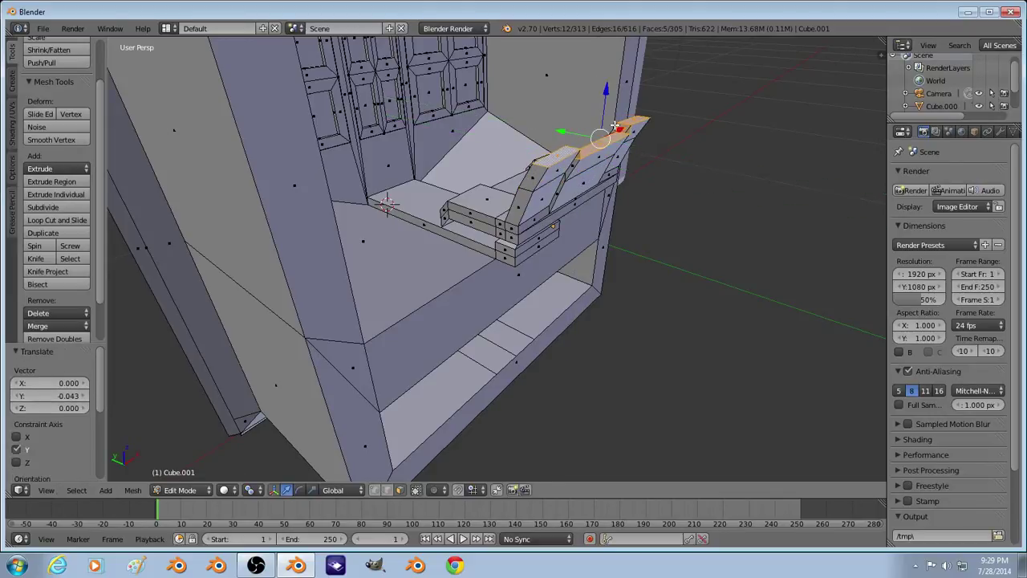
# Step: Extrude the backrest's top faces upward once more to form its tall upper section, and inspect the seat
pyautogui.press('e')
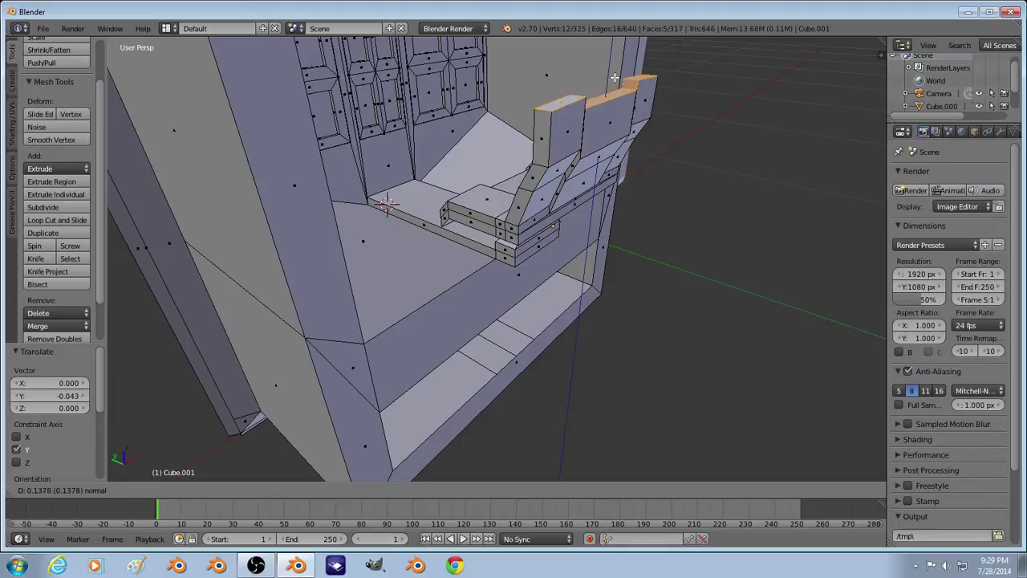
pyautogui.click(619, 472)
pyautogui.press('Tab')
pyautogui.moveTo(791, 249); pyautogui.dragTo(531, 226, button='middle')
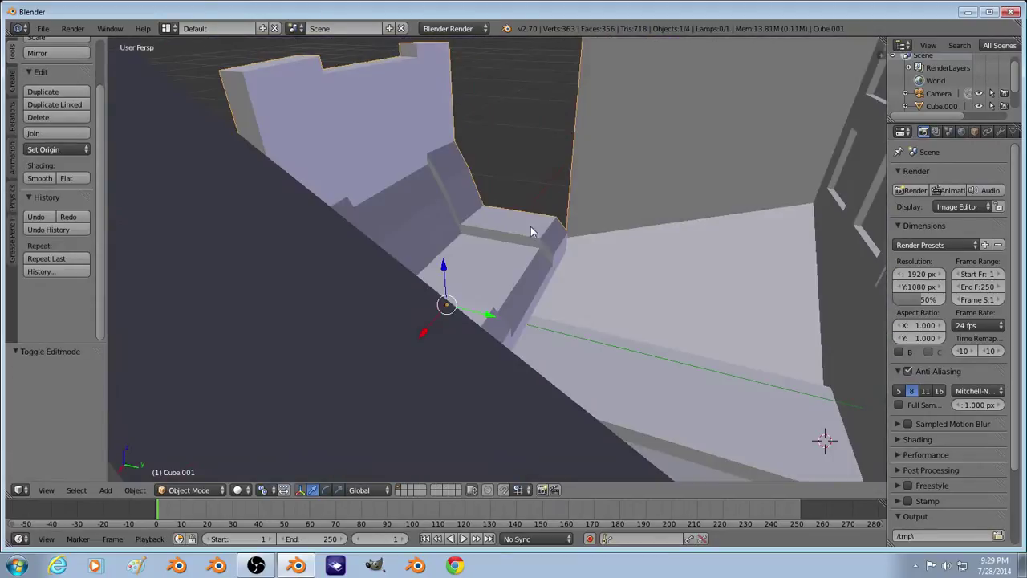
pyautogui.moveTo(549, 271); pyautogui.dragTo(588, 287, button='middle')
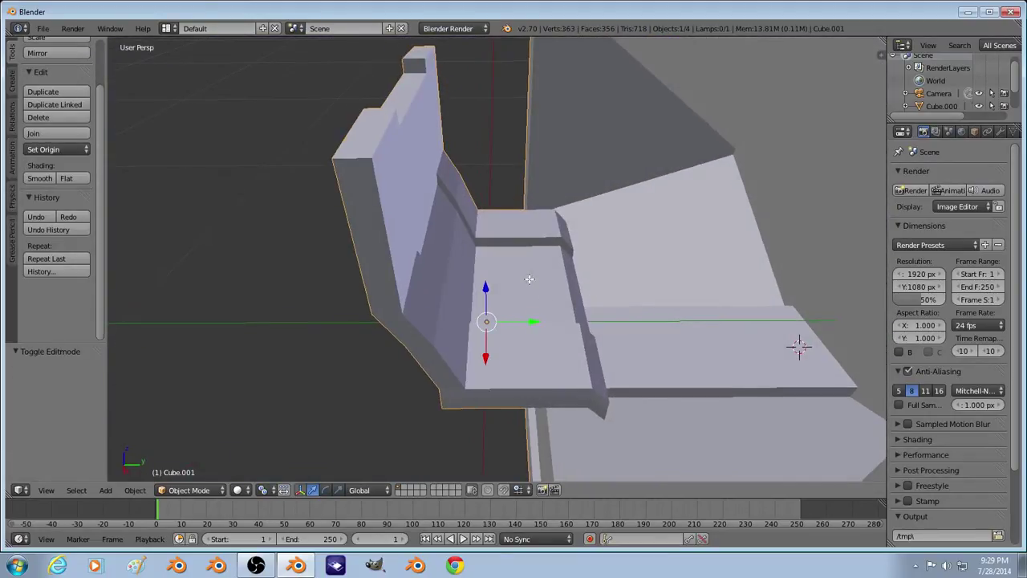
# Step: Select the face loop running down the middle of the backrest and across the seat
pyautogui.press('Tab')
pyautogui.rightClick(420, 183)
pyautogui.keyDown('shift'); pyautogui.rightClick(461, 244); pyautogui.keyUp('shift')
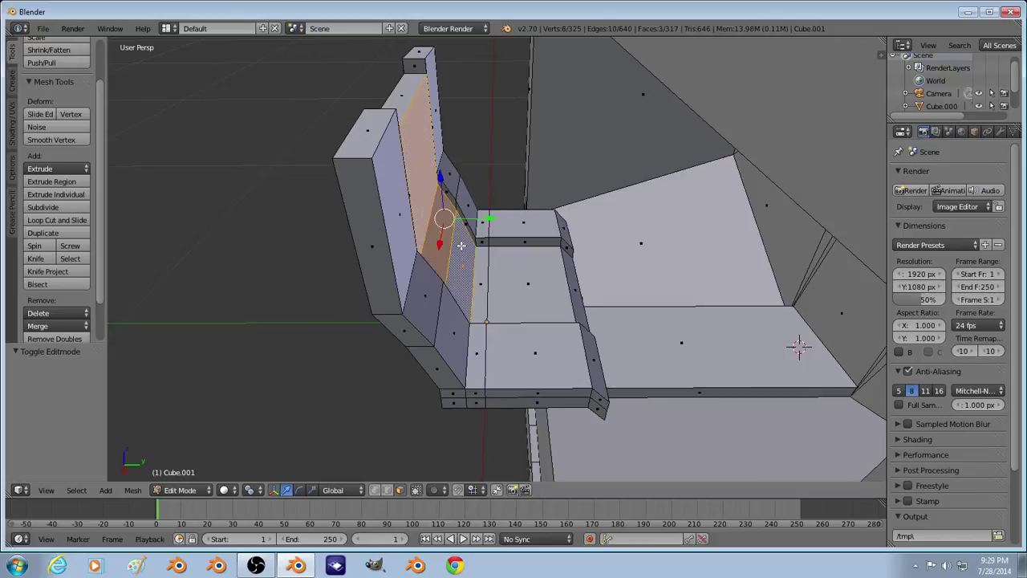
pyautogui.keyDown('shift'); pyautogui.rightClick(483, 277); pyautogui.keyUp('shift')
pyautogui.keyDown('shift'); pyautogui.rightClick(518, 283); pyautogui.keyUp('shift')
pyautogui.press('a')
pyautogui.keyDown('alt'); pyautogui.rightClick(580, 287); pyautogui.keyUp('alt')
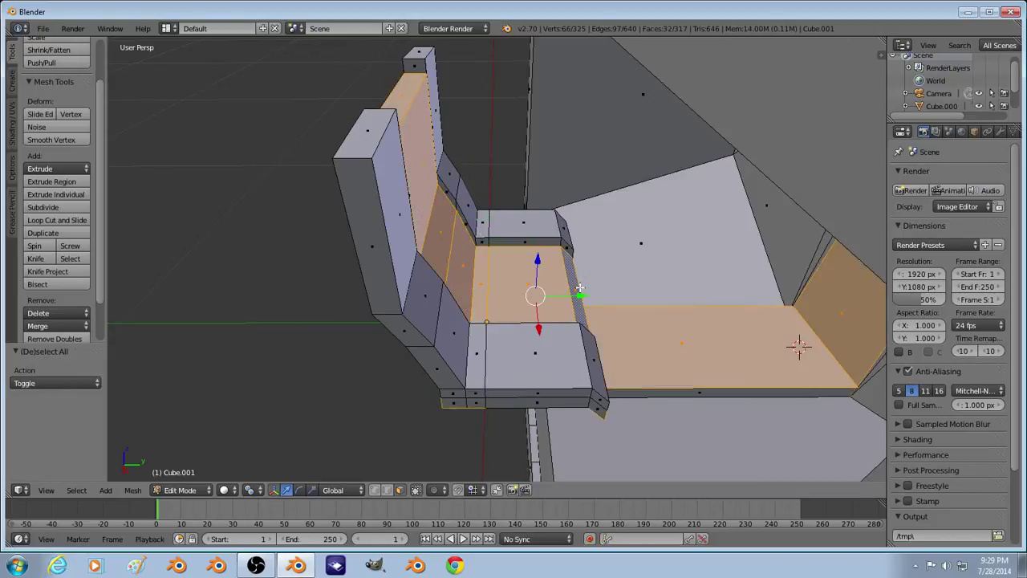
# Step: Extrude the selected middle face loop in place and scale it along X to about 0.659
pyautogui.moveTo(574, 287)
pyautogui.mouseDown(button='middle')
pyautogui.moveTo(607, 227)
pyautogui.moveTo(585, 241)
pyautogui.mouseUp(button='middle')
pyautogui.scroll(-3, 607, 227)
pyautogui.press('z')
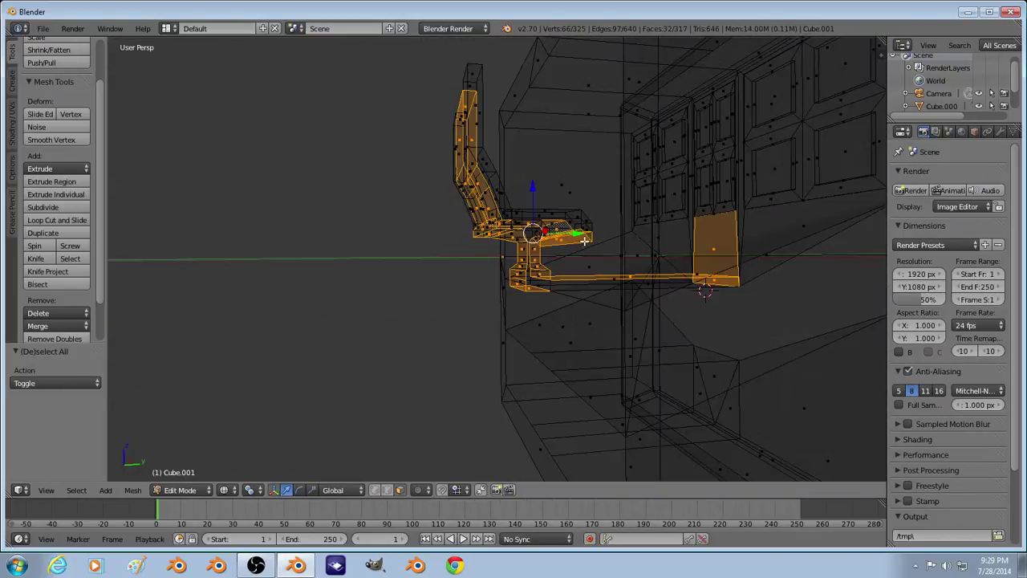
pyautogui.press('z')
pyautogui.press('e')
pyautogui.rightClick(630, 253)
pyautogui.press('s')
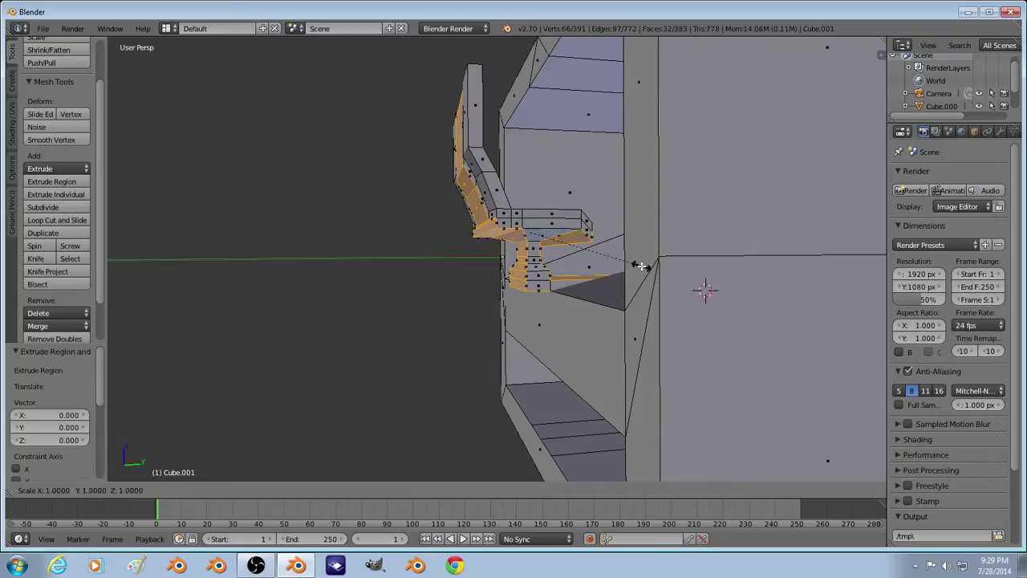
pyautogui.press('x')
pyautogui.click(600, 259)
pyautogui.moveTo(600, 259); pyautogui.dragTo(627, 324, button='middle')
pyautogui.moveTo(542, 276); pyautogui.dragTo(628, 264, button='middle')
pyautogui.press('z')
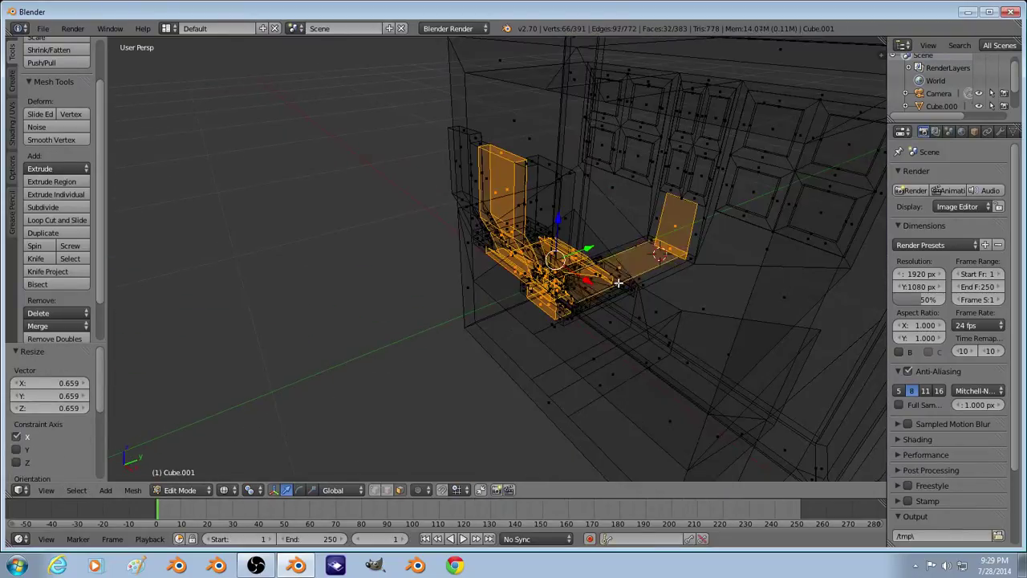
# Step: Remove the shelf and back wall faces from the selected loop and inspect the seat
pyautogui.keyDown('shift'); pyautogui.rightClick(675, 228); pyautogui.keyUp('shift')
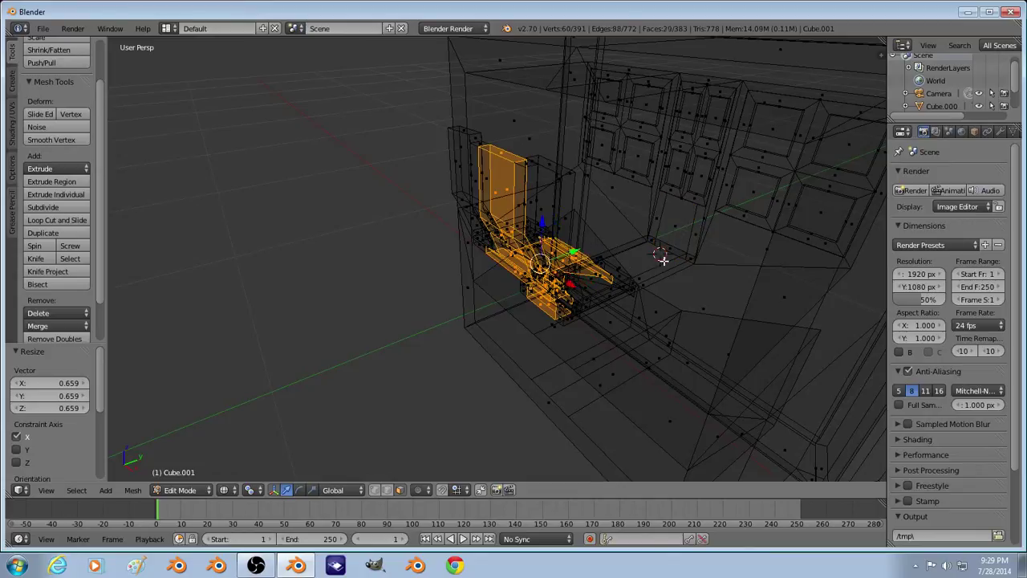
pyautogui.moveTo(663, 259)
pyautogui.mouseDown(button='middle')
pyautogui.moveTo(609, 241)
pyautogui.moveTo(609, 302)
pyautogui.mouseUp(button='middle')
pyautogui.press('z')
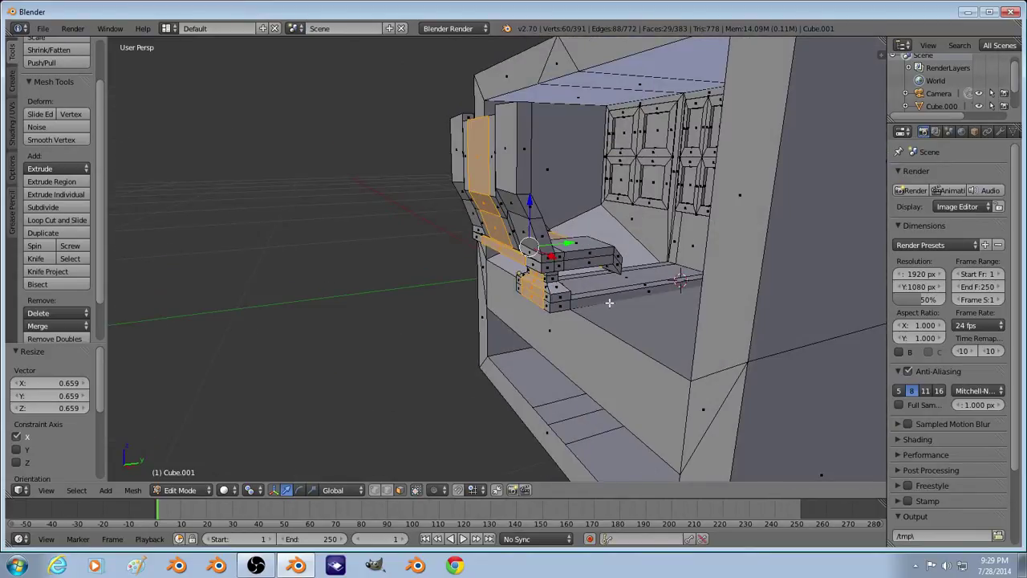
pyautogui.press('Tab')
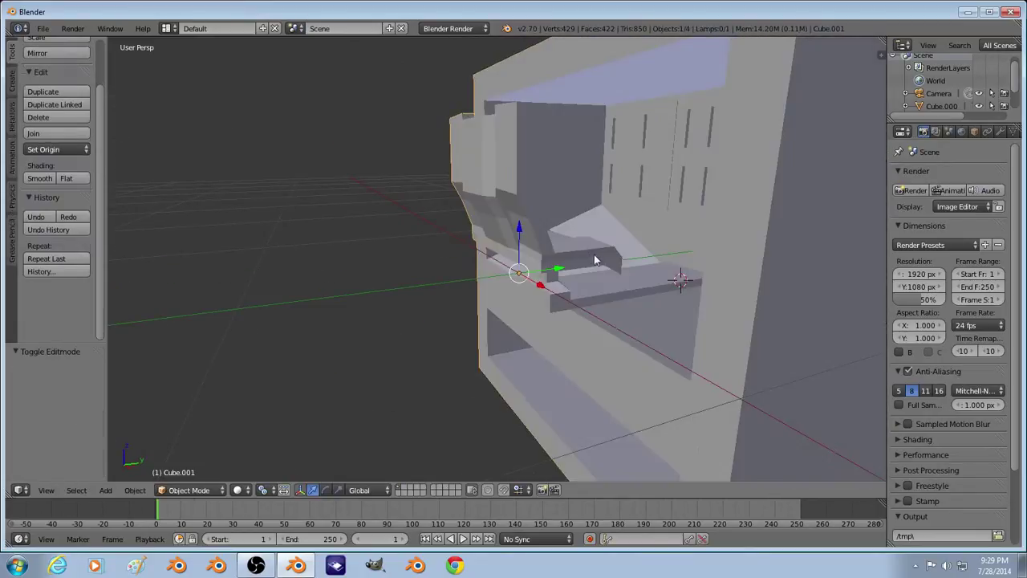
pyautogui.moveTo(594, 260); pyautogui.dragTo(552, 288, button='middle')
pyautogui.press('Tab')
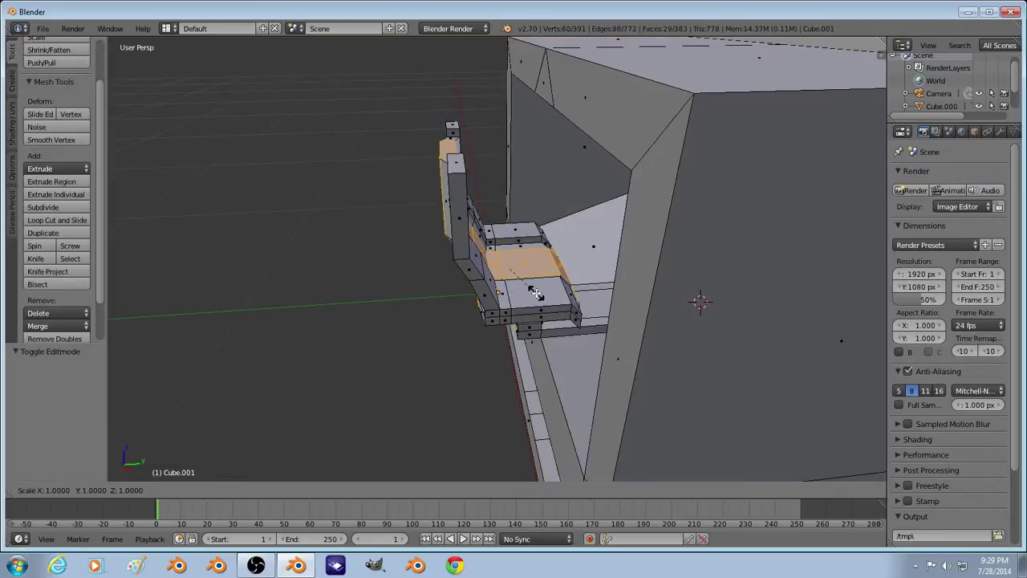
pyautogui.press('s')
pyautogui.press('z')
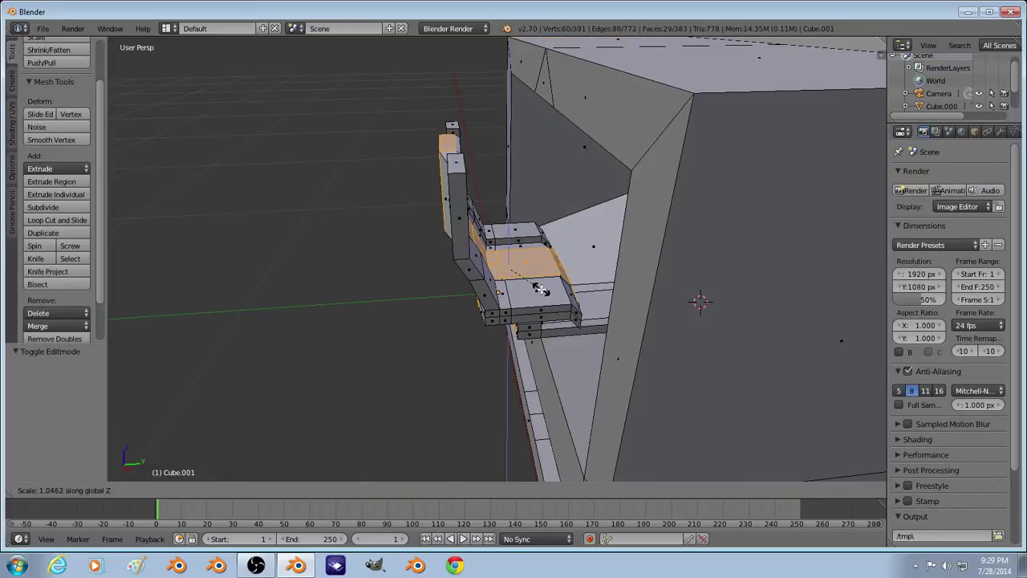
pyautogui.rightClick(541, 291)
# Step: Deselect the lower faces of the seat's base and scale the remaining loop along Y to about 1.152
pyautogui.press('z')
pyautogui.scroll(1, 545, 316)
pyautogui.moveTo(546, 307)
pyautogui.mouseDown(button='middle')
pyautogui.moveTo(548, 278)
pyautogui.moveTo(542, 308)
pyautogui.mouseUp(button='middle')
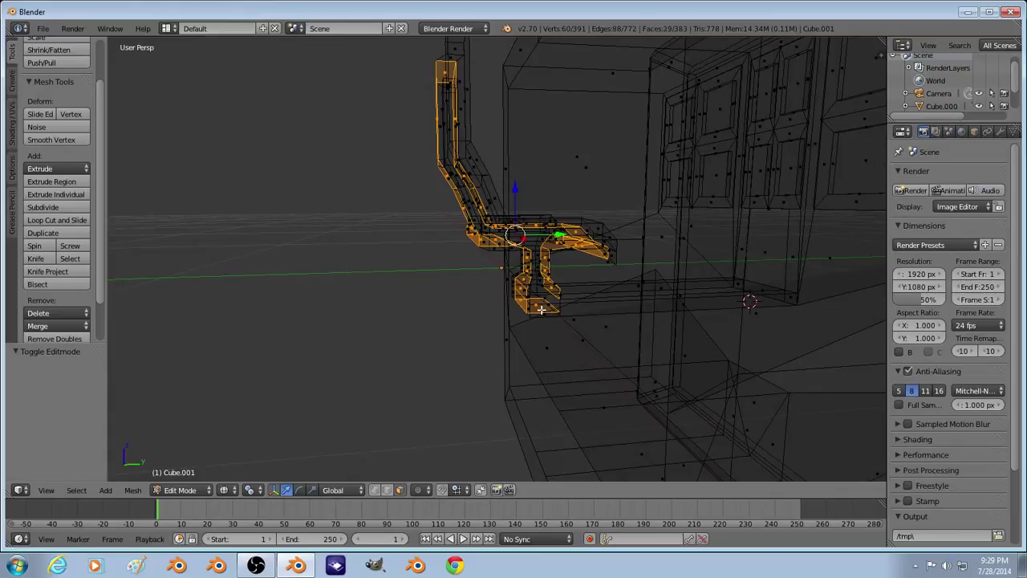
pyautogui.keyDown('shift'); pyautogui.rightClick(541, 308); pyautogui.keyUp('shift')
pyautogui.keyDown('shift'); pyautogui.rightClick(548, 298); pyautogui.keyUp('shift')
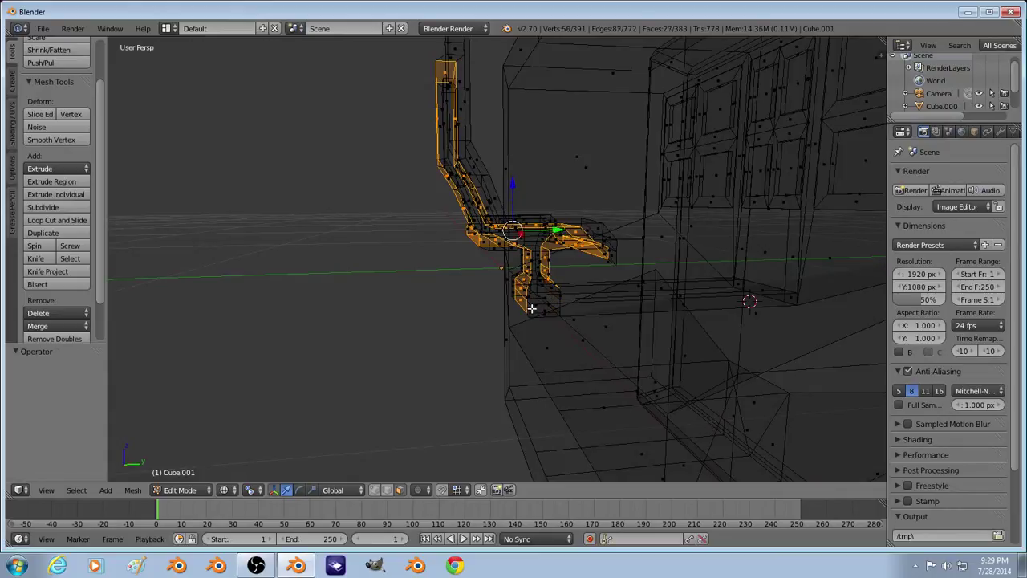
pyautogui.press('s')
pyautogui.press('x')
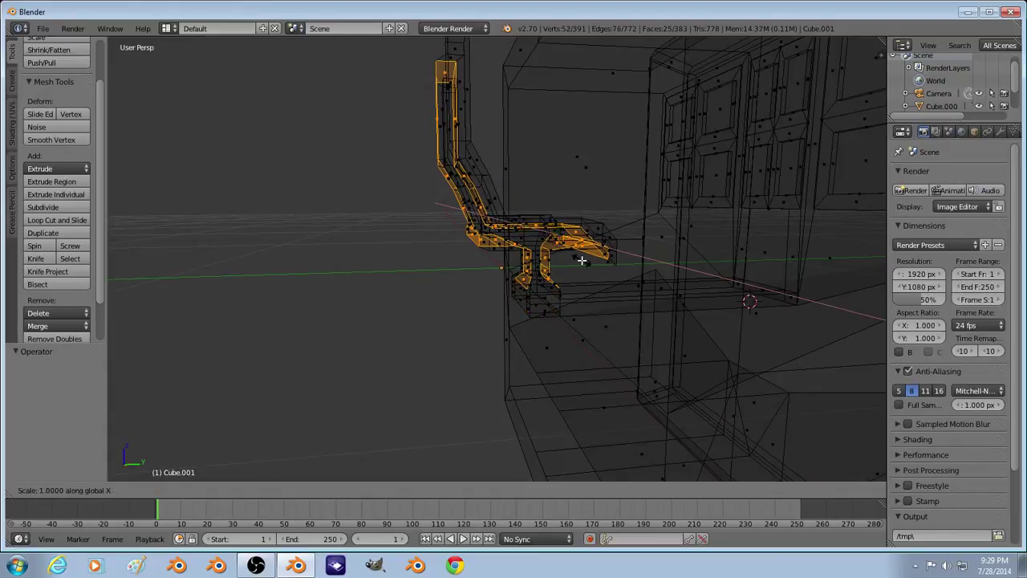
pyautogui.press('y')
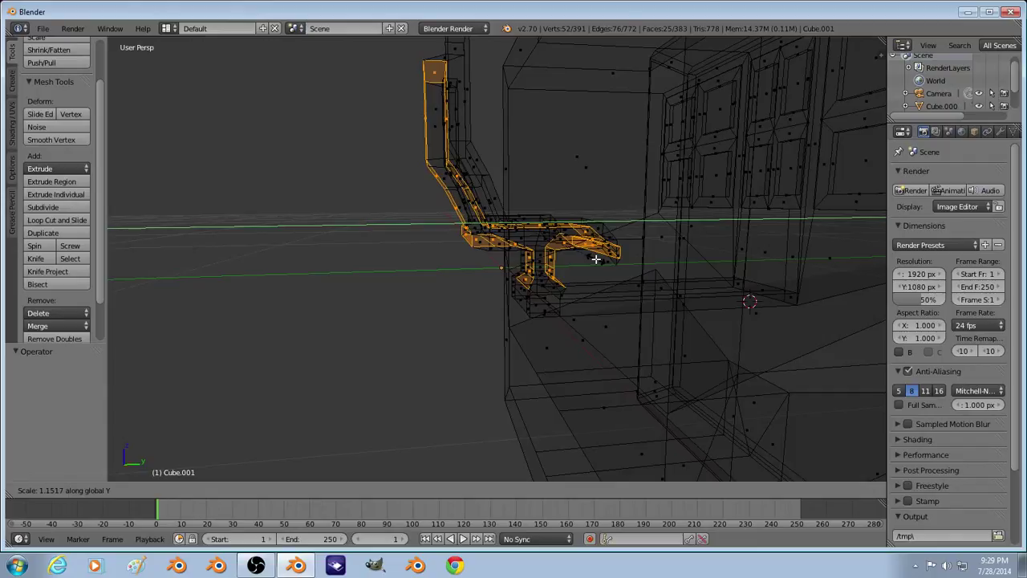
pyautogui.click(595, 259)
# Step: Raise the selected middle loop along Z and inspect the seat's front edge
pyautogui.press('g')
pyautogui.press('z')
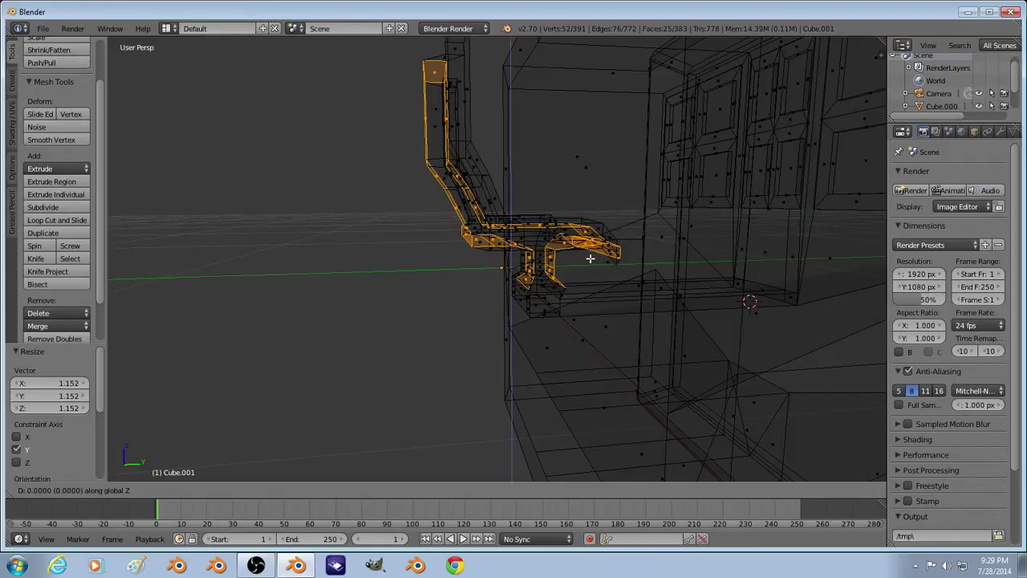
pyautogui.click(594, 221)
pyautogui.press('Tab')
pyautogui.moveTo(592, 218)
pyautogui.mouseDown(button='middle')
pyautogui.moveTo(528, 283)
pyautogui.moveTo(477, 259)
pyautogui.mouseUp(button='middle')
pyautogui.press('z')
pyautogui.scroll(2, 477, 262)
pyautogui.scroll(2, 480, 266)
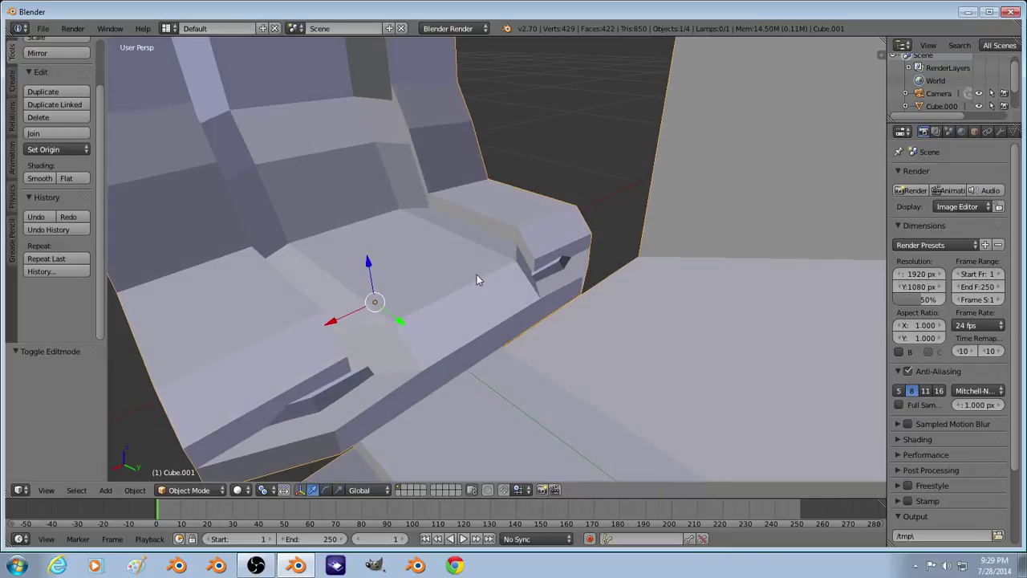
pyautogui.scroll(-2, 474, 272)
# Step: Select the front faces of the backrest's two upper side sections and extrude them forward by about 0.019
pyautogui.press('Tab')
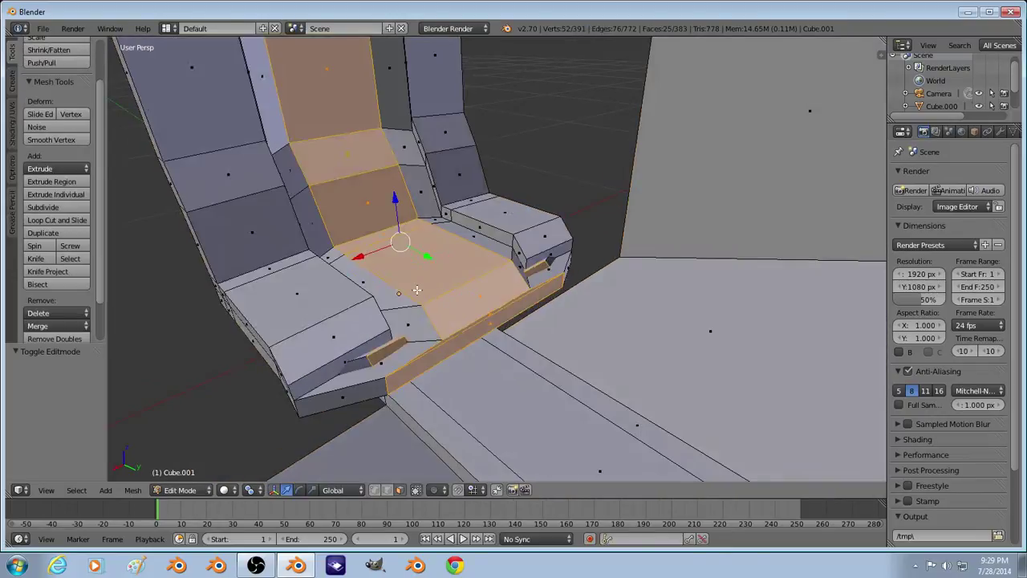
pyautogui.moveTo(463, 283); pyautogui.dragTo(423, 299, button='middle')
pyautogui.rightClick(285, 141)
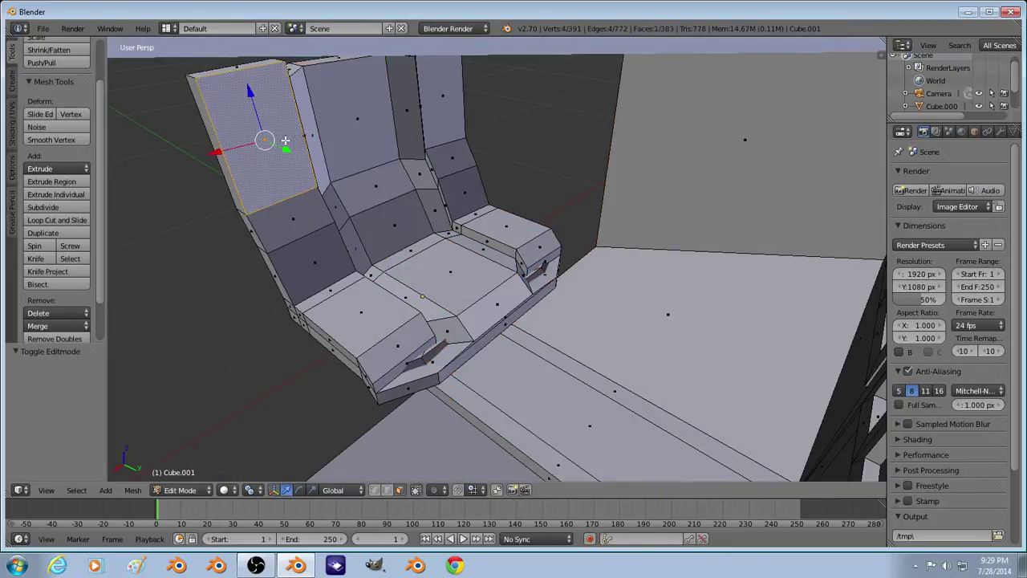
pyautogui.keyDown('shift'); pyautogui.rightClick(461, 96); pyautogui.keyUp('shift')
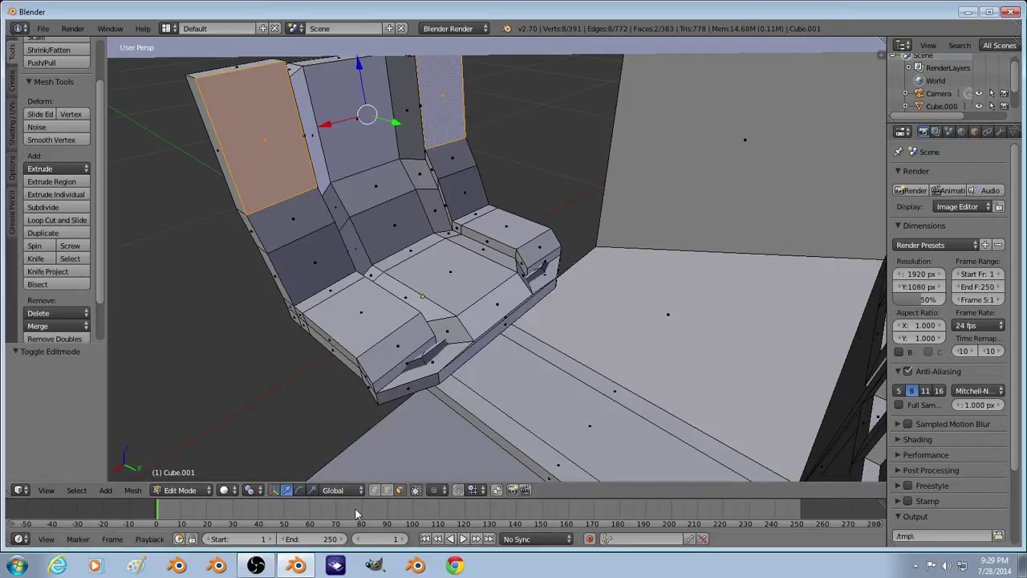
pyautogui.press('e')
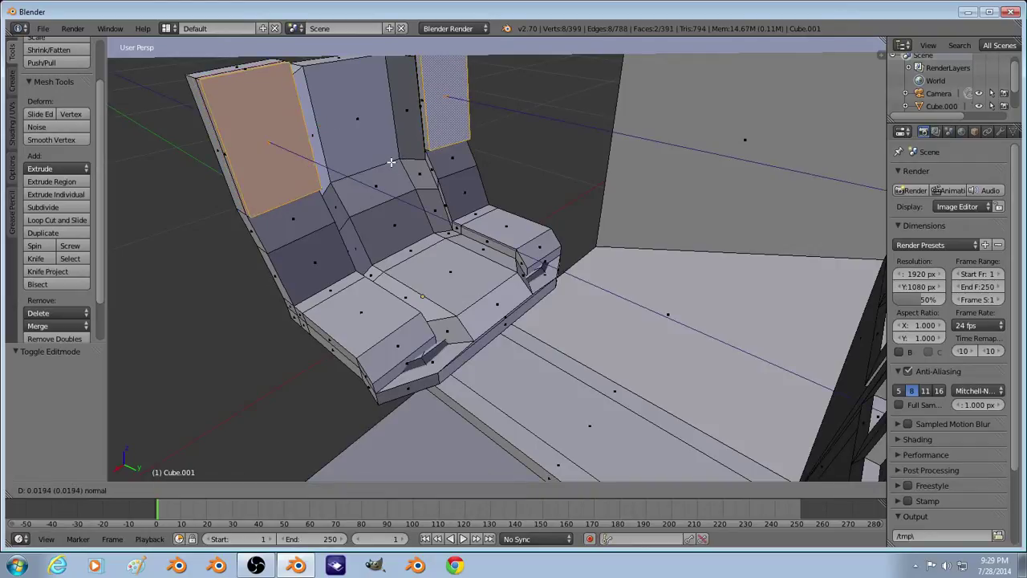
pyautogui.click(268, 136)
# Step: Select the outer vertical edges of the two extruded backrest pads and move them forward to angle the side bolsters
pyautogui.click(385, 490)
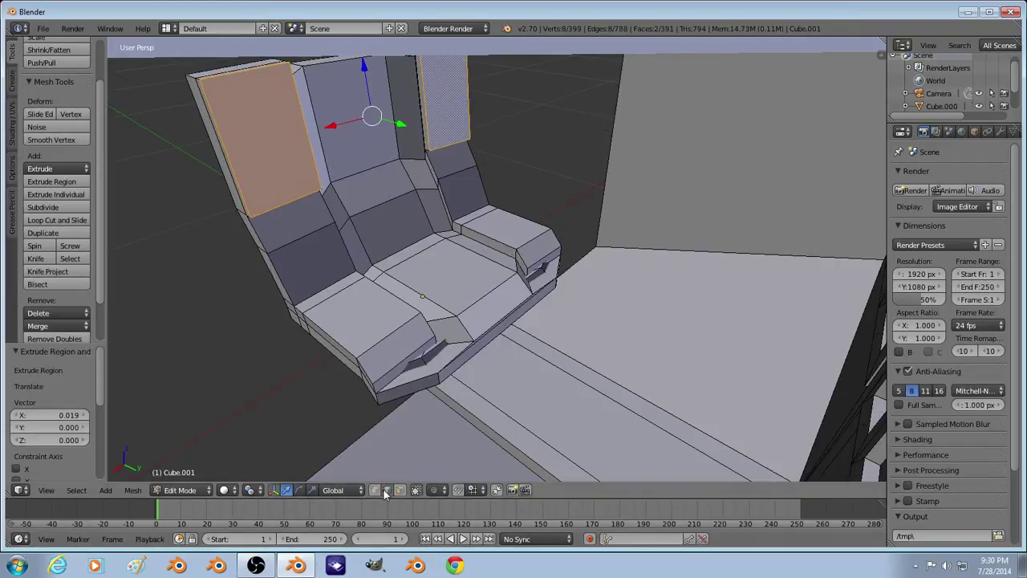
pyautogui.rightClick(230, 150)
pyautogui.keyDown('shift'); pyautogui.rightClick(460, 105); pyautogui.keyUp('shift')
pyautogui.press('g')
pyautogui.press('x')
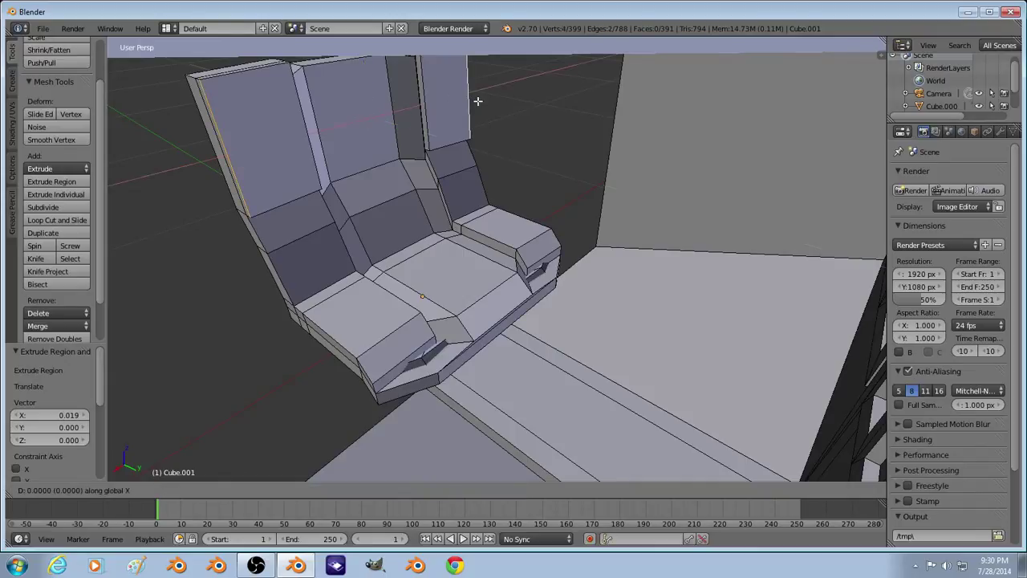
pyautogui.click(492, 115)
pyautogui.press('Tab')
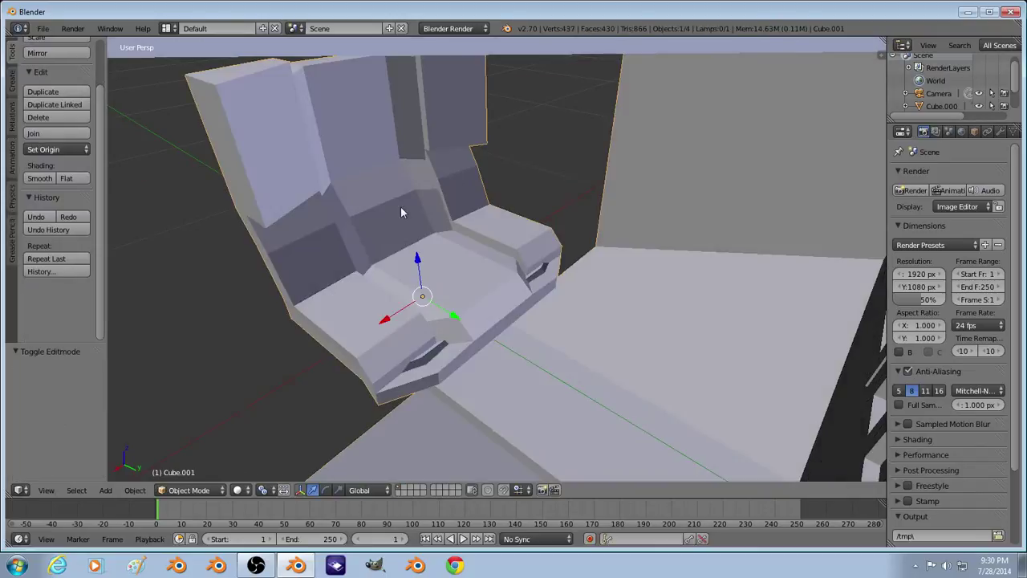
# Step: Extrude the body's large outer back face outward by about 0.658 and scale the end face to about 0.66
pyautogui.moveTo(400, 207); pyautogui.dragTo(459, 216, button='middle')
pyautogui.scroll(-7, 459, 216)
pyautogui.moveTo(572, 313); pyautogui.dragTo(626, 311, button='middle')
pyautogui.moveTo(369, 296); pyautogui.dragTo(477, 346, button='middle')
pyautogui.press('Tab')
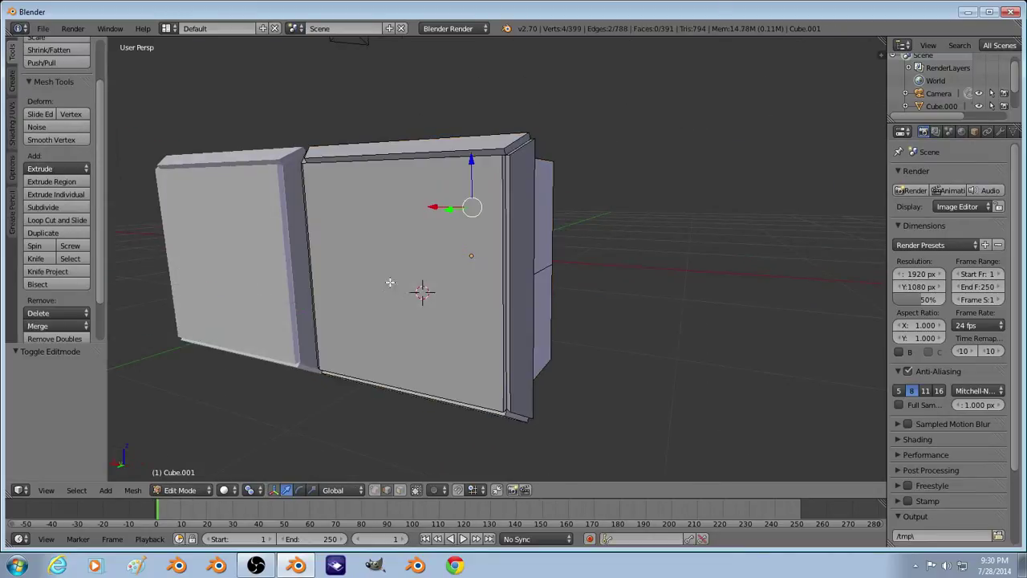
pyautogui.rightClick(420, 286)
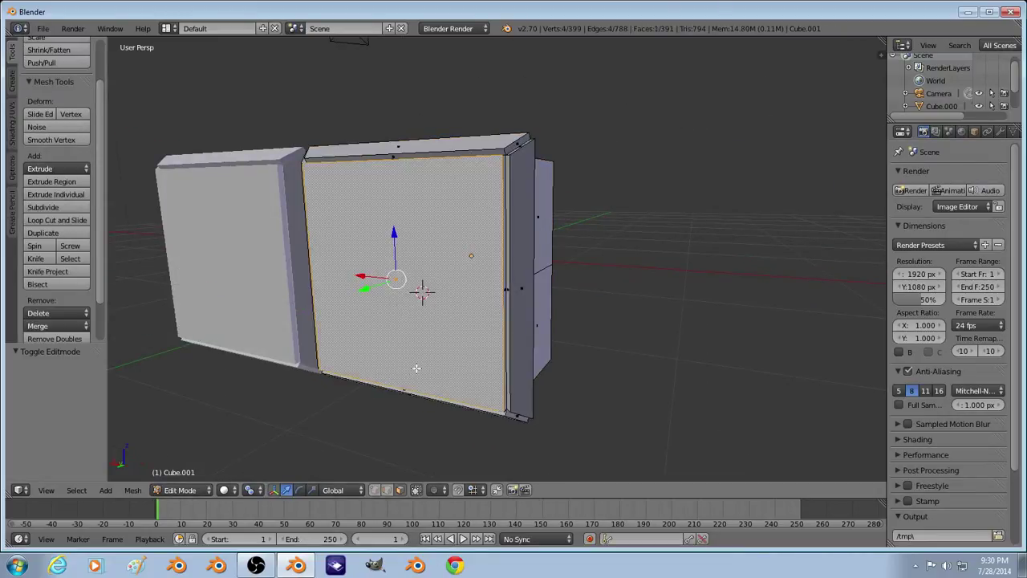
pyautogui.press('z')
pyautogui.moveTo(401, 292); pyautogui.dragTo(458, 361, button='middle')
pyautogui.press('e')
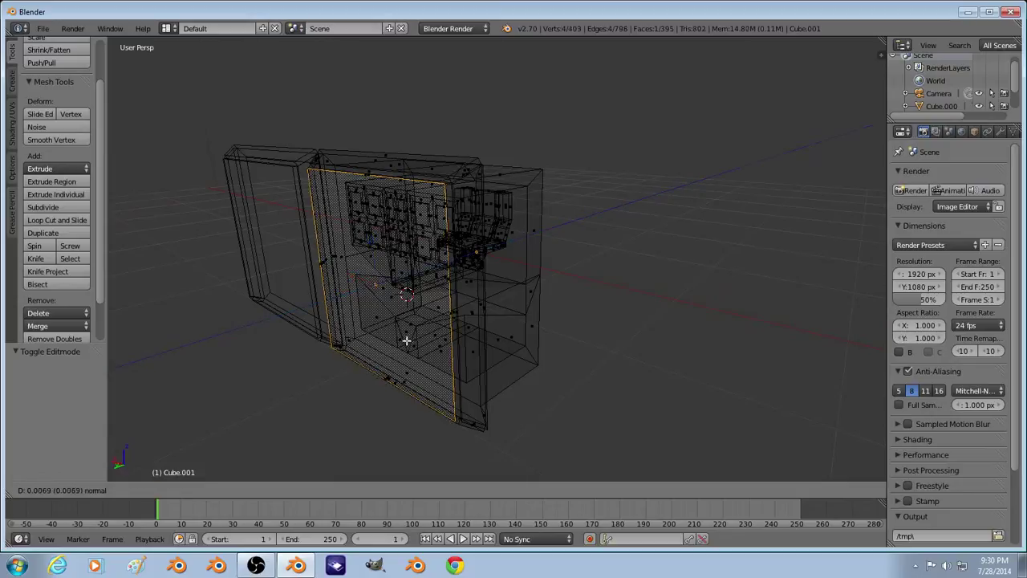
pyautogui.click(361, 353)
pyautogui.press('s')
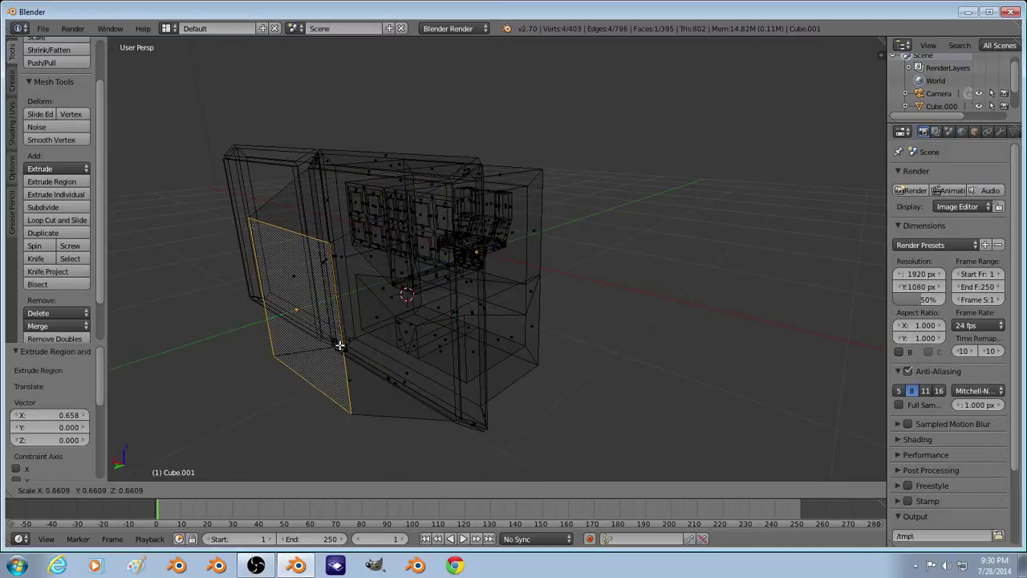
pyautogui.click(338, 344)
# Step: Extrude the tapered section's end face outward by about 0.372 and scale it down slightly
pyautogui.press('e')
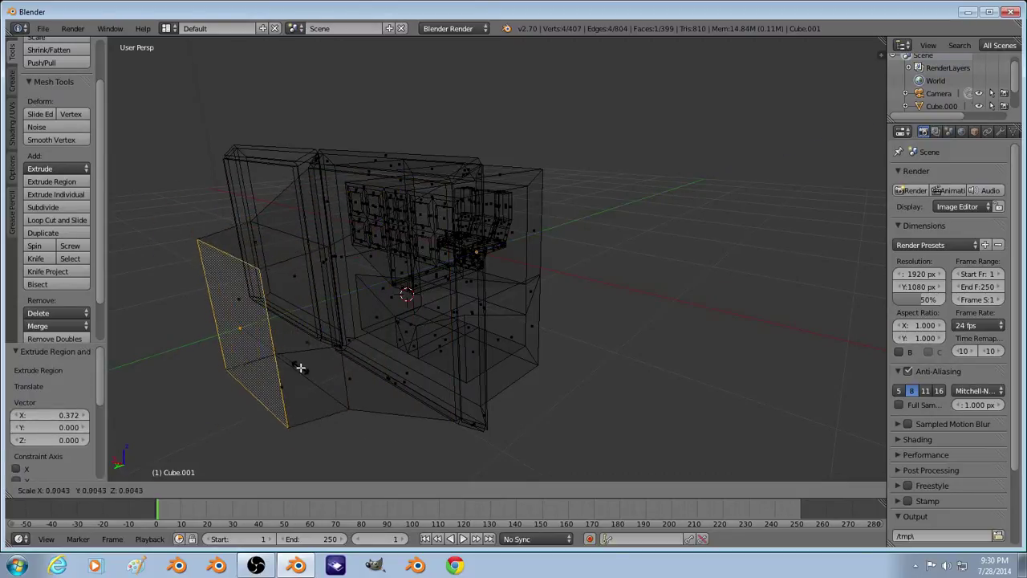
pyautogui.click(285, 422)
pyautogui.press('Tab')
pyautogui.press('z')
pyautogui.press('Tab')
# Step: Select the tapered rear section's eight side faces, extrude them individually with an offset of about -0.038, and scale them
pyautogui.rightClick(426, 302)
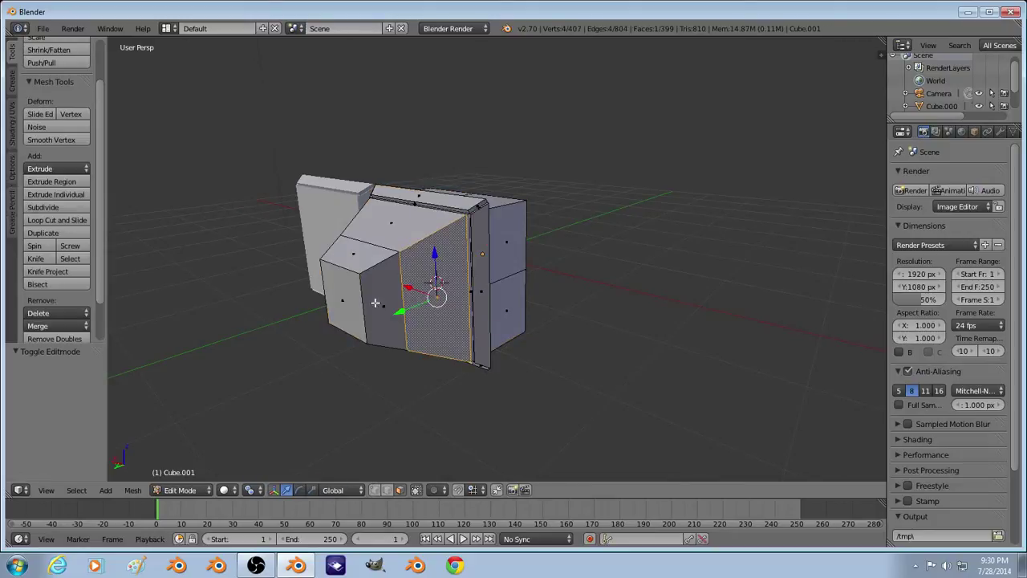
pyautogui.keyDown('shift'); pyautogui.rightClick(379, 308); pyautogui.keyUp('shift')
pyautogui.moveTo(380, 337); pyautogui.dragTo(468, 353, button='middle')
pyautogui.keyDown('shift'); pyautogui.rightClick(485, 337); pyautogui.keyUp('shift')
pyautogui.keyDown('shift'); pyautogui.rightClick(467, 311); pyautogui.keyUp('shift')
pyautogui.keyDown('shift'); pyautogui.rightClick(496, 246); pyautogui.keyUp('shift')
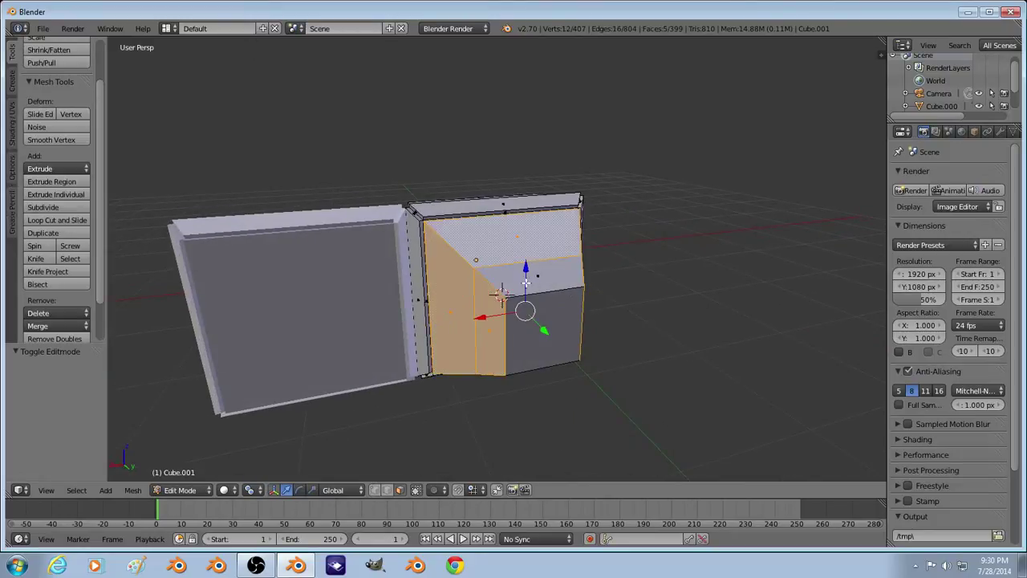
pyautogui.keyDown('shift'); pyautogui.rightClick(533, 278); pyautogui.keyUp('shift')
pyautogui.moveTo(514, 328); pyautogui.dragTo(511, 232, button='middle')
pyautogui.keyDown('shift'); pyautogui.rightClick(529, 225); pyautogui.keyUp('shift')
pyautogui.keyDown('shift'); pyautogui.rightClick(543, 173); pyautogui.keyUp('shift')
pyautogui.moveTo(542, 173); pyautogui.dragTo(543, 225, button='middle')
pyautogui.click(69, 194)
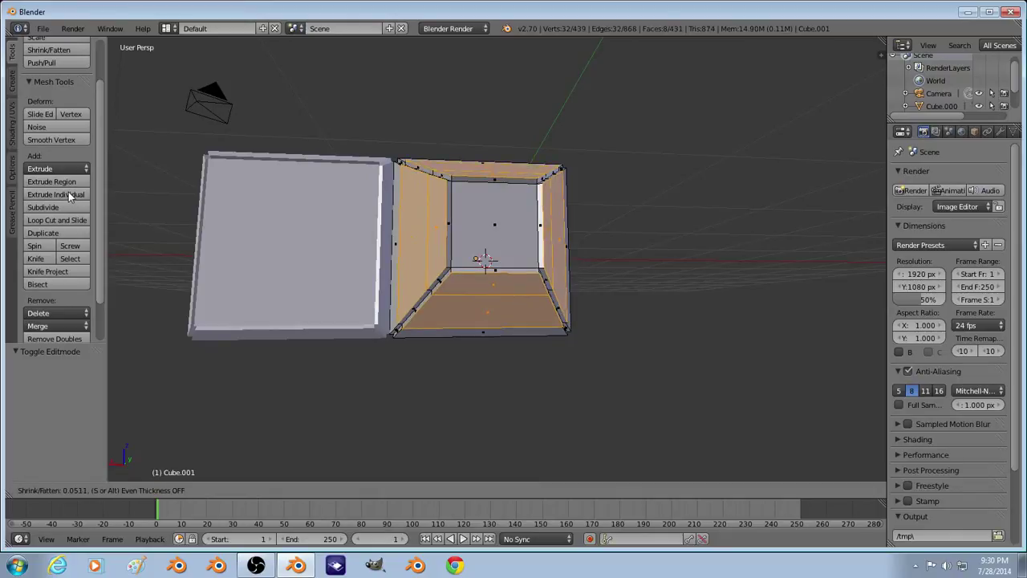
pyautogui.click(71, 195)
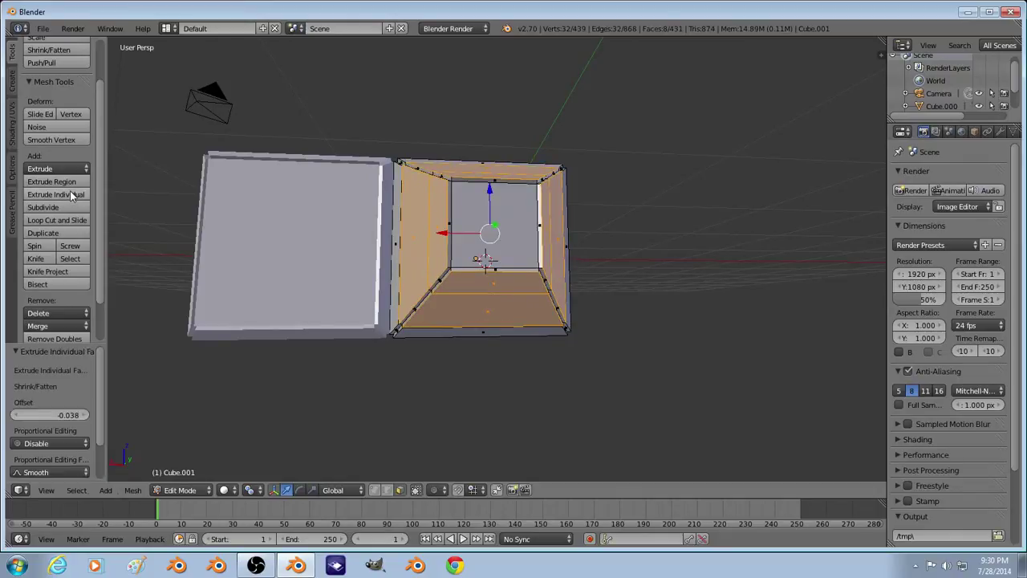
pyautogui.press('s')
pyautogui.click(456, 411)
# Step: Select all the front rim faces surrounding the body's two open compartments
pyautogui.press('Tab')
pyautogui.moveTo(476, 305); pyautogui.dragTo(387, 361, button='middle')
pyautogui.press('a')
pyautogui.rightClick(463, 290)
pyautogui.moveTo(463, 291); pyautogui.dragTo(439, 337, button='middle')
pyautogui.press('Tab')
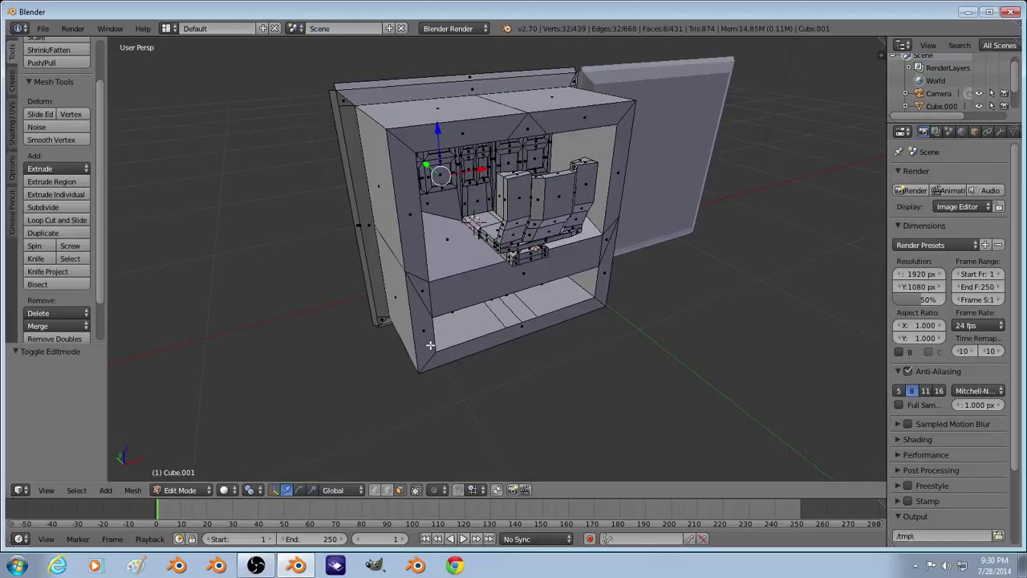
pyautogui.rightClick(431, 345)
pyautogui.keyDown('shift'); pyautogui.rightClick(604, 278); pyautogui.keyUp('shift')
pyautogui.keyDown('shift'); pyautogui.rightClick(415, 254); pyautogui.keyUp('shift')
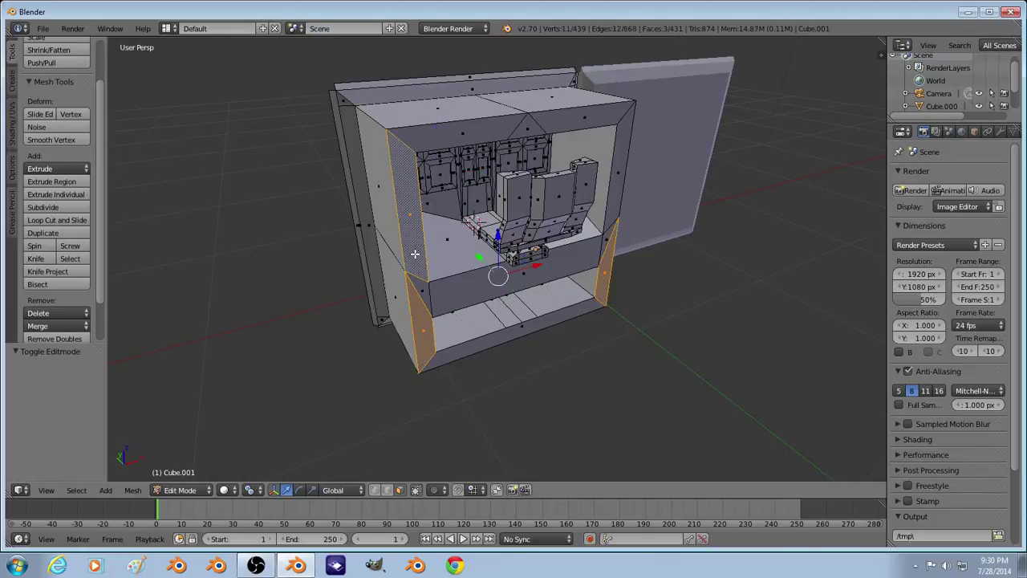
pyautogui.keyDown('shift'); pyautogui.rightClick(455, 144); pyautogui.keyUp('shift')
pyautogui.keyDown('shift'); pyautogui.rightClick(537, 133); pyautogui.keyUp('shift')
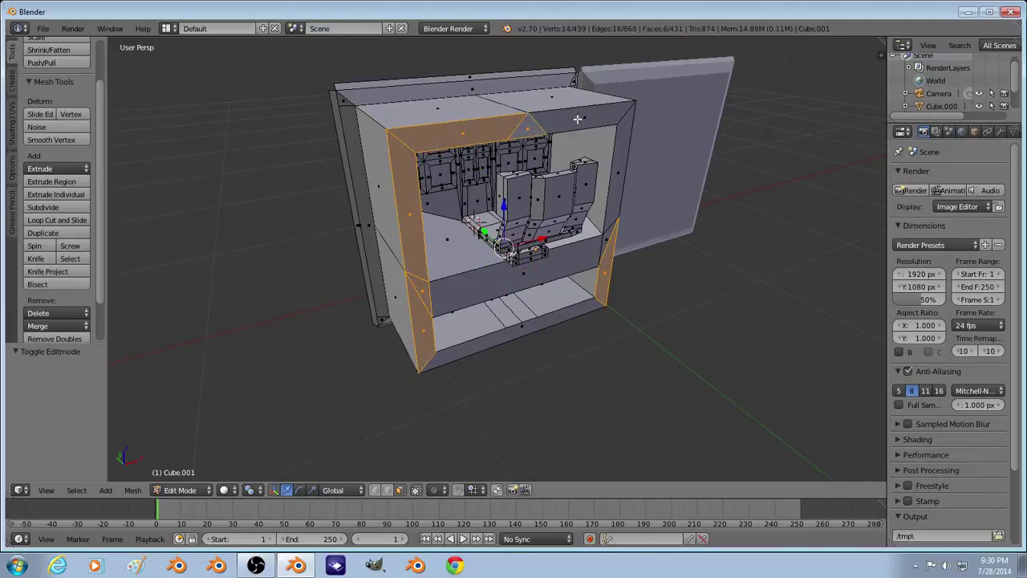
pyautogui.keyDown('shift'); pyautogui.rightClick(577, 118); pyautogui.keyUp('shift')
pyautogui.keyDown('shift'); pyautogui.rightClick(615, 151); pyautogui.keyUp('shift')
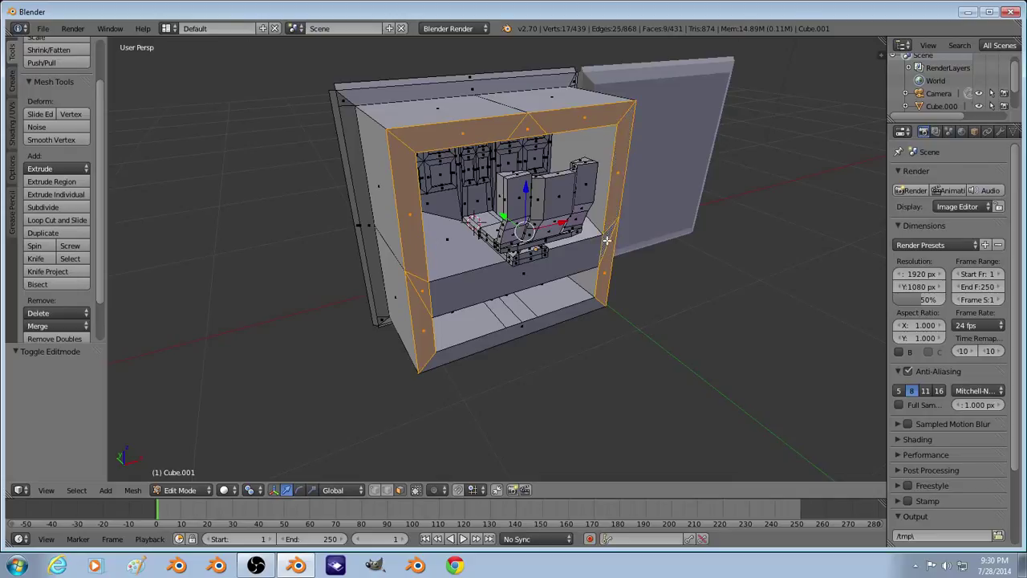
pyautogui.keyDown('shift'); pyautogui.rightClick(554, 319); pyautogui.keyUp('shift')
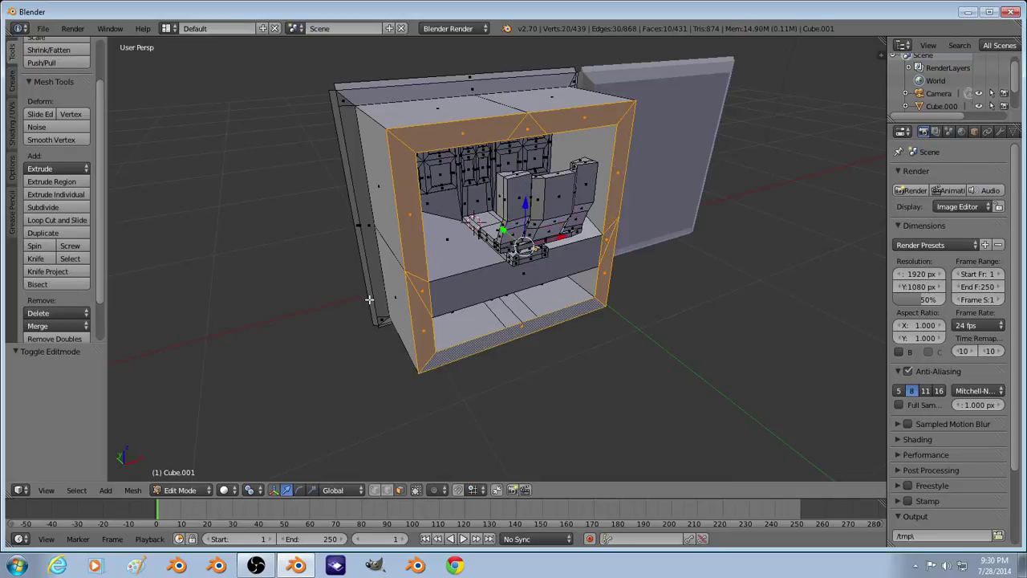
# Step: Try subdividing the selected front rim faces with 1 cut and smoothing their vertices, and undo both changes
pyautogui.click(43, 207)
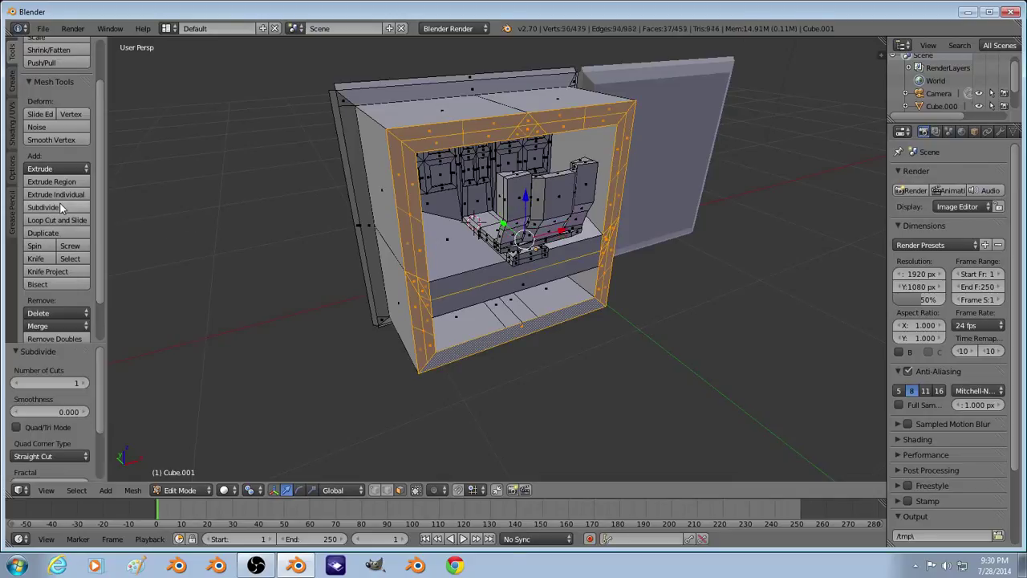
pyautogui.click(55, 139)
pyautogui.hotkey('ctrl', 'z')
pyautogui.hotkey('ctrl', 'z')
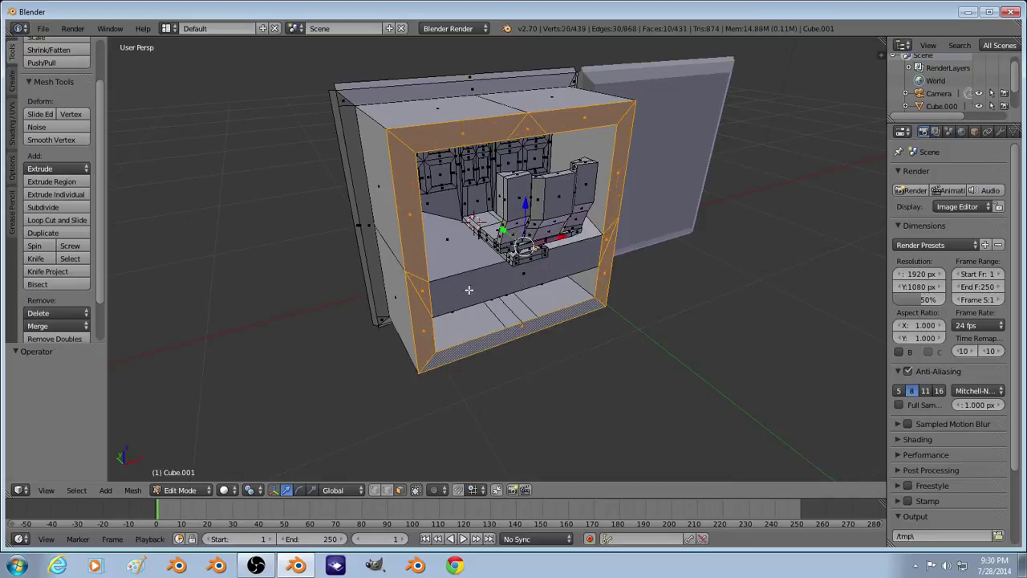
# Step: Extrude the front rim faces individually, scale them to 0, and merge the duplicate vertices
pyautogui.click(55, 194)
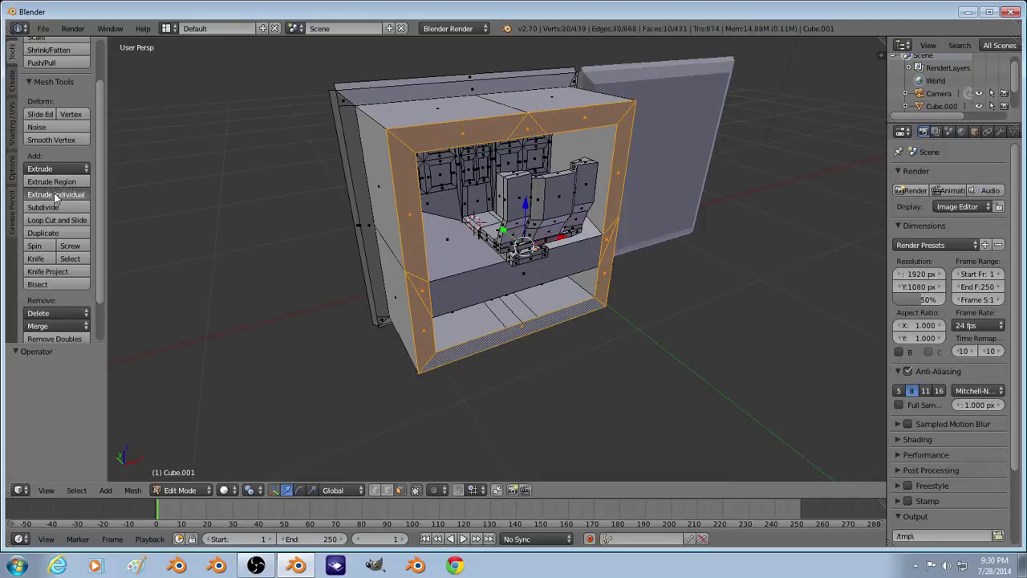
pyautogui.press('s')
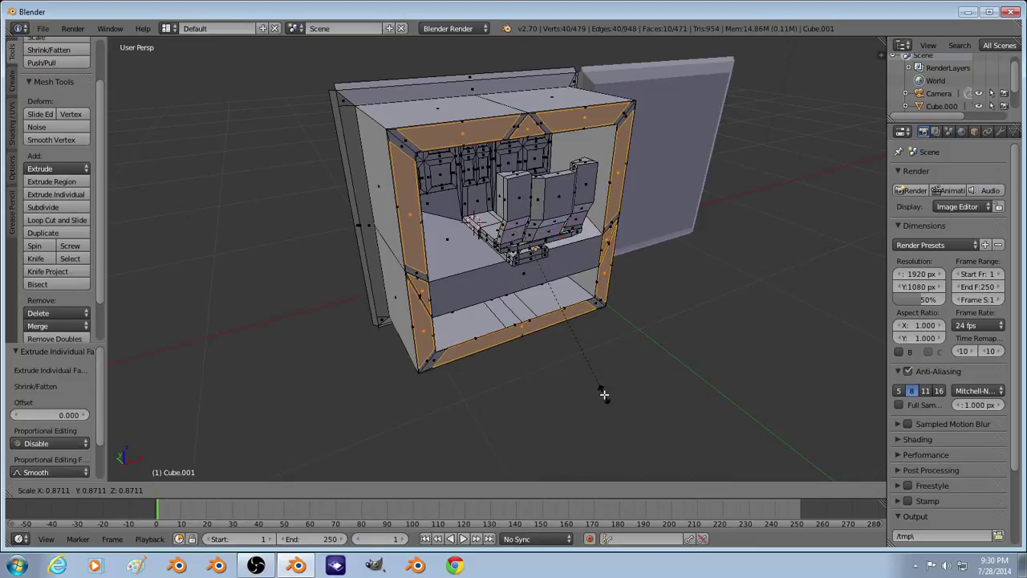
pyautogui.press('0')
pyautogui.press('Return')
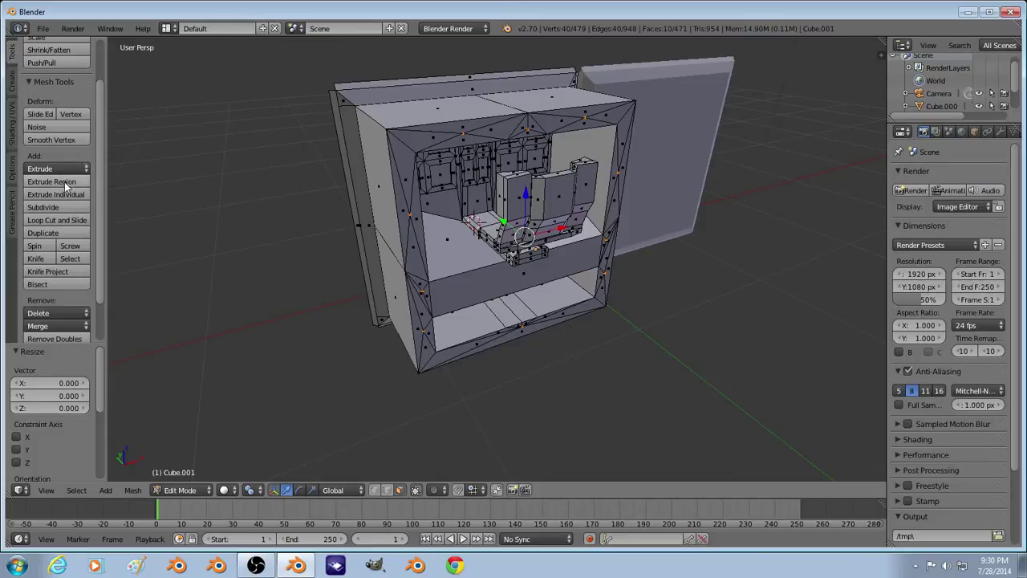
pyautogui.click(55, 338)
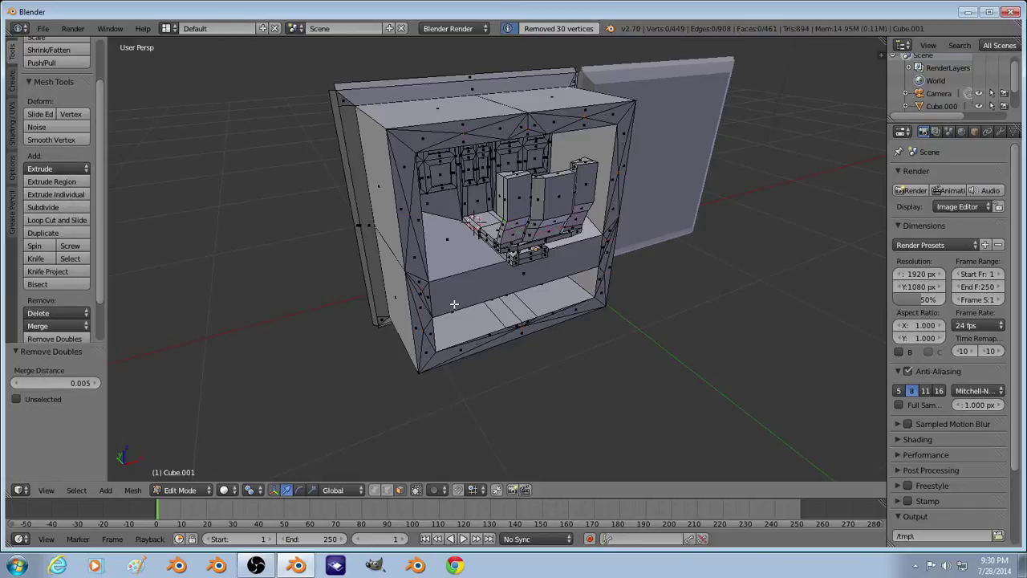
# Step: Select all the triangular faces around the body's front rim and extrude them individually with zero offset
pyautogui.rightClick(425, 351)
pyautogui.keyDown('shift'); pyautogui.rightClick(430, 335); pyautogui.keyUp('shift')
pyautogui.keyDown('shift'); pyautogui.rightClick(418, 327); pyautogui.keyUp('shift')
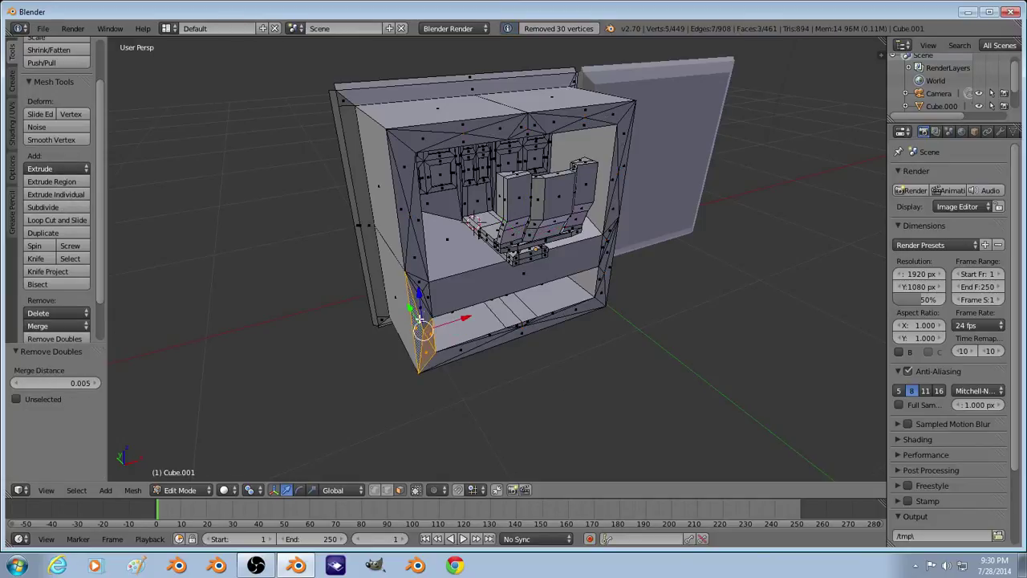
pyautogui.keyDown('shift'); pyautogui.rightClick(424, 299); pyautogui.keyUp('shift')
pyautogui.keyDown('shift'); pyautogui.rightClick(423, 294); pyautogui.keyUp('shift')
pyautogui.keyDown('shift'); pyautogui.rightClick(422, 283); pyautogui.keyUp('shift')
pyautogui.keyDown('shift'); pyautogui.rightClick(418, 269); pyautogui.keyUp('shift')
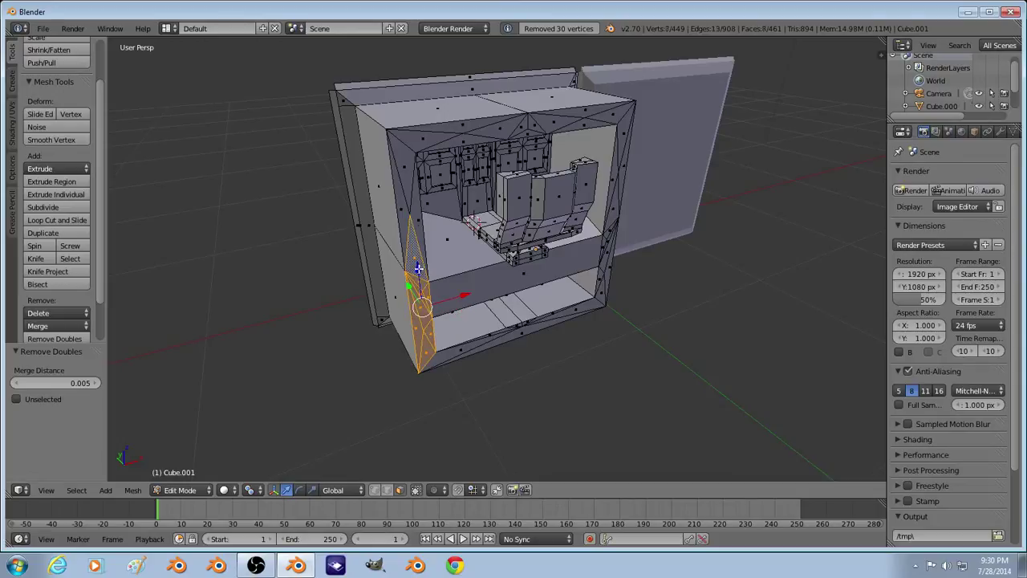
pyautogui.keyDown('shift'); pyautogui.rightClick(418, 226); pyautogui.keyUp('shift')
pyautogui.keyDown('shift'); pyautogui.rightClick(403, 213); pyautogui.keyUp('shift')
pyautogui.keyDown('shift'); pyautogui.rightClick(410, 179); pyautogui.keyUp('shift')
pyautogui.keyDown('shift'); pyautogui.rightClick(432, 130); pyautogui.keyUp('shift')
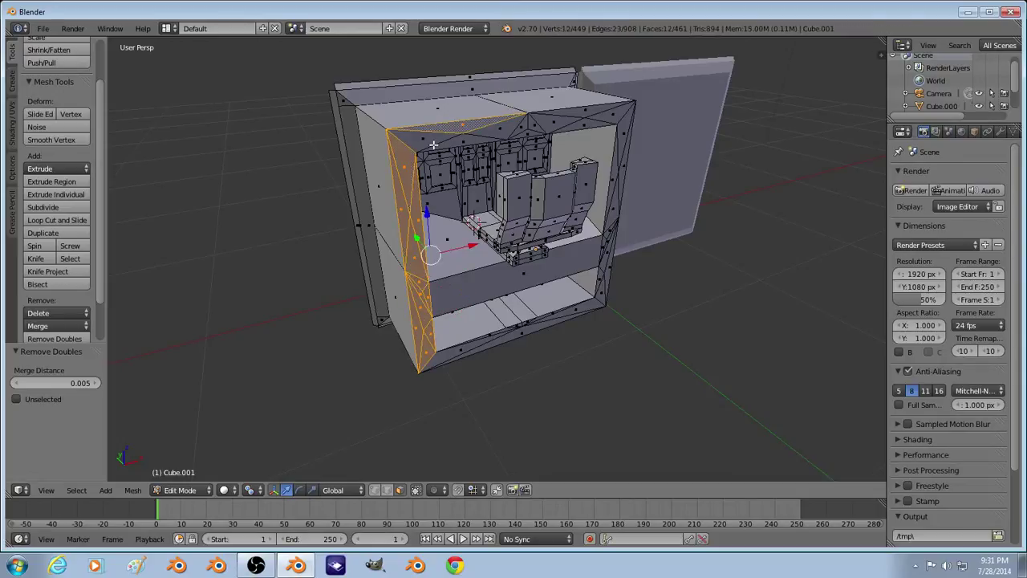
pyautogui.keyDown('shift'); pyautogui.rightClick(434, 144); pyautogui.keyUp('shift')
pyautogui.keyDown('shift'); pyautogui.rightClick(475, 137); pyautogui.keyUp('shift')
pyautogui.keyDown('shift'); pyautogui.rightClick(505, 127); pyautogui.keyUp('shift')
pyautogui.keyDown('shift'); pyautogui.rightClick(526, 130); pyautogui.keyUp('shift')
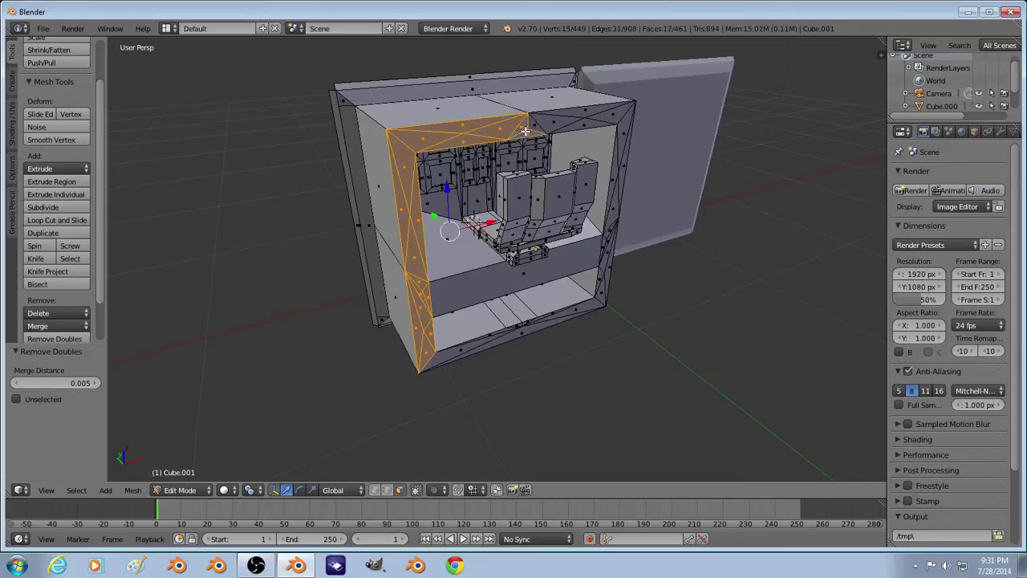
pyautogui.keyDown('shift'); pyautogui.rightClick(562, 125); pyautogui.keyUp('shift')
pyautogui.keyDown('shift'); pyautogui.rightClick(576, 110); pyautogui.keyUp('shift')
pyautogui.keyDown('shift'); pyautogui.rightClick(589, 123); pyautogui.keyUp('shift')
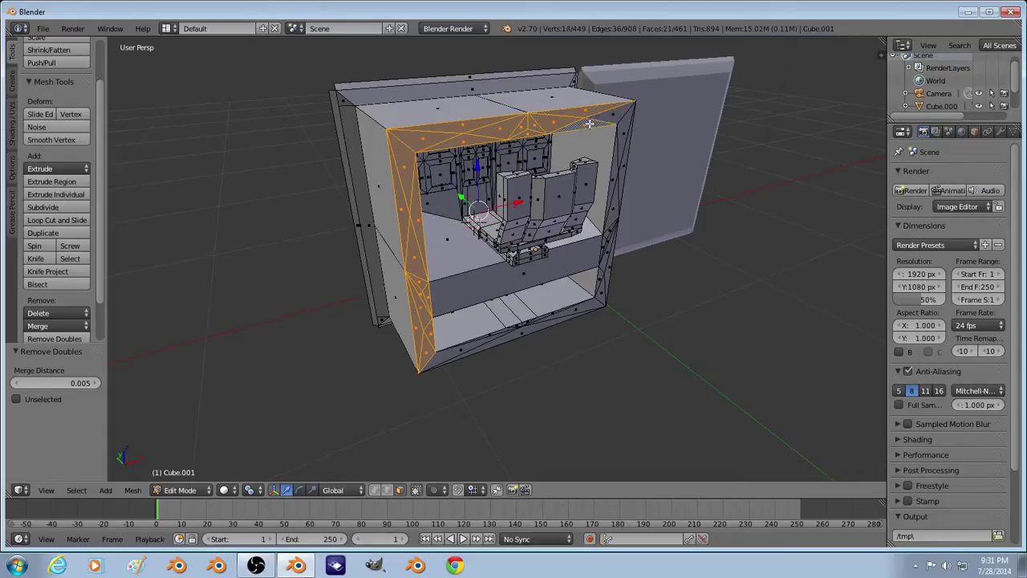
pyautogui.keyDown('shift'); pyautogui.rightClick(624, 135); pyautogui.keyUp('shift')
pyautogui.keyDown('shift'); pyautogui.rightClick(626, 156); pyautogui.keyUp('shift')
pyautogui.keyDown('shift'); pyautogui.rightClick(614, 170); pyautogui.keyUp('shift')
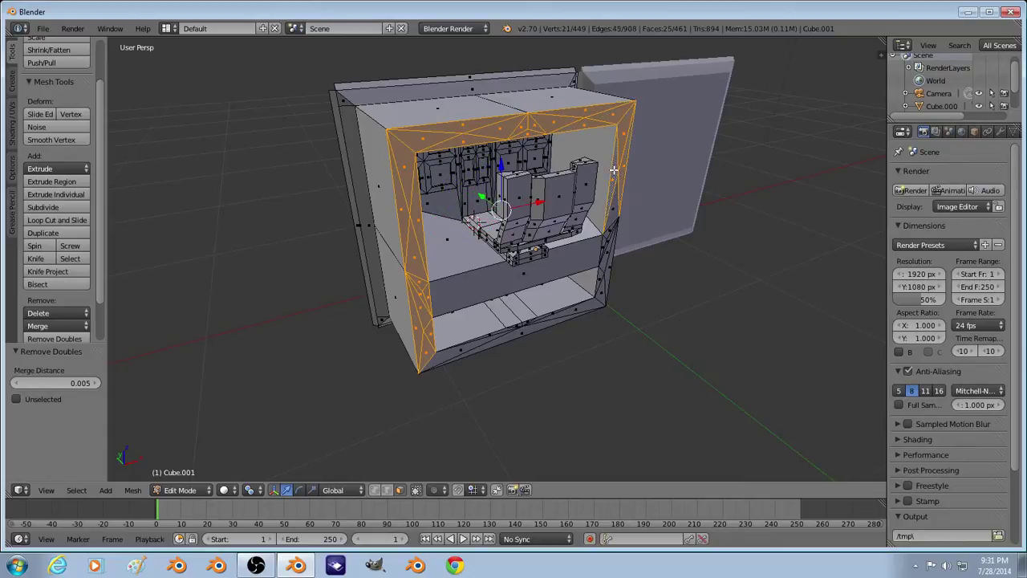
pyautogui.moveTo(620, 278); pyautogui.dragTo(569, 273, button='middle')
pyautogui.scroll(3, 569, 272)
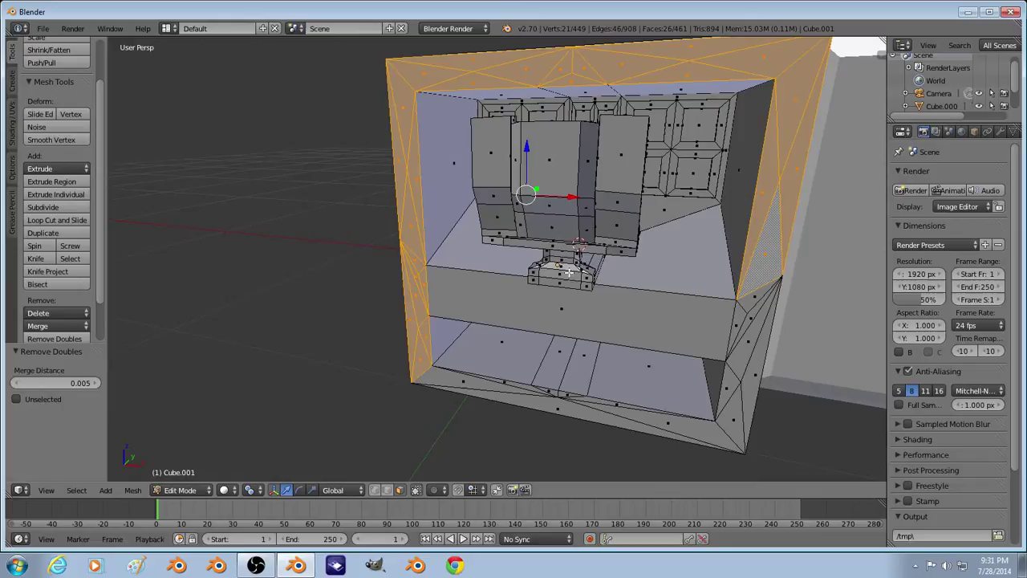
pyautogui.keyDown('shift'); pyautogui.rightClick(738, 305); pyautogui.keyUp('shift')
pyautogui.keyDown('shift'); pyautogui.rightClick(753, 332); pyautogui.keyUp('shift')
pyautogui.keyDown('shift'); pyautogui.rightClick(754, 357); pyautogui.keyUp('shift')
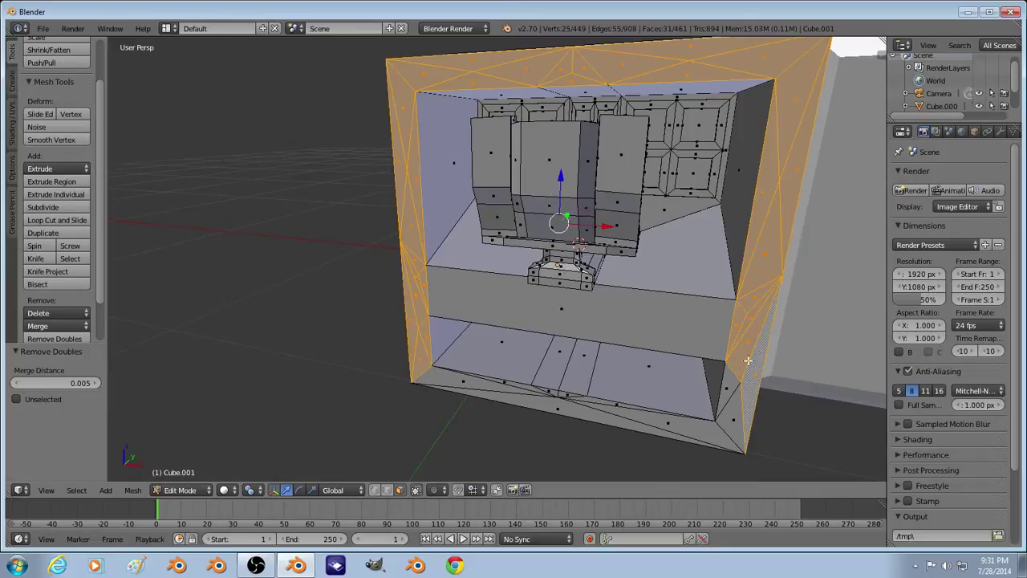
pyautogui.keyDown('shift'); pyautogui.rightClick(731, 383); pyautogui.keyUp('shift')
pyautogui.keyDown('shift'); pyautogui.rightClick(734, 411); pyautogui.keyUp('shift')
pyautogui.keyDown('shift'); pyautogui.rightClick(707, 434); pyautogui.keyUp('shift')
pyautogui.keyDown('shift'); pyautogui.rightClick(614, 417); pyautogui.keyUp('shift')
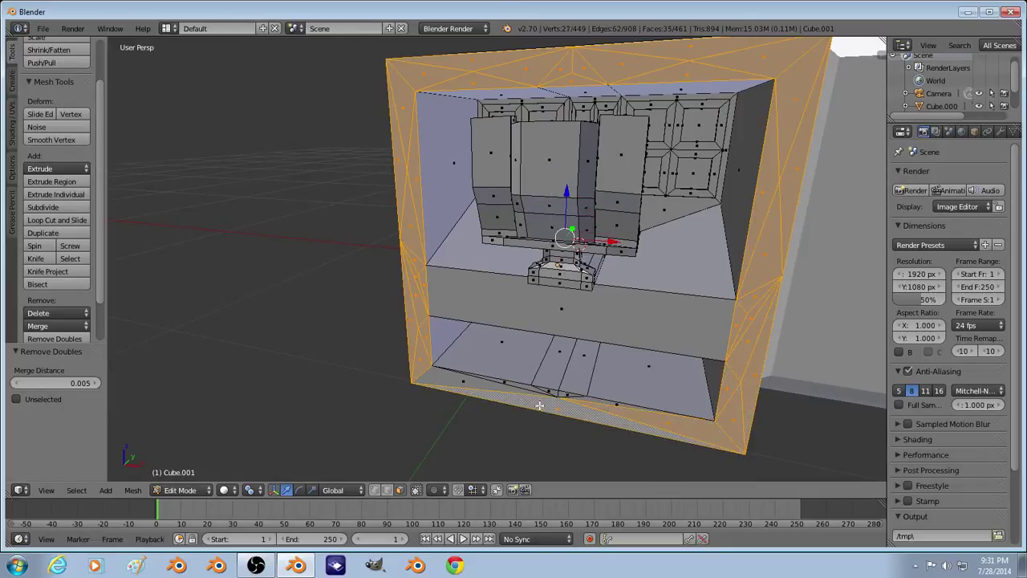
pyautogui.keyDown('shift'); pyautogui.rightClick(495, 385); pyautogui.keyUp('shift')
pyautogui.keyDown('shift'); pyautogui.rightClick(513, 386); pyautogui.keyUp('shift')
pyautogui.keyDown('shift'); pyautogui.rightClick(545, 391); pyautogui.keyUp('shift')
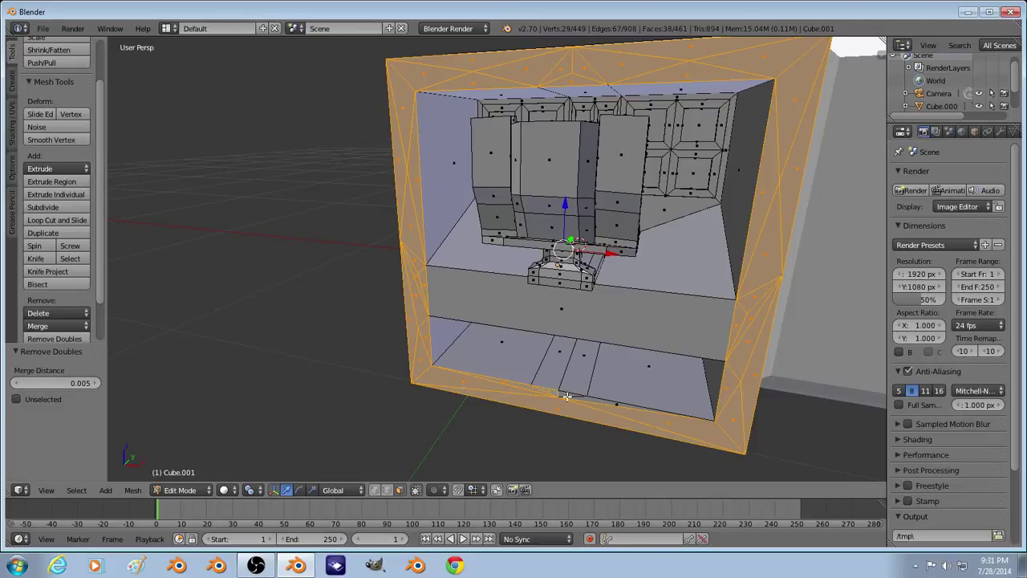
pyautogui.keyDown('shift'); pyautogui.rightClick(566, 394); pyautogui.keyUp('shift')
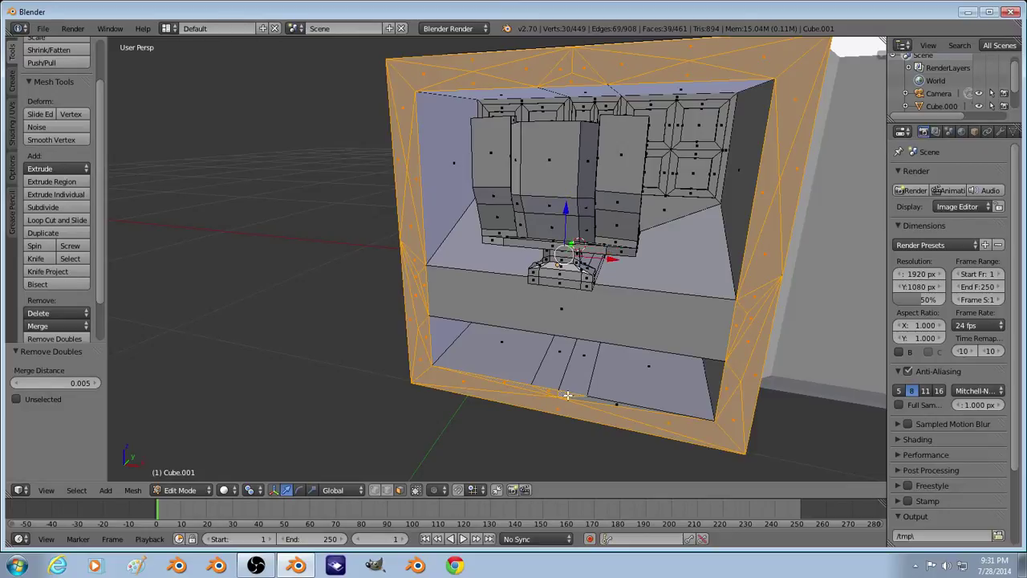
pyautogui.click(73, 194)
pyautogui.rightClick(26, 89)
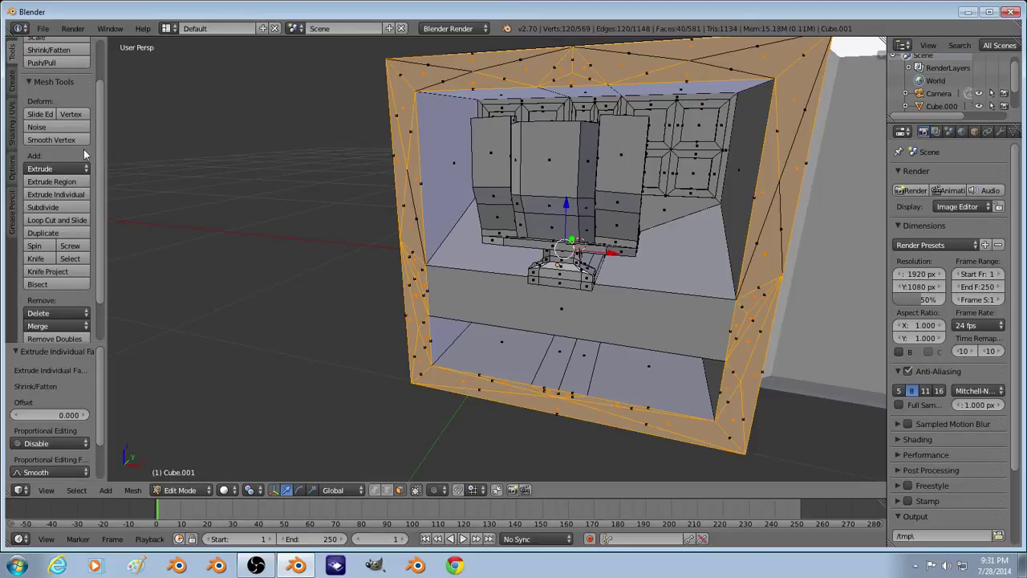
# Step: Try smoothing the vertices of the extruded front rim triangles, and undo the smoothing
pyautogui.click(70, 141)
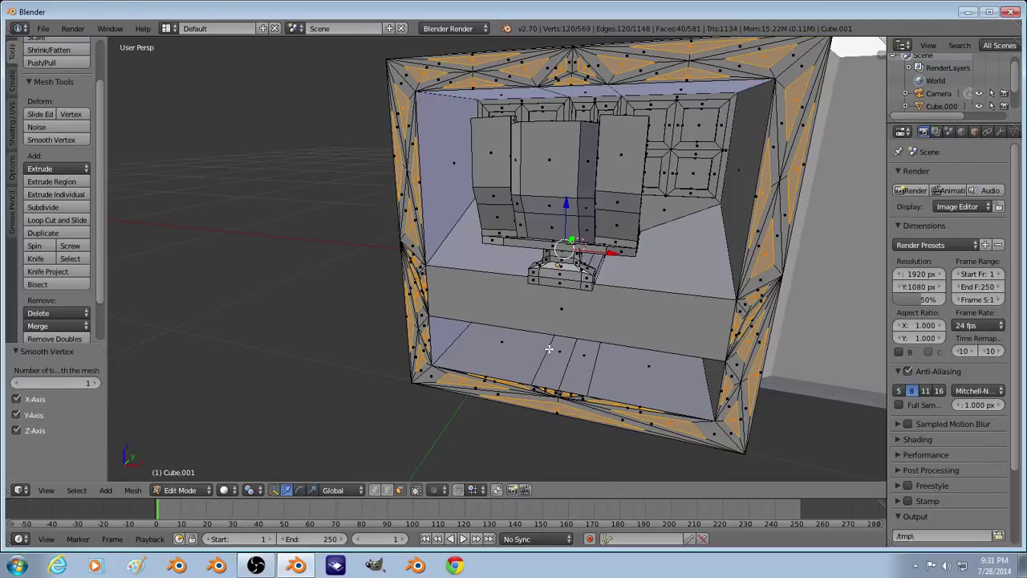
pyautogui.hotkey('ctrl', 'z')
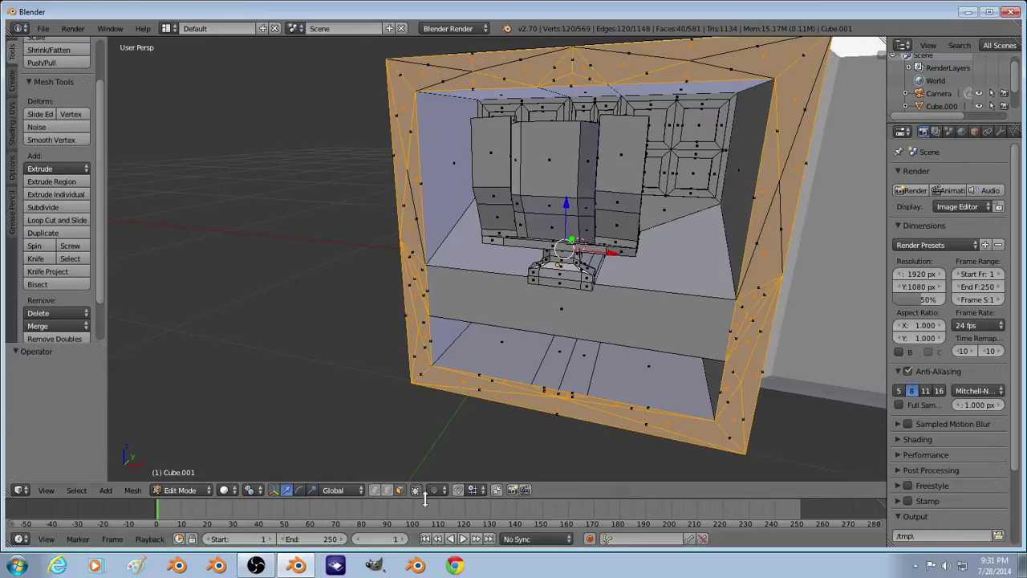
# Step: Try to extrude the selected frame faces around the opening and scale them to about 0.944
pyautogui.press('e')
pyautogui.press('s')
pyautogui.click(600, 447)
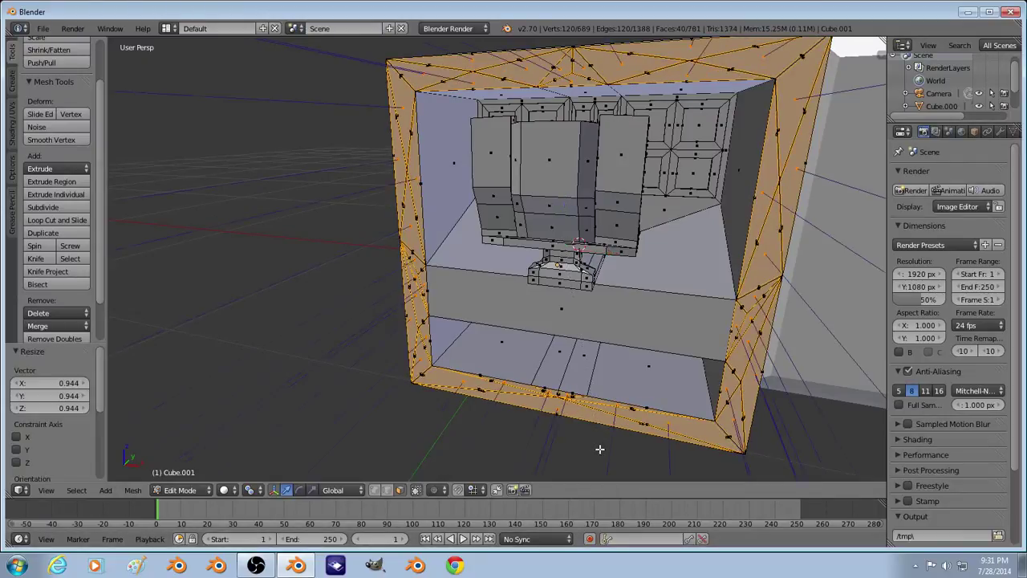
pyautogui.press('e')
pyautogui.rightClick(605, 444)
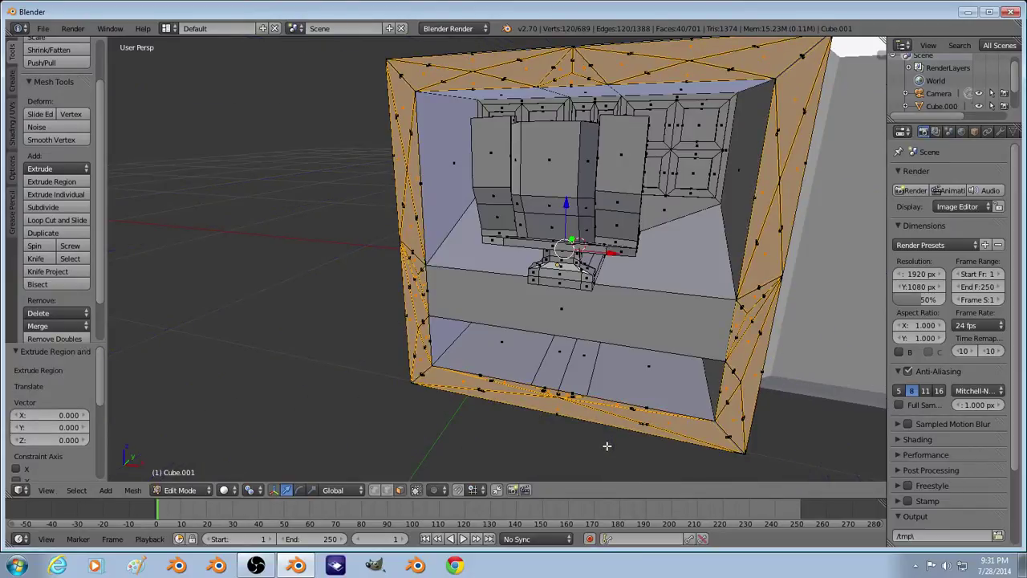
pyautogui.hotkey('ctrl', 'z')
# Step: Scale the frame faces around the opening to about 0.914 and extrude them about -0.396 along their normal
pyautogui.press('s')
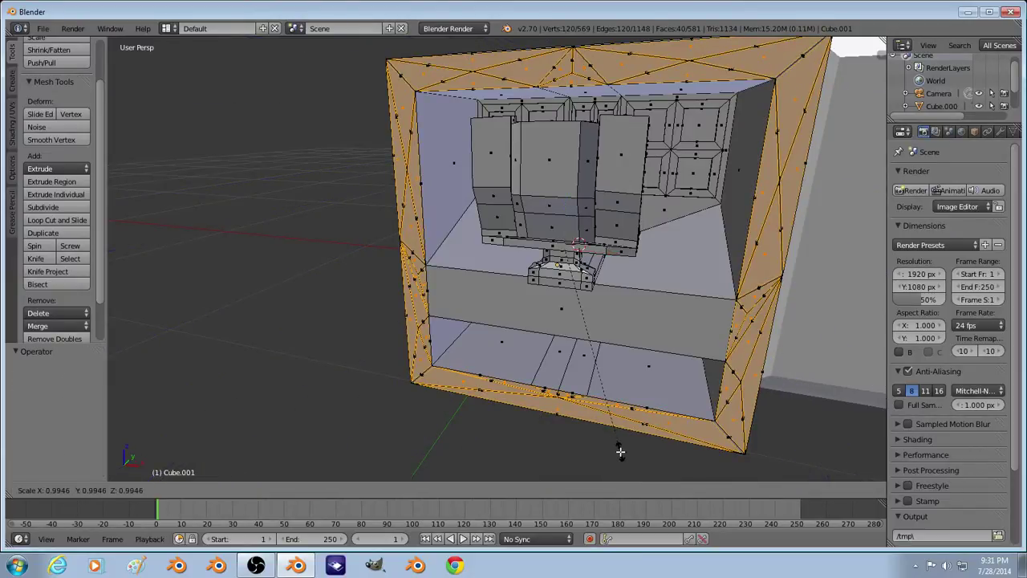
pyautogui.click(607, 437)
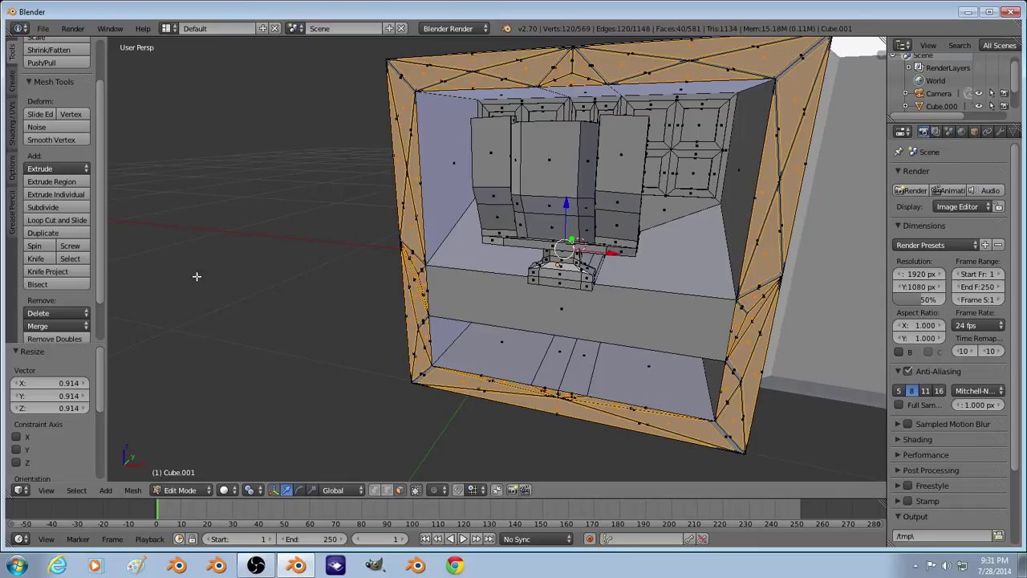
pyautogui.press('e')
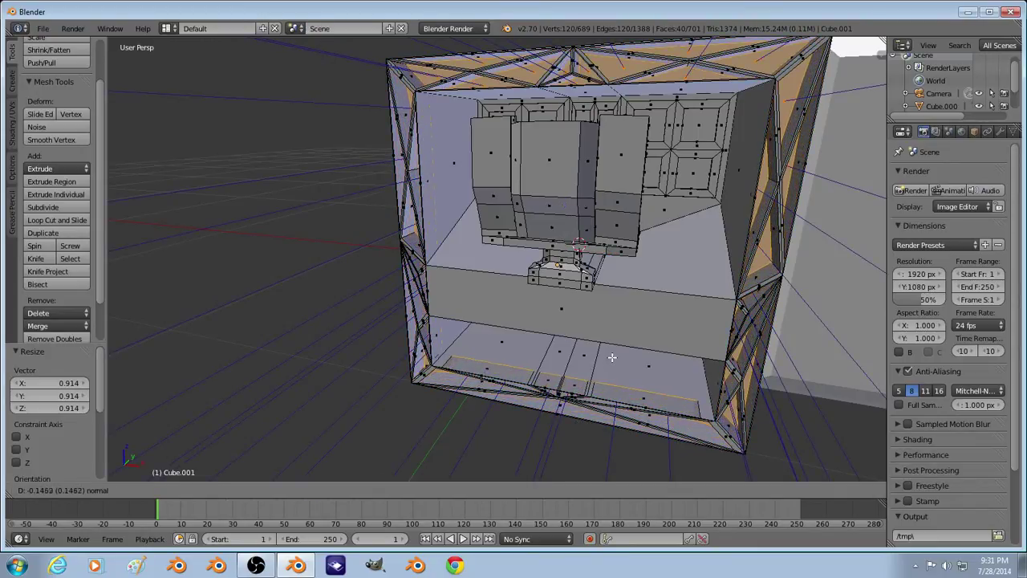
pyautogui.click(646, 296)
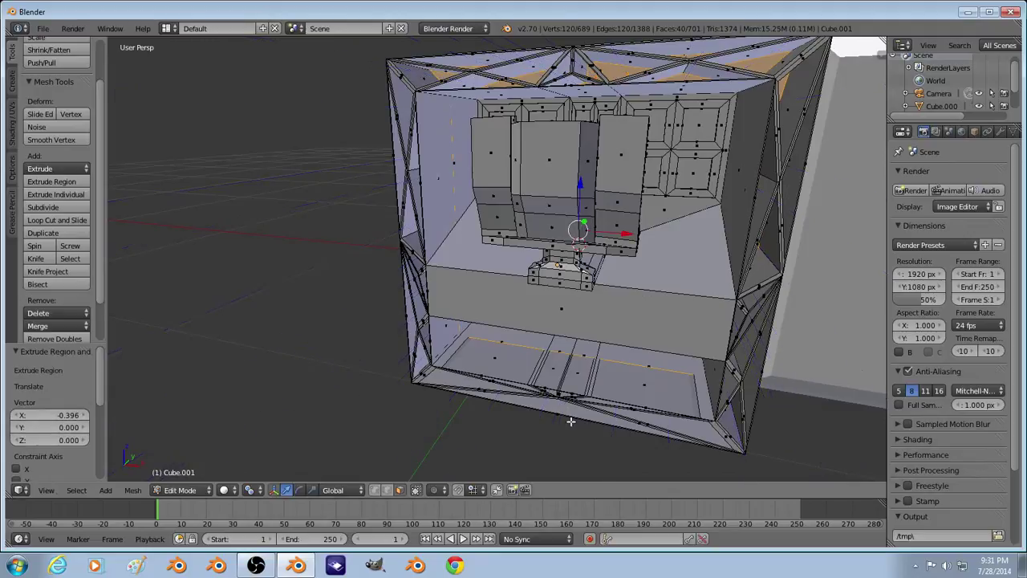
# Step: Change the transform pivot point and scale the extruded frame faces to about 1.066 along global Z
pyautogui.moveTo(646, 296); pyautogui.dragTo(580, 339, button='middle')
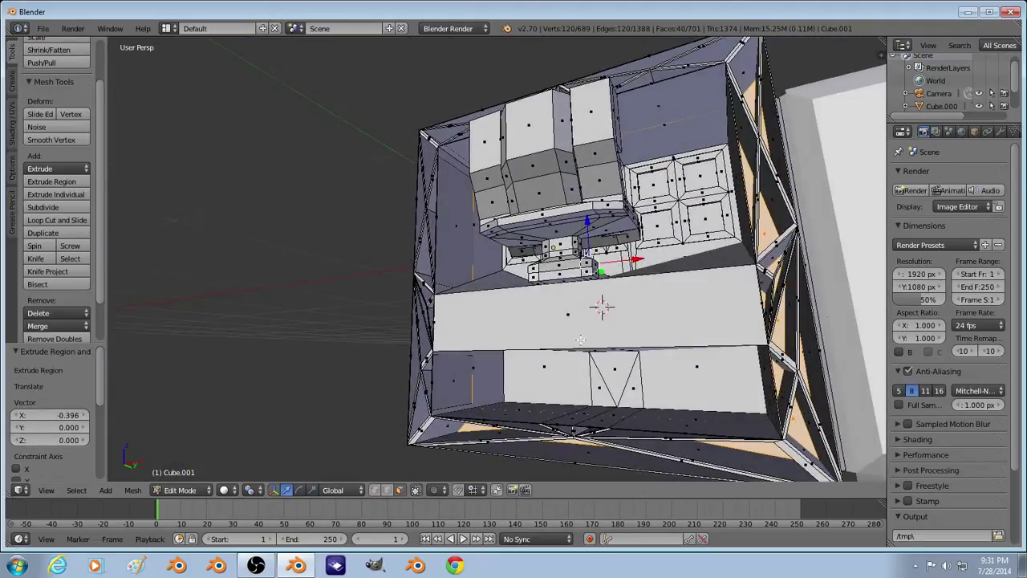
pyautogui.press('s')
pyautogui.press('z')
pyautogui.rightClick(659, 344)
pyautogui.click(249, 489)
pyautogui.click(277, 471)
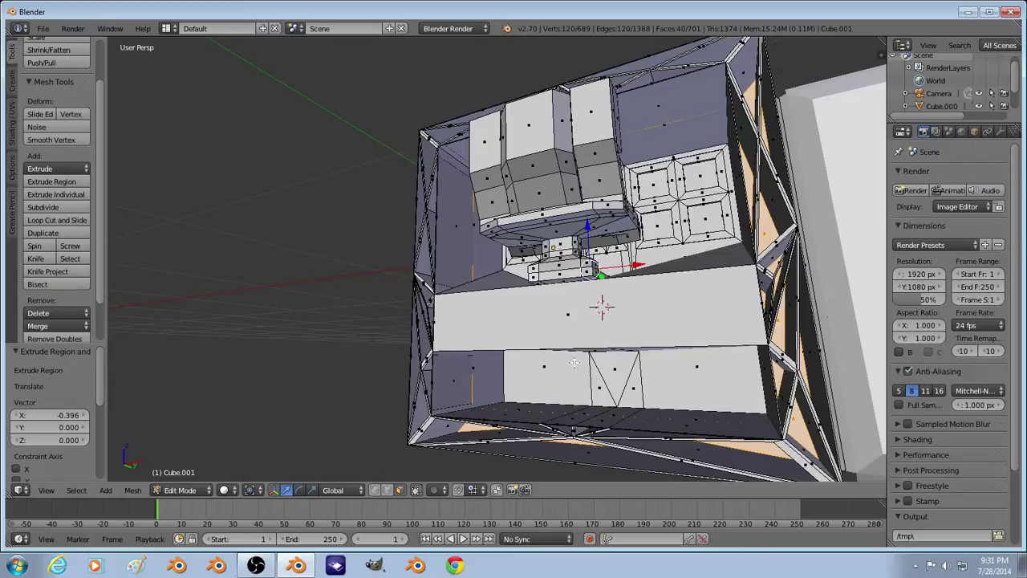
pyautogui.press('s')
pyautogui.press('z')
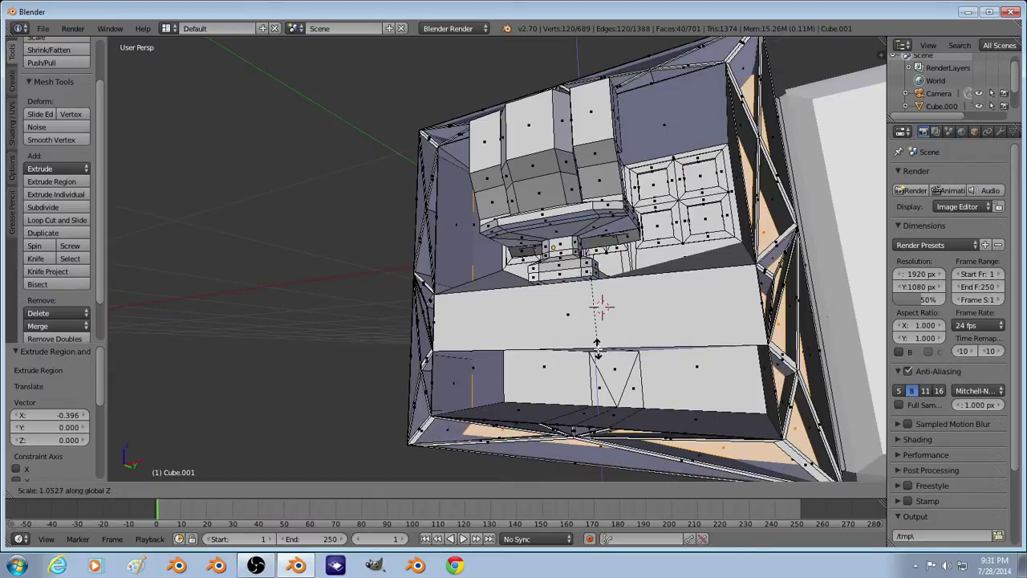
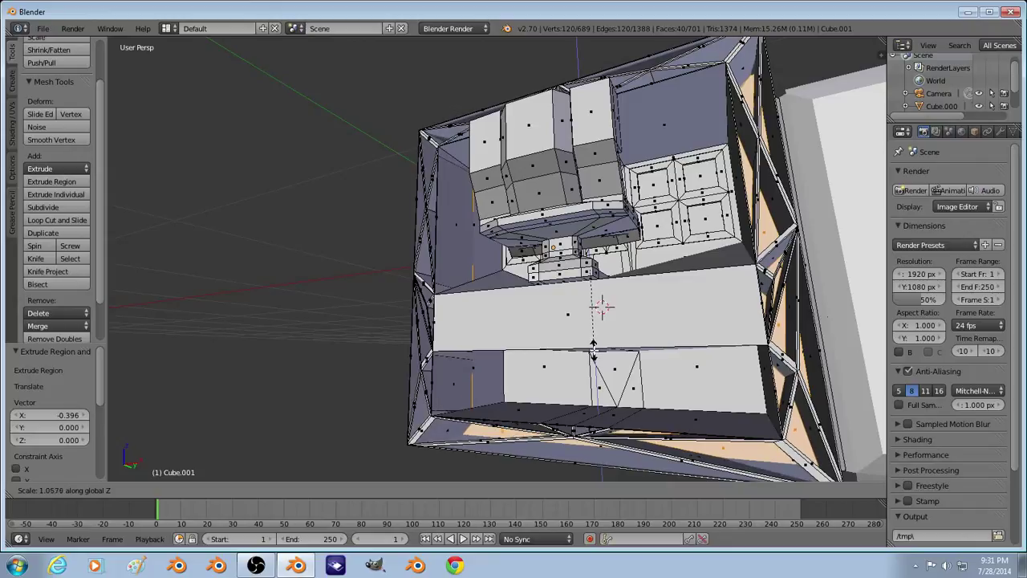
pyautogui.click(593, 347)
# Step: Select the two large rectangular faces on top of the box
pyautogui.moveTo(593, 347); pyautogui.dragTo(523, 300, button='middle')
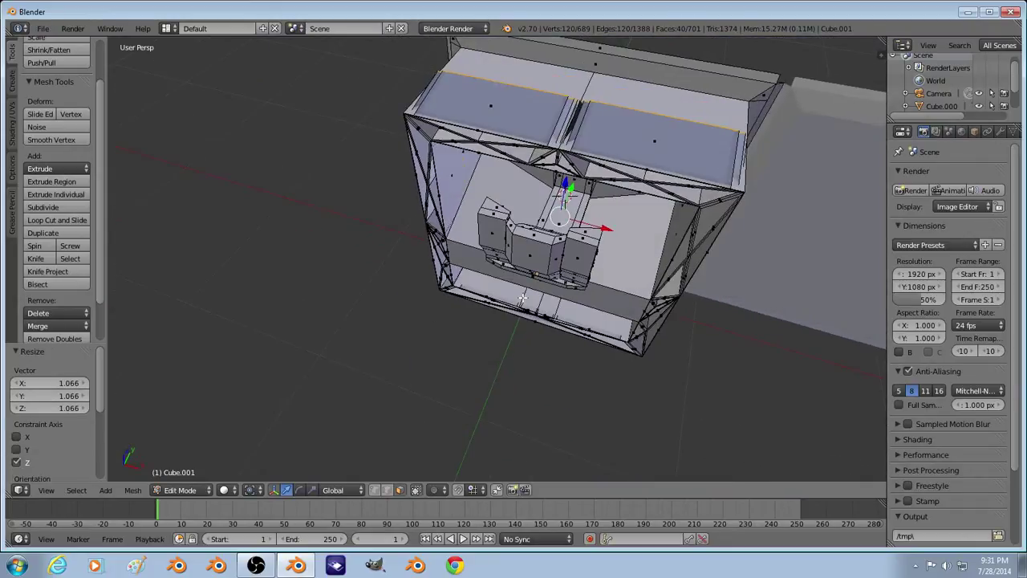
pyautogui.rightClick(688, 98)
pyautogui.keyDown('shift'); pyautogui.rightClick(538, 107); pyautogui.keyUp('shift')
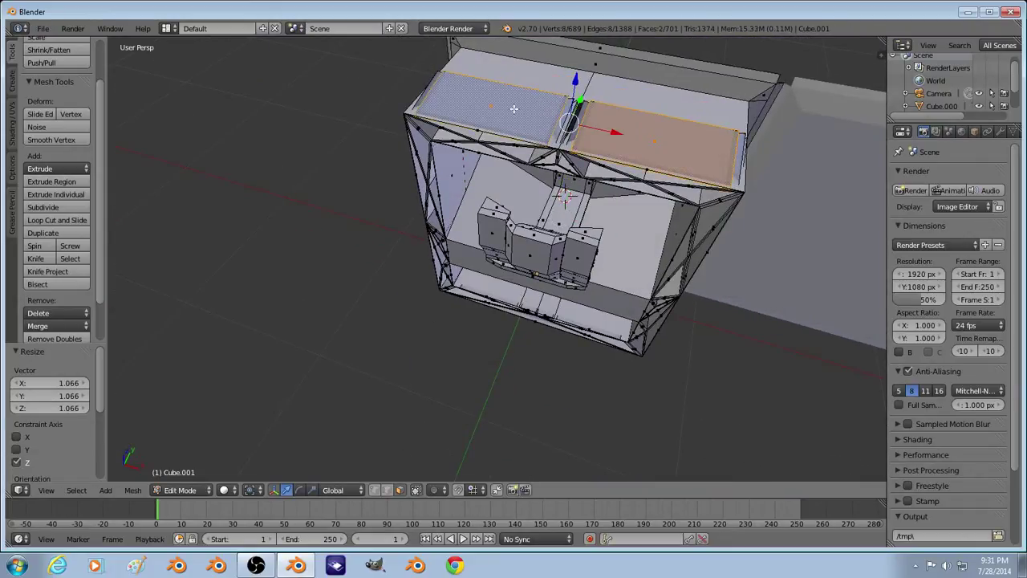
pyautogui.press('g')
pyautogui.press('z')
pyautogui.press('Escape')
# Step: Try to move the rear edges of the two top faces along global Z
pyautogui.rightClick(531, 77)
pyautogui.keyDown('shift'); pyautogui.rightClick(673, 112); pyautogui.keyUp('shift')
pyautogui.press('g')
pyautogui.press('z')
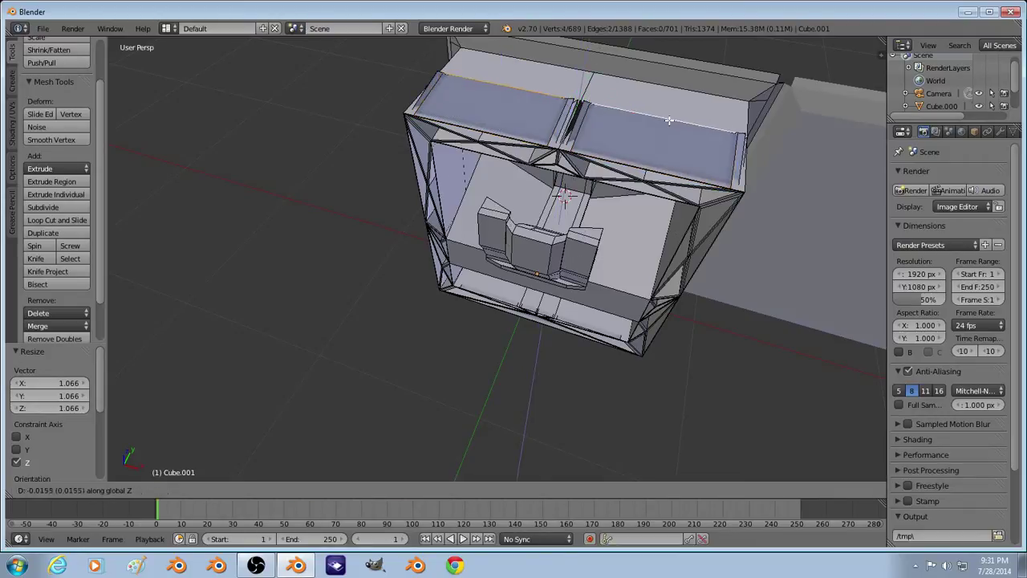
pyautogui.press('Escape')
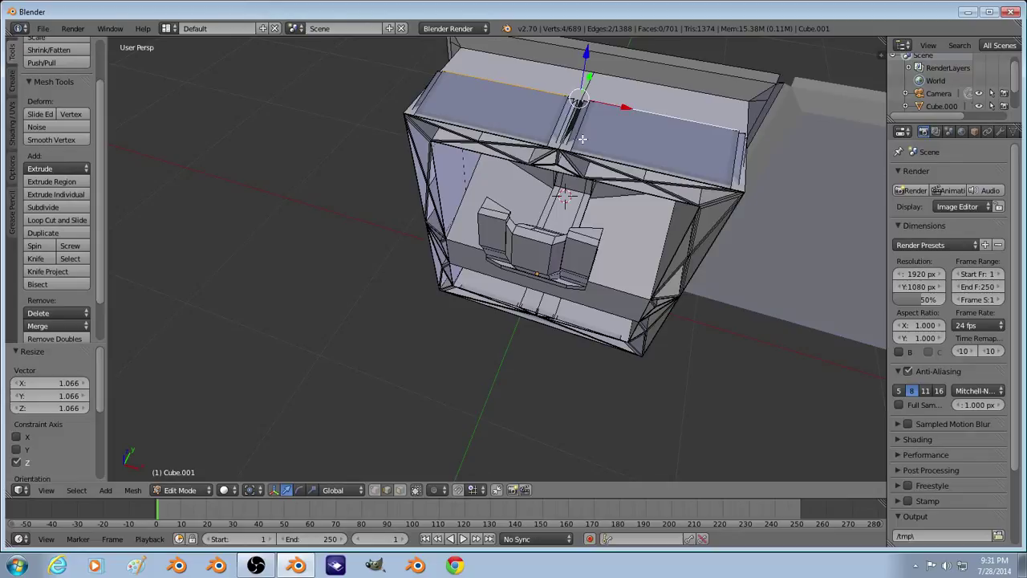
pyautogui.hotkey('ctrl', 'z')
pyautogui.hotkey('ctrl', 'z')
# Step: Lower the two top faces about 0.010 along Z and rotate them about -1.85° around global X
pyautogui.press('g')
pyautogui.press('z')
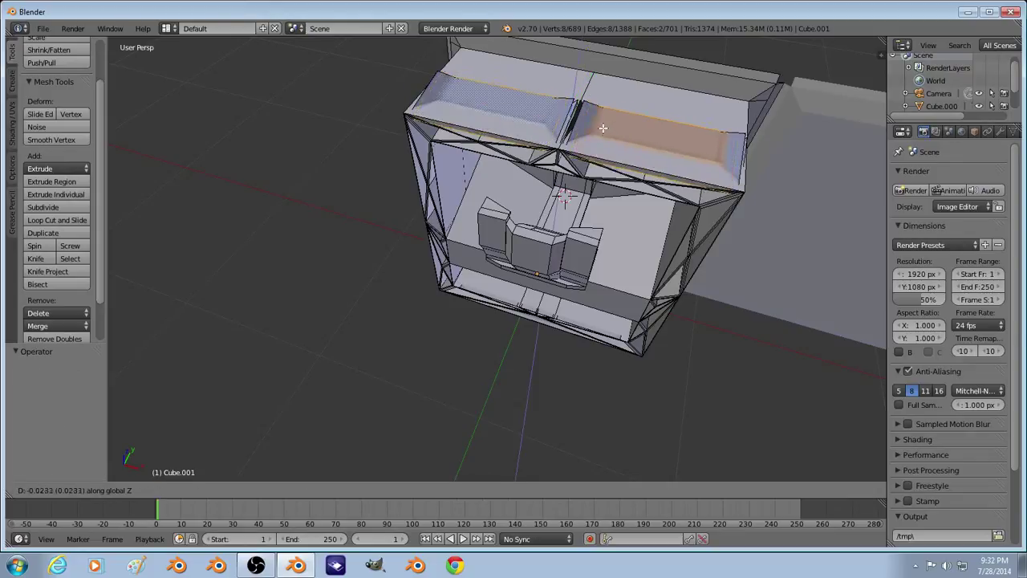
pyautogui.click(605, 127)
pyautogui.press('r')
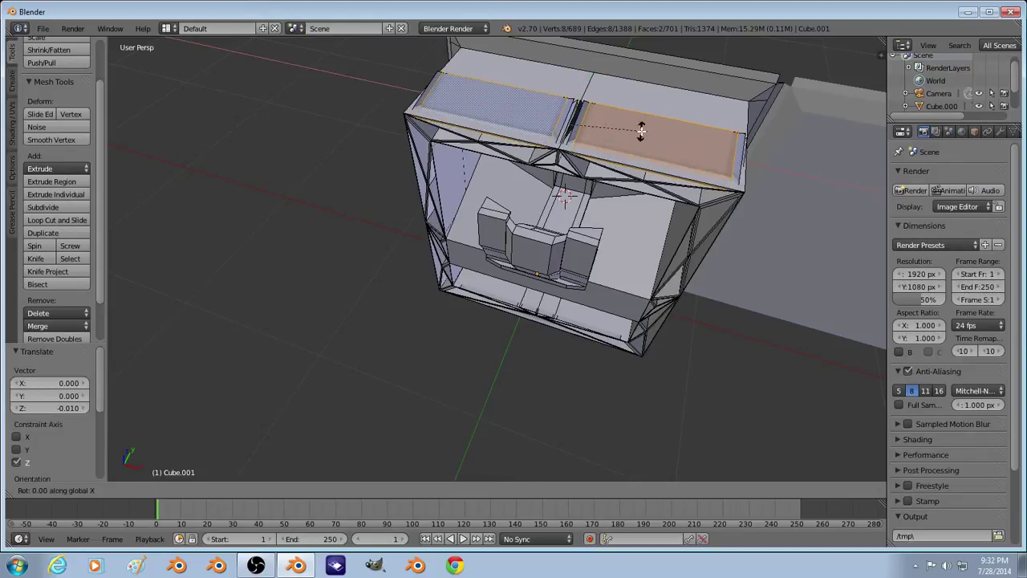
pyautogui.press('x')
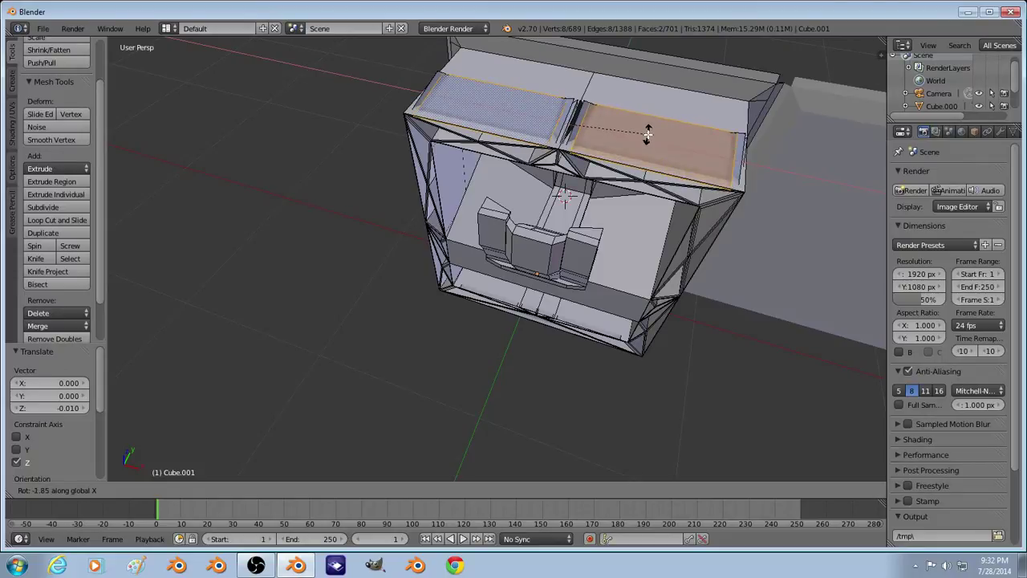
pyautogui.click(648, 134)
# Step: Lower the two top faces by about 0.052 along global Z so they sink into the box
pyautogui.press('g')
pyautogui.press('z')
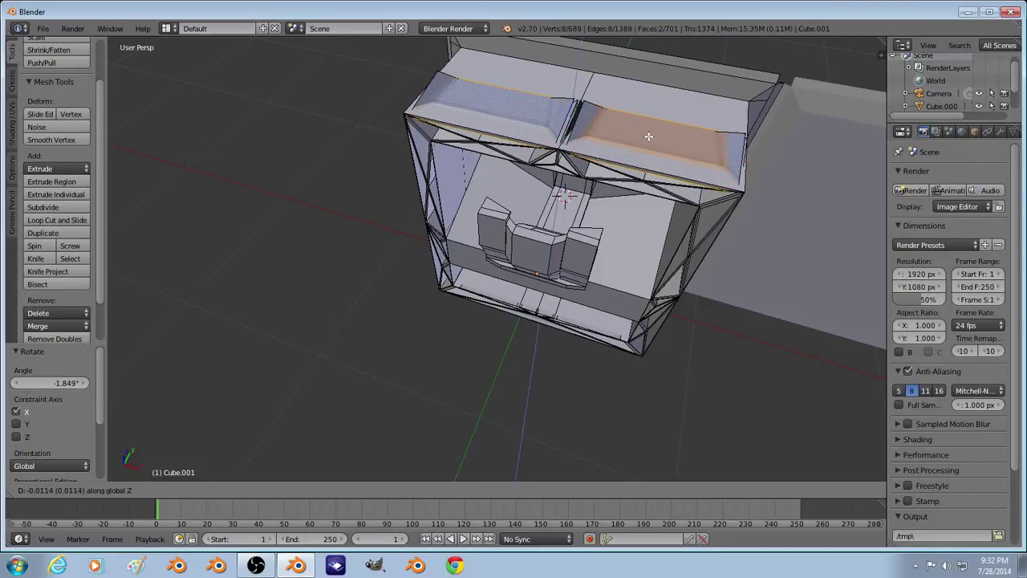
pyautogui.click(648, 140)
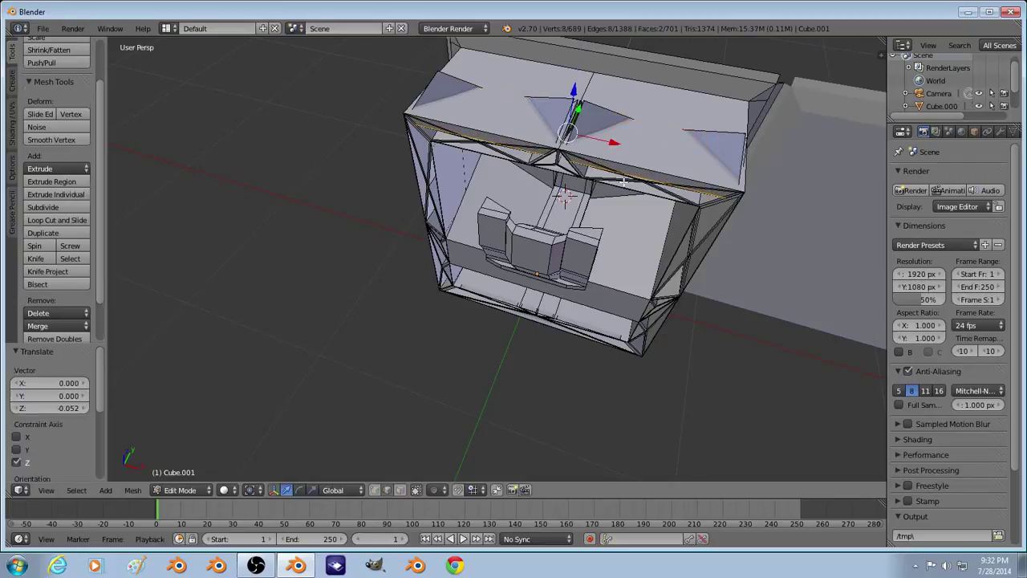
# Step: Flatten the two lowered top faces by scaling them to 0.1 along global Z
pyautogui.press('Tab')
pyautogui.moveTo(649, 141); pyautogui.dragTo(596, 177, button='middle')
pyautogui.press('Tab')
pyautogui.scroll(3, 561, 217)
pyautogui.scroll(-3, 562, 217)
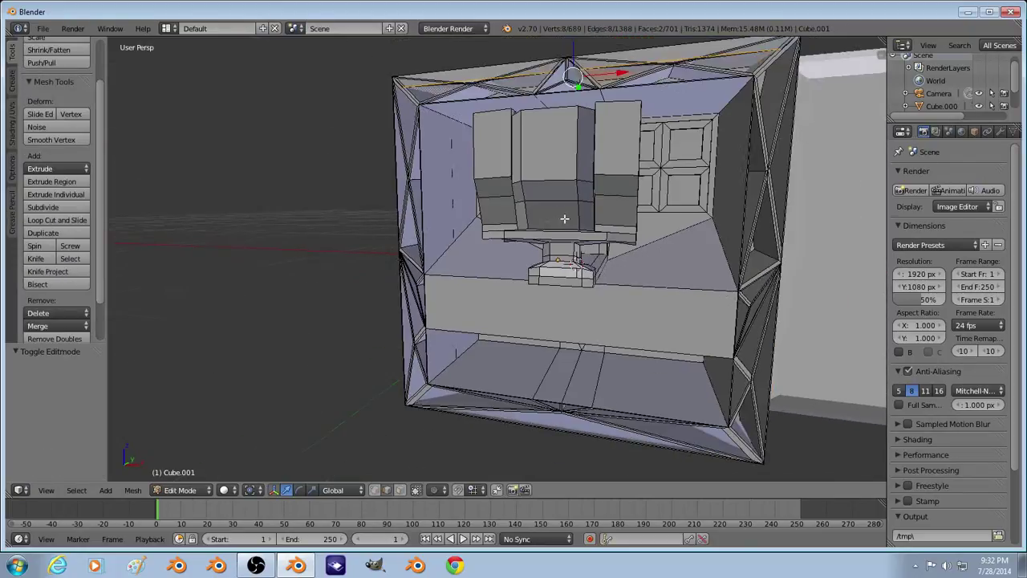
pyautogui.press('s')
pyautogui.press('z')
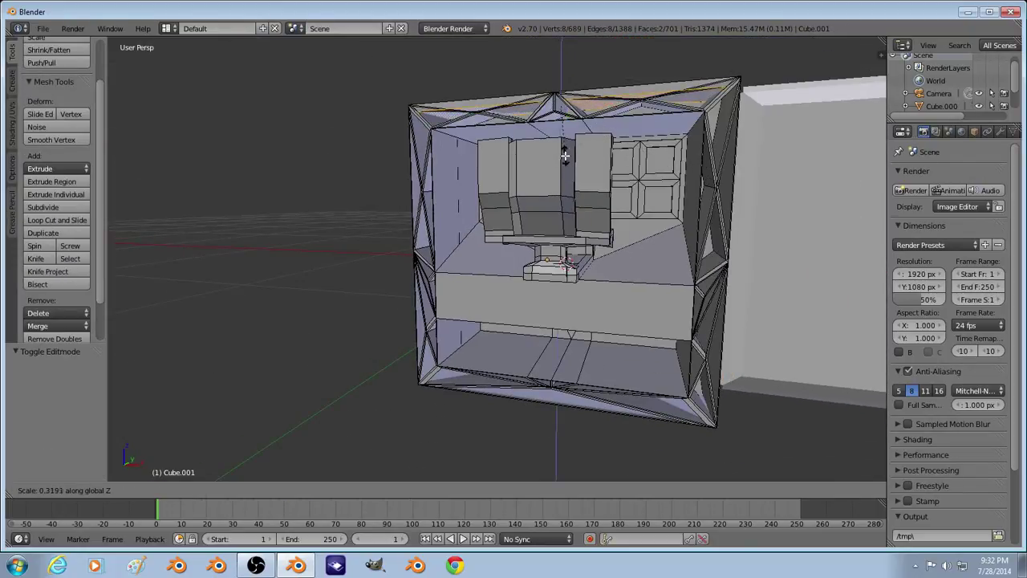
pyautogui.write('.1')
pyautogui.press('Return')
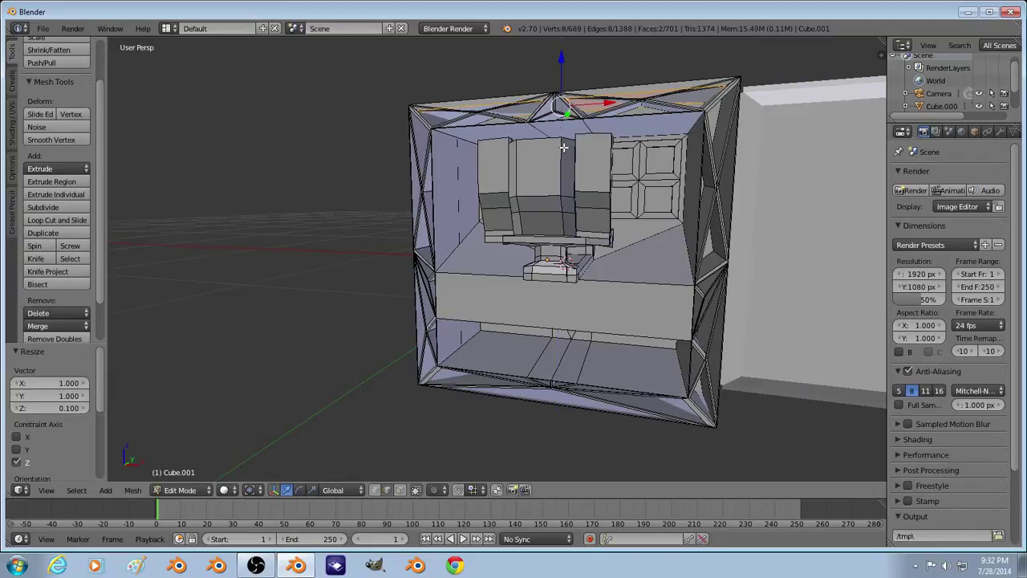
# Step: Select the protruding rear edges and corner vertex of the top panels and smooth them with Smooth Vertex three times
pyautogui.moveTo(578, 132); pyautogui.dragTo(583, 179, button='middle')
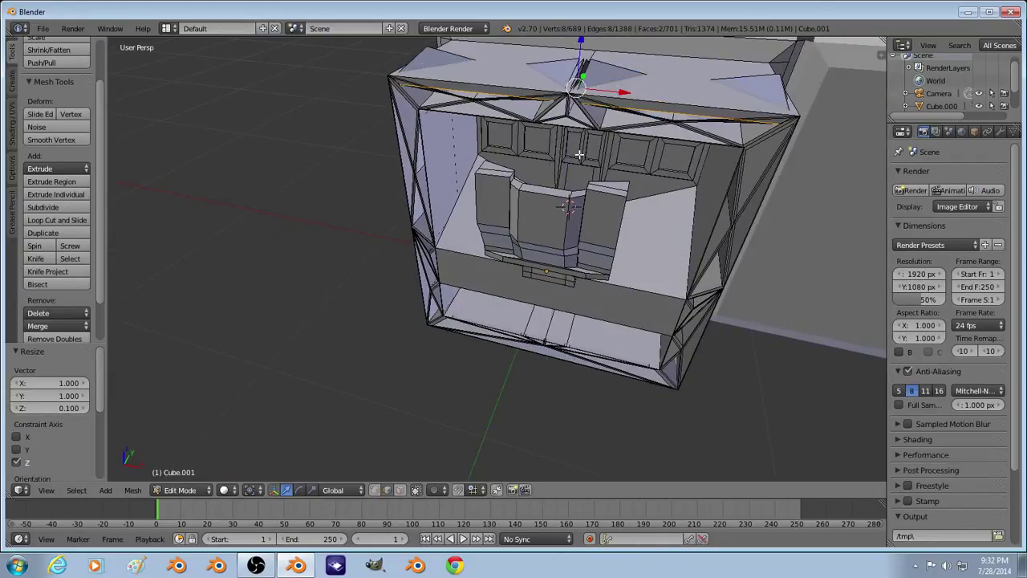
pyautogui.press('a')
pyautogui.rightClick(436, 52)
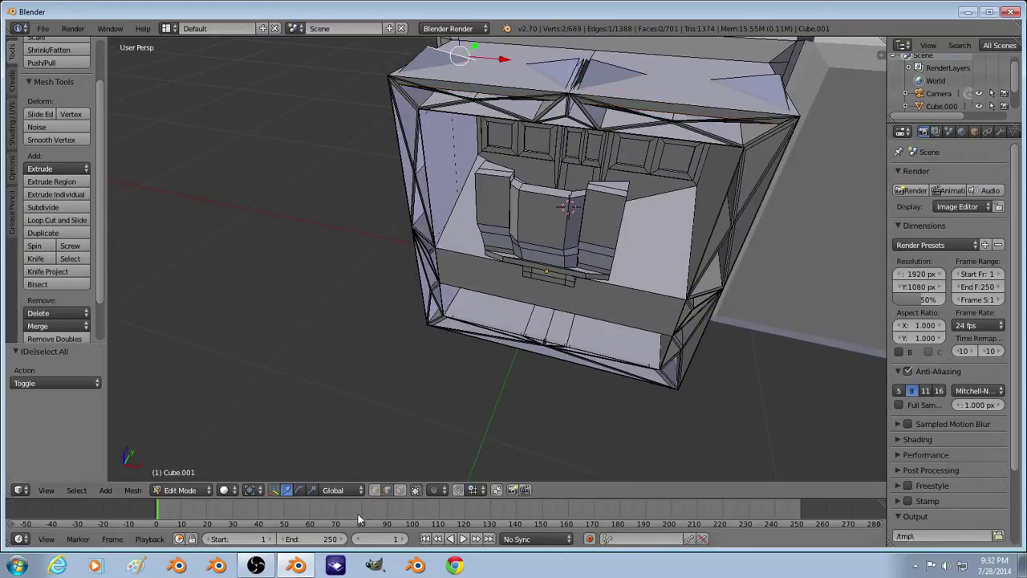
pyautogui.press('z')
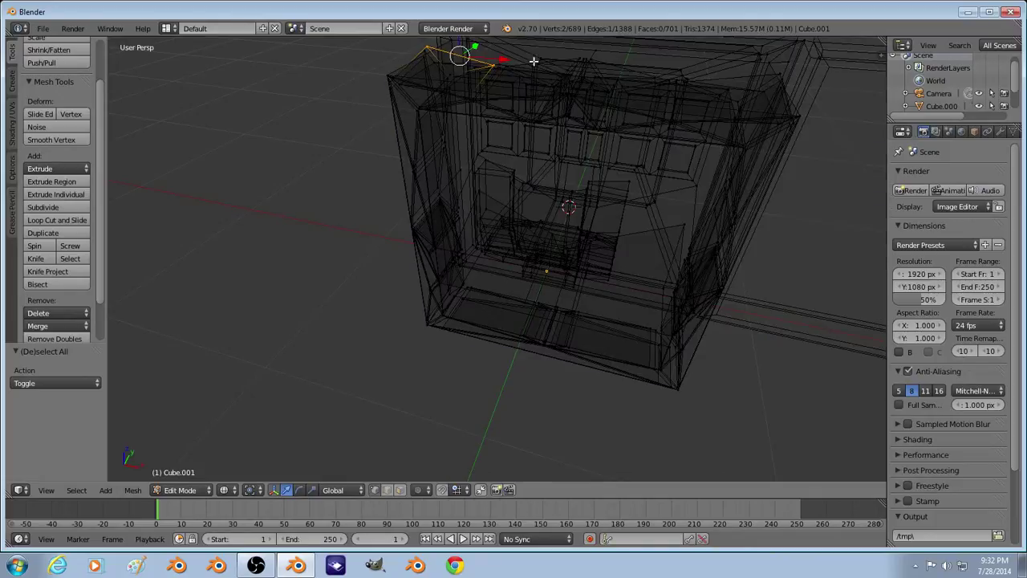
pyautogui.press('z')
pyautogui.rightClick(580, 56)
pyautogui.rightClick(598, 58)
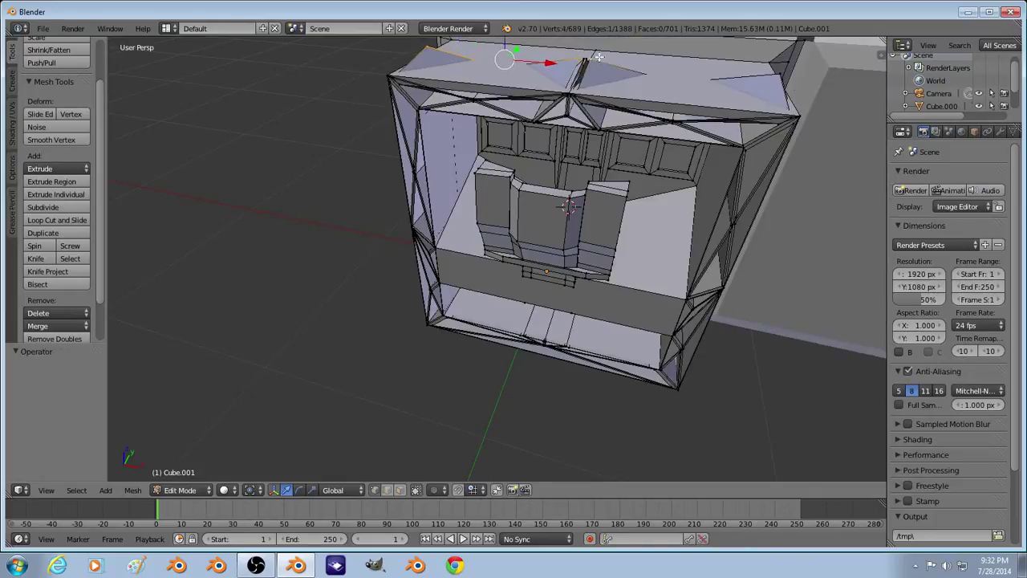
pyautogui.keyDown('shift'); pyautogui.rightClick(759, 84); pyautogui.keyUp('shift')
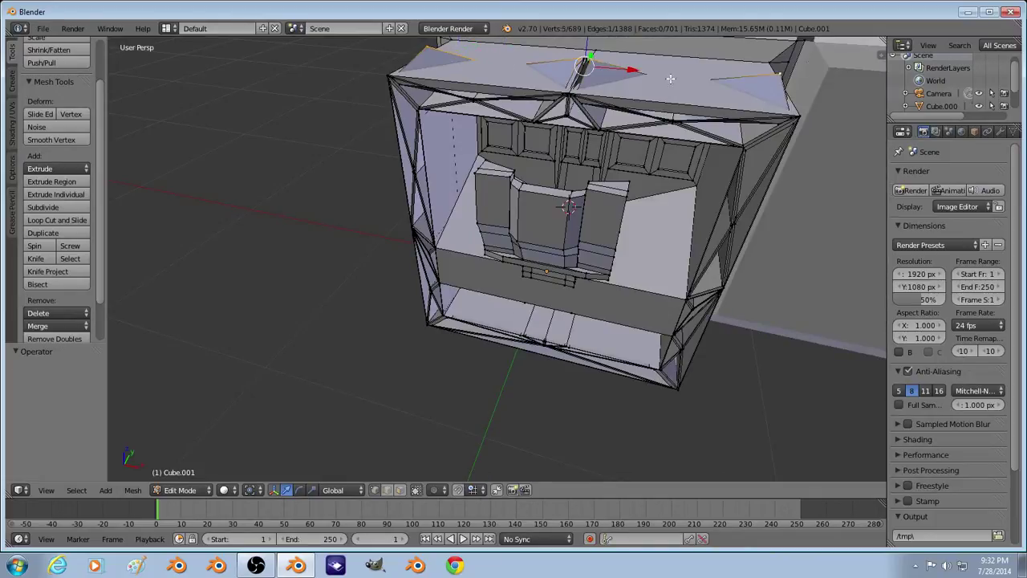
pyautogui.click(62, 142)
pyautogui.click(63, 141)
pyautogui.click(63, 141)
# Step: Return to Object Mode and add a Subdivision Surface modifier to the box object
pyautogui.press('Tab')
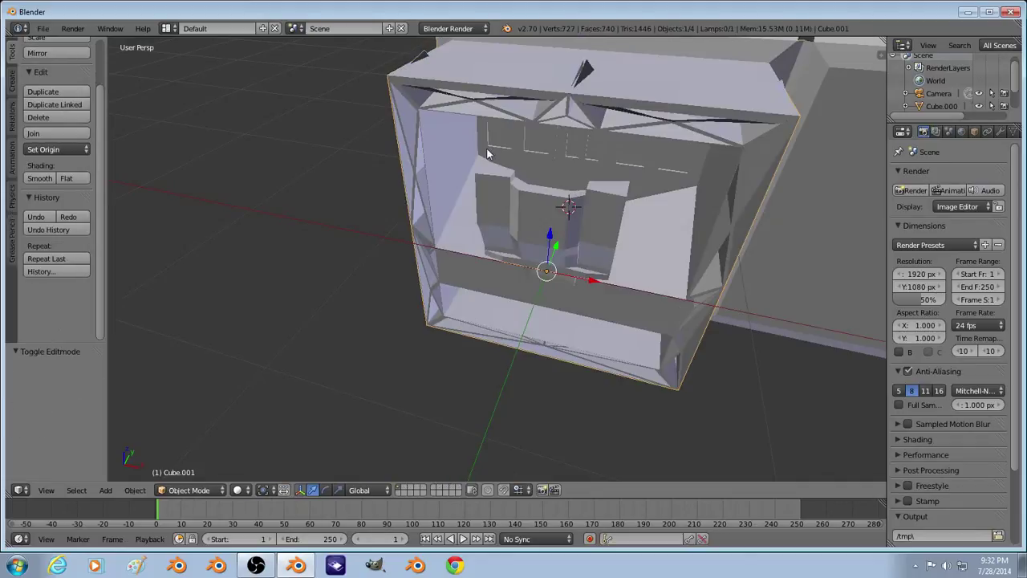
pyautogui.moveTo(481, 152); pyautogui.dragTo(510, 102, button='middle')
pyautogui.press('a')
pyautogui.moveTo(479, 244); pyautogui.dragTo(401, 293, button='middle')
pyautogui.rightClick(401, 293)
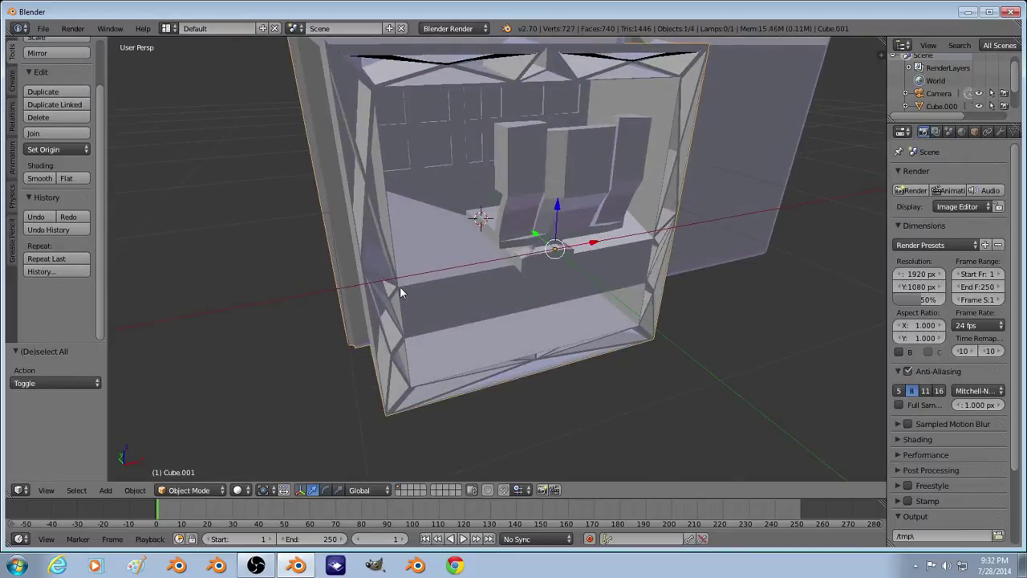
pyautogui.click(1001, 131)
pyautogui.click(963, 175)
pyautogui.click(766, 390)
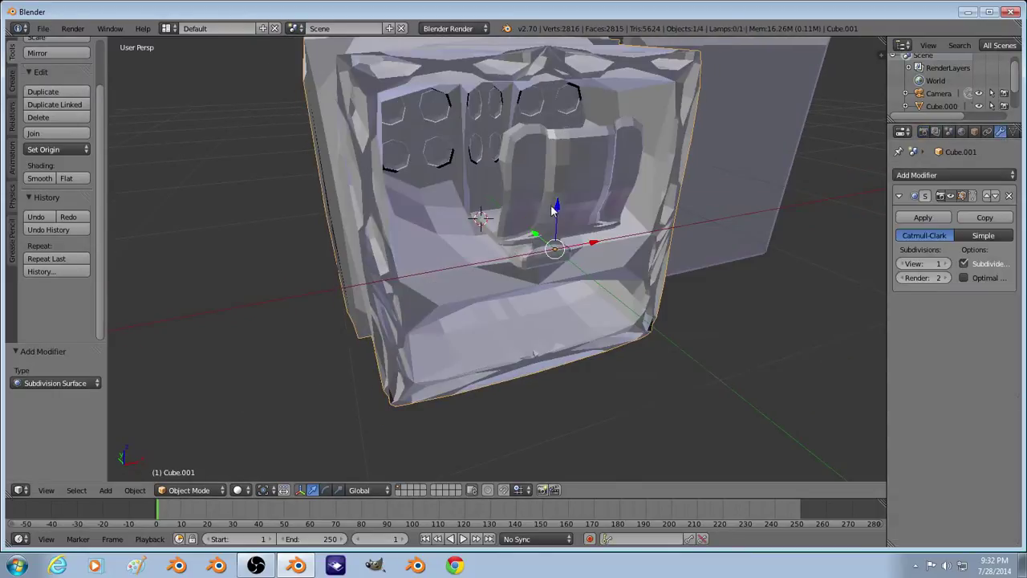
# Step: Examine the subdivided mesh in Edit Mode from the front and the back
pyautogui.press('Tab')
pyautogui.press('a')
pyautogui.moveTo(640, 246); pyautogui.dragTo(590, 232, button='middle')
pyautogui.press('z')
pyautogui.press('z')
pyautogui.press('a')
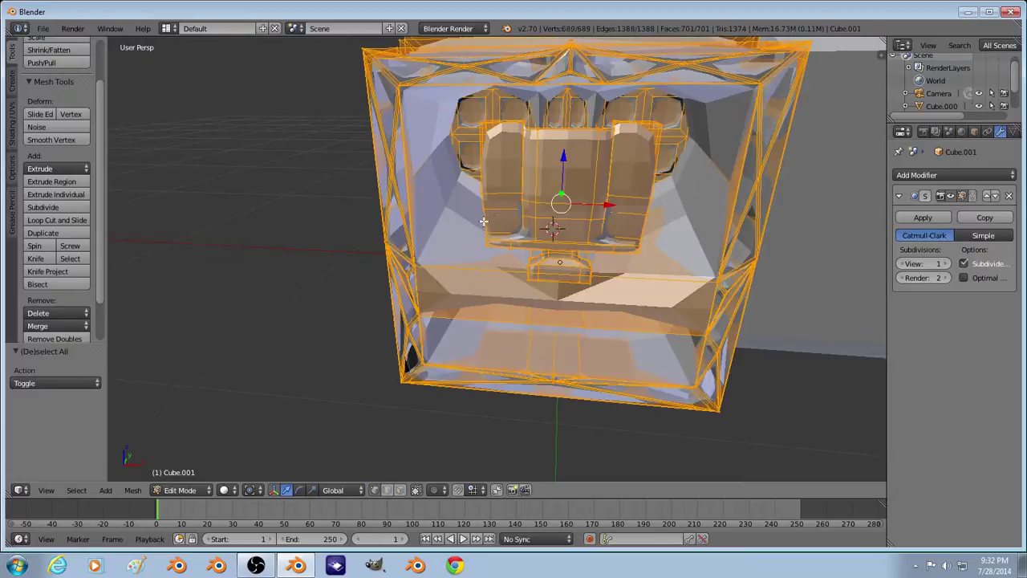
pyautogui.moveTo(484, 221); pyautogui.dragTo(420, 345, button='middle')
pyautogui.scroll(-3, 482, 241)
pyautogui.press('a')
pyautogui.press('Tab')
pyautogui.press('Tab')
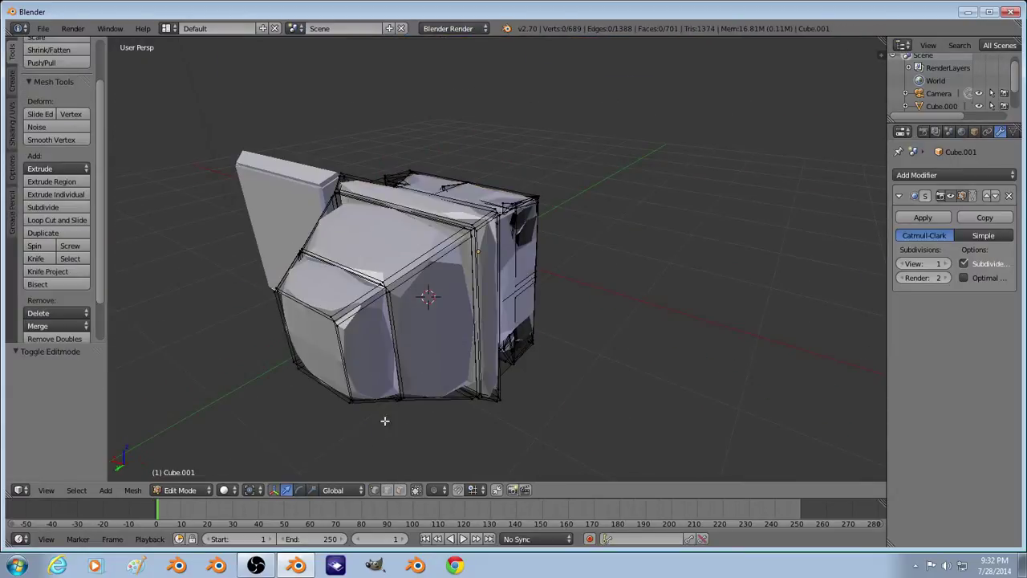
# Step: Select the ring of faces around the raised rim between the cabin's nose and its open seat section
pyautogui.moveTo(365, 394); pyautogui.dragTo(533, 351, button='middle')
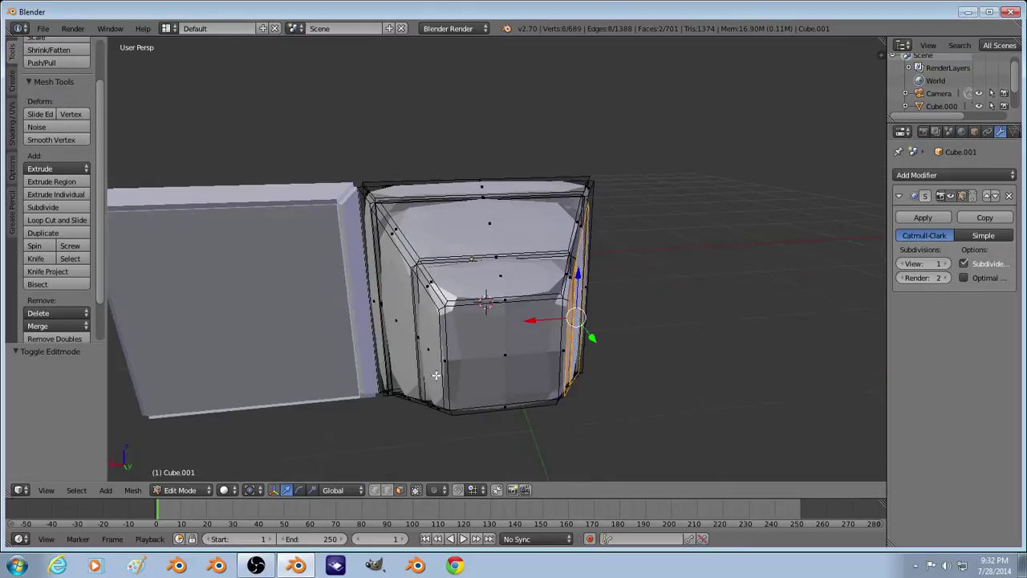
pyautogui.press('a')
pyautogui.press('a')
pyautogui.press('l')
pyautogui.moveTo(656, 337); pyautogui.dragTo(417, 331, button='middle')
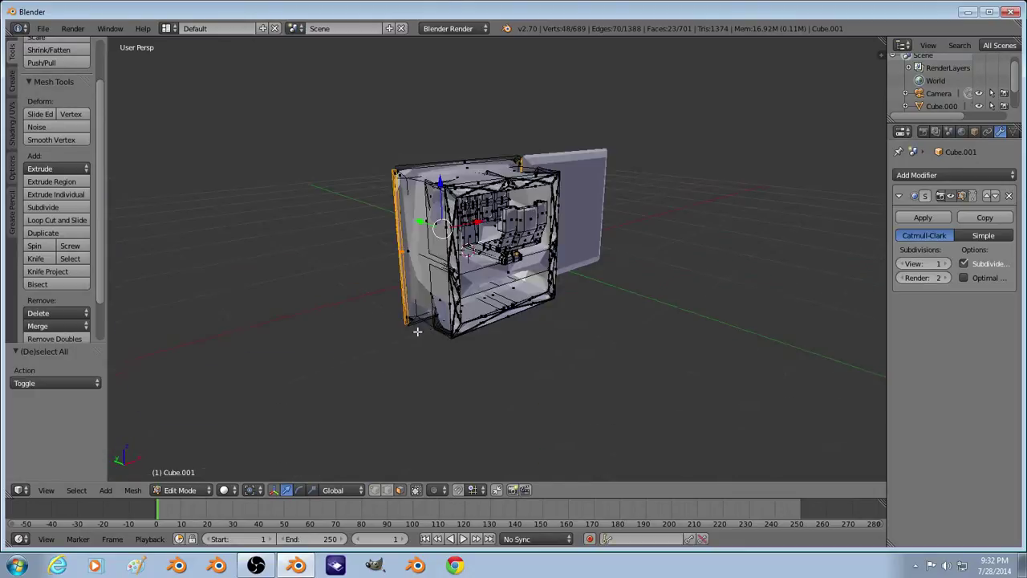
pyautogui.press('s')
pyautogui.press('z')
pyautogui.rightClick(633, 265)
# Step: Extrude the selected rim faces in place and flatten them to 0 along global Z
pyautogui.press('e')
pyautogui.press('Escape')
pyautogui.write('sz')
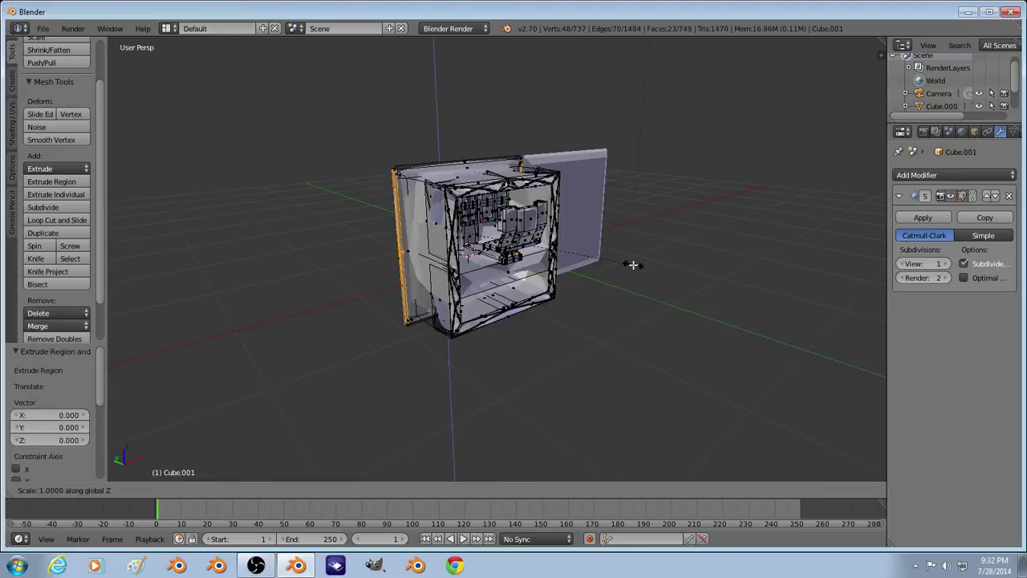
pyautogui.write('0')
pyautogui.press('Return')
# Step: Scale the flattened rim faces uniformly by a factor of 2
pyautogui.press('s')
pyautogui.press('x')
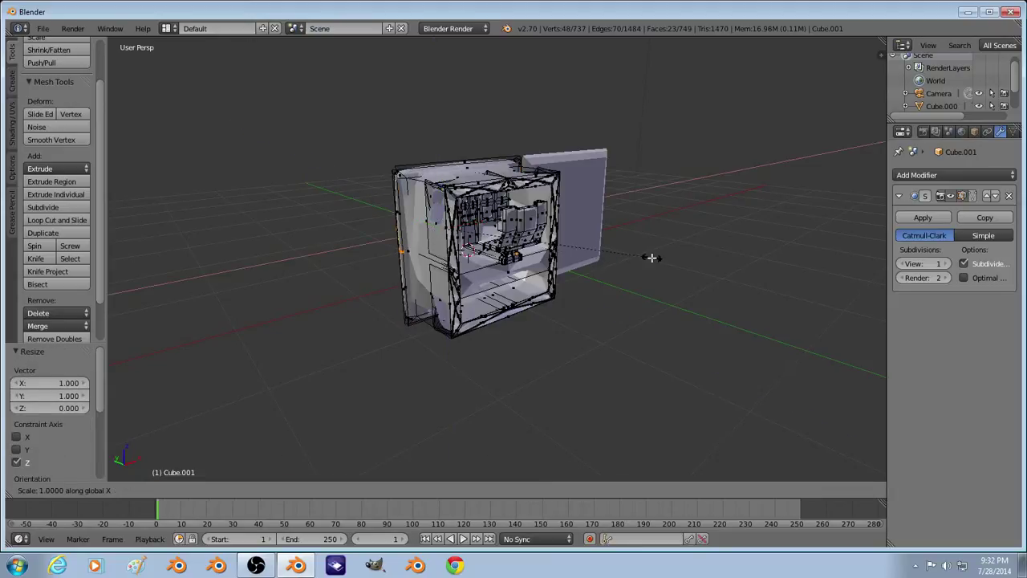
pyautogui.press('x')
pyautogui.press('x')
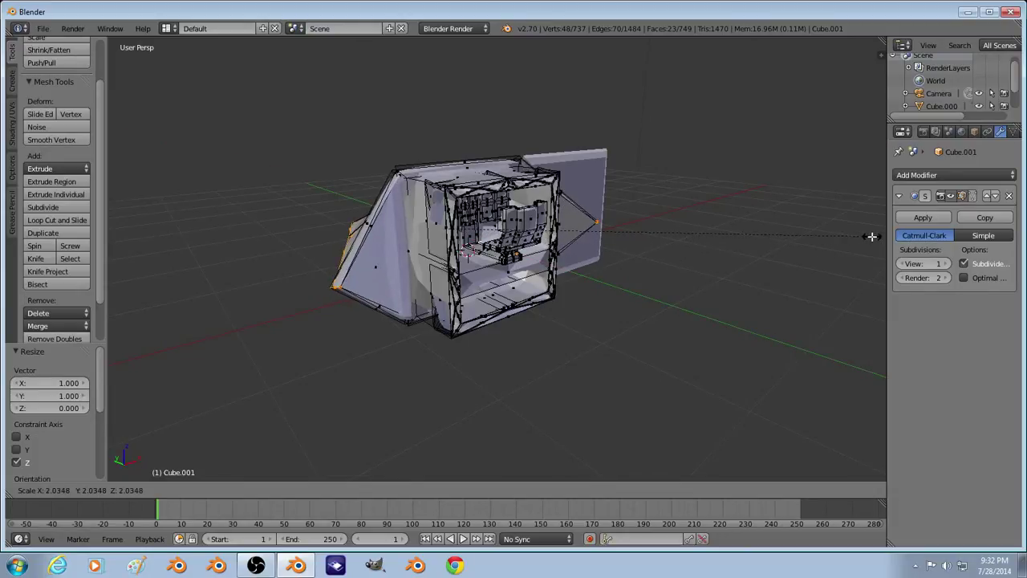
pyautogui.write('2')
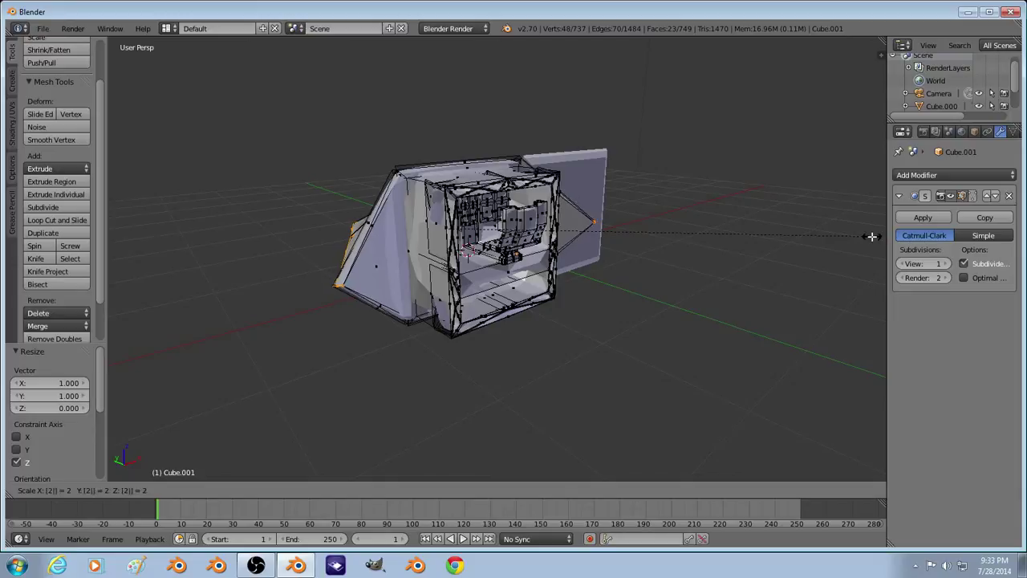
pyautogui.press('Return')
# Step: In Object Mode, rotate the separate flat panel -90° about global Z and move it away from the cabin
pyautogui.moveTo(873, 236); pyautogui.dragTo(443, 318, button='middle')
pyautogui.press('Tab')
pyautogui.rightClick(373, 301)
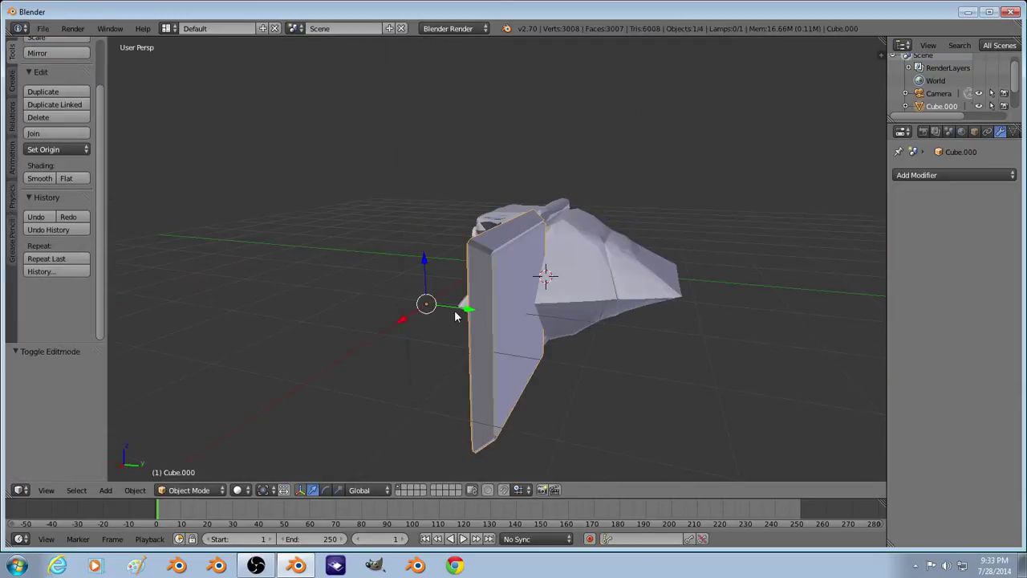
pyautogui.write('rz')
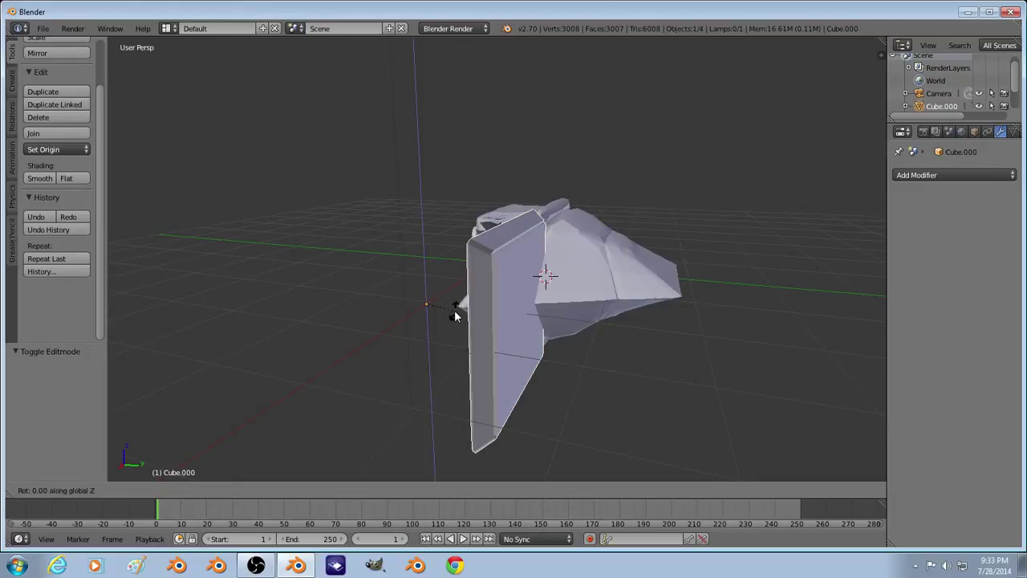
pyautogui.write('90')
pyautogui.press('-')
pyautogui.press('Return')
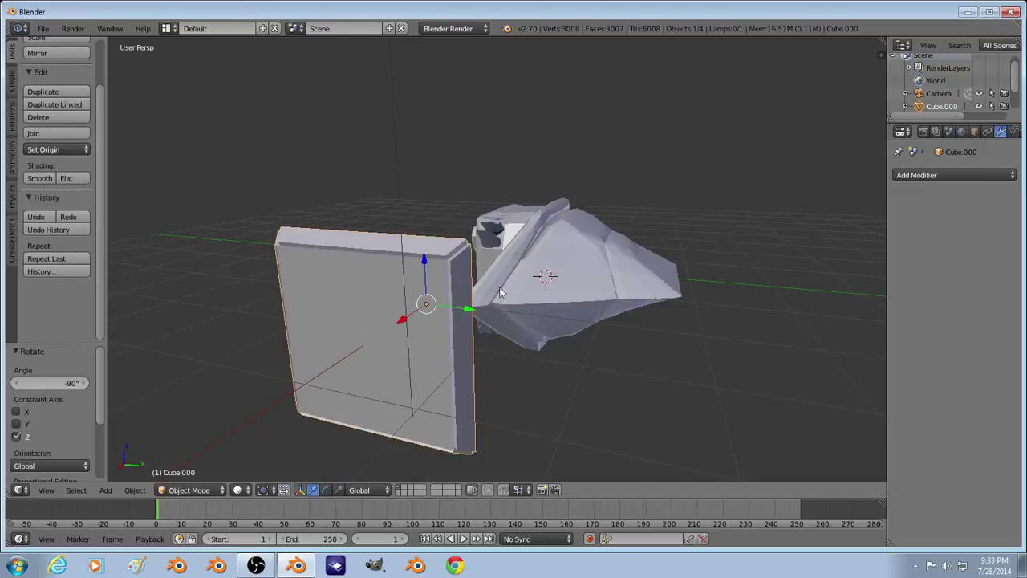
pyautogui.press('g')
pyautogui.click(319, 273)
pyautogui.press('a')
# Step: Set the cabin's Subdivision Surface modifier to Simple with 2 view subdivisions, and add a copy of it set to Catmull-Clark
pyautogui.moveTo(623, 365); pyautogui.dragTo(605, 323, button='middle')
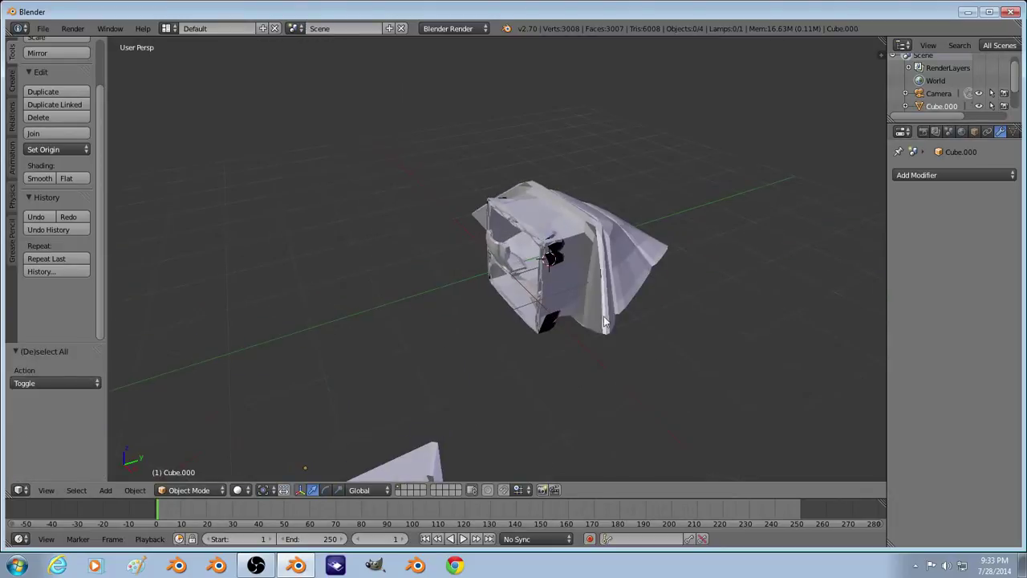
pyautogui.scroll(2, 604, 317)
pyautogui.rightClick(588, 261)
pyautogui.click(993, 239)
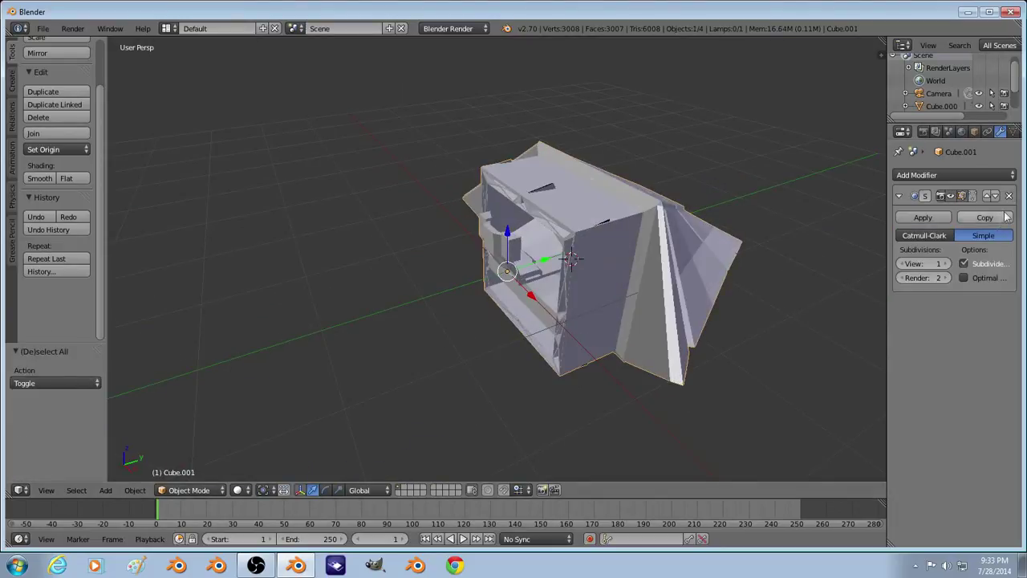
pyautogui.click(999, 220)
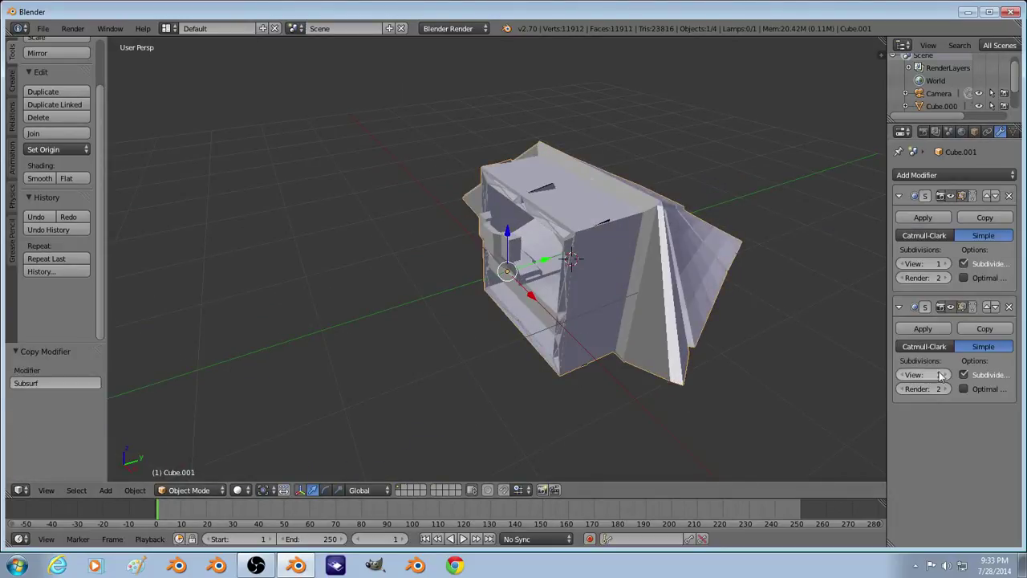
pyautogui.click(925, 346)
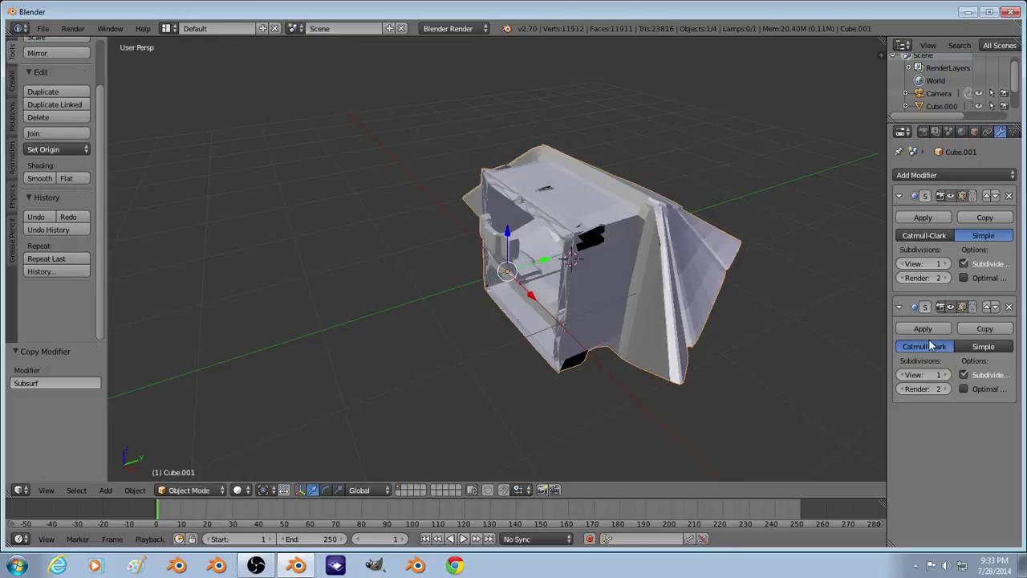
pyautogui.click(948, 263)
# Step: Switch the first modifier back to Catmull-Clark, and delete both Subdivision Surface modifiers from the cabin
pyautogui.press('a')
pyautogui.moveTo(602, 312); pyautogui.dragTo(463, 318, button='middle')
pyautogui.scroll(3, 602, 278)
pyautogui.scroll(-5, 323, 333)
pyautogui.scroll(4, 463, 318)
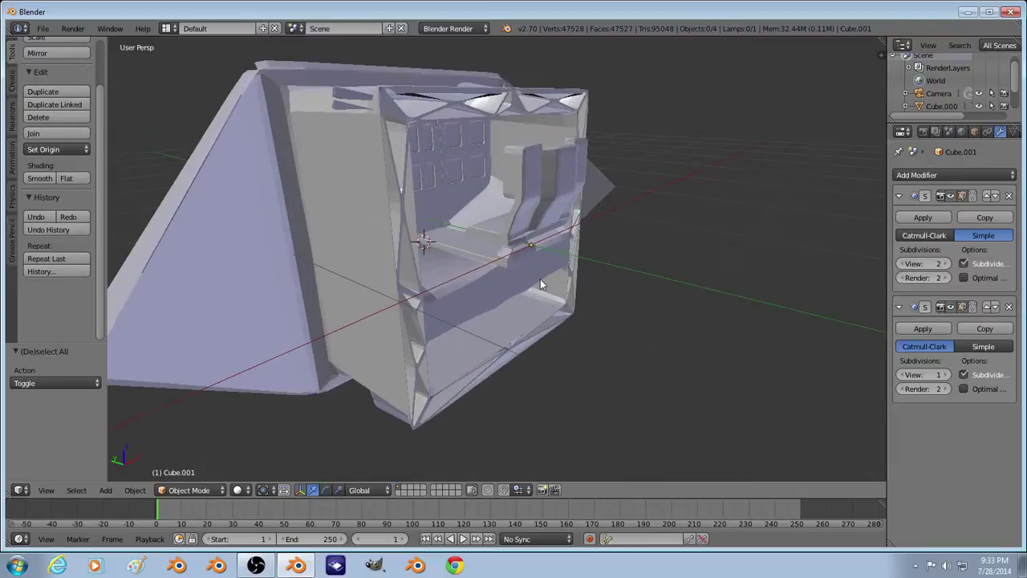
pyautogui.moveTo(539, 284); pyautogui.dragTo(589, 284, button='middle')
pyautogui.click(930, 236)
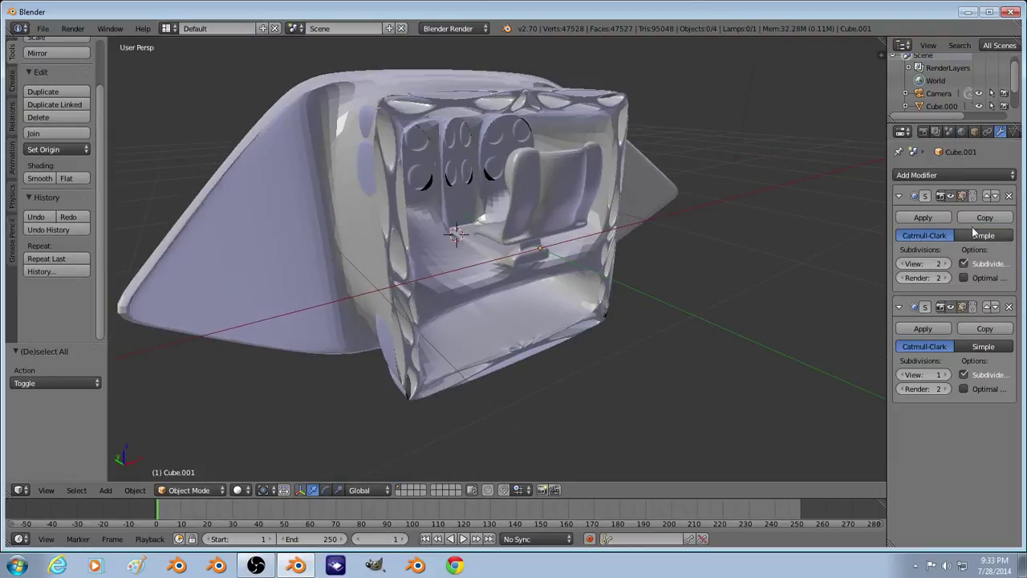
pyautogui.click(1008, 196)
pyautogui.click(1009, 196)
# Step: In Edit Mode, select the loop of outer side faces around the open section and extrude it in place
pyautogui.moveTo(719, 238); pyautogui.dragTo(542, 276, button='middle')
pyautogui.press('Tab')
pyautogui.press('a')
pyautogui.press('a')
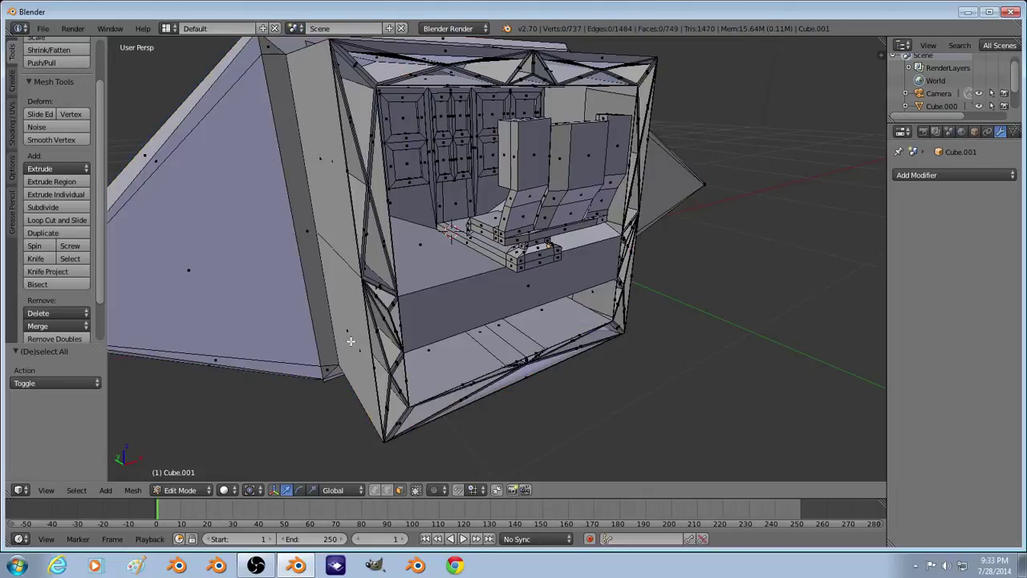
pyautogui.rightClick(351, 340)
pyautogui.press('a')
pyautogui.keyDown('alt'); pyautogui.rightClick(362, 401); pyautogui.keyUp('alt')
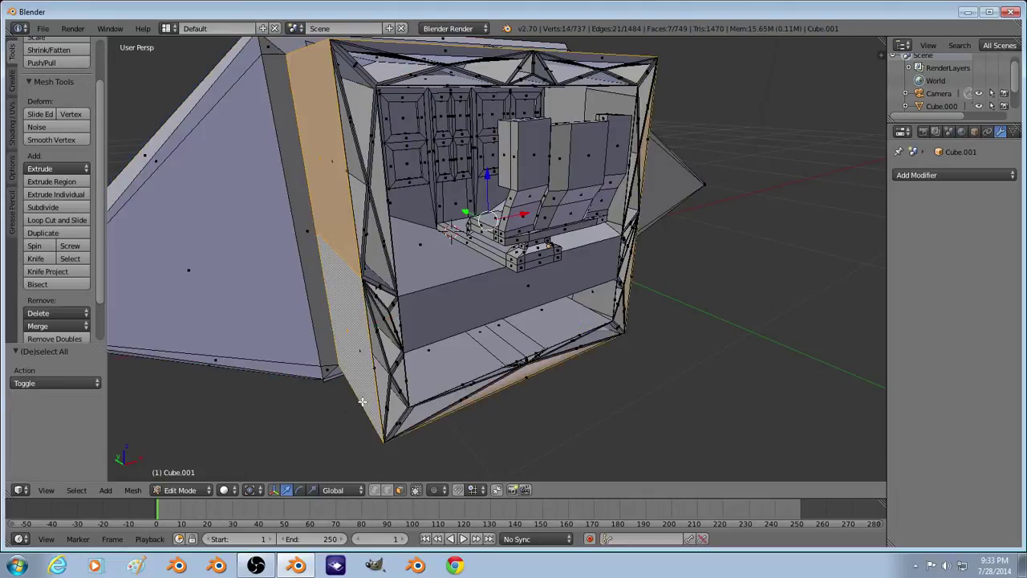
pyautogui.press('e')
pyautogui.rightClick(378, 337)
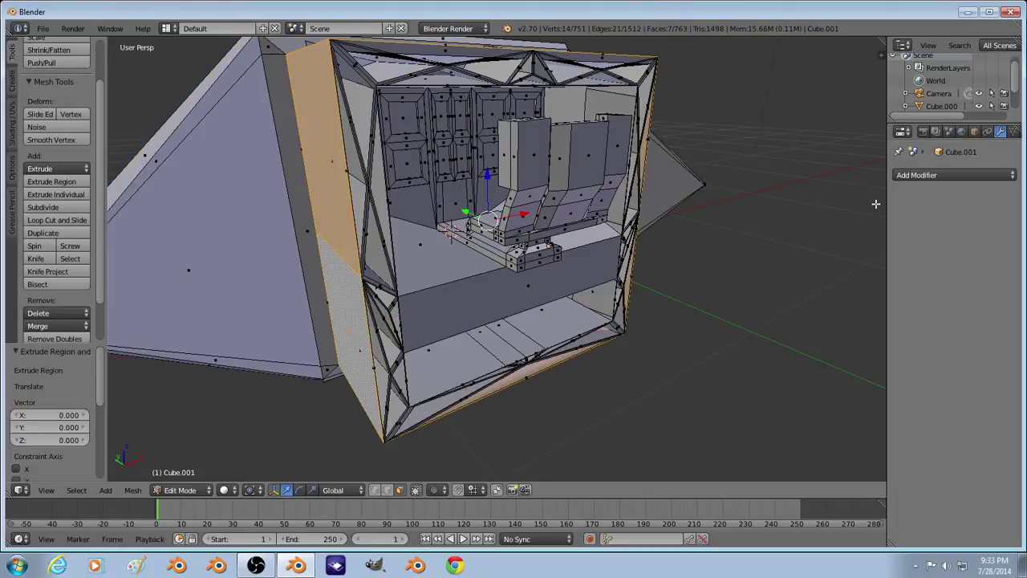
# Step: Add a Catmull-Clark Subdivision Surface modifier to the cabin in Object Mode and return to Edit Mode
pyautogui.press('Tab')
pyautogui.click(906, 177)
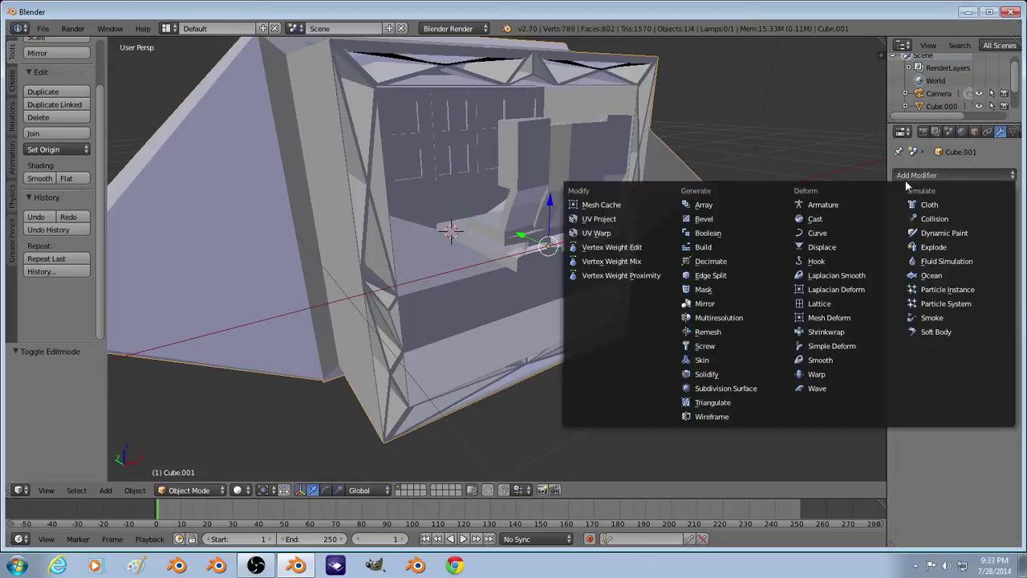
pyautogui.click(725, 389)
pyautogui.moveTo(576, 361); pyautogui.dragTo(412, 392, button='middle')
pyautogui.press('Tab')
pyautogui.hotkey('ctrl', 'z')
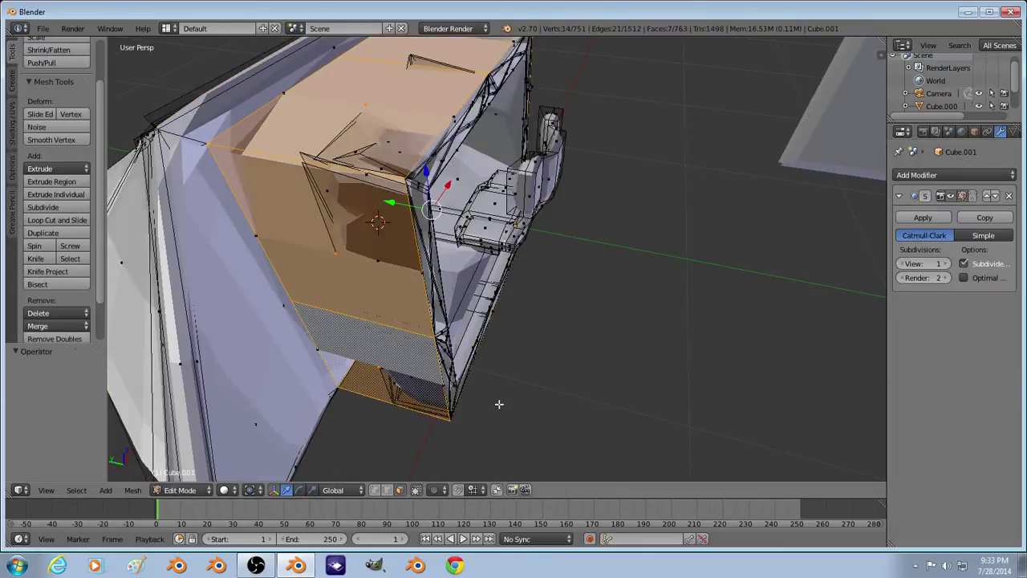
# Step: Extrude the selected outer side faces individually outward by about 0.057, and return to Object Mode with nothing selected
pyautogui.click(52, 191)
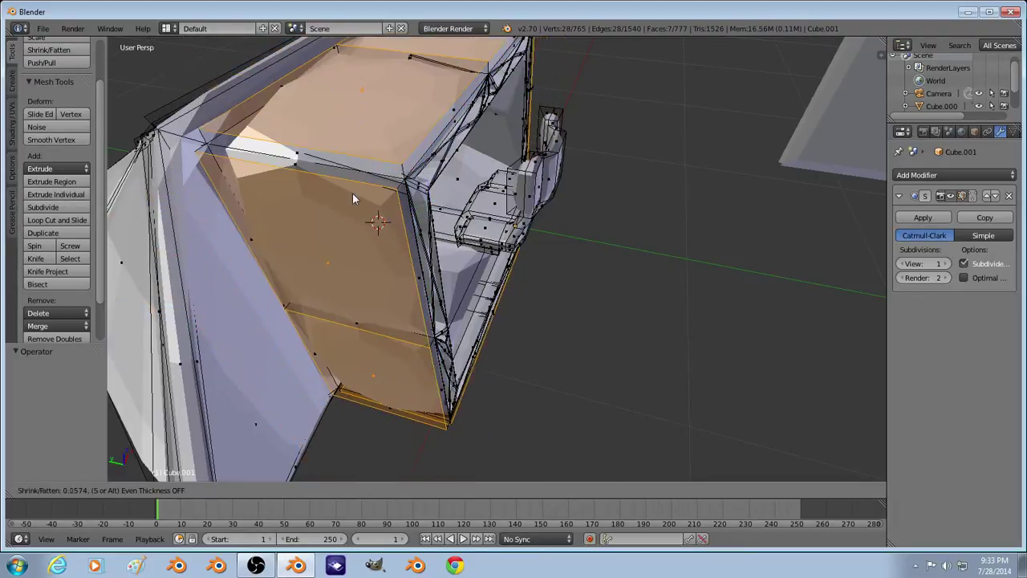
pyautogui.click(353, 193)
pyautogui.press('Tab')
pyautogui.moveTo(581, 286); pyautogui.dragTo(469, 262, button='middle')
pyautogui.press('a')
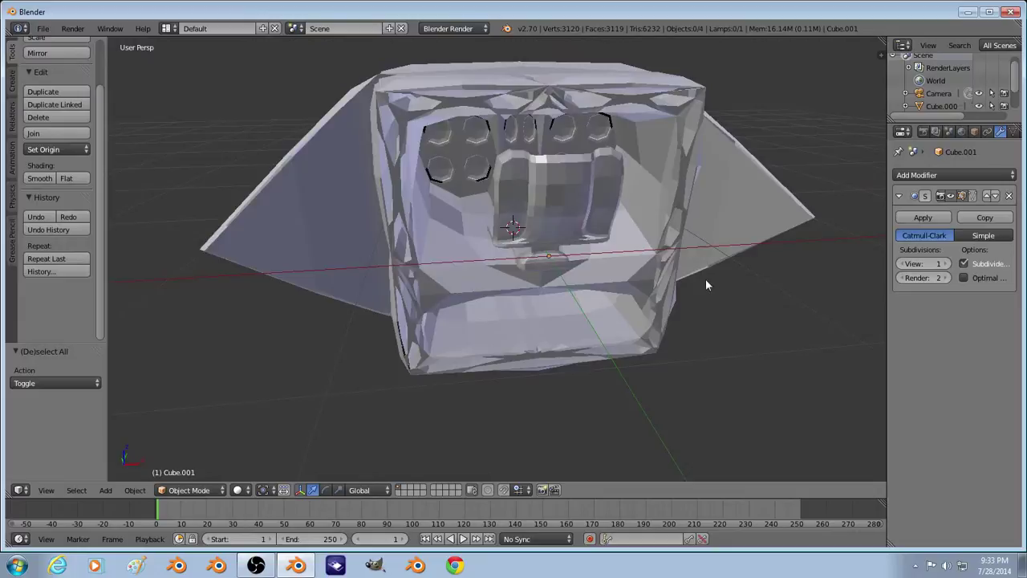
# Step: Return to the side faces in Edit Mode and extrude them individually outward a second time by about 0.057
pyautogui.moveTo(705, 282); pyautogui.dragTo(433, 369, button='middle')
pyautogui.rightClick(469, 305)
pyautogui.press('Tab')
pyautogui.press('Tab')
pyautogui.press('Tab')
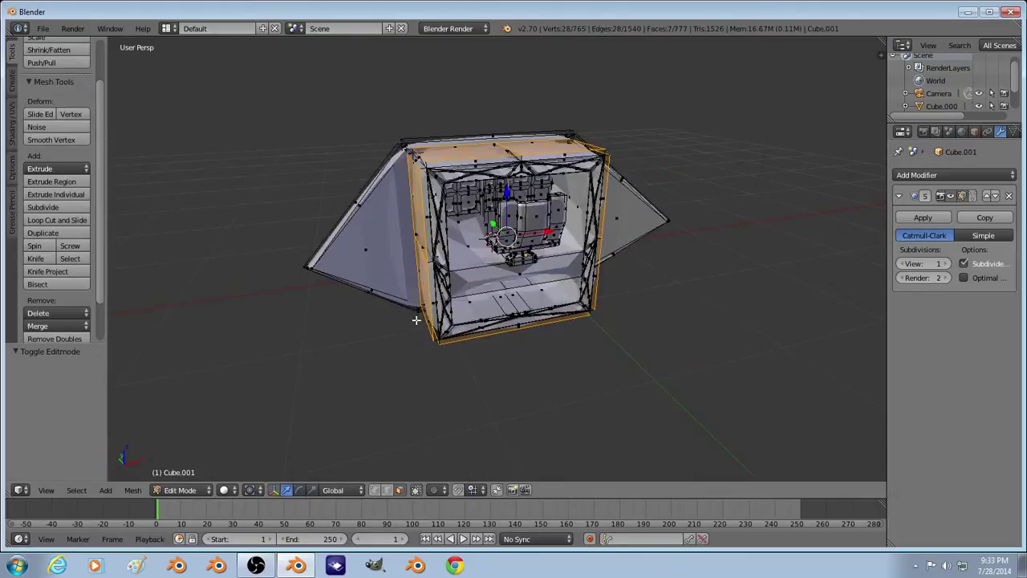
pyautogui.press('a')
pyautogui.click(462, 151)
pyautogui.hotkey('ctrl', 'z')
pyautogui.hotkey('ctrl', 'z')
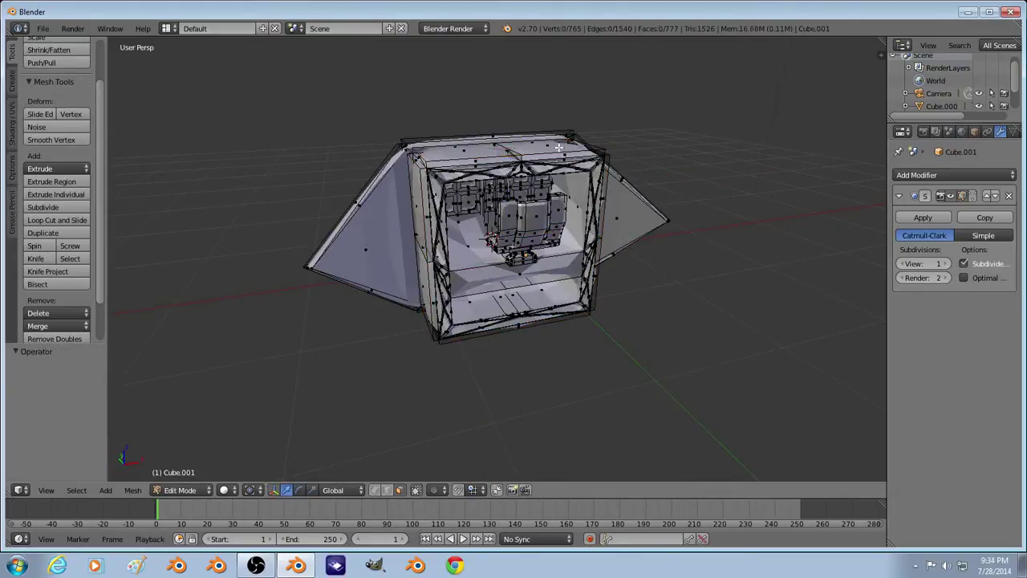
pyautogui.click(72, 196)
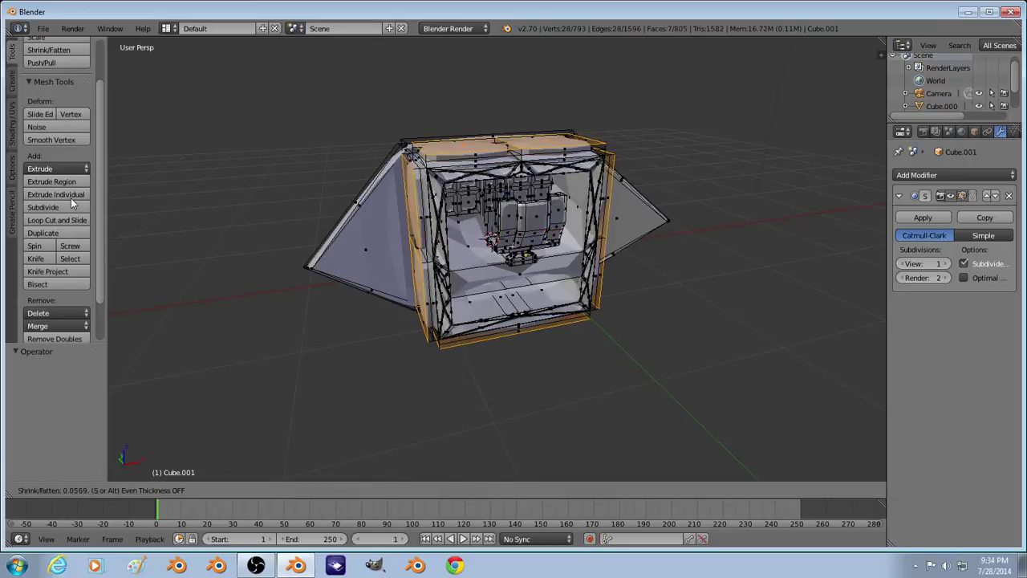
pyautogui.click(70, 197)
# Step: Select the thin end faces of the outer extruded panels all around the cabin's open side
pyautogui.press('a')
pyautogui.rightClick(432, 196)
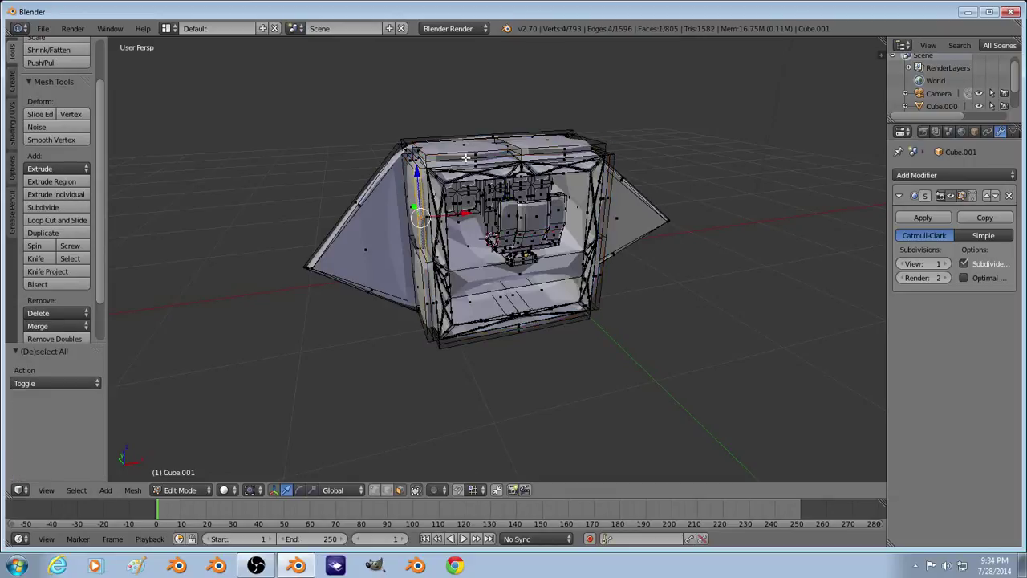
pyautogui.keyDown('shift'); pyautogui.rightClick(465, 157); pyautogui.keyUp('shift')
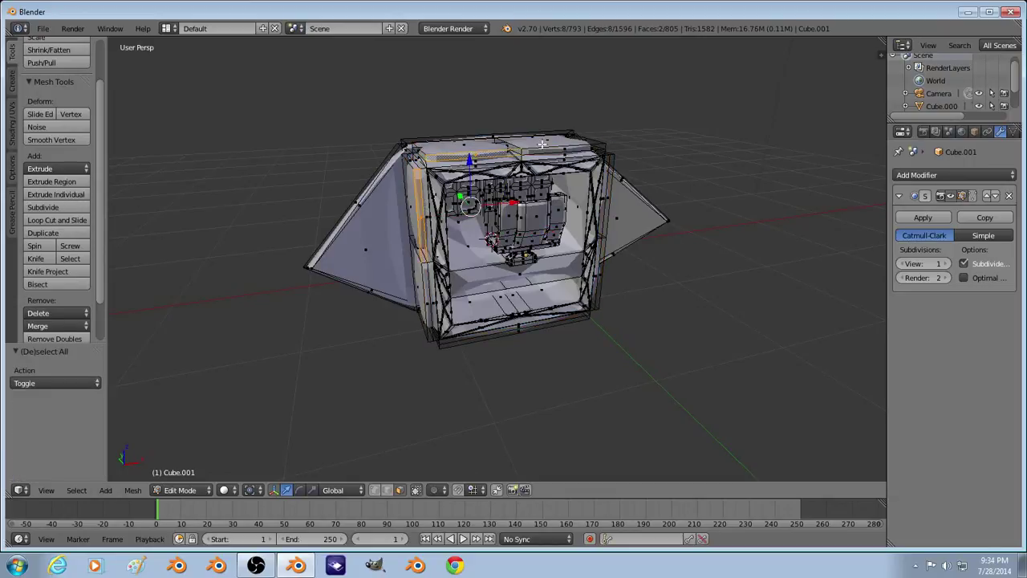
pyautogui.keyDown('shift'); pyautogui.rightClick(582, 152); pyautogui.keyUp('shift')
pyautogui.moveTo(638, 231)
pyautogui.mouseDown(button='middle')
pyautogui.moveTo(653, 227)
pyautogui.moveTo(636, 220)
pyautogui.mouseUp(button='middle')
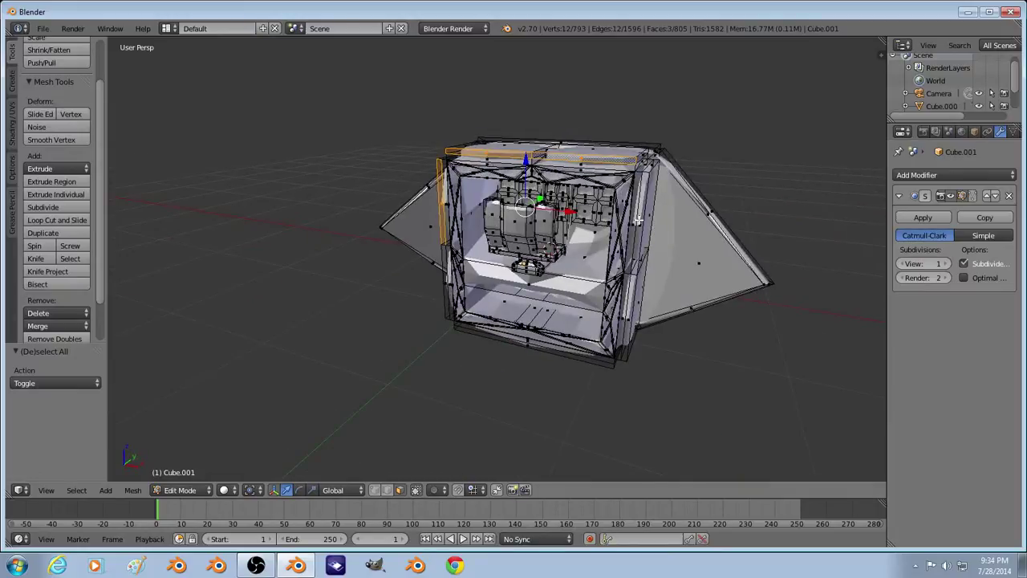
pyautogui.keyDown('shift'); pyautogui.rightClick(638, 218); pyautogui.keyUp('shift')
pyautogui.keyDown('shift'); pyautogui.rightClick(630, 307); pyautogui.keyUp('shift')
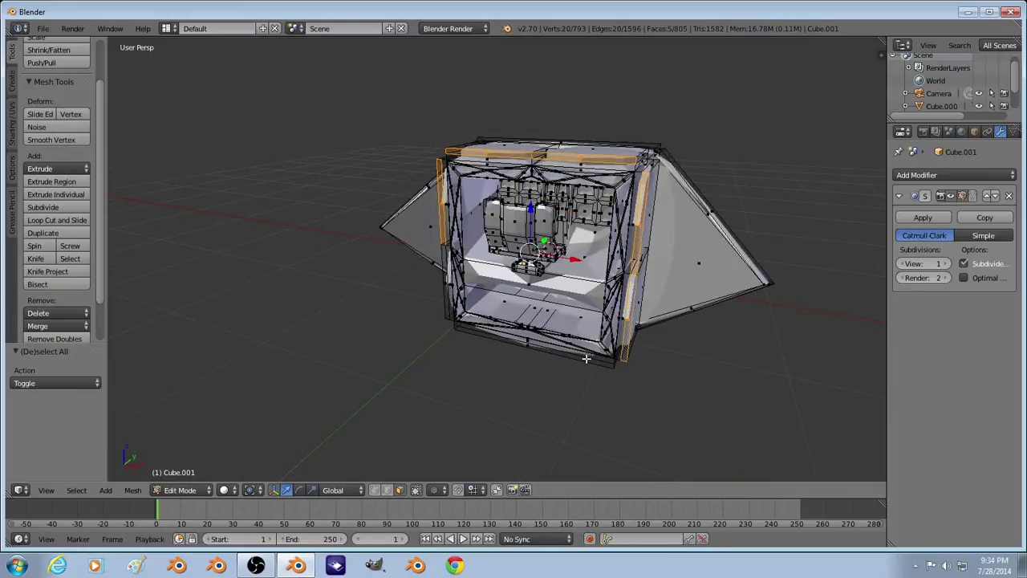
pyautogui.keyDown('shift'); pyautogui.rightClick(537, 353); pyautogui.keyUp('shift')
pyautogui.keyDown('shift'); pyautogui.rightClick(445, 293); pyautogui.keyUp('shift')
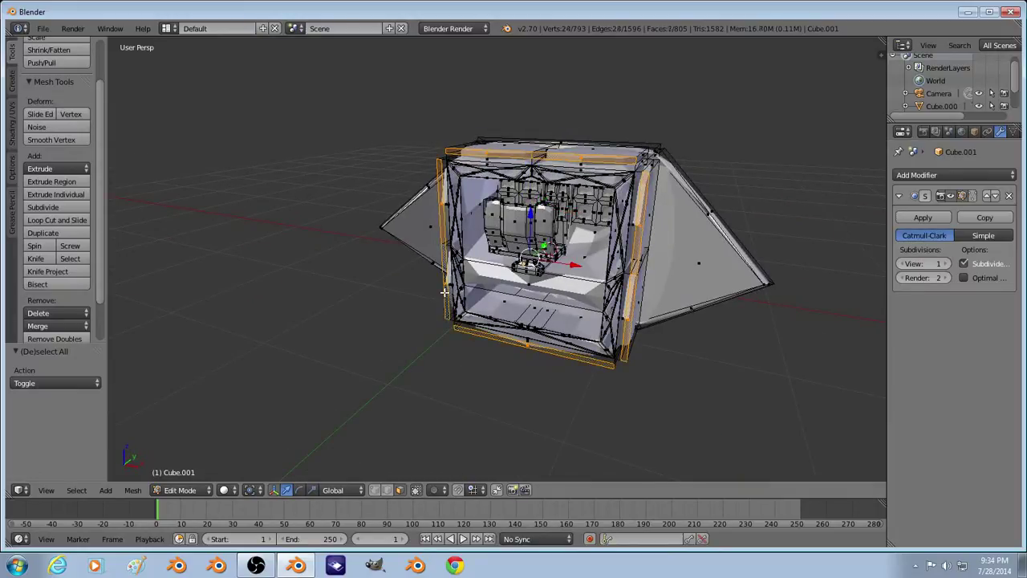
pyautogui.keyDown('shift'); pyautogui.rightClick(548, 342); pyautogui.keyUp('shift')
pyautogui.hotkey('ctrl', 'z')
pyautogui.keyDown('shift'); pyautogui.rightClick(531, 341); pyautogui.keyUp('shift')
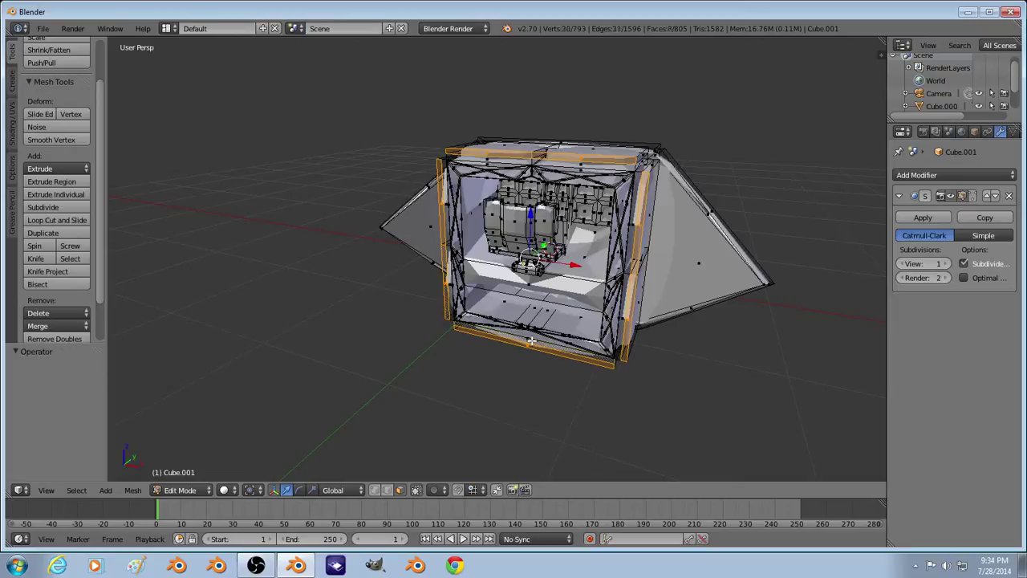
pyautogui.press('e')
pyautogui.press('x')
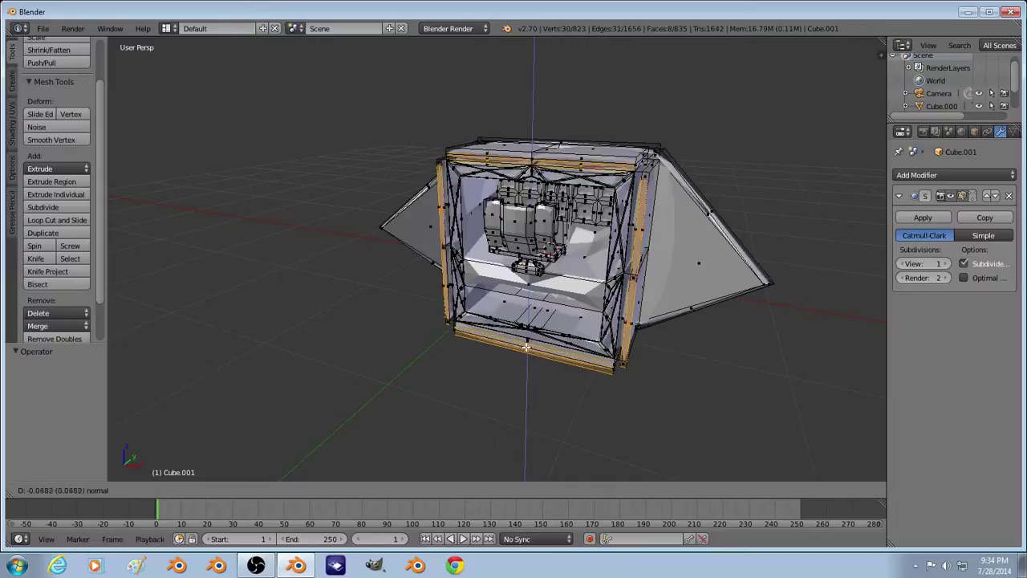
pyautogui.press('y')
pyautogui.press('y')
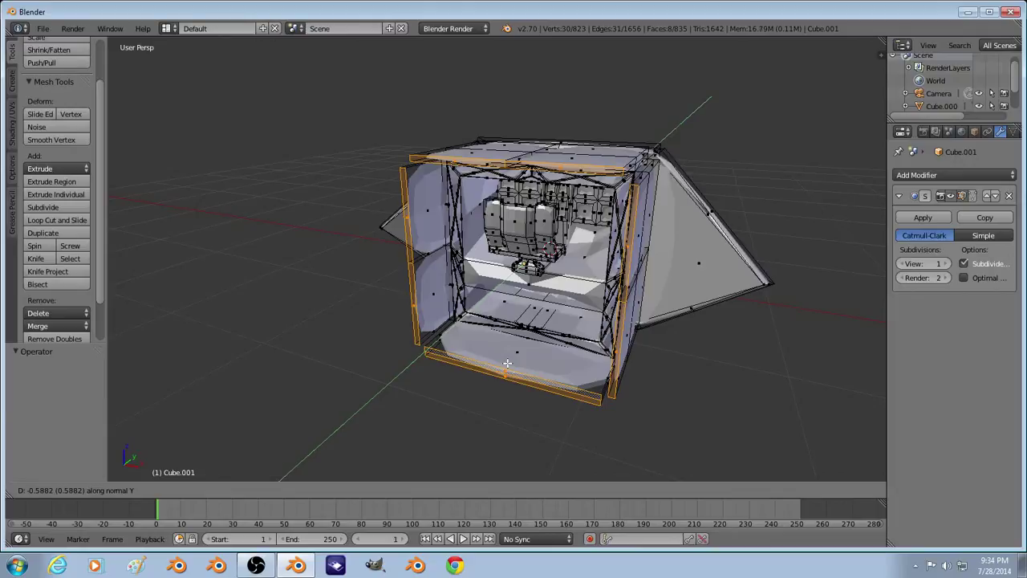
pyautogui.rightClick(507, 362)
# Step: Remove doubles on the selected panel end faces and extrude them by -2 along the global Y axis
pyautogui.scroll(-3, 52, 132)
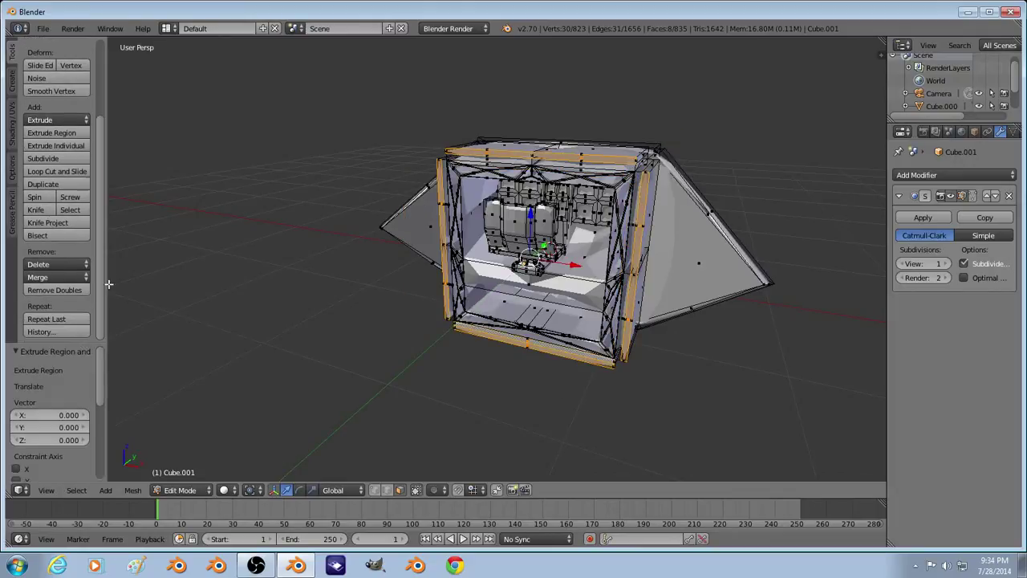
pyautogui.click(53, 289)
pyautogui.press('e')
pyautogui.press('y')
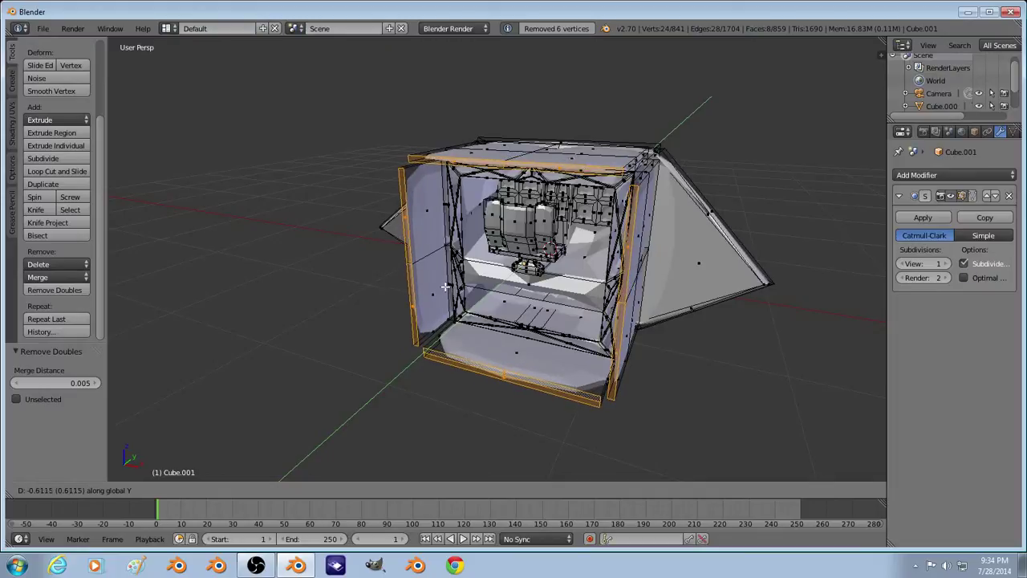
pyautogui.press('2')
pyautogui.press('-')
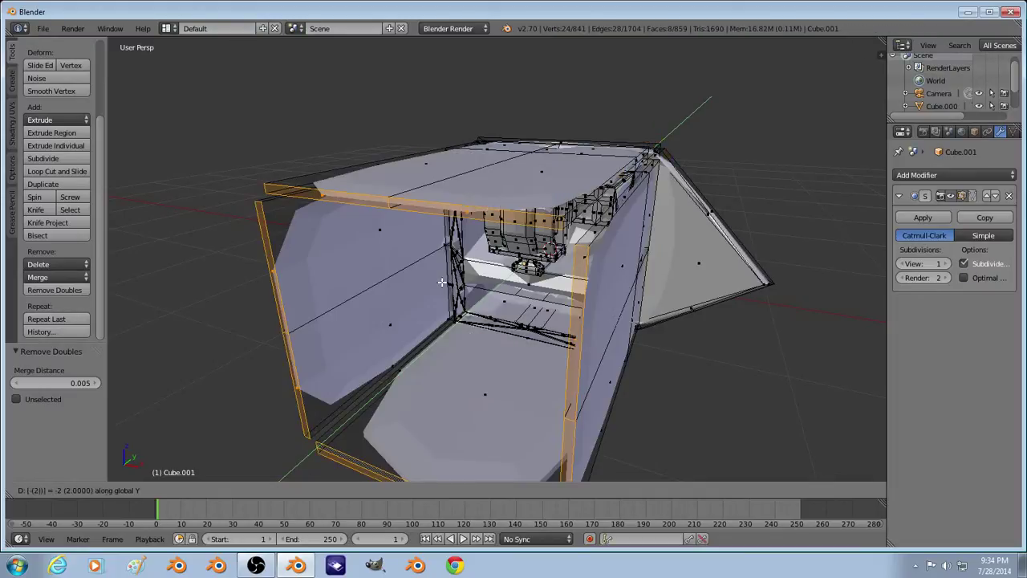
pyautogui.press('Return')
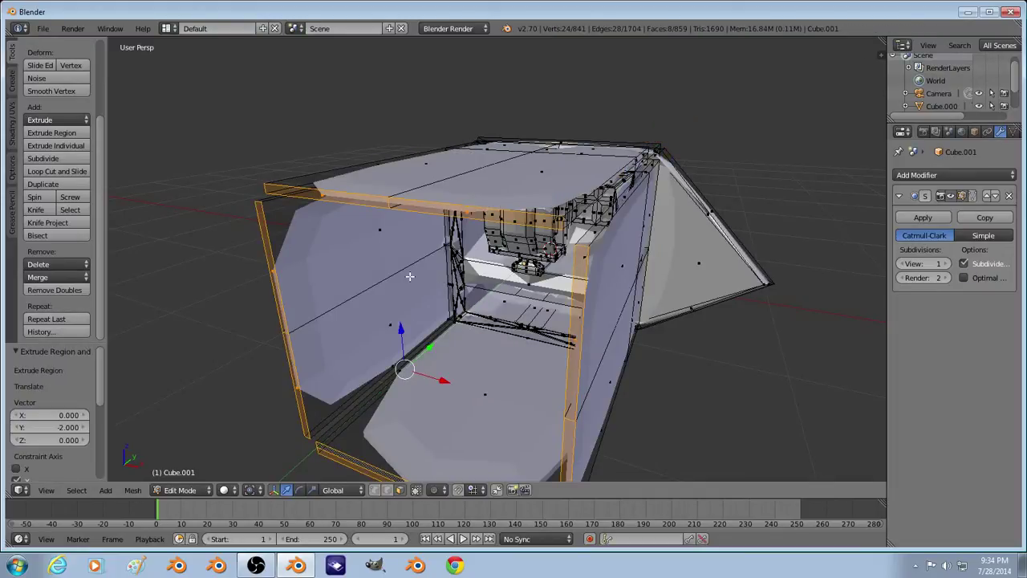
# Step: Extrude the panel end faces once more with almost no offset and check the smoothed shape in Object Mode
pyautogui.press('e')
pyautogui.click(379, 258)
pyautogui.press('Tab')
pyautogui.scroll(-6, 402, 250)
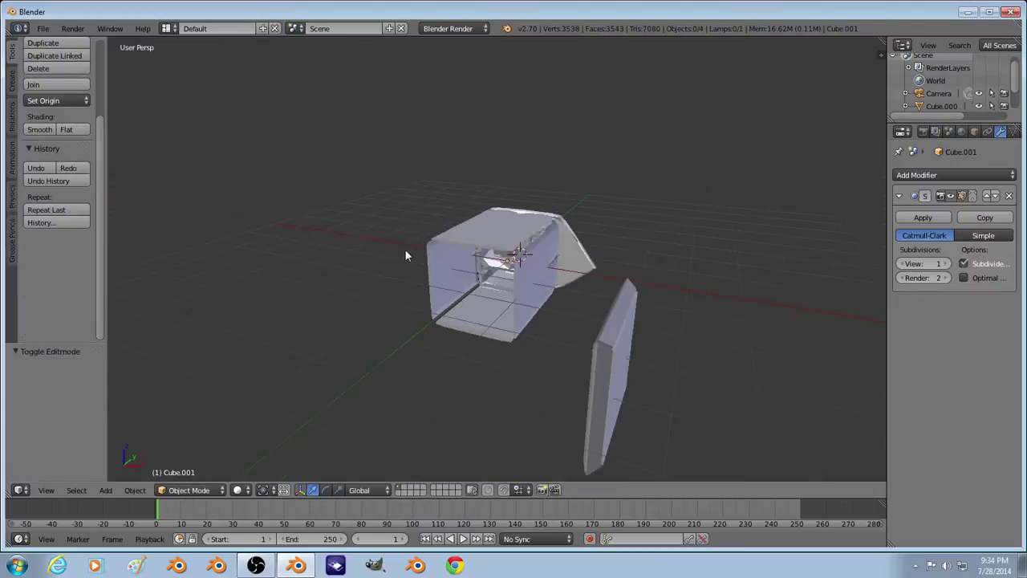
pyautogui.moveTo(405, 249); pyautogui.dragTo(325, 248, button='middle')
pyautogui.scroll(3, 523, 270)
pyautogui.press('Tab')
pyautogui.moveTo(523, 270); pyautogui.dragTo(472, 287, button='middle')
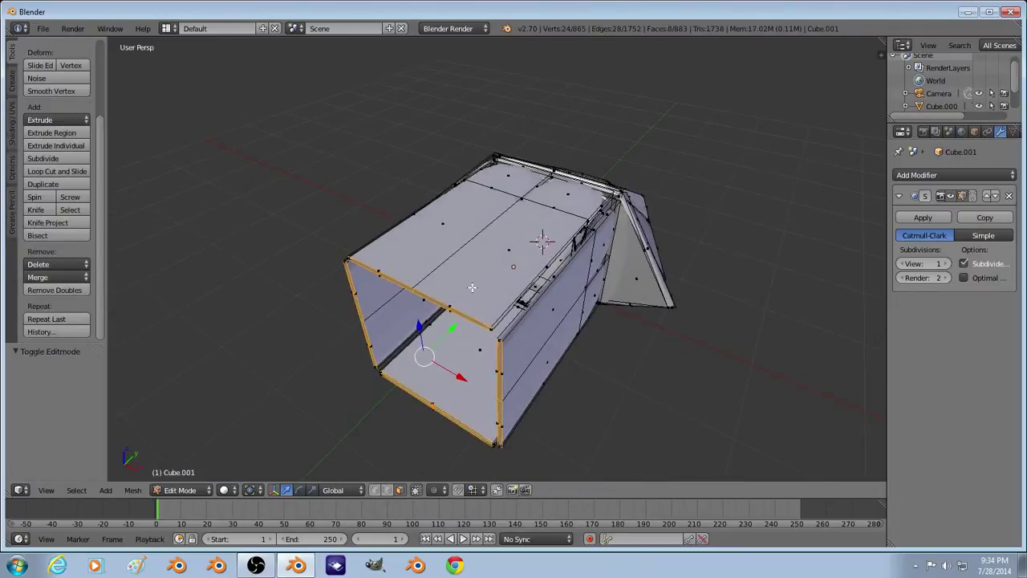
# Step: Weld the two facing long edges between the top panel and +X side panel by scaling them to 0 except along Y and removing doubles
pyautogui.click(387, 489)
pyautogui.rightClick(512, 322)
pyautogui.keyDown('shift'); pyautogui.rightClick(508, 317); pyautogui.keyUp('shift')
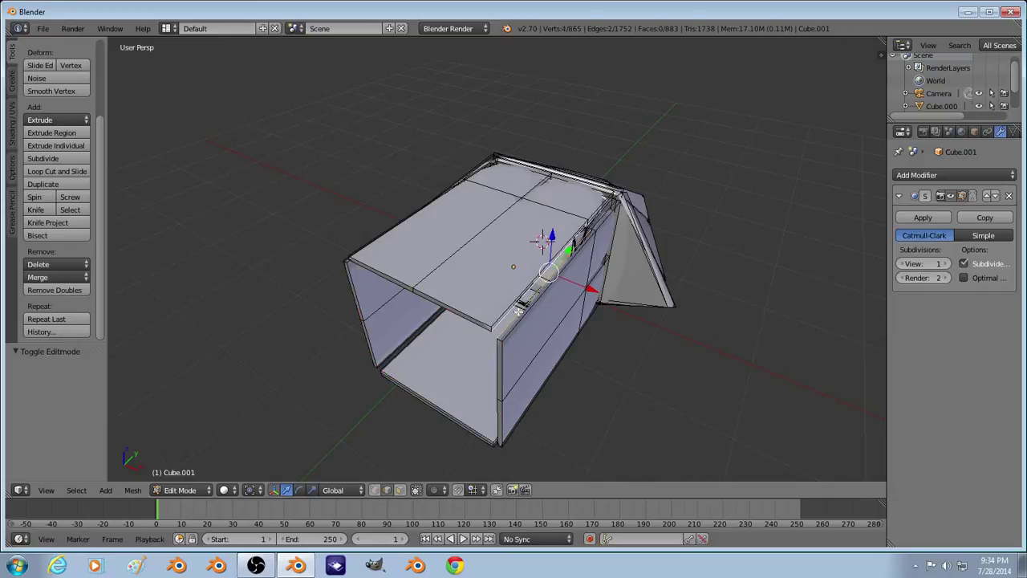
pyautogui.hotkey('shift', 's')
pyautogui.click(561, 309)
pyautogui.press('s')
pyautogui.hotkey('shift', 'y')
pyautogui.press('0')
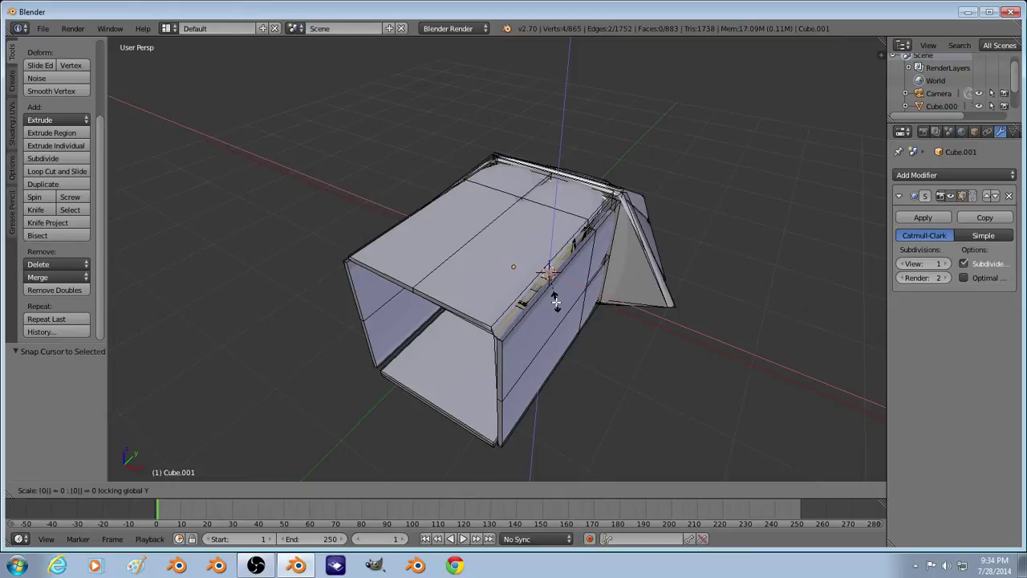
pyautogui.press('Return')
pyautogui.click(54, 289)
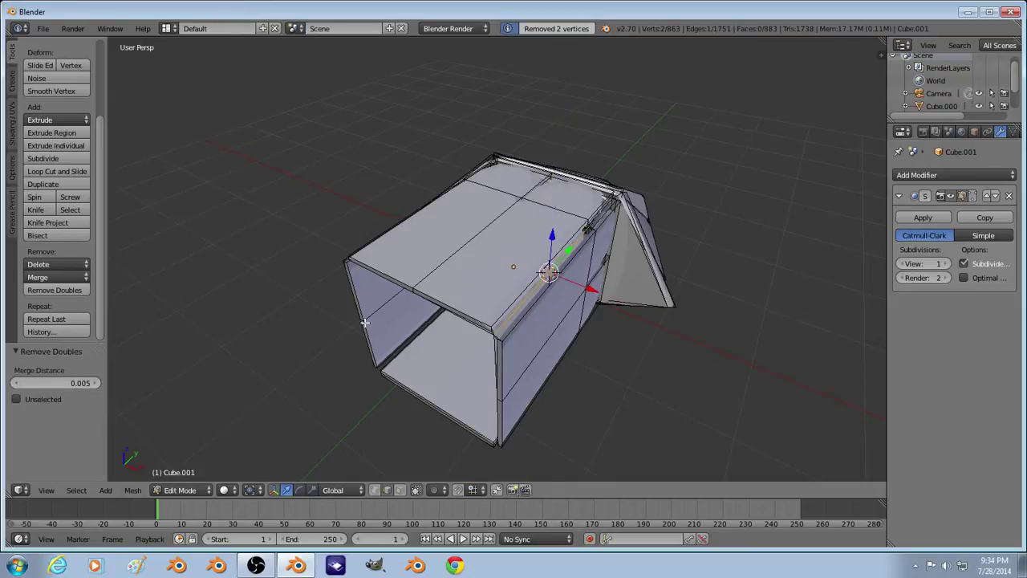
# Step: Try to weld the facing edges of the top and -X side panels by collapsing them to 0 except along Y and removing doubles
pyautogui.press('Tab')
pyautogui.moveTo(390, 325); pyautogui.dragTo(514, 293, button='middle')
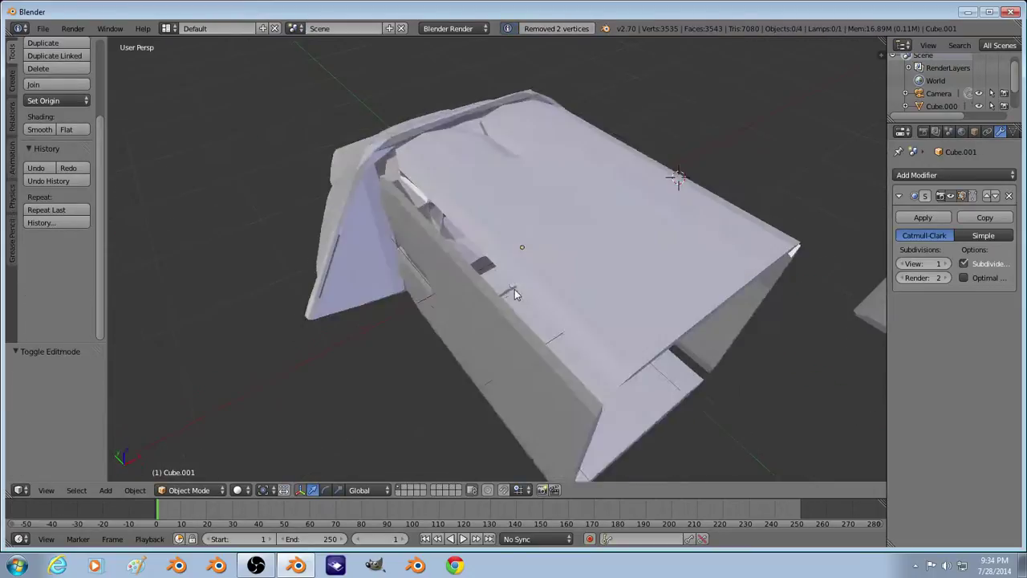
pyautogui.press('Tab')
pyautogui.rightClick(516, 307)
pyautogui.keyDown('shift'); pyautogui.rightClick(521, 303); pyautogui.keyUp('shift')
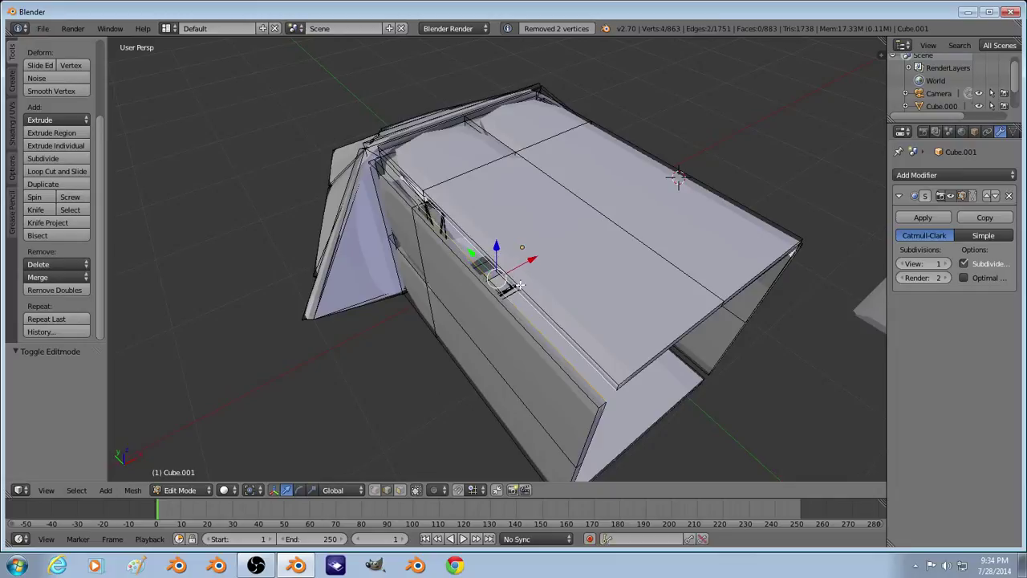
pyautogui.hotkey('shift', 's')
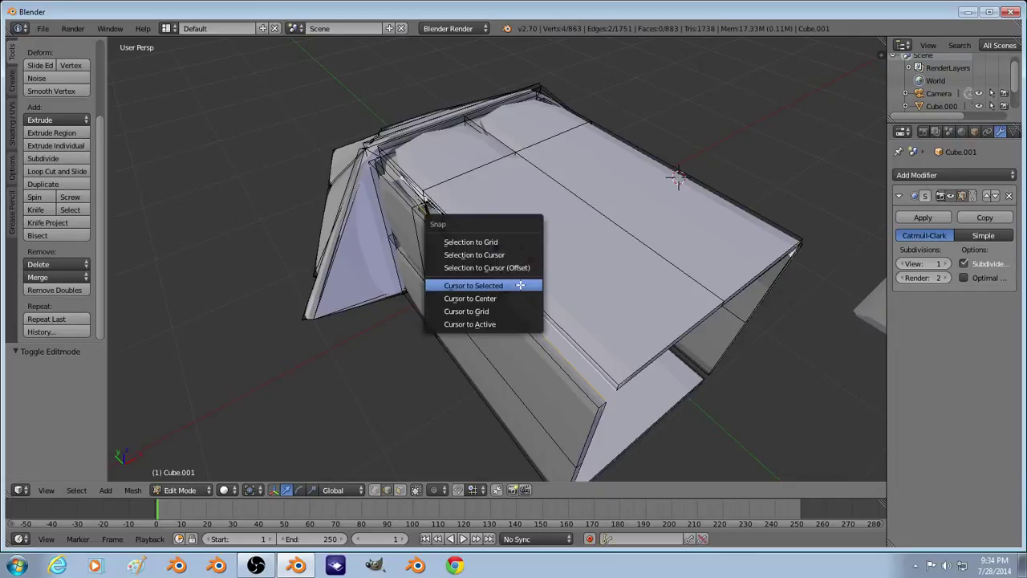
pyautogui.click(520, 285)
pyautogui.press('s')
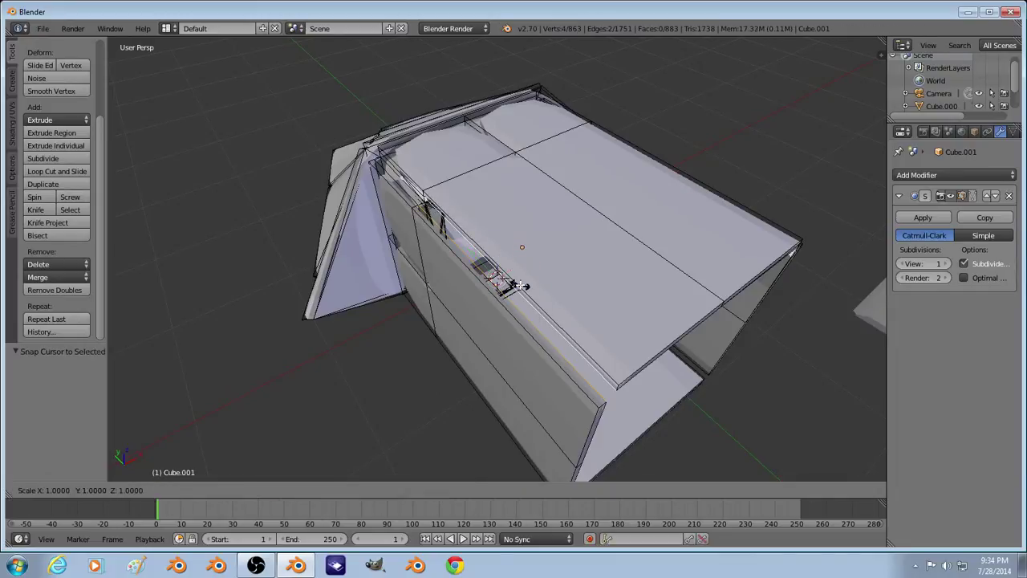
pyautogui.hotkey('shift', 'y')
pyautogui.press('0')
pyautogui.press('Return')
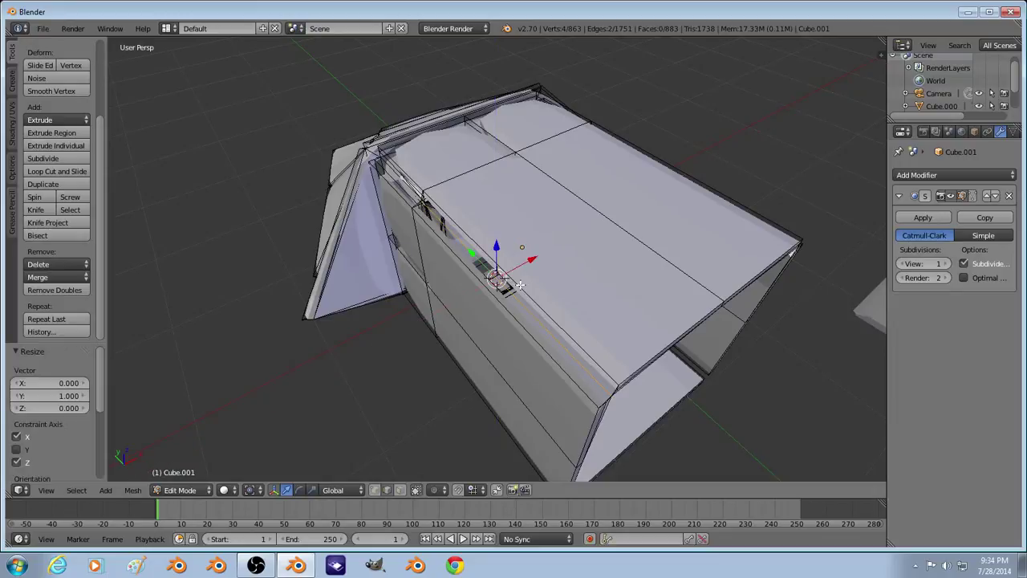
pyautogui.click(55, 290)
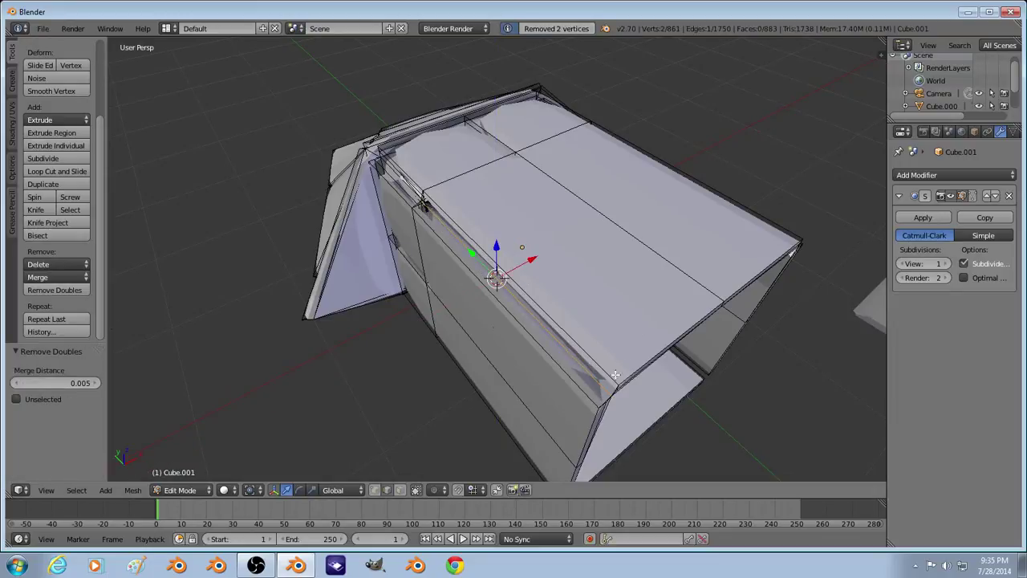
pyautogui.hotkey('ctrl', 'z')
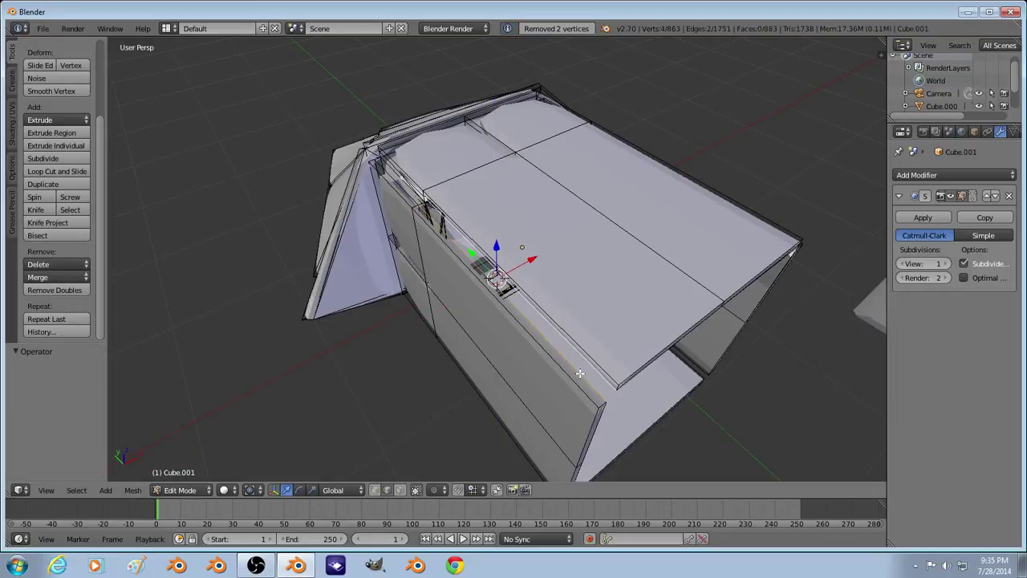
pyautogui.press('a')
pyautogui.keyDown('alt'); pyautogui.rightClick(592, 362); pyautogui.keyUp('alt')
pyautogui.keyDown('alt'); pyautogui.keyDown('shift'); pyautogui.rightClick(579, 369); pyautogui.keyUp('shift'); pyautogui.keyUp('alt')
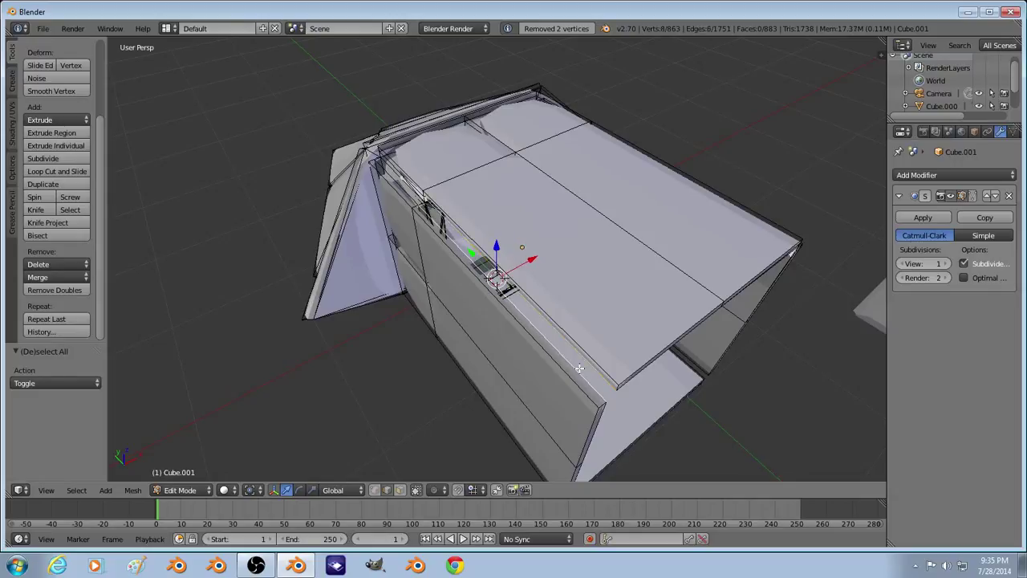
# Step: Show the model from the Back orthographic view in solid shading and clear the selection
pyautogui.moveTo(579, 368); pyautogui.dragTo(525, 328, button='middle')
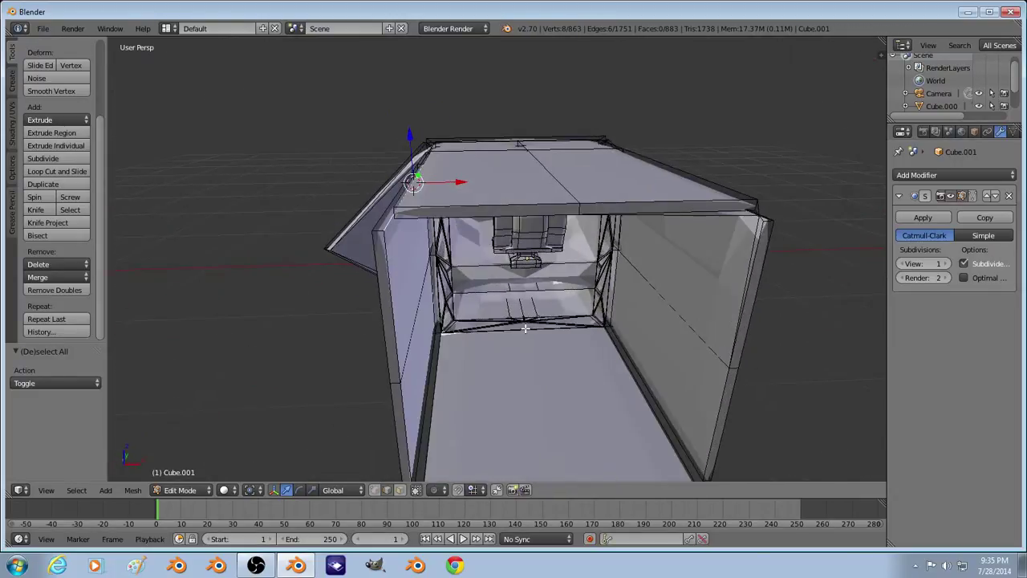
pyautogui.press('z')
pyautogui.scroll(-4, 482, 281)
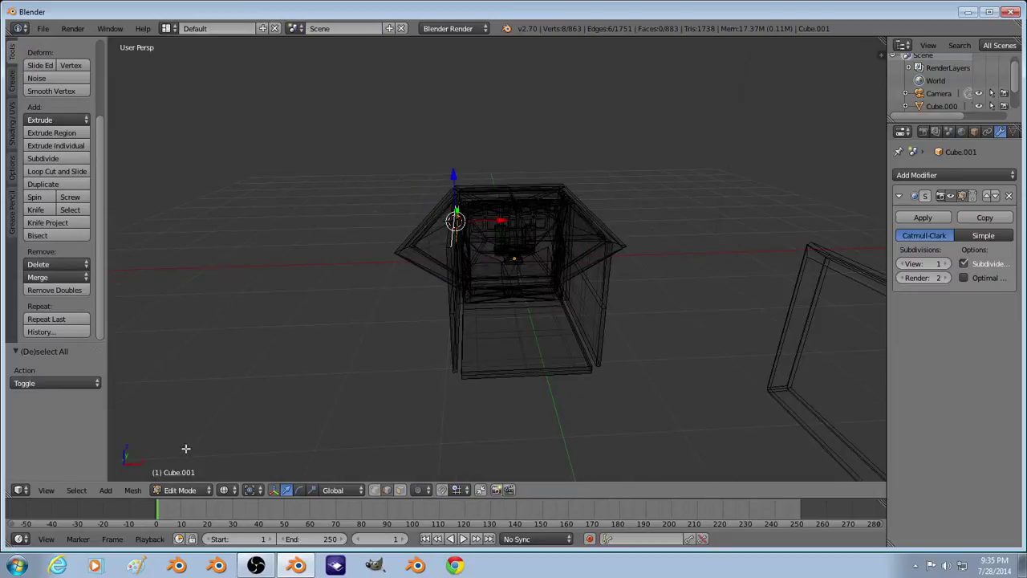
pyautogui.click(56, 491)
pyautogui.click(78, 406)
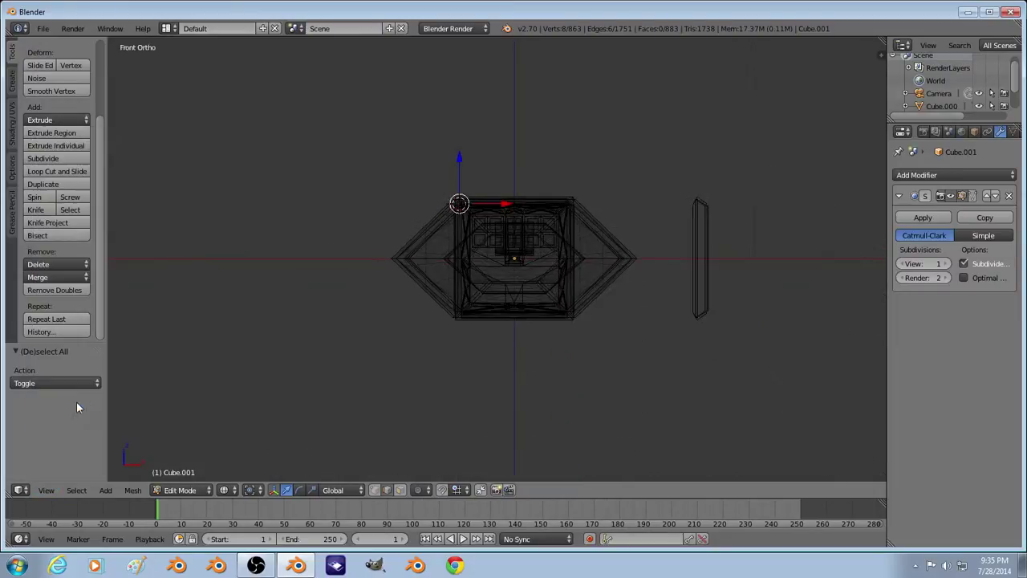
pyautogui.press('z')
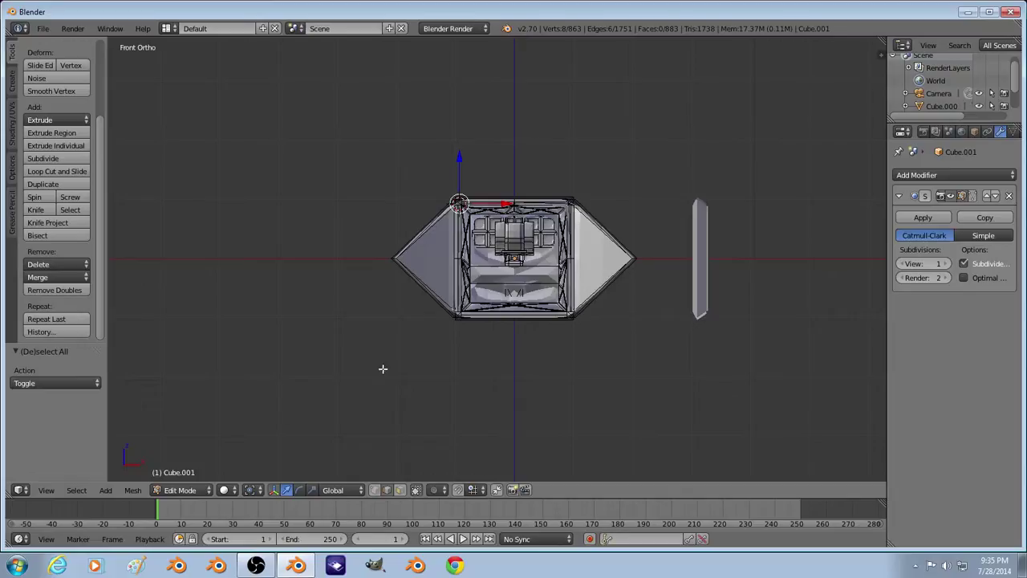
pyautogui.click(44, 490)
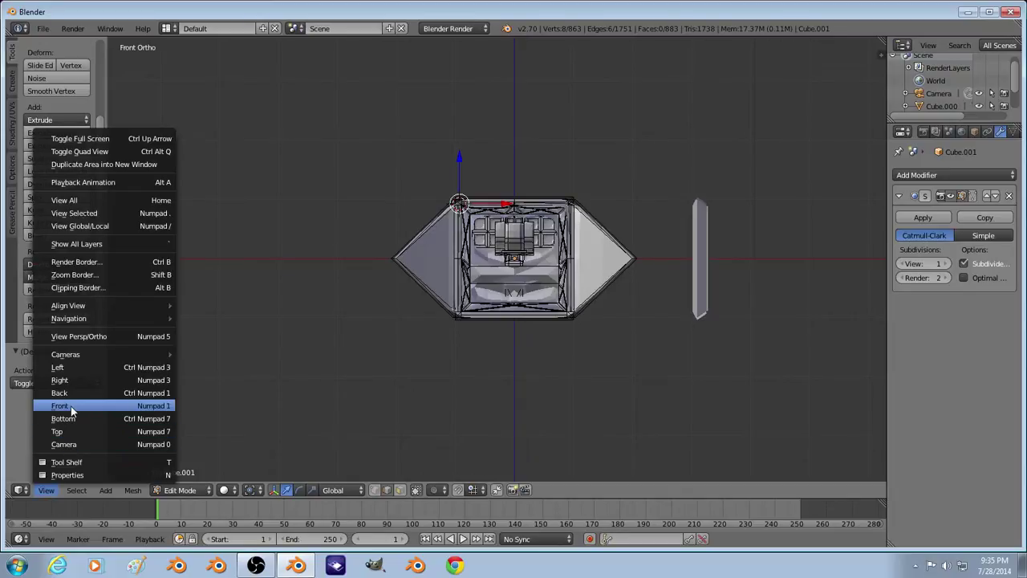
pyautogui.click(65, 392)
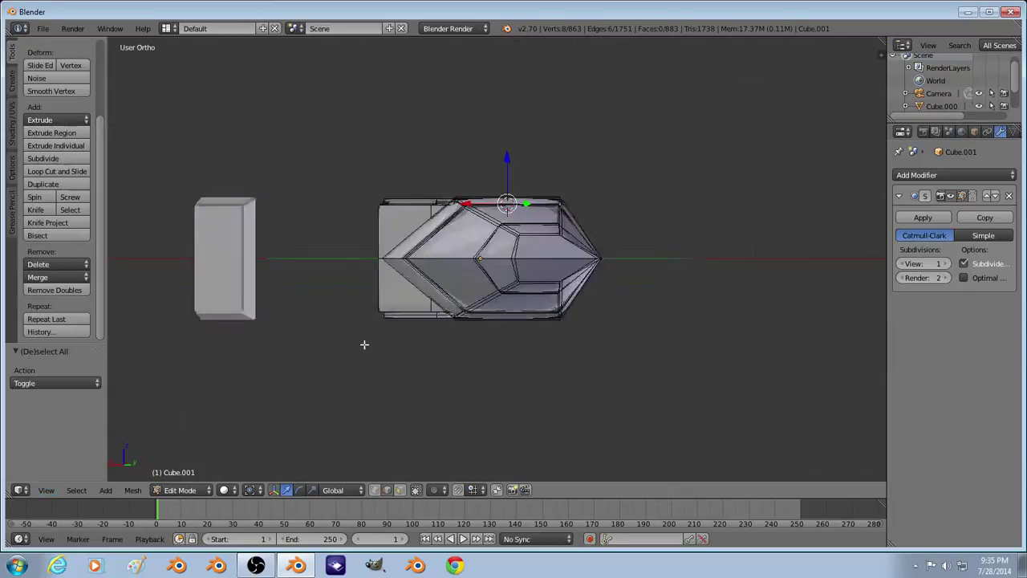
pyautogui.press('Tab')
pyautogui.press('Tab')
pyautogui.press('a')
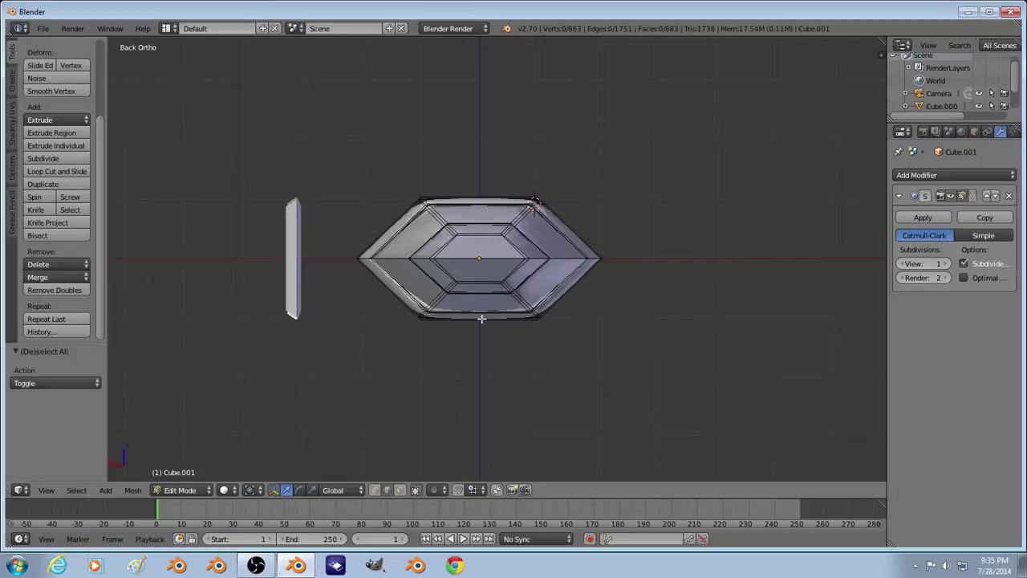
# Step: Extrude the central face loop in place and scale it to 0 along X to form a seam on the midline
pyautogui.click(402, 491)
pyautogui.keyDown('alt'); pyautogui.rightClick(479, 314); pyautogui.keyUp('alt')
pyautogui.press('e')
pyautogui.rightClick(522, 318)
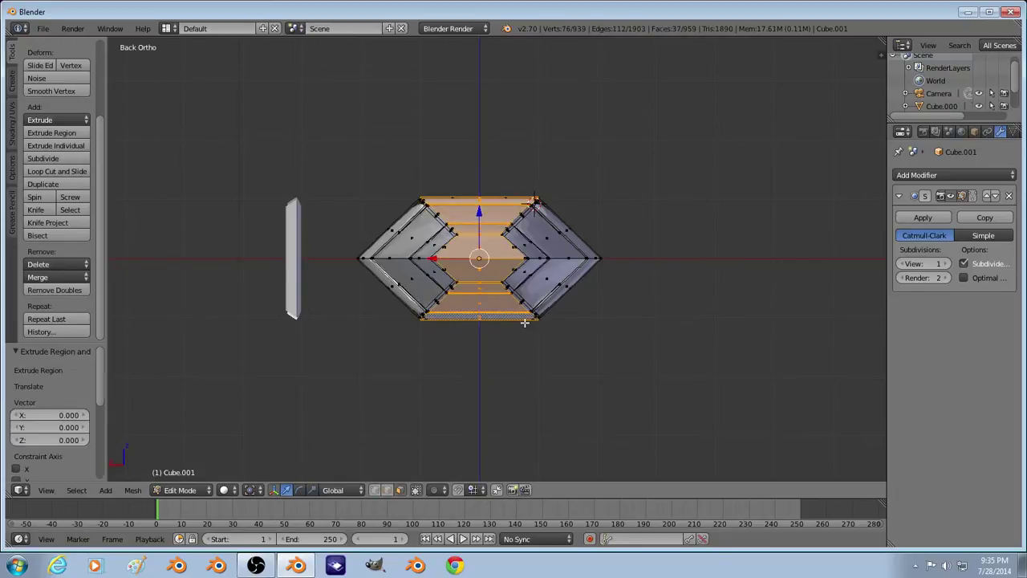
pyautogui.press('s')
pyautogui.press('x')
pyautogui.click(523, 321)
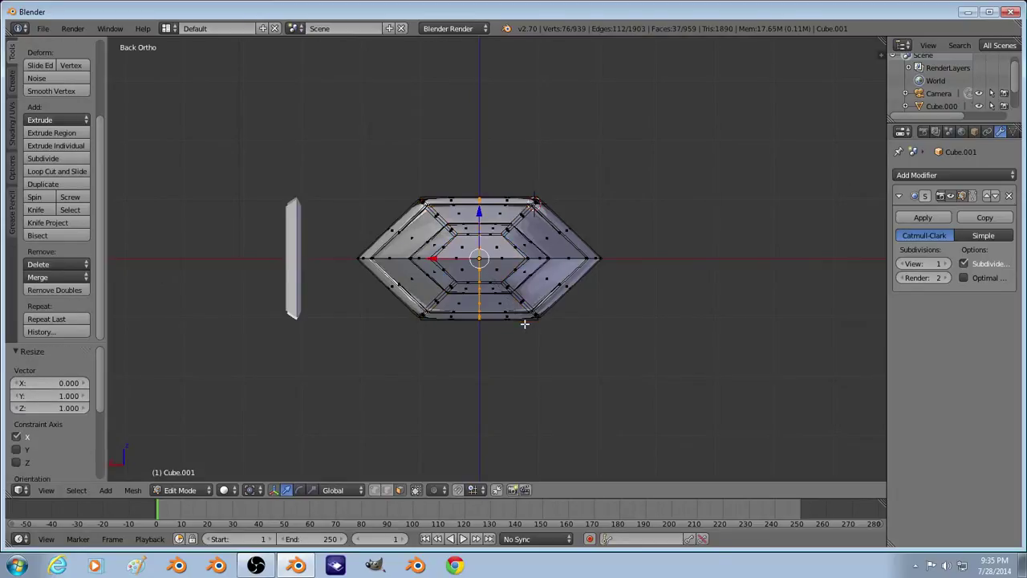
# Step: Try to box-select the -X half of the model in wireframe, from just past the midline seam
pyautogui.press('a')
pyautogui.press('z')
pyautogui.press('b')
pyautogui.moveTo(605, 362); pyautogui.dragTo(476, 174)
pyautogui.press('z')
pyautogui.press('z')
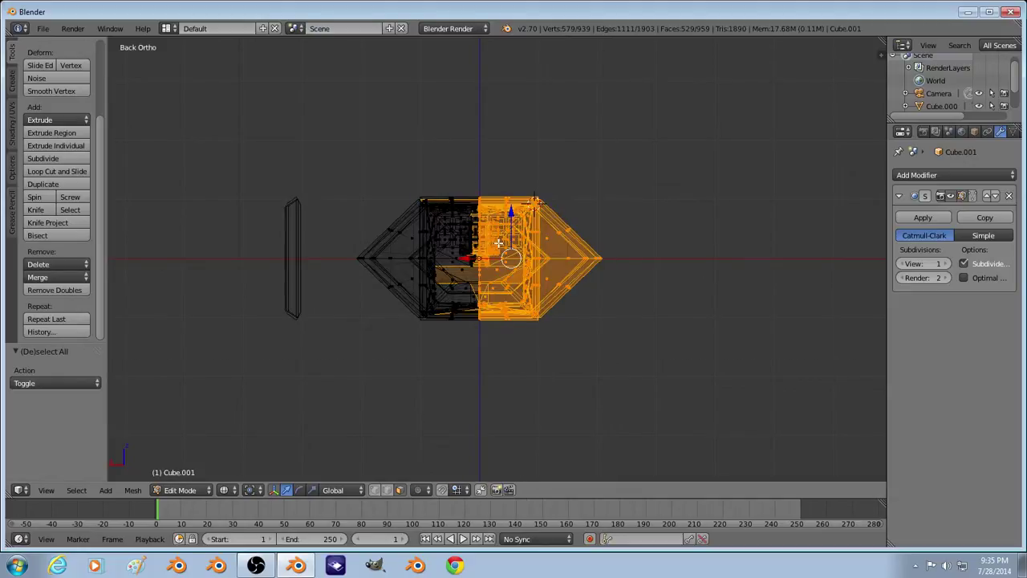
# Step: Box-select the -X half of the model exactly up to the midline seam in wireframe and delete its faces
pyautogui.press('a')
pyautogui.press('b')
pyautogui.moveTo(586, 357); pyautogui.dragTo(480, 192)
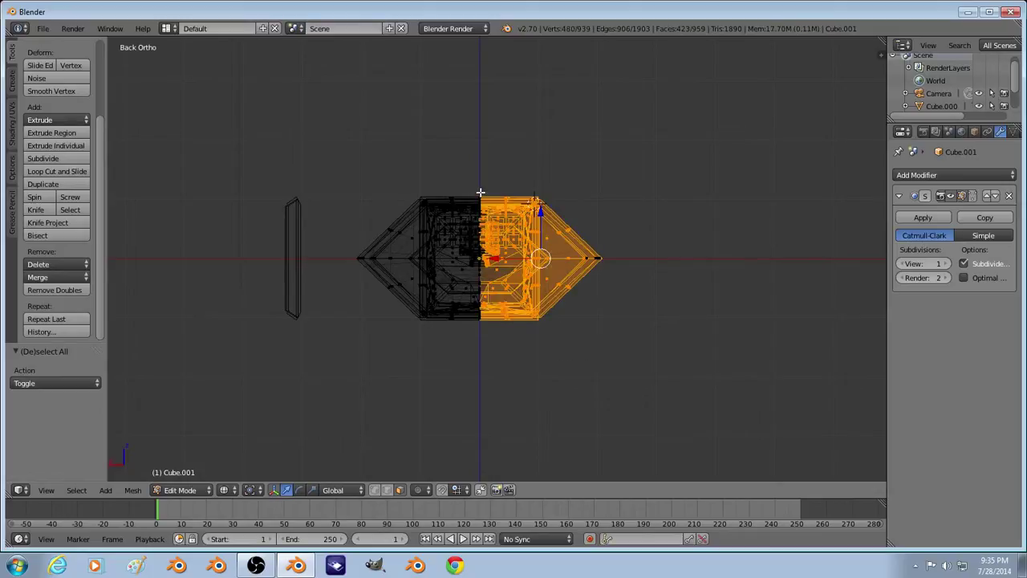
pyautogui.press('z')
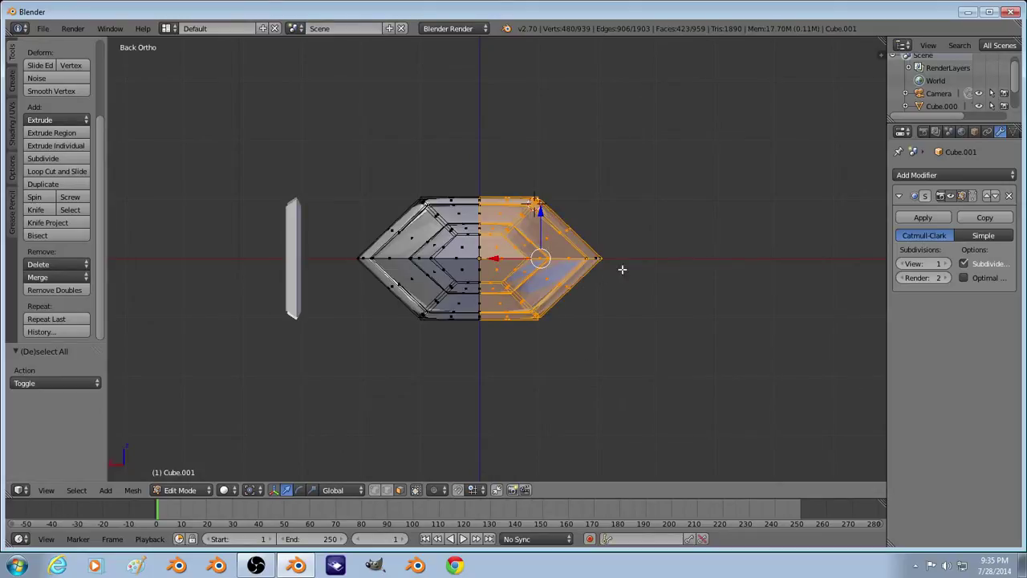
pyautogui.press('z')
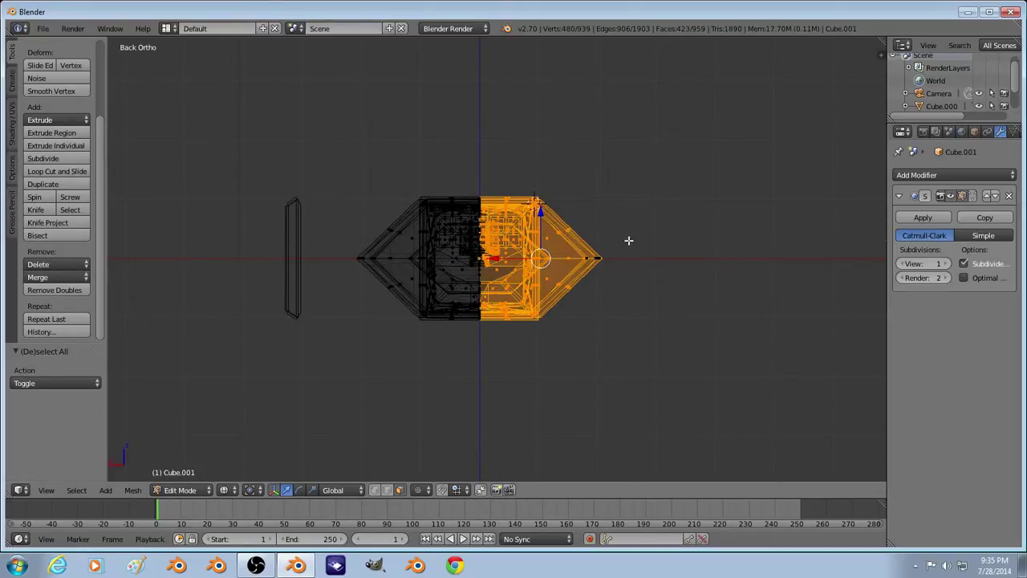
pyautogui.keyDown('shift'); pyautogui.rightClick(628, 241); pyautogui.keyUp('shift')
pyautogui.moveTo(593, 278); pyautogui.dragTo(315, 304, button='middle')
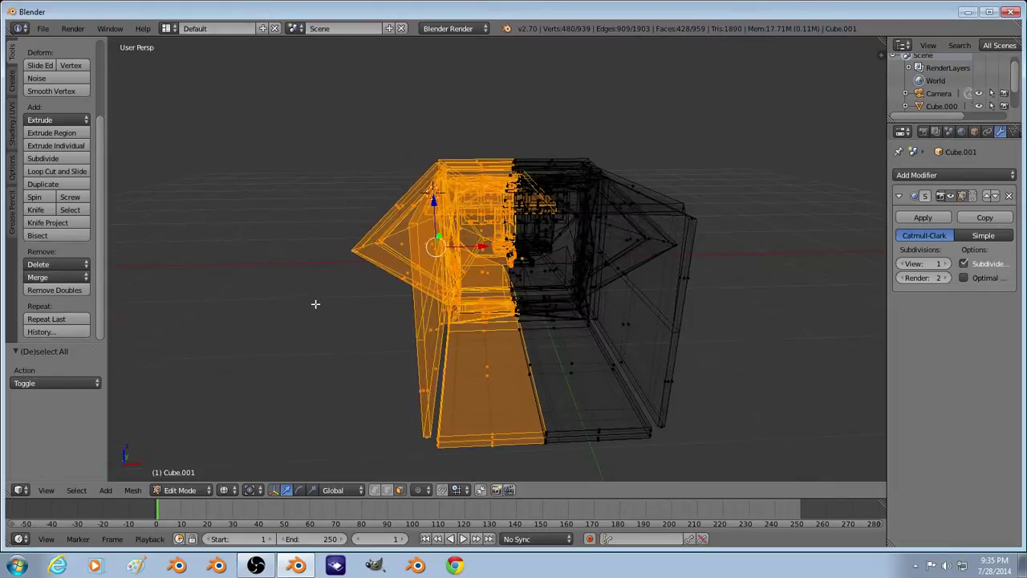
pyautogui.press('z')
pyautogui.moveTo(514, 333)
pyautogui.mouseDown(button='middle')
pyautogui.moveTo(493, 337)
pyautogui.moveTo(482, 325)
pyautogui.moveTo(497, 299)
pyautogui.mouseUp(button='middle')
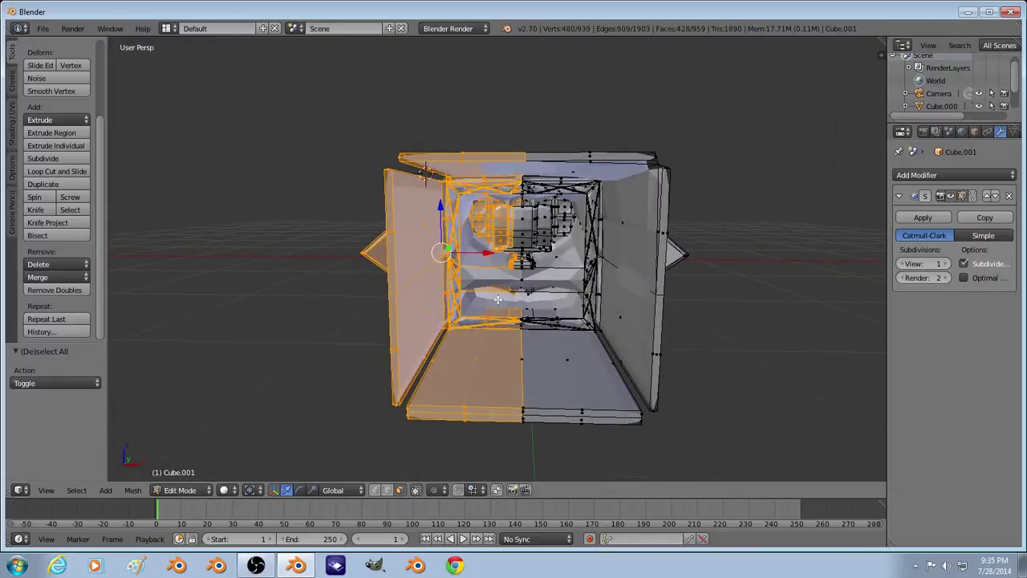
pyautogui.press('x')
pyautogui.click(442, 328)
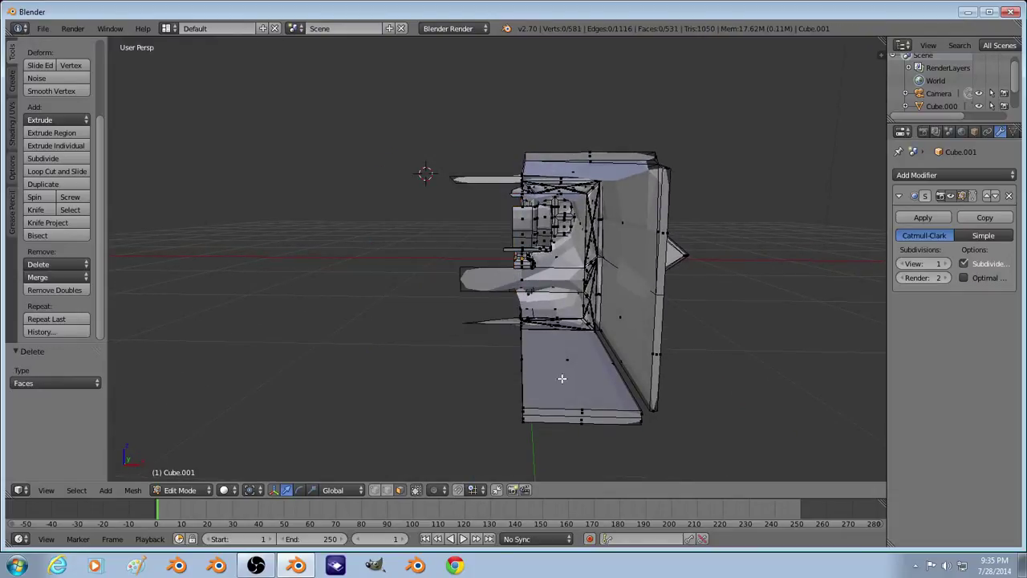
# Step: Select the four remaining strip faces that still extend across the midline to the -X side, checking in wireframe
pyautogui.rightClick(498, 280)
pyautogui.keyDown('shift'); pyautogui.rightClick(503, 320); pyautogui.keyUp('shift')
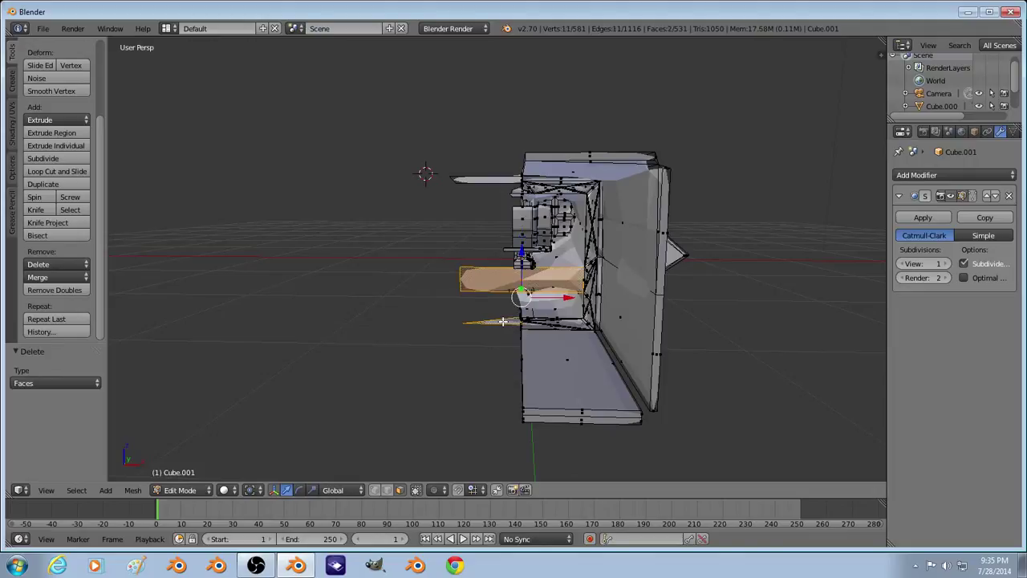
pyautogui.keyDown('shift'); pyautogui.rightClick(504, 177); pyautogui.keyUp('shift')
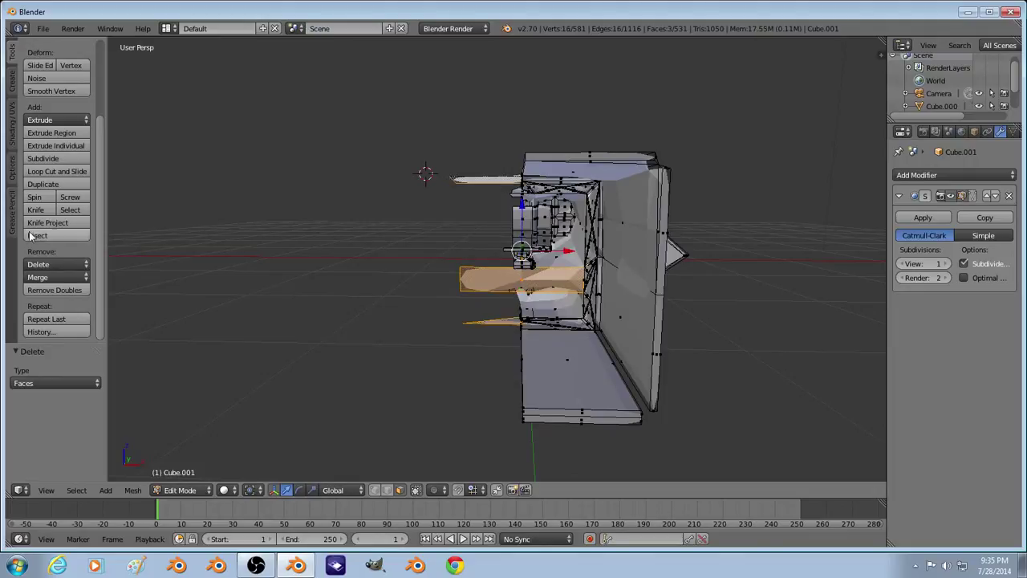
pyautogui.press('z')
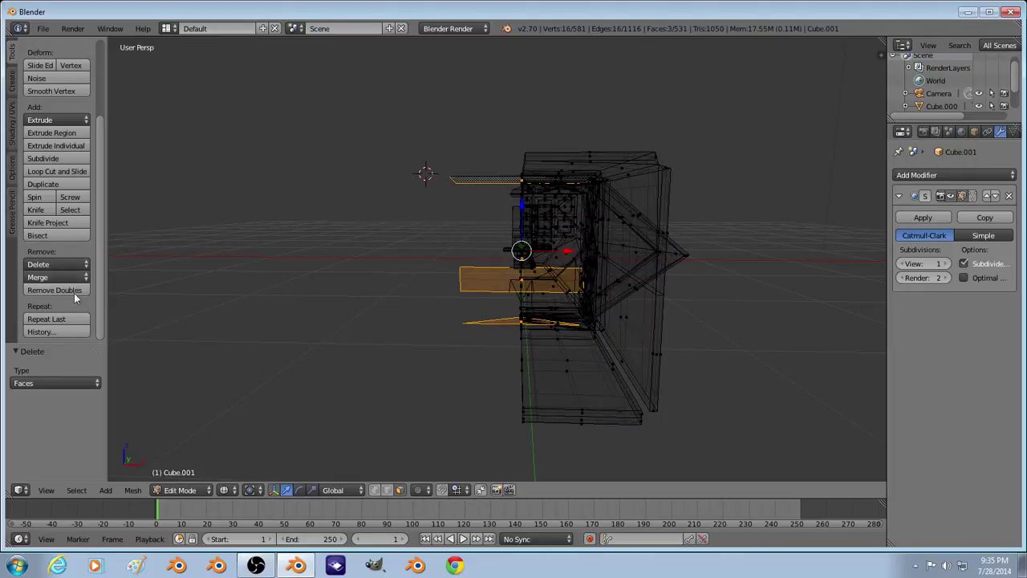
pyautogui.moveTo(571, 205); pyautogui.dragTo(565, 160, button='middle')
pyautogui.press('z')
pyautogui.scroll(3, 489, 230)
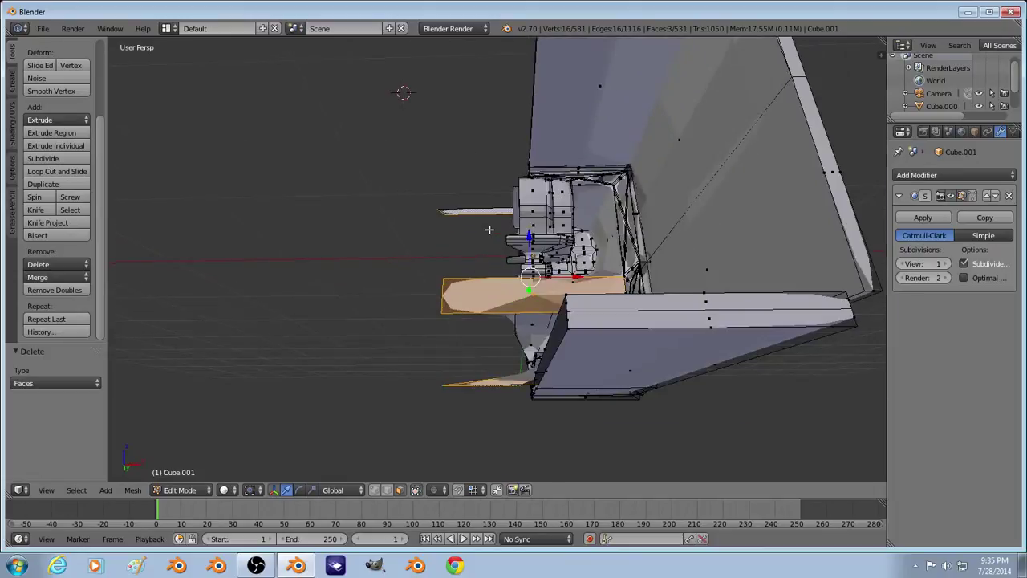
pyautogui.moveTo(489, 229)
pyautogui.mouseDown(button='middle')
pyautogui.moveTo(512, 195)
pyautogui.moveTo(486, 203)
pyautogui.mouseUp(button='middle')
pyautogui.press('z')
pyautogui.keyDown('shift'); pyautogui.rightClick(479, 201); pyautogui.keyUp('shift')
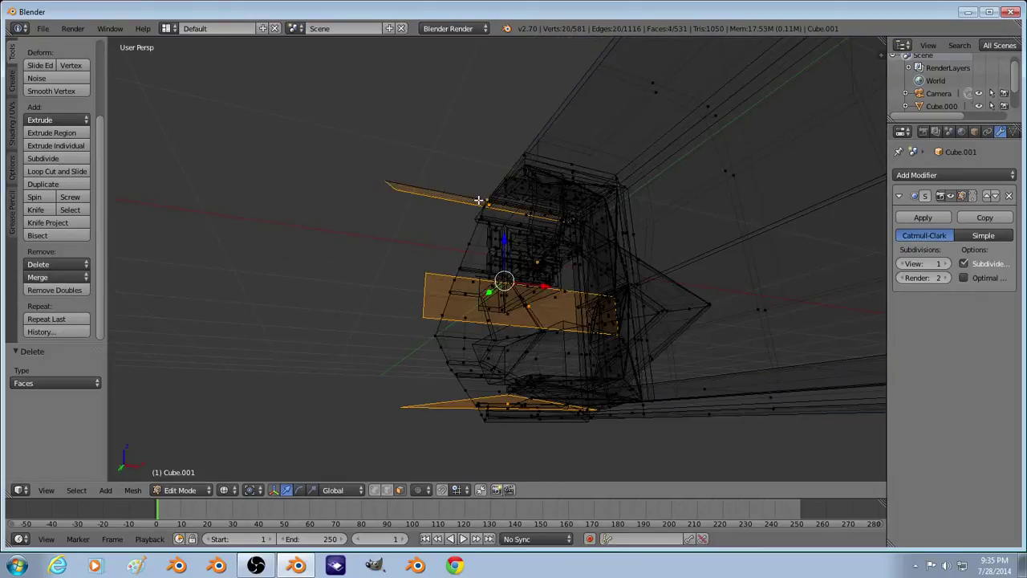
pyautogui.press('z')
pyautogui.press('z')
pyautogui.moveTo(481, 200); pyautogui.dragTo(458, 265, button='middle')
pyautogui.press('z')
pyautogui.moveTo(367, 117); pyautogui.dragTo(244, 252, button='middle')
# Step: Extrude the selected strip faces as a region in place, scale them to 0 along X and remove doubles
pyautogui.click(57, 146)
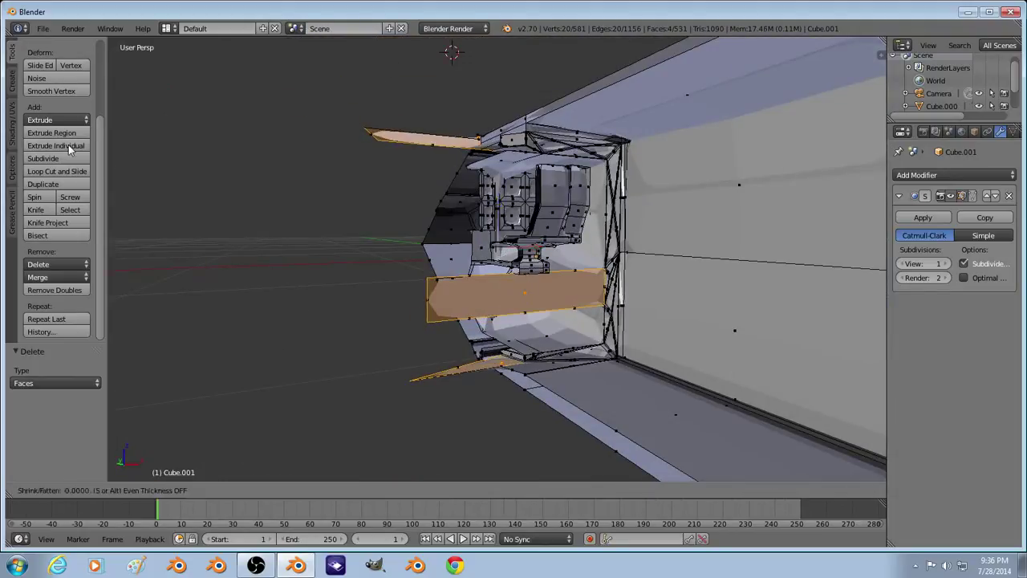
pyautogui.hotkey('ctrl', 'z')
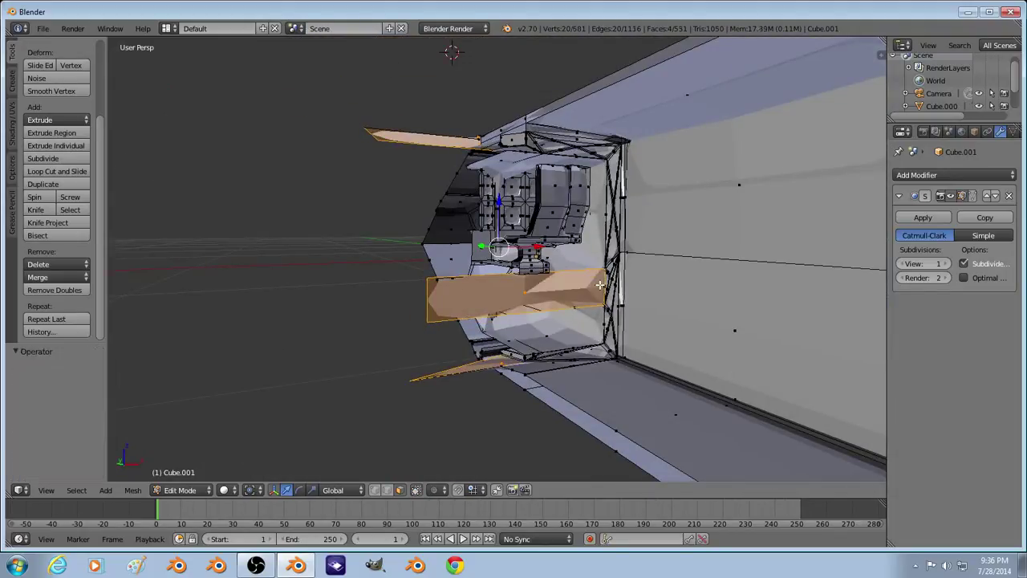
pyautogui.click(52, 132)
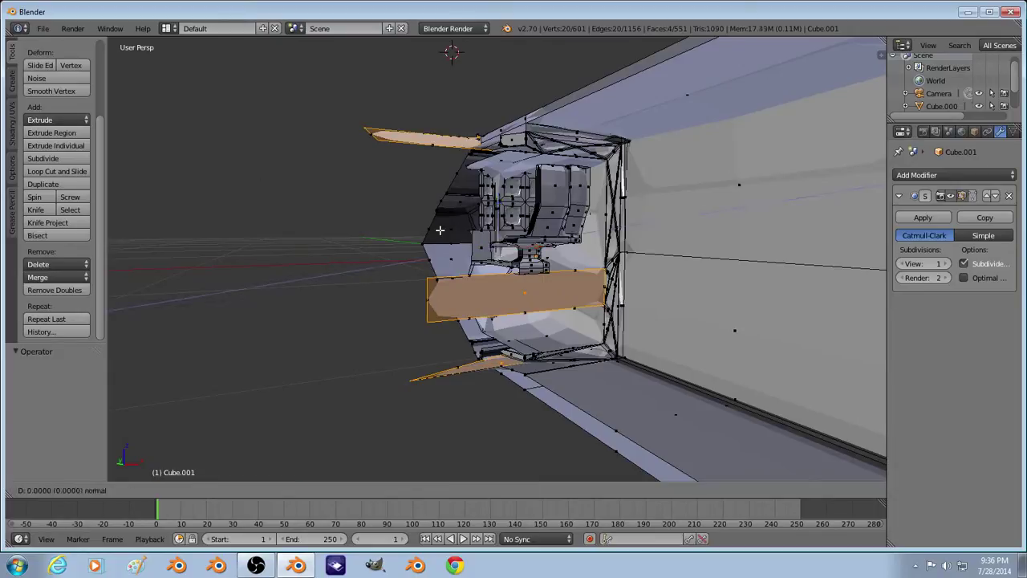
pyautogui.press('s')
pyautogui.press('x')
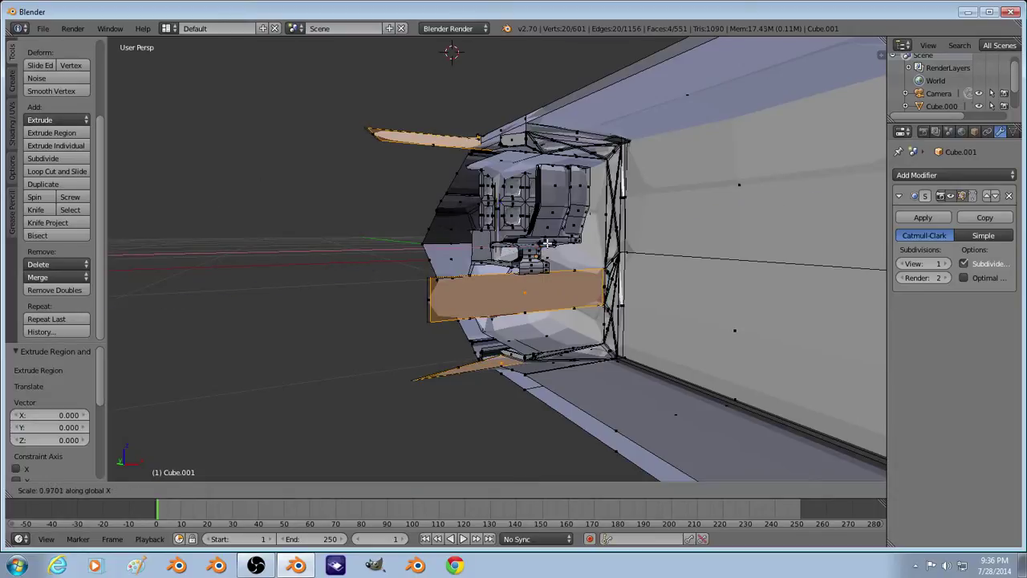
pyautogui.press('0')
pyautogui.press('Return')
pyautogui.click(54, 289)
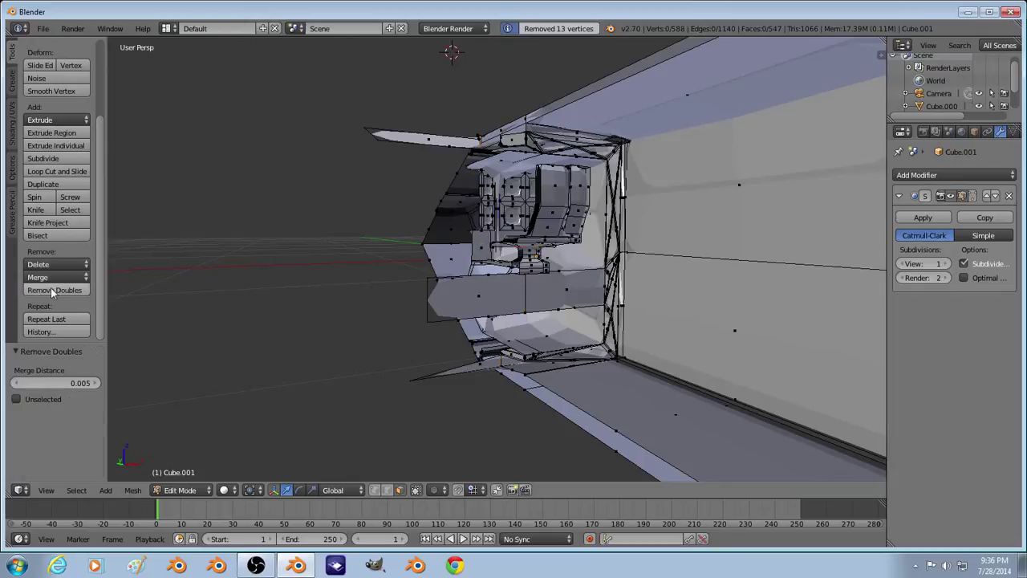
# Step: Select the strip faces on the -X side of the new seam, including the thin side faces, and delete them
pyautogui.moveTo(330, 404); pyautogui.dragTo(468, 391, button='middle')
pyautogui.rightClick(502, 371)
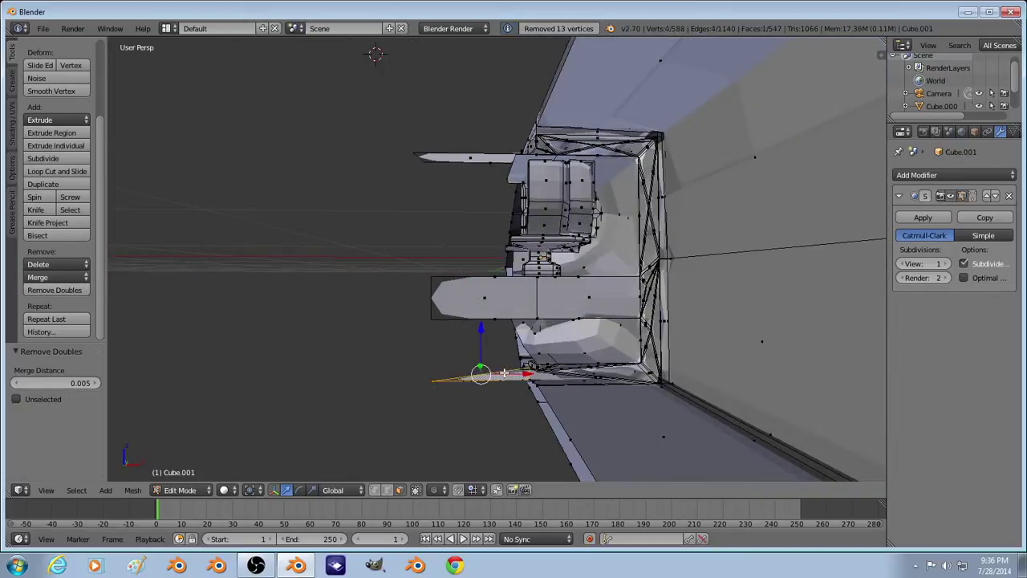
pyautogui.keyDown('shift'); pyautogui.rightClick(504, 292); pyautogui.keyUp('shift')
pyautogui.keyDown('shift'); pyautogui.rightClick(482, 163); pyautogui.keyUp('shift')
pyautogui.keyDown('shift'); pyautogui.rightClick(483, 163); pyautogui.keyUp('shift')
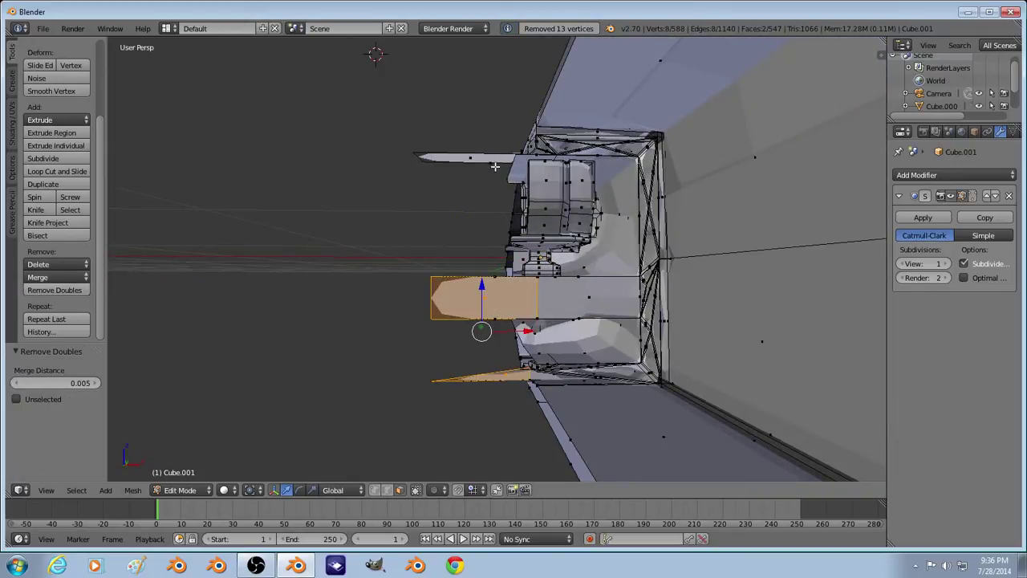
pyautogui.keyDown('shift'); pyautogui.rightClick(491, 163); pyautogui.keyUp('shift')
pyautogui.press('z')
pyautogui.keyDown('shift'); pyautogui.rightClick(488, 163); pyautogui.keyUp('shift')
pyautogui.press('z')
pyautogui.press('z')
pyautogui.keyDown('shift'); pyautogui.rightClick(497, 277); pyautogui.keyUp('shift')
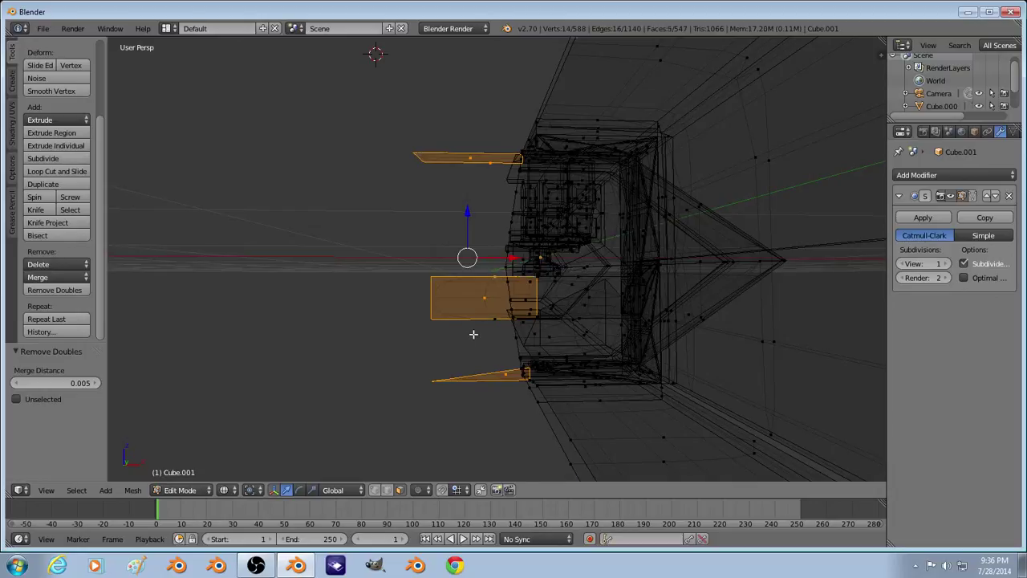
pyautogui.press('z')
pyautogui.keyDown('shift'); pyautogui.rightClick(494, 316); pyautogui.keyUp('shift')
pyautogui.press('z')
pyautogui.press('z')
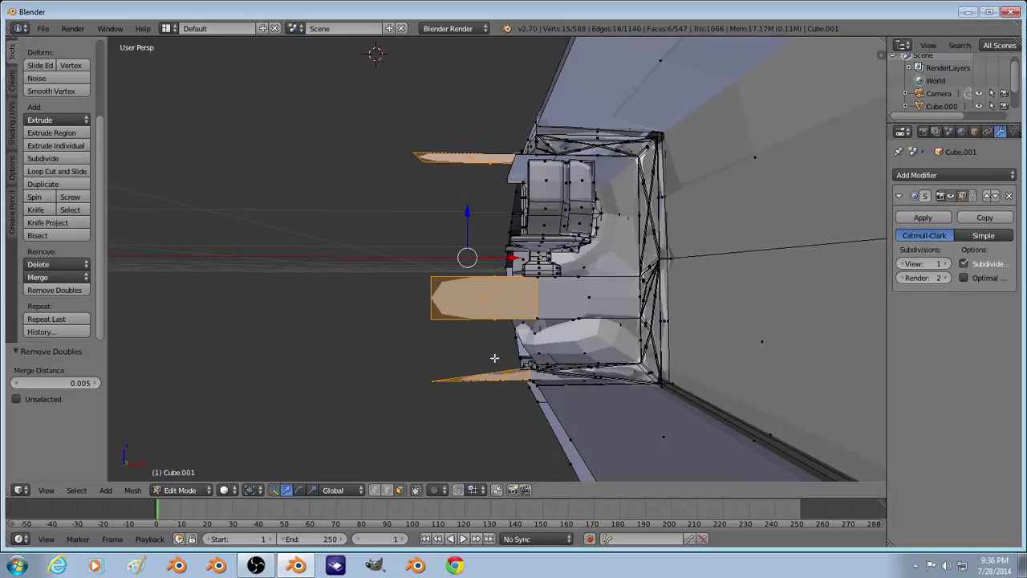
pyautogui.press('x')
pyautogui.click(494, 358)
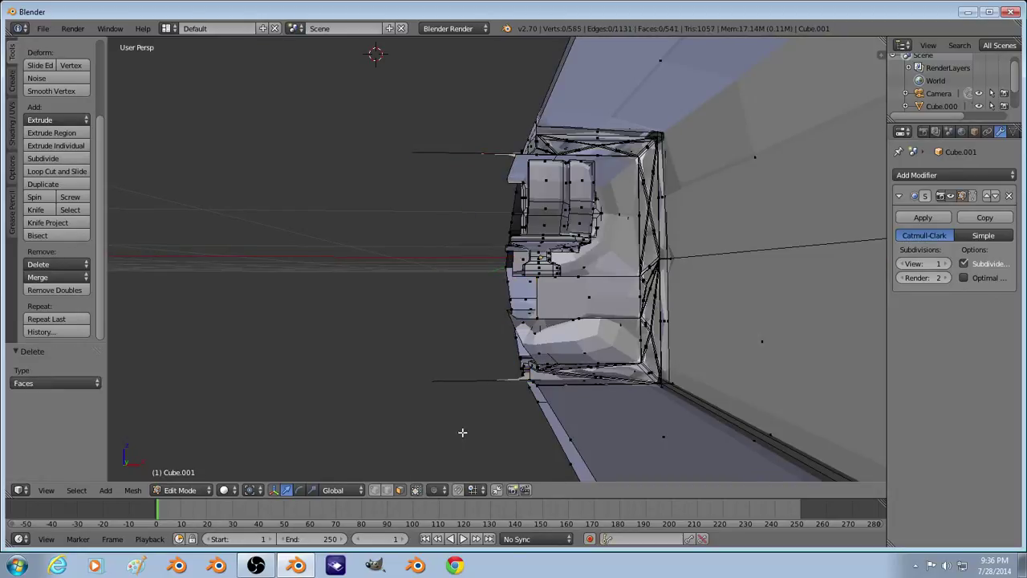
# Step: Delete the two loose end vertices left sticking out on the -X side
pyautogui.rightClick(434, 381)
pyautogui.keyDown('shift'); pyautogui.rightClick(416, 154); pyautogui.keyUp('shift')
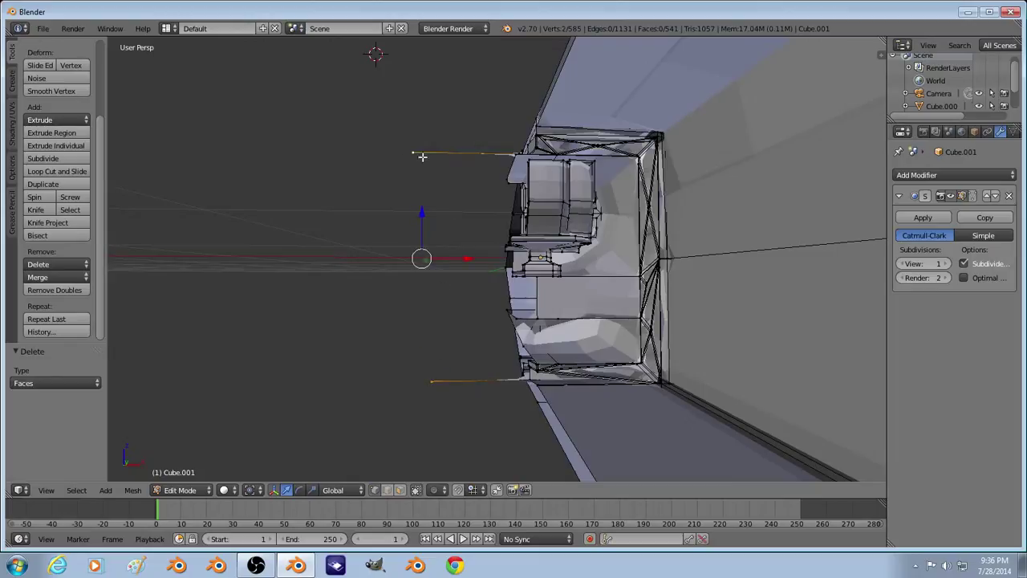
pyautogui.press('x')
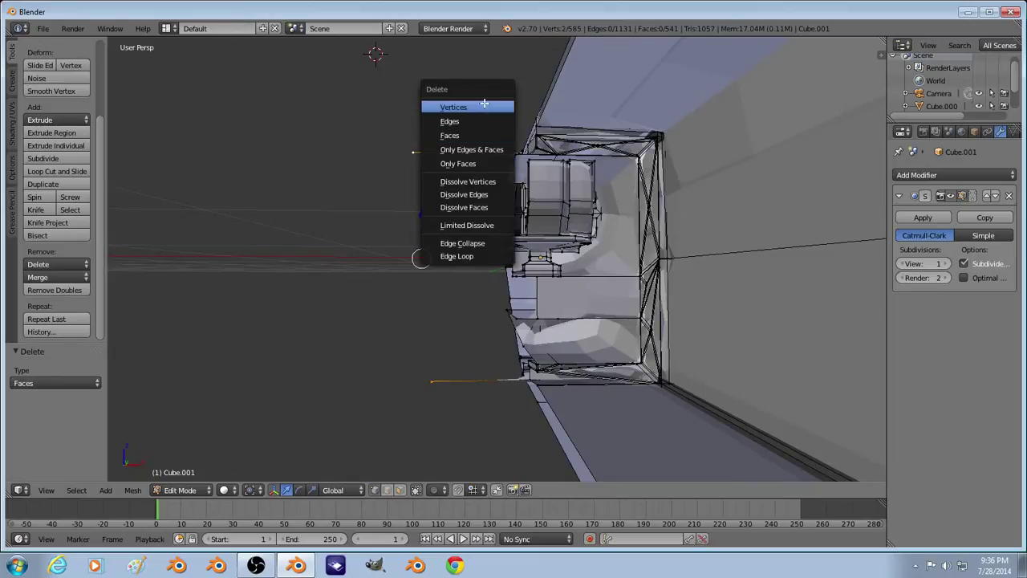
pyautogui.click(486, 104)
# Step: Return to Object Mode and add a Mirror modifier with the Y axis enabled and X disabled
pyautogui.press('Tab')
pyautogui.moveTo(454, 316); pyautogui.dragTo(584, 305, button='middle')
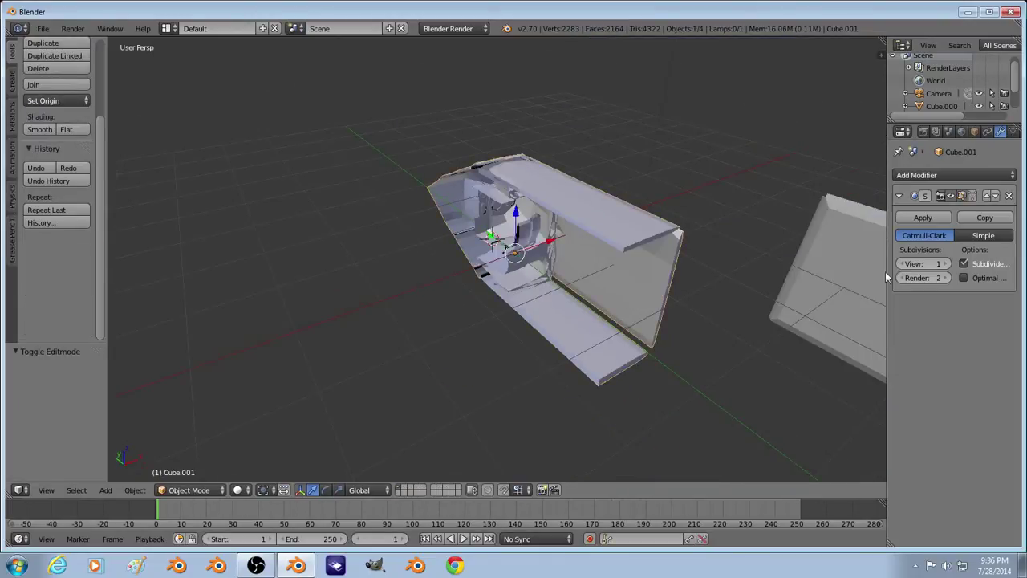
pyautogui.click(953, 175)
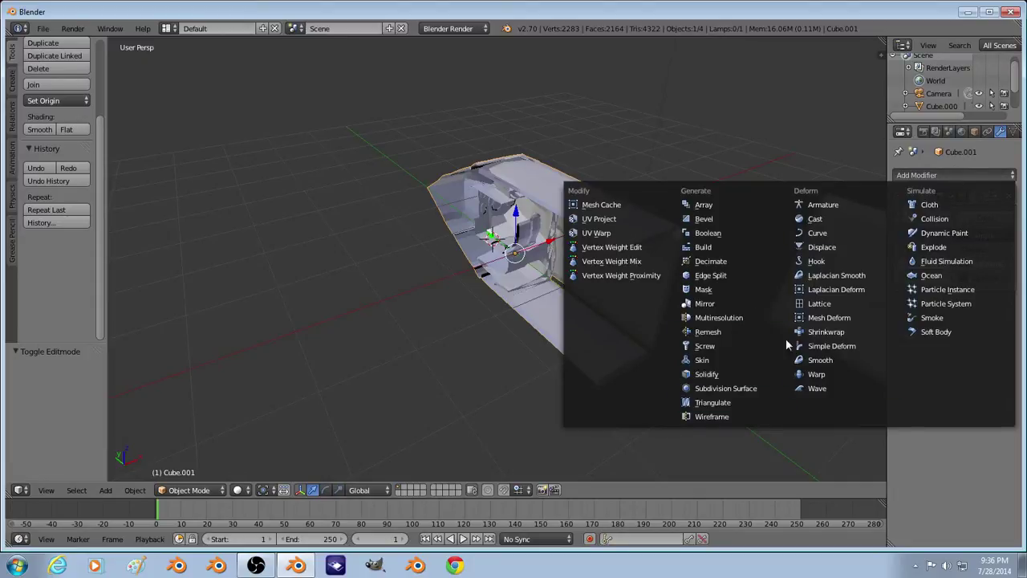
pyautogui.click(706, 303)
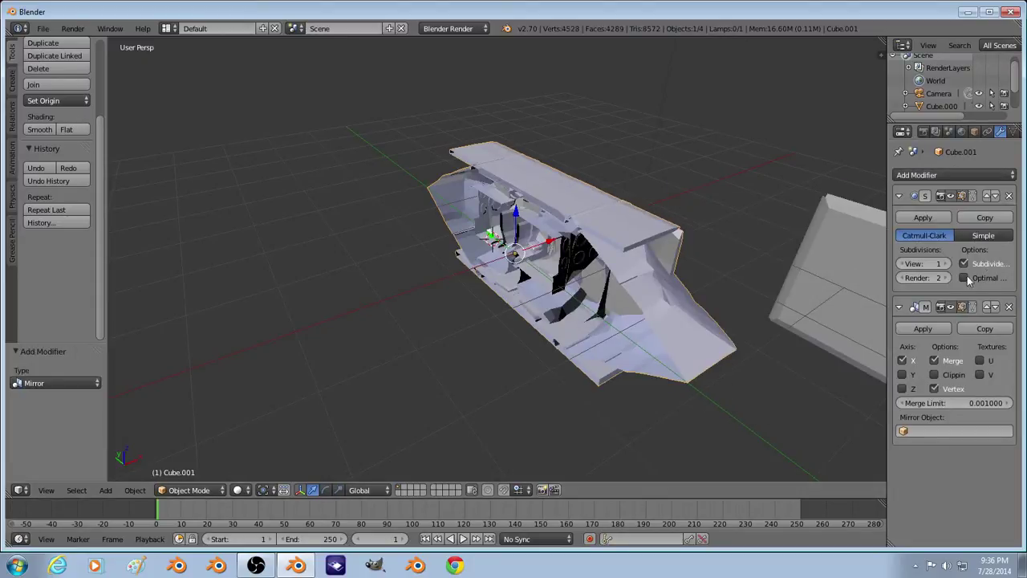
pyautogui.click(904, 375)
pyautogui.click(904, 360)
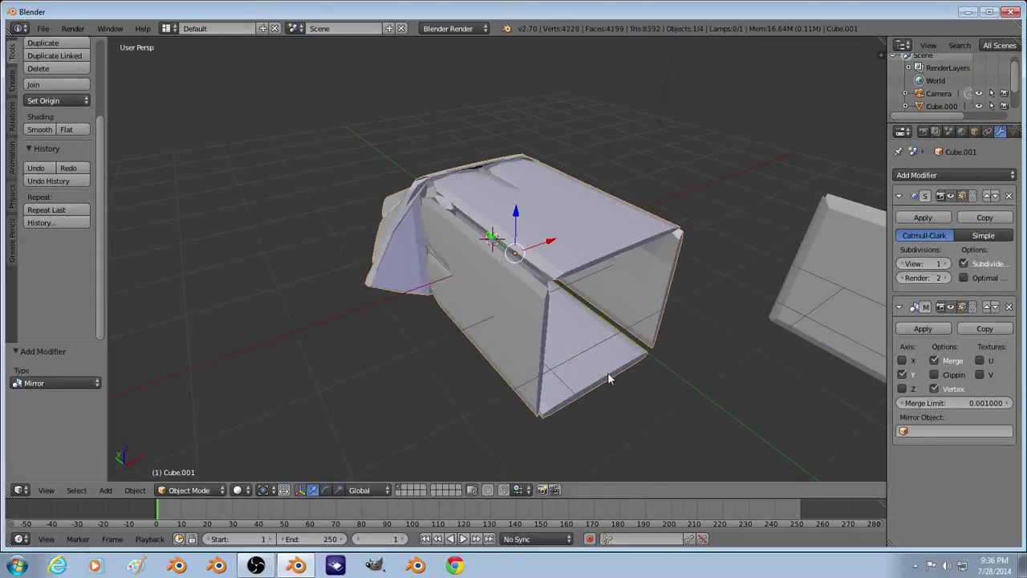
# Step: In Edit Mode, select the two long edges bordering the gap between floor and +X wall and snap the 3D cursor to them
pyautogui.moveTo(607, 372); pyautogui.dragTo(672, 427, button='middle')
pyautogui.press('Tab')
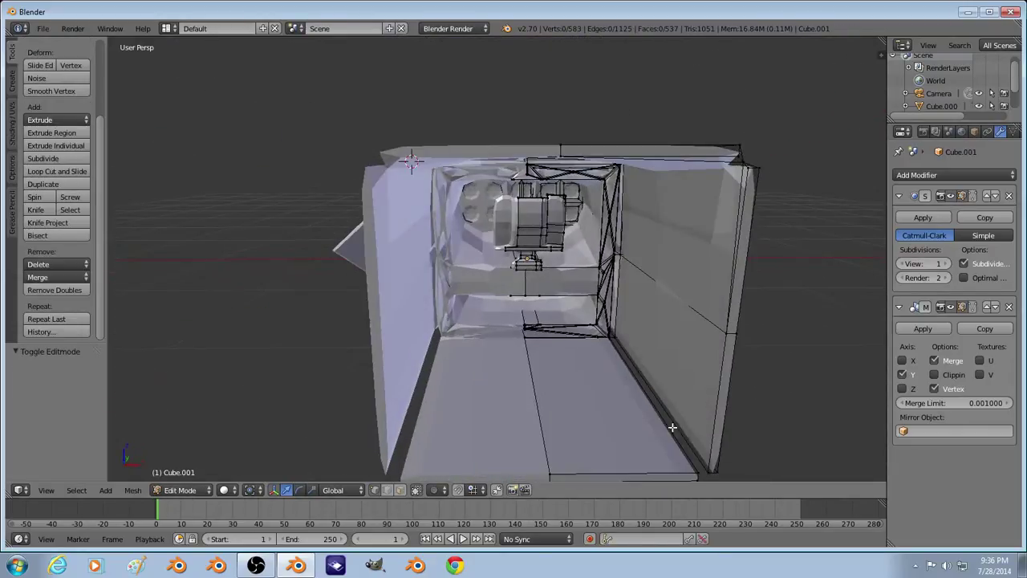
pyautogui.rightClick(696, 471)
pyautogui.press('a')
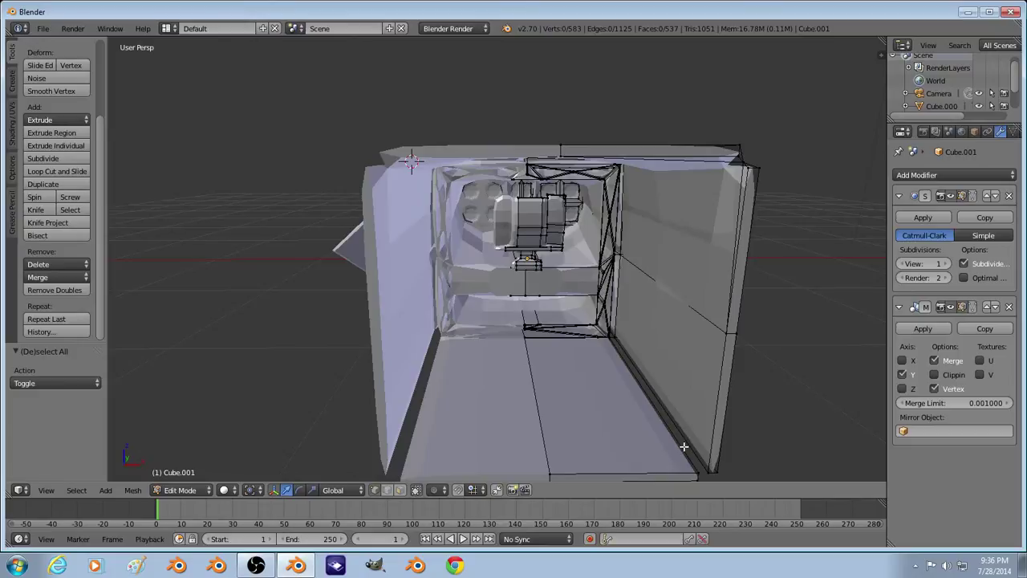
pyautogui.rightClick(665, 419)
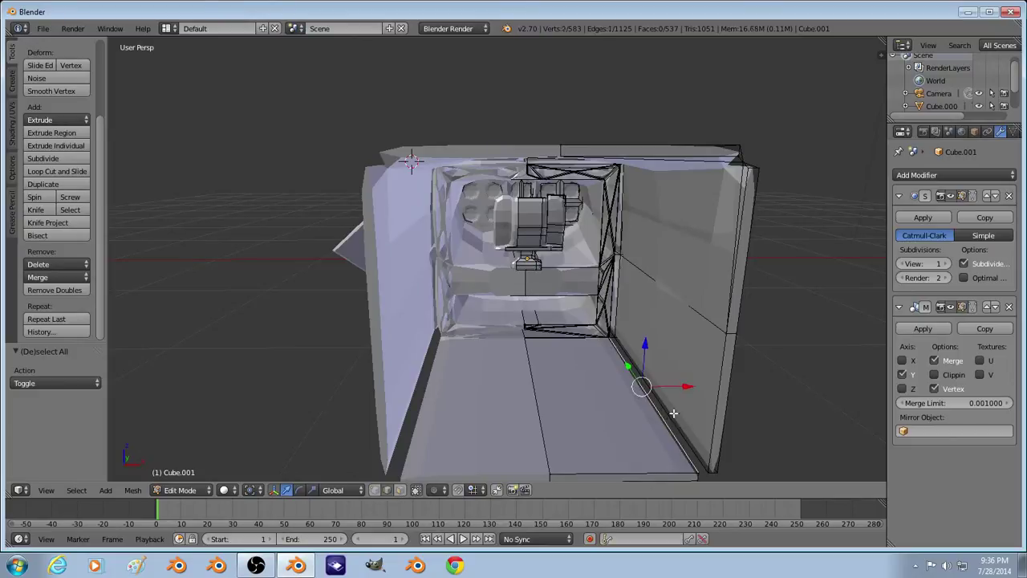
pyautogui.hotkey('shift', 's')
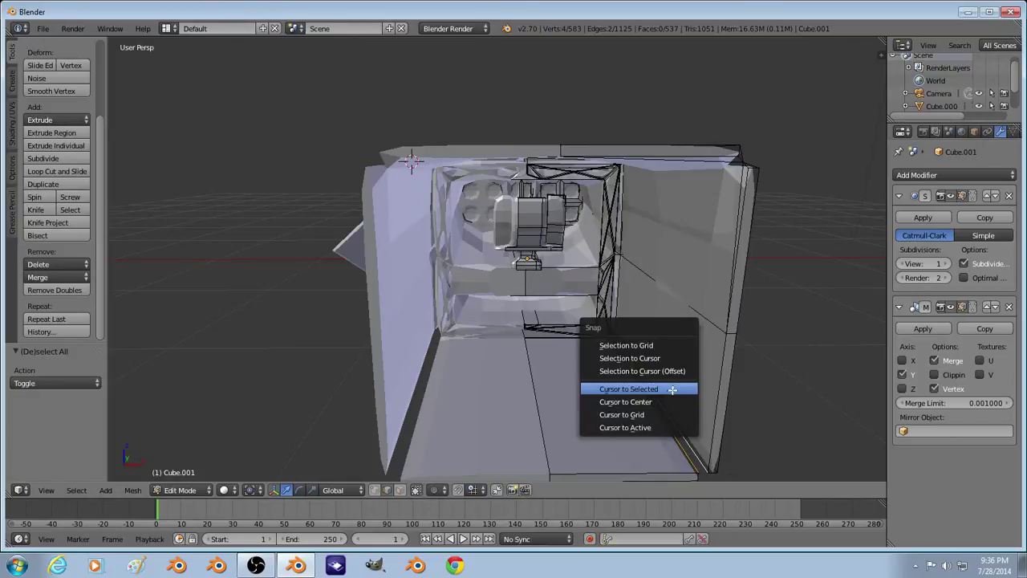
pyautogui.click(670, 390)
pyautogui.press('s')
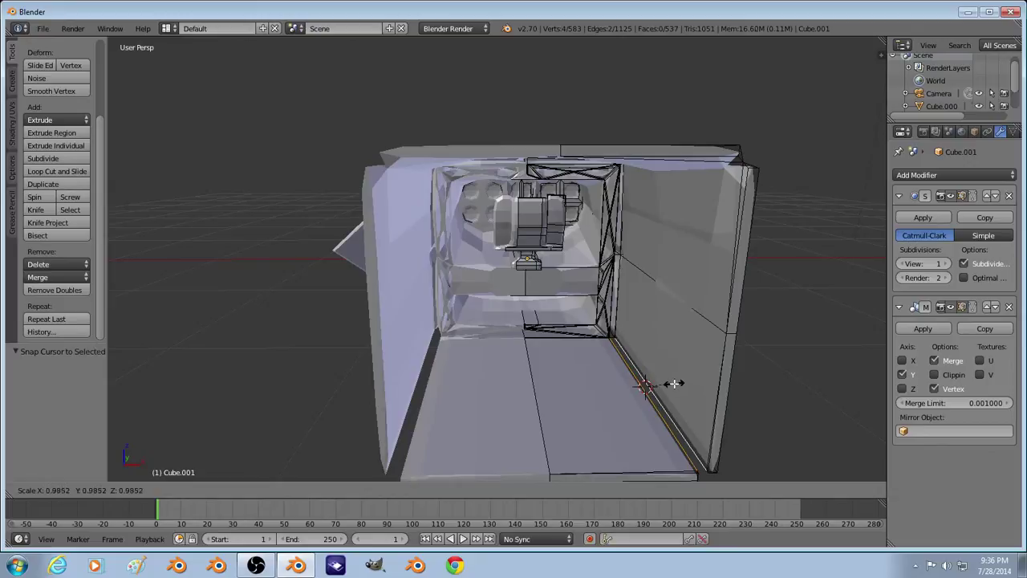
pyautogui.hotkey('shift', 'y')
pyautogui.press('9')
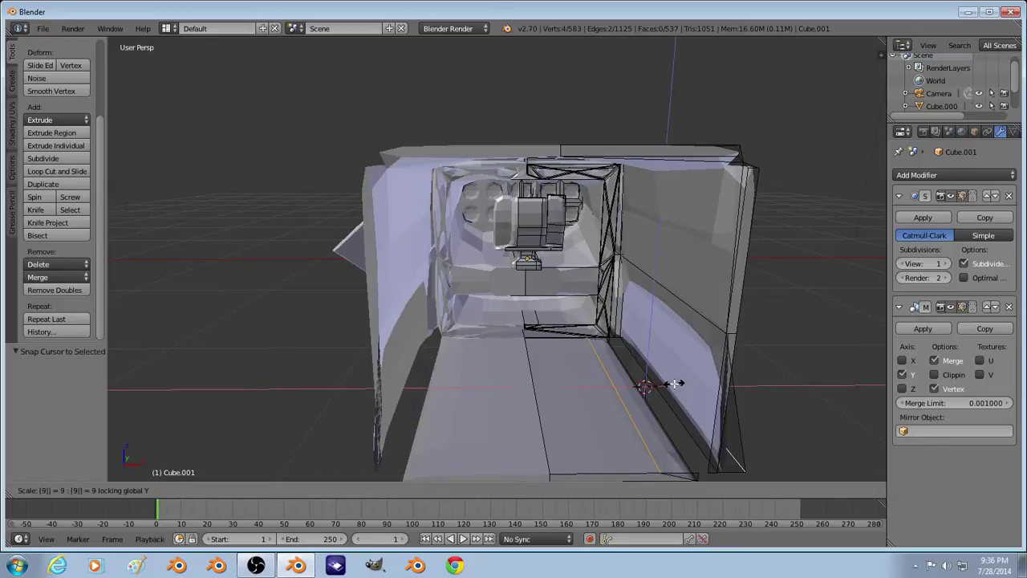
pyautogui.press('Escape')
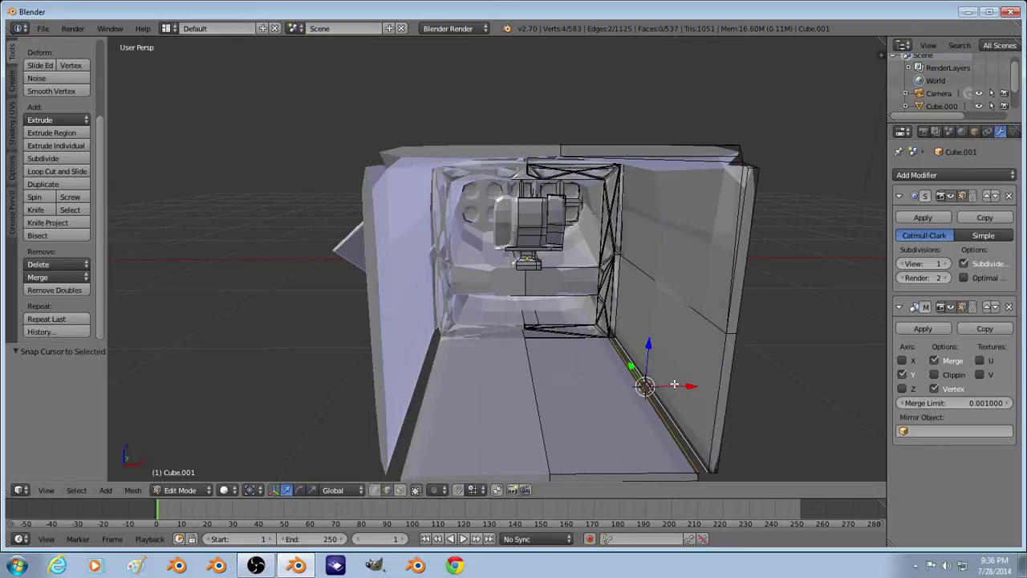
# Step: Scale the two gap edges to 0 on all axes except Y and remove doubles to weld the corner
pyautogui.press('s')
pyautogui.hotkey('shift', 'y')
pyautogui.press('0')
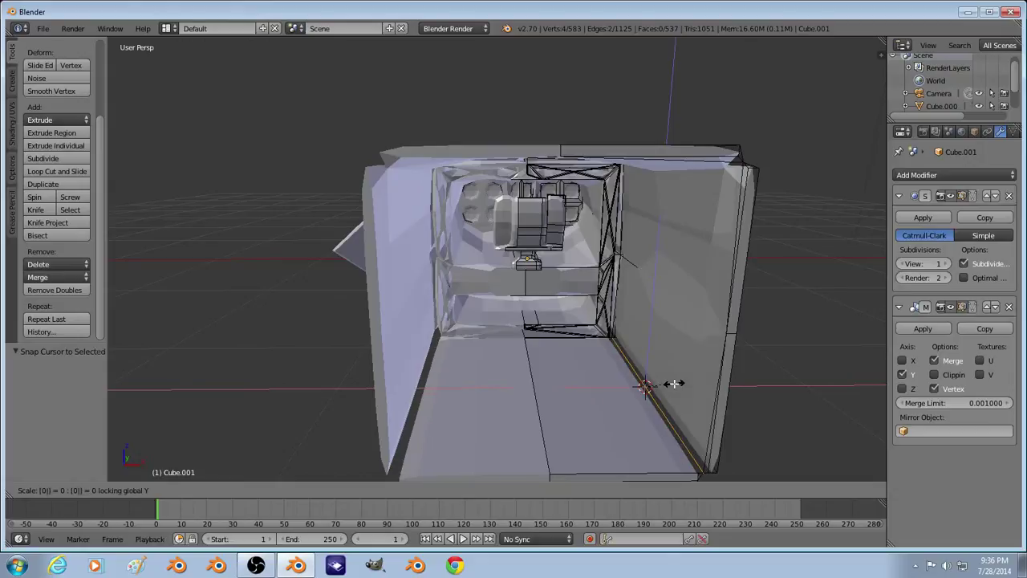
pyautogui.press('Return')
pyautogui.click(57, 290)
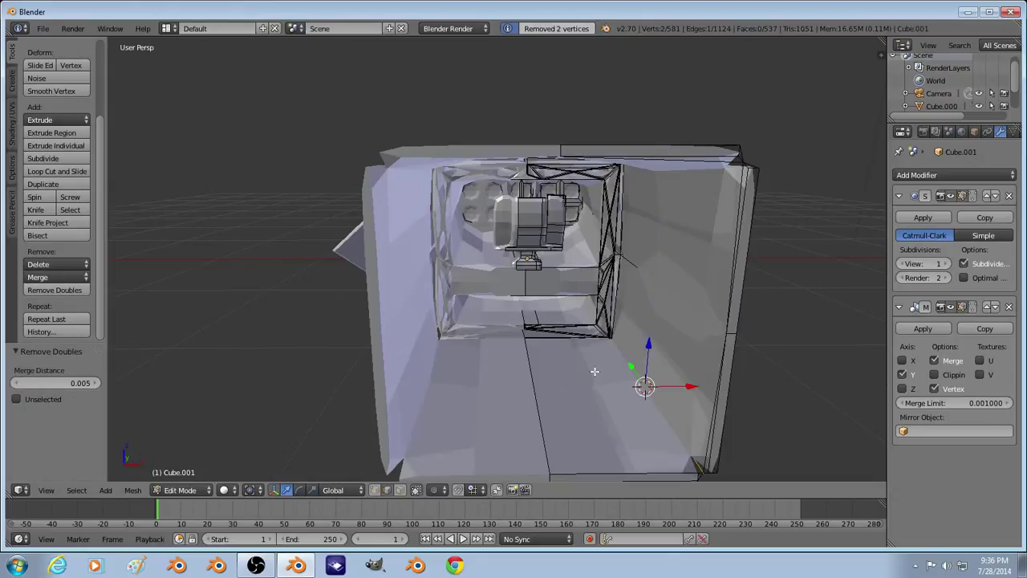
pyautogui.press('Tab')
pyautogui.moveTo(586, 386); pyautogui.dragTo(504, 393, button='middle')
pyautogui.press('a')
pyautogui.press('a')
pyautogui.press('a')
pyautogui.scroll(-3, 614, 357)
pyautogui.moveTo(613, 357); pyautogui.dragTo(549, 376, button='middle')
# Step: Select the six outer faces of the +X side wall in face select mode and extrude them outward about 0.361
pyautogui.click(400, 490)
pyautogui.scroll(-4, 672, 376)
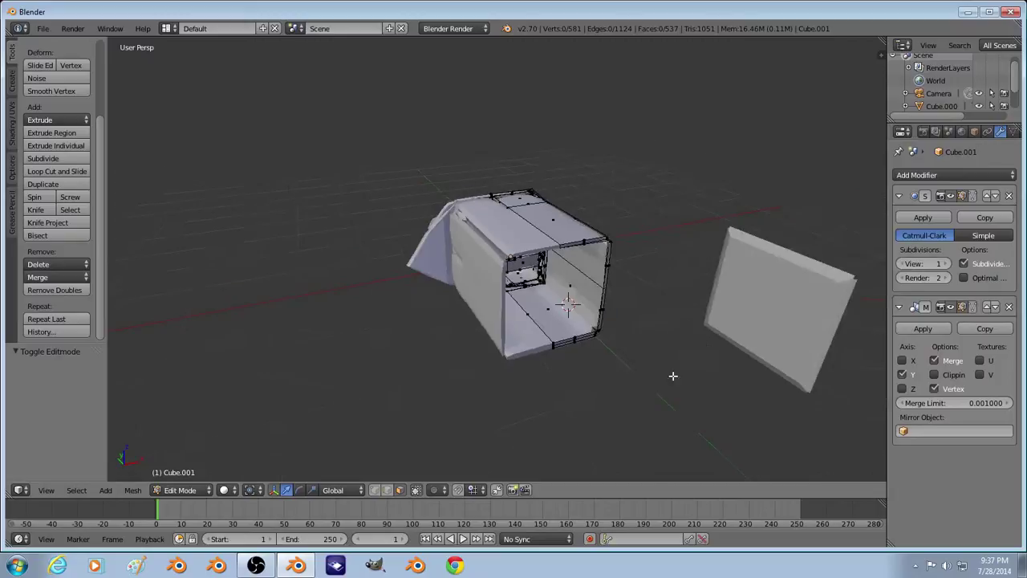
pyautogui.moveTo(671, 376); pyautogui.dragTo(524, 343, button='middle')
pyautogui.rightClick(514, 307)
pyautogui.keyDown('shift'); pyautogui.rightClick(469, 252); pyautogui.keyUp('shift')
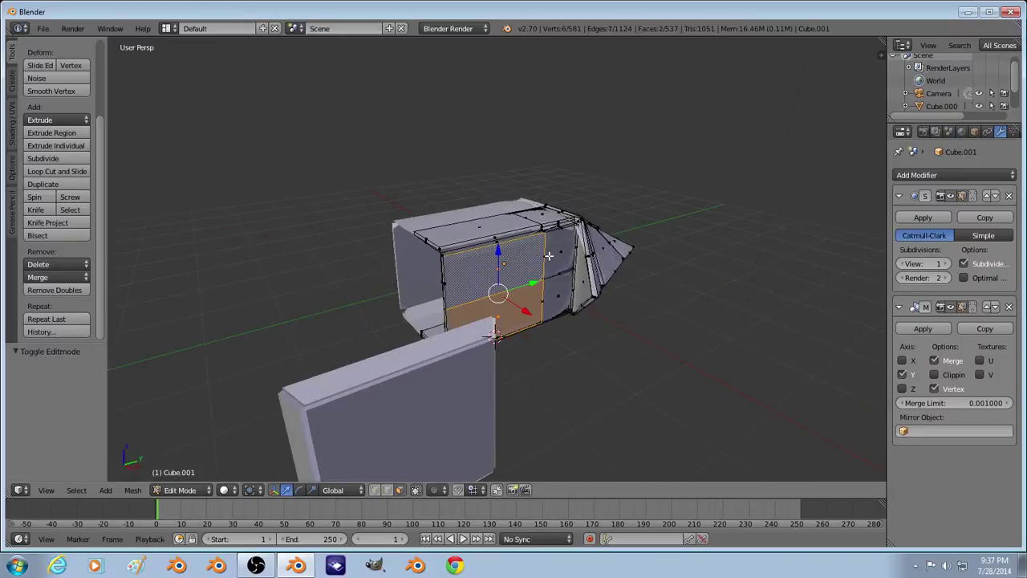
pyautogui.keyDown('shift'); pyautogui.rightClick(554, 257); pyautogui.keyUp('shift')
pyautogui.keyDown('shift'); pyautogui.rightClick(558, 287); pyautogui.keyUp('shift')
pyautogui.keyDown('shift'); pyautogui.rightClick(544, 302); pyautogui.keyUp('shift')
pyautogui.press('z')
pyautogui.press('z')
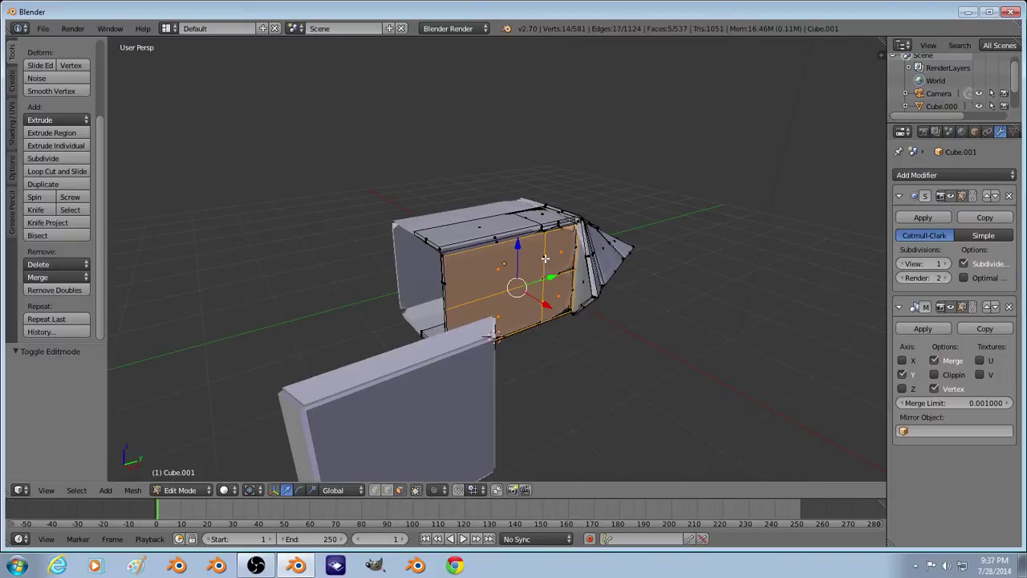
pyautogui.press('z')
pyautogui.keyDown('shift'); pyautogui.rightClick(558, 283); pyautogui.keyUp('shift')
pyautogui.press('z')
pyautogui.moveTo(567, 291); pyautogui.dragTo(535, 316, button='middle')
pyautogui.press('e')
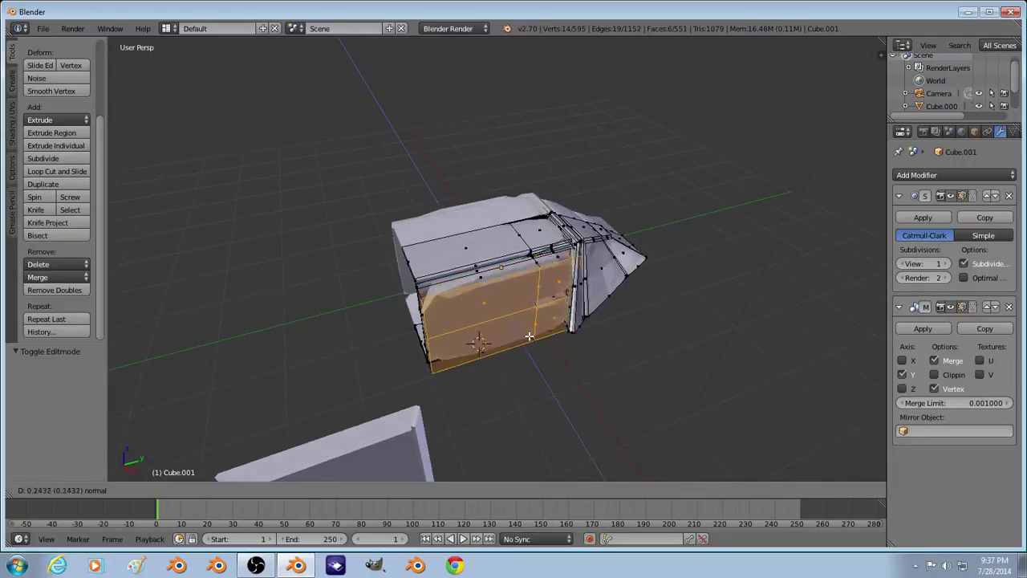
pyautogui.click(533, 339)
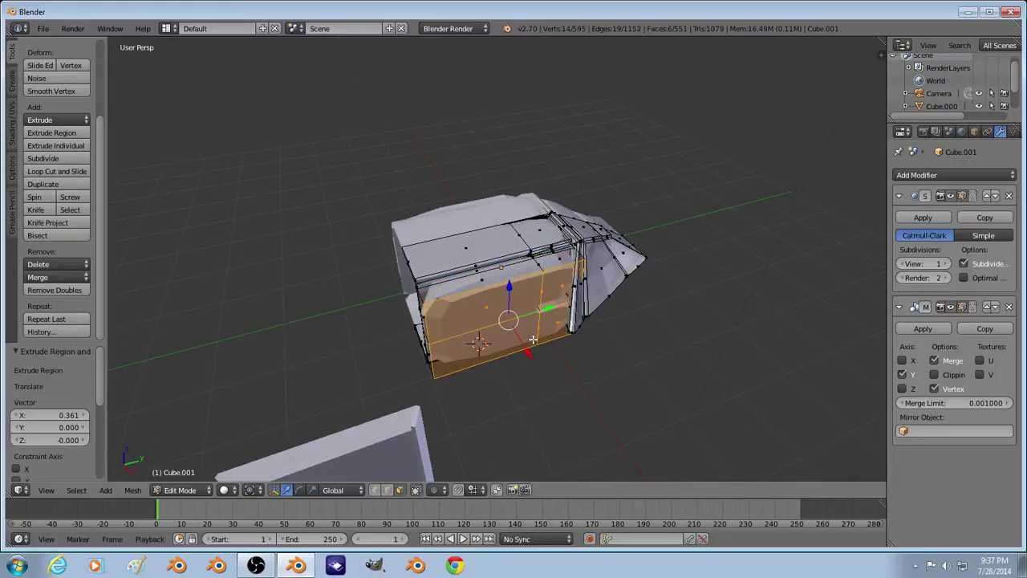
# Step: Move the extruded outer faces of the +X side wall about 0.43 in the negative Y direction
pyautogui.press('g')
pyautogui.press('y')
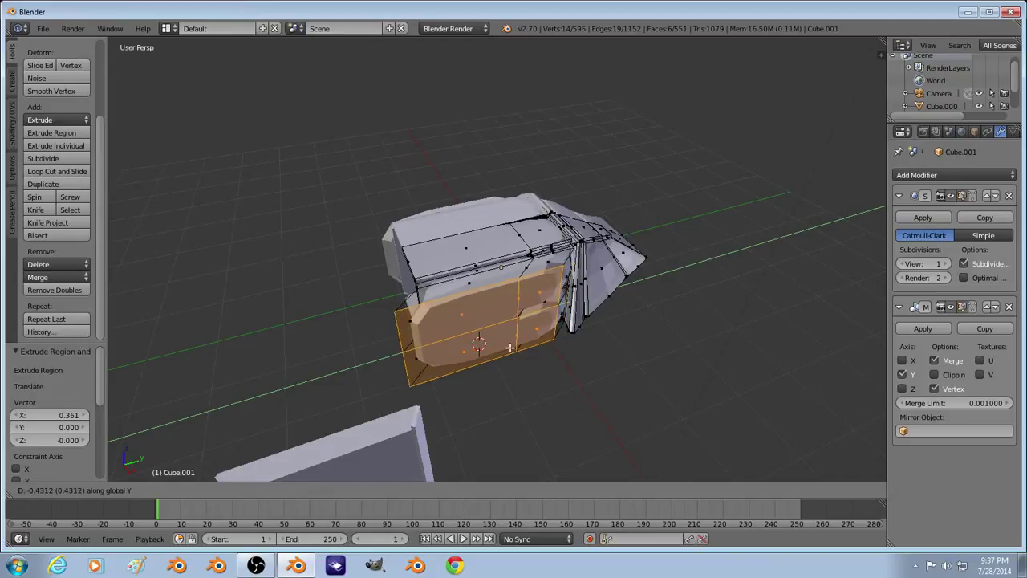
pyautogui.click(517, 345)
# Step: Select the lower strip of faces on the +X side wall and extrude them outward about 0.908
pyautogui.press('a')
pyautogui.rightClick(519, 337)
pyautogui.press('z')
pyautogui.press('z')
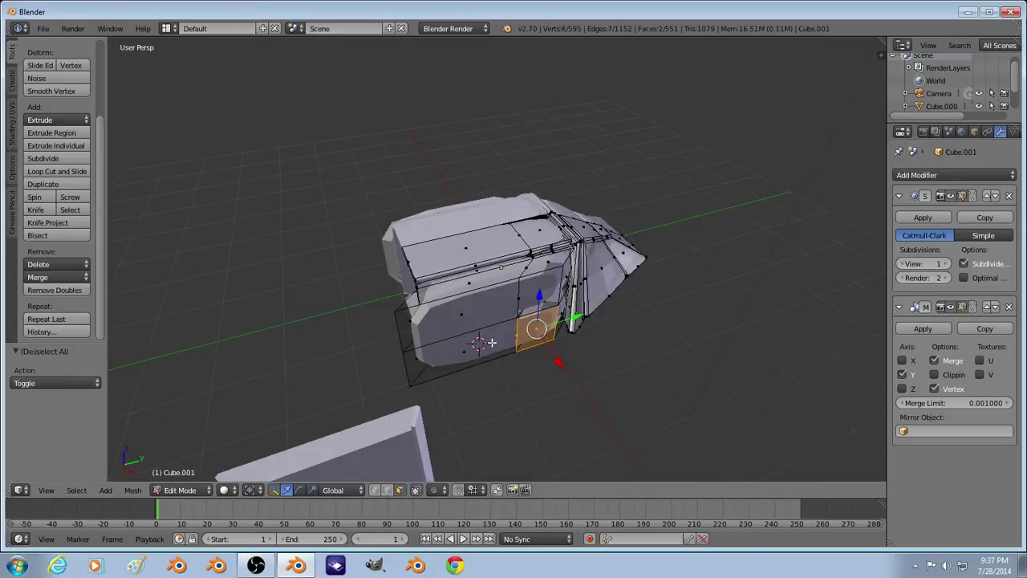
pyautogui.keyDown('shift'); pyautogui.rightClick(486, 342); pyautogui.keyUp('shift')
pyautogui.press('e')
pyautogui.click(538, 391)
# Step: Shift the extruded lower side faces toward negative Y and check the shape in Object Mode before resuming mesh editing
pyautogui.press('g')
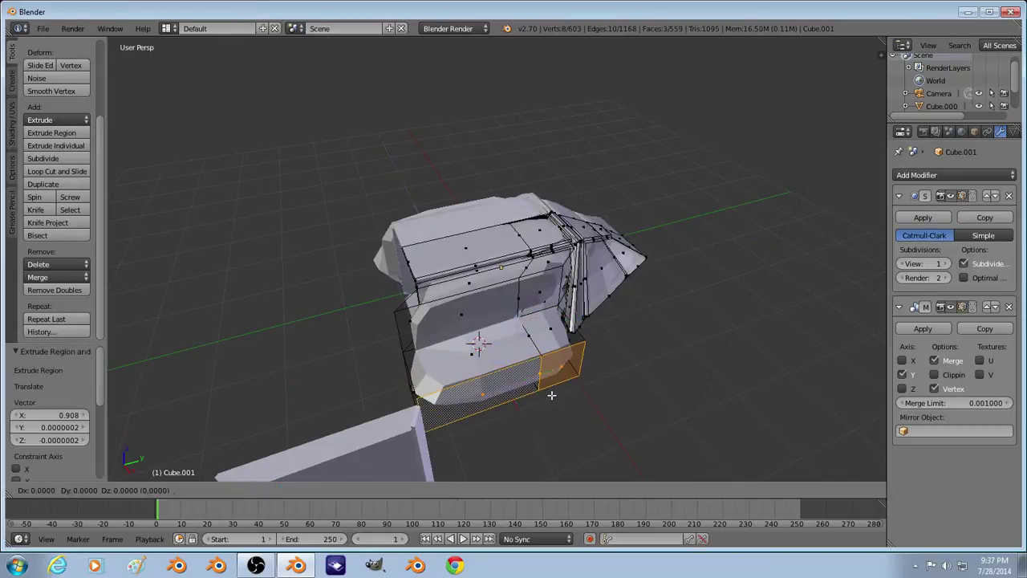
pyautogui.press('y')
pyautogui.click(515, 410)
pyautogui.press('Tab')
pyautogui.moveTo(515, 410); pyautogui.dragTo(484, 245, button='middle')
pyautogui.press('Tab')
pyautogui.moveTo(771, 334); pyautogui.dragTo(619, 239, button='middle')
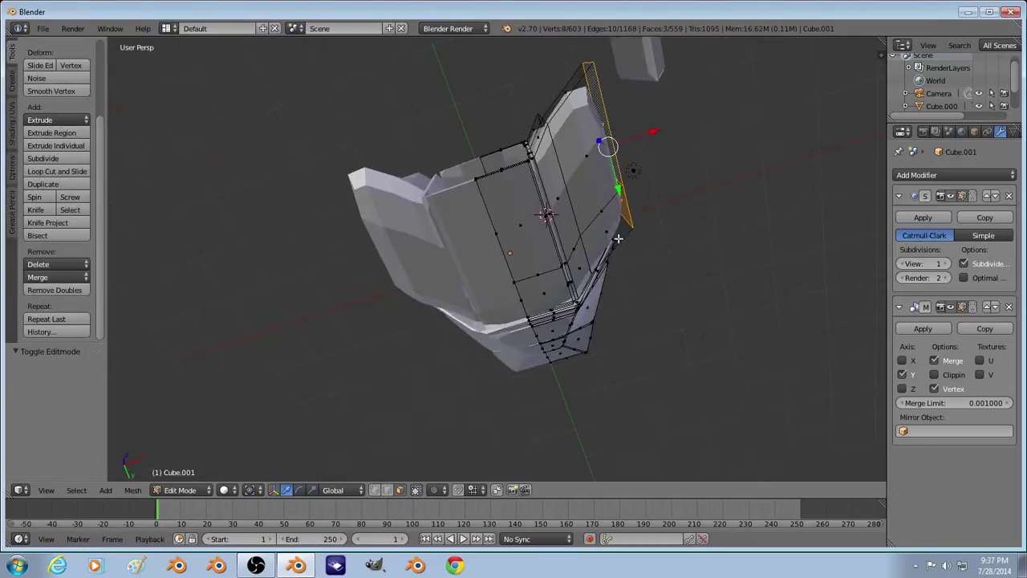
# Step: Select the large and small faces on the underside of the lower side block
pyautogui.press('z')
pyautogui.rightClick(610, 229)
pyautogui.keyDown('shift'); pyautogui.rightClick(587, 191); pyautogui.keyUp('shift')
pyautogui.press('z')
pyautogui.press('z')
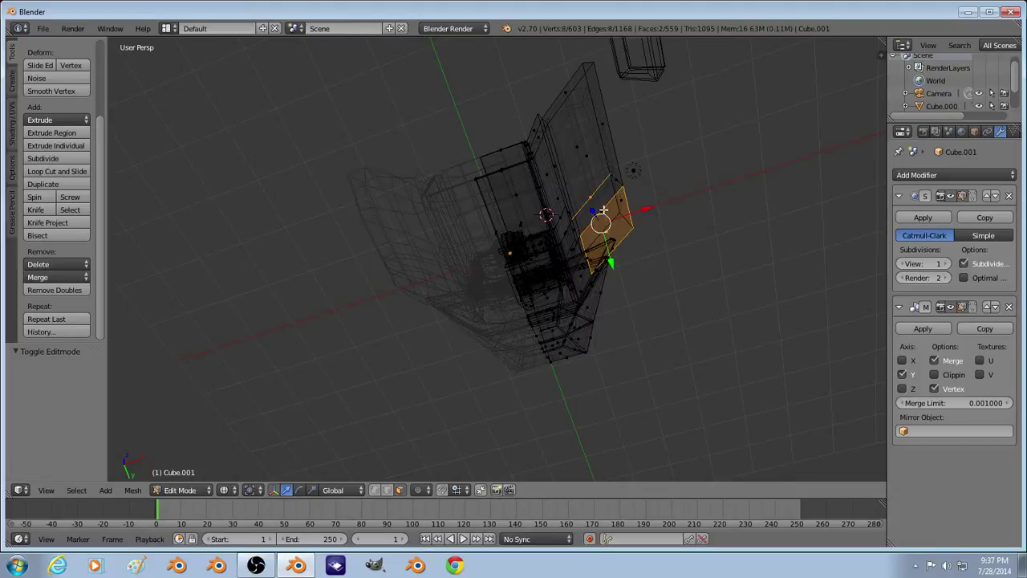
pyautogui.press('z')
pyautogui.rightClick(605, 214)
pyautogui.press('z')
pyautogui.keyDown('shift'); pyautogui.rightClick(601, 211); pyautogui.keyUp('shift')
pyautogui.press('z')
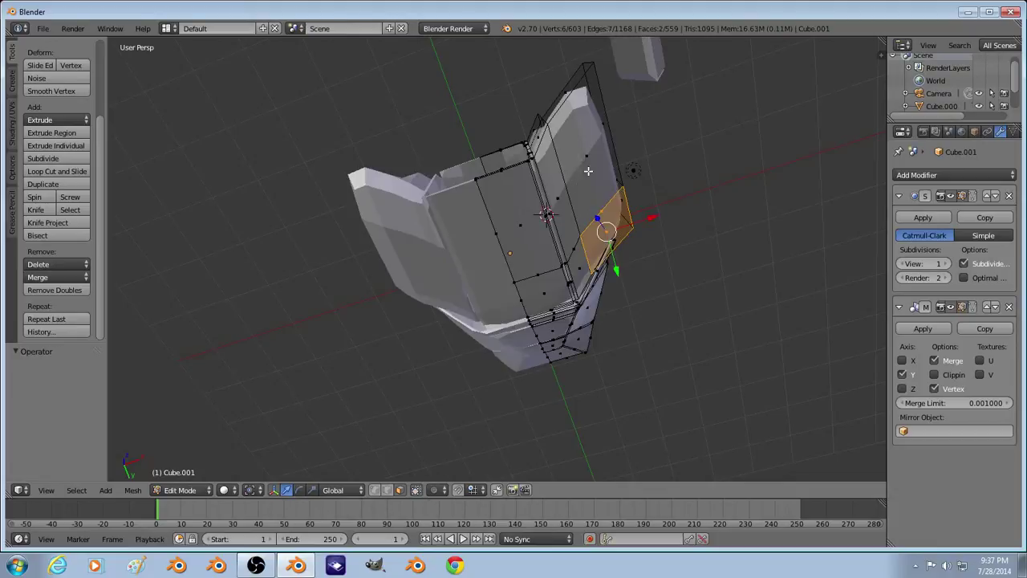
pyautogui.keyDown('shift'); pyautogui.rightClick(583, 170); pyautogui.keyUp('shift')
pyautogui.press('z')
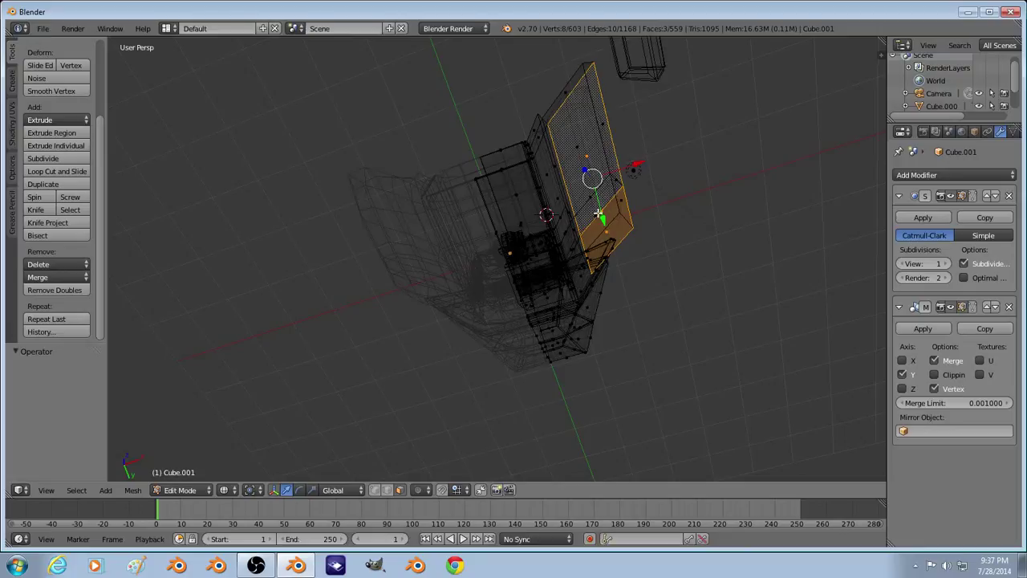
pyautogui.keyDown('shift'); pyautogui.rightClick(600, 211); pyautogui.keyUp('shift')
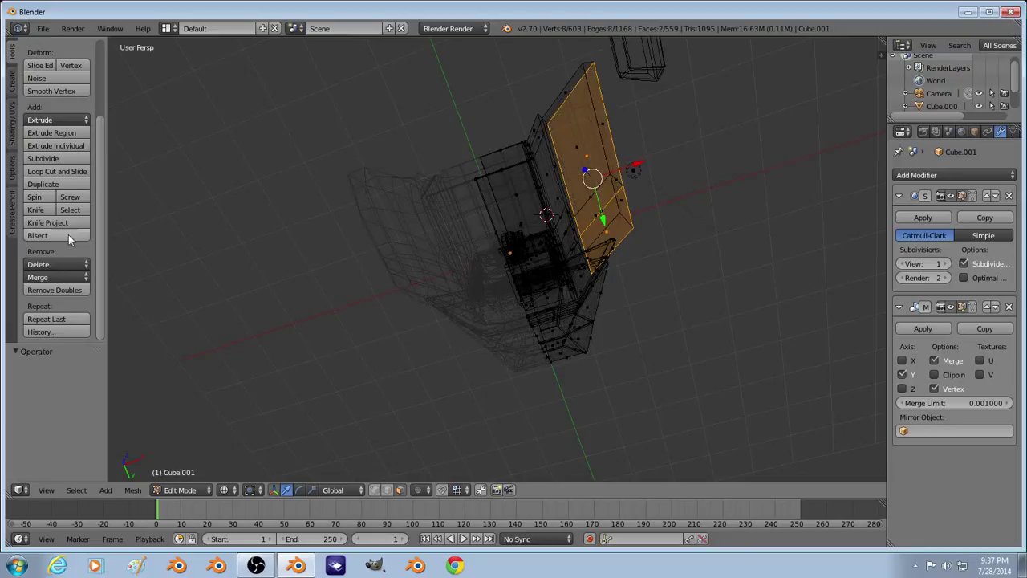
# Step: Extrude the two underside faces individually in place, set the pivot to Individual Origins and scale them to about 0.910
pyautogui.click(55, 145)
pyautogui.rightClick(301, 221)
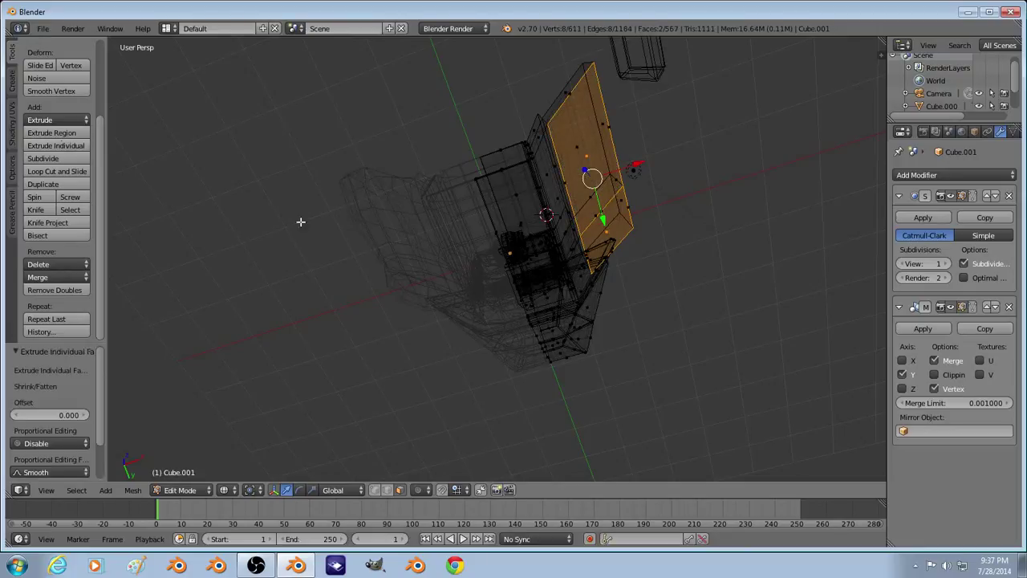
pyautogui.click(230, 492)
pyautogui.click(252, 490)
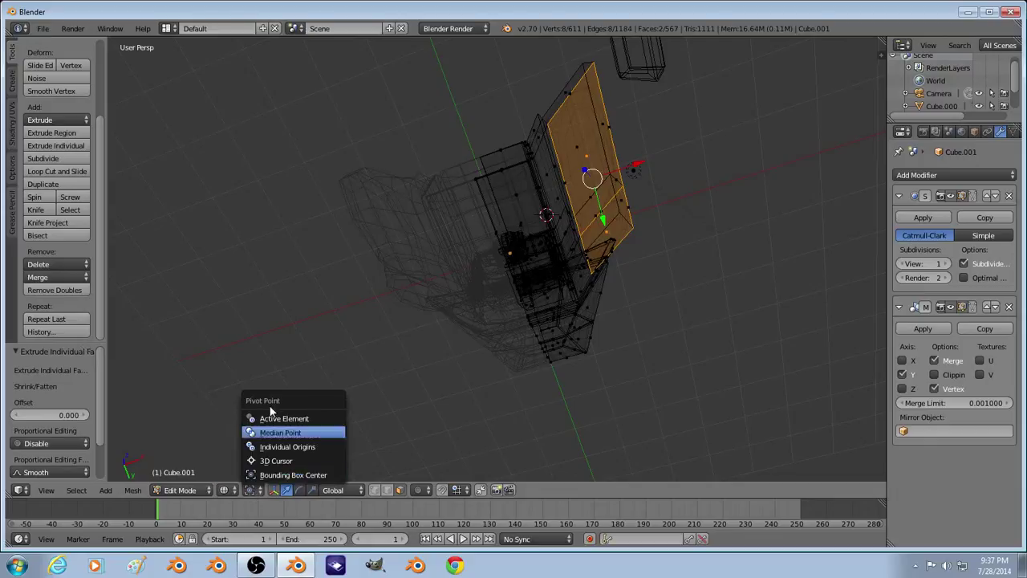
pyautogui.click(279, 447)
pyautogui.press('s')
pyautogui.click(685, 350)
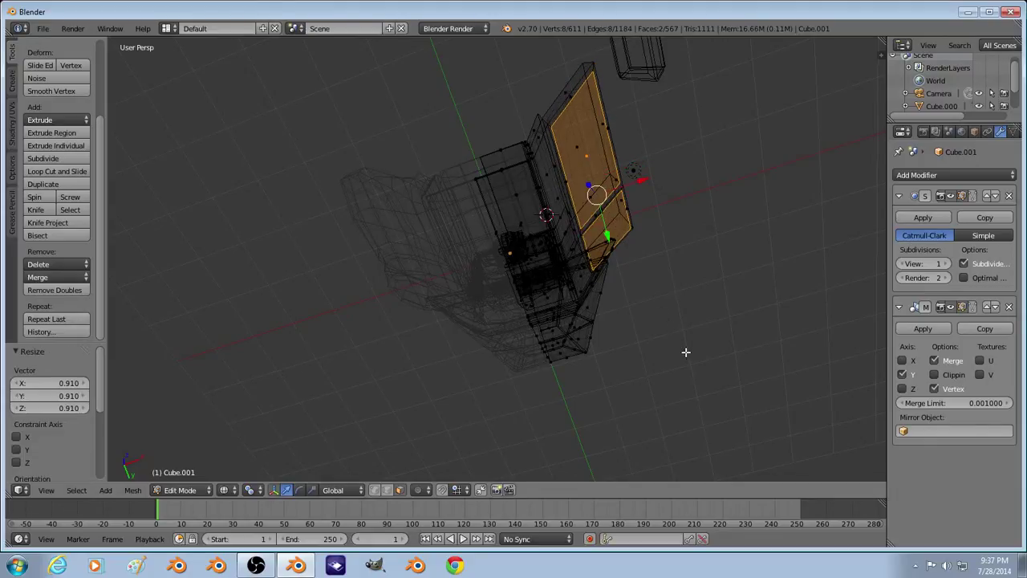
# Step: Extrude the two inset underside faces about 0.208, and inset them again with an individual in-place extrusion scaled to about 0.877
pyautogui.hotkey('alt', 's')
pyautogui.press('Escape')
pyautogui.hotkey('ctrl', 'z')
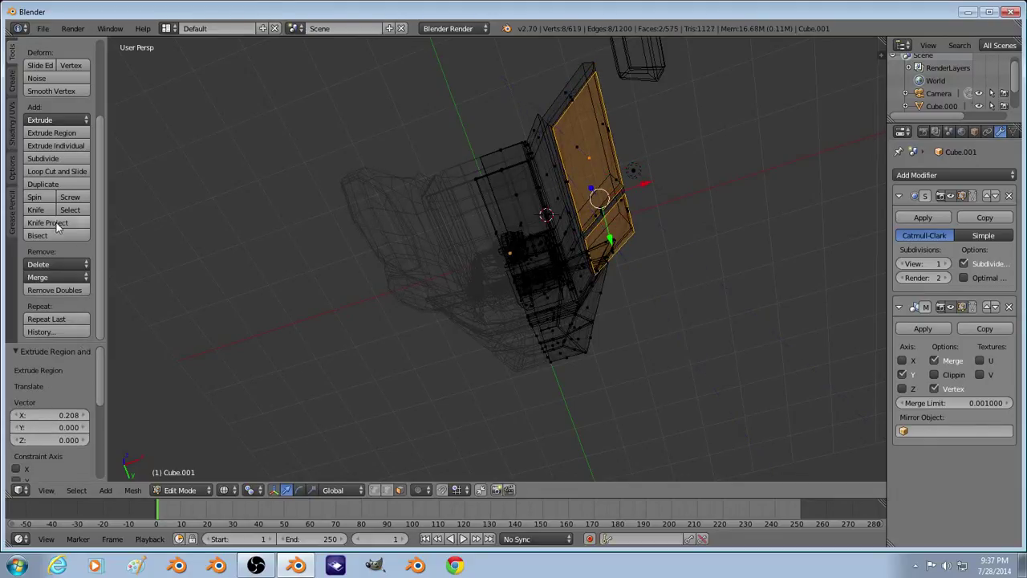
pyautogui.click(56, 146)
pyautogui.press('Escape')
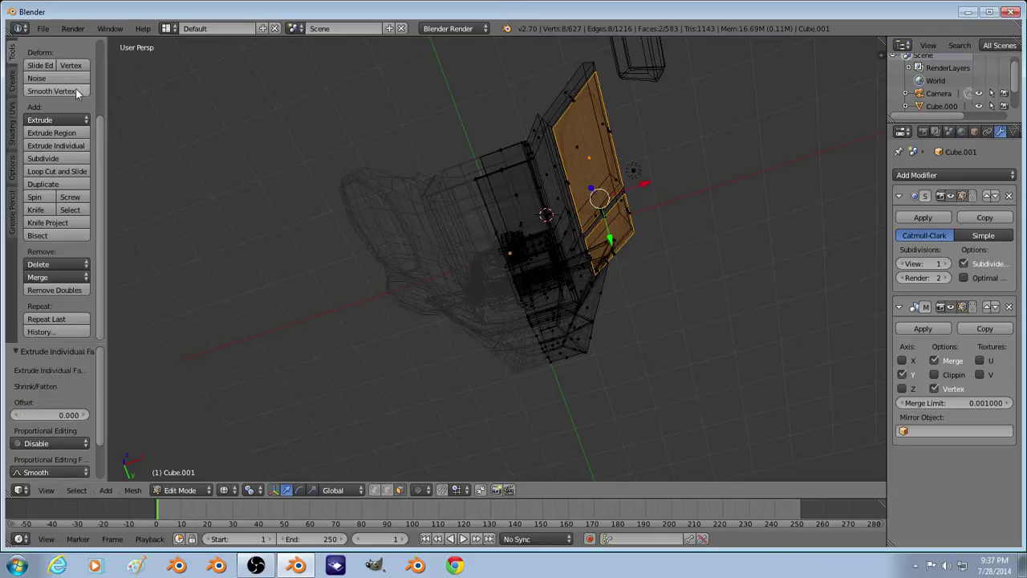
pyautogui.press('e')
pyautogui.press('Escape')
pyautogui.press('s')
pyautogui.click(698, 305)
# Step: Extrude the two underside faces inward about 0.370, scale them to about 0.92 and return to solid view in Object Mode
pyautogui.hotkey('alt', 's')
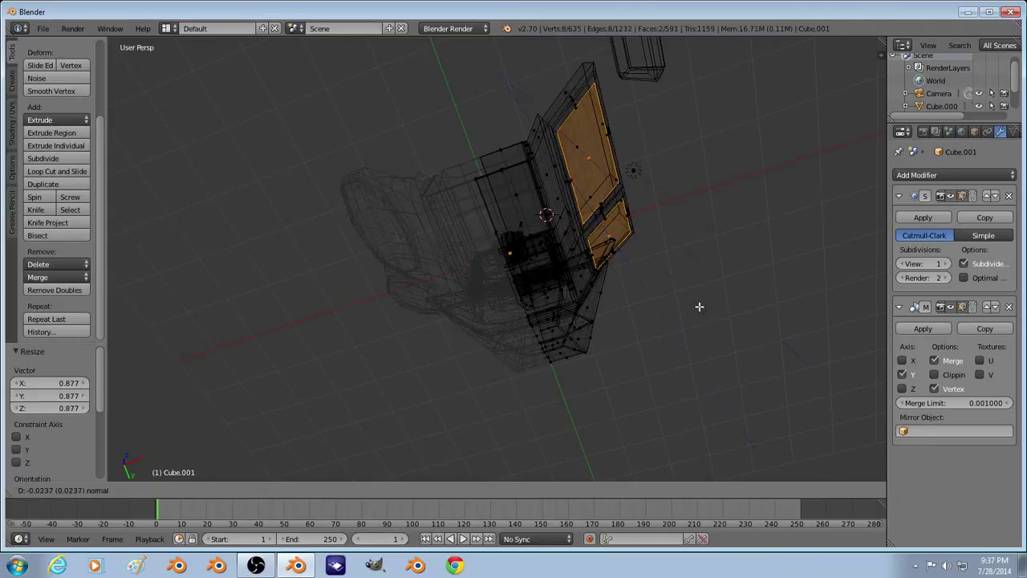
pyautogui.click(696, 300)
pyautogui.press('s')
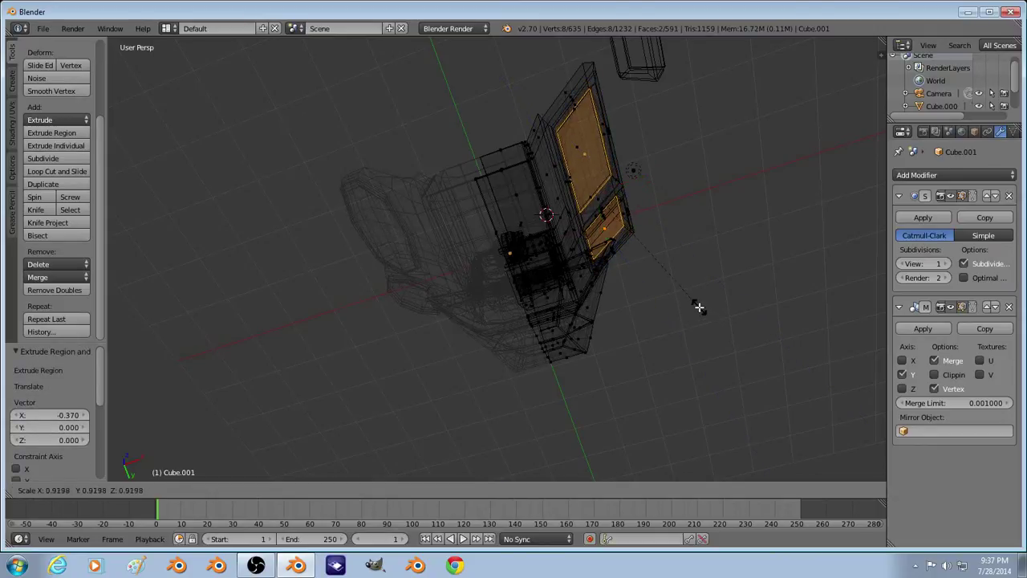
pyautogui.click(701, 308)
pyautogui.press('Tab')
pyautogui.press('z')
pyautogui.moveTo(630, 243)
pyautogui.mouseDown(button='middle')
pyautogui.moveTo(601, 179)
pyautogui.moveTo(590, 221)
pyautogui.moveTo(522, 222)
pyautogui.moveTo(451, 294)
pyautogui.moveTo(504, 306)
pyautogui.mouseUp(button='middle')
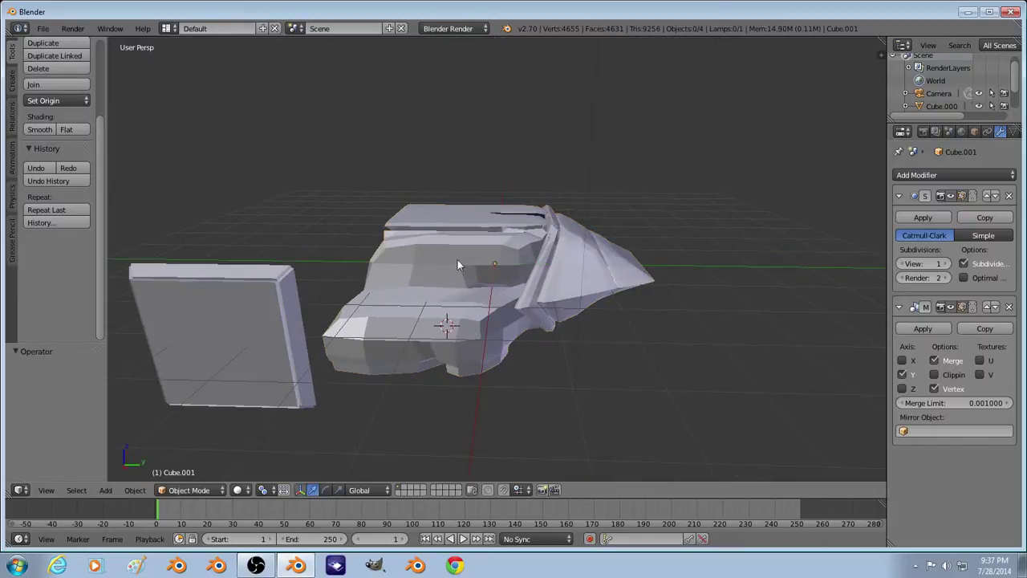
# Step: Select the roof face nearest the nose and extrude it upward about 0.145
pyautogui.moveTo(456, 265); pyautogui.dragTo(522, 369, button='middle')
pyautogui.press('Tab')
pyautogui.rightClick(537, 263)
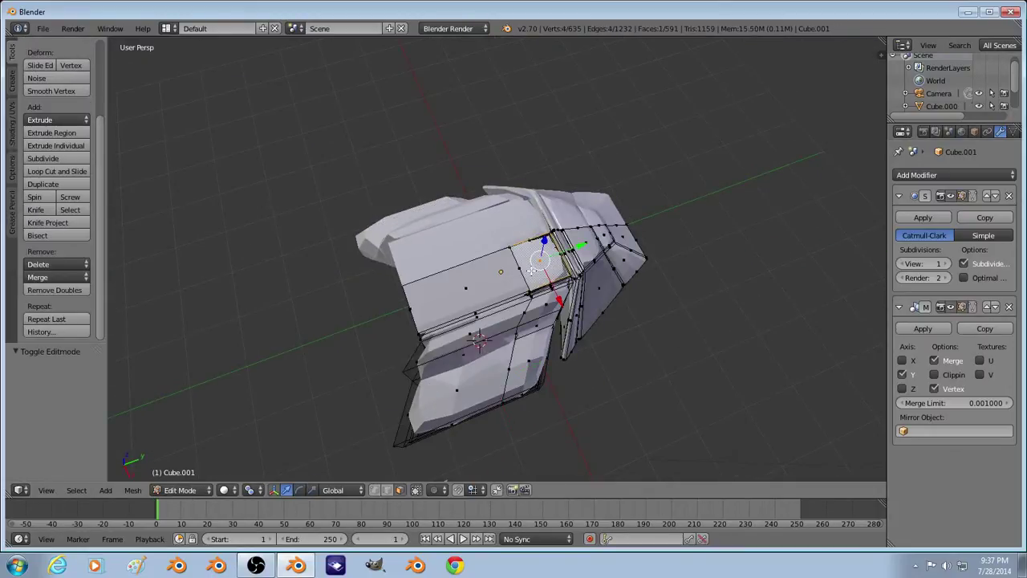
pyautogui.press('e')
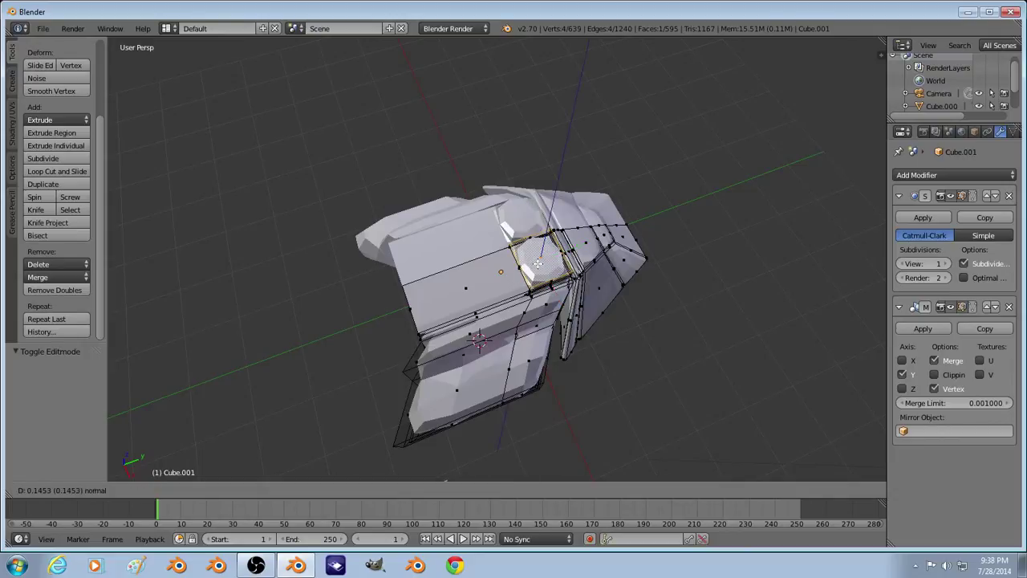
pyautogui.click(538, 263)
pyautogui.press('Tab')
pyautogui.moveTo(538, 263); pyautogui.dragTo(477, 250, button='middle')
# Step: Extrude the raised roof face once more and resize its top on the X and Y axes only
pyautogui.press('Tab')
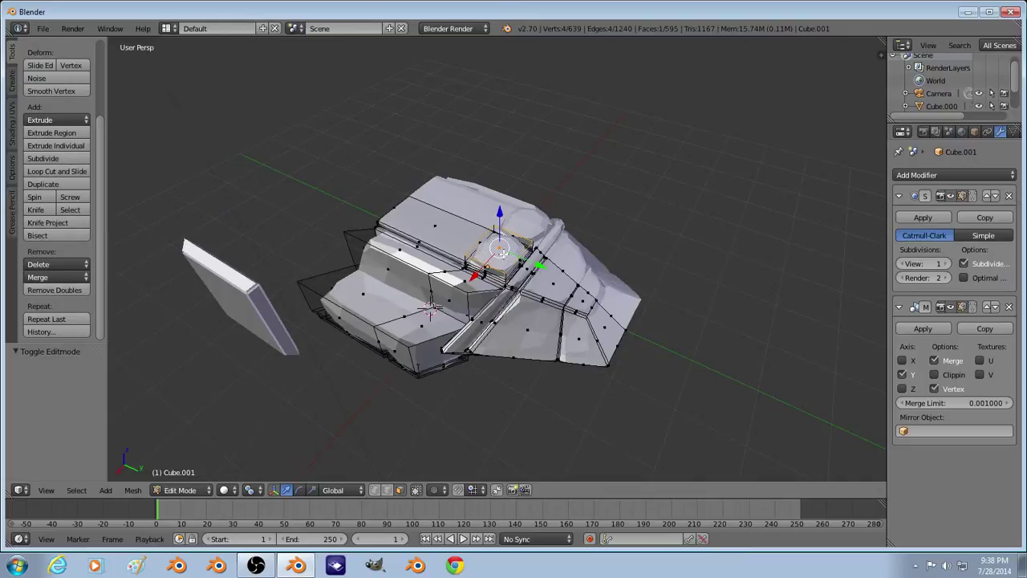
pyautogui.press('e')
pyautogui.click(504, 253)
pyautogui.press('s')
pyautogui.hotkey('shift', 'z')
pyautogui.click(546, 291)
pyautogui.press('Tab')
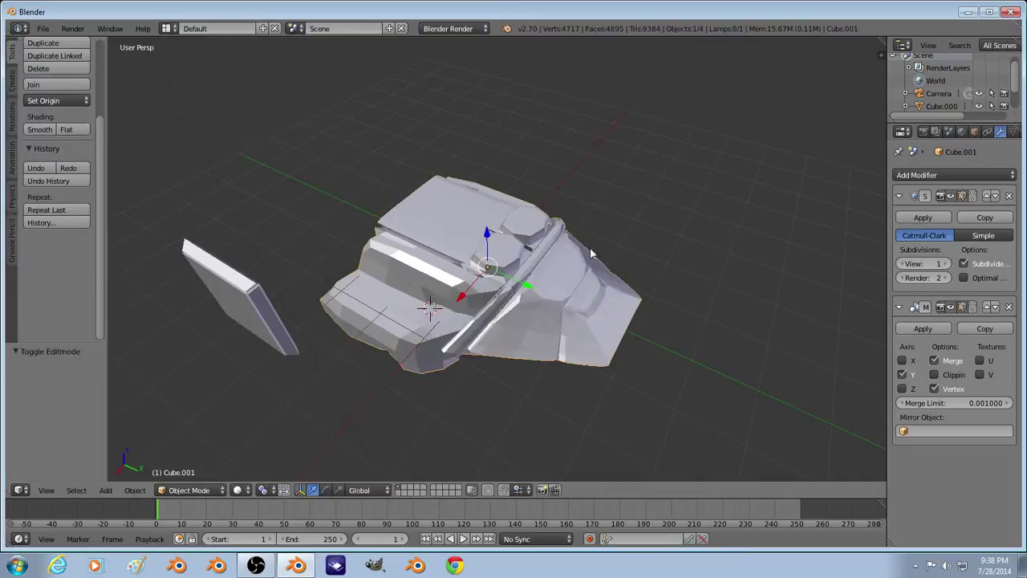
pyautogui.moveTo(592, 253); pyautogui.dragTo(553, 270, button='middle')
# Step: Shrink the top face of the roof block further on X and Y without changing its height
pyautogui.press('Tab')
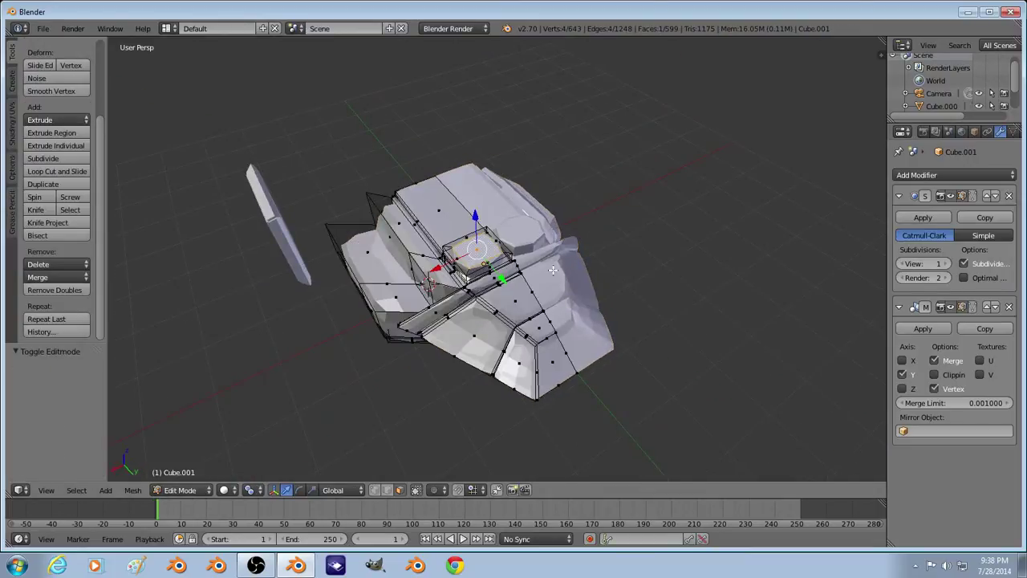
pyautogui.press('s')
pyautogui.hotkey('shift', 'z')
pyautogui.click(530, 266)
pyautogui.press('Tab')
pyautogui.moveTo(516, 272); pyautogui.dragTo(561, 282, button='middle')
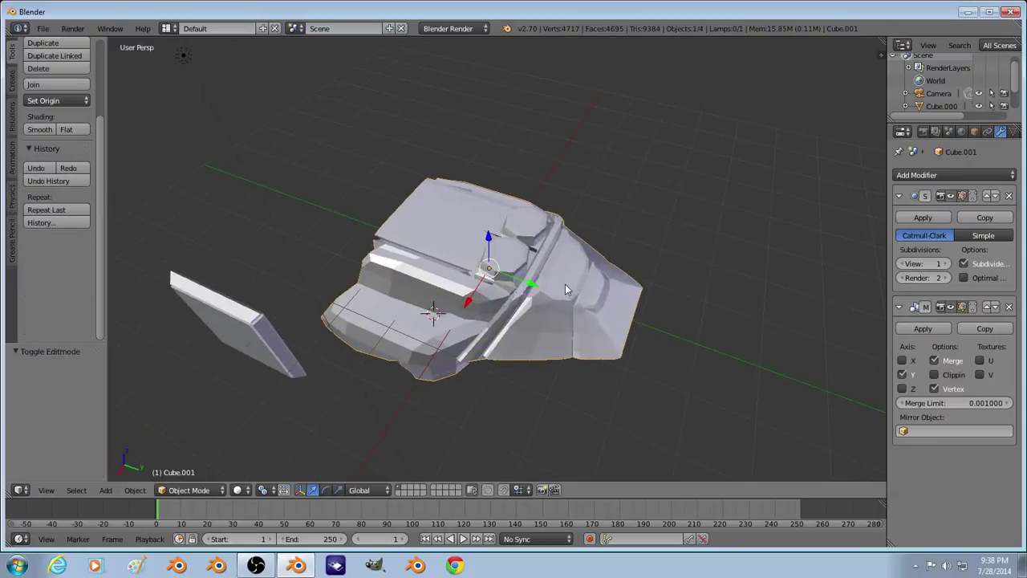
# Step: Duplicate the cabin object in place and delete every face of the copy except the roof block's top face
pyautogui.rightClick(565, 289)
pyautogui.press('Tab')
pyautogui.hotkey('ctrl', 'i')
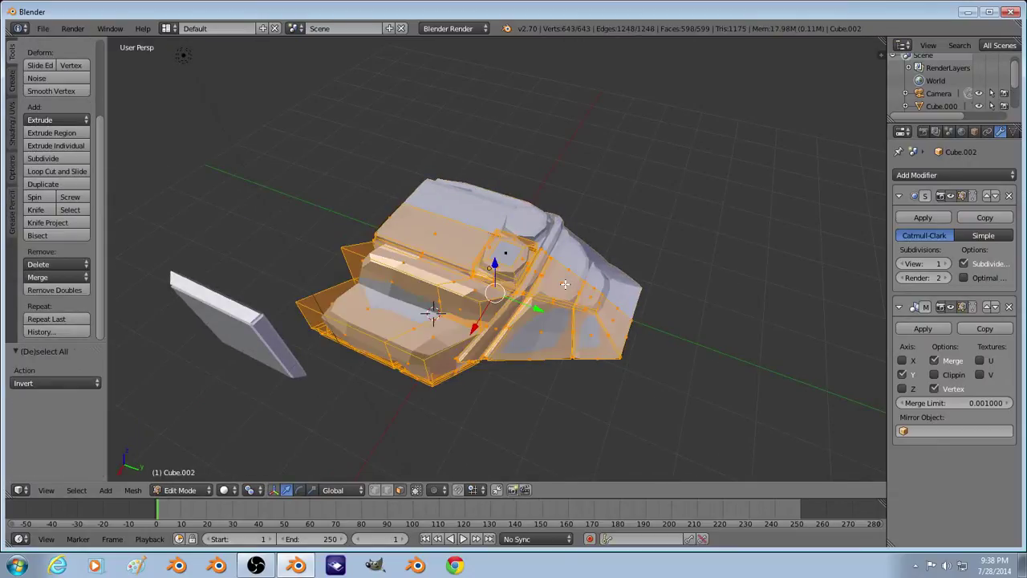
pyautogui.press('x')
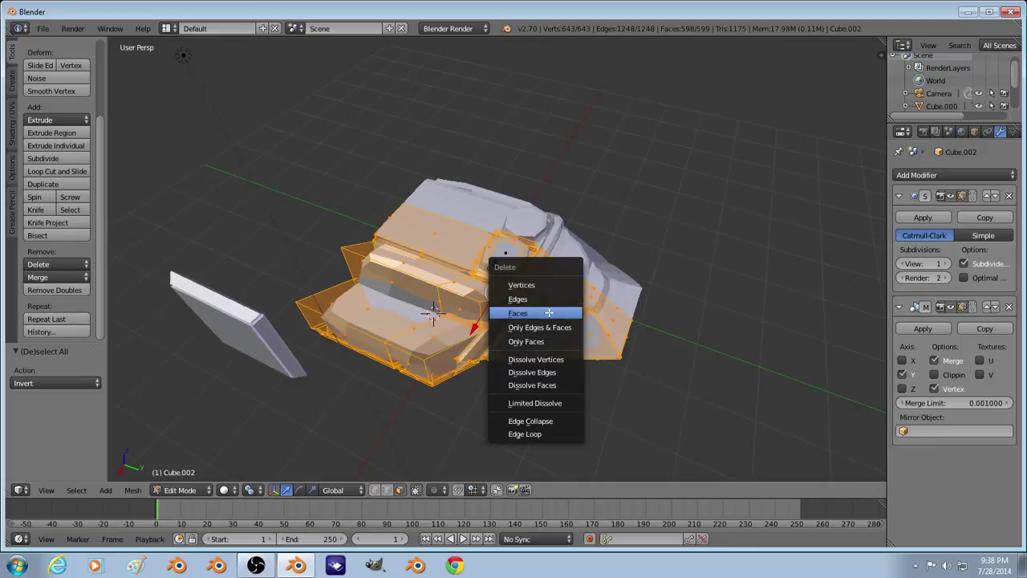
pyautogui.click(545, 311)
# Step: Extrude the remaining face about 0.128, extrude it again in place and scale it to about 1.788 on X and Y
pyautogui.press('a')
pyautogui.press('e')
pyautogui.rightClick(546, 309)
pyautogui.press('s')
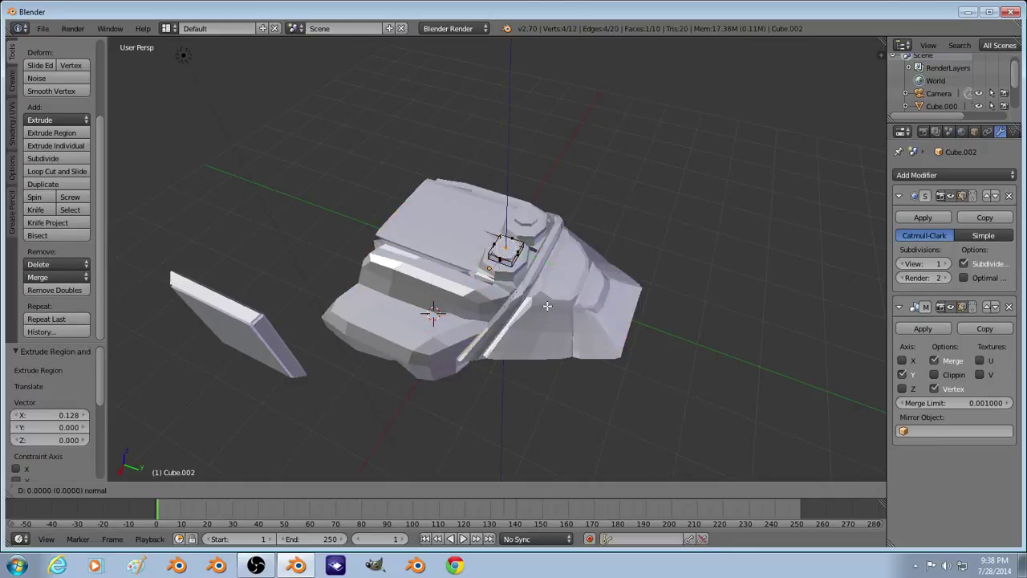
pyautogui.click(591, 335)
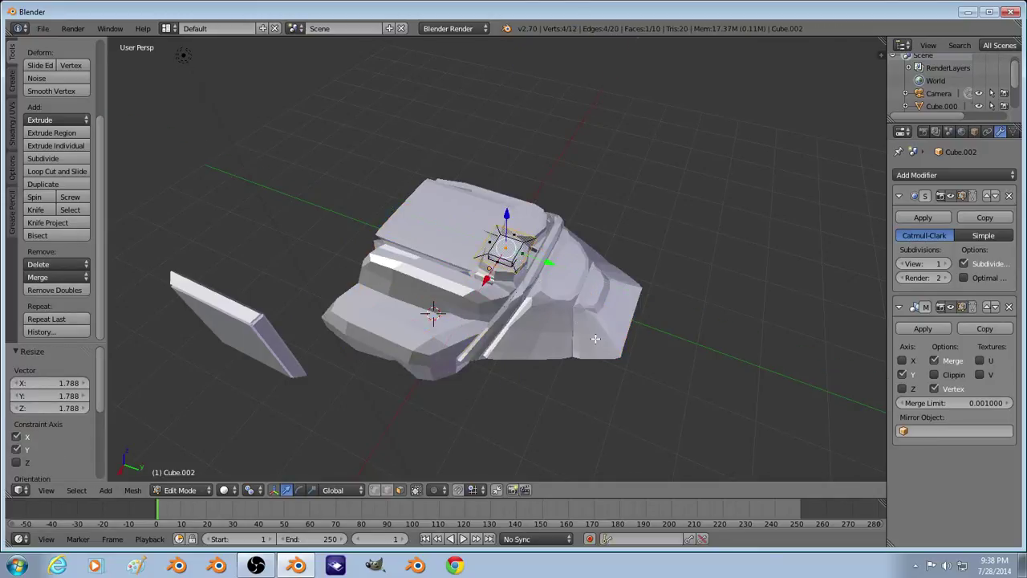
# Step: Raise the widened cap face about 0.077 along Z and extrude it upward about 0.285
pyautogui.press('g')
pyautogui.press('z')
pyautogui.rightClick(594, 338)
pyautogui.press('e')
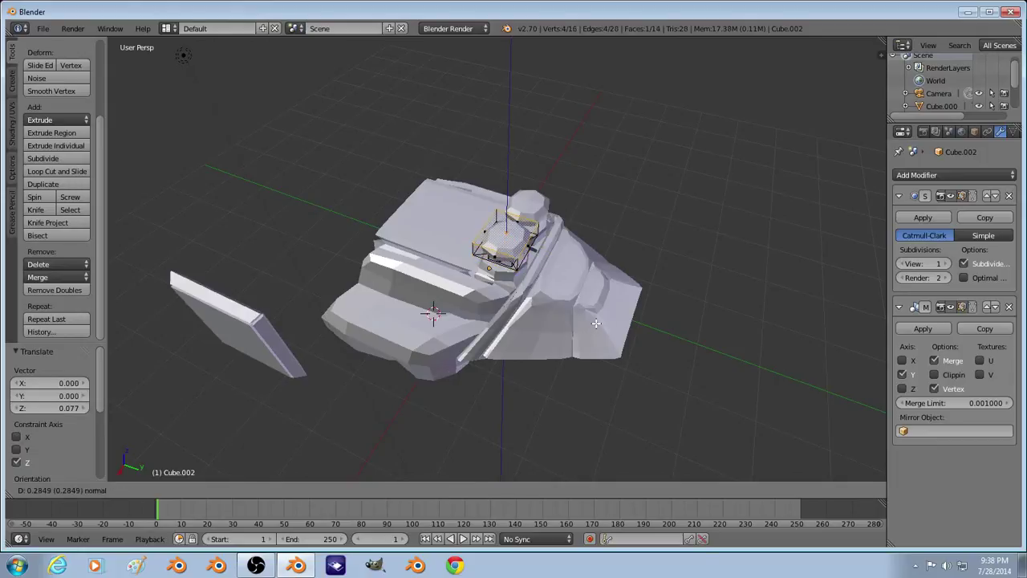
pyautogui.click(596, 324)
pyautogui.press('Tab')
pyautogui.moveTo(608, 312); pyautogui.dragTo(504, 218, button='middle')
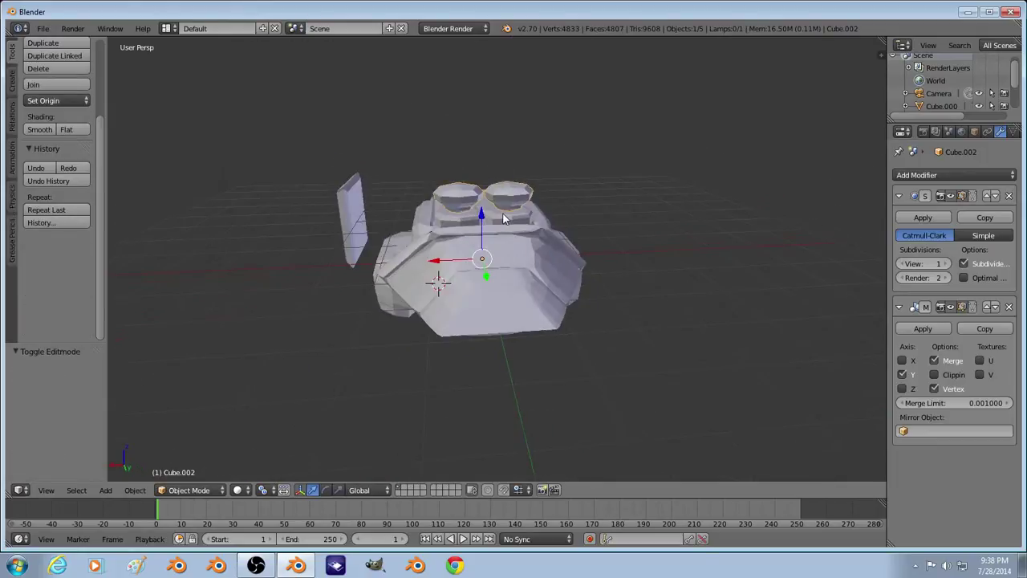
# Step: Flatten the turret cap object to about 0.811 along Z, adjust its height along Z and deselect it
pyautogui.press('Tab')
pyautogui.press('s')
pyautogui.click(547, 212)
pyautogui.press('g')
pyautogui.press('z')
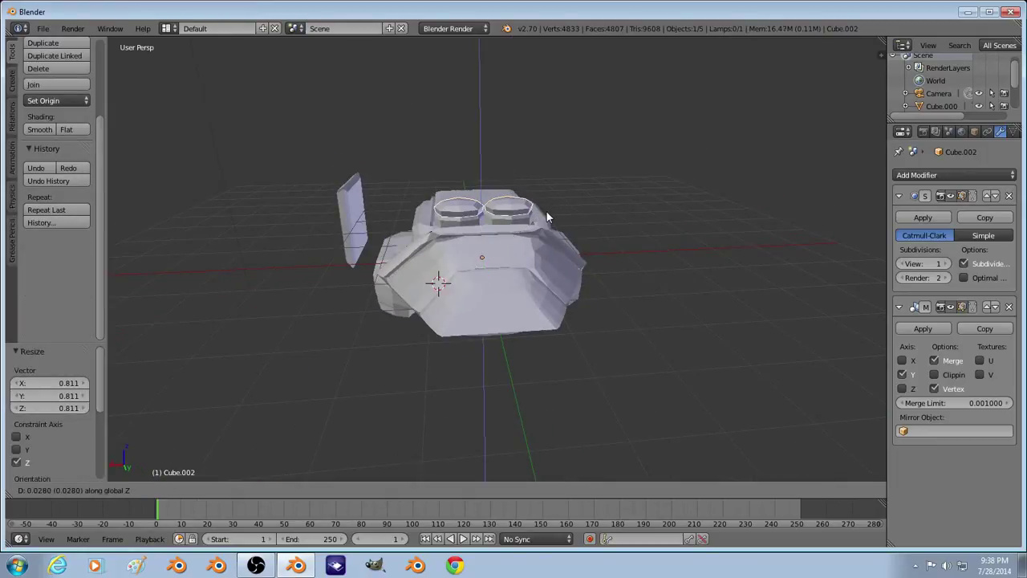
pyautogui.click(547, 211)
pyautogui.press('Tab')
pyautogui.press('a')
pyautogui.moveTo(469, 247); pyautogui.dragTo(495, 259, button='middle')
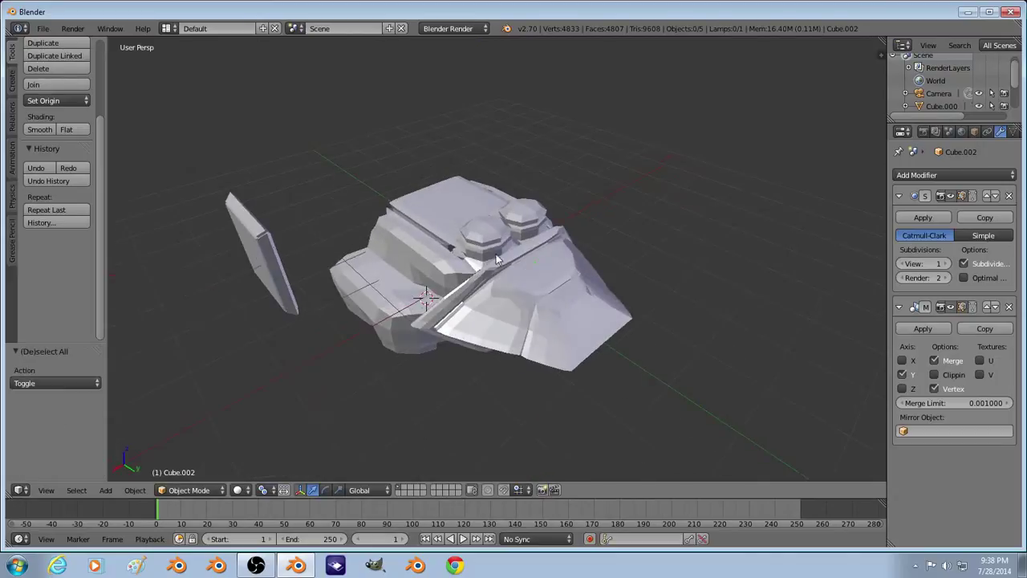
# Step: Extrude the turret cap's nose-facing side face in place and smooth its vertices
pyautogui.press('Tab')
pyautogui.rightClick(499, 242)
pyautogui.press('e')
pyautogui.rightClick(601, 279)
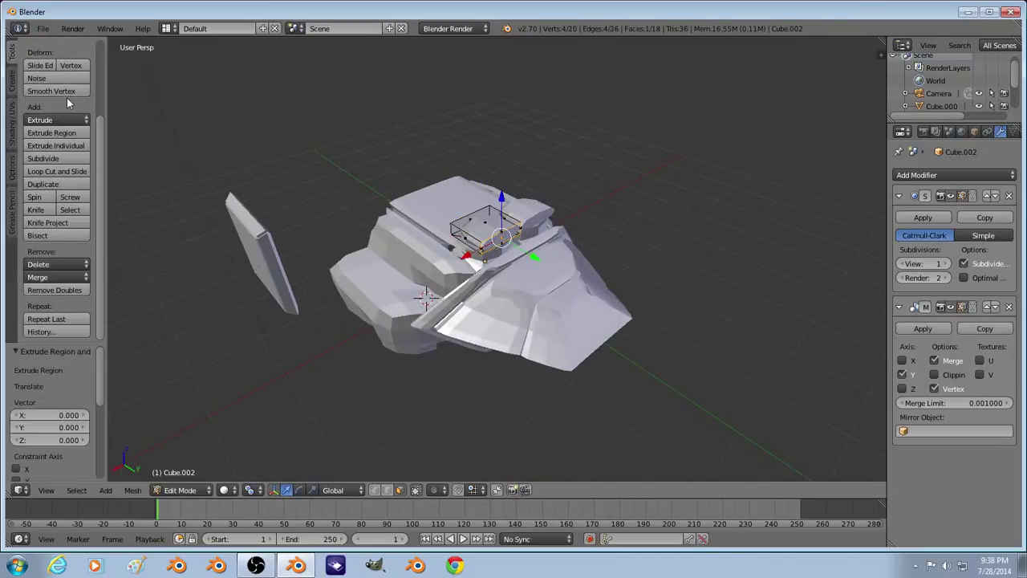
pyautogui.click(64, 91)
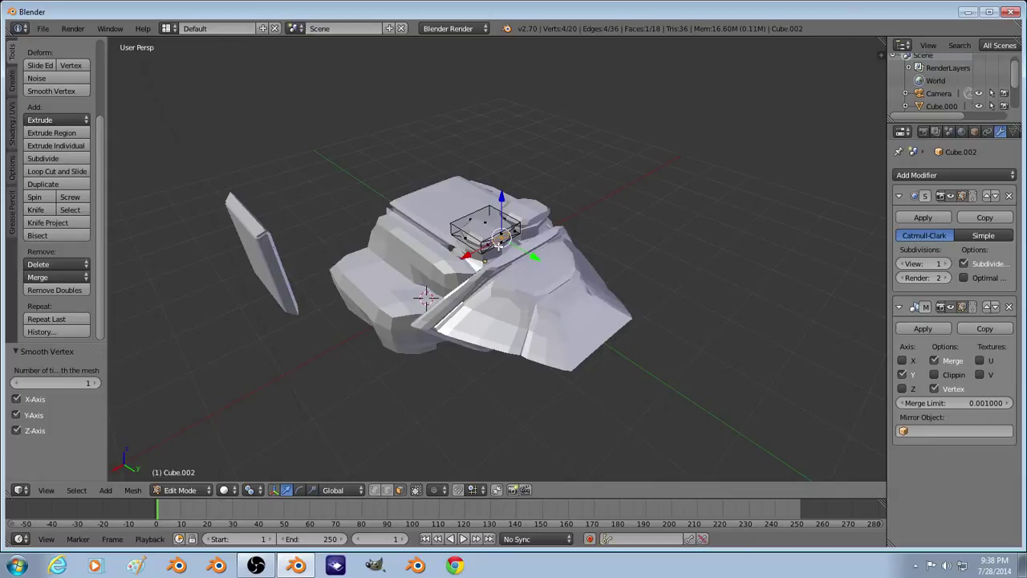
# Step: Replace the selection with the four edges around the cap's nose-facing side and return to Object Mode to inspect the turrets
pyautogui.press('a')
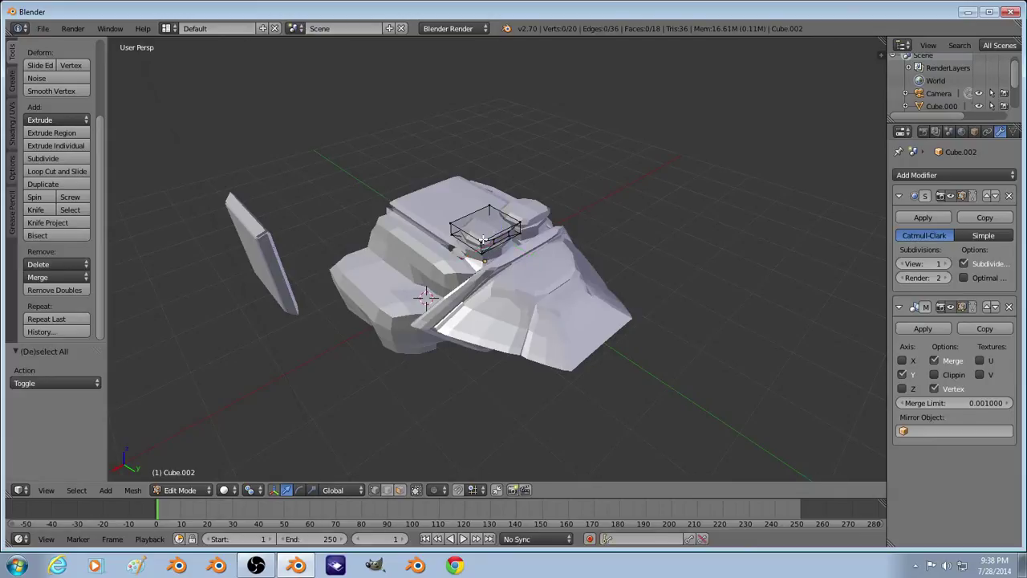
pyautogui.keyDown('shift'); pyautogui.rightClick(479, 260); pyautogui.keyUp('shift')
pyautogui.keyDown('shift'); pyautogui.rightClick(522, 218); pyautogui.keyUp('shift')
pyautogui.keyDown('shift'); pyautogui.rightClick(522, 238); pyautogui.keyUp('shift')
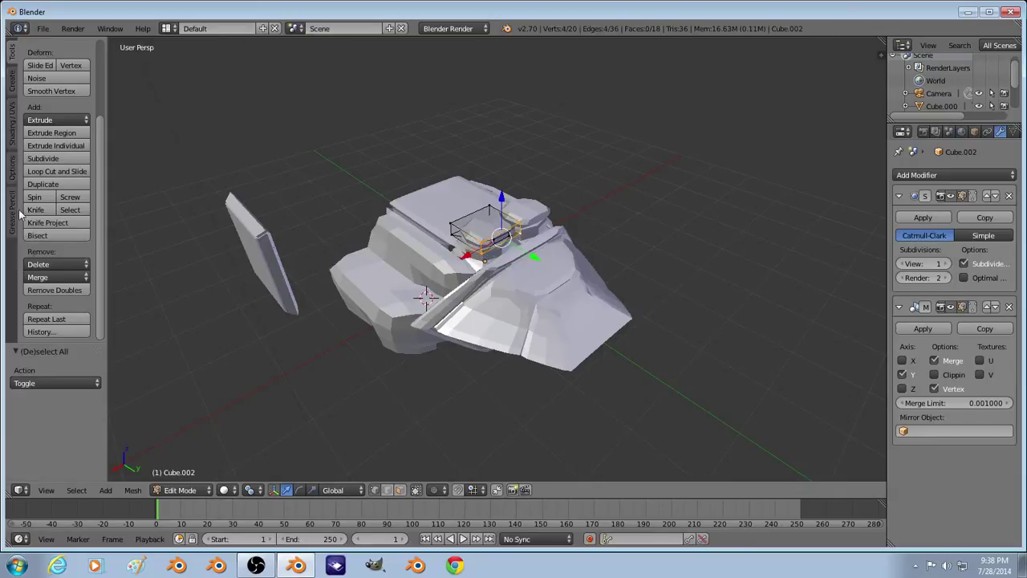
pyautogui.press('Tab')
pyautogui.scroll(3, 554, 247)
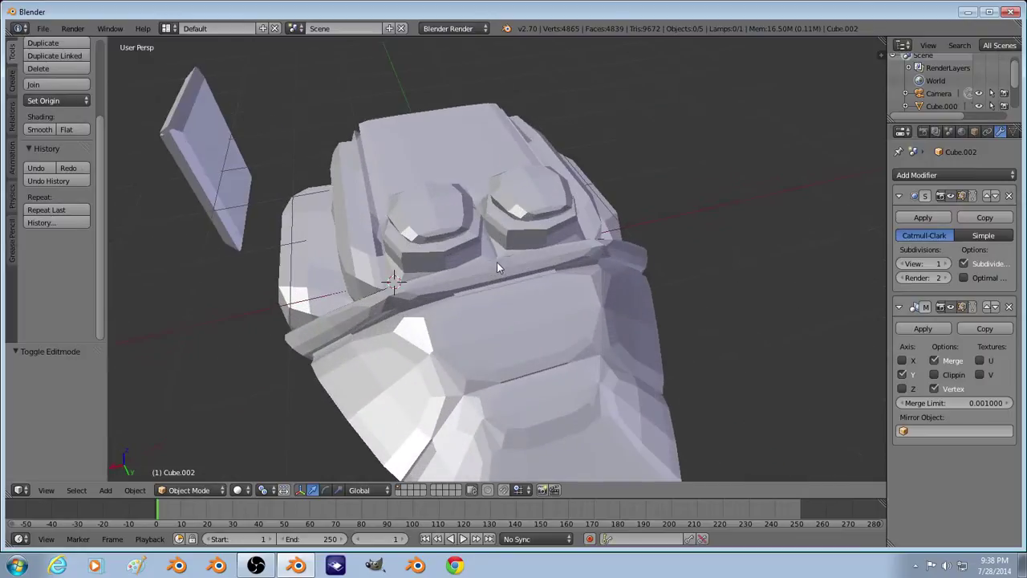
# Step: Edit the turret cap in face selection and extrude its nose-facing face in place
pyautogui.press('Tab')
pyautogui.click(400, 490)
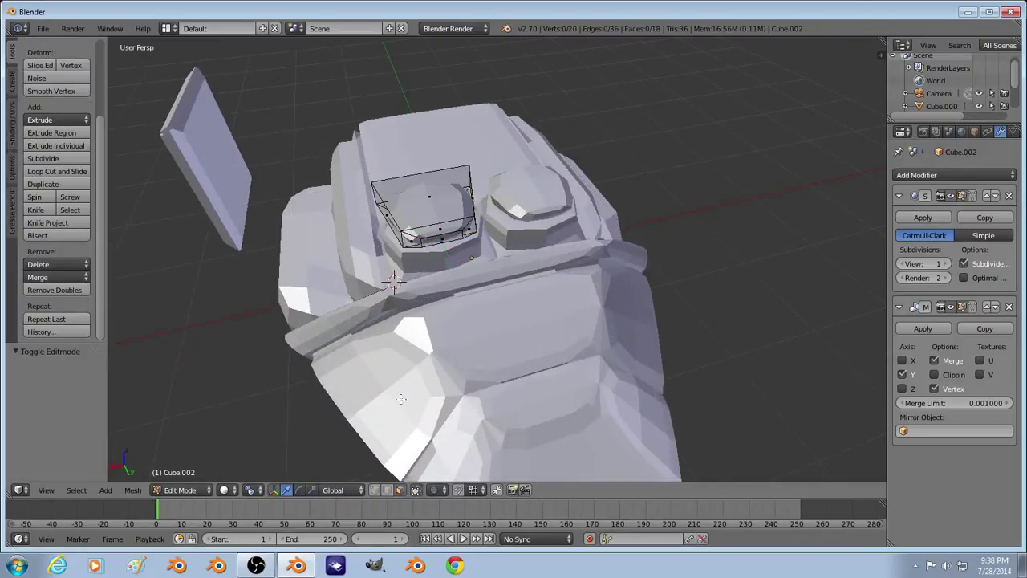
pyautogui.rightClick(446, 240)
pyautogui.press('e')
pyautogui.click(445, 240)
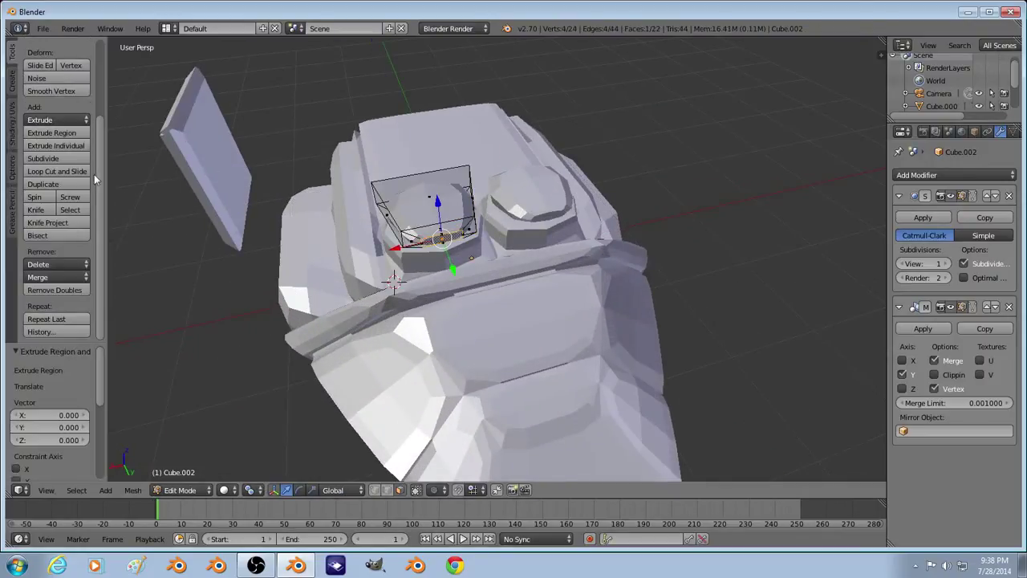
# Step: Shrink the extruded cap face to about 0.8 scale and extrude it once more
pyautogui.press('s')
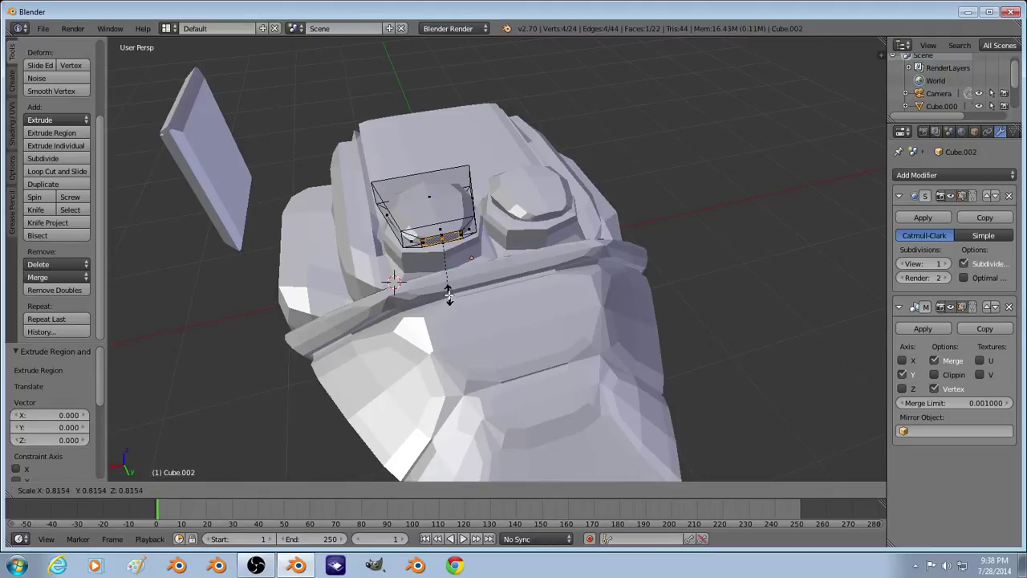
pyautogui.click(448, 290)
pyautogui.press('e')
pyautogui.click(448, 285)
# Step: Duplicate the turret cap in place and delete every face of the copy except its small nose-facing face
pyautogui.press('Tab')
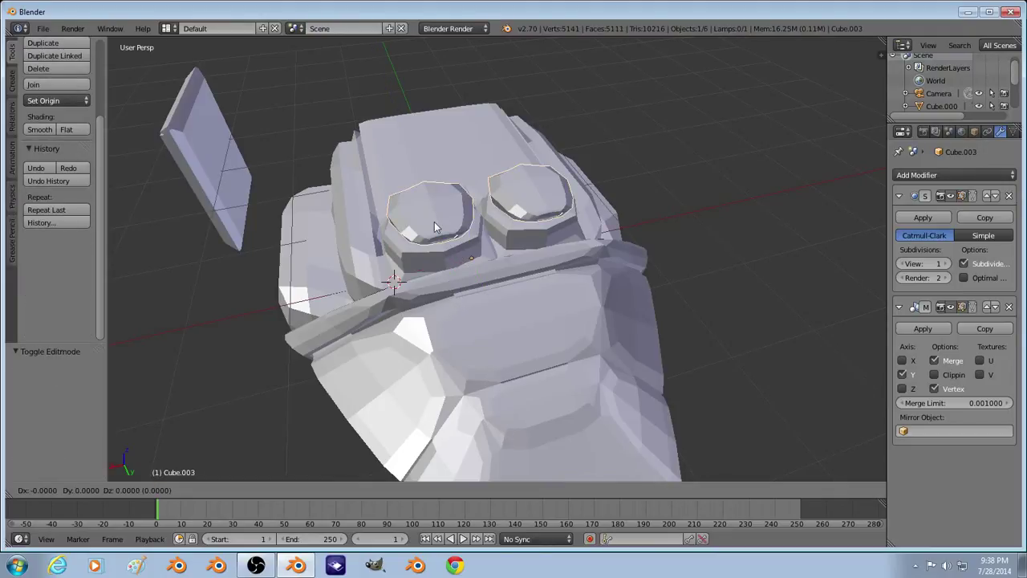
pyautogui.rightClick(433, 227)
pyautogui.press('Tab')
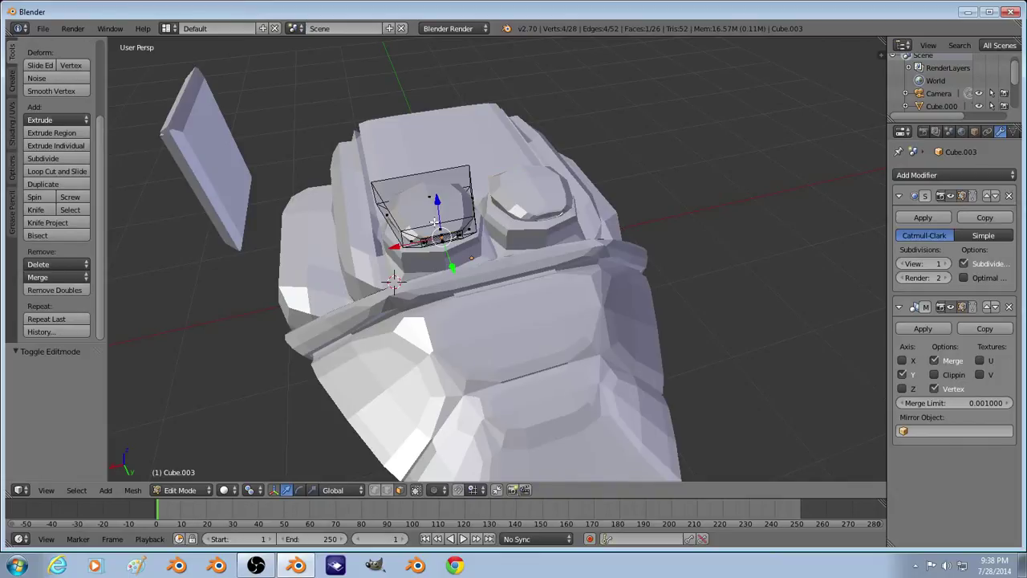
pyautogui.press('a')
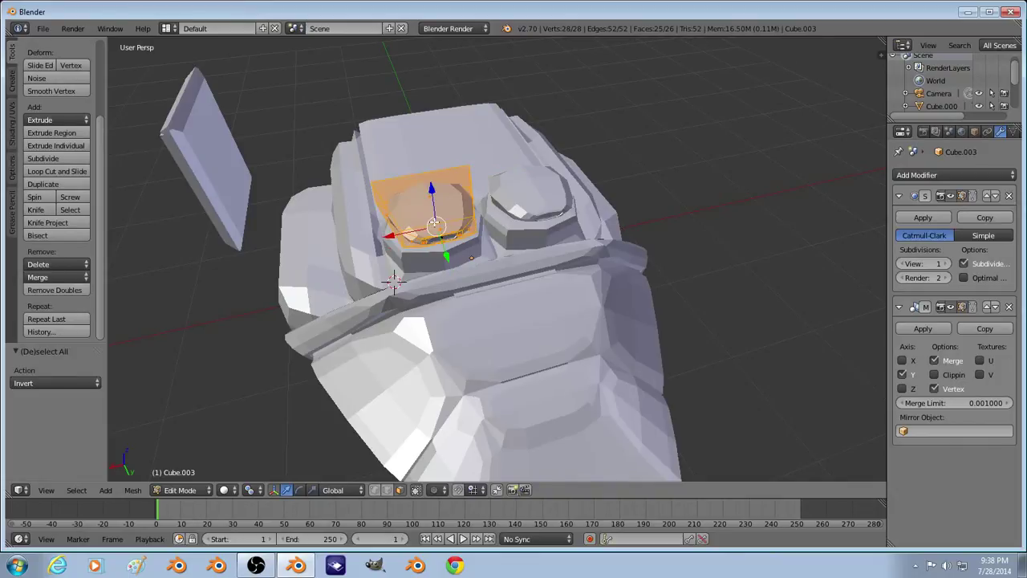
pyautogui.press('x')
pyautogui.click(431, 221)
# Step: Extrude the remaining face into a gun barrel about 0.7 long along Y towards the nose
pyautogui.press('a')
pyautogui.press('e')
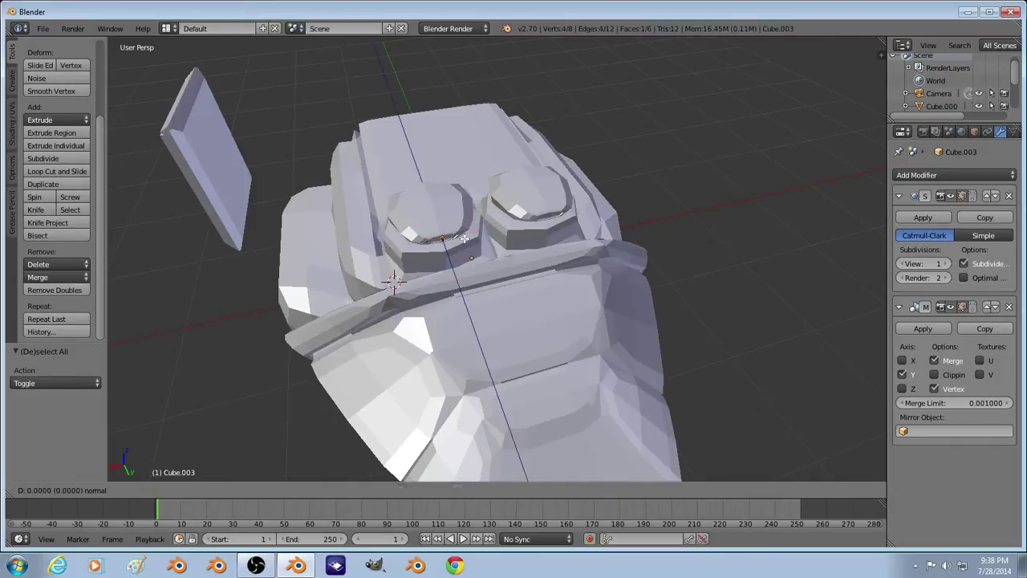
pyautogui.press('x')
pyautogui.press('y')
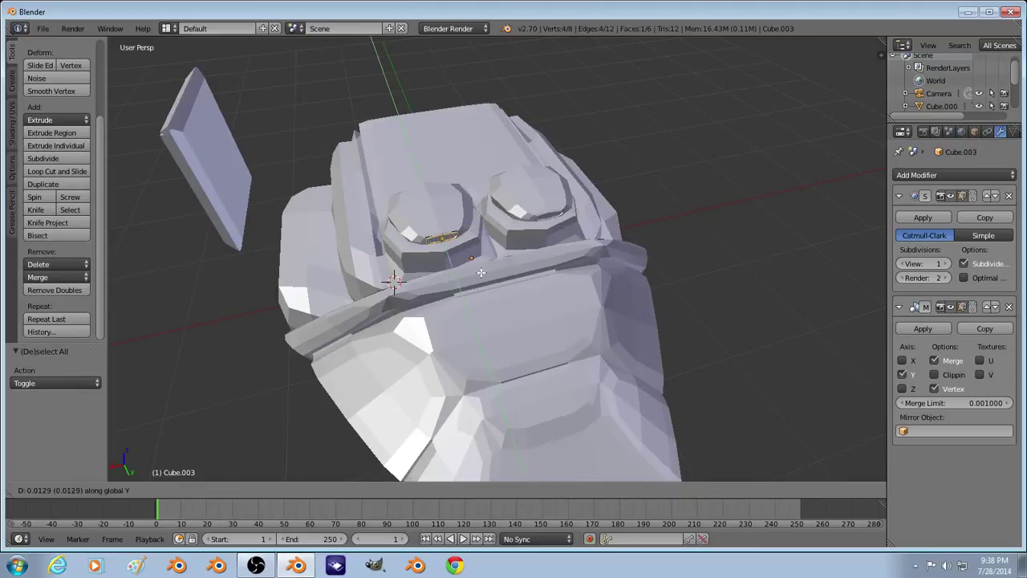
pyautogui.rightClick(490, 271)
pyautogui.press('e')
pyautogui.rightClick(479, 261)
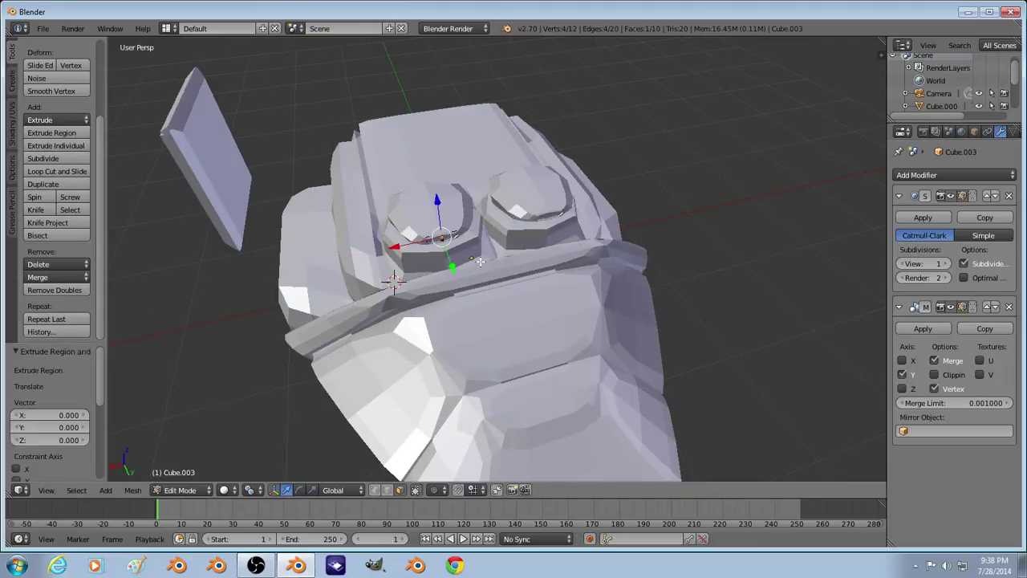
pyautogui.press('g')
pyautogui.press('y')
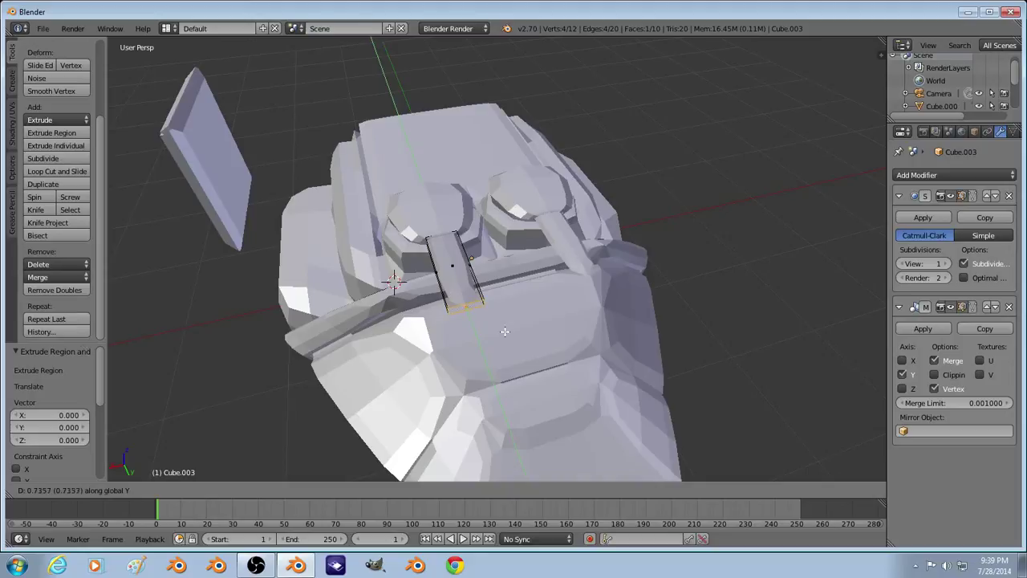
pyautogui.click(502, 326)
# Step: Extrude the barrel's end face in place and scale it to about 0.839
pyautogui.press('e')
pyautogui.rightClick(455, 328)
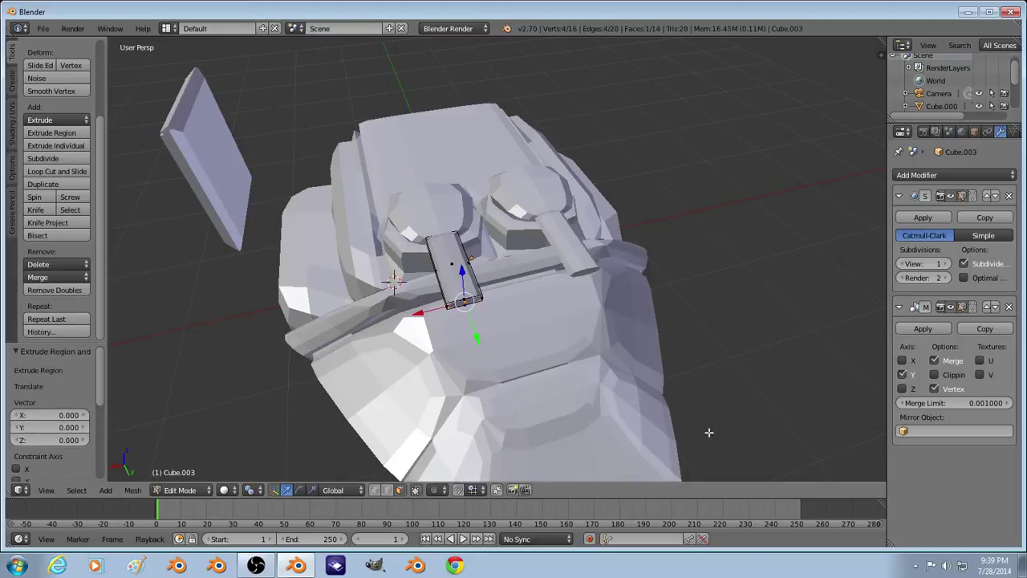
pyautogui.press('s')
pyautogui.click(664, 409)
# Step: Extrude the inner end face again, scale it to about 0.747 and push it back about 0.79 along Y to hollow the barrel
pyautogui.press('e')
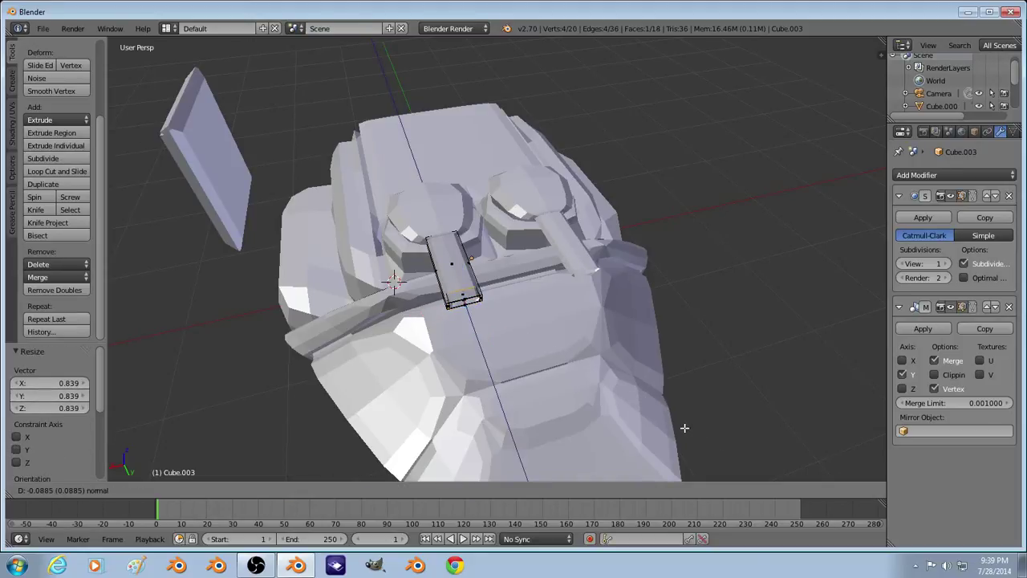
pyautogui.rightClick(606, 393)
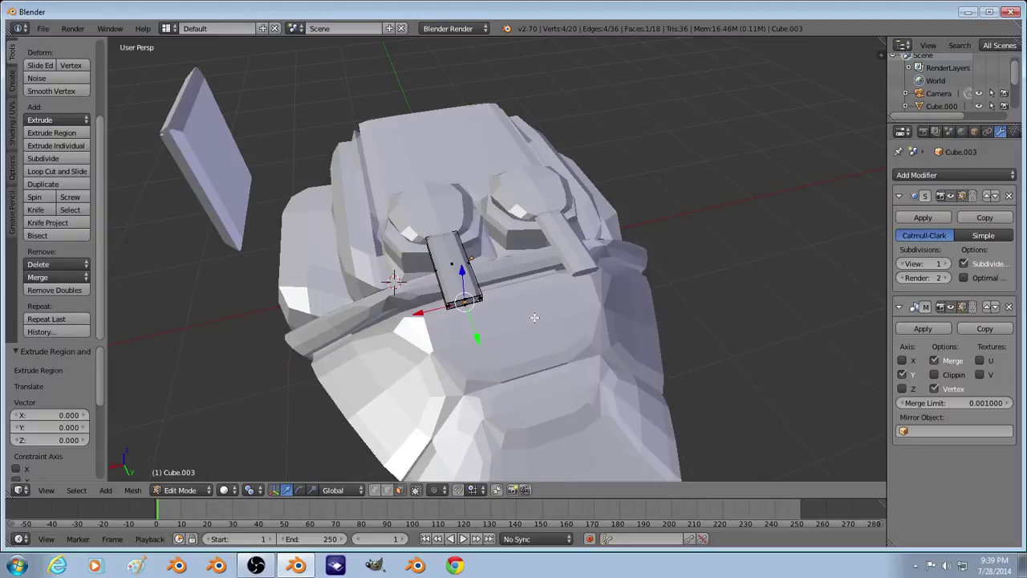
pyautogui.press('g')
pyautogui.press('y')
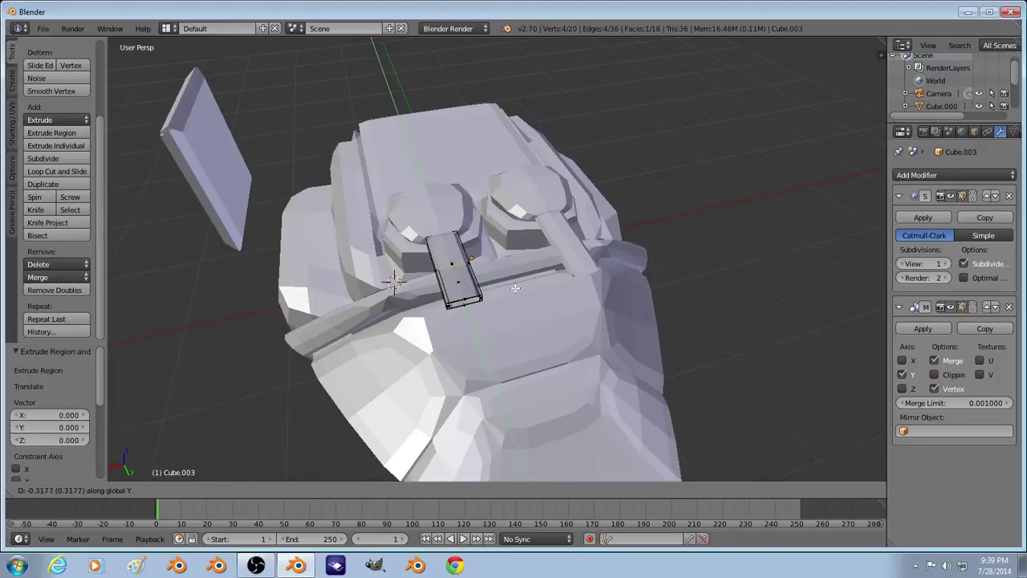
pyautogui.rightClick(587, 372)
pyautogui.press('s')
pyautogui.click(555, 376)
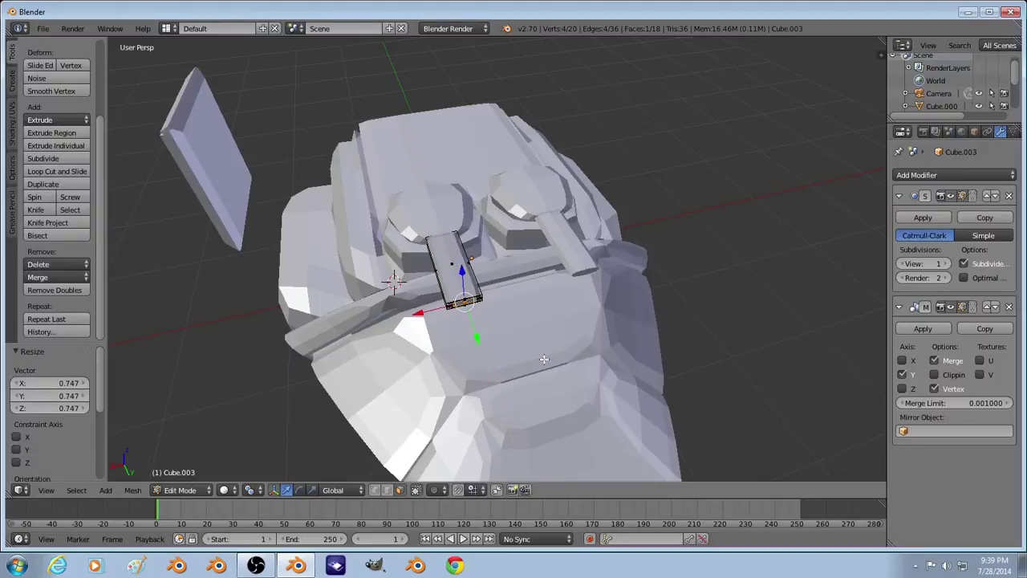
pyautogui.press('g')
pyautogui.press('y')
pyautogui.click(516, 284)
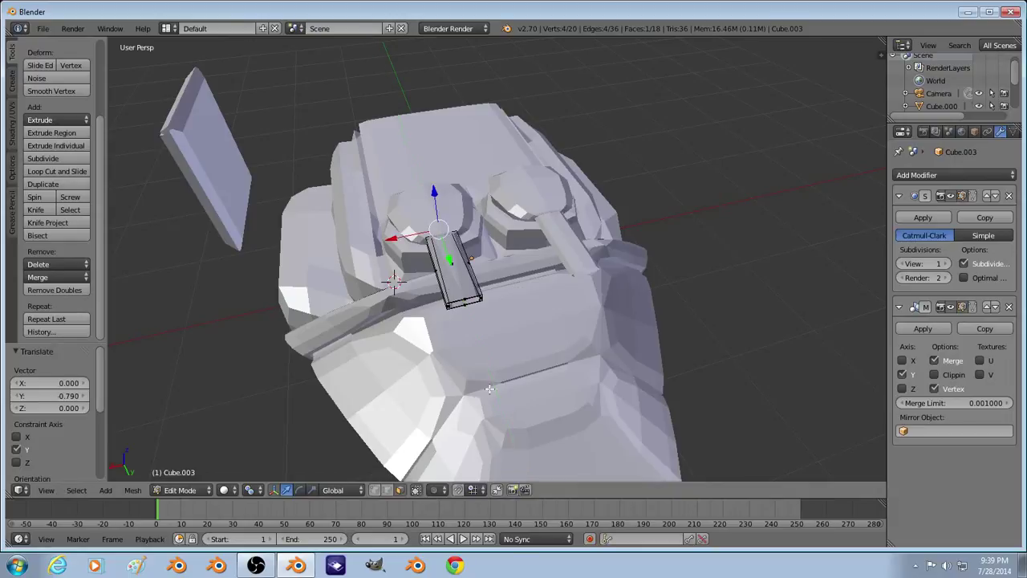
# Step: Scale the barrel's recessed inner face along Z and return to Object Mode
pyautogui.moveTo(491, 390); pyautogui.dragTo(508, 276, button='middle')
pyautogui.scroll(3, 514, 276)
pyautogui.scroll(-3, 588, 154)
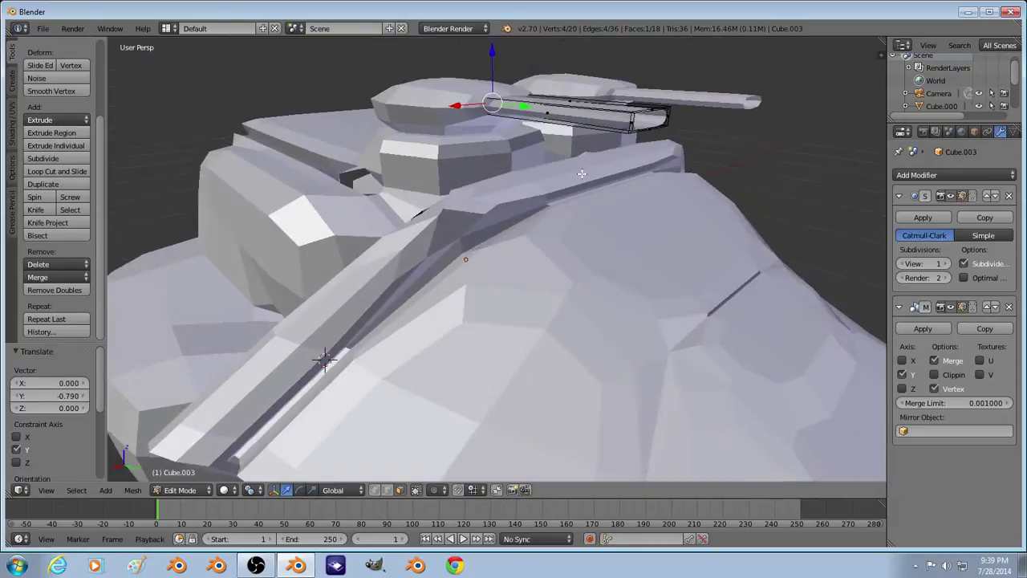
pyautogui.press('s')
pyautogui.press('z')
pyautogui.click(720, 133)
pyautogui.moveTo(719, 133); pyautogui.dragTo(655, 190, button='middle')
pyautogui.press('Tab')
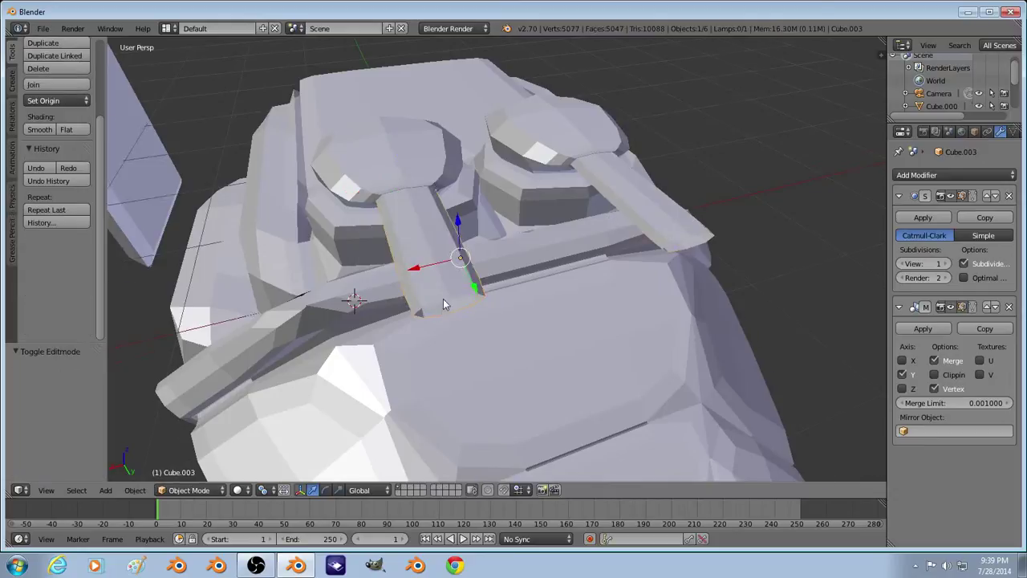
# Step: Extrude the ring of four rim faces at the barrel's mouth in place, then deselect the barrel object
pyautogui.moveTo(445, 337); pyautogui.dragTo(477, 299, button='middle')
pyautogui.press('Tab')
pyautogui.press('a')
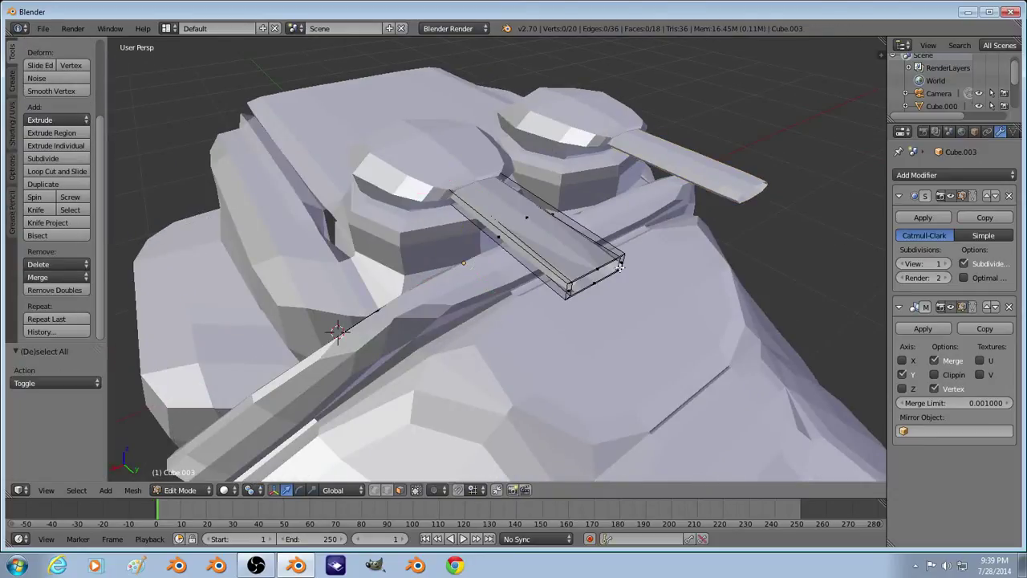
pyautogui.keyDown('alt'); pyautogui.rightClick(620, 268); pyautogui.keyUp('alt')
pyautogui.press('a')
pyautogui.keyDown('alt'); pyautogui.rightClick(620, 269); pyautogui.keyUp('alt')
pyautogui.press('e')
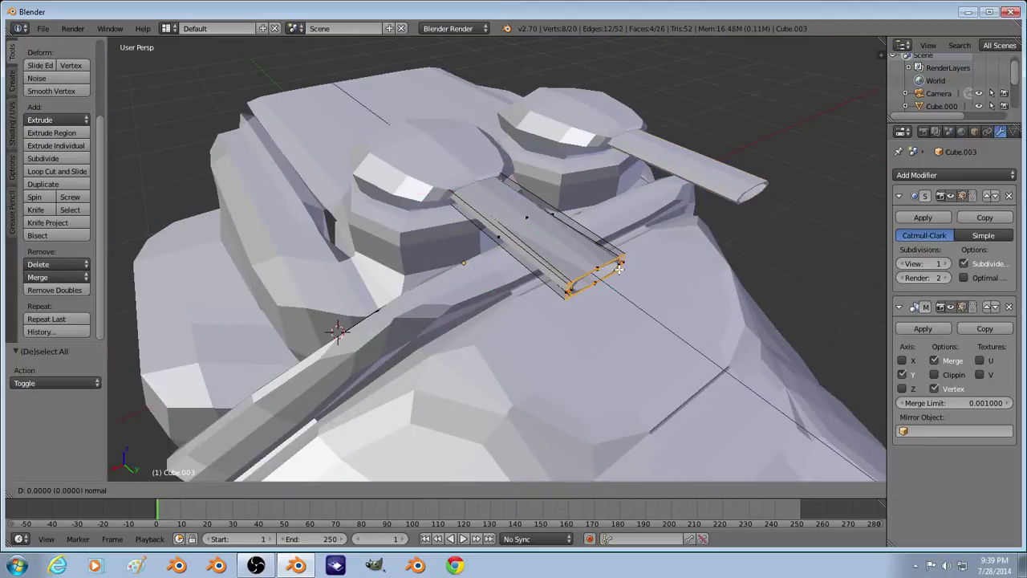
pyautogui.click(619, 268)
pyautogui.press('Tab')
pyautogui.moveTo(661, 319); pyautogui.dragTo(637, 323, button='middle')
pyautogui.press('a')
# Step: Open the main cabin body for editing and select the upper nose panel together with the narrow face near its centre seam
pyautogui.moveTo(463, 314); pyautogui.dragTo(419, 260, button='middle')
pyautogui.scroll(-4, 439, 331)
pyautogui.rightClick(419, 261)
pyautogui.press('Tab')
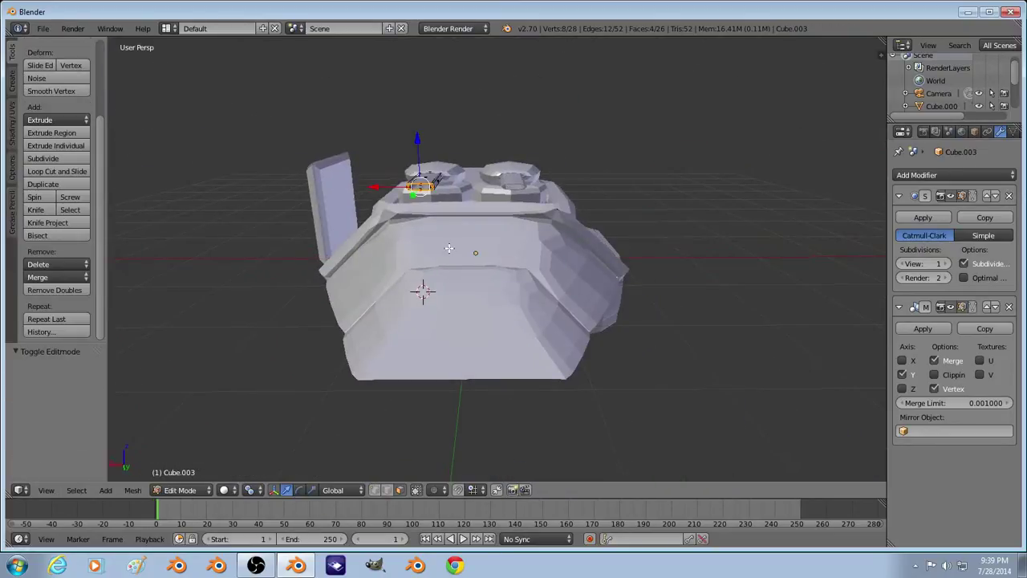
pyautogui.rightClick(470, 244)
pyautogui.press('z')
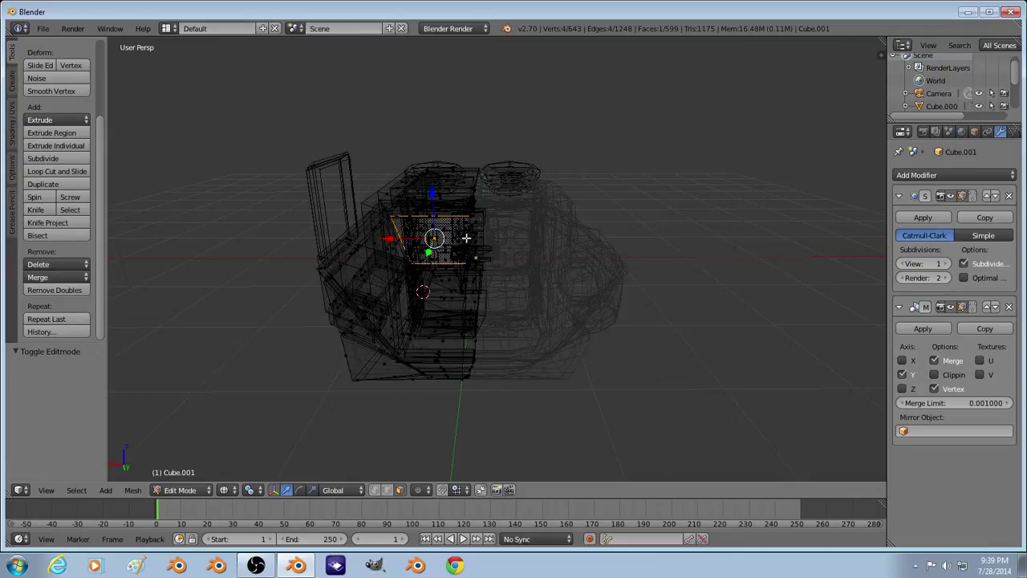
pyautogui.keyDown('shift'); pyautogui.rightClick(464, 243); pyautogui.keyUp('shift')
pyautogui.press('z')
# Step: Delete the hidden internal face at the mirror seam of the upper nose panel
pyautogui.moveTo(465, 258)
pyautogui.mouseDown(button='middle')
pyautogui.moveTo(478, 285)
pyautogui.moveTo(509, 270)
pyautogui.mouseUp(button='middle')
pyautogui.scroll(4, 509, 271)
pyautogui.scroll(2, 509, 270)
pyautogui.press('z')
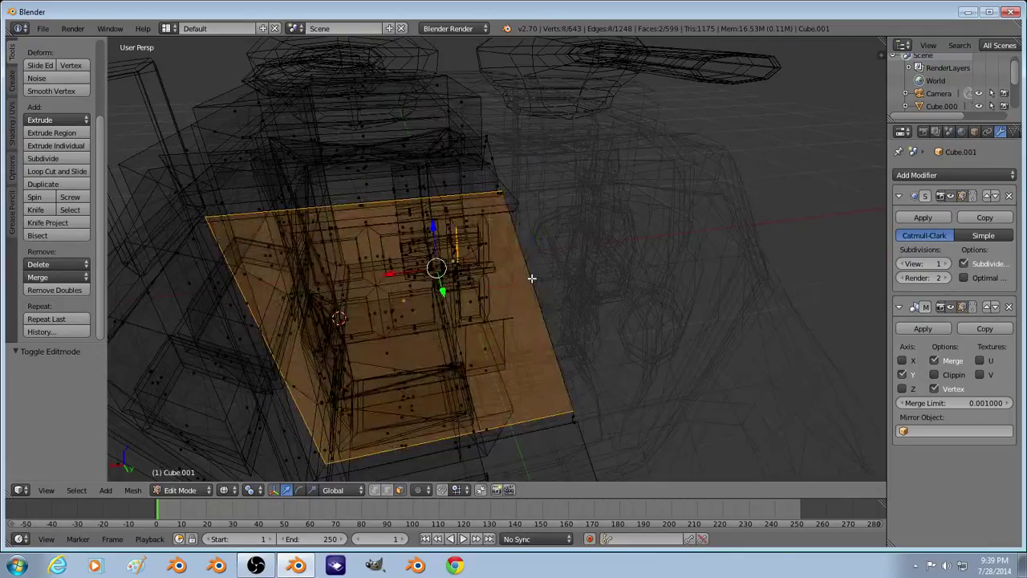
pyautogui.rightClick(533, 280)
pyautogui.press('z')
pyautogui.press('x')
pyautogui.click(549, 289)
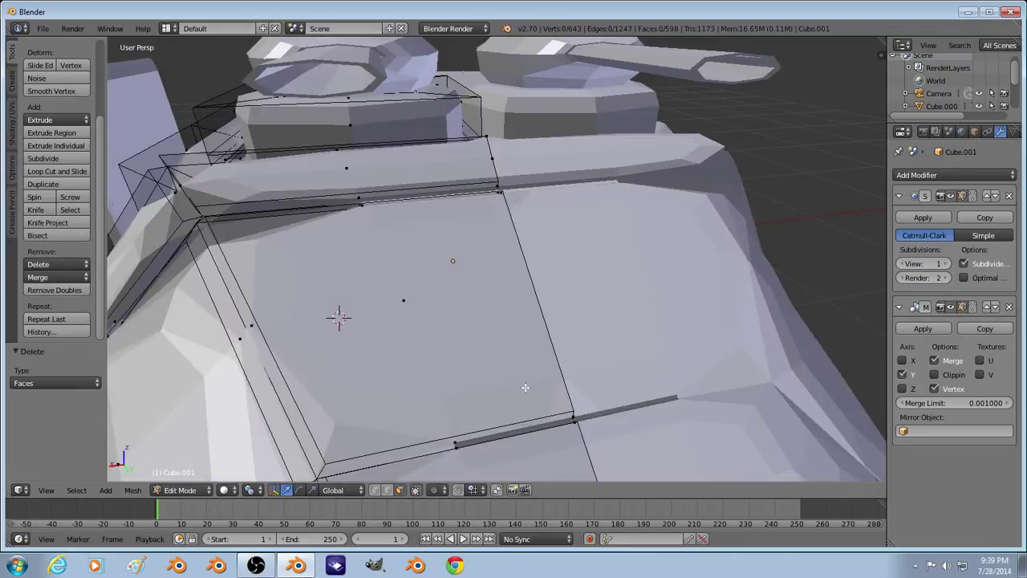
# Step: Clear the face selection and switch to vertex selection around the groove along the nose panel's lower edge
pyautogui.press('a')
pyautogui.press('z')
pyautogui.press('z')
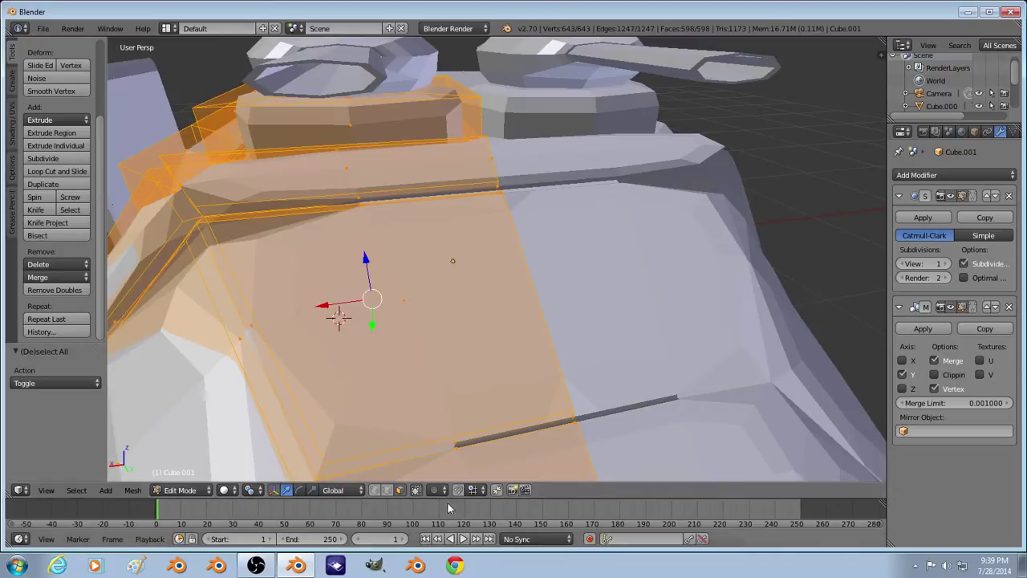
pyautogui.rightClick(553, 419)
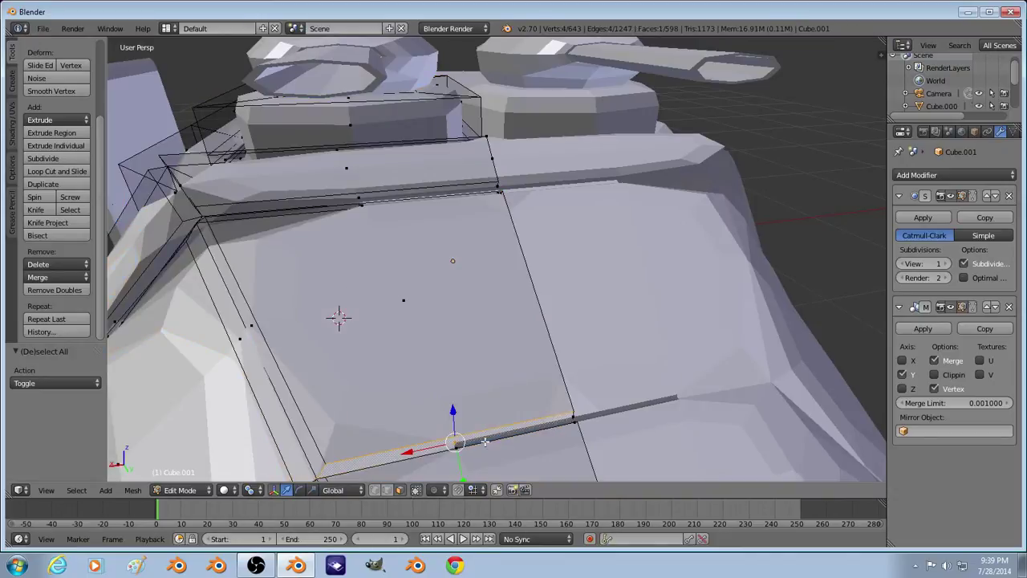
pyautogui.press('a')
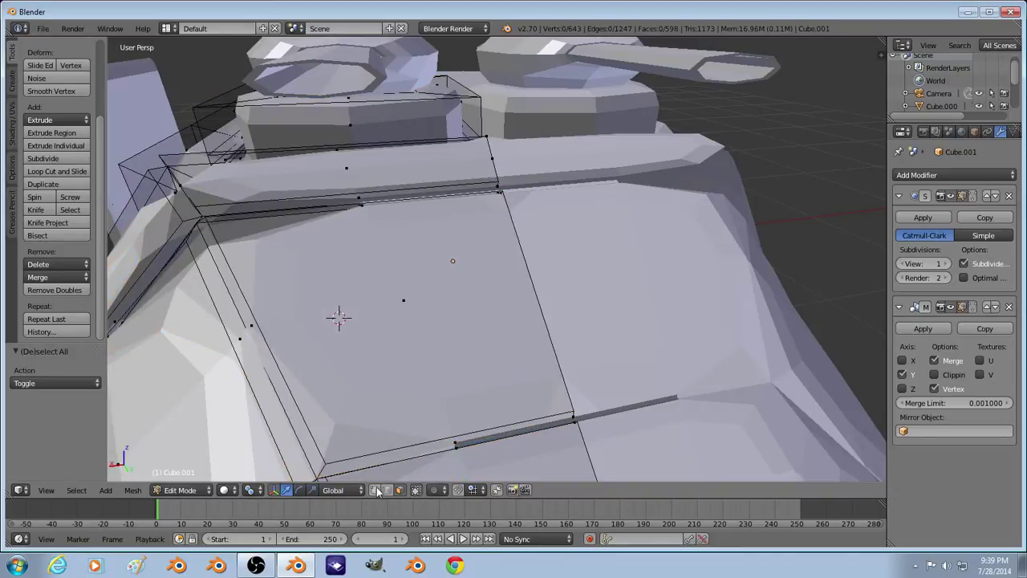
pyautogui.press('z')
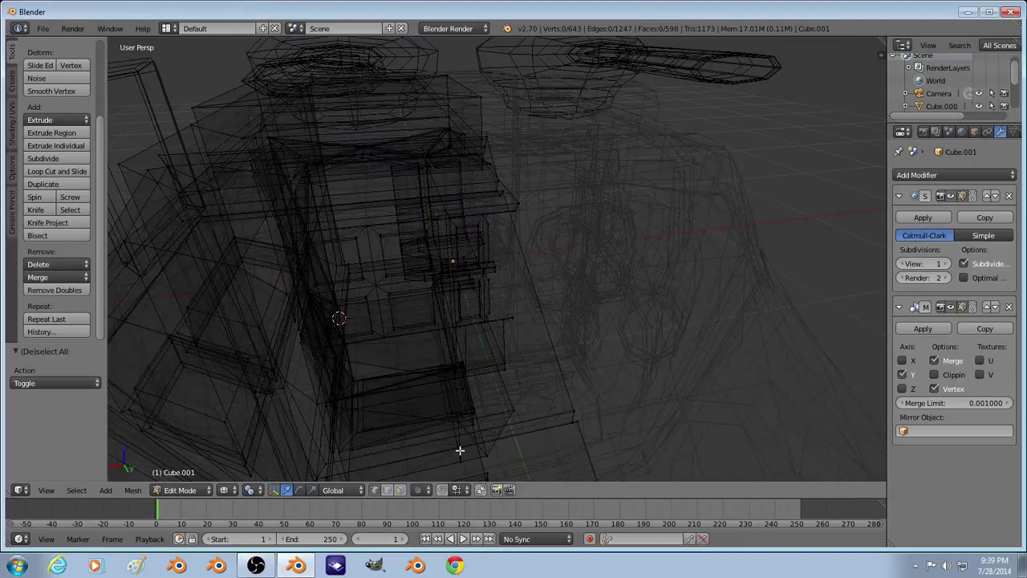
pyautogui.press('z')
pyautogui.moveTo(459, 451); pyautogui.dragTo(496, 437, button='middle')
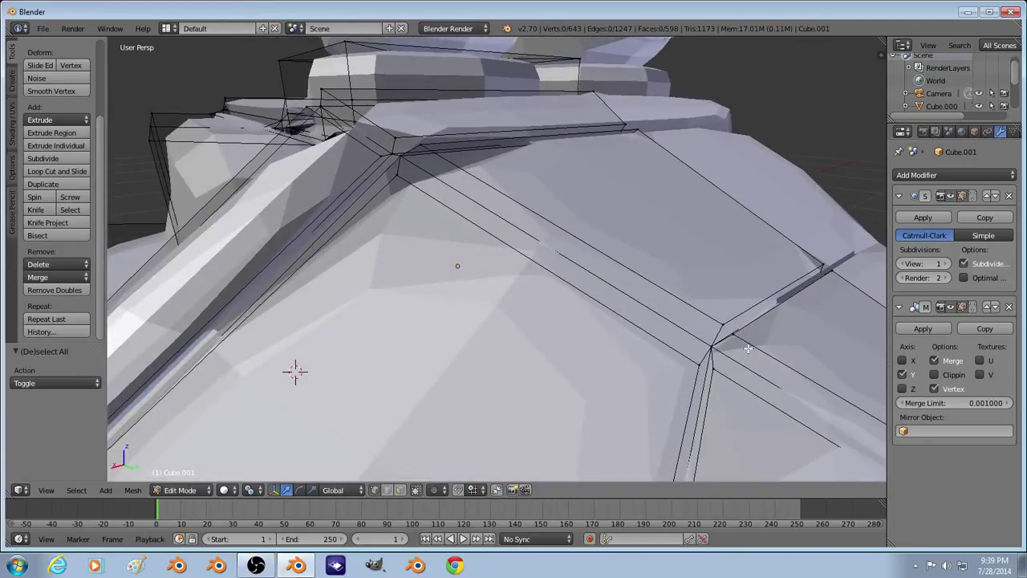
pyautogui.moveTo(748, 348); pyautogui.dragTo(740, 345, button='middle')
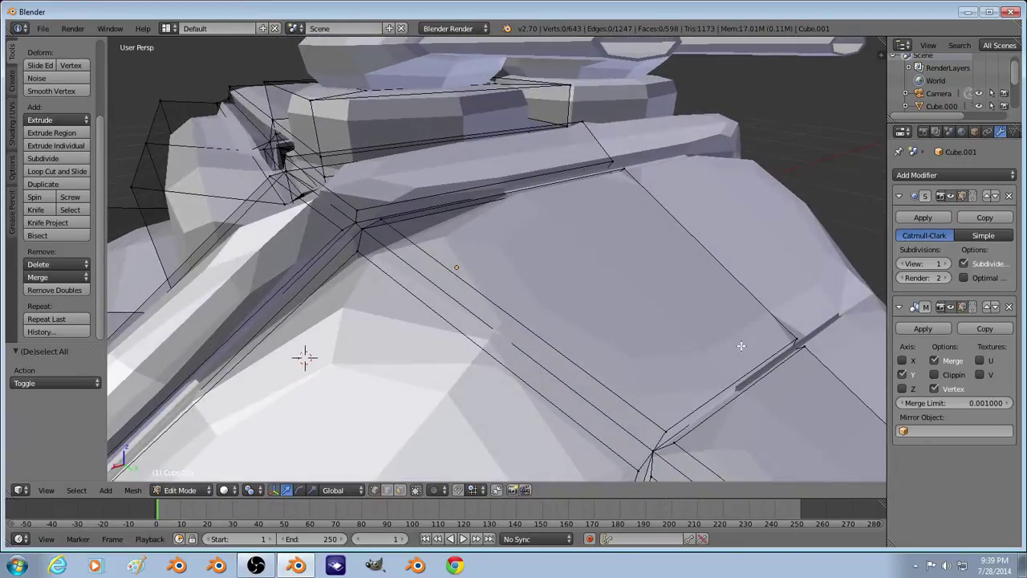
# Step: Select the clustered vertices where the nose panel's lower groove meets the mirror seam
pyautogui.rightClick(796, 339)
pyautogui.press('z')
pyautogui.keyDown('shift'); pyautogui.rightClick(797, 351); pyautogui.keyUp('shift')
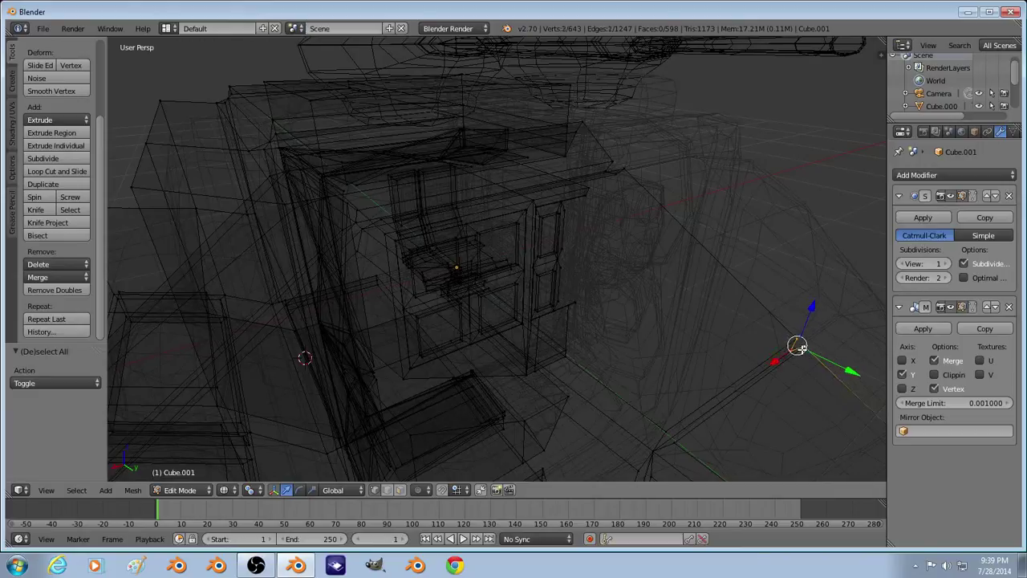
pyautogui.press('z')
# Step: Try to flatten the selected seam vertices by scaling them to 0 along Z
pyautogui.press('s')
pyautogui.press('z')
pyautogui.press('0')
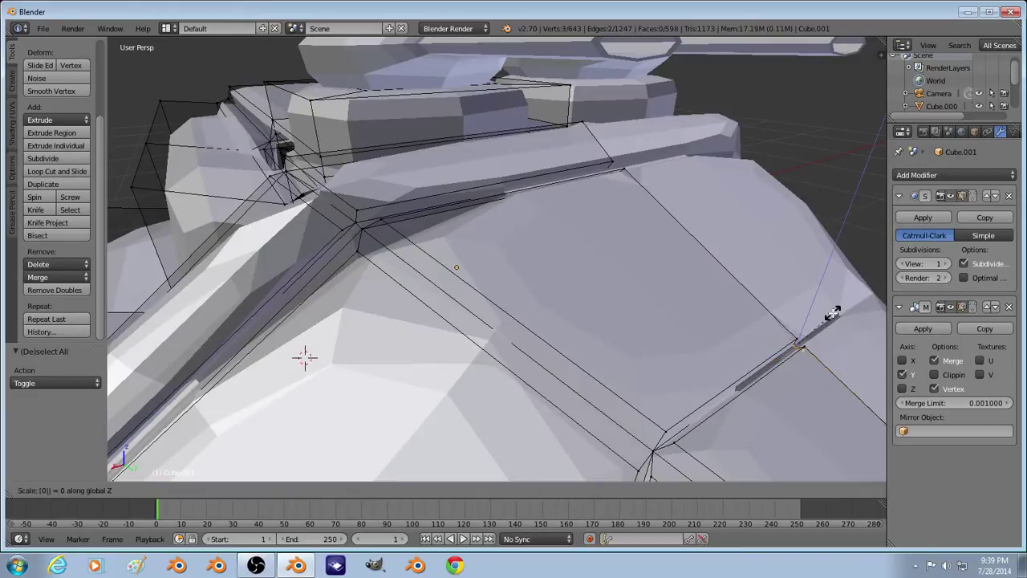
pyautogui.press('Return')
pyautogui.hotkey('ctrl', 'z')
# Step: Add the remaining vertices at the groove's seam corner to the selection and remove doubles with a 0.005 merge distance
pyautogui.press('z')
pyautogui.keyDown('shift'); pyautogui.rightClick(801, 348); pyautogui.keyUp('shift')
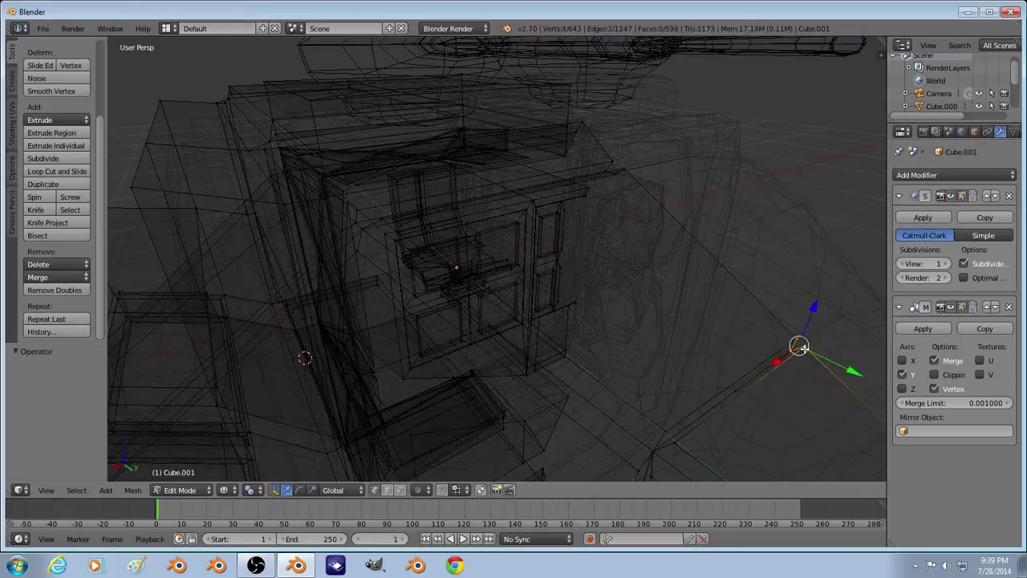
pyautogui.keyDown('shift'); pyautogui.rightClick(798, 337); pyautogui.keyUp('shift')
pyautogui.press('z')
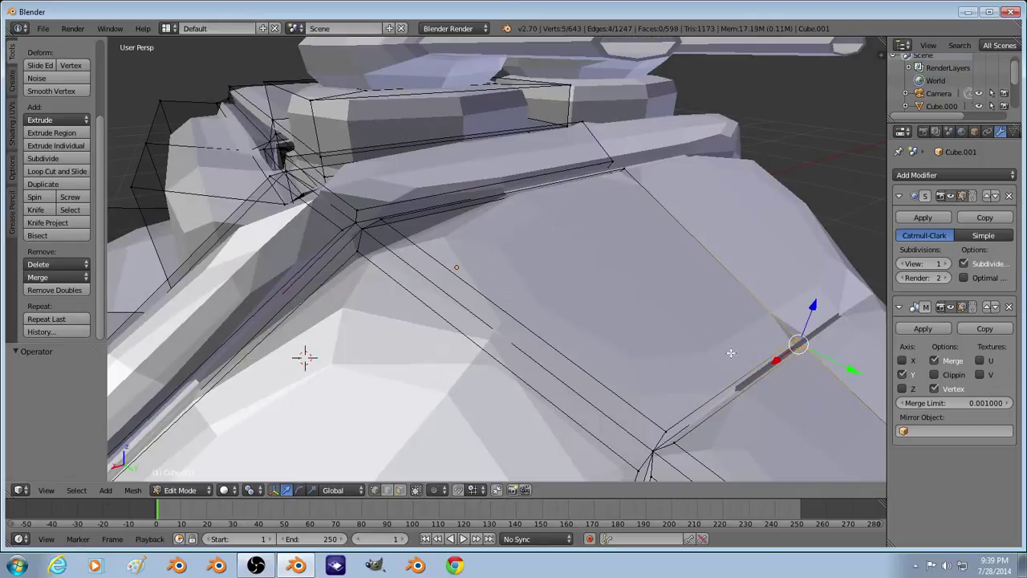
pyautogui.click(50, 290)
pyautogui.press('z')
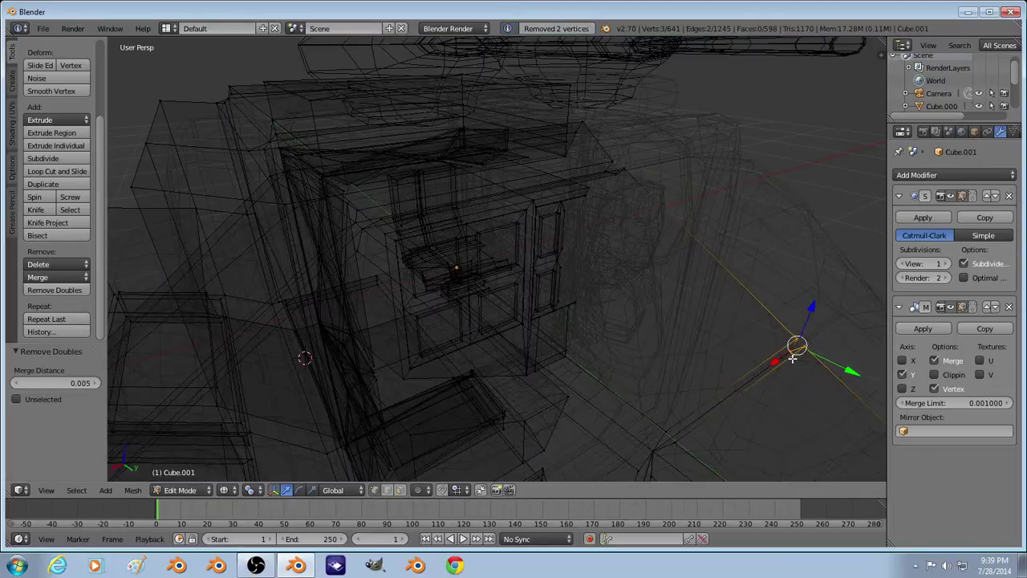
# Step: Examine the lower groove's seam corner on the nose in wireframe and solid shading
pyautogui.press('z')
pyautogui.press('z')
pyautogui.press('z')
pyautogui.moveTo(747, 427)
pyautogui.mouseDown(button='middle')
pyautogui.moveTo(793, 423)
pyautogui.moveTo(734, 437)
pyautogui.moveTo(705, 406)
pyautogui.mouseUp(button='middle')
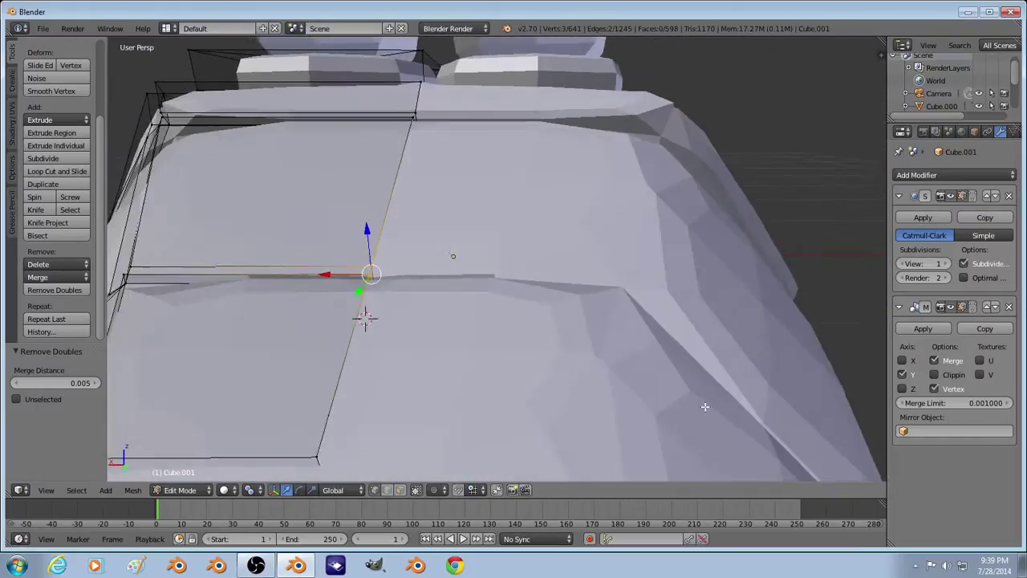
pyautogui.scroll(-4, 704, 406)
pyautogui.press('Tab')
pyautogui.press('Tab')
pyautogui.press('z')
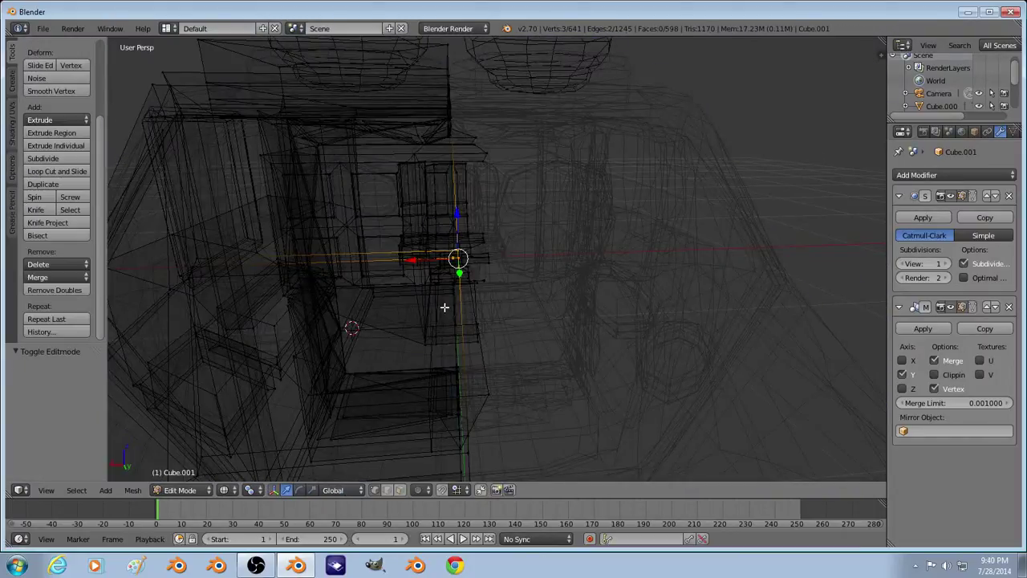
pyautogui.press('z')
pyautogui.moveTo(444, 307)
pyautogui.mouseDown(button='middle')
pyautogui.moveTo(477, 311)
pyautogui.moveTo(477, 345)
pyautogui.mouseUp(button='middle')
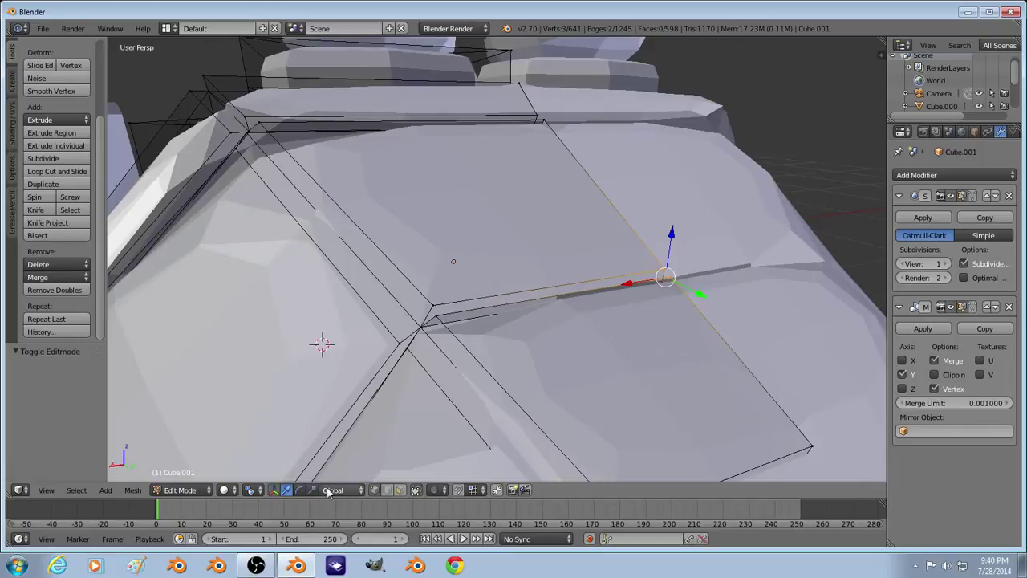
# Step: Select the vertex at the outer corner of the nose's lower groove and inspect it
pyautogui.rightClick(441, 318)
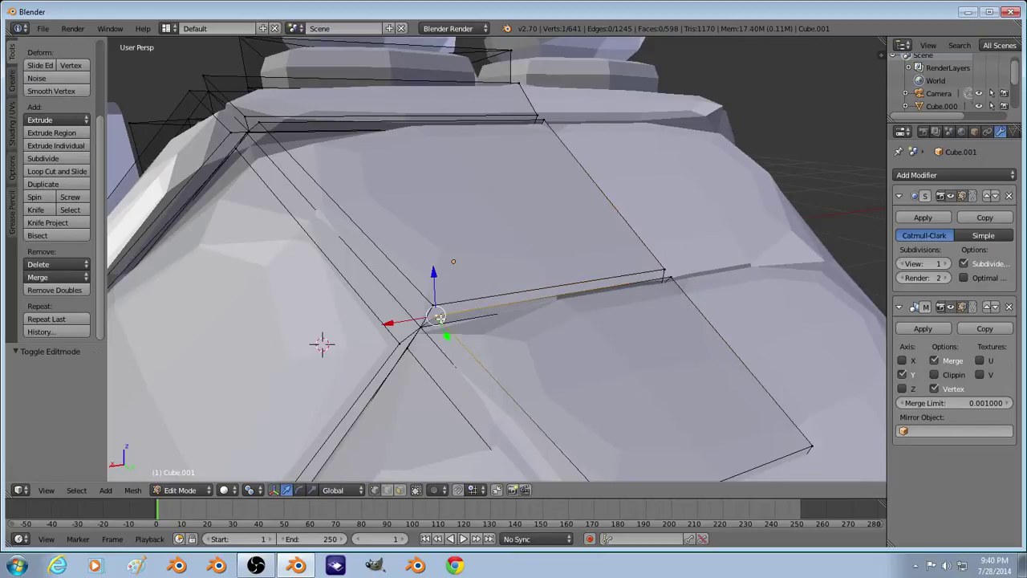
pyautogui.press('z')
pyautogui.press('a')
pyautogui.rightClick(436, 319)
pyautogui.press('z')
pyautogui.scroll(6, 436, 318)
pyautogui.scroll(-6, 497, 319)
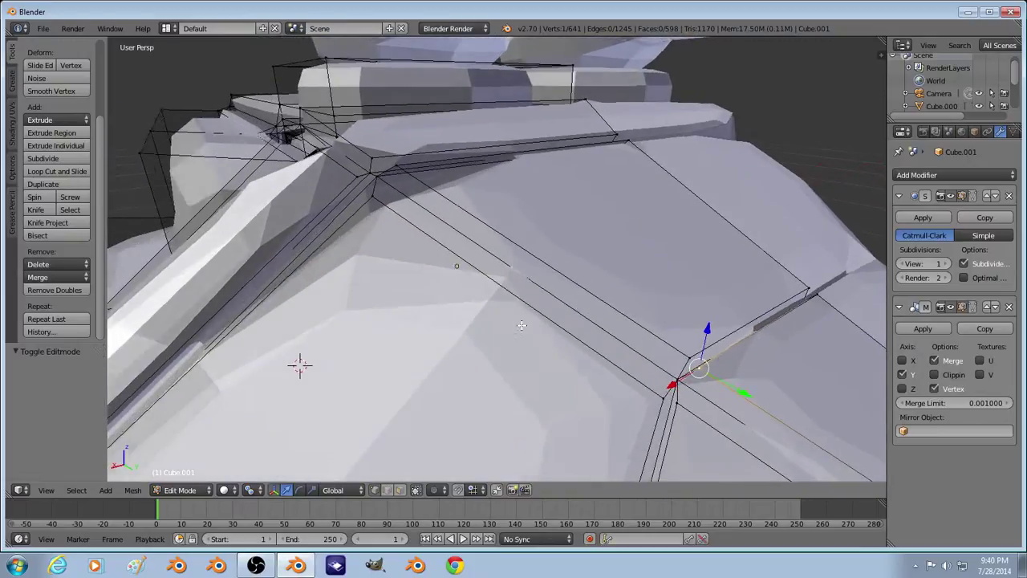
# Step: Select the three clustered vertices where the nose's lower groove meets the mirror seam and merge them at their center
pyautogui.press('z')
pyautogui.moveTo(721, 398); pyautogui.dragTo(718, 396, button='middle')
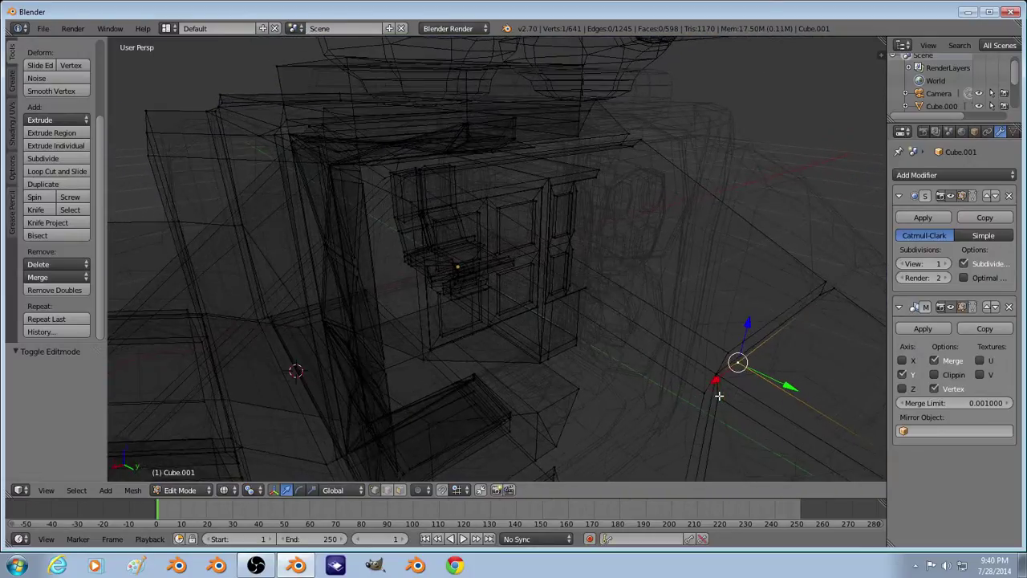
pyautogui.keyDown('shift'); pyautogui.rightClick(824, 287); pyautogui.keyUp('shift')
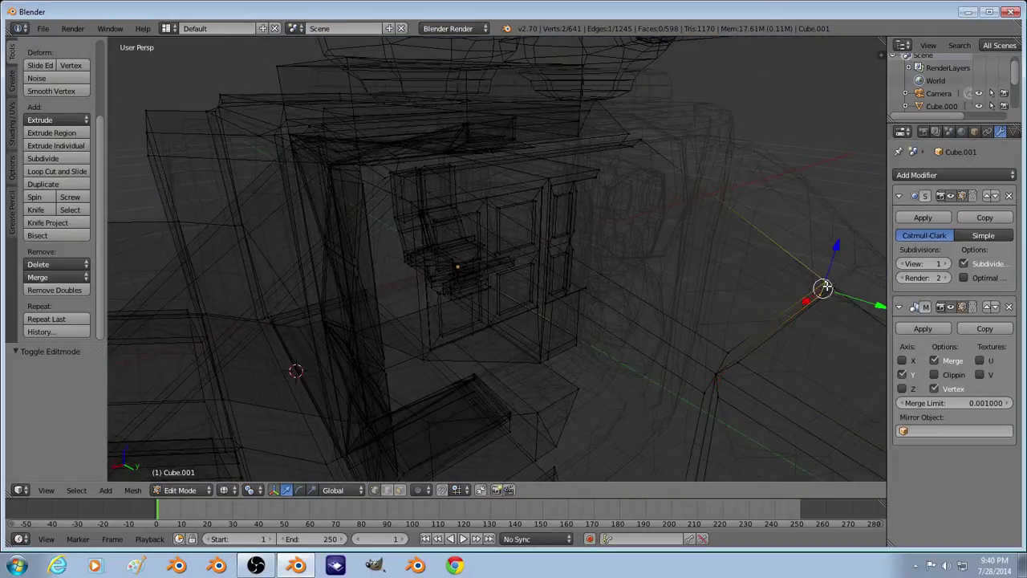
pyautogui.keyDown('shift'); pyautogui.rightClick(840, 288); pyautogui.keyUp('shift')
pyautogui.press('z')
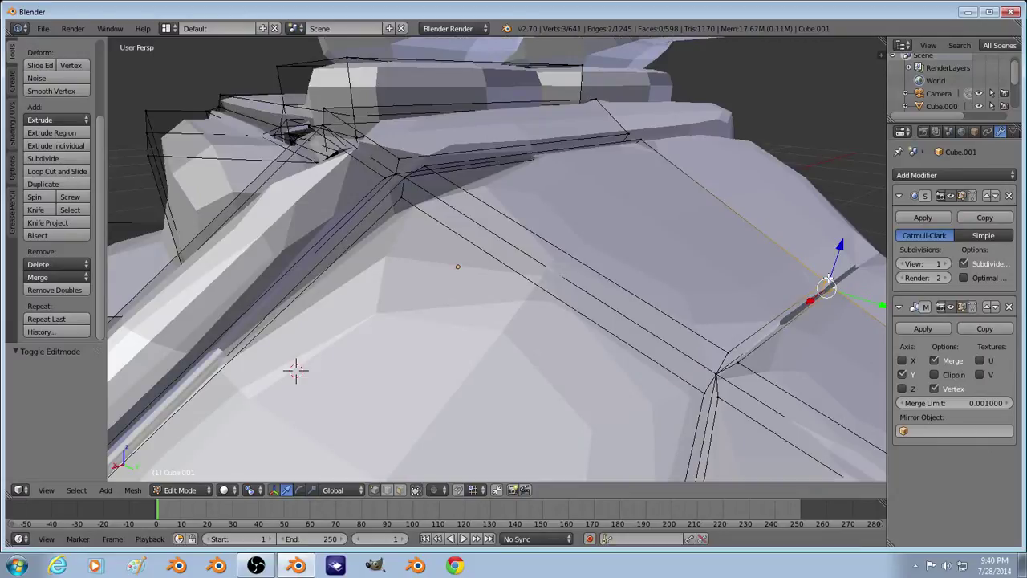
pyautogui.hotkey('alt', 'm')
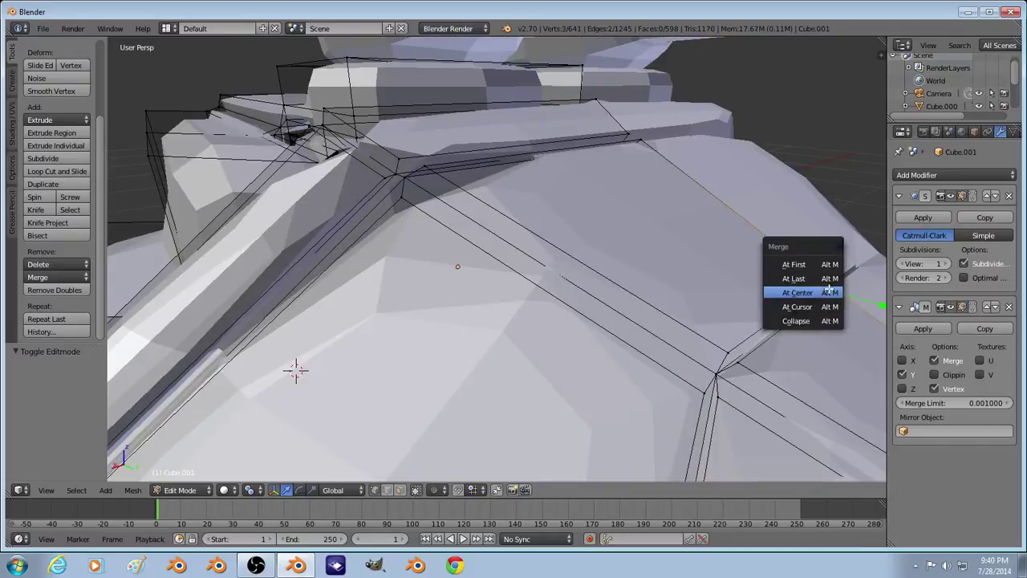
pyautogui.click(827, 288)
pyautogui.press('Tab')
pyautogui.moveTo(843, 265); pyautogui.dragTo(790, 269, button='middle')
pyautogui.press('a')
pyautogui.scroll(-4, 537, 295)
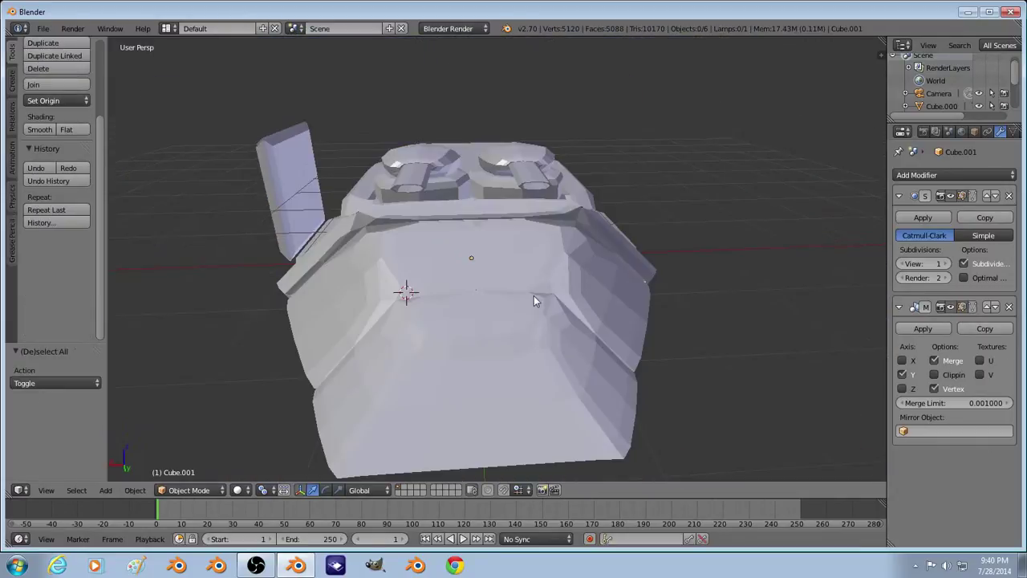
pyautogui.moveTo(534, 295); pyautogui.dragTo(512, 297, button='middle')
# Step: Switch to face selection and select the sloping lower nose panel together with the panel section directly above it
pyautogui.press('Tab')
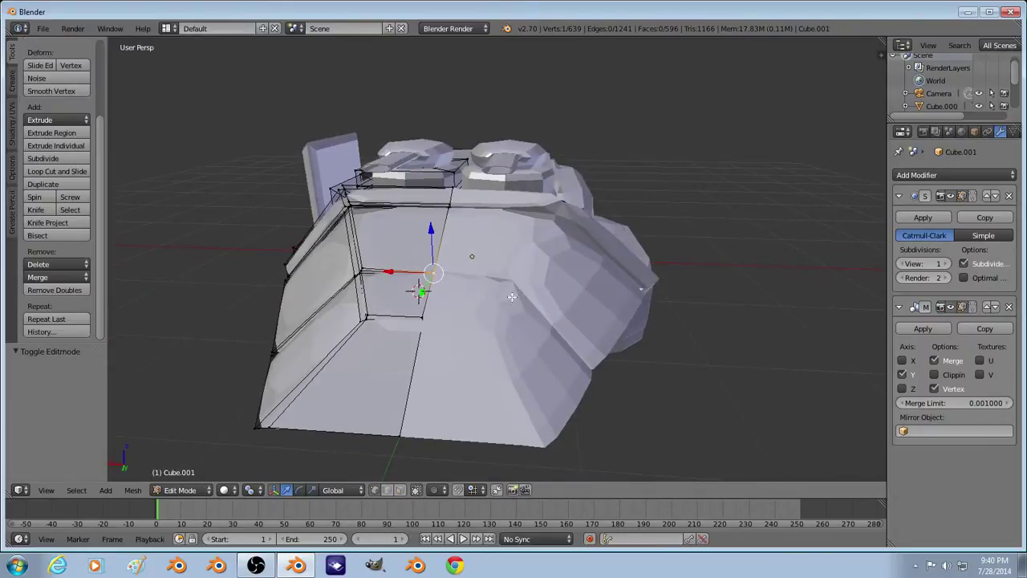
pyautogui.click(399, 490)
pyautogui.rightClick(374, 313)
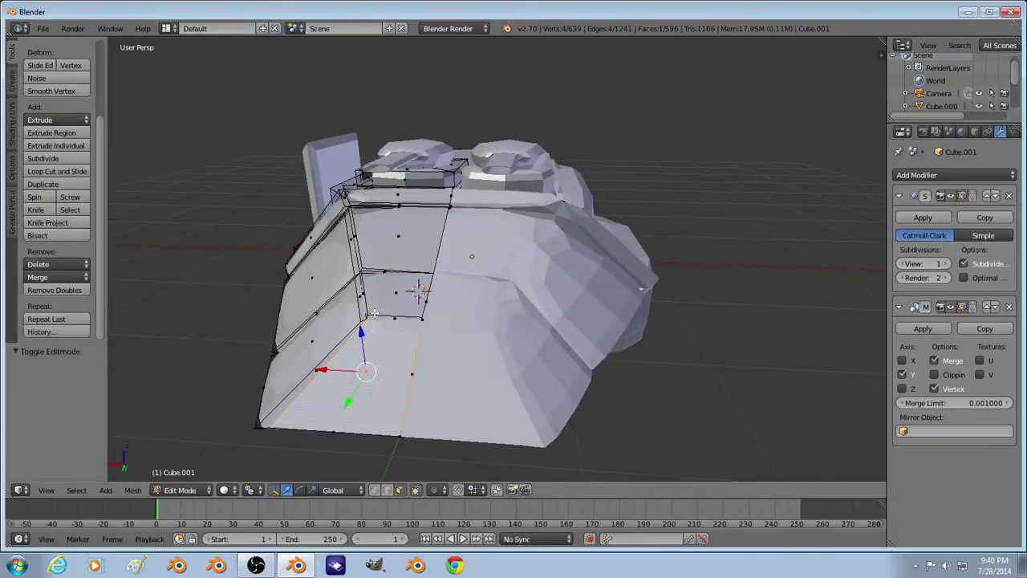
pyautogui.press('z')
pyautogui.press('z')
pyautogui.keyDown('shift'); pyautogui.rightClick(401, 298); pyautogui.keyUp('shift')
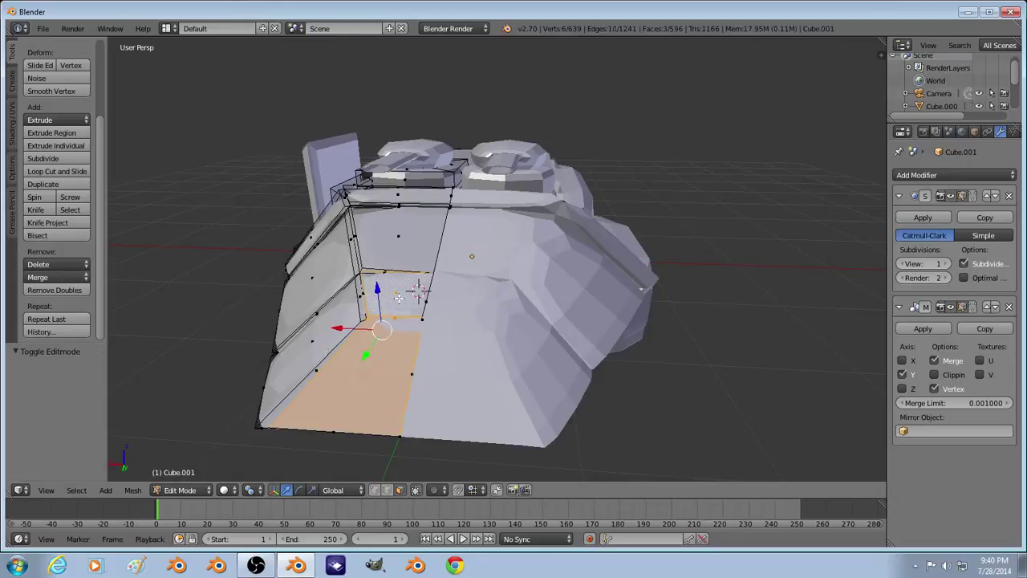
pyautogui.press('z')
pyautogui.keyDown('shift'); pyautogui.rightClick(403, 271); pyautogui.keyUp('shift')
pyautogui.keyDown('shift'); pyautogui.rightClick(380, 304); pyautogui.keyUp('shift')
pyautogui.moveTo(381, 304); pyautogui.dragTo(495, 318, button='middle')
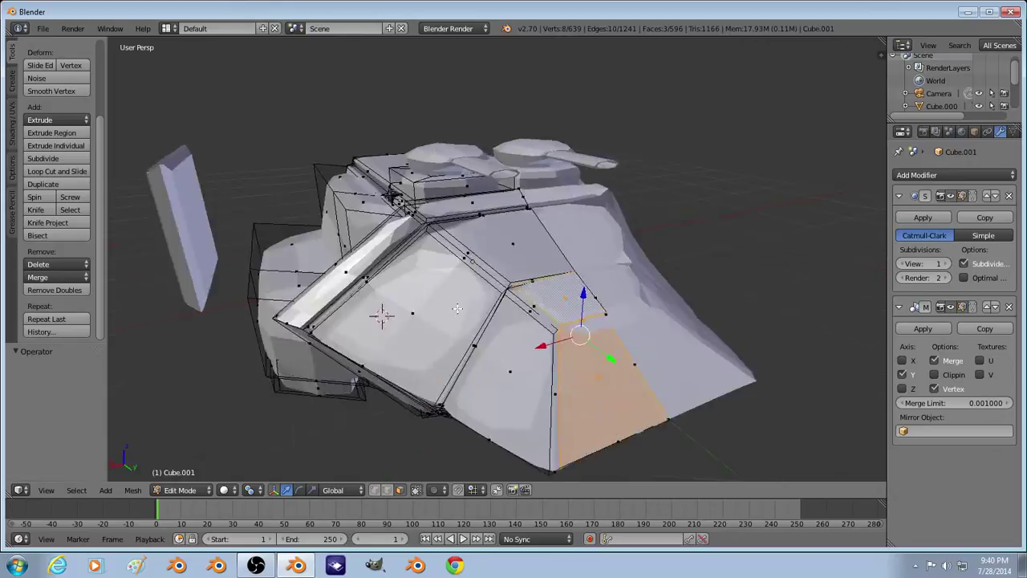
# Step: Add the lower groove's strip face and the large upper nose panel to the face selection
pyautogui.scroll(3, 495, 319)
pyautogui.press('z')
pyautogui.press('z')
pyautogui.press('z')
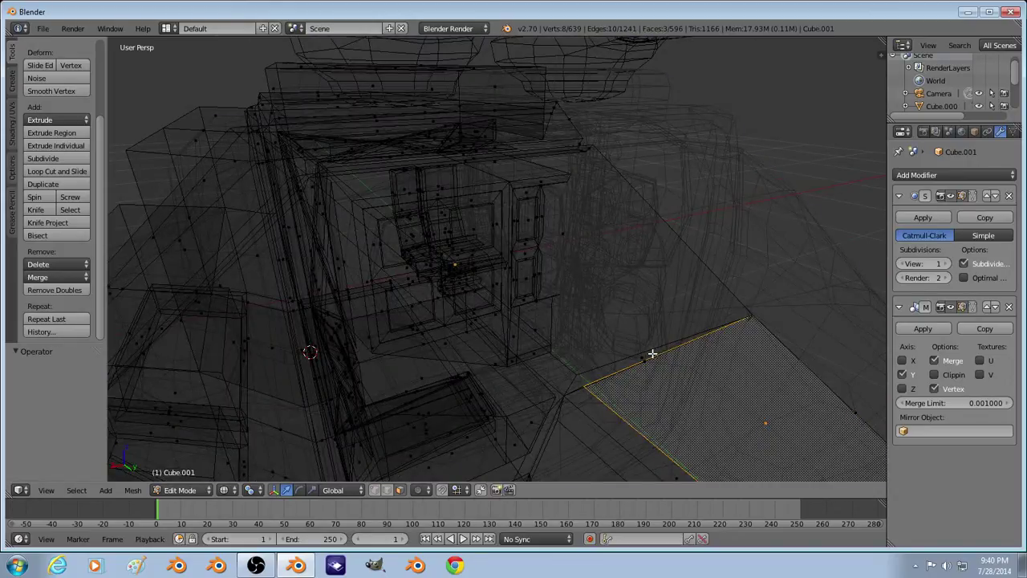
pyautogui.keyDown('shift'); pyautogui.rightClick(650, 353); pyautogui.keyUp('shift')
pyautogui.press('z')
pyautogui.keyDown('shift'); pyautogui.rightClick(573, 276); pyautogui.keyUp('shift')
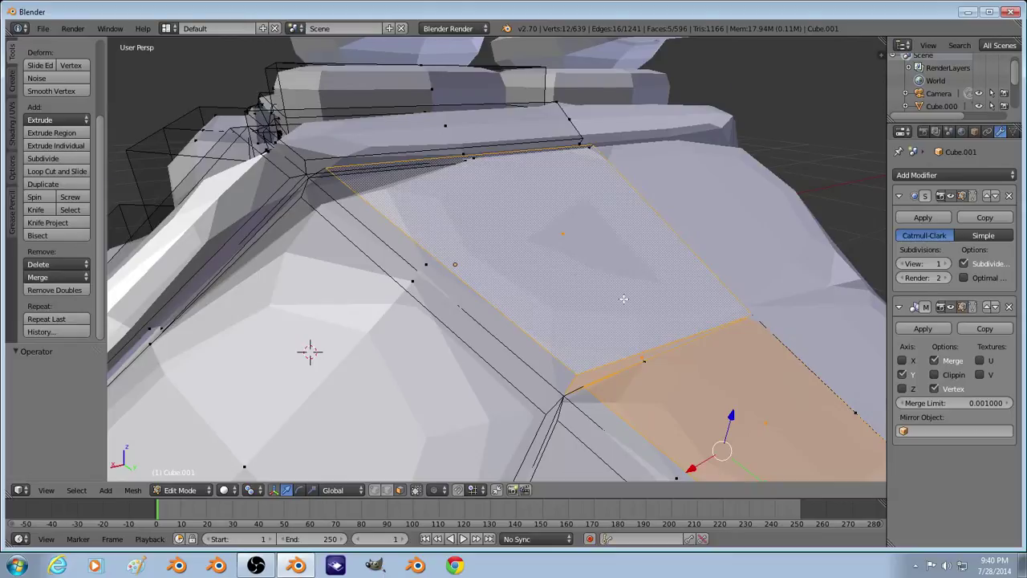
# Step: Extrude the selected nose faces in place and scale them to about 0.69 along X
pyautogui.scroll(-2, 623, 299)
pyautogui.moveTo(623, 299); pyautogui.dragTo(574, 327, button='middle')
pyautogui.scroll(-4, 361, 225)
pyautogui.press('e')
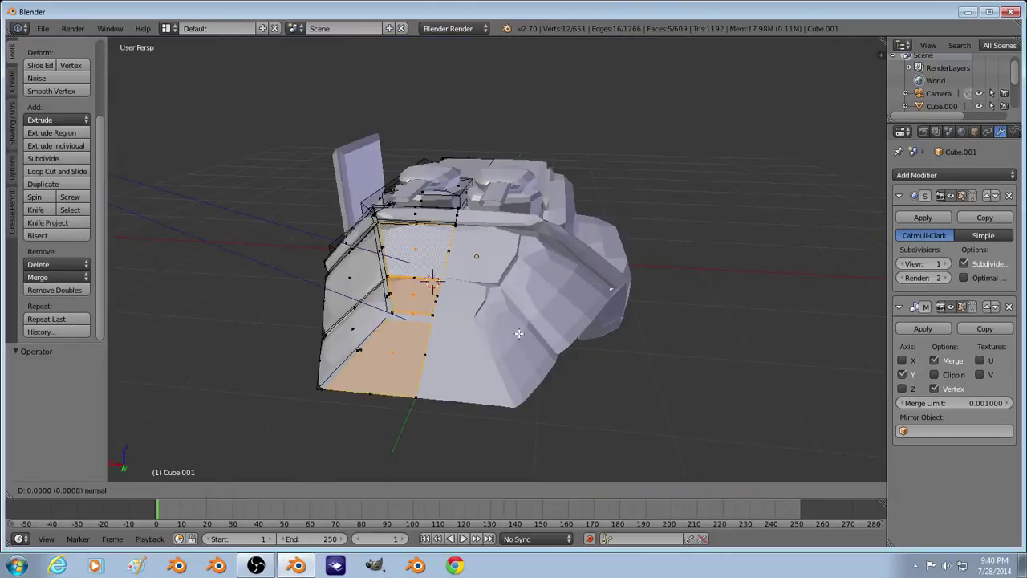
pyautogui.rightClick(519, 333)
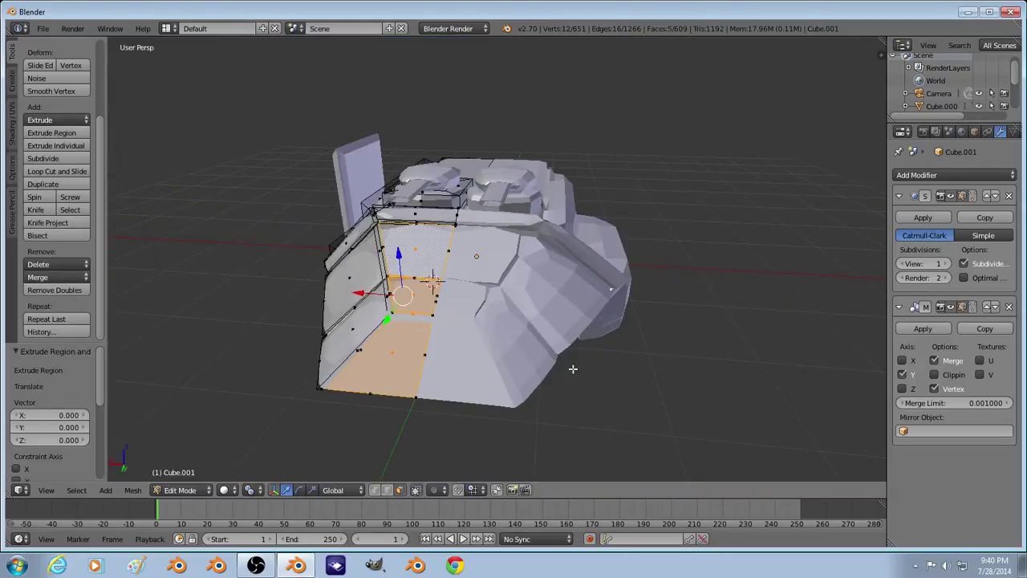
pyautogui.press('s')
pyautogui.press('x')
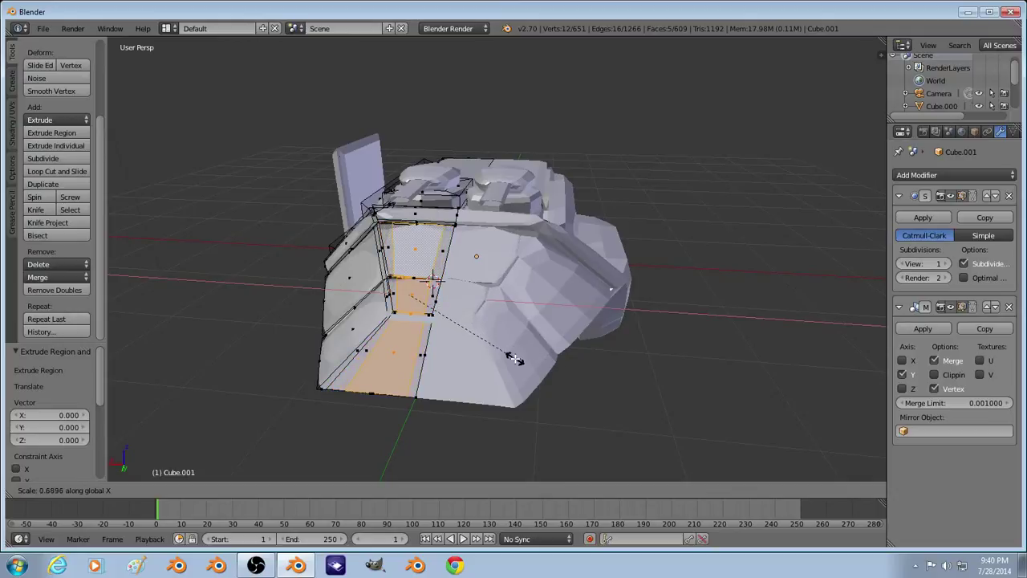
pyautogui.click(514, 358)
# Step: Extrude the narrowed nose faces in place again and scale them to about 0.69 along Z
pyautogui.press('e')
pyautogui.rightClick(514, 358)
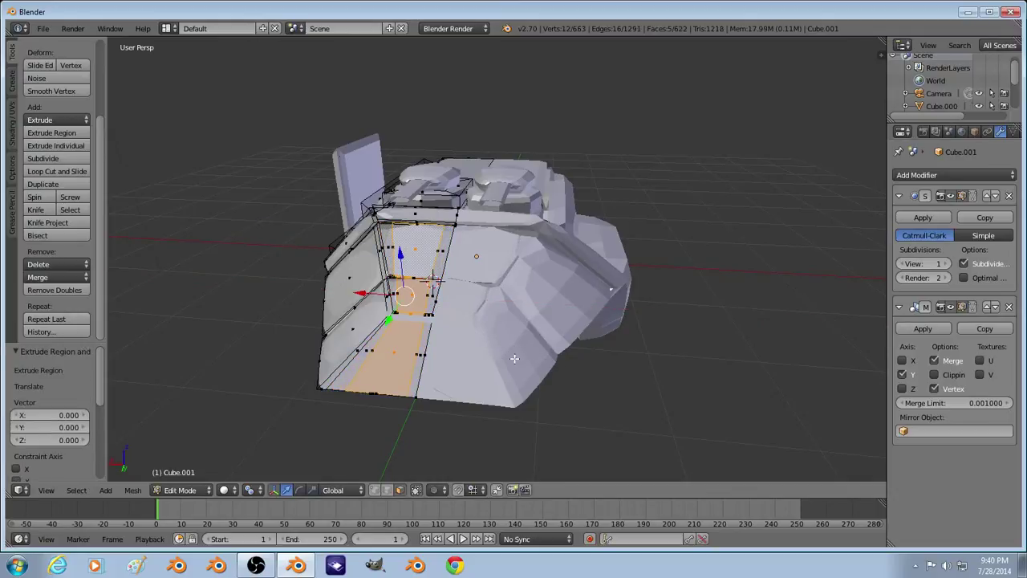
pyautogui.press('s')
pyautogui.press('z')
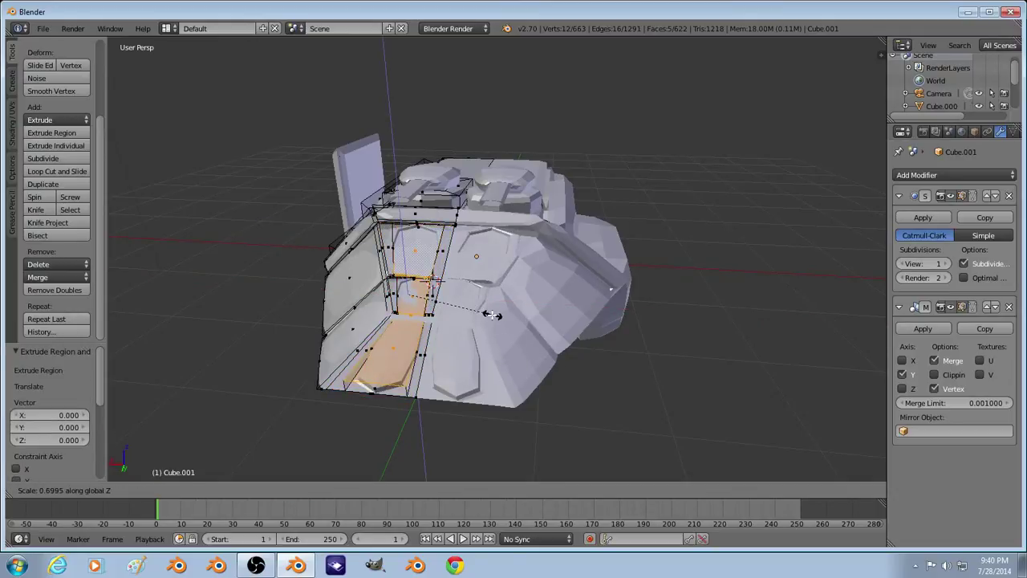
pyautogui.click(484, 314)
# Step: Raise the extruded nose faces about 0.04 along Z and check the shape in Object Mode
pyautogui.press('g')
pyautogui.press('z')
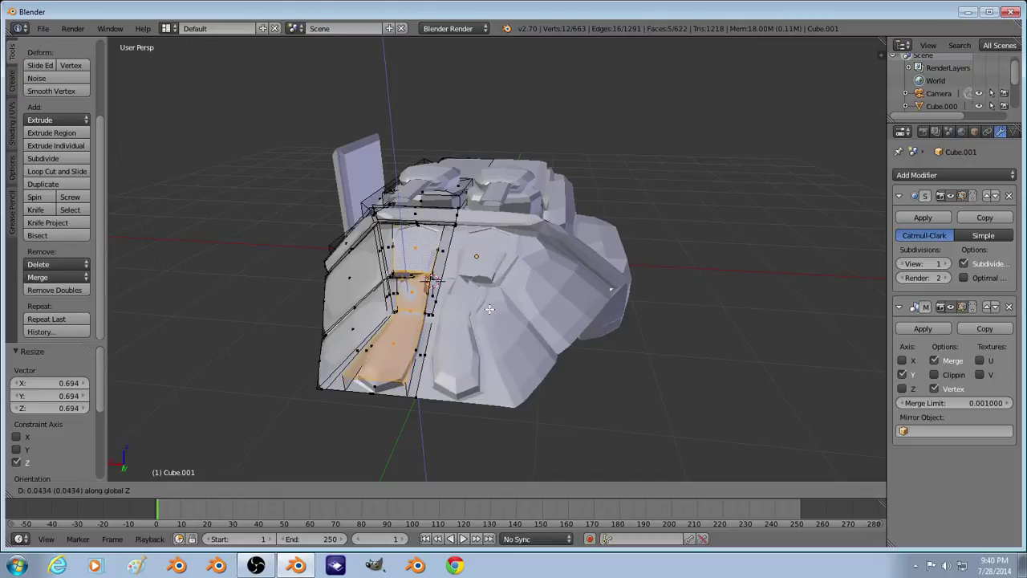
pyautogui.click(490, 311)
pyautogui.press('Tab')
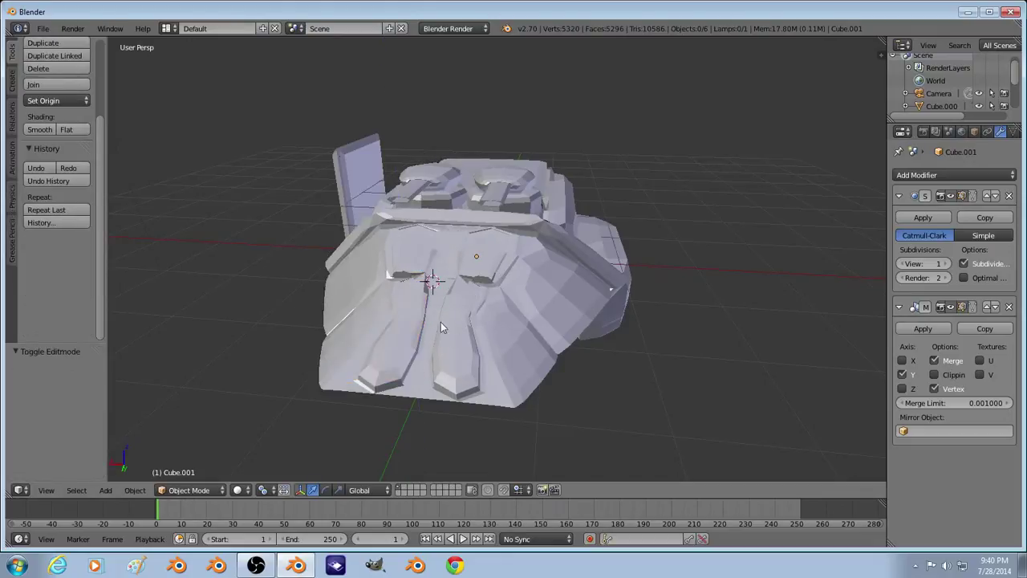
pyautogui.moveTo(440, 322); pyautogui.dragTo(481, 335, button='middle')
pyautogui.press('a')
# Step: Clear the selection and select the three adjoining panel faces on the nose's underside
pyautogui.press('Tab')
pyautogui.press('a')
pyautogui.rightClick(445, 325)
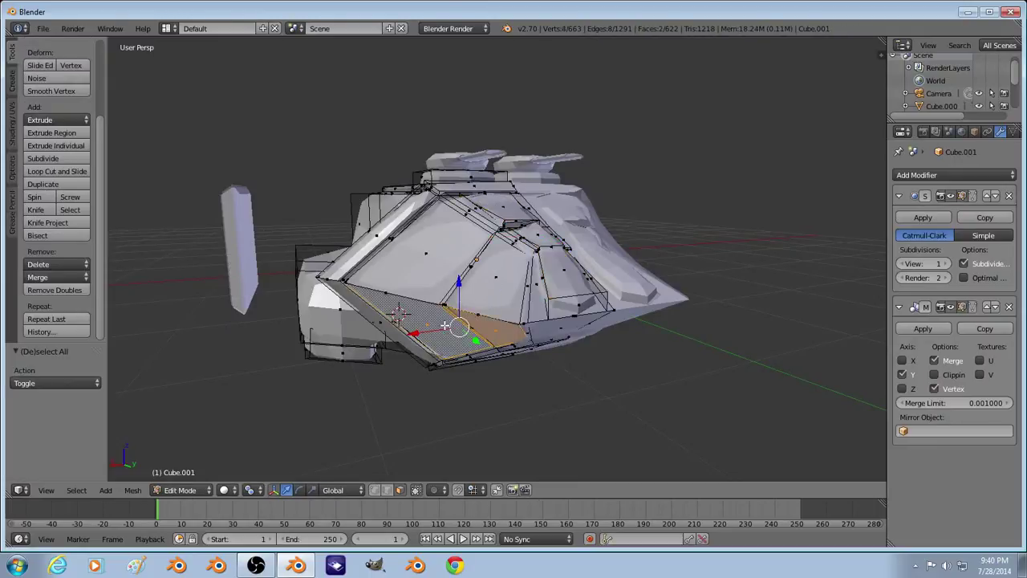
pyautogui.keyDown('shift'); pyautogui.rightClick(386, 331); pyautogui.keyUp('shift')
pyautogui.moveTo(386, 331); pyautogui.dragTo(381, 280, button='middle')
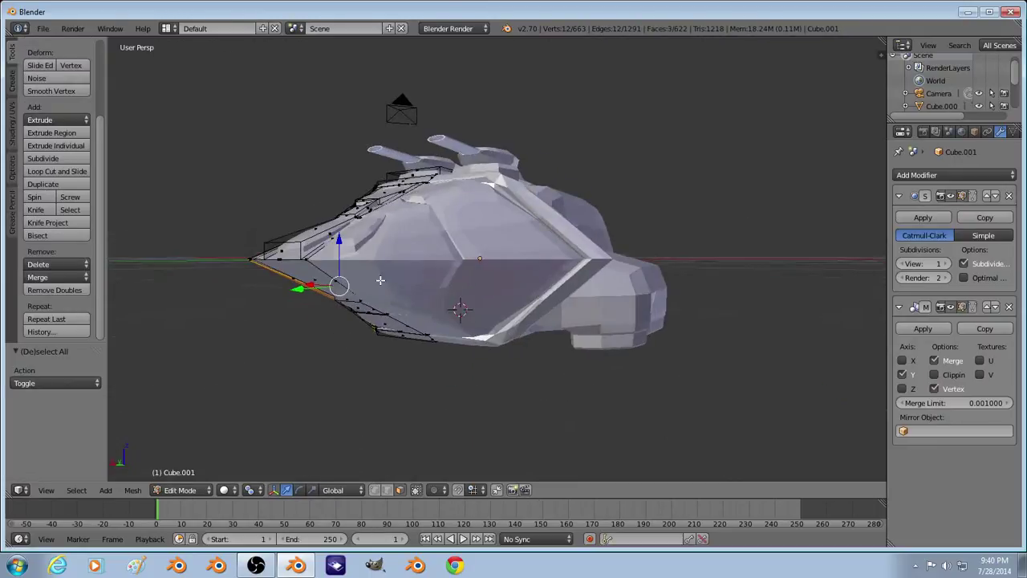
pyautogui.moveTo(435, 306)
pyautogui.mouseDown(button='middle')
pyautogui.moveTo(481, 361)
pyautogui.moveTo(492, 345)
pyautogui.moveTo(443, 297)
pyautogui.moveTo(600, 367)
pyautogui.moveTo(488, 365)
pyautogui.moveTo(522, 356)
pyautogui.moveTo(418, 309)
pyautogui.mouseUp(button='middle')
pyautogui.press('Tab')
pyautogui.press('Tab')
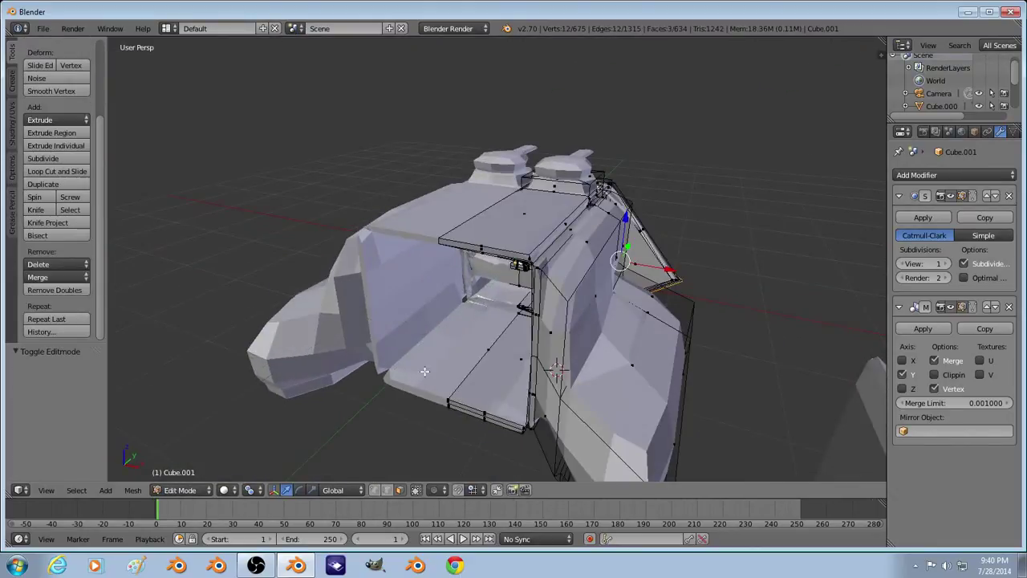
# Step: Extrude the lower face of the cabin's inner side wall and move it about 0.15 inward along X
pyautogui.press('Tab')
pyautogui.press('Tab')
pyautogui.moveTo(442, 373); pyautogui.dragTo(611, 306, button='middle')
pyautogui.rightClick(612, 306)
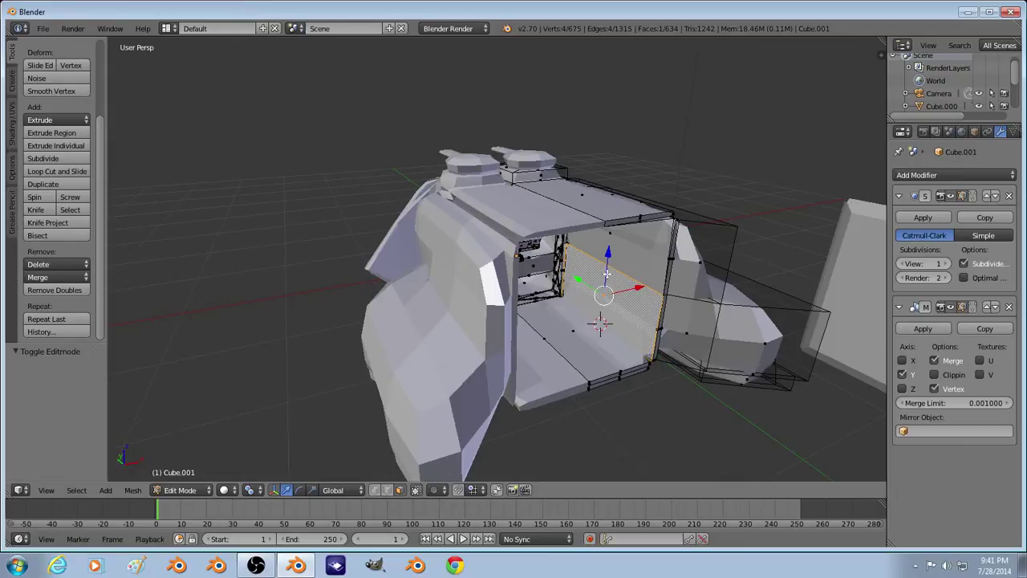
pyautogui.press('e')
pyautogui.rightClick(612, 270)
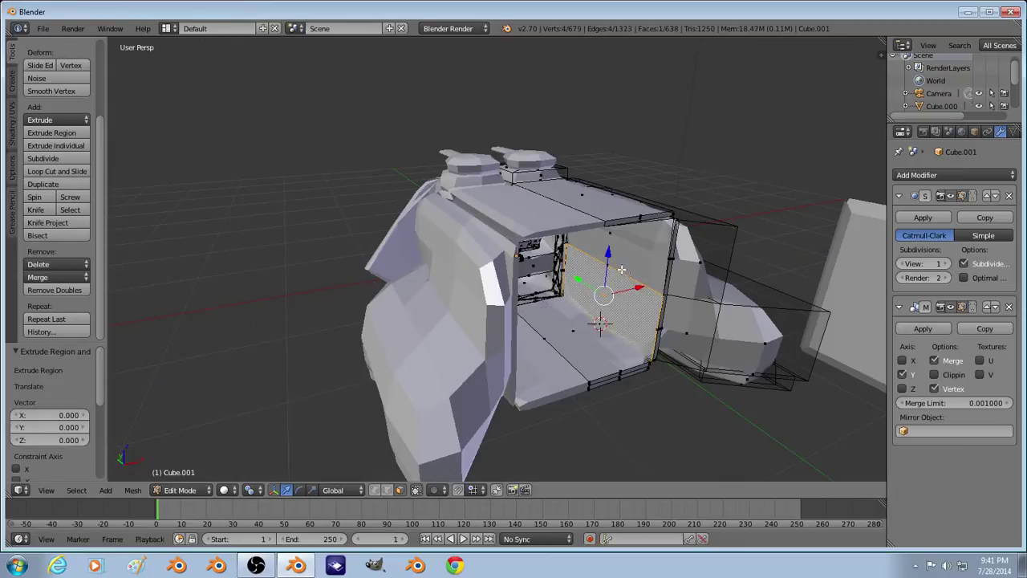
pyautogui.moveTo(639, 287); pyautogui.dragTo(631, 289)
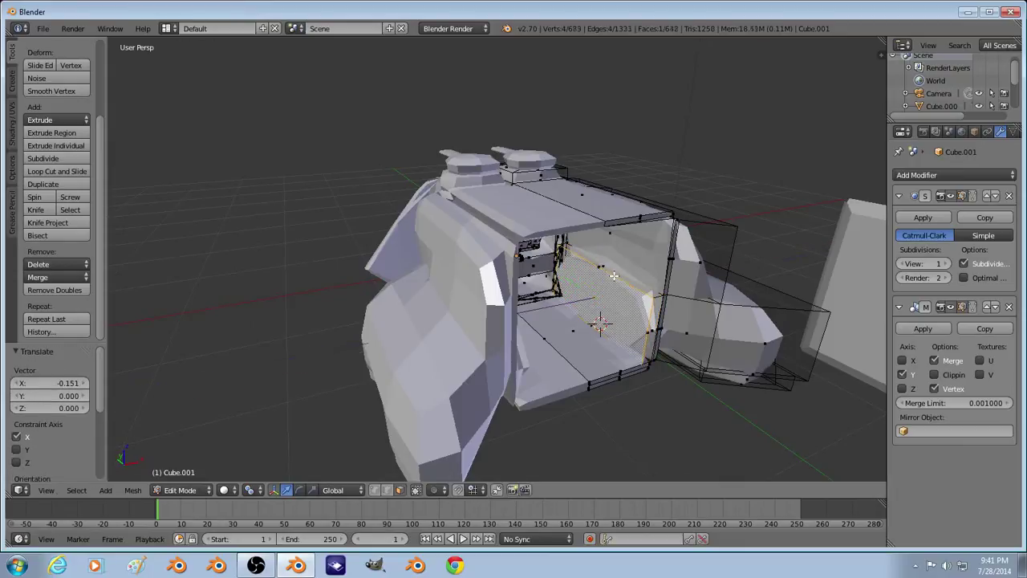
# Step: Extrude the inner wall face in place and shrink it along Z in successive scalings of about 0.74, 0.79 and 0.90
pyautogui.press('e')
pyautogui.rightClick(672, 287)
pyautogui.press('s')
pyautogui.click(654, 294)
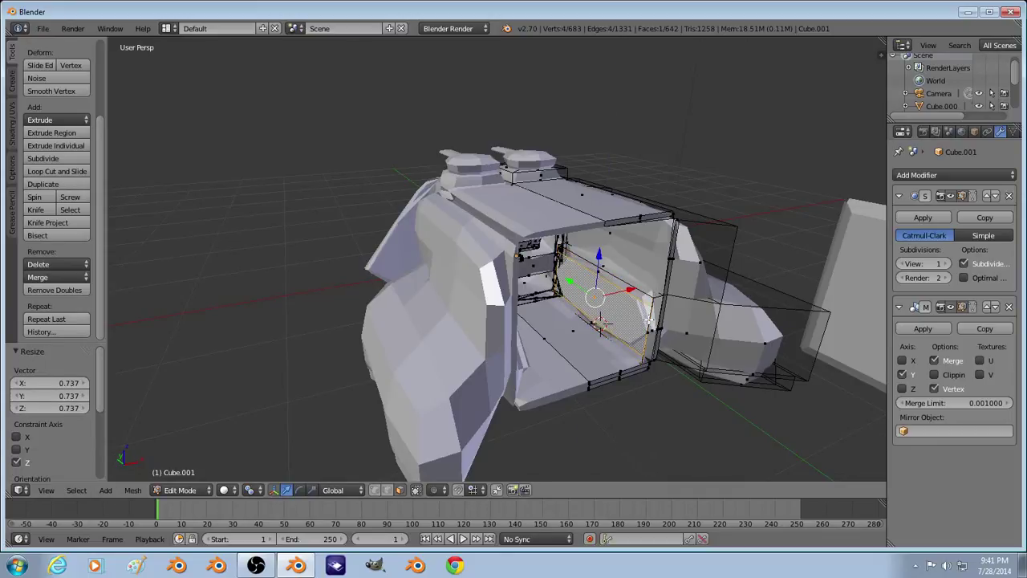
pyautogui.press('s')
pyautogui.click(634, 314)
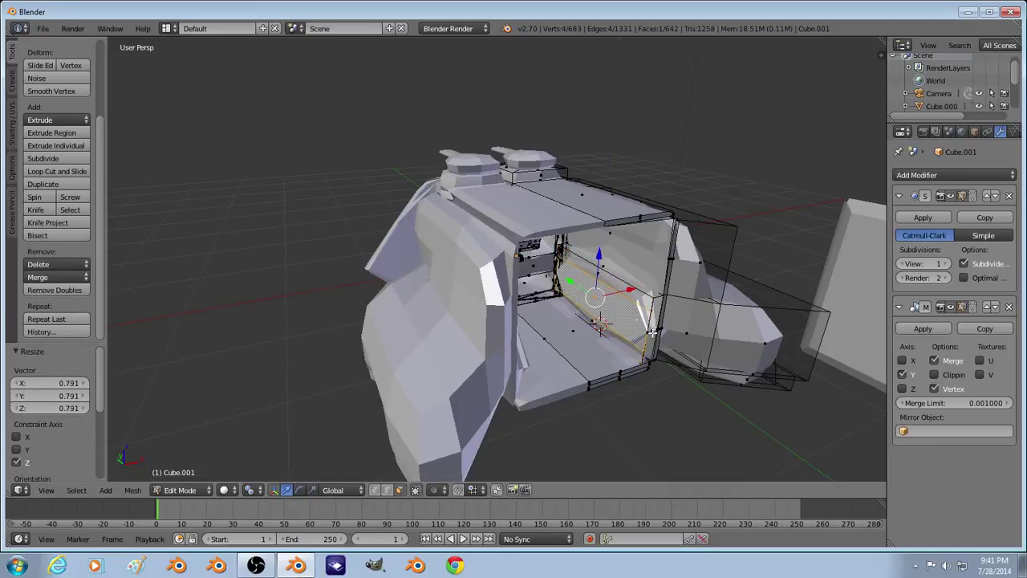
pyautogui.press('s')
pyautogui.click(670, 342)
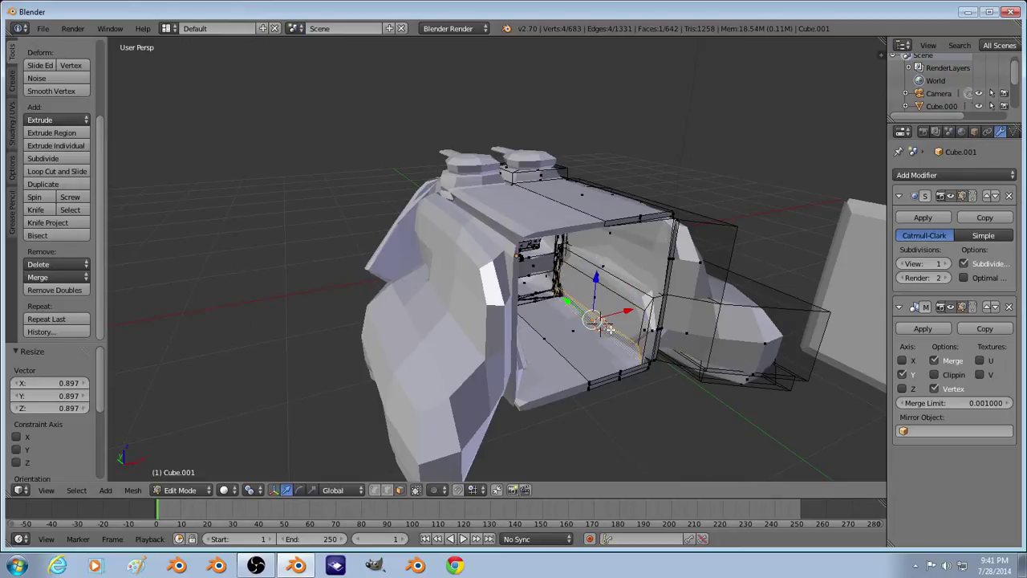
# Step: Extrude the narrow face at the foot of the inner side wall about 0.35 toward the cabin's centre as a bench
pyautogui.press('e')
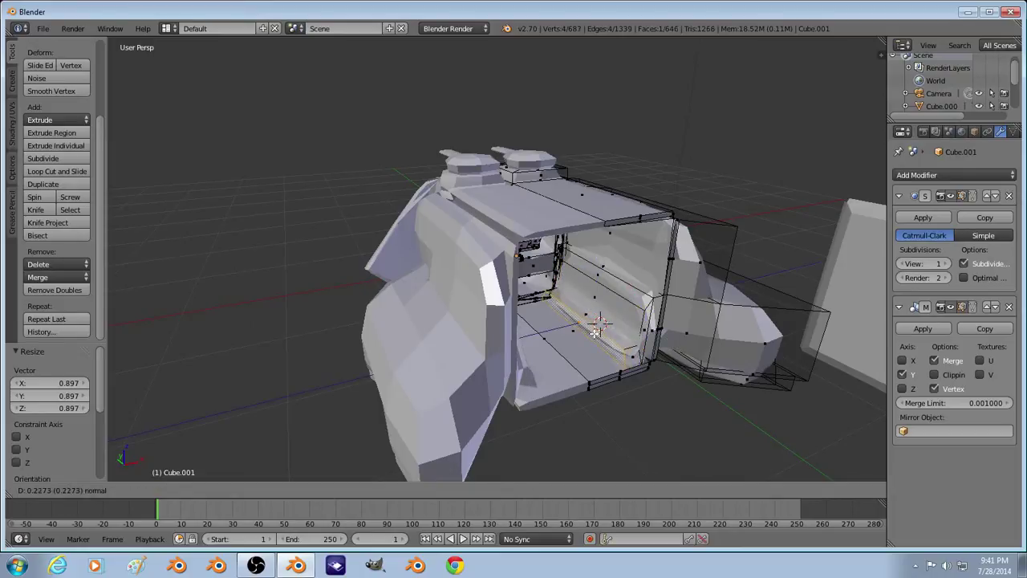
pyautogui.click(595, 332)
pyautogui.moveTo(595, 334); pyautogui.dragTo(597, 341, button='middle')
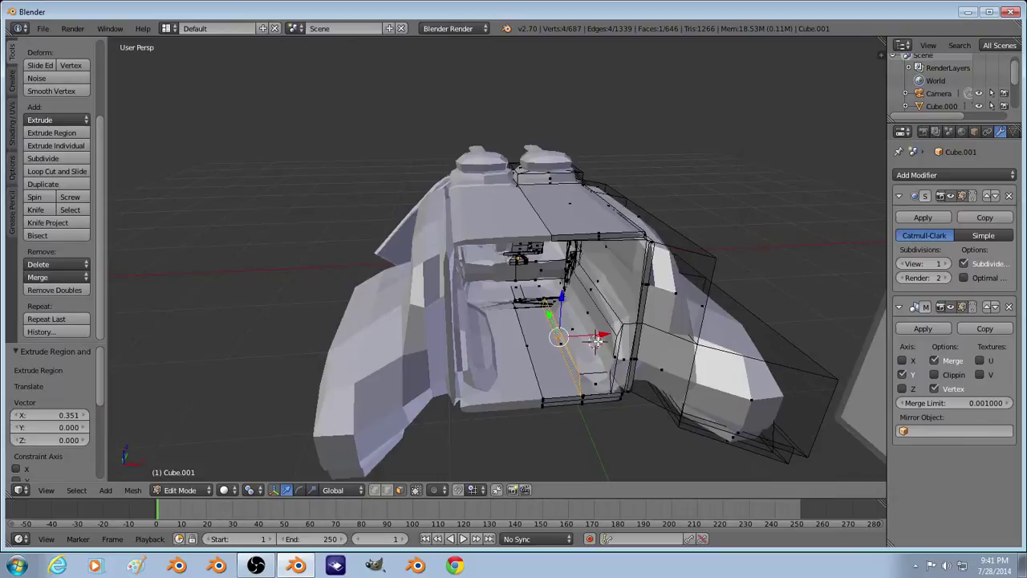
# Step: Extrude the cabin's lower inner side-wall face and the adjoining bench seat face, both in place
pyautogui.scroll(2, 596, 341)
pyautogui.rightClick(619, 358)
pyautogui.press('e')
pyautogui.rightClick(625, 352)
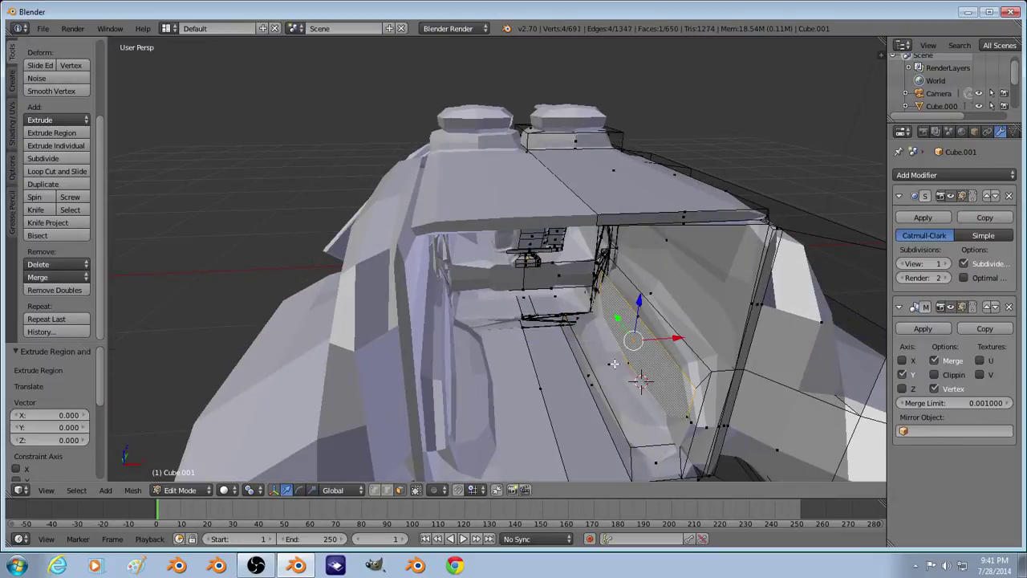
pyautogui.press('e')
pyautogui.click(600, 366)
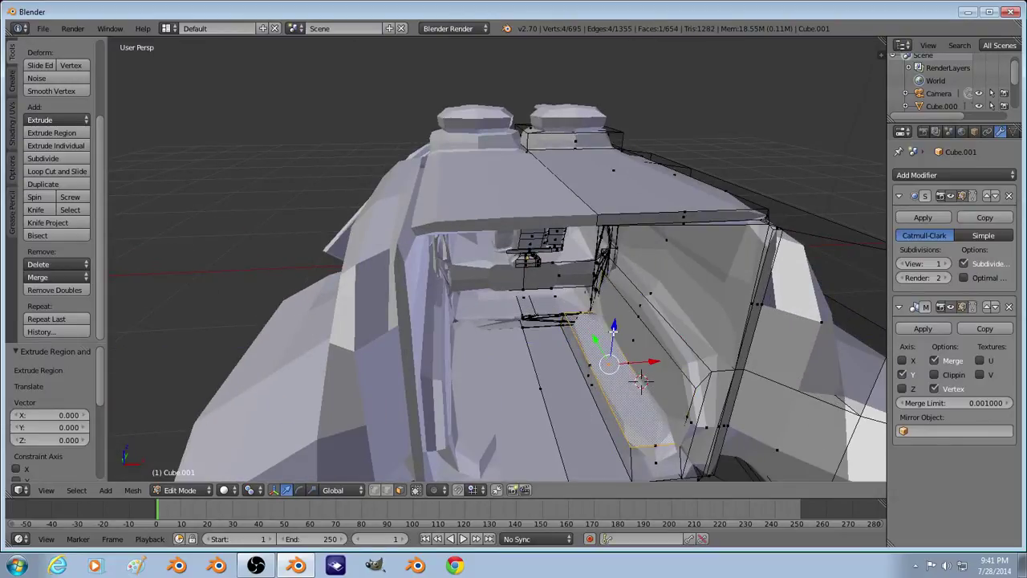
# Step: Select the bench seat, the lower wall face and the adjoining narrow face together and scale them to about 0.91
pyautogui.keyDown('shift'); pyautogui.rightClick(640, 348); pyautogui.keyUp('shift')
pyautogui.press('z')
pyautogui.keyDown('shift'); pyautogui.rightClick(618, 364); pyautogui.keyUp('shift')
pyautogui.hotkey('ctrl', 'z')
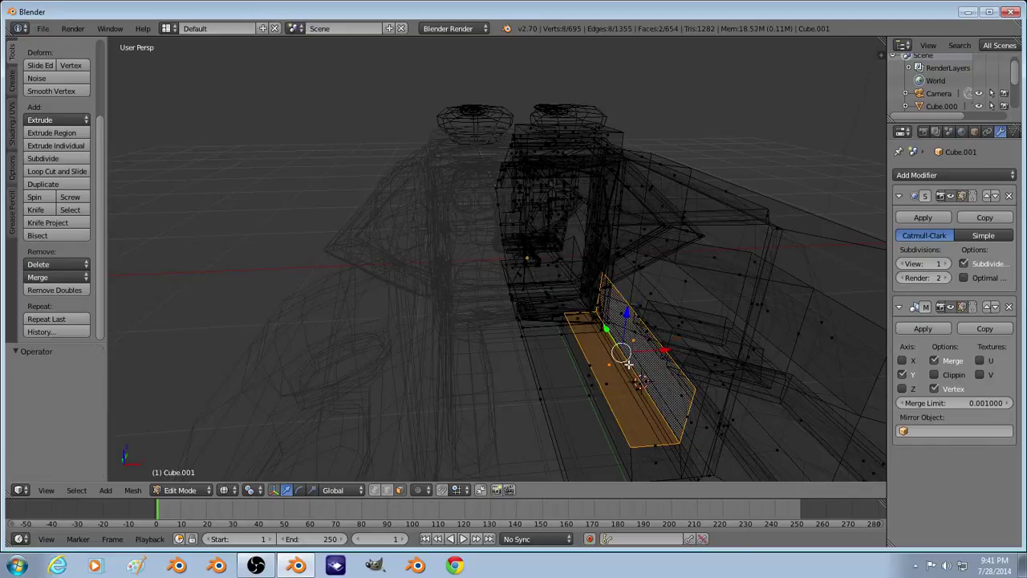
pyautogui.keyDown('shift'); pyautogui.rightClick(634, 365); pyautogui.keyUp('shift')
pyautogui.press('z')
pyautogui.press('s')
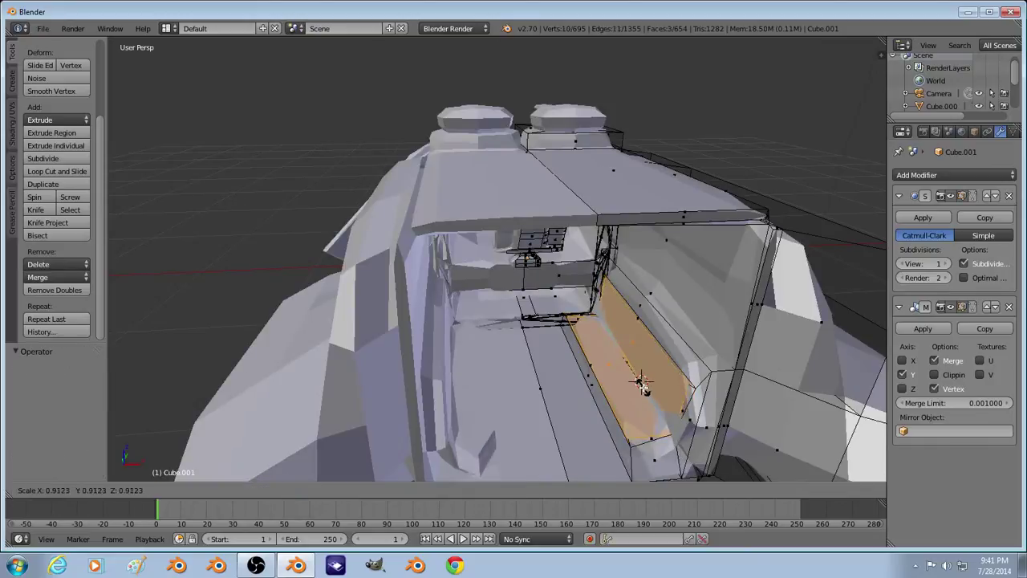
pyautogui.click(642, 385)
# Step: Examine the cabin interior's bench and wall shapes in Object Mode from several angles
pyautogui.press('Tab')
pyautogui.moveTo(642, 385); pyautogui.dragTo(592, 365, button='middle')
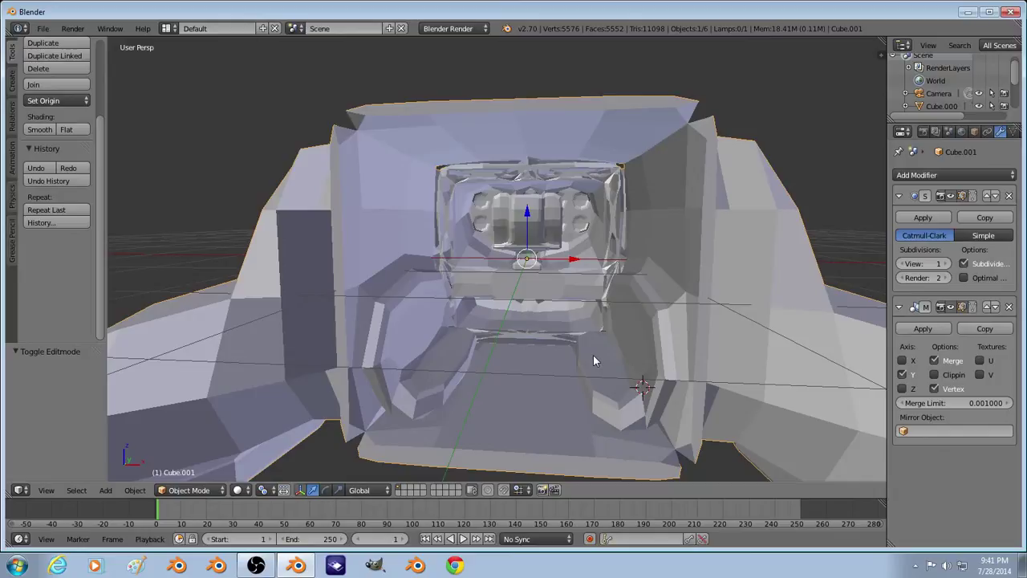
pyautogui.scroll(-4, 594, 357)
pyautogui.press('Tab')
pyautogui.moveTo(609, 399); pyautogui.dragTo(661, 419, button='middle')
pyautogui.press('Tab')
pyautogui.moveTo(602, 328); pyautogui.dragTo(632, 357, button='middle')
pyautogui.press('Tab')
pyautogui.scroll(4, 523, 345)
# Step: Extrude the long ledge face above the inner side wall in place and scale it to about 0.81
pyautogui.press('z')
pyautogui.rightClick(678, 321)
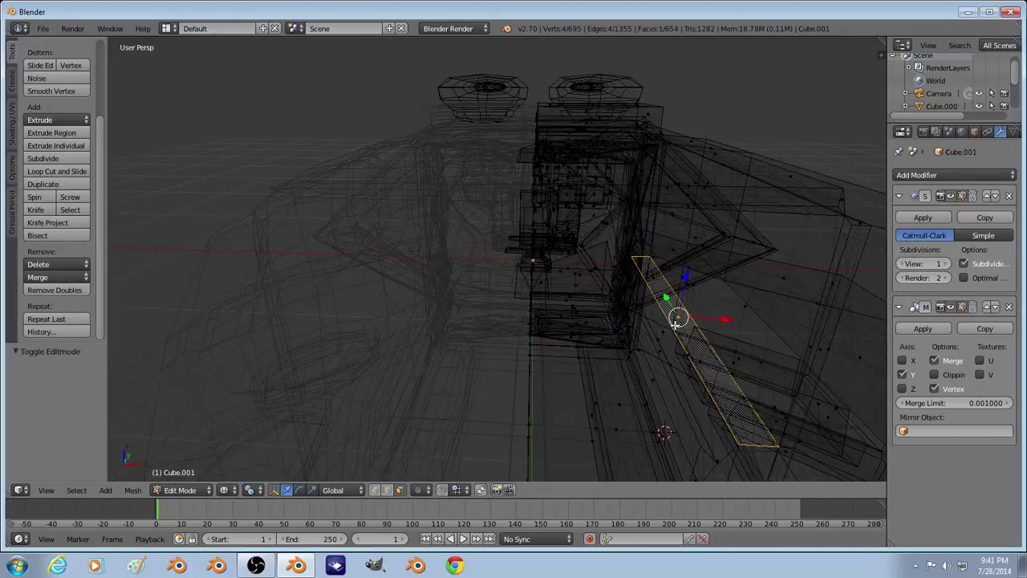
pyautogui.press('z')
pyautogui.press('e')
pyautogui.click(679, 329)
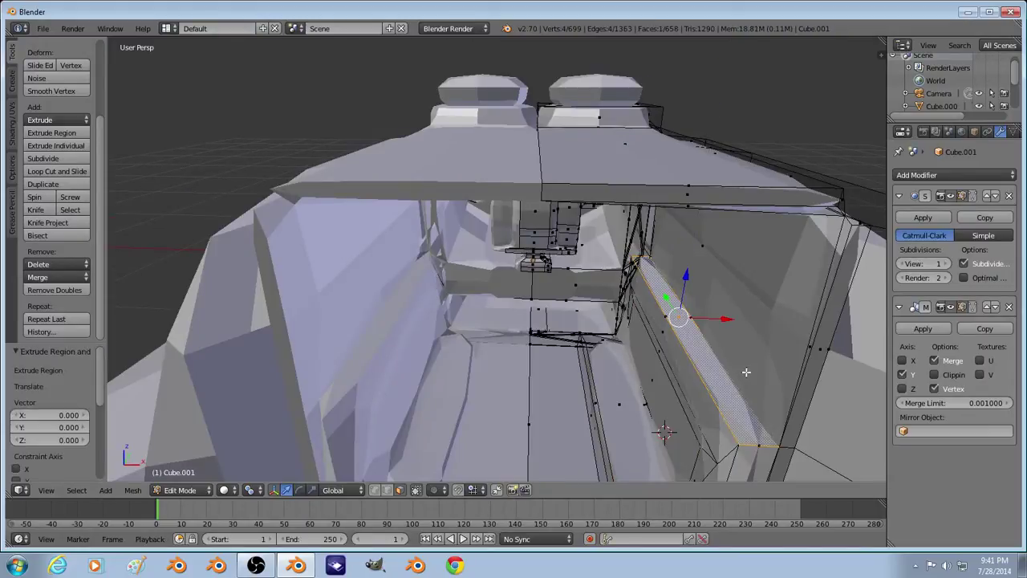
pyautogui.press('s')
pyautogui.click(733, 357)
# Step: Extrude the shrunken ledge face upward into a raised strip along the wall and clear the selection
pyautogui.press('e')
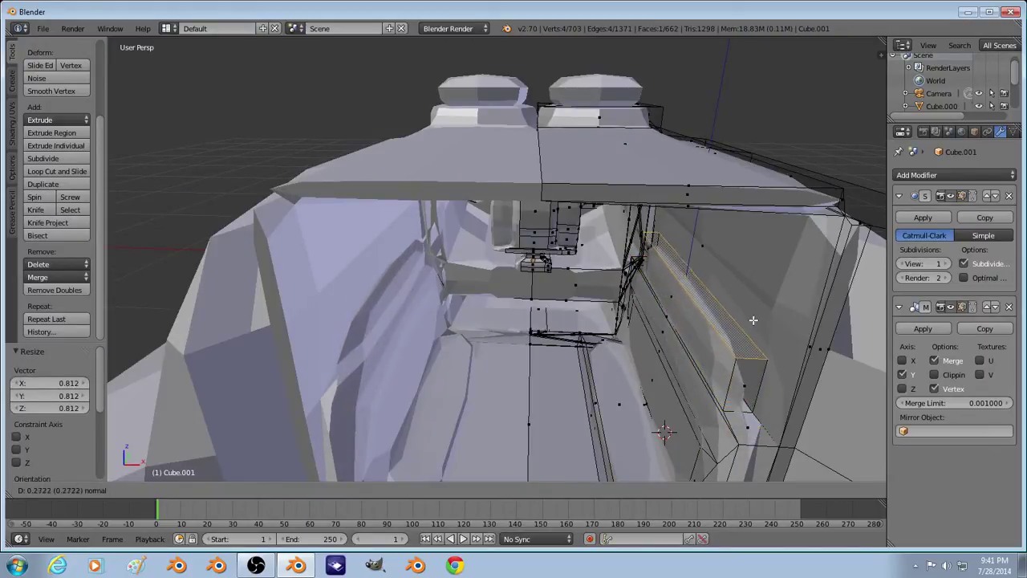
pyautogui.click(752, 332)
pyautogui.press('a')
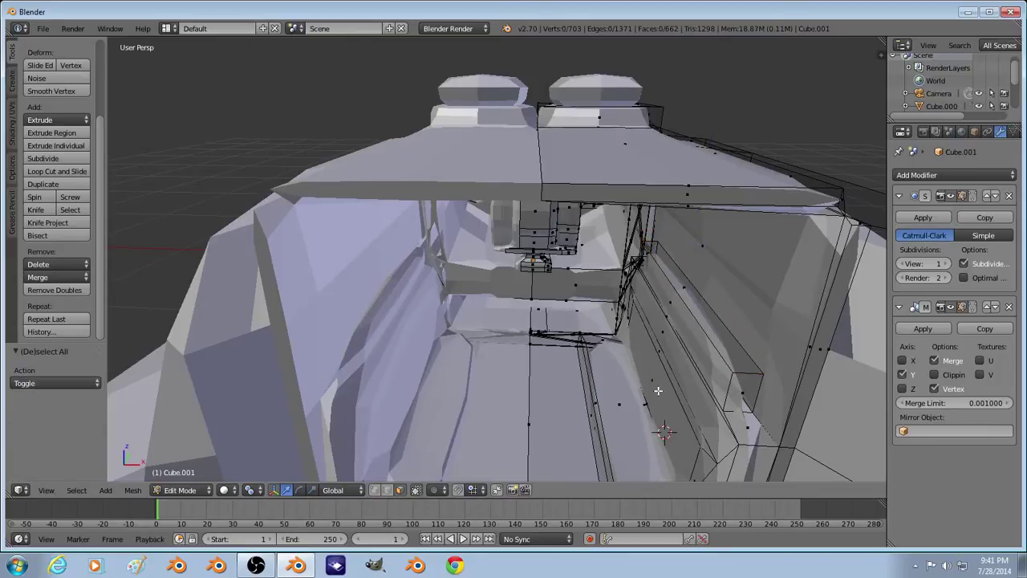
# Step: Extrude faces of the inner side wall's lower panels by about 0.019 and 0.018 along X
pyautogui.rightClick(657, 390)
pyautogui.press('e')
pyautogui.click(651, 387)
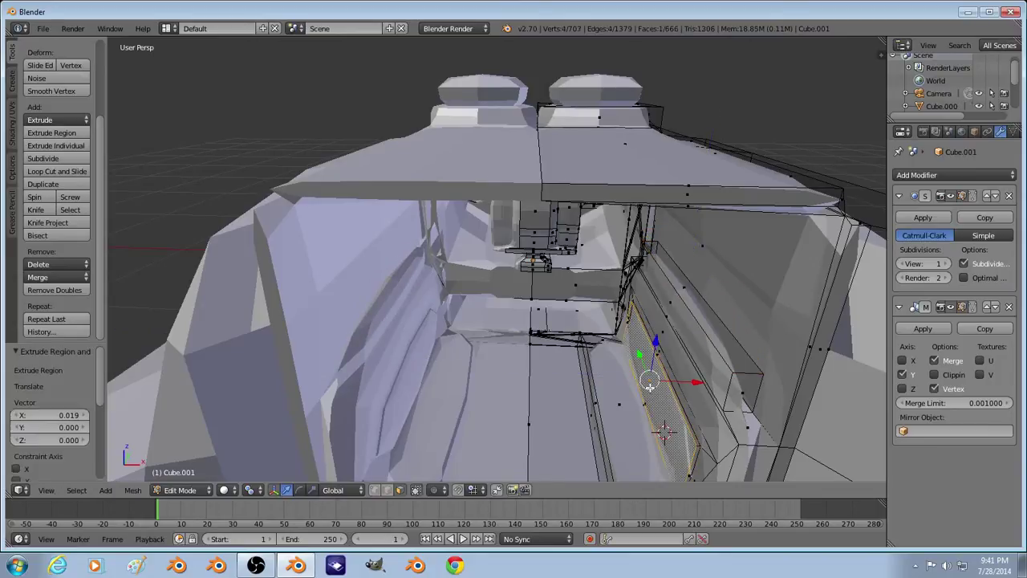
pyautogui.press('e')
pyautogui.click(687, 331)
# Step: Extrude the inward-facing side of the upper wall strip and move it about -0.026 along X
pyautogui.rightClick(688, 327)
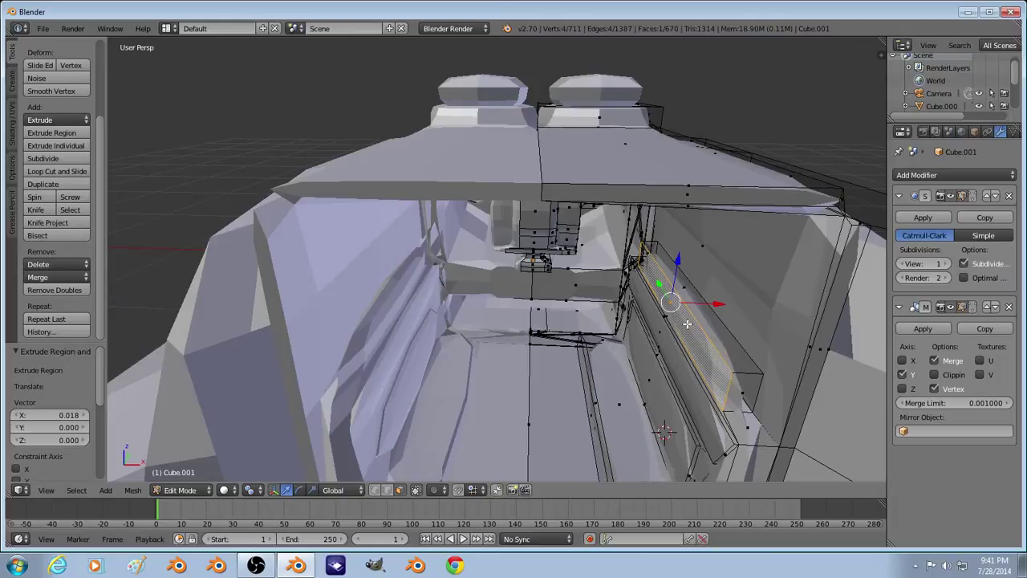
pyautogui.press('e')
pyautogui.click(688, 328)
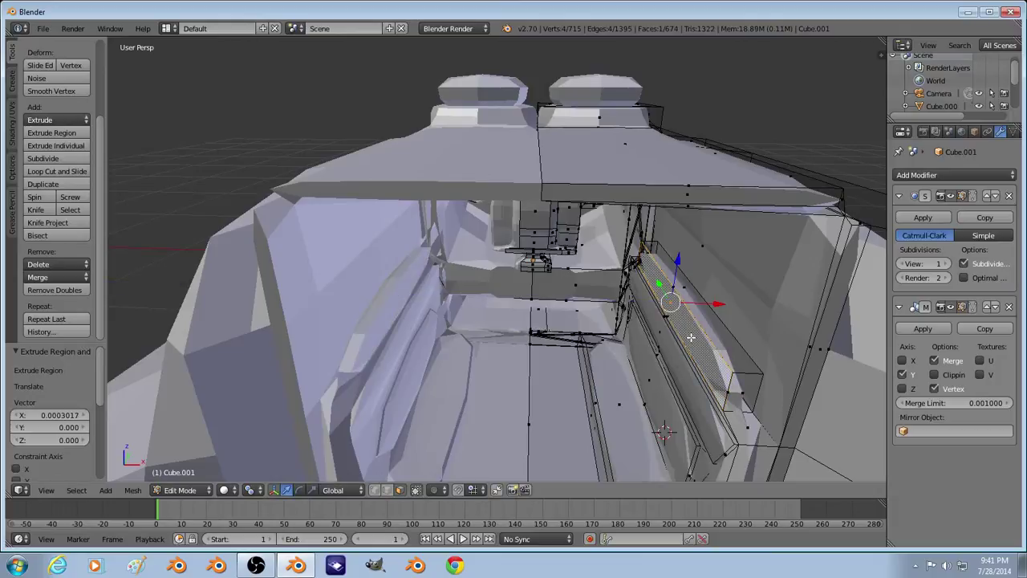
pyautogui.press('g')
pyautogui.press('x')
pyautogui.click(690, 343)
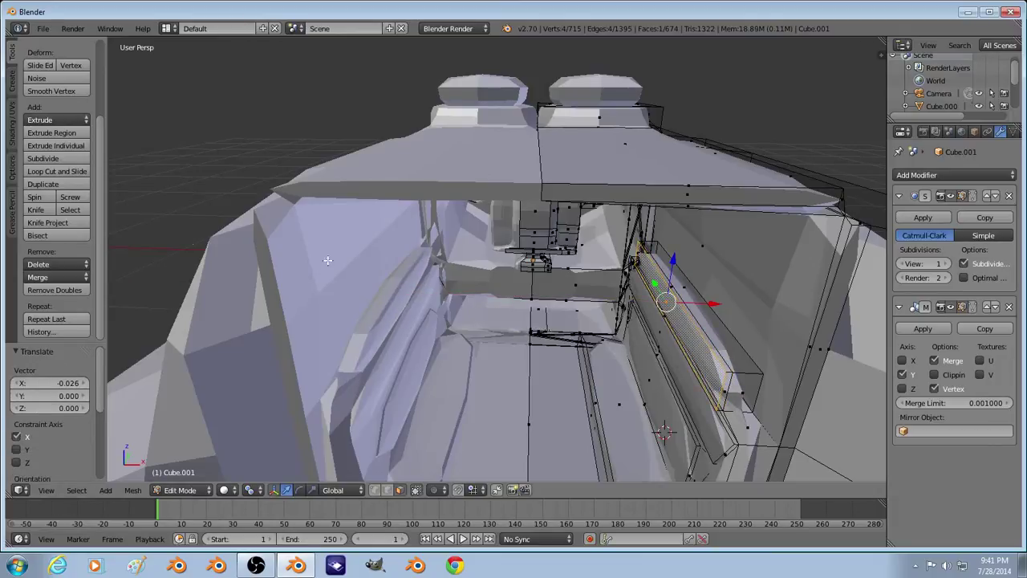
# Step: Select the bench seat face together with its two adjoining faces beside the inner side wall
pyautogui.press('Tab')
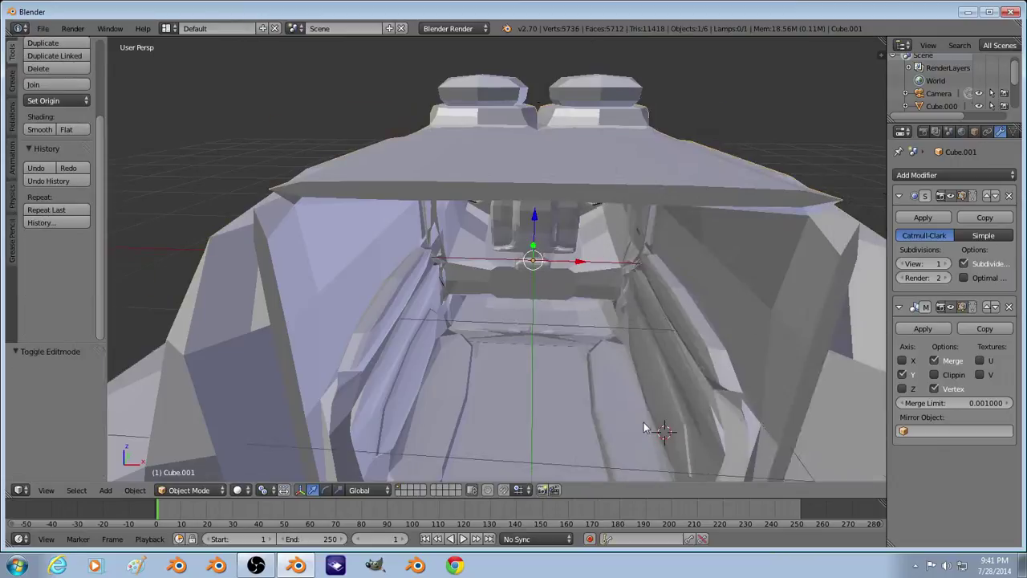
pyautogui.scroll(5, 644, 401)
pyautogui.scroll(-6, 647, 389)
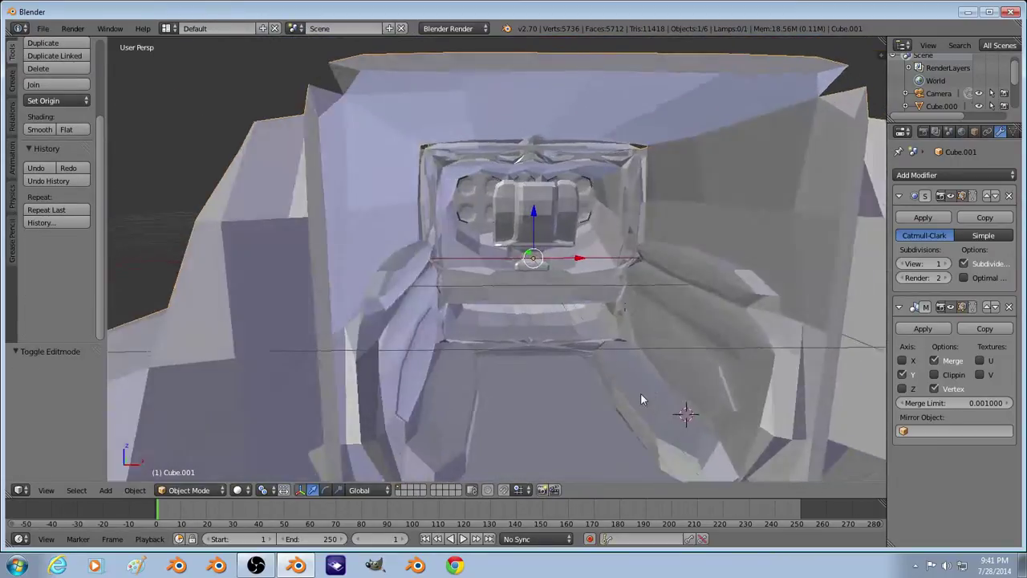
pyautogui.press('Tab')
pyautogui.press('Tab')
pyautogui.press('Tab')
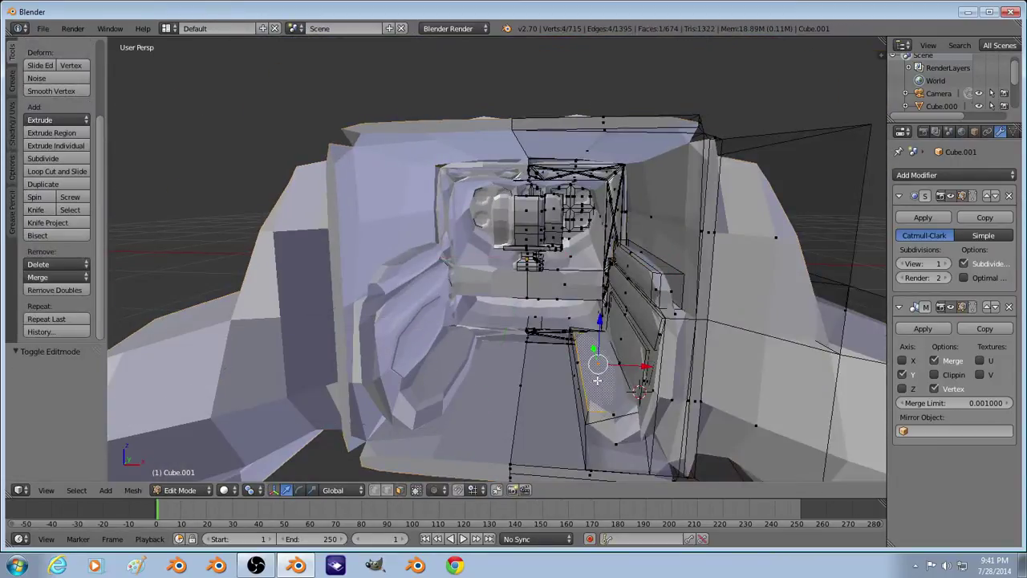
pyautogui.press('z')
pyautogui.keyDown('shift'); pyautogui.rightClick(623, 374); pyautogui.keyUp('shift')
pyautogui.keyDown('shift'); pyautogui.rightClick(621, 372); pyautogui.keyUp('shift')
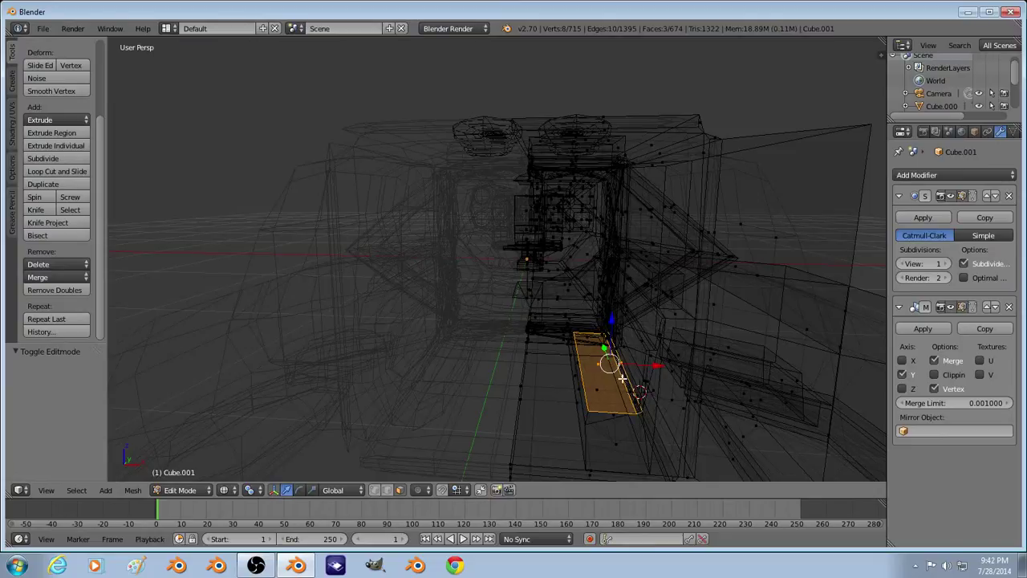
# Step: Try to raise the selected bench seat faces along Z
pyautogui.press('z')
pyautogui.press('g')
pyautogui.press('z')
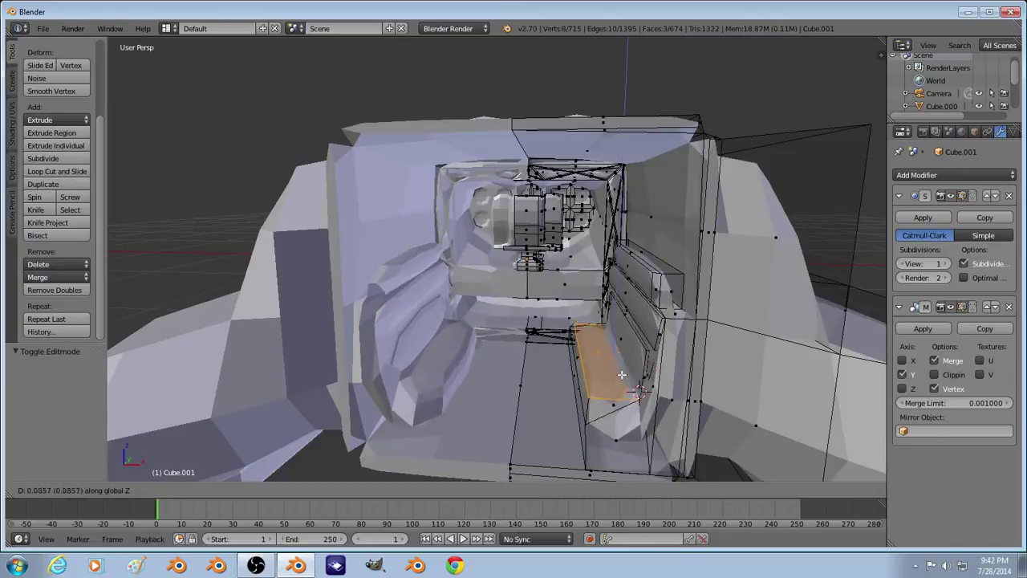
pyautogui.click(620, 365)
pyautogui.press('z')
pyautogui.press('z')
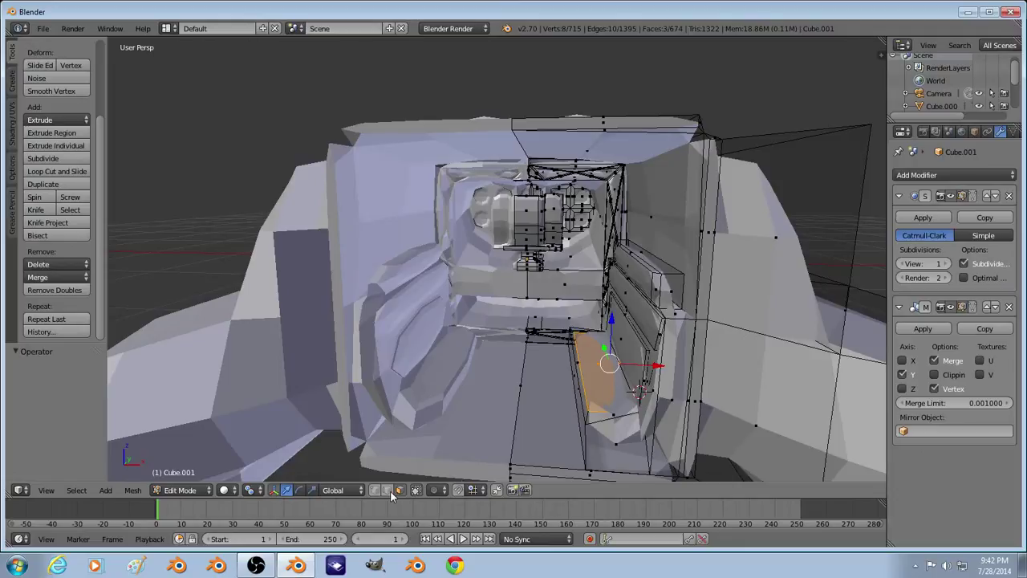
# Step: Add the lower side-wall panel faces to the bench seat selection and raise them all about 0.064 along Z
pyautogui.keyDown('shift'); pyautogui.rightClick(628, 387); pyautogui.keyUp('shift')
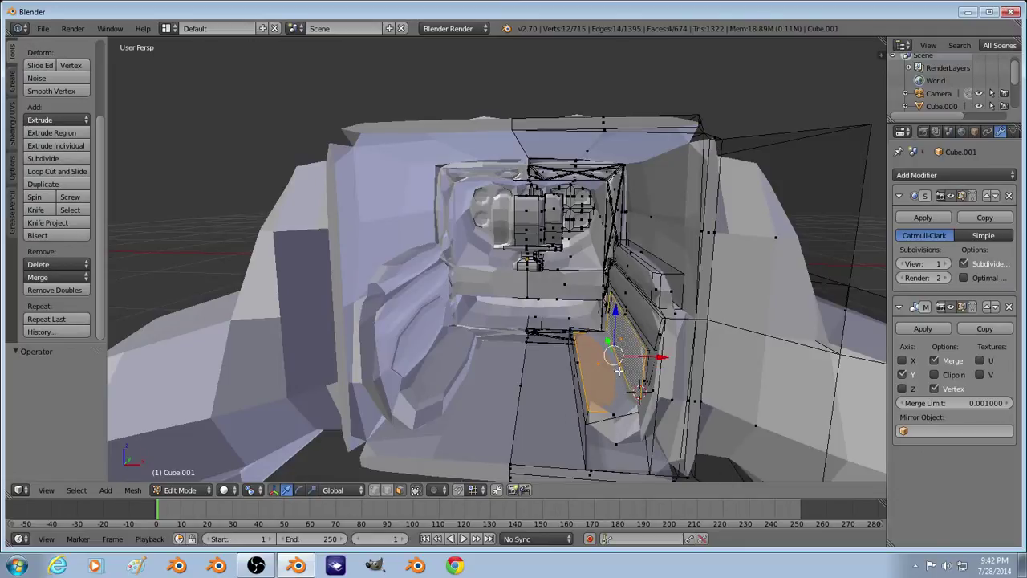
pyautogui.press('g')
pyautogui.rightClick(619, 370)
pyautogui.press('z')
pyautogui.keyDown('shift'); pyautogui.rightClick(626, 321); pyautogui.keyUp('shift')
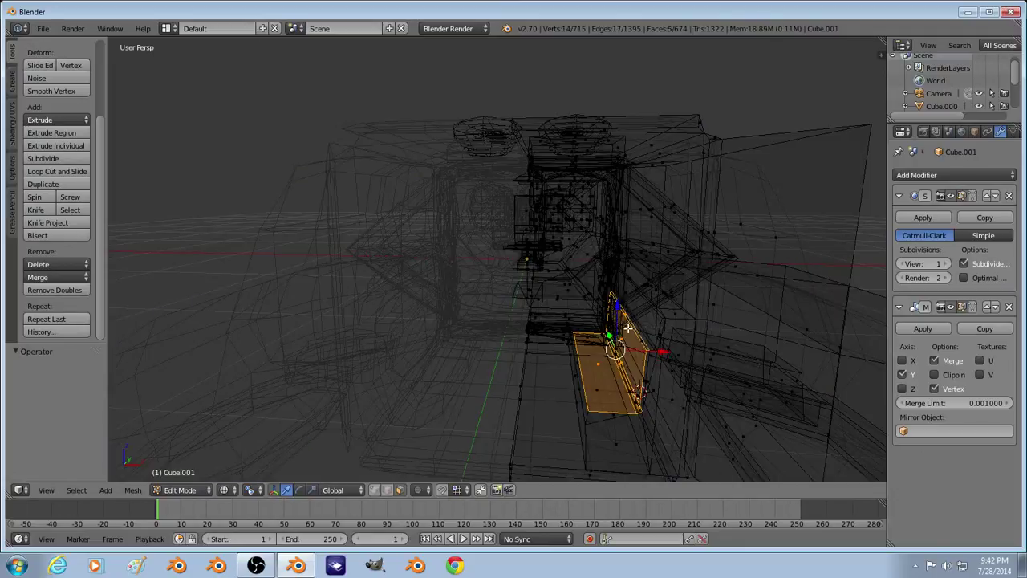
pyautogui.press('z')
pyautogui.press('s')
pyautogui.press('z')
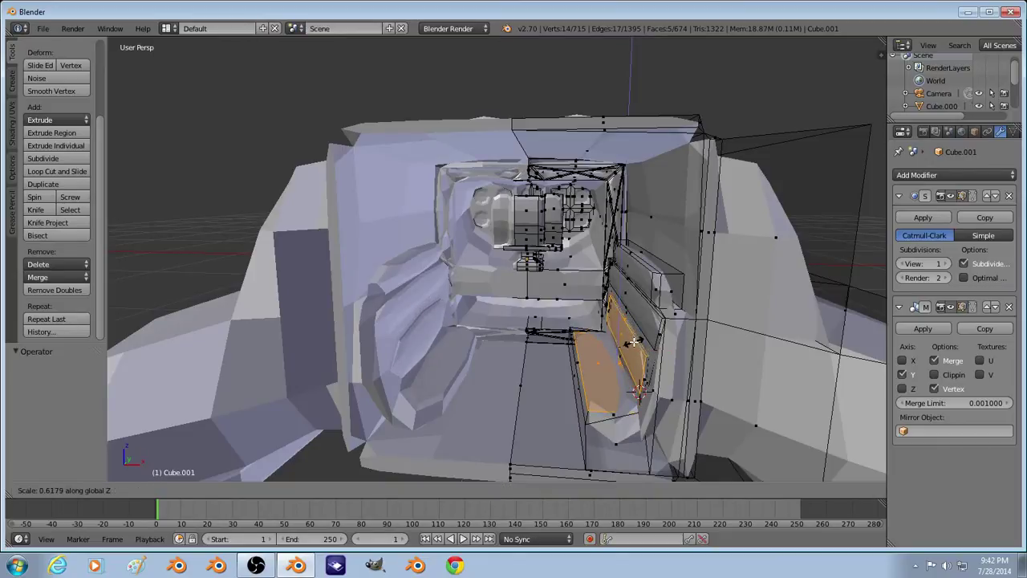
pyautogui.click(634, 341)
pyautogui.press('g')
pyautogui.press('z')
pyautogui.click(627, 350)
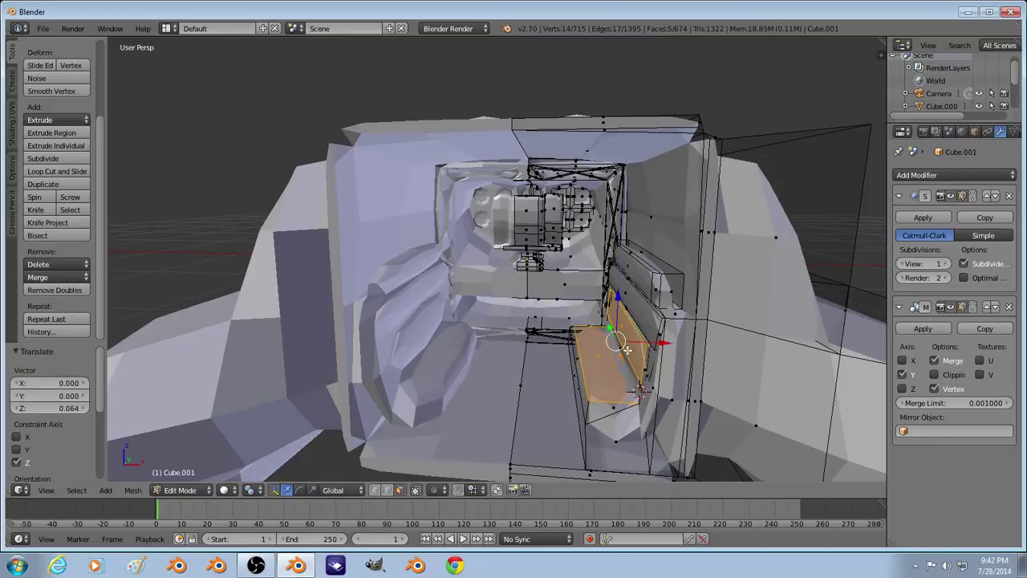
# Step: Change the pivot point, scale the selected bench and wall faces to about 0.78 along Z, and raise them about 0.03
pyautogui.click(399, 490)
pyautogui.click(416, 493)
pyautogui.click(255, 491)
pyautogui.click(268, 477)
pyautogui.press('s')
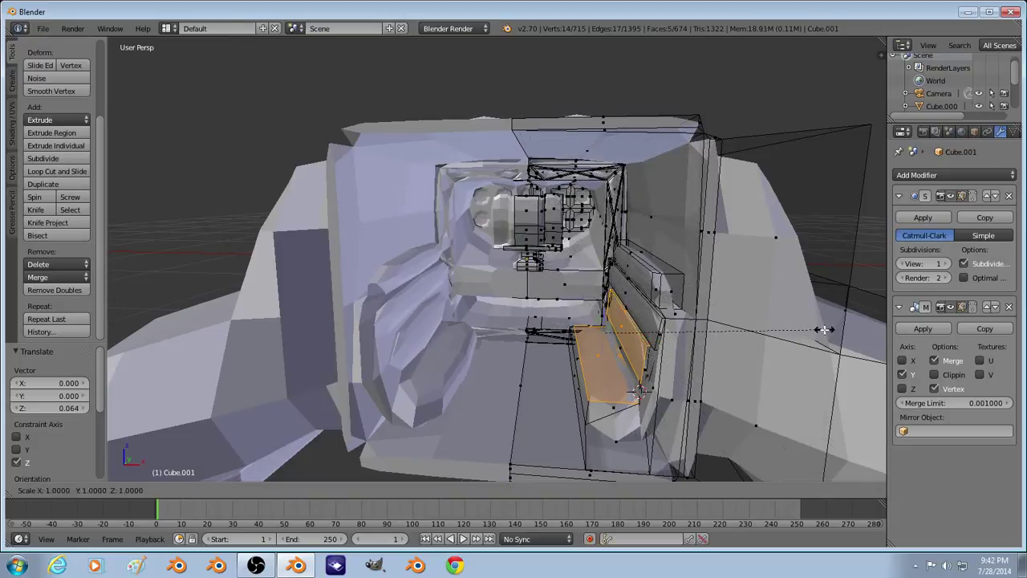
pyautogui.click(776, 334)
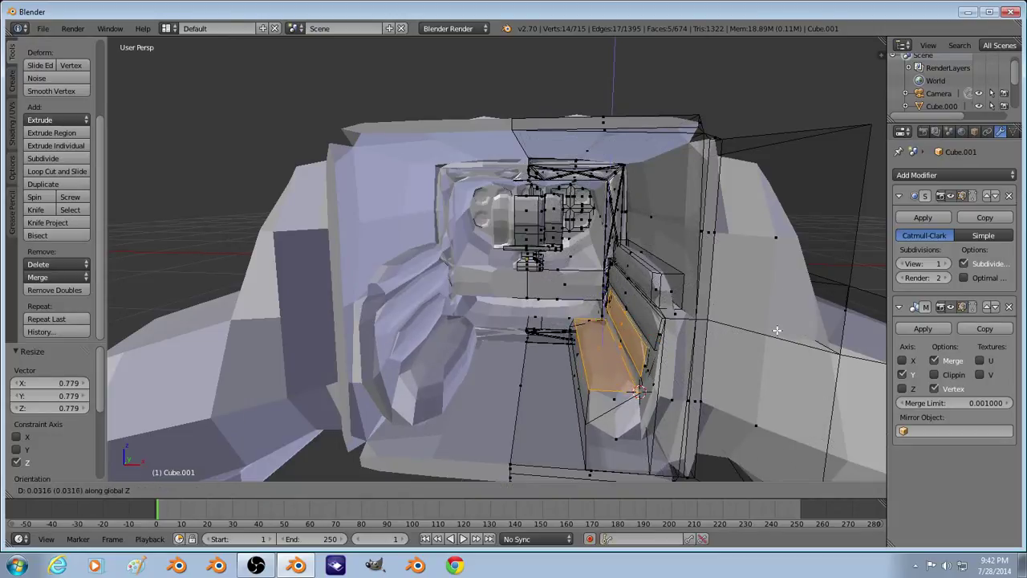
# Step: Extrude the bench seat face in place and scale it slightly smaller to leave a thin rim around it
pyautogui.press('a')
pyautogui.rightClick(597, 351)
pyautogui.press('e')
pyautogui.click(596, 351)
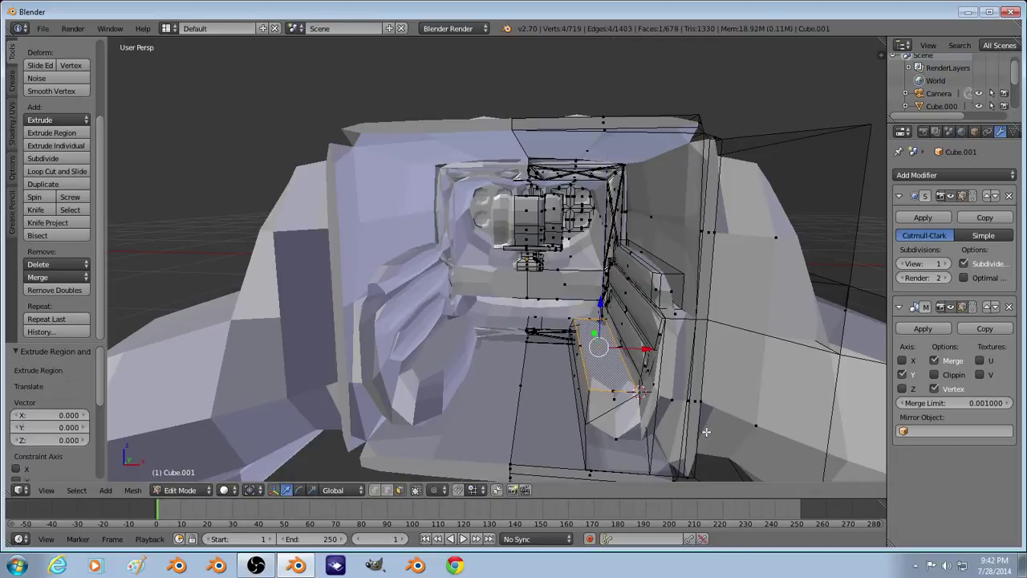
pyautogui.press('s')
pyautogui.click(693, 421)
pyautogui.press('a')
pyautogui.rightClick(606, 387)
pyautogui.keyDown('shift'); pyautogui.rightClick(582, 352); pyautogui.keyUp('shift')
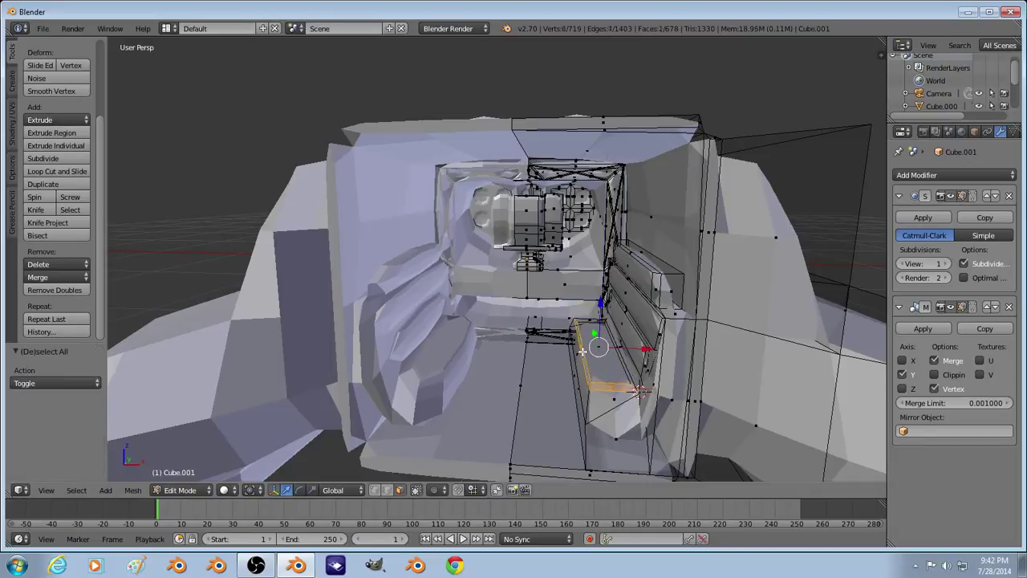
pyautogui.keyDown('shift'); pyautogui.rightClick(596, 320); pyautogui.keyUp('shift')
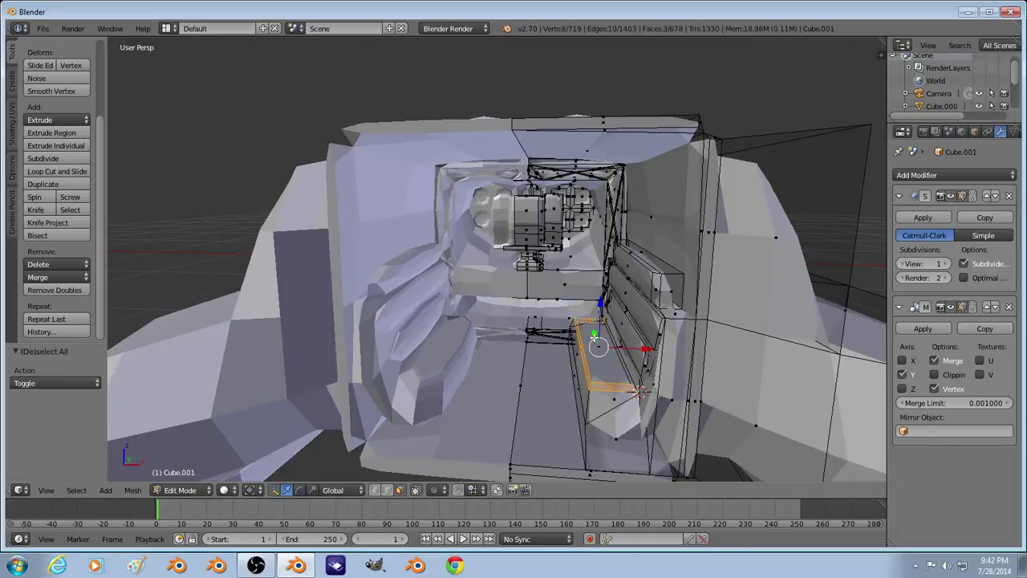
pyautogui.press('a')
# Step: Extrude the bench's long front face about 0.16 toward the cabin's centre
pyautogui.rightClick(587, 377)
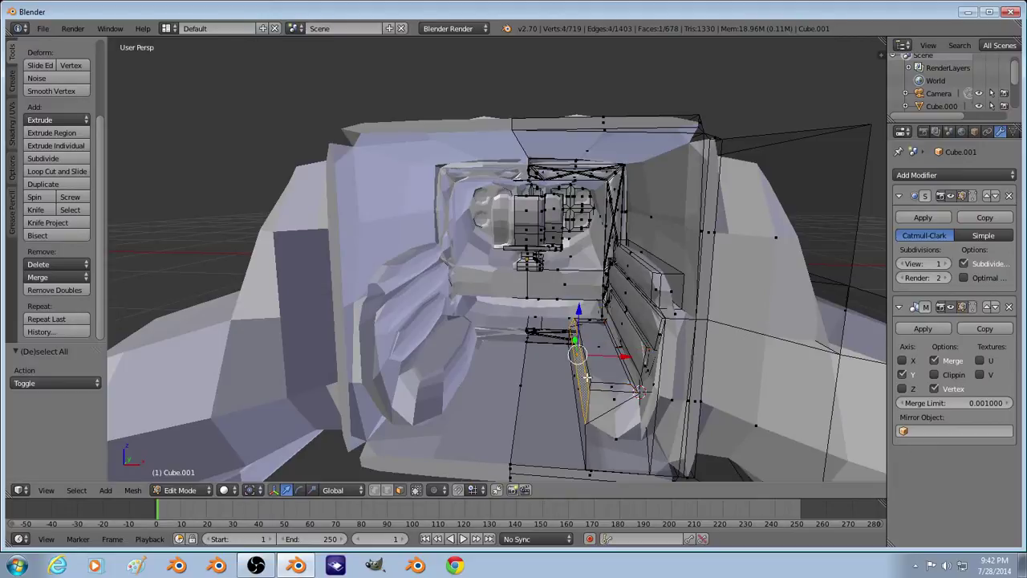
pyautogui.press('e')
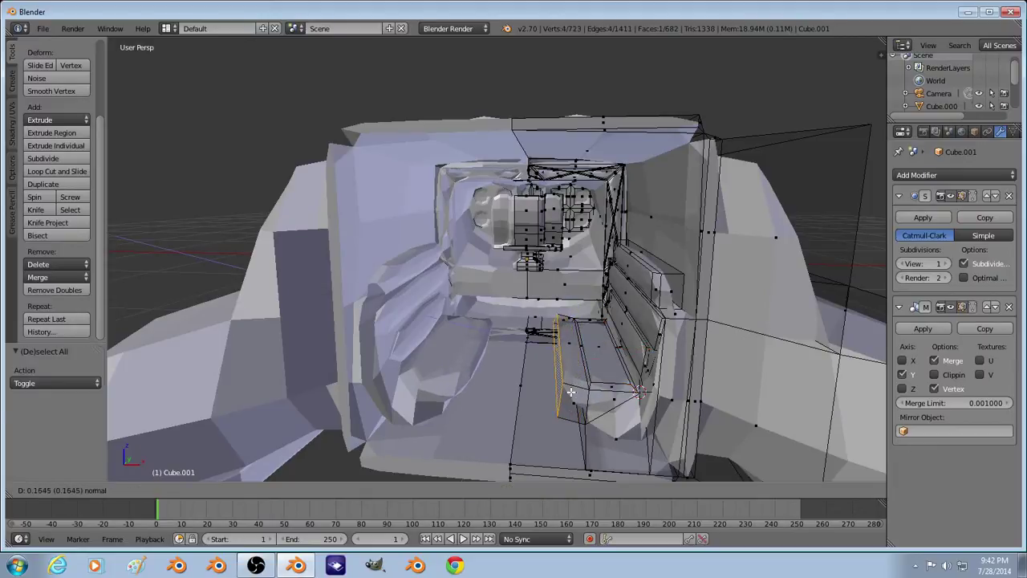
pyautogui.click(556, 385)
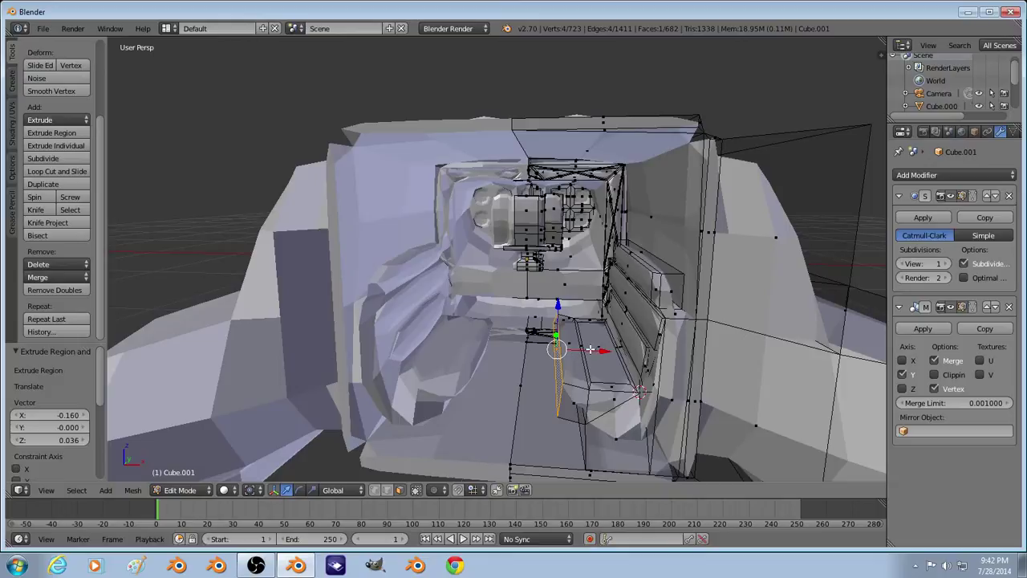
# Step: Undo the seat side's last extrusion and split its face by extruding in place, scaling to 0 on Y and merging duplicate vertices
pyautogui.hotkey('ctrl', 'z')
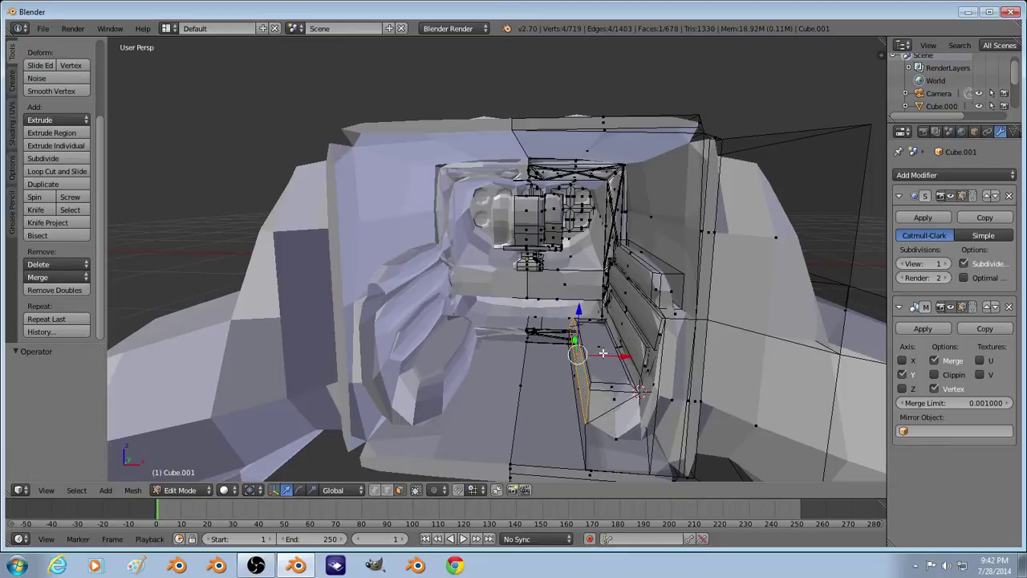
pyautogui.press('e')
pyautogui.press('r')
pyautogui.rightClick(604, 353)
pyautogui.press('s')
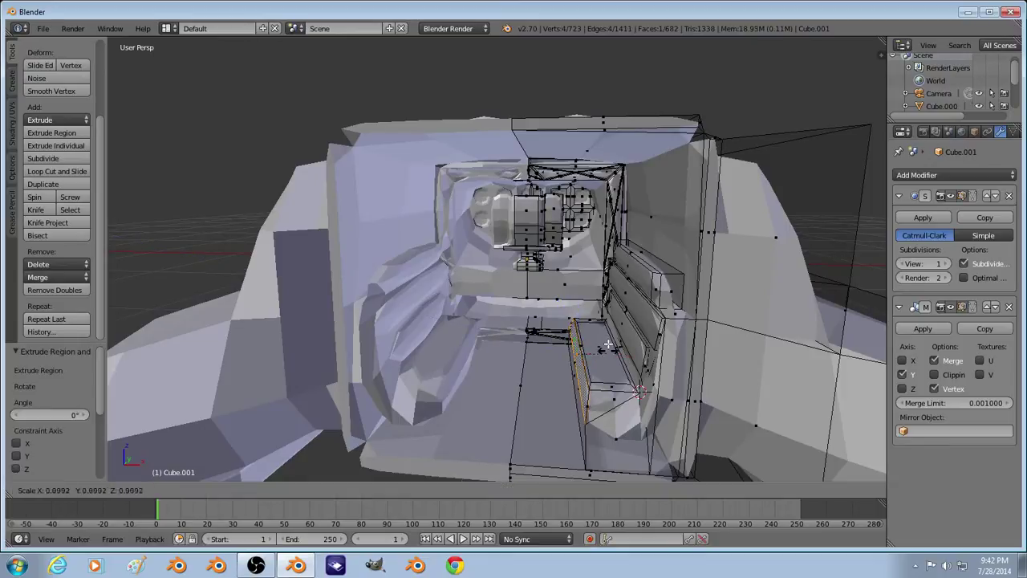
pyautogui.press('y')
pyautogui.press('0')
pyautogui.press('Return')
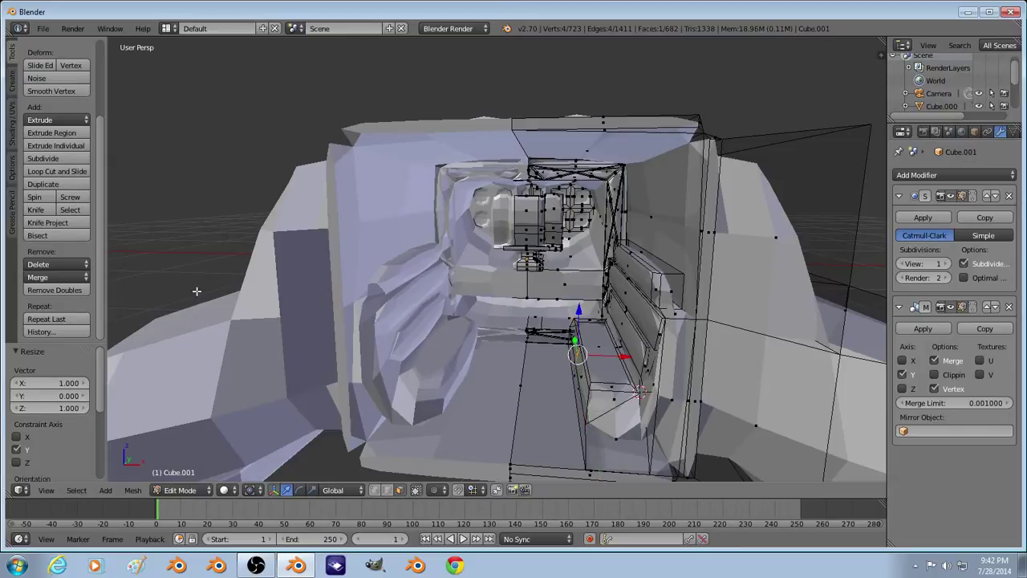
pyautogui.click(55, 290)
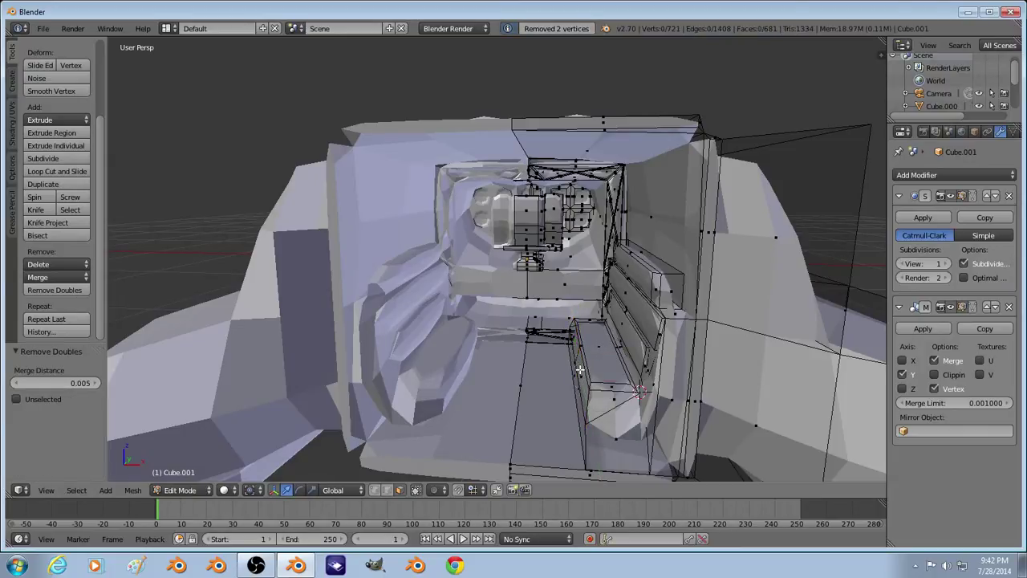
# Step: Extrude the two side faces of the seat cushion individually with an offset of about -0.101
pyautogui.keyDown('alt'); pyautogui.rightClick(579, 370); pyautogui.keyUp('alt')
pyautogui.click(57, 145)
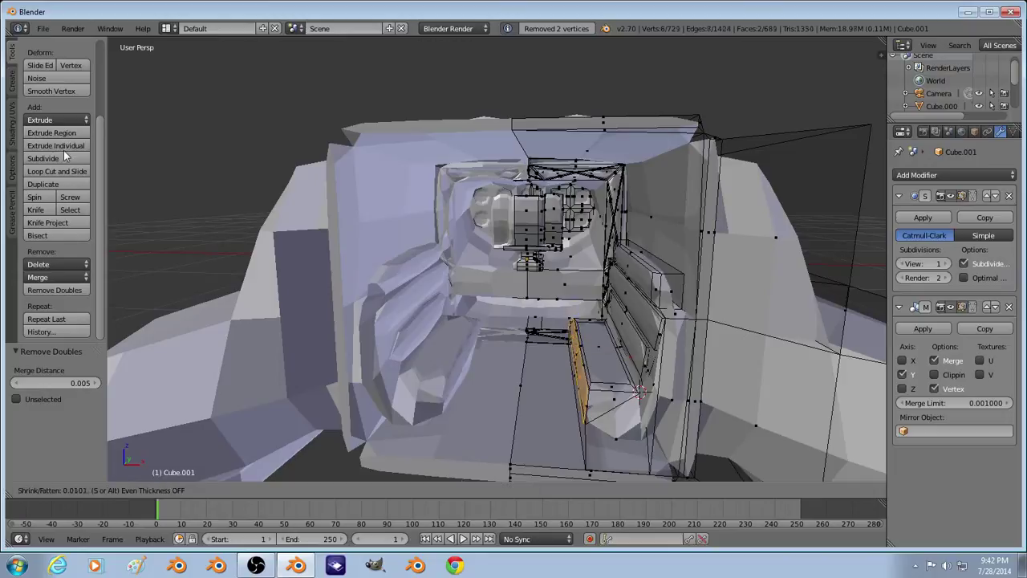
pyautogui.click(76, 161)
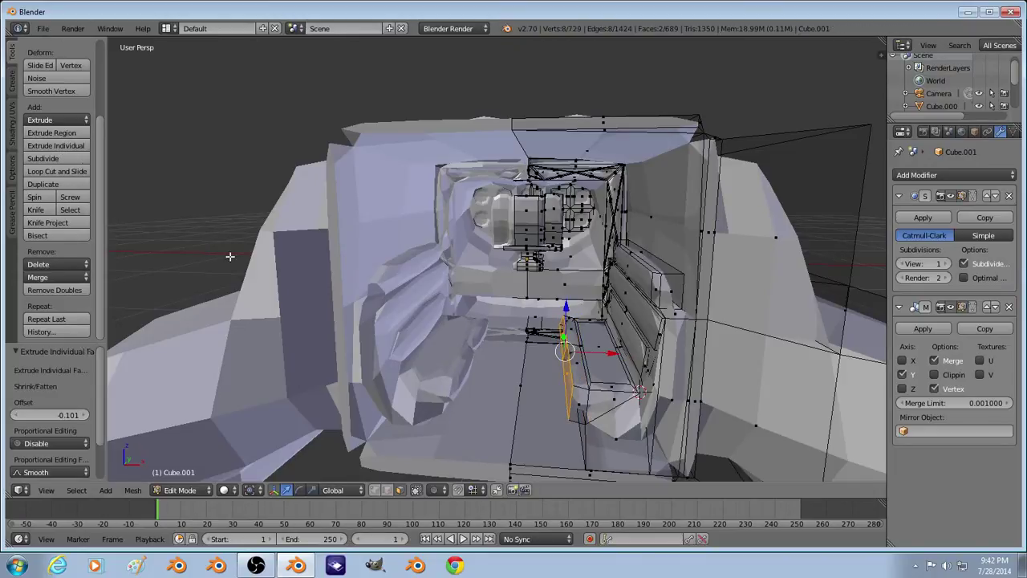
pyautogui.press('Tab')
pyautogui.press('Tab')
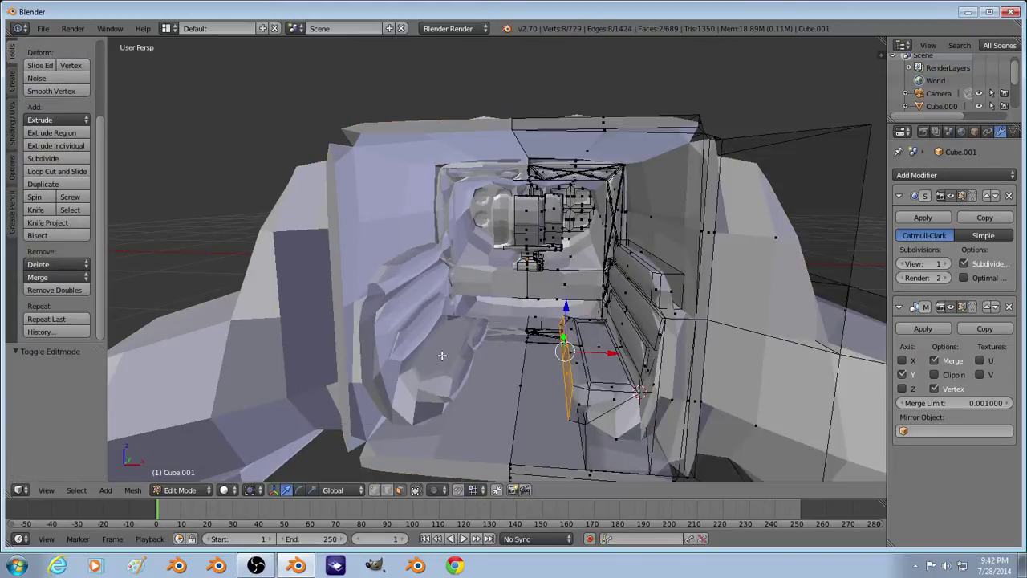
# Step: Extrude the narrow face strip between the seat cushion and the side wall's backrest, and return to Object Mode
pyautogui.rightClick(599, 364)
pyautogui.rightClick(623, 353)
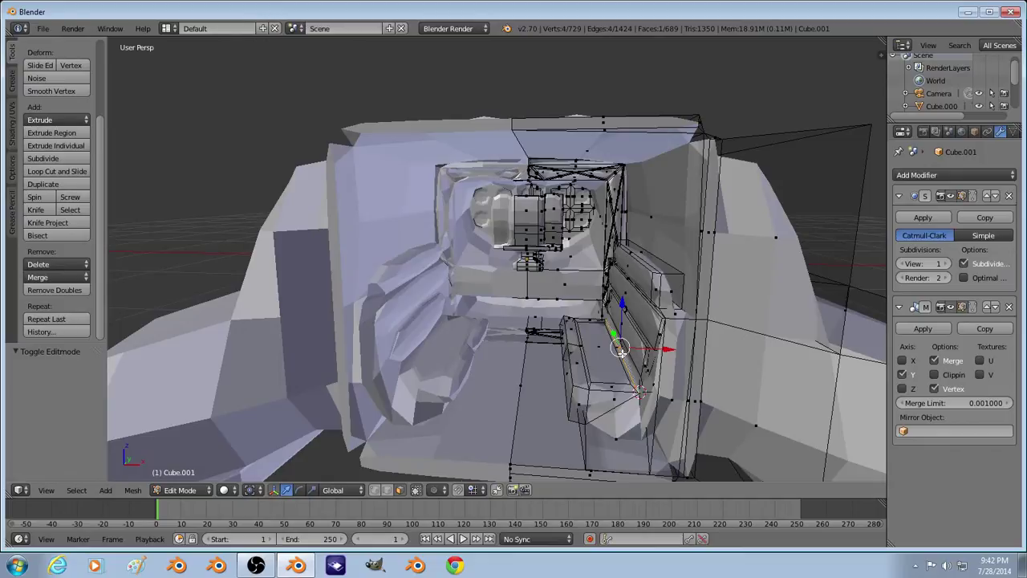
pyautogui.press('e')
pyautogui.click(618, 355)
pyautogui.press('Tab')
# Step: Snap the 3D cursor to the vehicle hull's origin and snap the separate door panel to the cursor
pyautogui.moveTo(525, 389); pyautogui.dragTo(800, 391, button='middle')
pyautogui.press('Tab')
pyautogui.press('Tab')
pyautogui.rightClick(787, 382)
pyautogui.rightClick(483, 255)
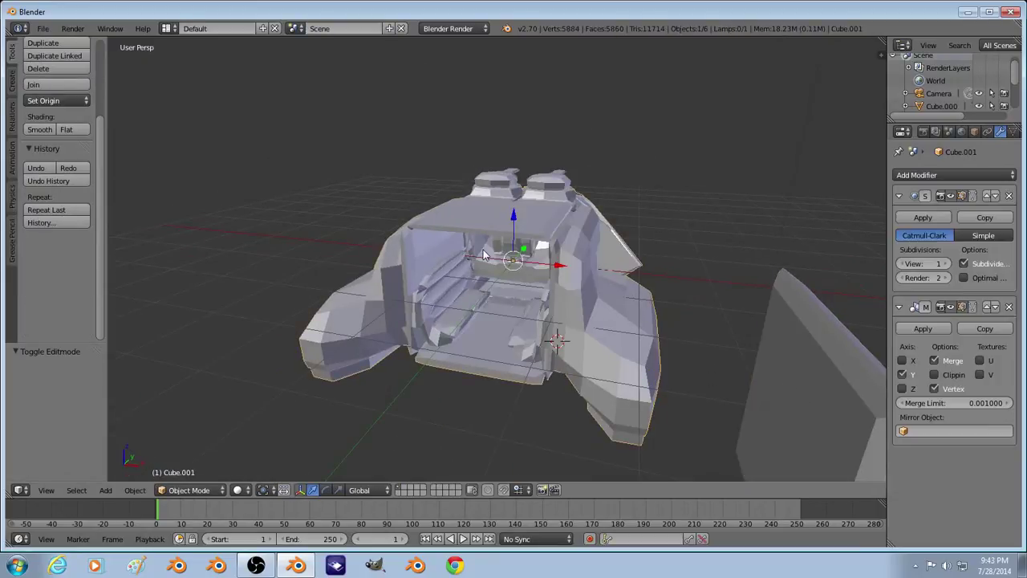
pyautogui.hotkey('shift', 's')
pyautogui.click(484, 250)
pyautogui.rightClick(761, 347)
pyautogui.hotkey('shift', 's')
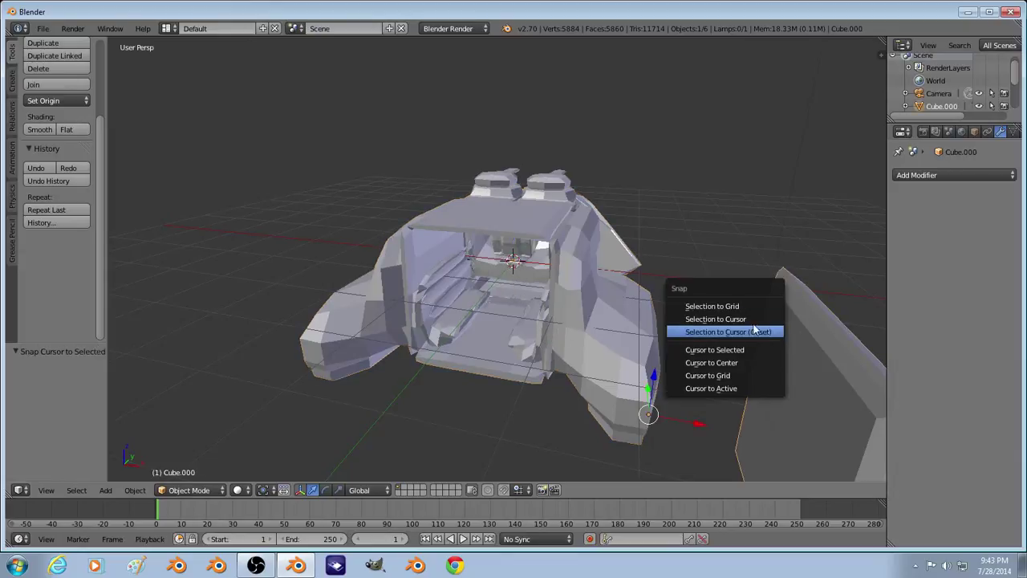
pyautogui.click(726, 318)
# Step: Try rotating the door panel -90° about the global Z axis, and undo the rotation
pyautogui.press('r')
pyautogui.press('z')
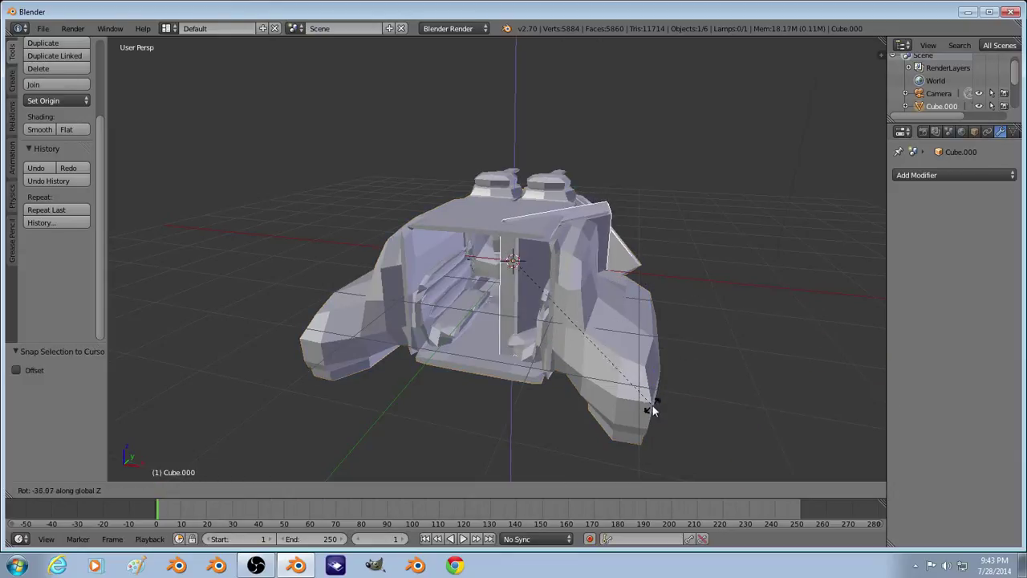
pyautogui.write('-90')
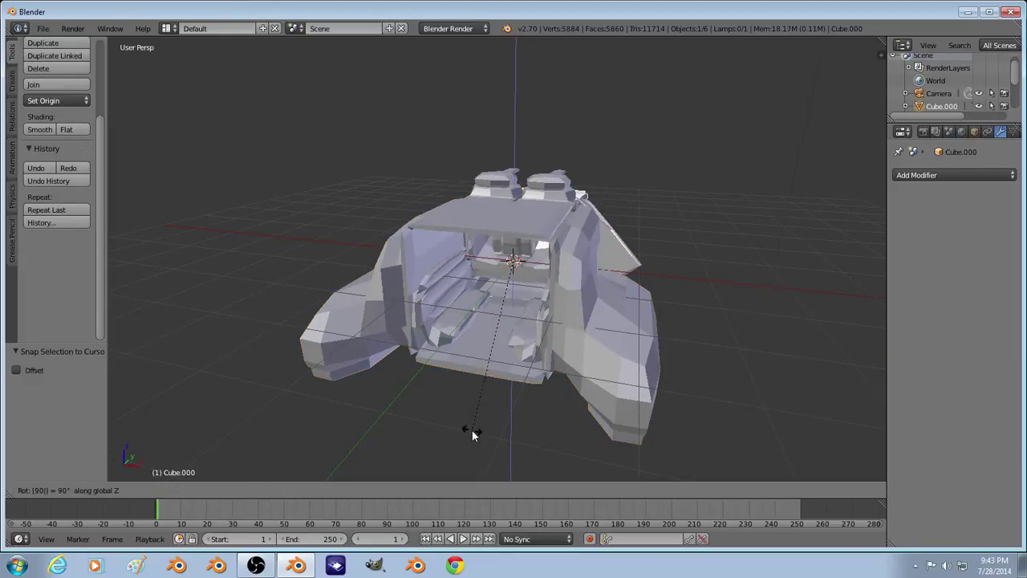
pyautogui.press('Return')
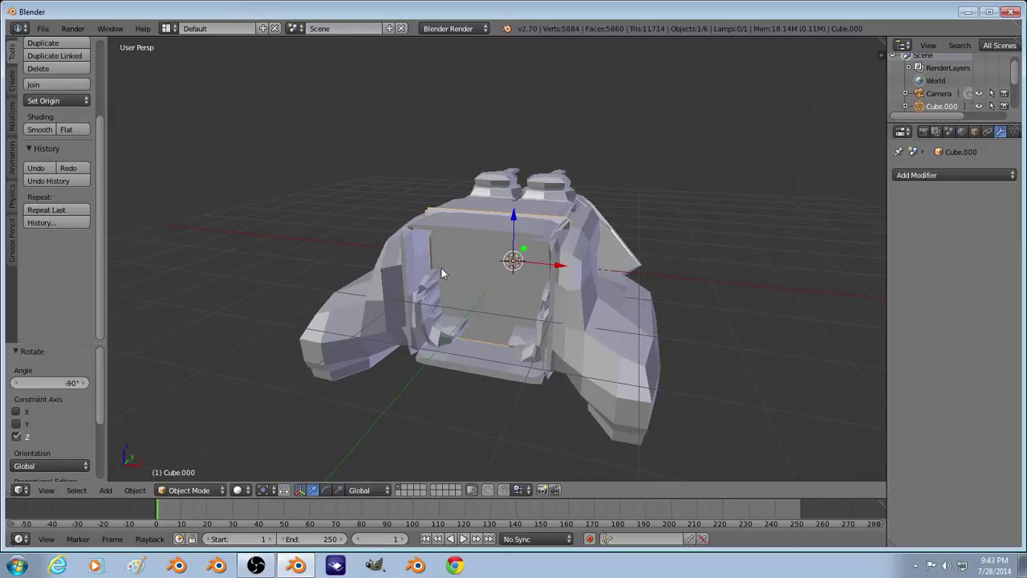
pyautogui.hotkey('ctrl', 'z')
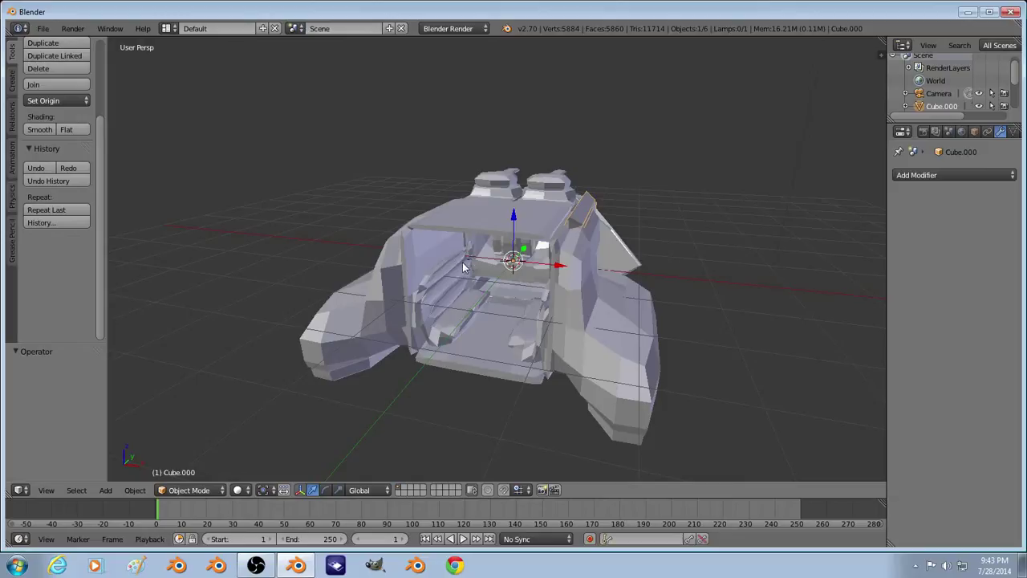
# Step: Rotate the door panel -90° about global Z and move it about -0.85 along Y to the hull's rear opening
pyautogui.press('r')
pyautogui.press('z')
pyautogui.press('-')
pyautogui.press('9')
pyautogui.press('0')
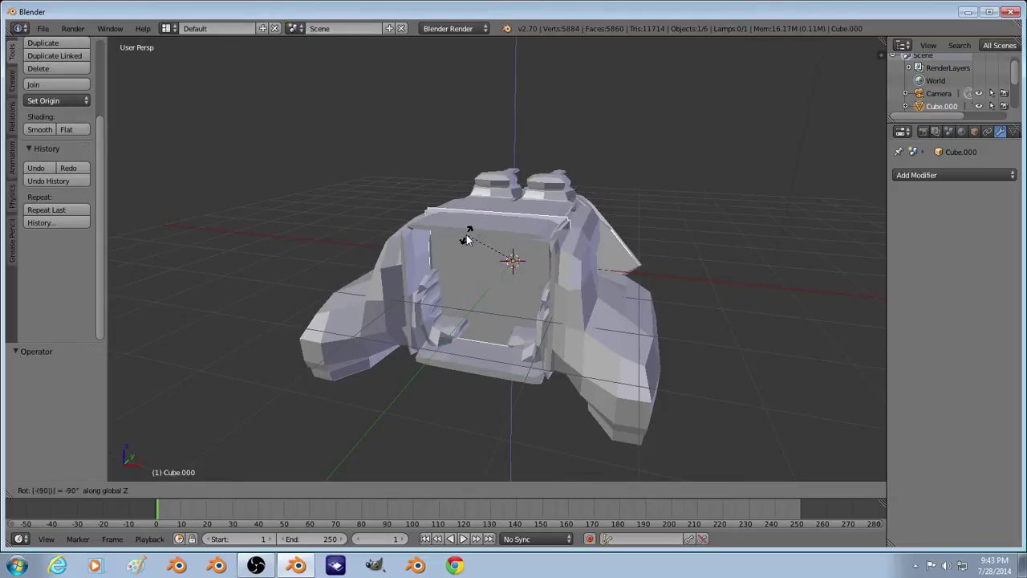
pyautogui.press('Return')
pyautogui.press('g')
pyautogui.press('y')
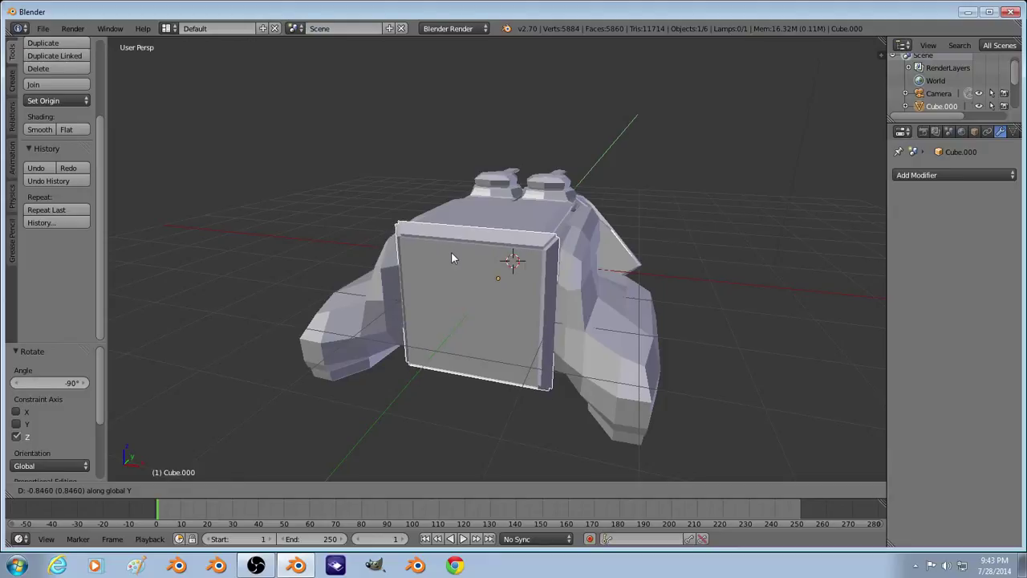
pyautogui.click(450, 252)
# Step: Extrude the door panel's large outer and inner faces in place, without any offset
pyautogui.press('Tab')
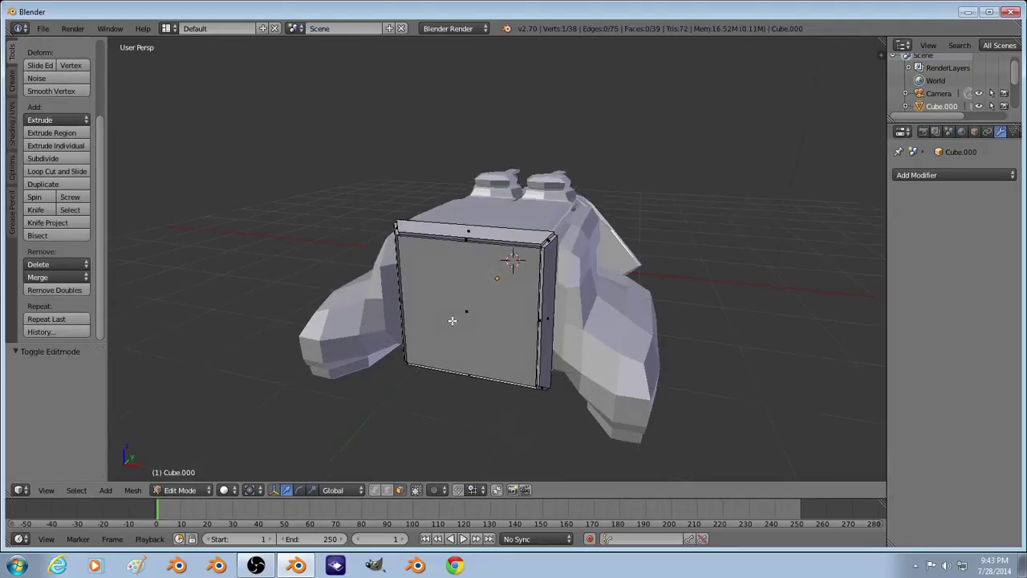
pyautogui.moveTo(454, 314)
pyautogui.mouseDown(button='middle')
pyautogui.moveTo(470, 280)
pyautogui.moveTo(462, 301)
pyautogui.mouseUp(button='middle')
pyautogui.press('z')
pyautogui.rightClick(482, 261)
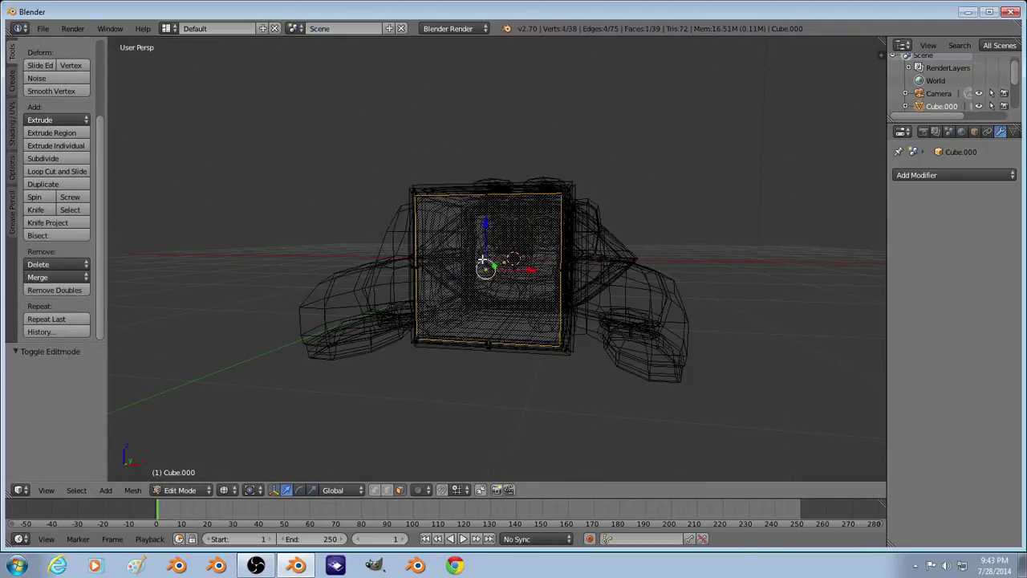
pyautogui.keyDown('shift'); pyautogui.rightClick(494, 248); pyautogui.keyUp('shift')
pyautogui.press('z')
pyautogui.press('e')
pyautogui.click(499, 262)
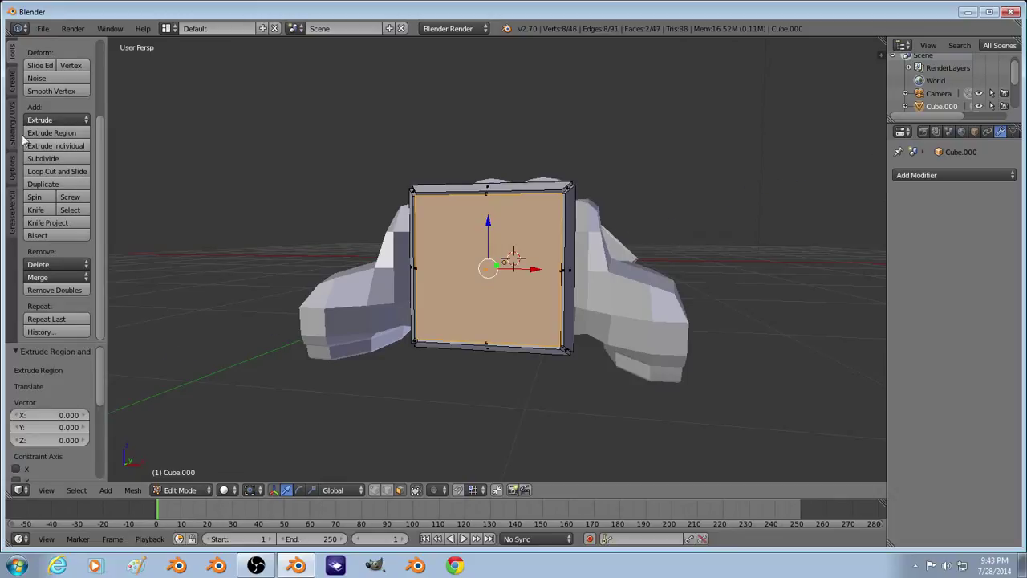
# Step: Scale the extruded door faces to 0 on X and Z with Y locked, and merge the duplicate vertices at their centres
pyautogui.press('s')
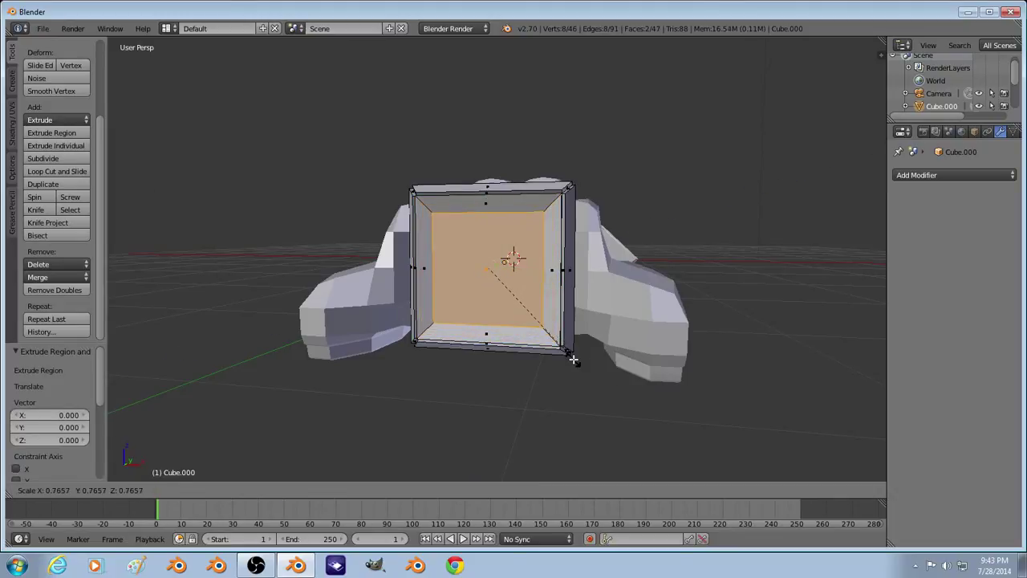
pyautogui.hotkey('shift', 'z')
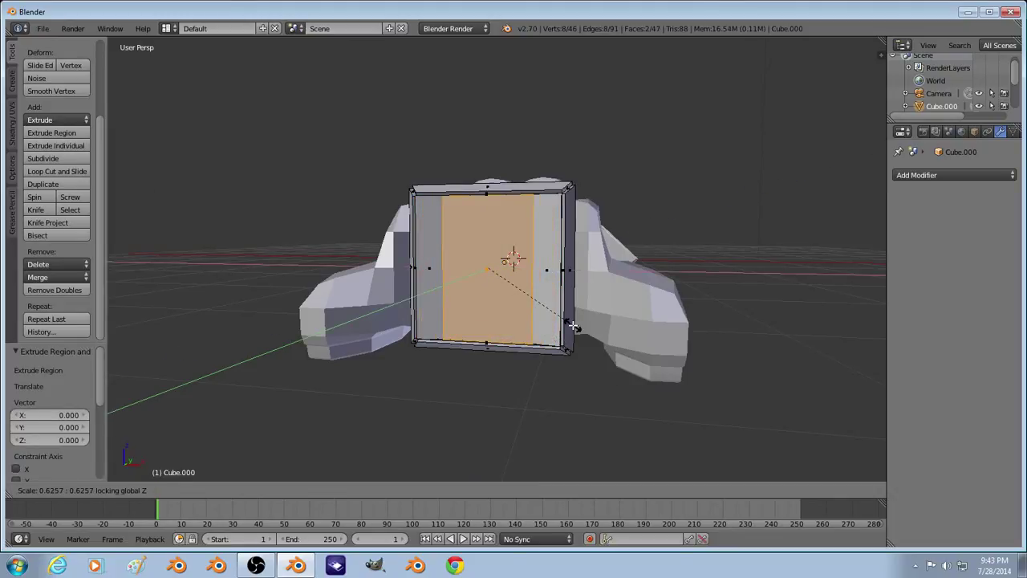
pyautogui.hotkey('shift', 'y')
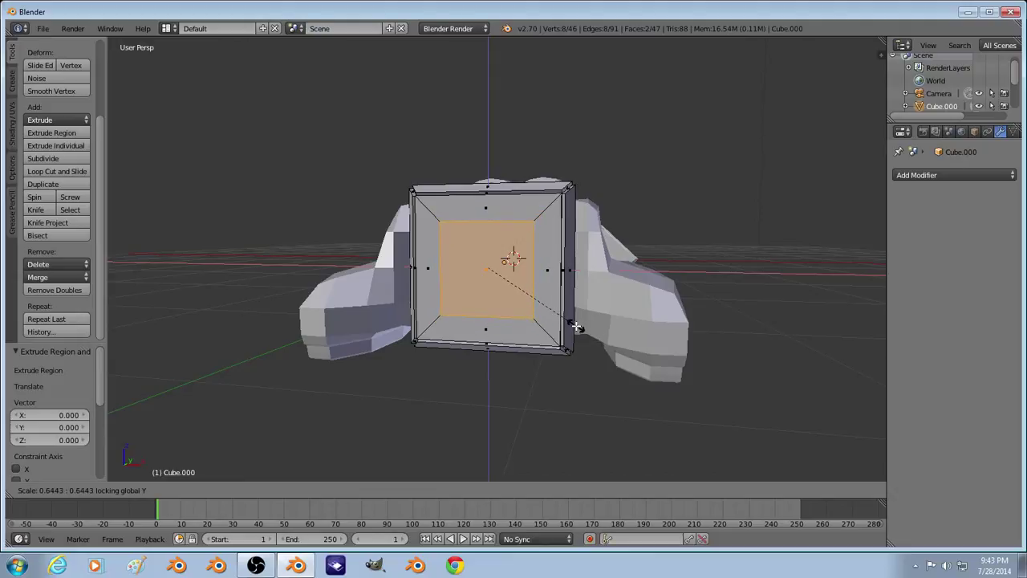
pyautogui.press('0')
pyautogui.press('Return')
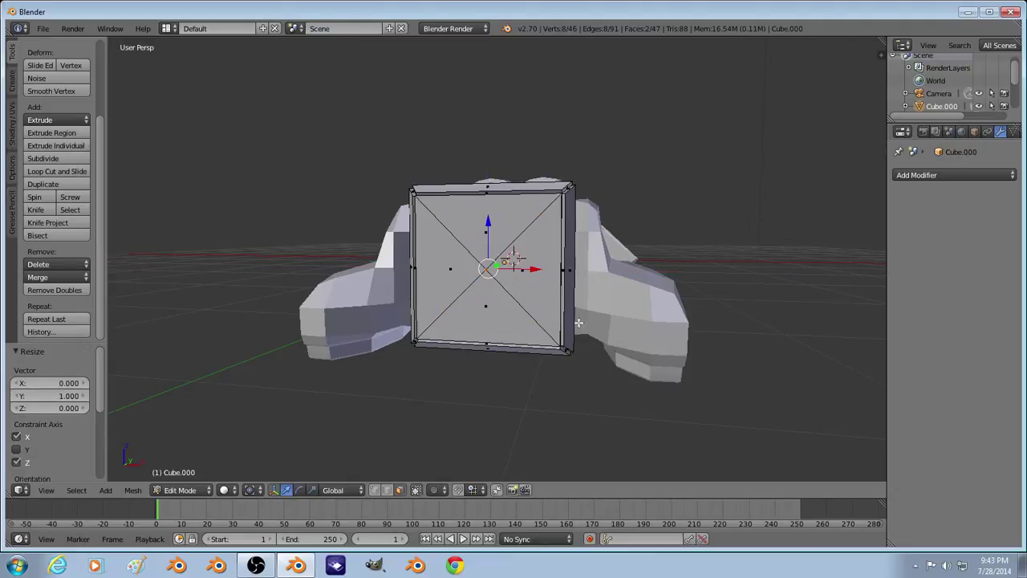
pyautogui.click(56, 290)
# Step: Extrude the door's upper triangular faces on both sides in place and scale them down to form inset triangles
pyautogui.rightClick(495, 241)
pyautogui.press('z')
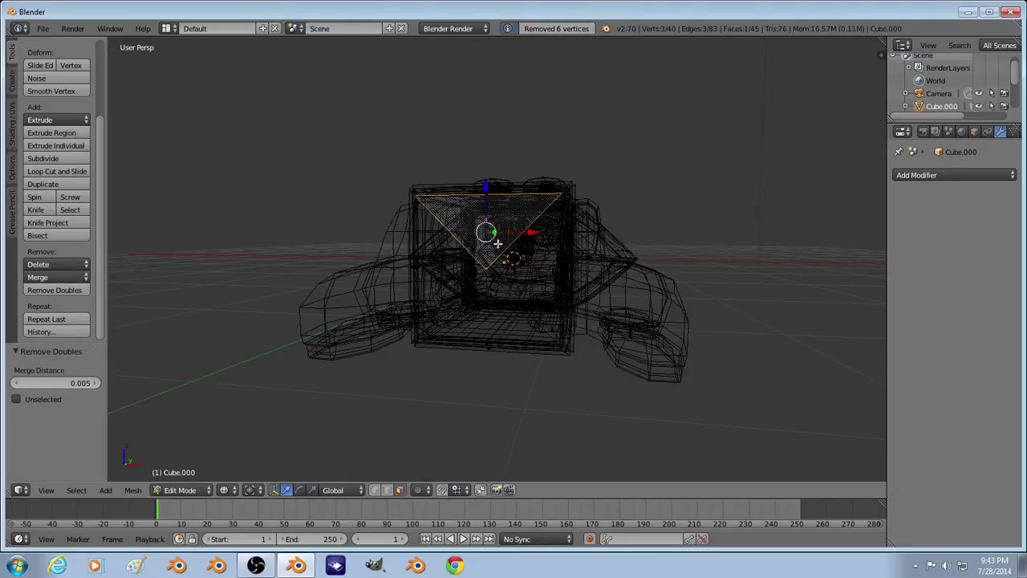
pyautogui.press('z')
pyautogui.press('e')
pyautogui.rightClick(517, 269)
pyautogui.press('s')
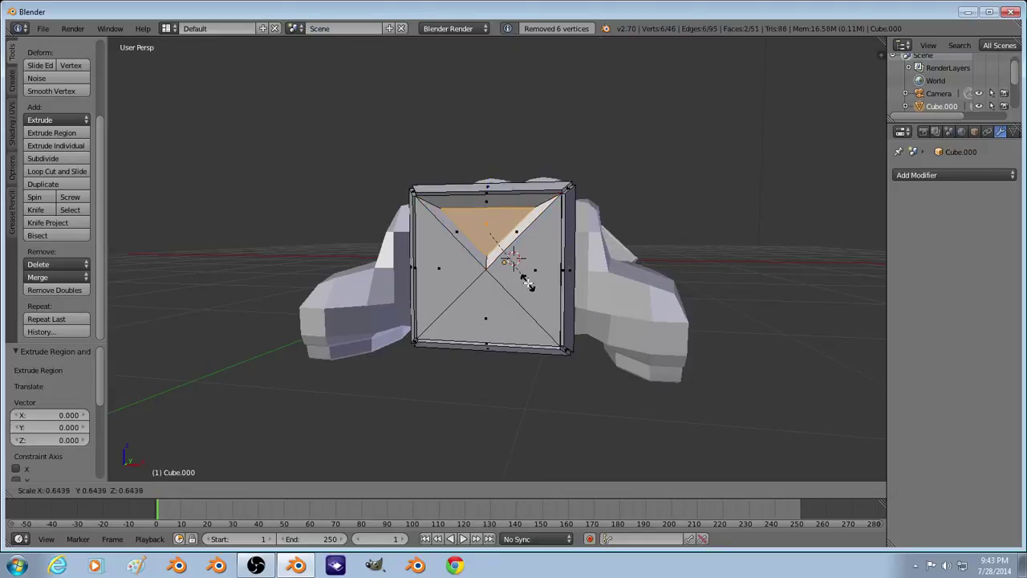
pyautogui.hotkey('shift', 'x')
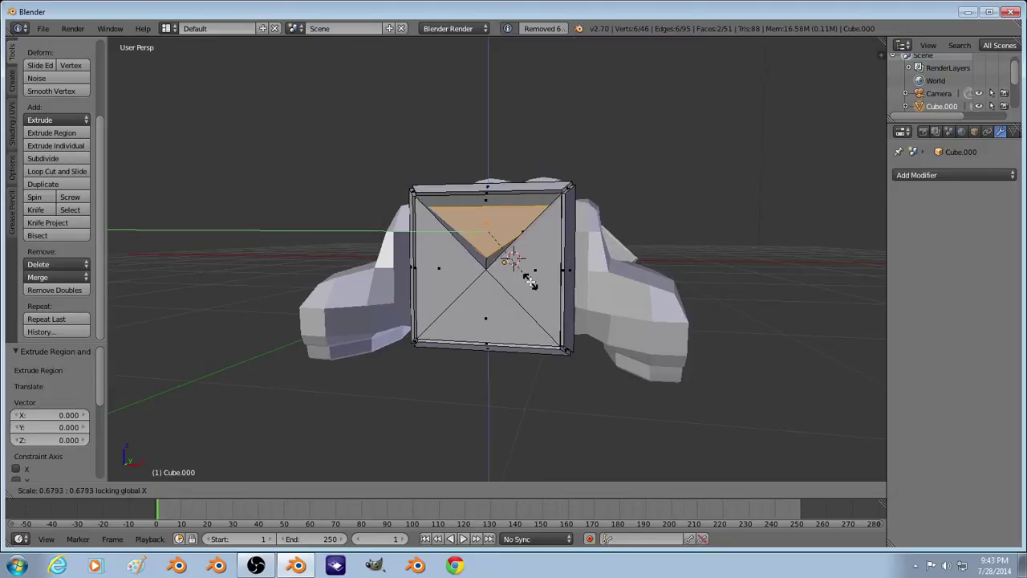
pyautogui.click(530, 279)
# Step: Extrude the inset triangles in place, flatten them to 0 along Y and merge the duplicate vertices to connect both sides
pyautogui.press('e')
pyautogui.rightClick(529, 279)
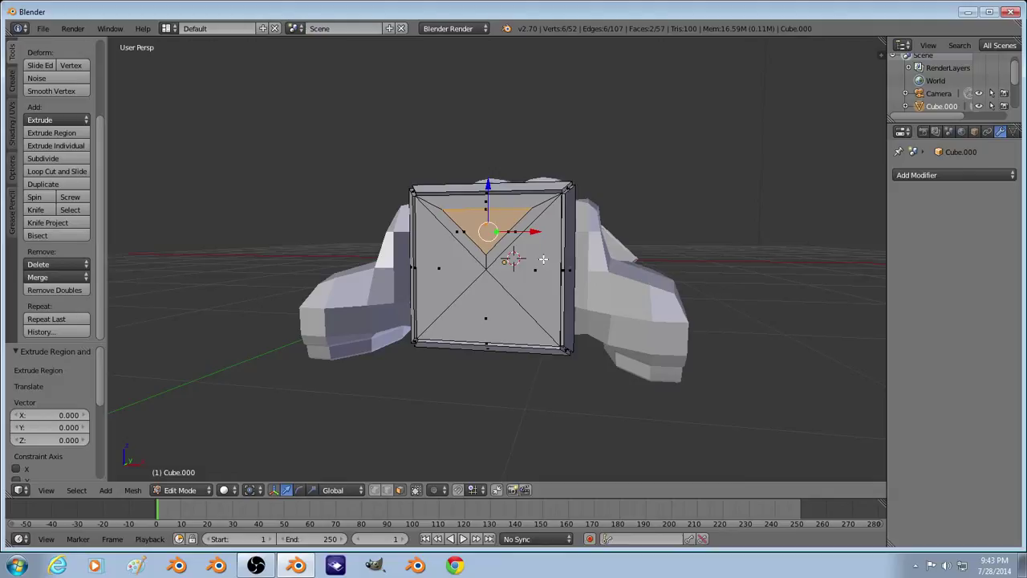
pyautogui.press('s')
pyautogui.press('y')
pyautogui.press('0')
pyautogui.press('Return')
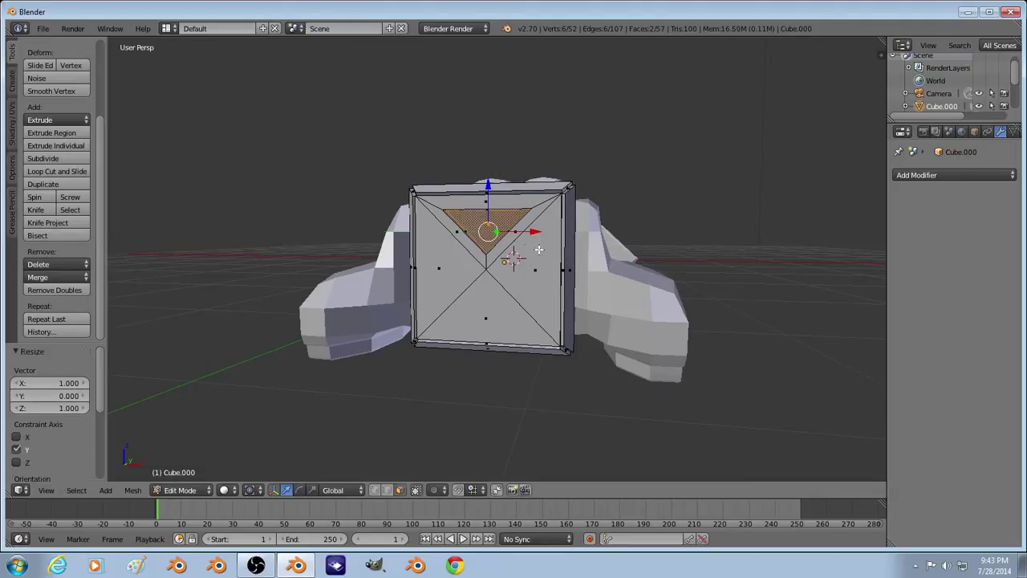
pyautogui.click(53, 290)
# Step: Delete the flattened triangle faces to open a triangular window through the door, and return to Object Mode
pyautogui.press('x')
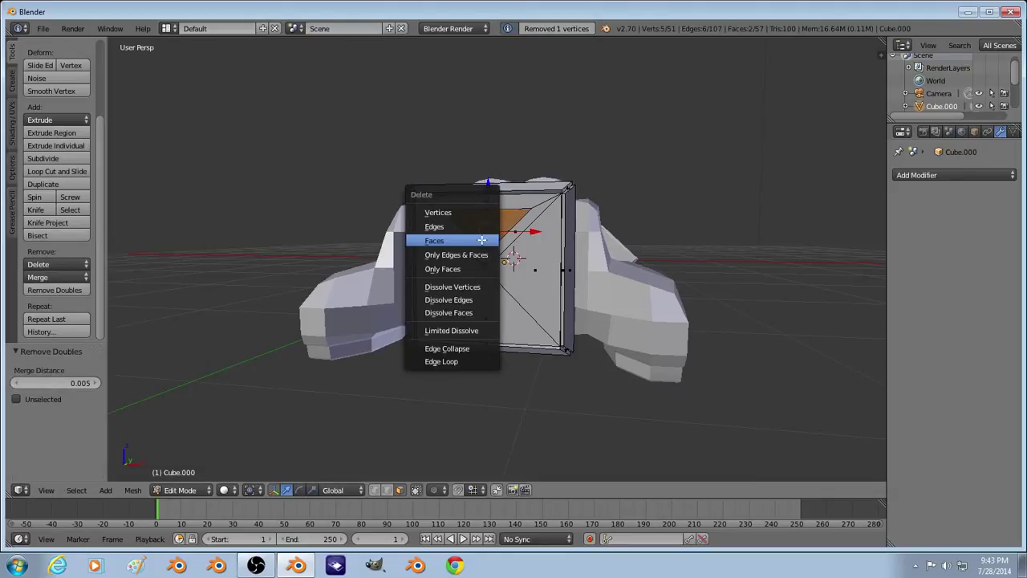
pyautogui.click(522, 235)
pyautogui.press('Tab')
# Step: Open the hull mesh for editing near the door's upper corner and set edge selection with nothing selected
pyautogui.moveTo(530, 217); pyautogui.dragTo(544, 245, button='middle')
pyautogui.moveTo(539, 283); pyautogui.dragTo(444, 311, button='middle')
pyautogui.scroll(1, 354, 313)
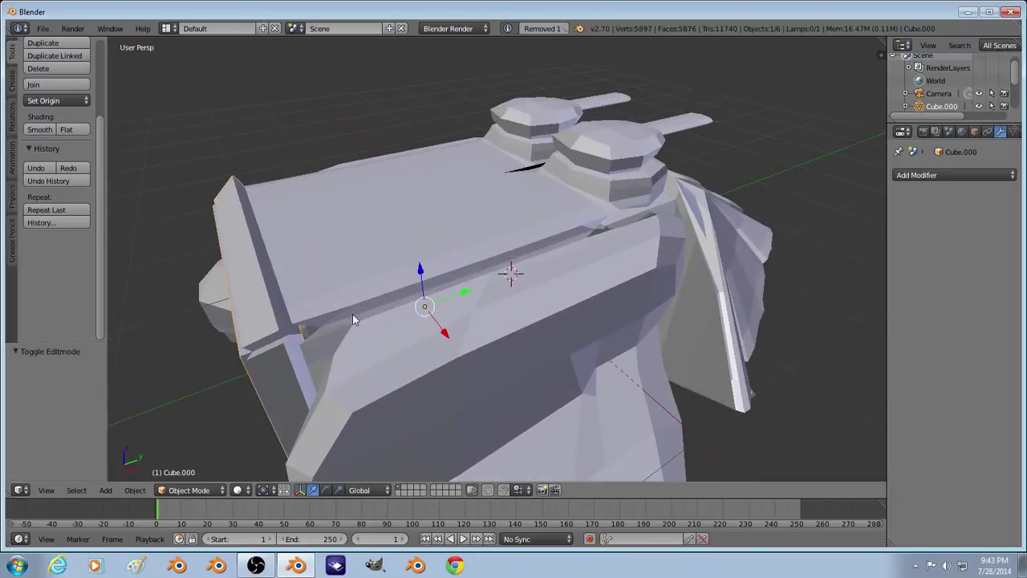
pyautogui.rightClick(306, 321)
pyautogui.press('Tab')
pyautogui.keyDown('alt'); pyautogui.rightClick(297, 332); pyautogui.keyUp('alt')
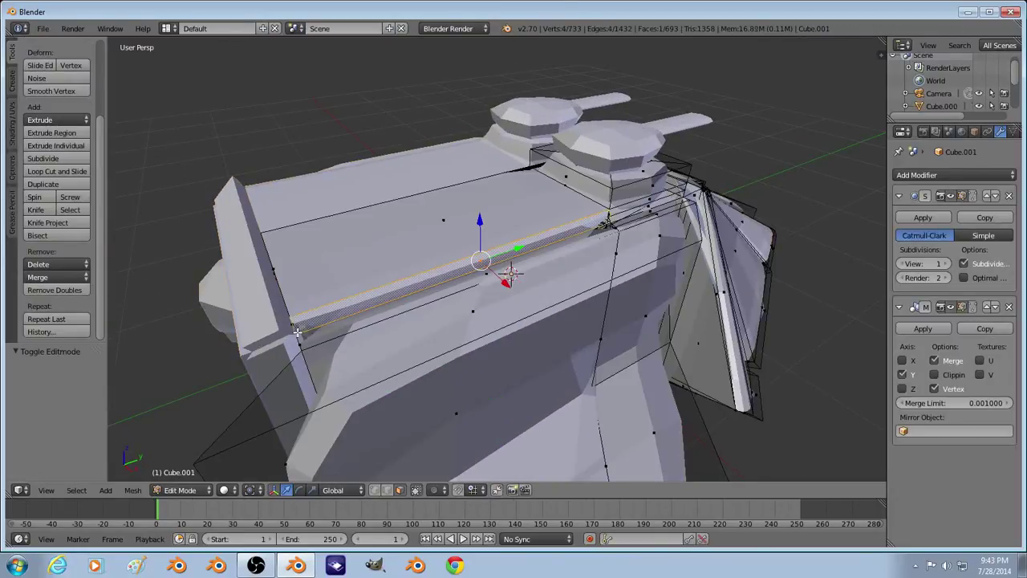
pyautogui.press('a')
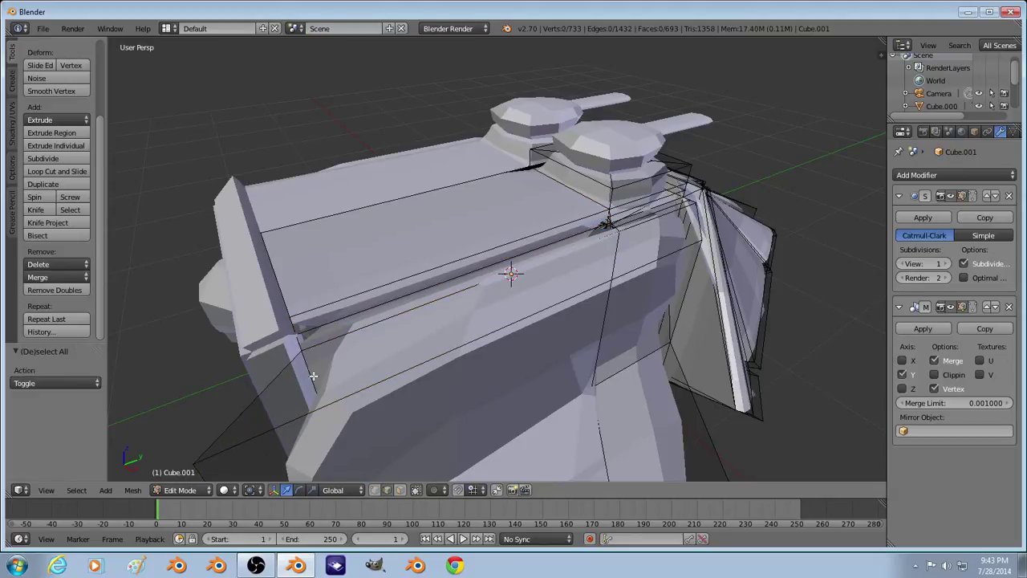
# Step: Select the hull's rear rim edges along the roof and around the upper corner behind the door
pyautogui.keyDown('alt'); pyautogui.rightClick(295, 333); pyautogui.keyUp('alt')
pyautogui.press('z')
pyautogui.moveTo(296, 342)
pyautogui.mouseDown(button='middle')
pyautogui.moveTo(346, 334)
pyautogui.moveTo(409, 305)
pyautogui.moveTo(390, 323)
pyautogui.moveTo(392, 298)
pyautogui.moveTo(296, 341)
pyautogui.moveTo(328, 346)
pyautogui.mouseUp(button='middle')
pyautogui.press('z')
pyautogui.press('z')
pyautogui.press('a')
pyautogui.press('z')
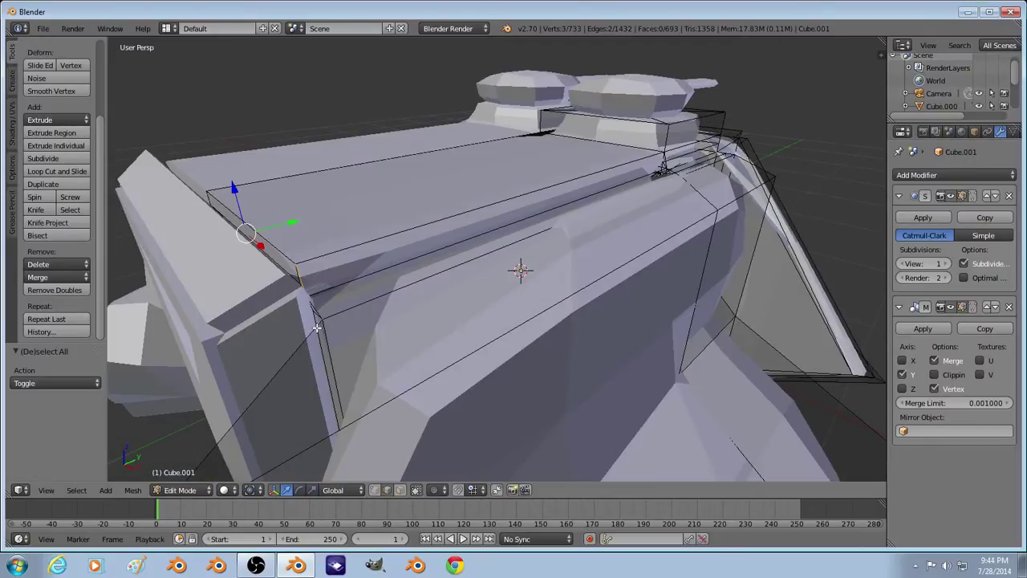
pyautogui.rightClick(271, 240)
pyautogui.press('z')
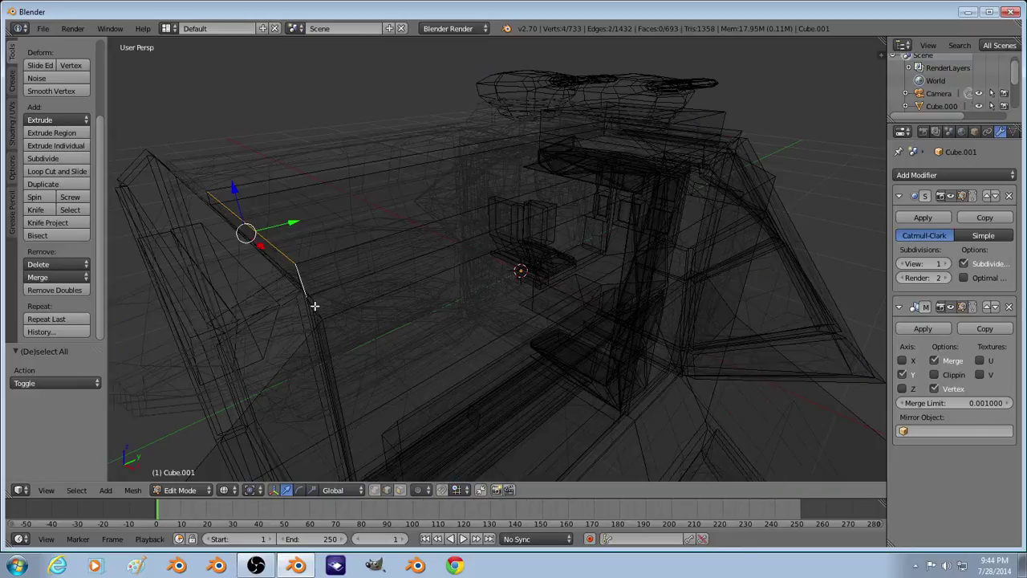
pyautogui.press('z')
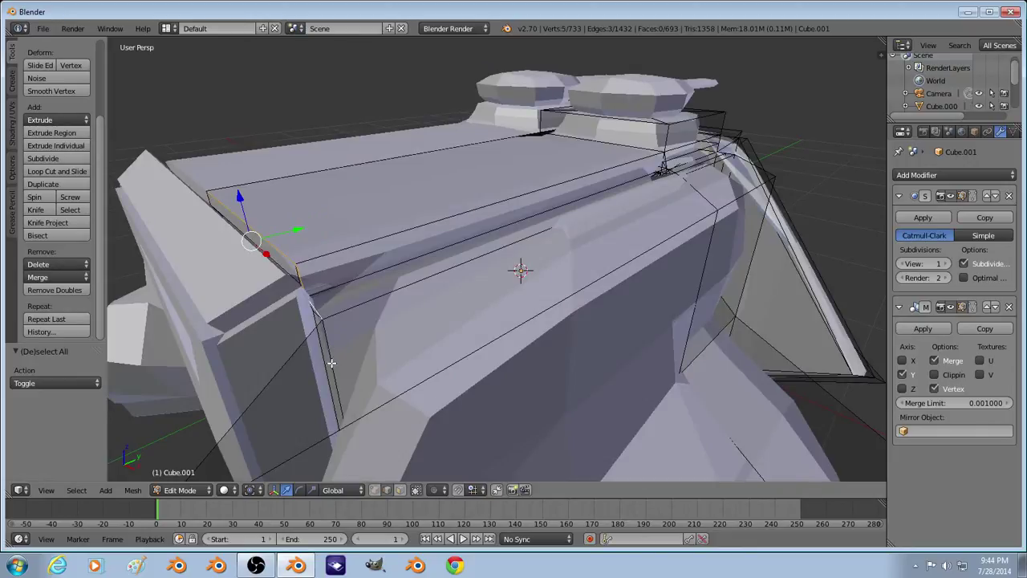
# Step: Add the upper side edges of the hull's rear rim to the edge selection
pyautogui.press('z')
pyautogui.keyDown('shift'); pyautogui.rightClick(335, 367); pyautogui.keyUp('shift')
pyautogui.keyDown('shift'); pyautogui.rightClick(337, 370); pyautogui.keyUp('shift')
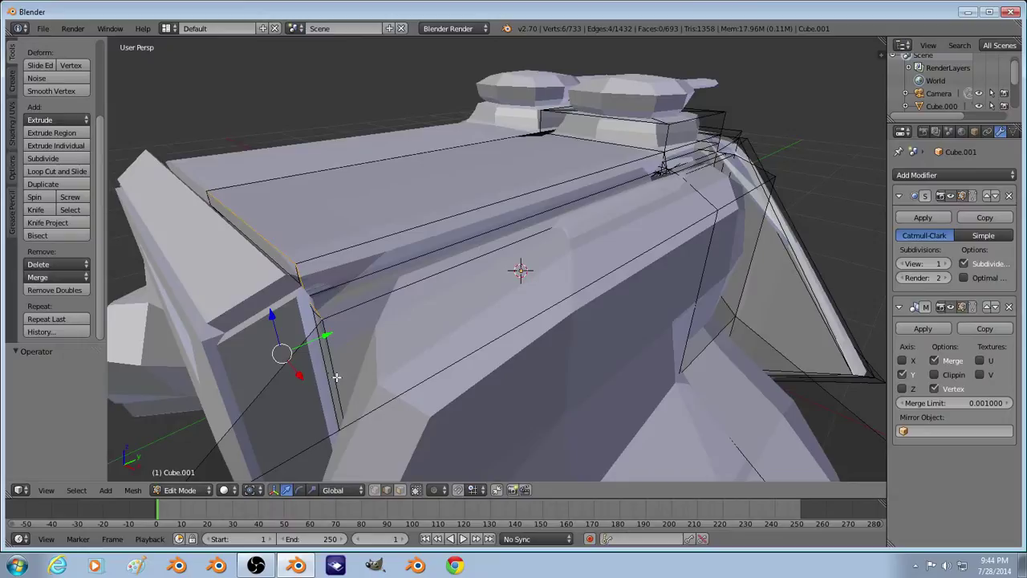
pyautogui.press('z')
pyautogui.keyDown('shift'); pyautogui.rightClick(452, 364); pyautogui.keyUp('shift')
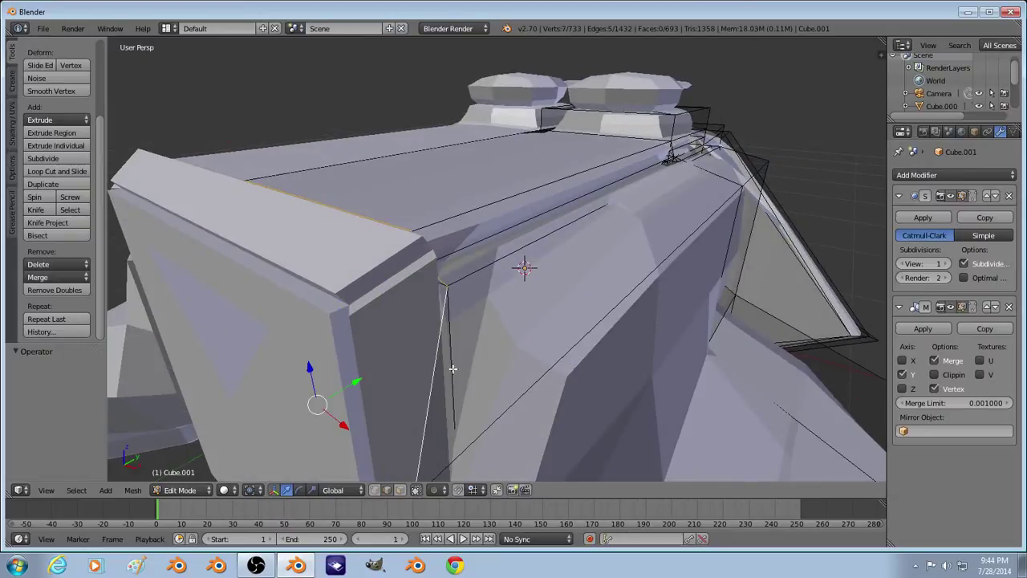
pyautogui.press('z')
pyautogui.keyDown('shift'); pyautogui.rightClick(451, 366); pyautogui.keyUp('shift')
pyautogui.press('z')
pyautogui.moveTo(452, 366); pyautogui.dragTo(413, 368, button='middle')
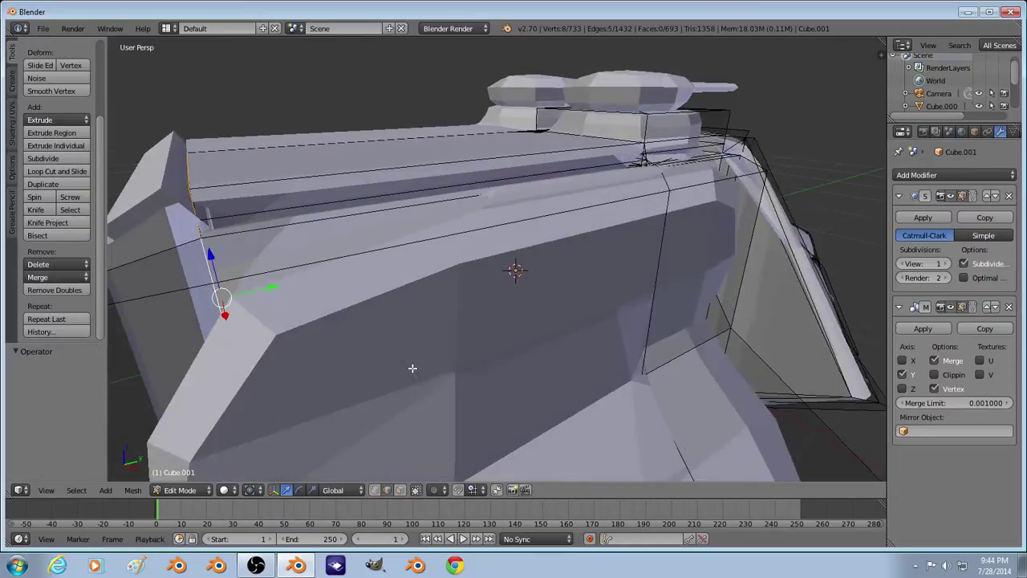
# Step: Extend the rim edge selection down the hull's side to its lower corner, and return to Object Mode
pyautogui.moveTo(253, 281); pyautogui.dragTo(273, 295, button='middle')
pyautogui.press('z')
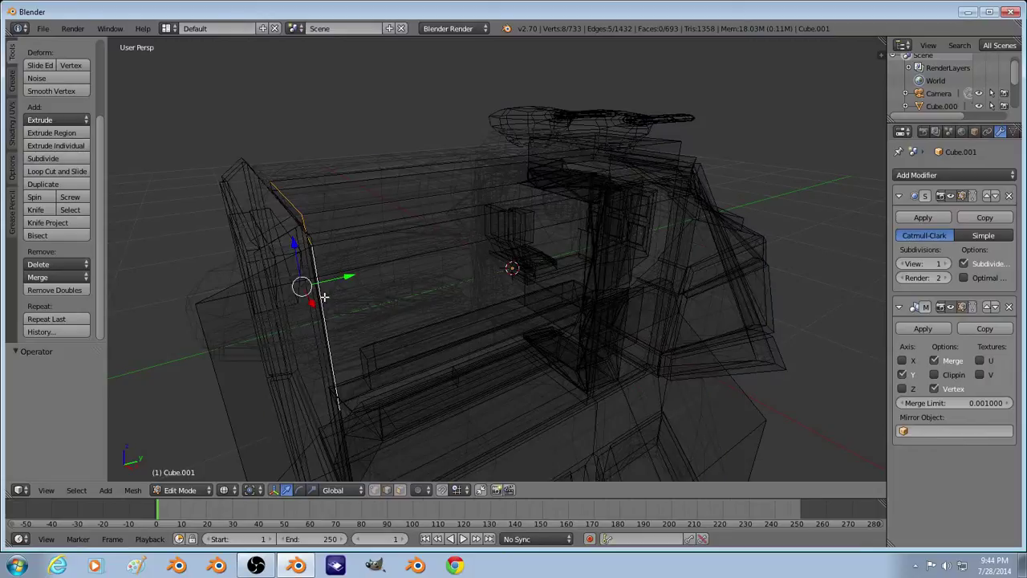
pyautogui.moveTo(330, 314); pyautogui.dragTo(326, 282, button='middle')
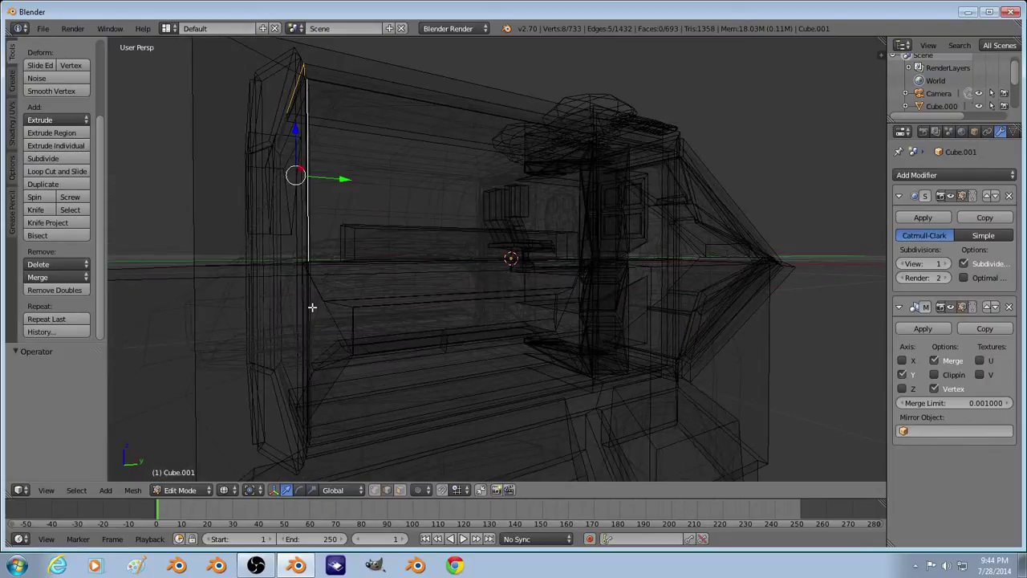
pyautogui.moveTo(312, 323); pyautogui.dragTo(421, 409, button='middle')
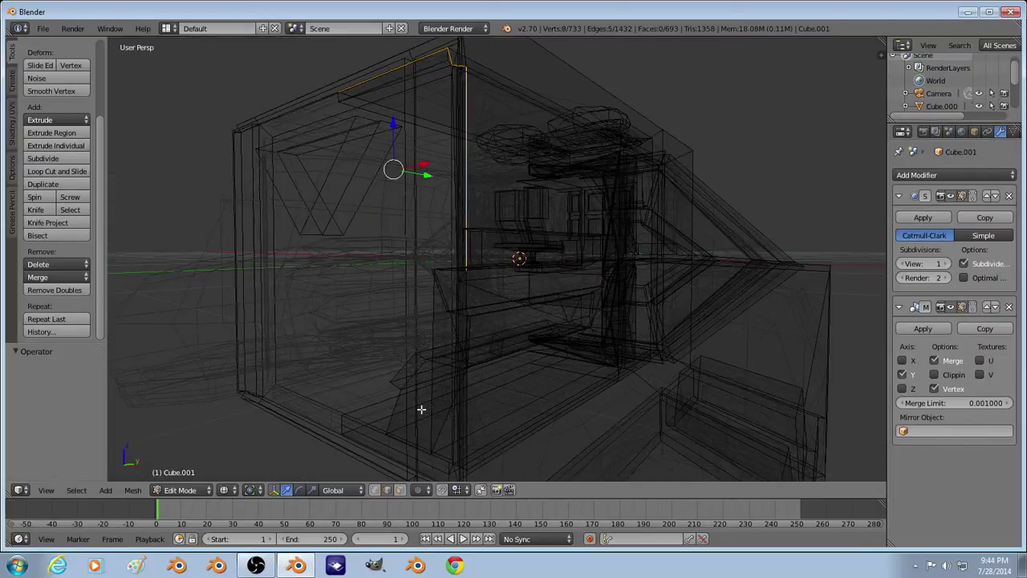
pyautogui.keyDown('shift'); pyautogui.rightClick(465, 413); pyautogui.keyUp('shift')
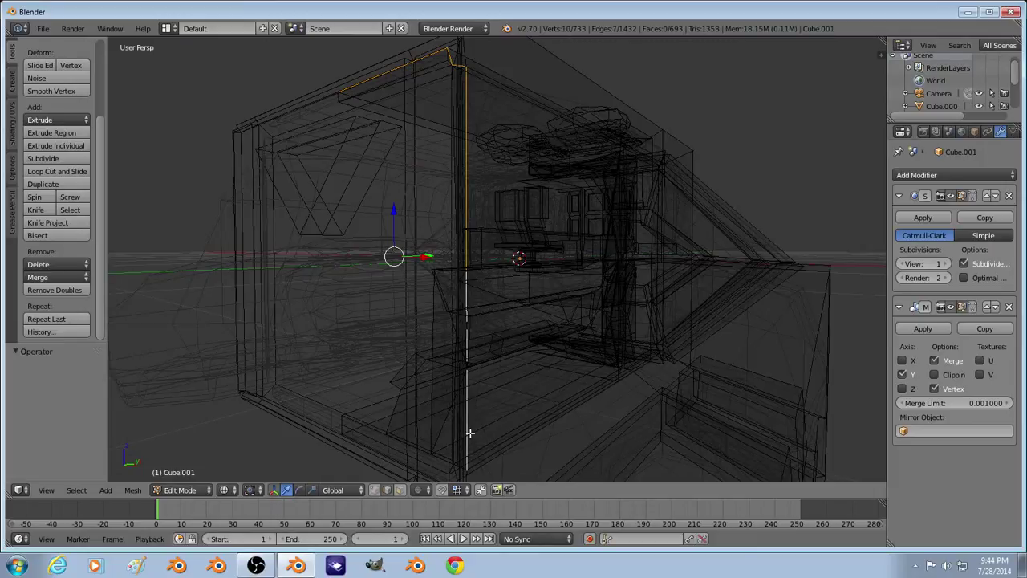
pyautogui.moveTo(470, 434)
pyautogui.mouseDown(button='middle')
pyautogui.moveTo(481, 396)
pyautogui.moveTo(489, 404)
pyautogui.mouseUp(button='middle')
pyautogui.scroll(2, 472, 415)
pyautogui.press('z')
pyautogui.scroll(-3, 523, 393)
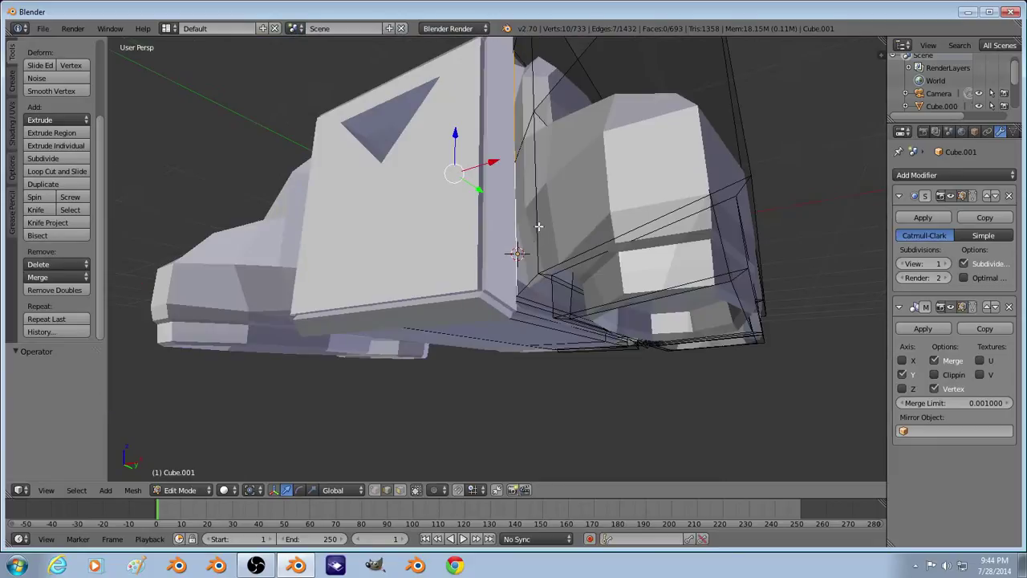
pyautogui.moveTo(539, 227); pyautogui.dragTo(509, 306, button='middle')
pyautogui.press('Tab')
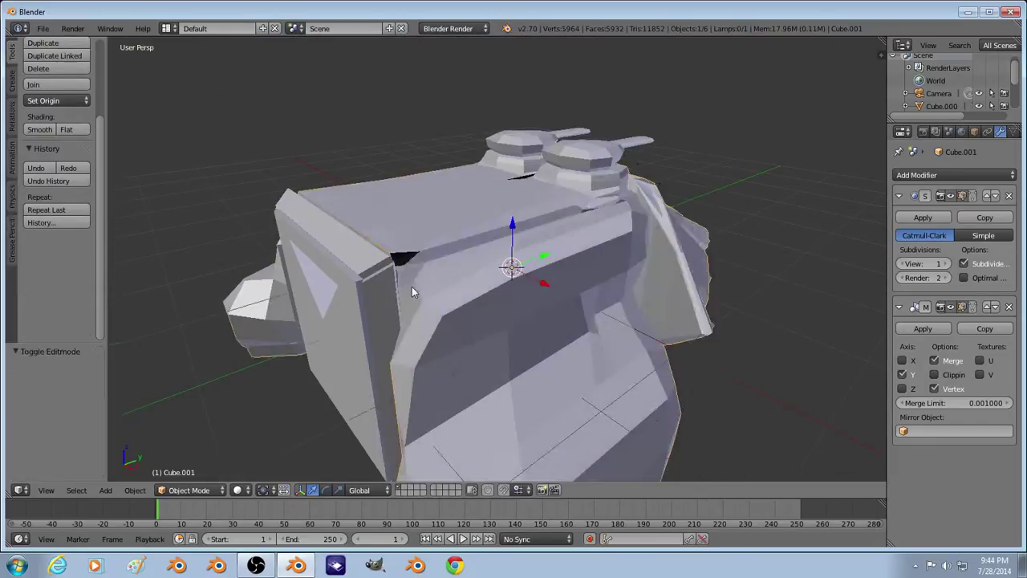
# Step: Open the rear door's mesh for editing with face selection active
pyautogui.moveTo(412, 286); pyautogui.dragTo(502, 273, button='middle')
pyautogui.press('a')
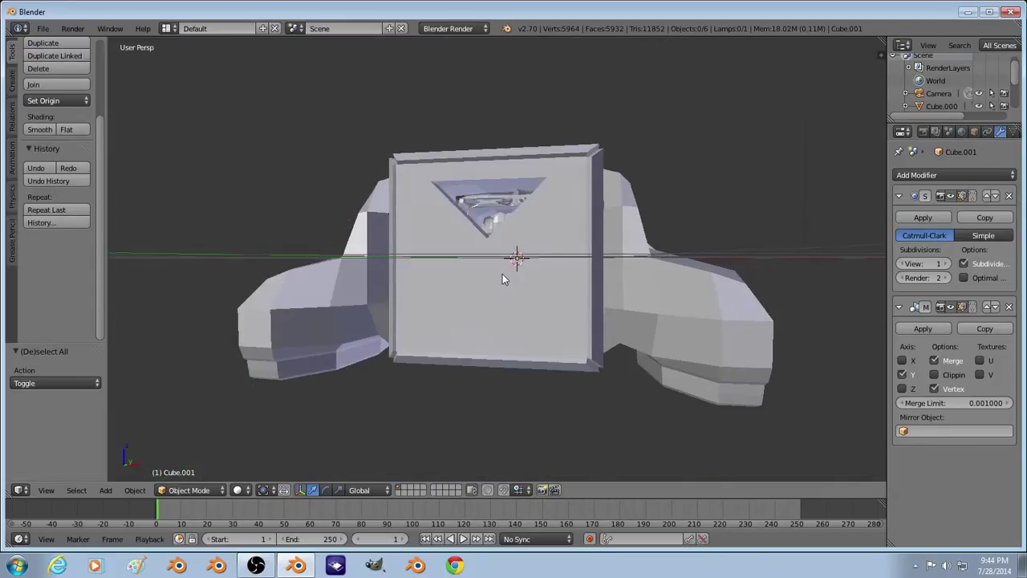
pyautogui.rightClick(502, 274)
pyautogui.press('Tab')
pyautogui.click(400, 490)
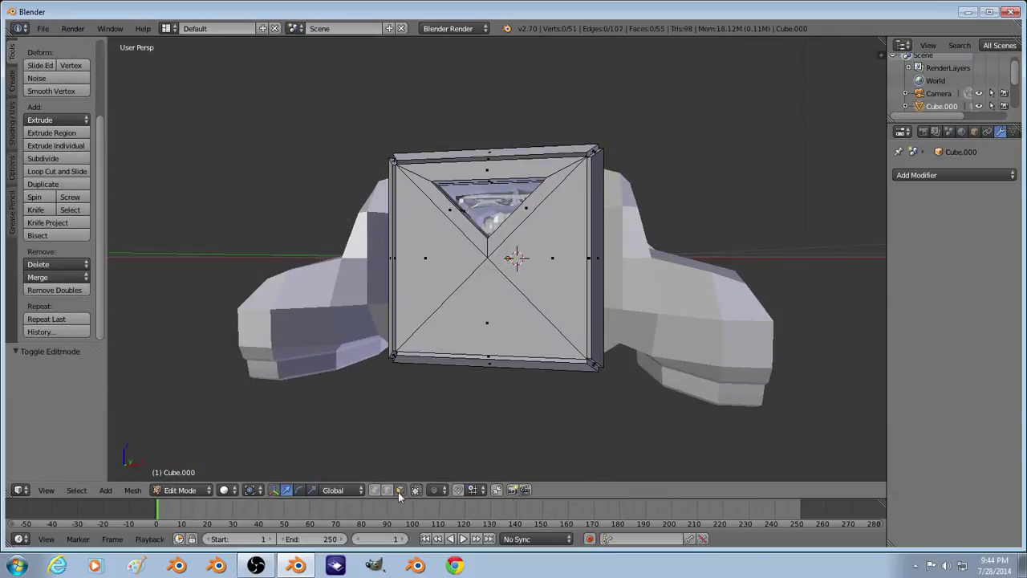
pyautogui.rightClick(497, 296)
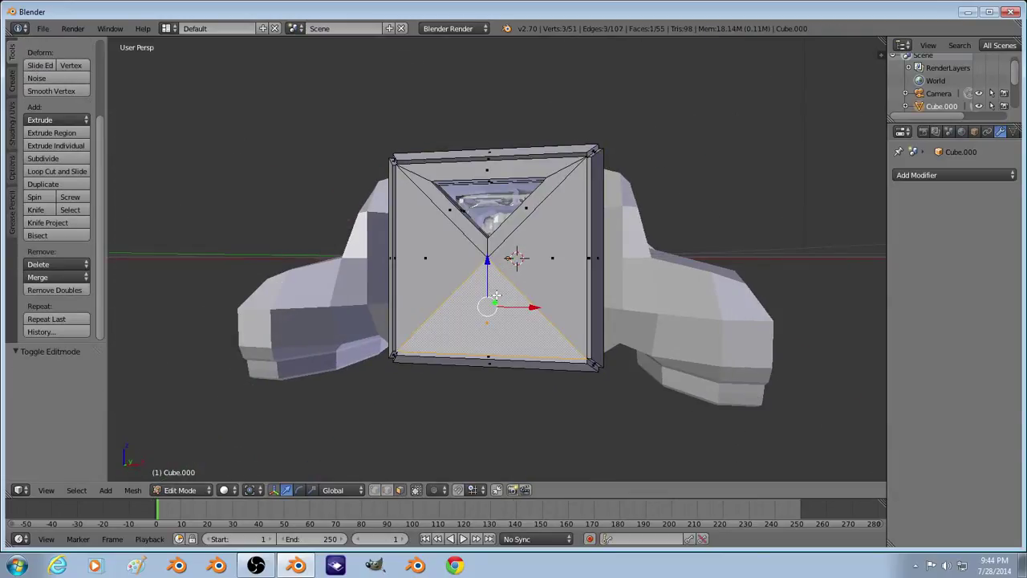
pyautogui.click(374, 490)
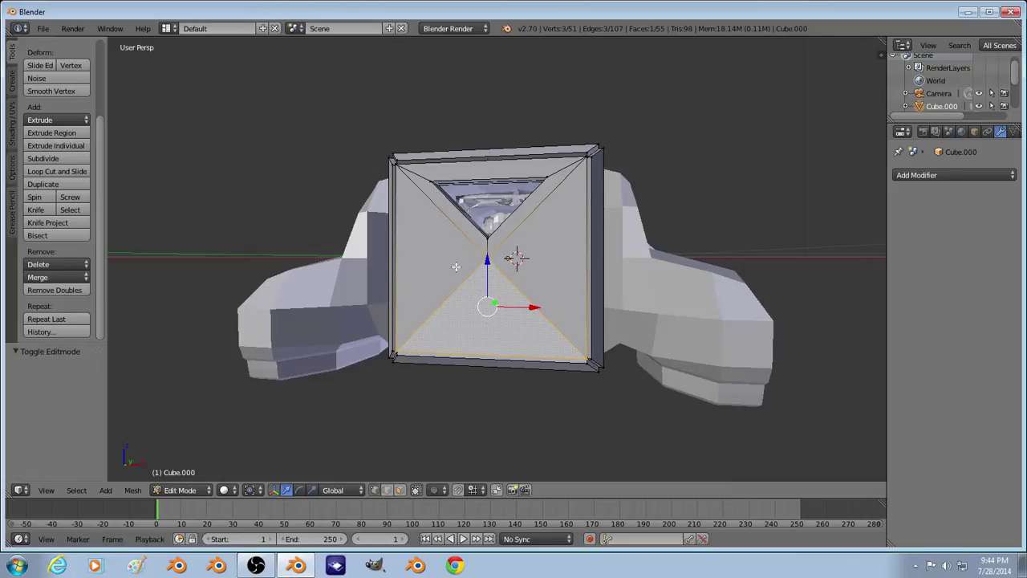
pyautogui.press('a')
pyautogui.click(400, 489)
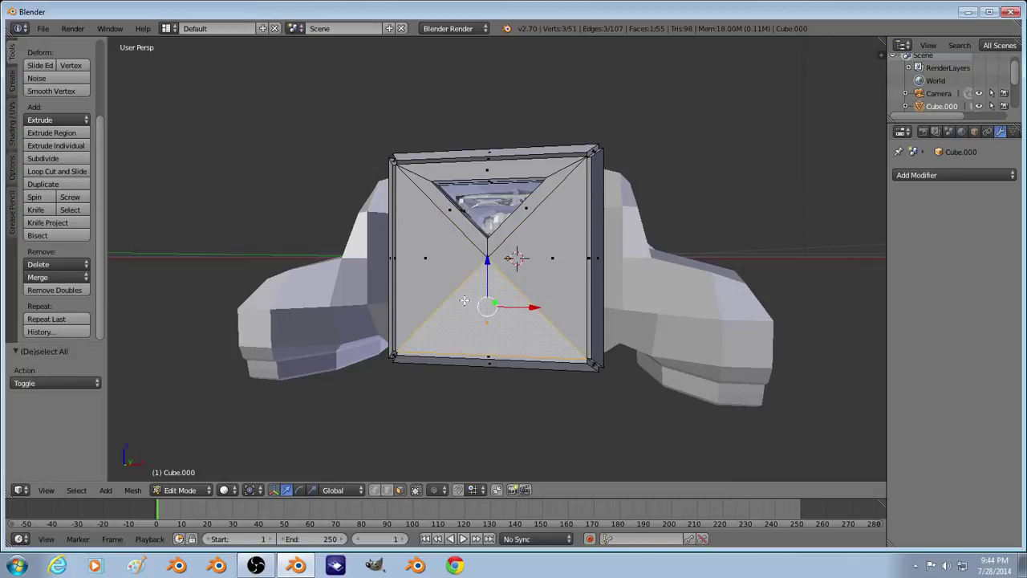
# Step: Select the door's six outer panel faces around the window, extrude them outward about 0.34 and scale them to about 0.81
pyautogui.rightClick(554, 271)
pyautogui.keyDown('shift'); pyautogui.rightClick(540, 198); pyautogui.keyUp('shift')
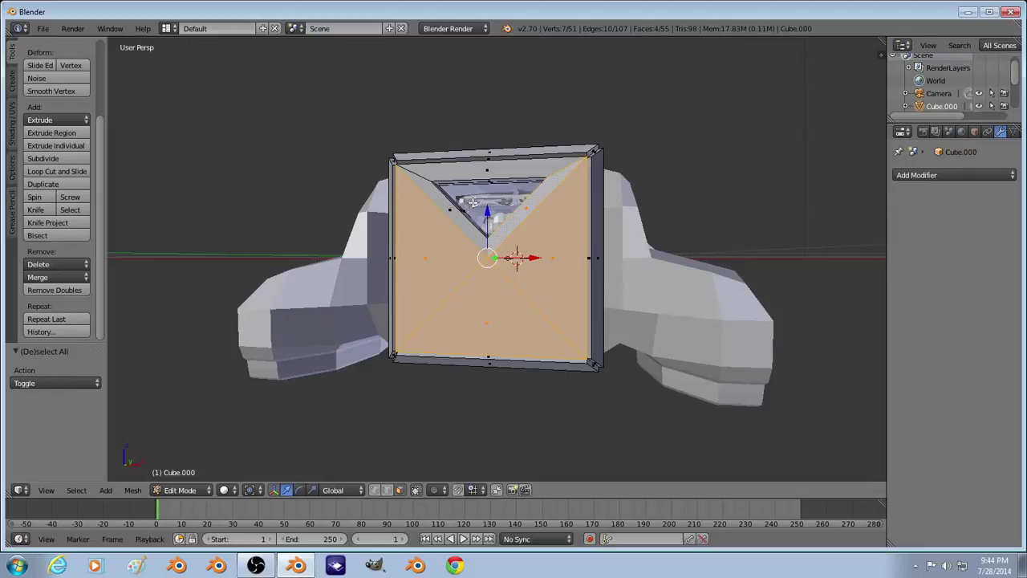
pyautogui.keyDown('shift'); pyautogui.rightClick(439, 172); pyautogui.keyUp('shift')
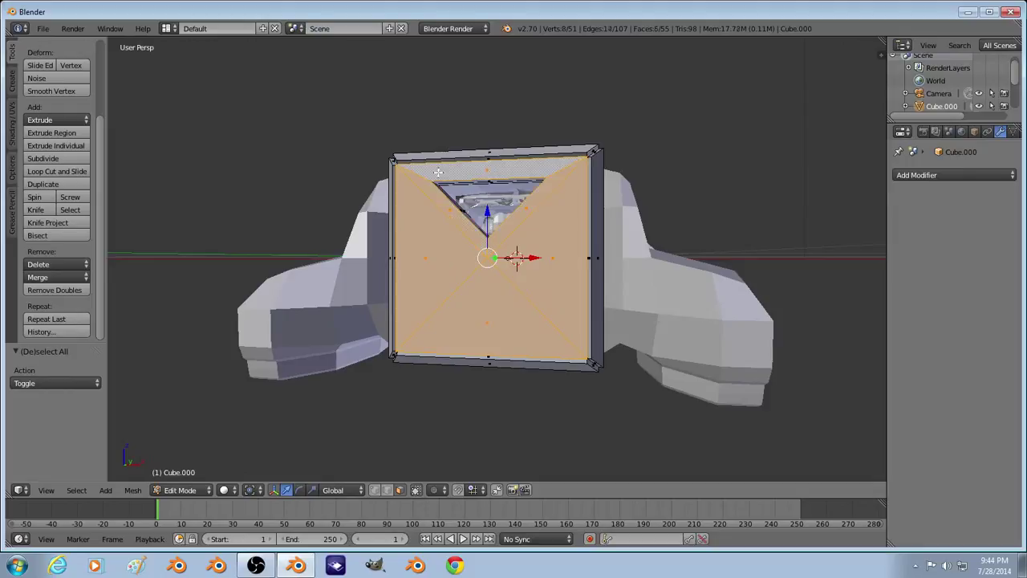
pyautogui.press('e')
pyautogui.click(530, 197)
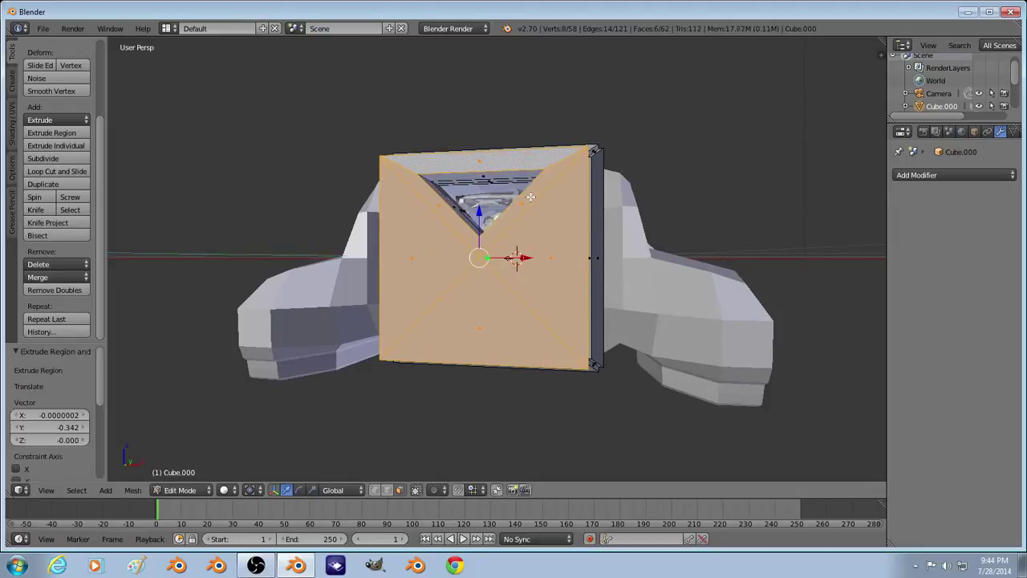
pyautogui.press('s')
pyautogui.click(545, 276)
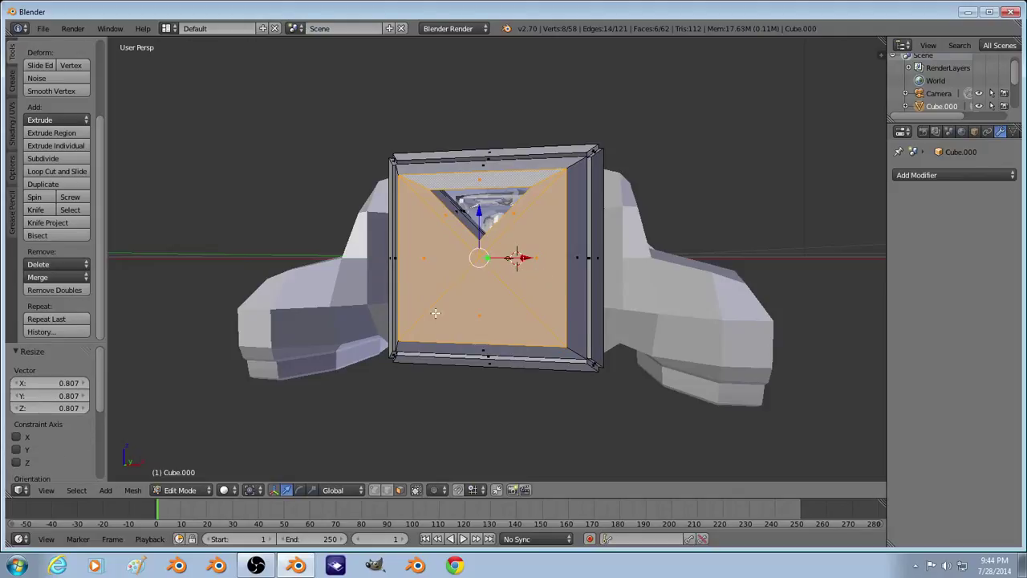
pyautogui.moveTo(436, 313); pyautogui.dragTo(474, 333, button='middle')
pyautogui.press('Tab')
pyautogui.press('Tab')
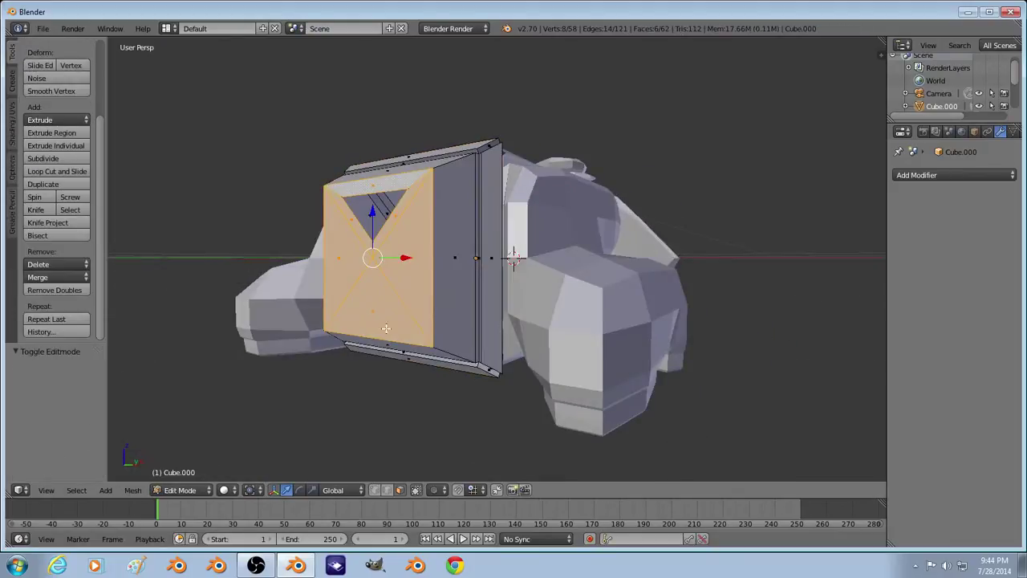
# Step: Select the panel's lower triangular face with the adjoining faces along the door's underside and extrude them slightly
pyautogui.press('a')
pyautogui.rightClick(382, 314)
pyautogui.keyDown('shift'); pyautogui.rightClick(395, 347); pyautogui.keyUp('shift')
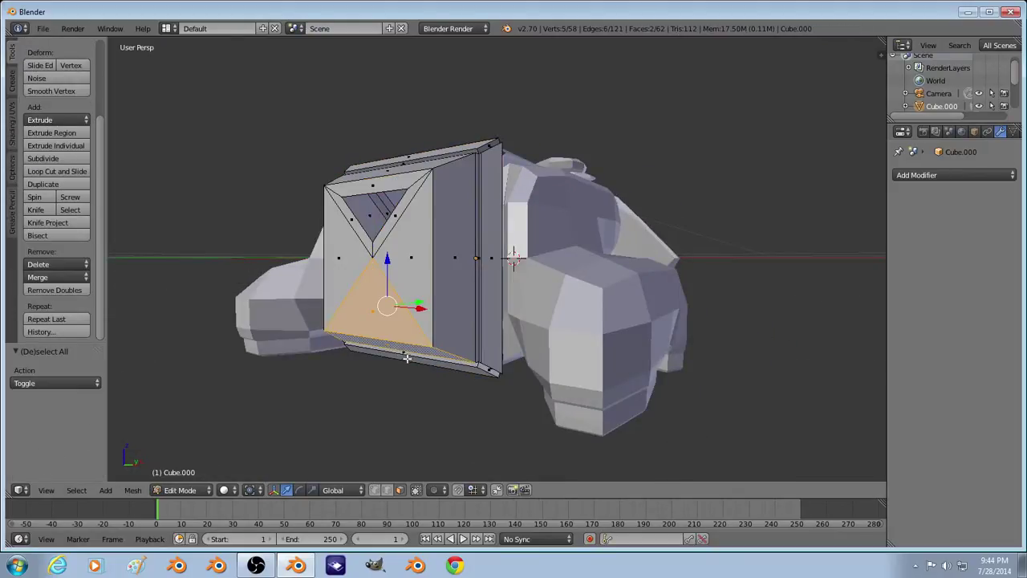
pyautogui.press('z')
pyautogui.keyDown('shift'); pyautogui.rightClick(413, 354); pyautogui.keyUp('shift')
pyautogui.press('z')
pyautogui.press('e')
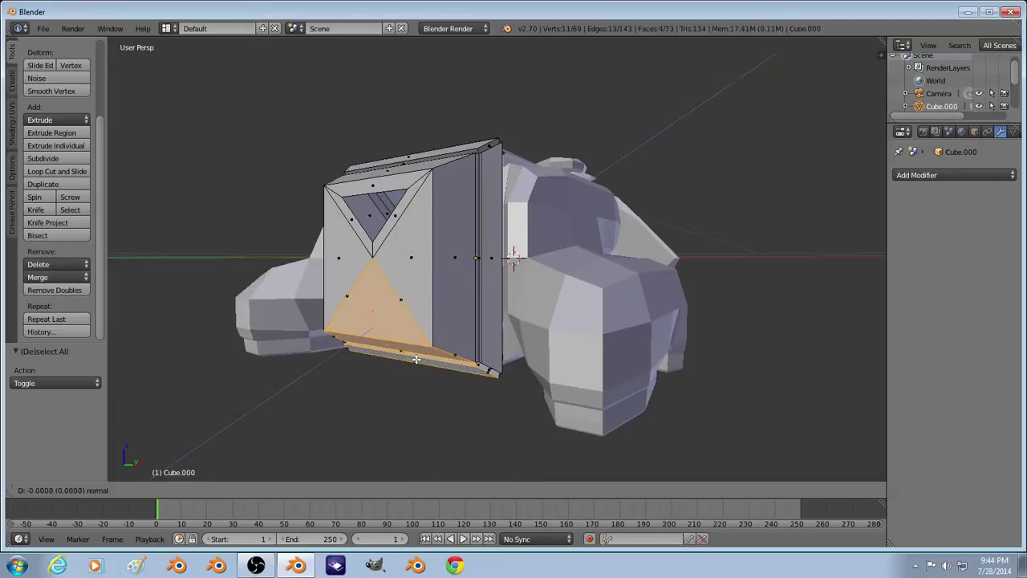
pyautogui.click(415, 361)
# Step: Select the door's side triangular face and the adjoining side strips out to the frame, and extrude them by 0.1
pyautogui.press('a')
pyautogui.rightClick(426, 259)
pyautogui.keyDown('shift'); pyautogui.rightClick(453, 262); pyautogui.keyUp('shift')
pyautogui.keyDown('shift'); pyautogui.rightClick(475, 259); pyautogui.keyUp('shift')
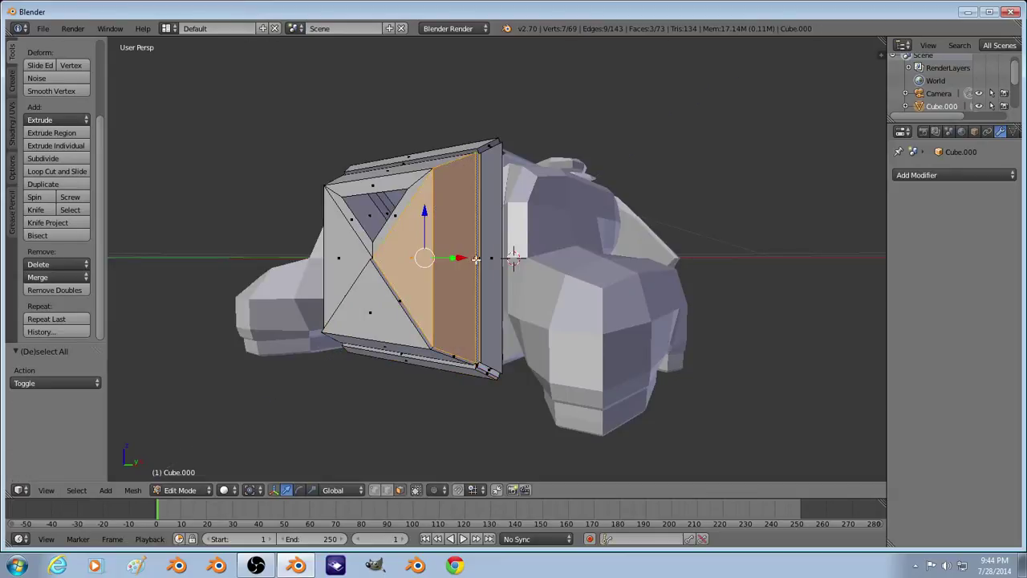
pyautogui.press('z')
pyautogui.rightClick(480, 256)
pyautogui.hotkey('ctrl', 'z')
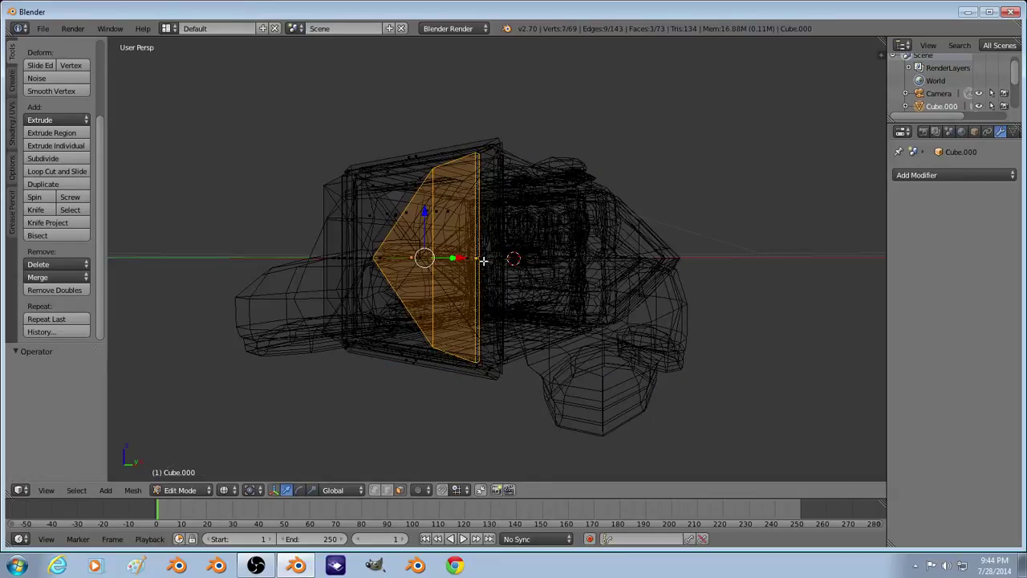
pyautogui.press('z')
pyautogui.keyDown('shift'); pyautogui.rightClick(483, 259); pyautogui.keyUp('shift')
pyautogui.press('z')
pyautogui.keyDown('shift'); pyautogui.rightClick(479, 258); pyautogui.keyUp('shift')
pyautogui.press('z')
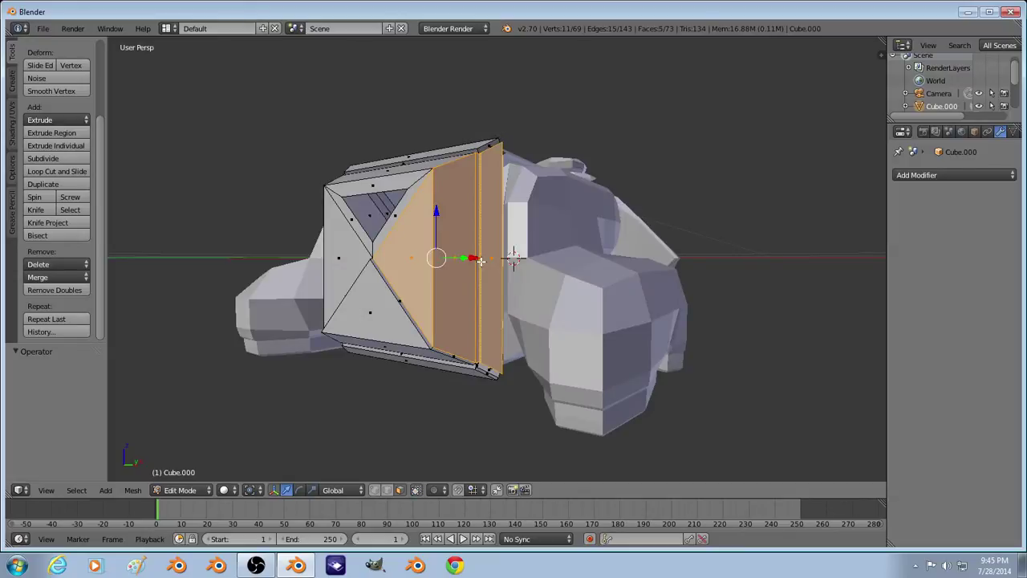
pyautogui.press('e')
pyautogui.write('.')
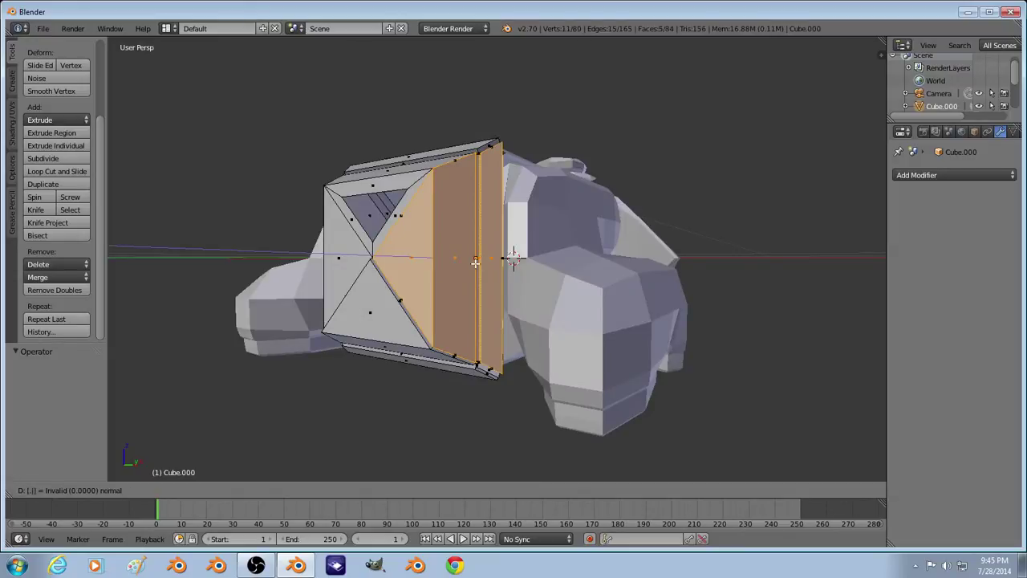
pyautogui.write('1')
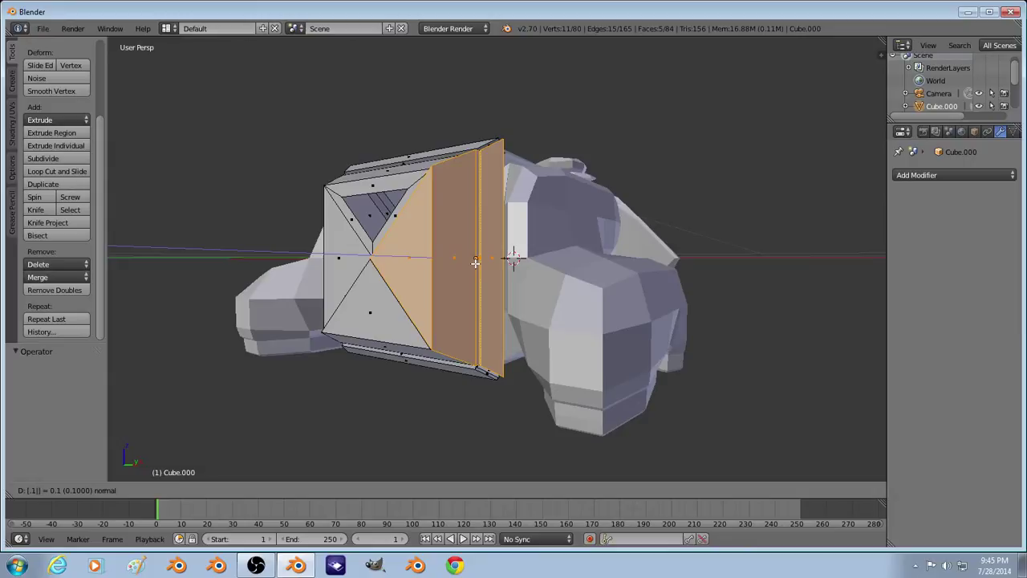
pyautogui.press('Return')
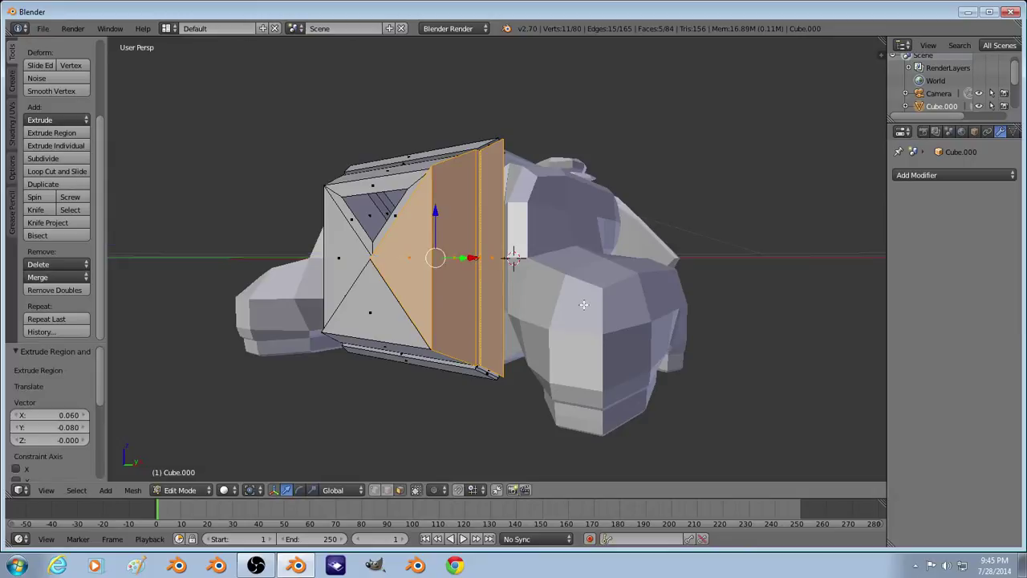
# Step: Scale the extruded side faces along the Z axis and leave mesh editing
pyautogui.write('sz0')
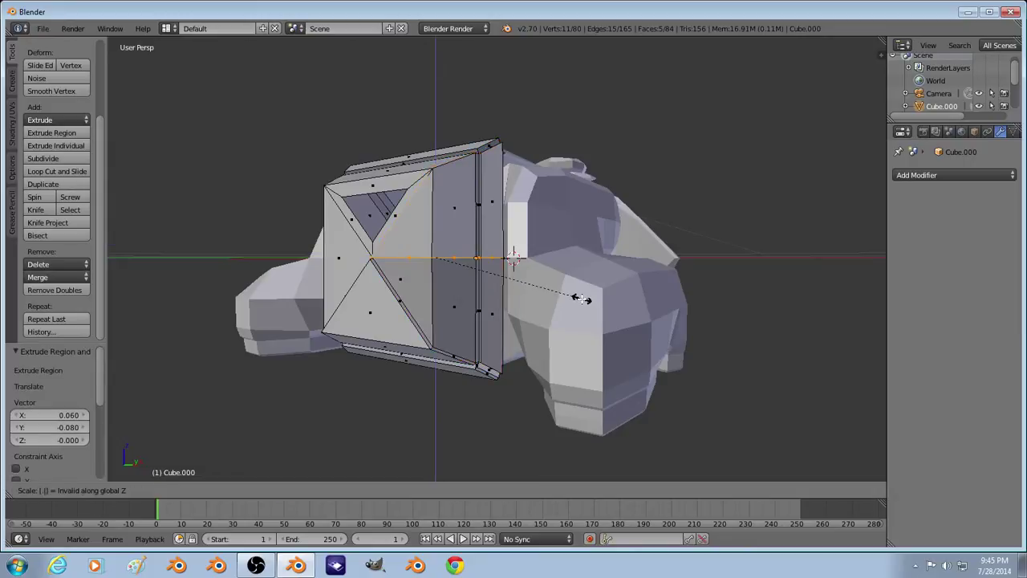
pyautogui.press('Return')
pyautogui.press('Tab')
# Step: Select the door's opposite side triangular face with the adjoining side strips out to the frame and extrude them by about 0.1
pyautogui.moveTo(426, 323); pyautogui.dragTo(523, 360, button='middle')
pyautogui.press('Tab')
pyautogui.rightClick(556, 335)
pyautogui.keyDown('shift'); pyautogui.rightClick(516, 347); pyautogui.keyUp('shift')
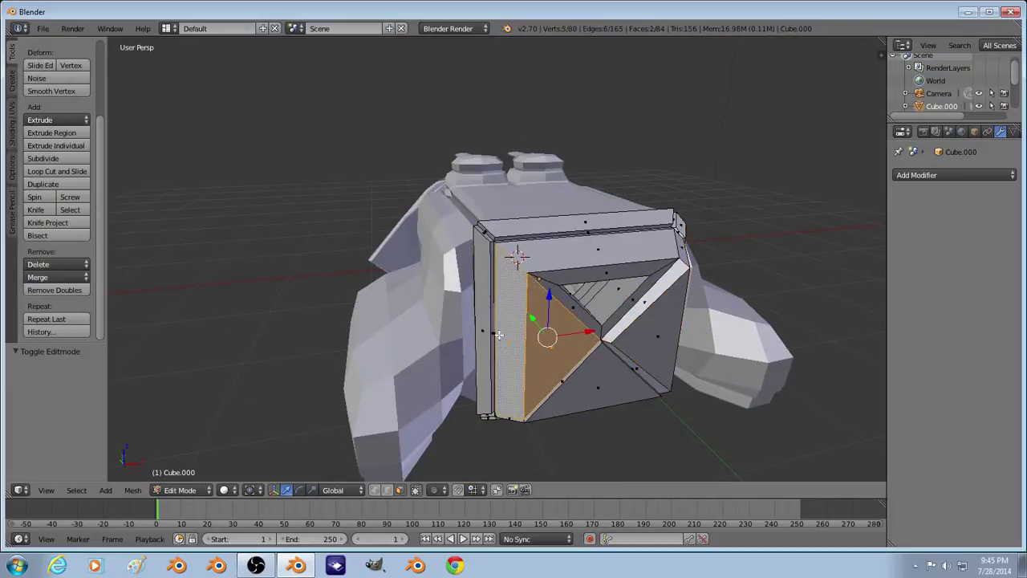
pyautogui.keyDown('shift'); pyautogui.rightClick(498, 334); pyautogui.keyUp('shift')
pyautogui.press('z')
pyautogui.press('z')
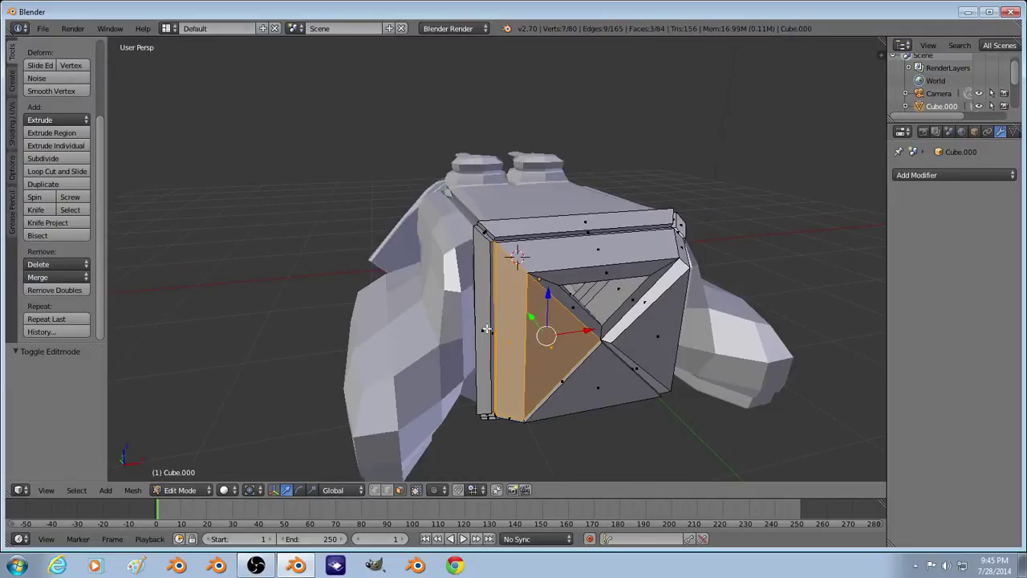
pyautogui.keyDown('shift'); pyautogui.rightClick(490, 330); pyautogui.keyUp('shift')
pyautogui.moveTo(579, 330); pyautogui.dragTo(626, 293, button='middle')
pyautogui.keyDown('shift'); pyautogui.rightClick(452, 320); pyautogui.keyUp('shift')
pyautogui.press('e')
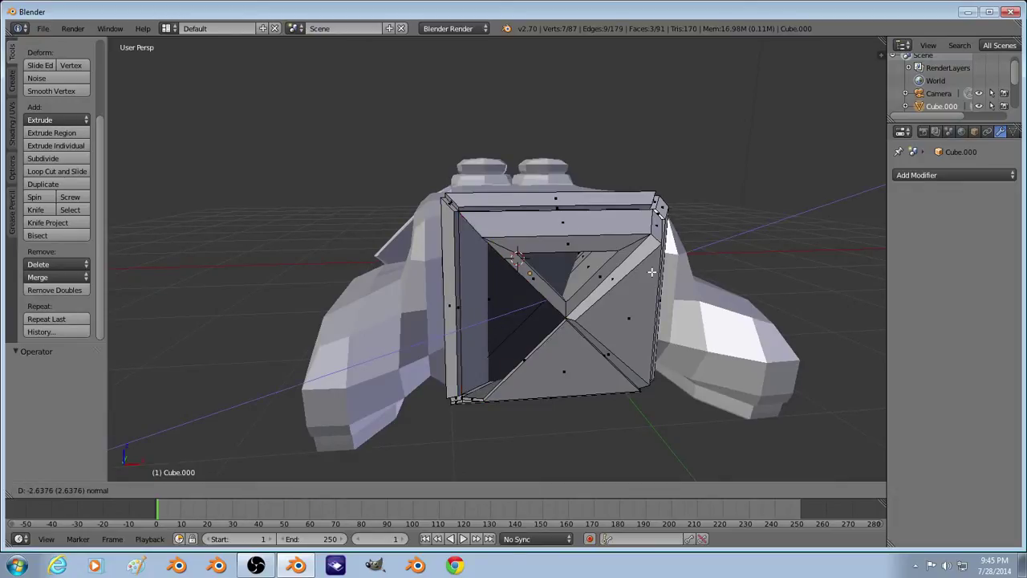
pyautogui.click(652, 273)
# Step: Scale the extruded side faces to 0.9 along the Z axis and leave mesh editing
pyautogui.write('sz')
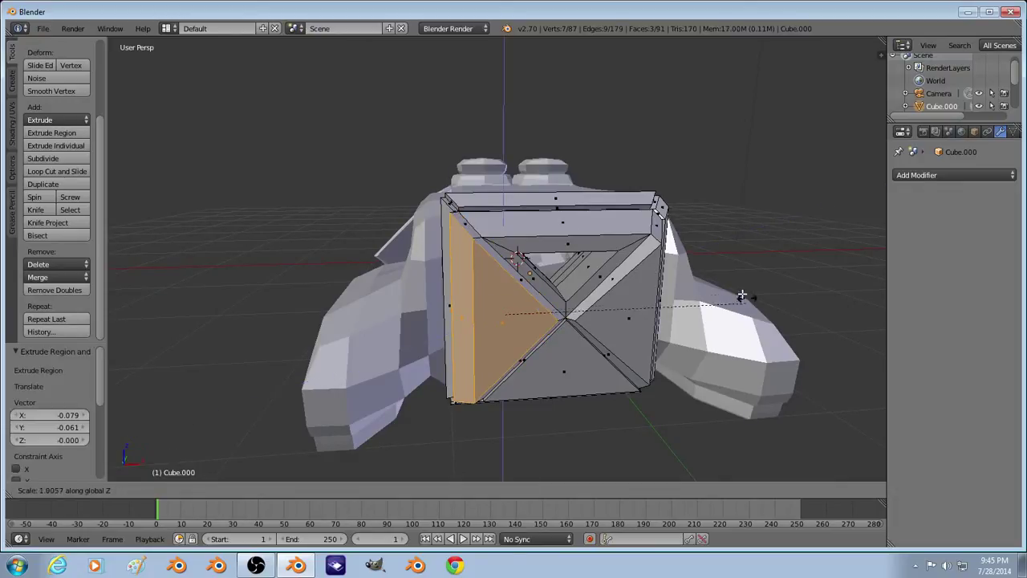
pyautogui.write('.9')
pyautogui.press('Return')
pyautogui.press('Tab')
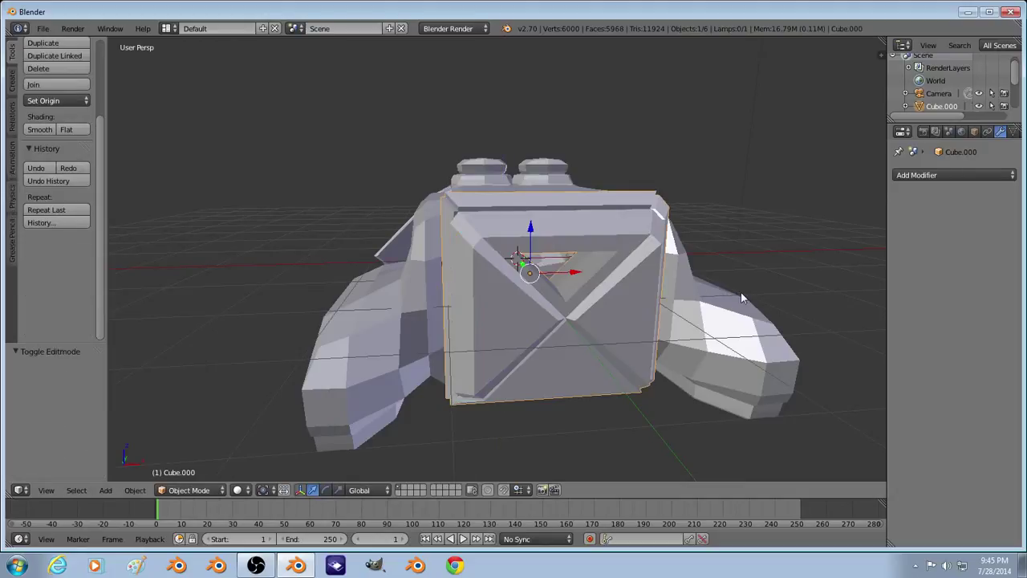
# Step: Select the vehicle's hull and open its mesh for editing
pyautogui.moveTo(667, 339); pyautogui.dragTo(515, 323, button='middle')
pyautogui.press('Tab')
pyautogui.press('Tab')
pyautogui.rightClick(569, 324)
pyautogui.press('Tab')
pyautogui.press('Tab')
pyautogui.press('Tab')
# Step: Select the outer faces along the hull's lower side skirt together with the adjoining strips on its underside
pyautogui.rightClick(523, 356)
pyautogui.keyDown('shift'); pyautogui.rightClick(550, 332); pyautogui.keyUp('shift')
pyautogui.press('z')
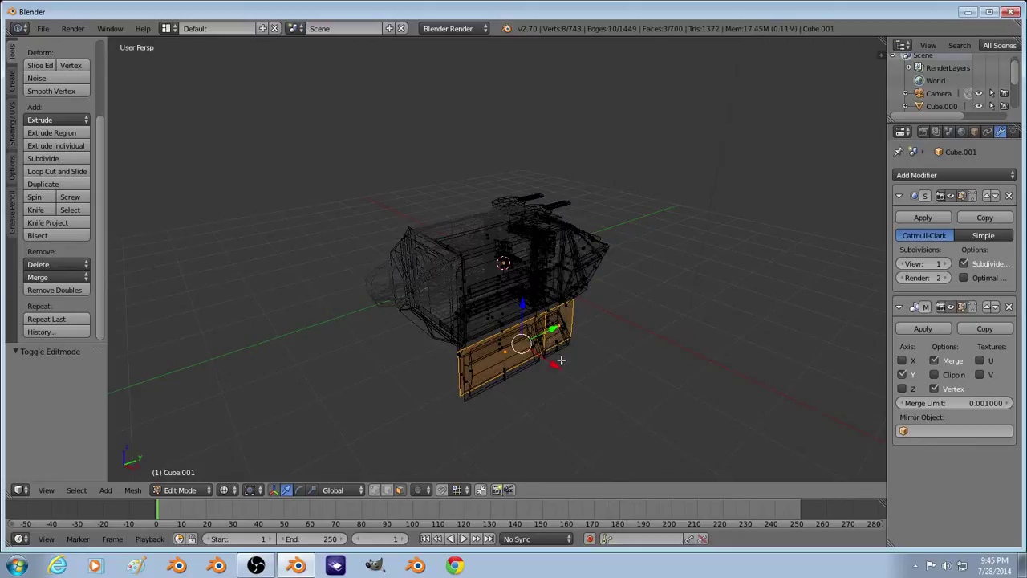
pyautogui.press('z')
pyautogui.moveTo(568, 380); pyautogui.dragTo(534, 364, button='middle')
pyautogui.keyDown('shift'); pyautogui.rightClick(438, 353); pyautogui.keyUp('shift')
pyautogui.press('z')
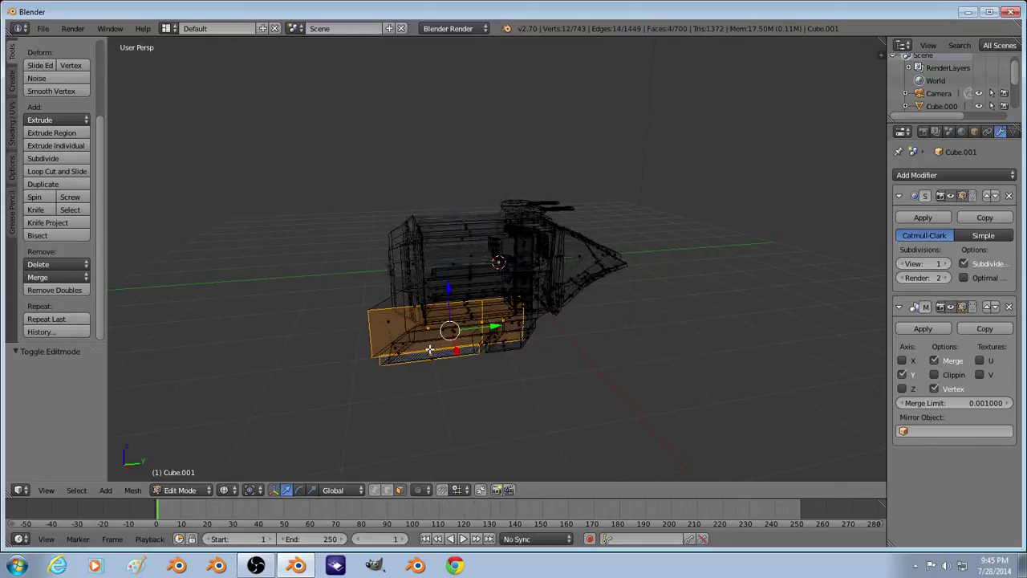
pyautogui.press('z')
pyautogui.keyDown('shift'); pyautogui.rightClick(502, 346); pyautogui.keyUp('shift')
pyautogui.press('z')
pyautogui.press('z')
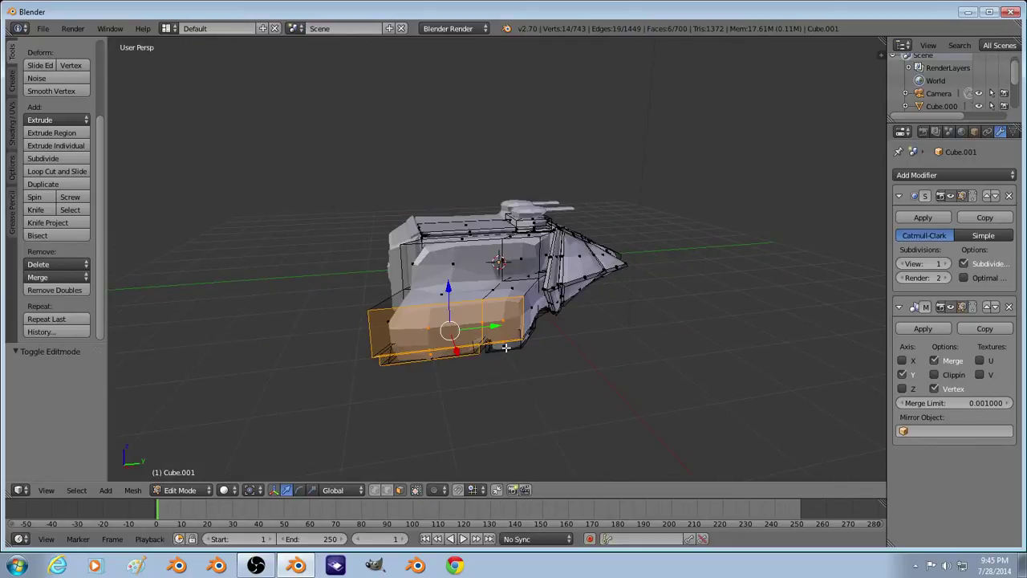
# Step: Extrude the side skirt faces about 0.2 outward and 0.1 downward, and shrink them along the Z axis
pyautogui.press('e')
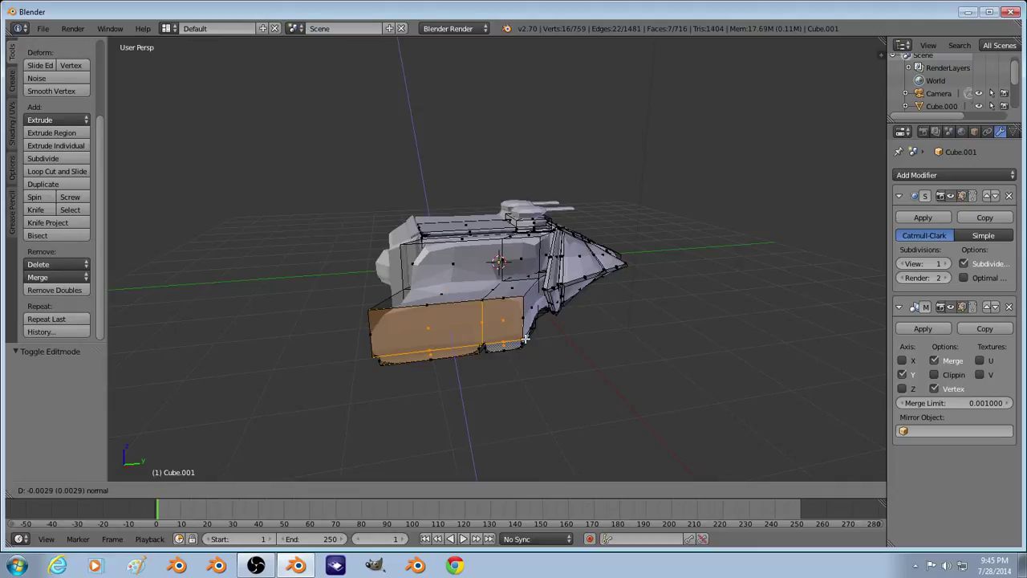
pyautogui.click(529, 348)
pyautogui.press('s')
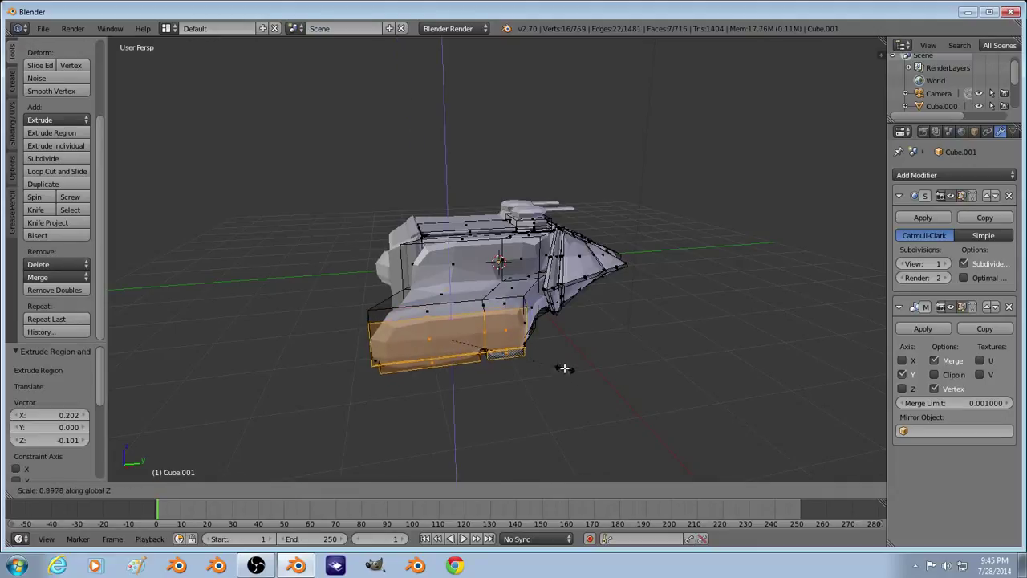
pyautogui.press('z')
pyautogui.click(515, 344)
# Step: Select the front and rear faces of the skirt's lower outer strip and extrude them outward by about 0.2
pyautogui.press('a')
pyautogui.rightClick(501, 331)
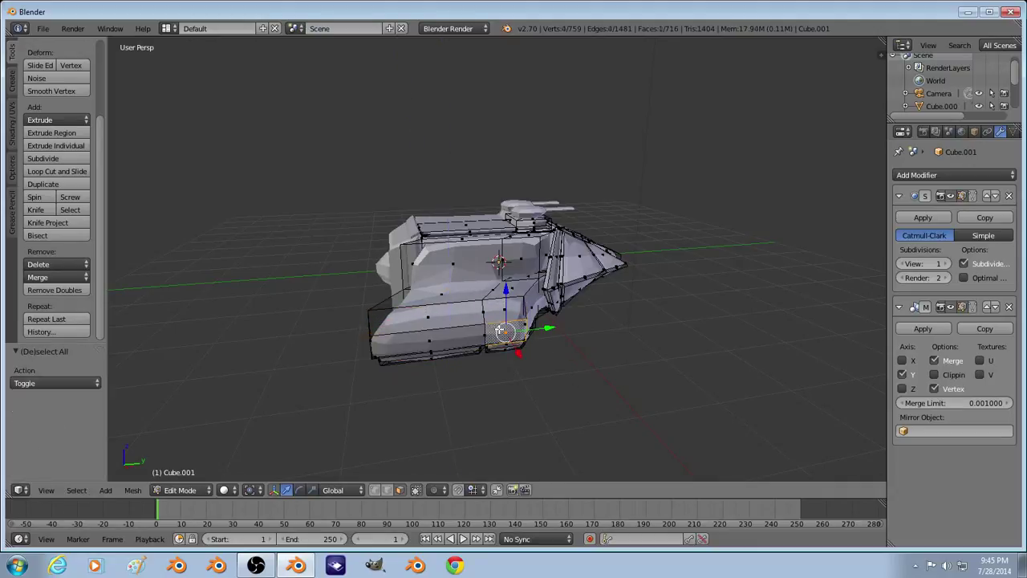
pyautogui.press('z')
pyautogui.keyDown('shift'); pyautogui.rightClick(473, 339); pyautogui.keyUp('shift')
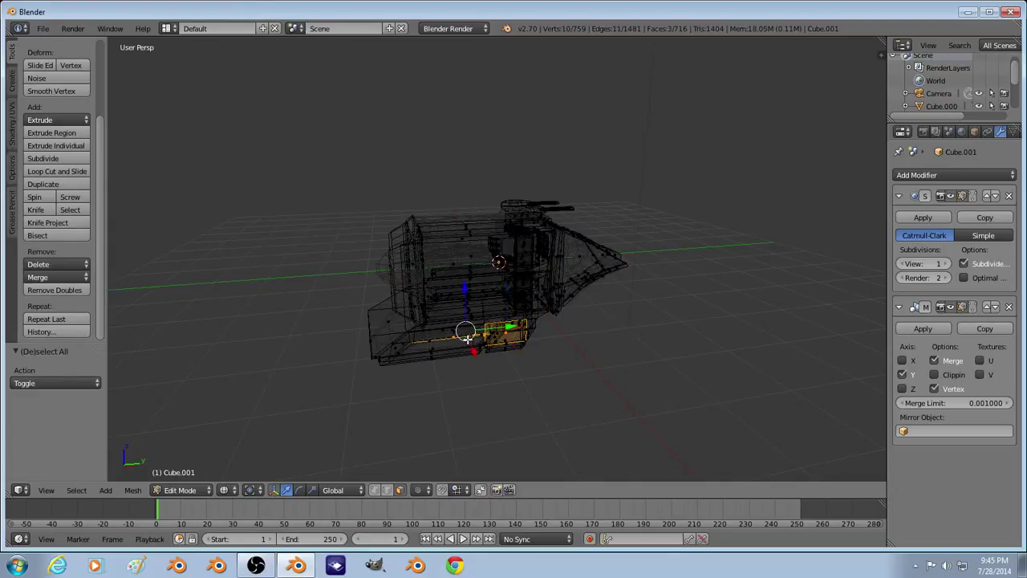
pyautogui.press('z')
pyautogui.keyDown('shift'); pyautogui.rightClick(449, 343); pyautogui.keyUp('shift')
pyautogui.press('e')
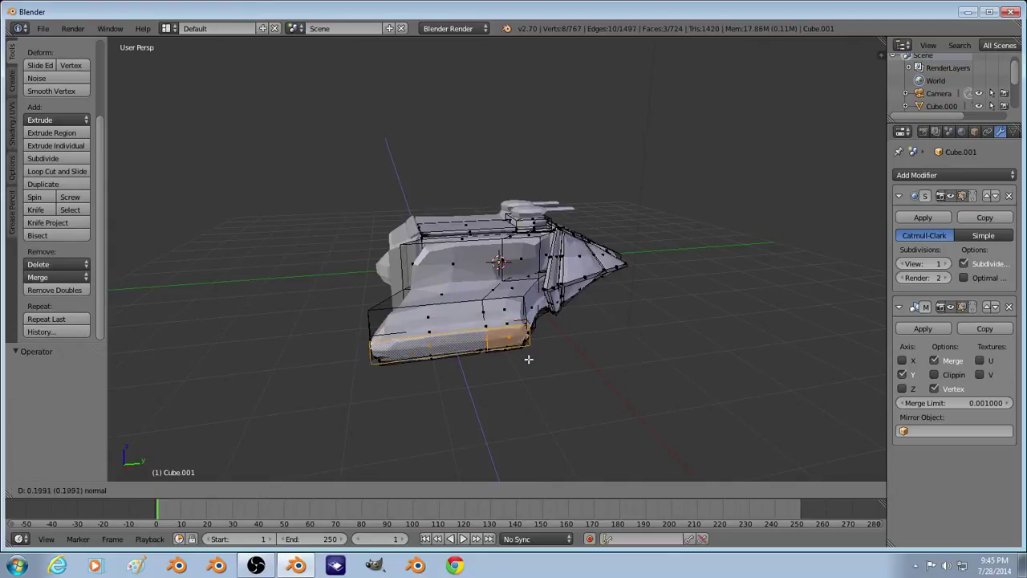
pyautogui.click(532, 363)
# Step: Extrude the skirt's rear end face, scale it to 0.773, recess it 0.179 along Y and leave mesh editing
pyautogui.moveTo(403, 390); pyautogui.dragTo(477, 389, button='middle')
pyautogui.press('a')
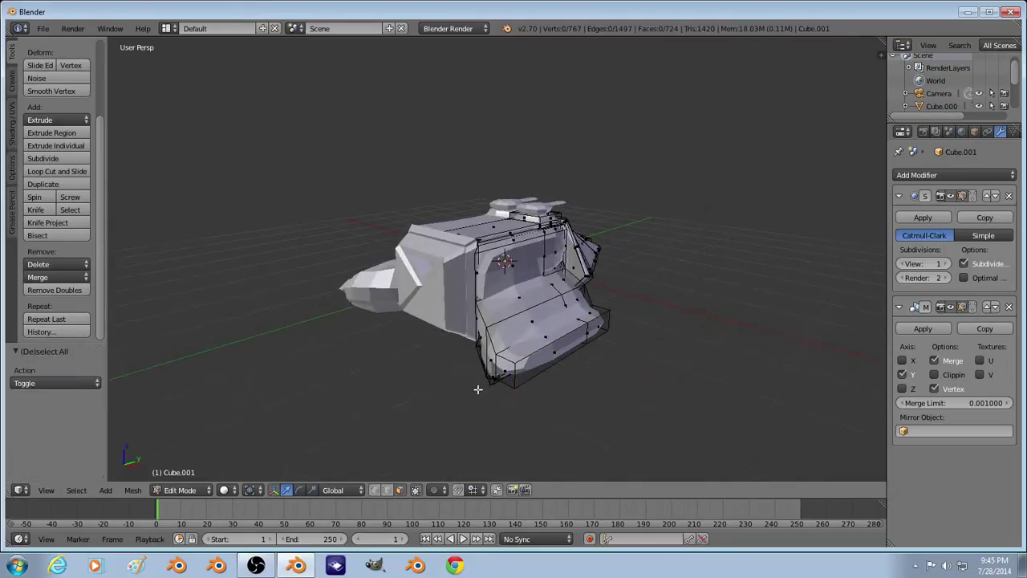
pyautogui.press('e')
pyautogui.click(505, 372)
pyautogui.press('s')
pyautogui.click(548, 405)
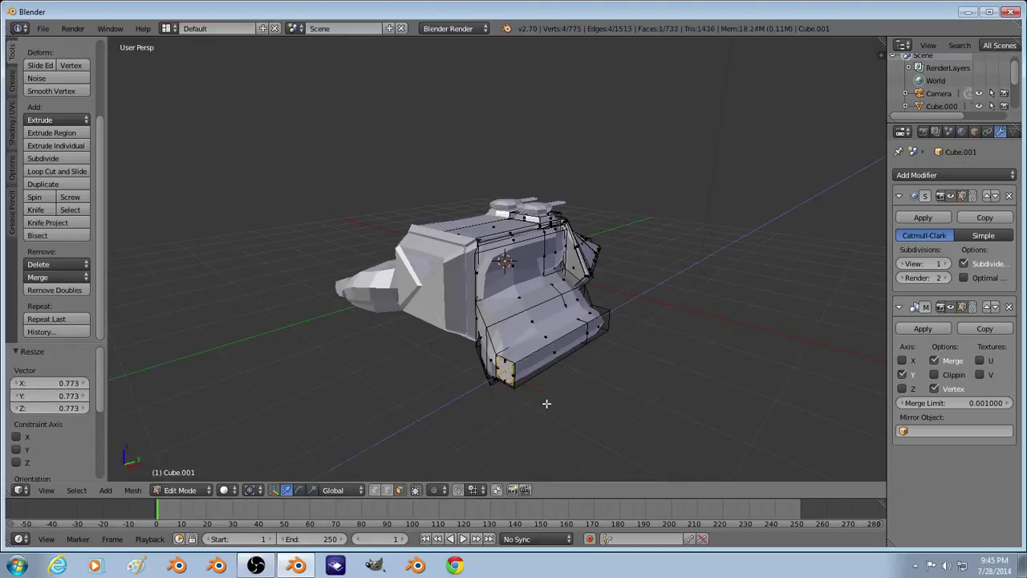
pyautogui.press('e')
pyautogui.click(555, 400)
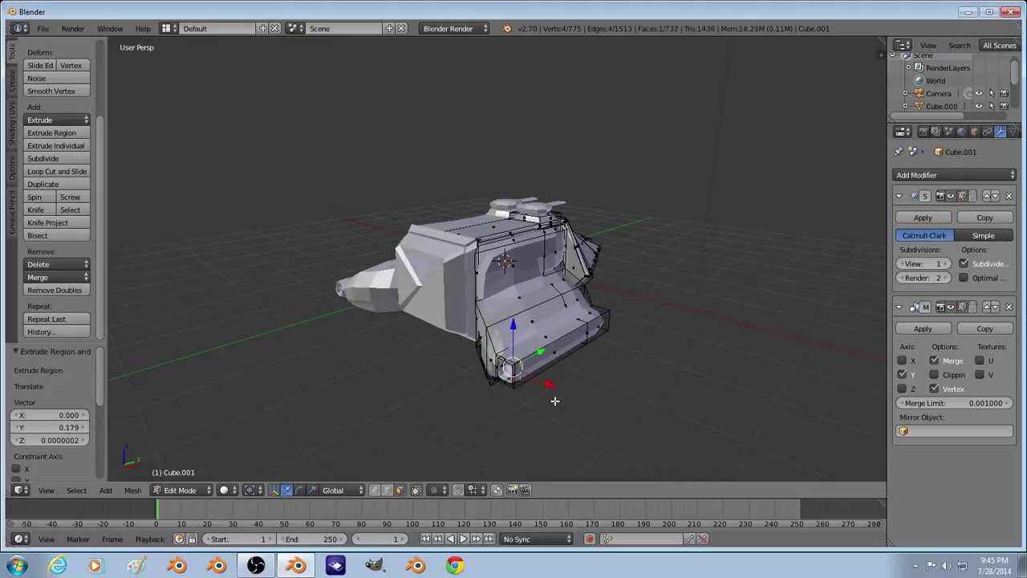
pyautogui.press('Tab')
# Step: Shade the hull smooth, deselect it and switch the viewport to textured shading
pyautogui.moveTo(554, 405); pyautogui.dragTo(353, 314, button='middle')
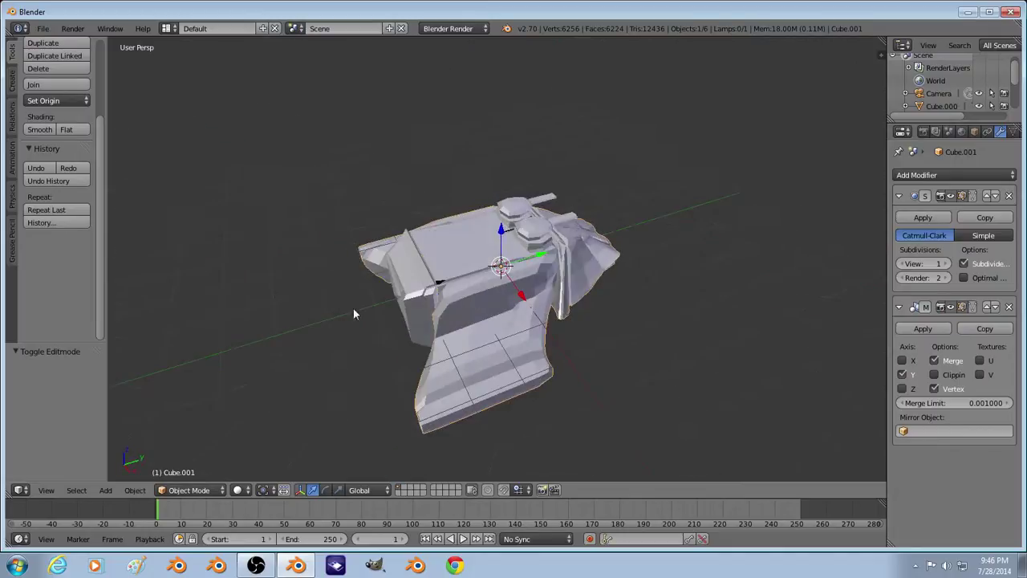
pyautogui.click(40, 130)
pyautogui.press('a')
pyautogui.moveTo(598, 356)
pyautogui.mouseDown(button='middle')
pyautogui.moveTo(620, 309)
pyautogui.moveTo(520, 356)
pyautogui.moveTo(502, 300)
pyautogui.moveTo(449, 324)
pyautogui.moveTo(546, 243)
pyautogui.moveTo(485, 252)
pyautogui.moveTo(363, 232)
pyautogui.moveTo(516, 326)
pyautogui.moveTo(621, 369)
pyautogui.moveTo(380, 339)
pyautogui.moveTo(665, 268)
pyautogui.moveTo(528, 267)
pyautogui.mouseUp(button='middle')
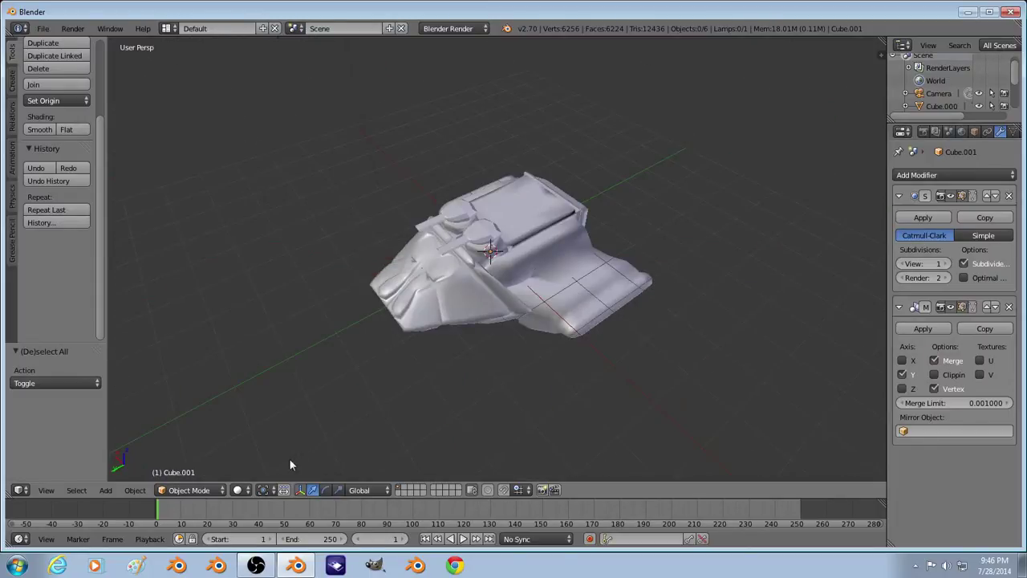
pyautogui.click(239, 490)
pyautogui.click(264, 430)
pyautogui.moveTo(357, 359); pyautogui.dragTo(390, 300, button='middle')
# Step: Select the hull's rear side section from the upper side wall down to the skirt and return to solid shading
pyautogui.press('Tab')
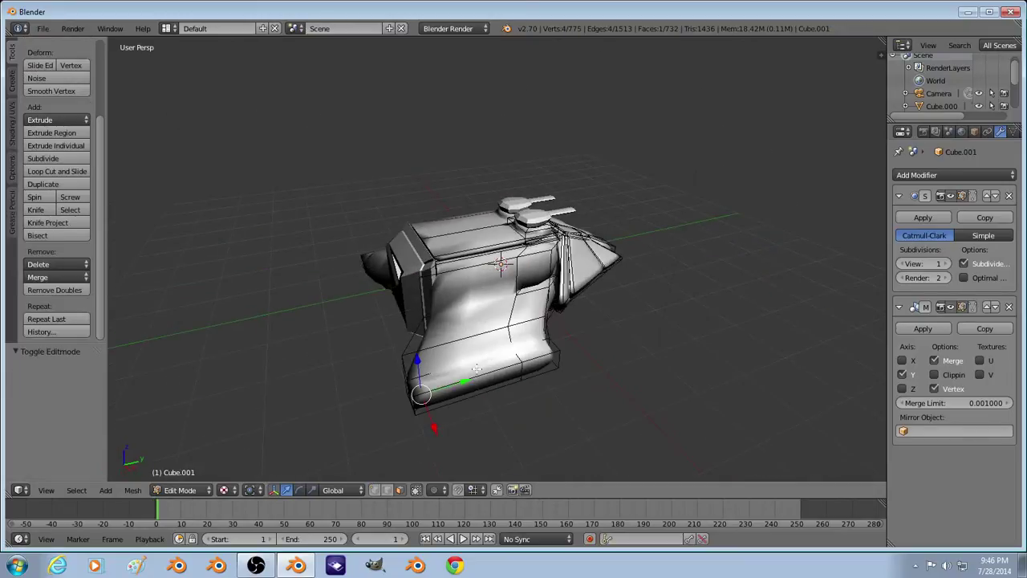
pyautogui.press('a')
pyautogui.press('l')
pyautogui.moveTo(421, 343); pyautogui.dragTo(665, 338, button='middle')
pyautogui.moveTo(511, 318); pyautogui.dragTo(345, 330, button='middle')
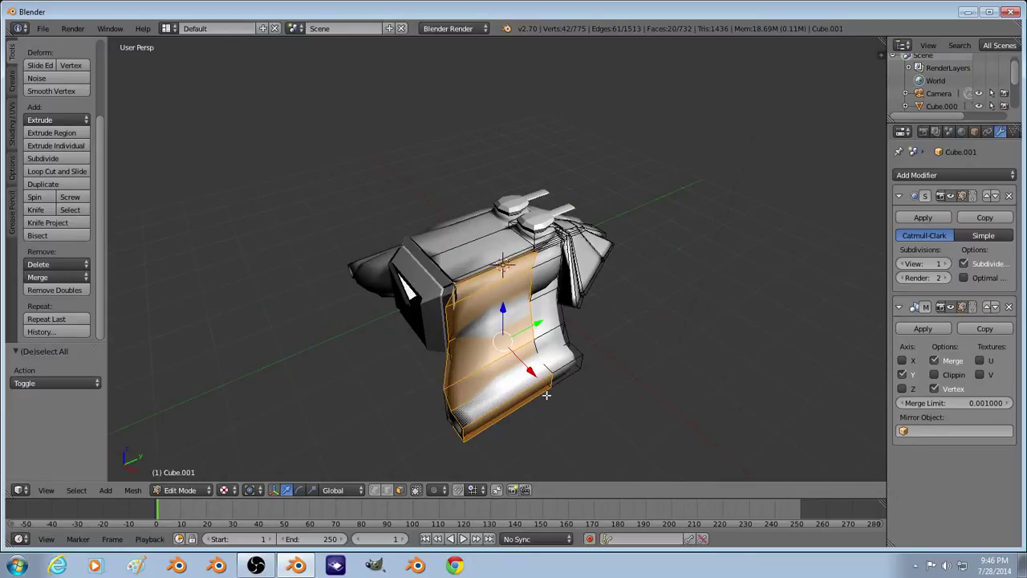
pyautogui.moveTo(546, 394); pyautogui.dragTo(485, 233, button='middle')
pyautogui.press('z')
pyautogui.press('z')
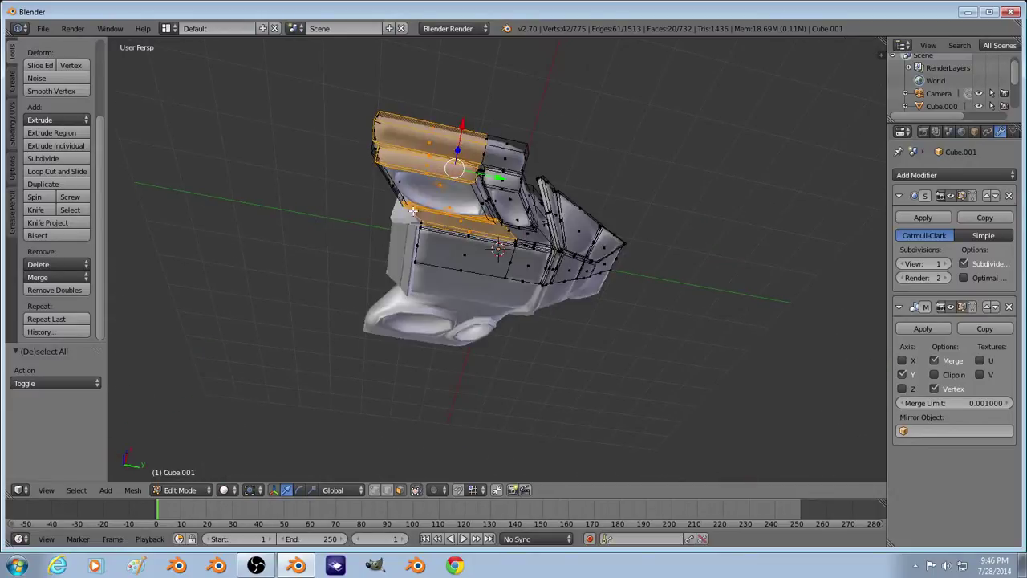
pyautogui.moveTo(440, 204); pyautogui.dragTo(445, 189, button='middle')
pyautogui.keyDown('shift'); pyautogui.rightClick(450, 193); pyautogui.keyUp('shift')
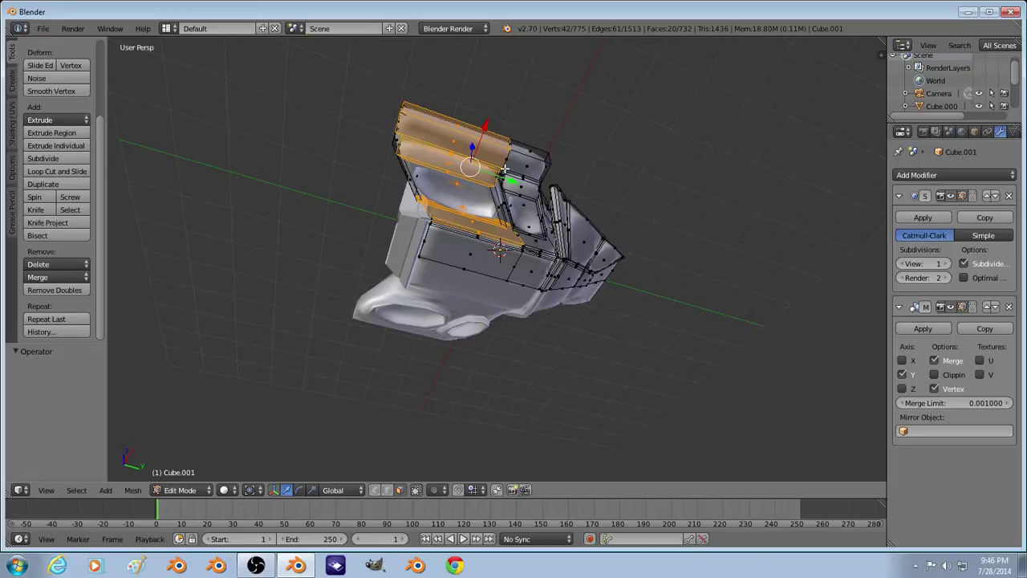
# Step: Extrude the selected side section in place and scale it to 0.677 along the Y axis
pyautogui.press('e')
pyautogui.rightClick(570, 246)
pyautogui.press('s')
pyautogui.press('y')
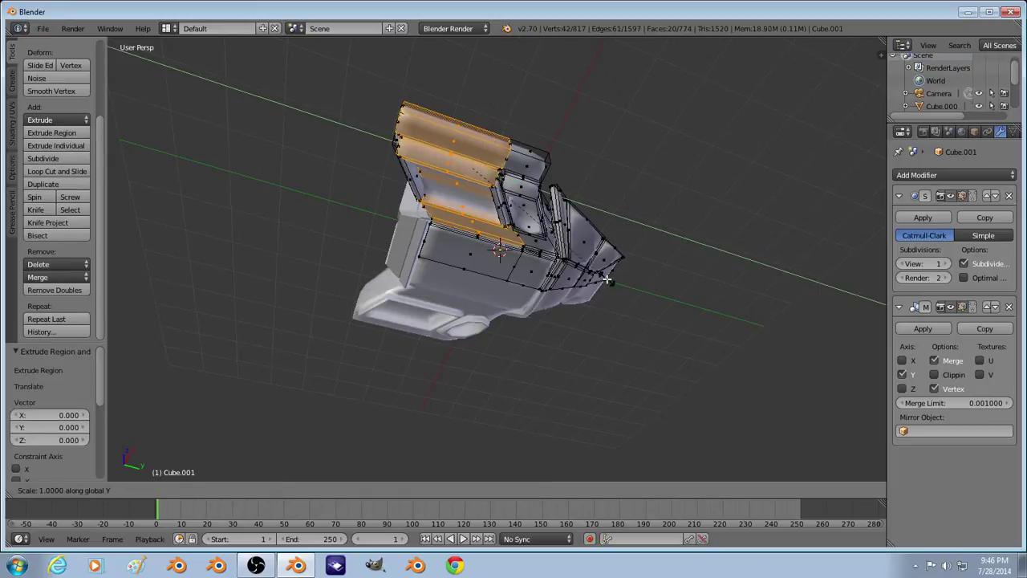
pyautogui.click(566, 256)
# Step: Move the extruded side section 0.42 along X, narrow it further along Y and leave mesh editing
pyautogui.press('g')
pyautogui.press('z')
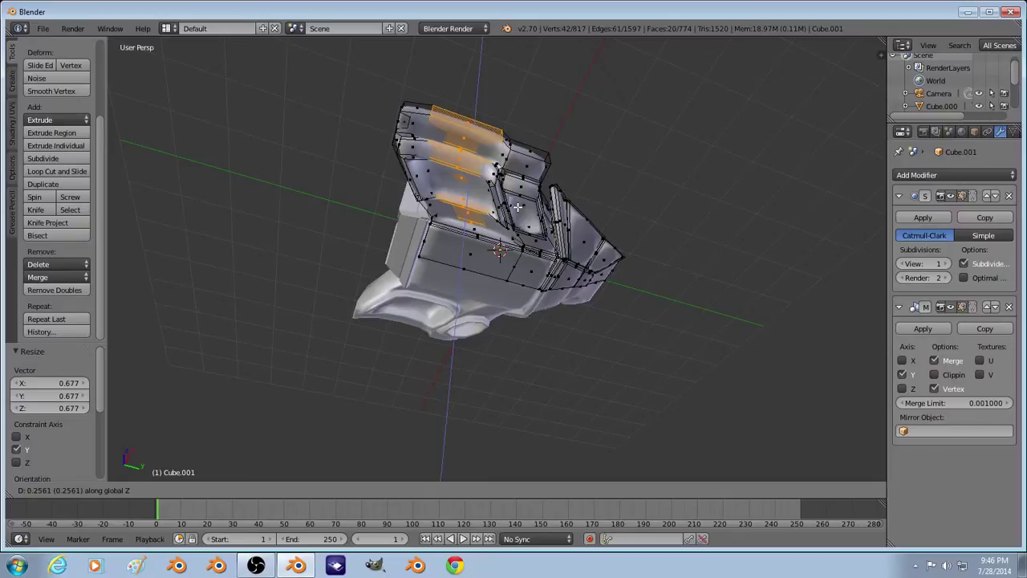
pyautogui.press('x')
pyautogui.click(526, 198)
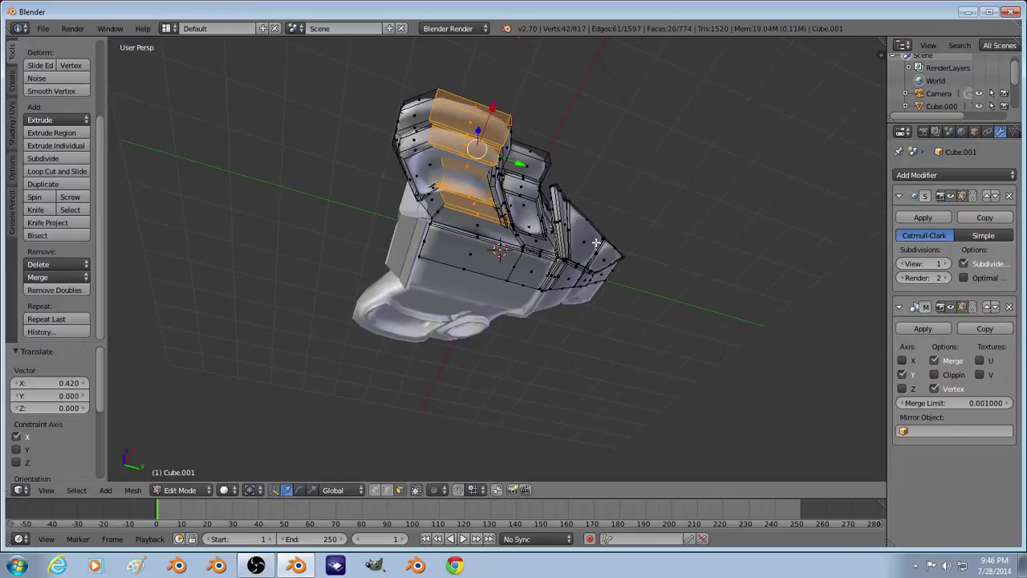
pyautogui.press('s')
pyautogui.press('y')
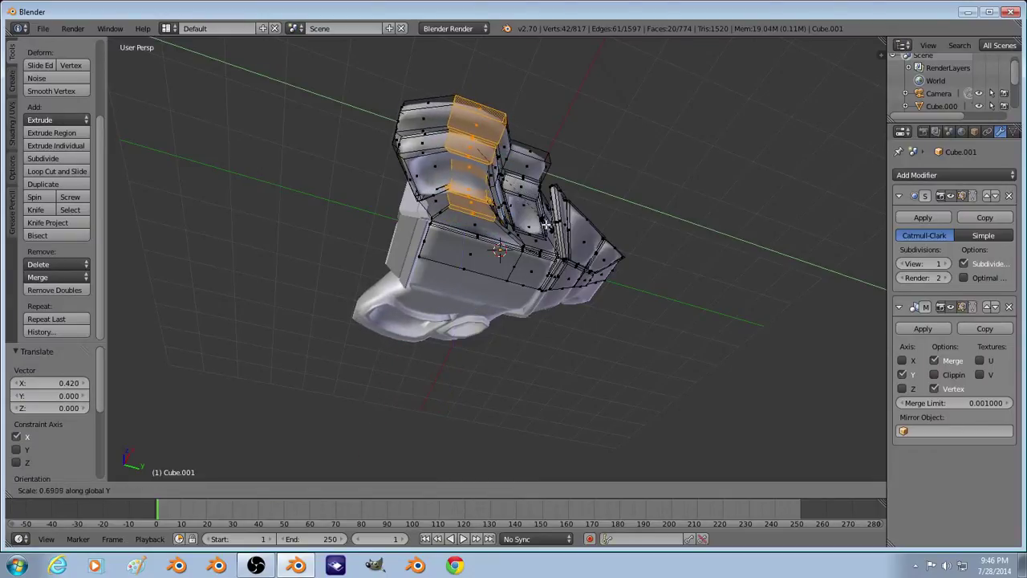
pyautogui.click(533, 215)
pyautogui.press('Tab')
# Step: Add a Subdivision Surface modifier to the rear door and shade it smooth
pyautogui.moveTo(508, 113); pyautogui.dragTo(528, 280, button='middle')
pyautogui.press('a')
pyautogui.rightClick(569, 290)
pyautogui.press('Tab')
pyautogui.press('Tab')
pyautogui.click(923, 175)
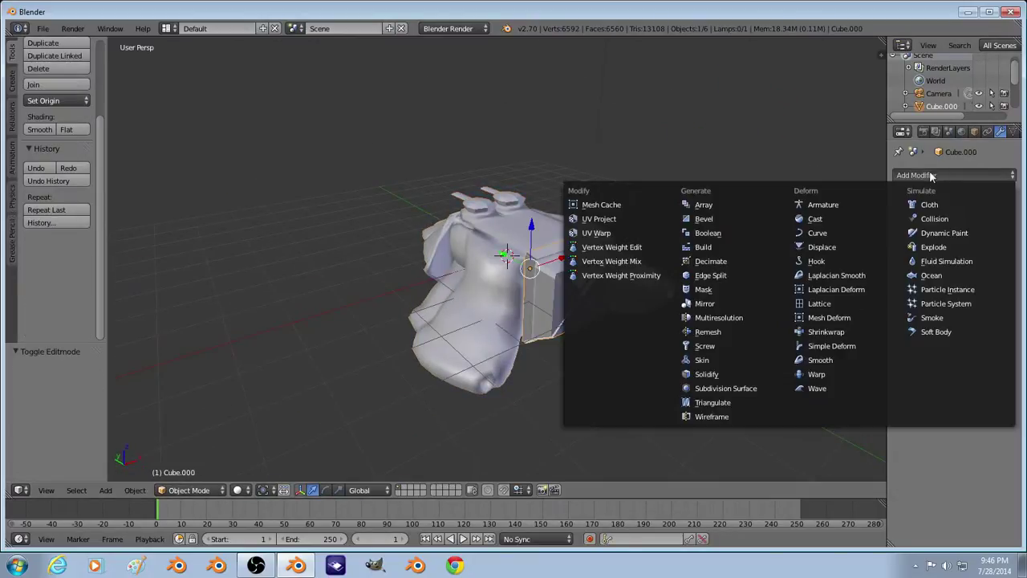
pyautogui.click(705, 383)
pyautogui.press('a')
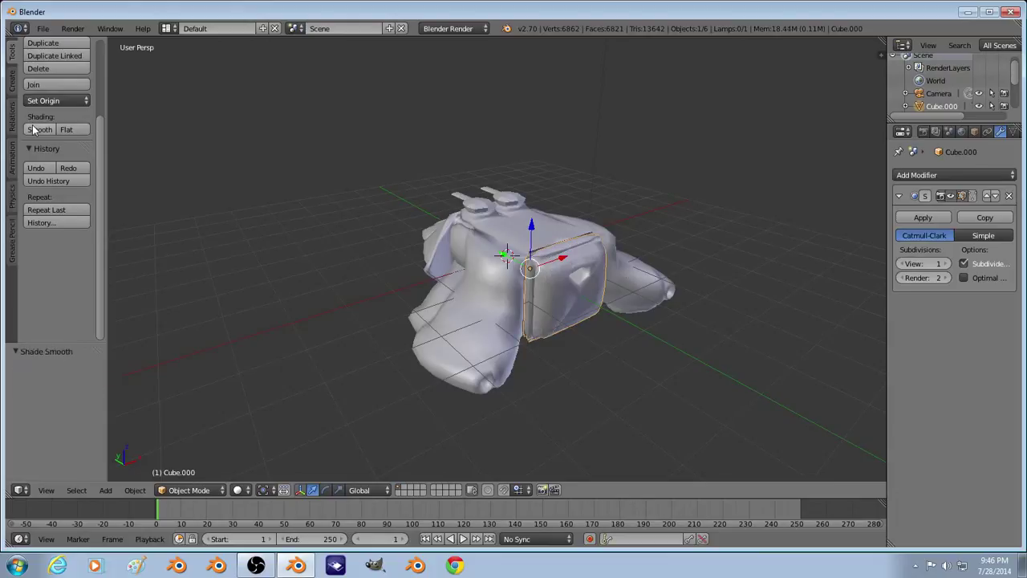
# Step: Scale the rear door to 2.498 along Y and move it about 1.48 along Y back against the hull
pyautogui.moveTo(483, 321); pyautogui.dragTo(338, 309, button='middle')
pyautogui.rightClick(447, 297)
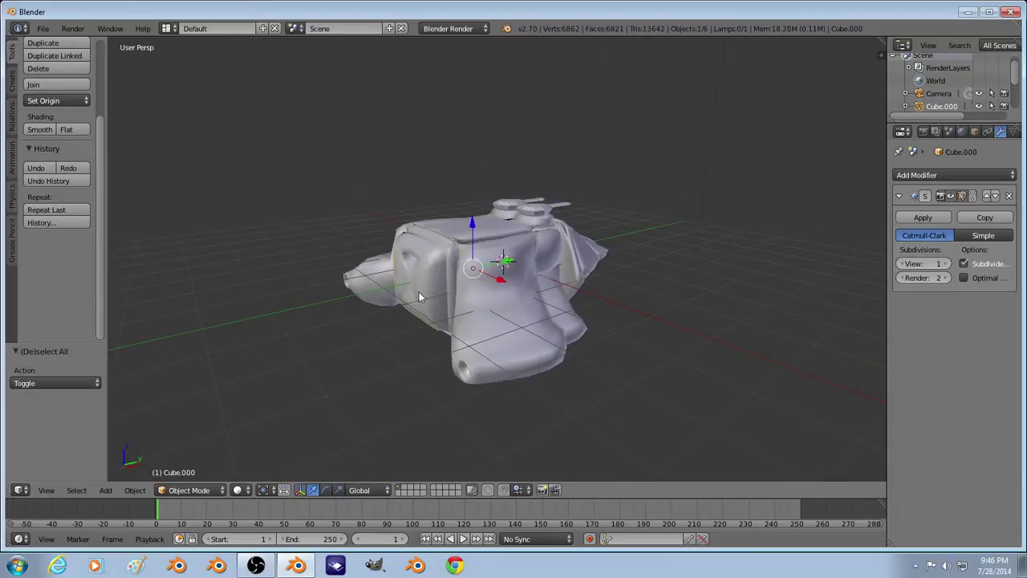
pyautogui.moveTo(484, 292); pyautogui.dragTo(452, 301, button='middle')
pyautogui.press('s')
pyautogui.press('y')
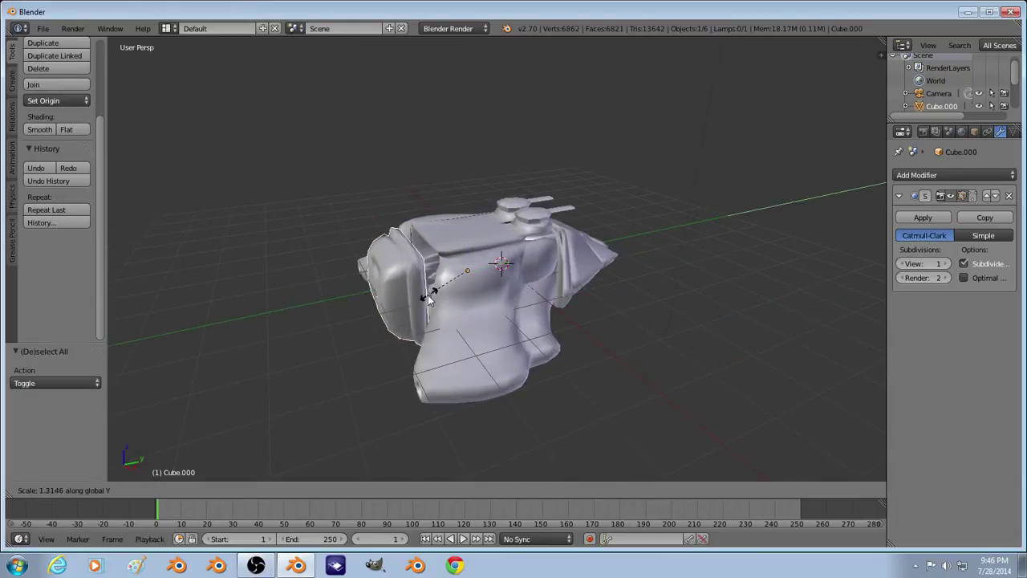
pyautogui.click(389, 306)
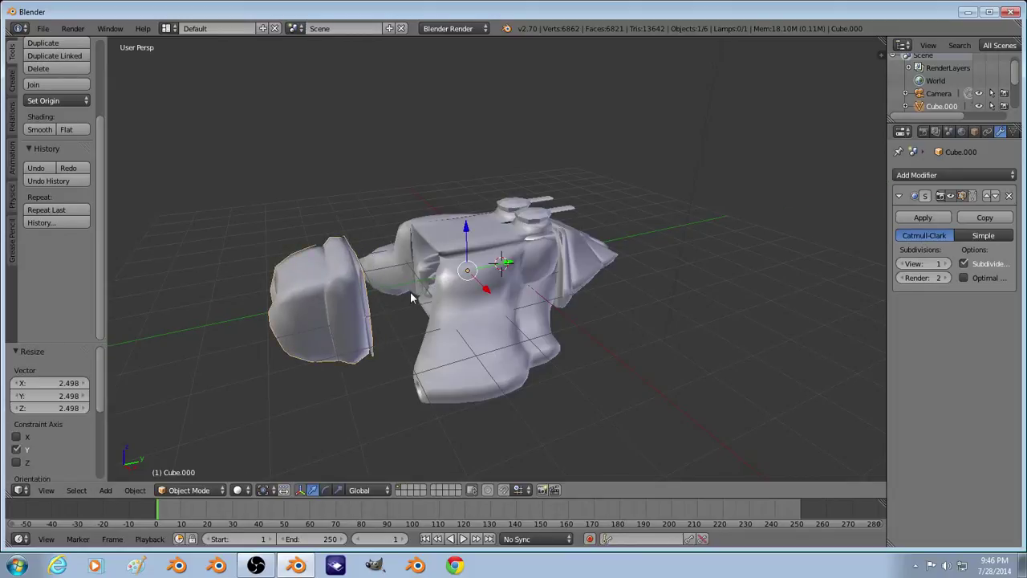
pyautogui.press('g')
pyautogui.press('y')
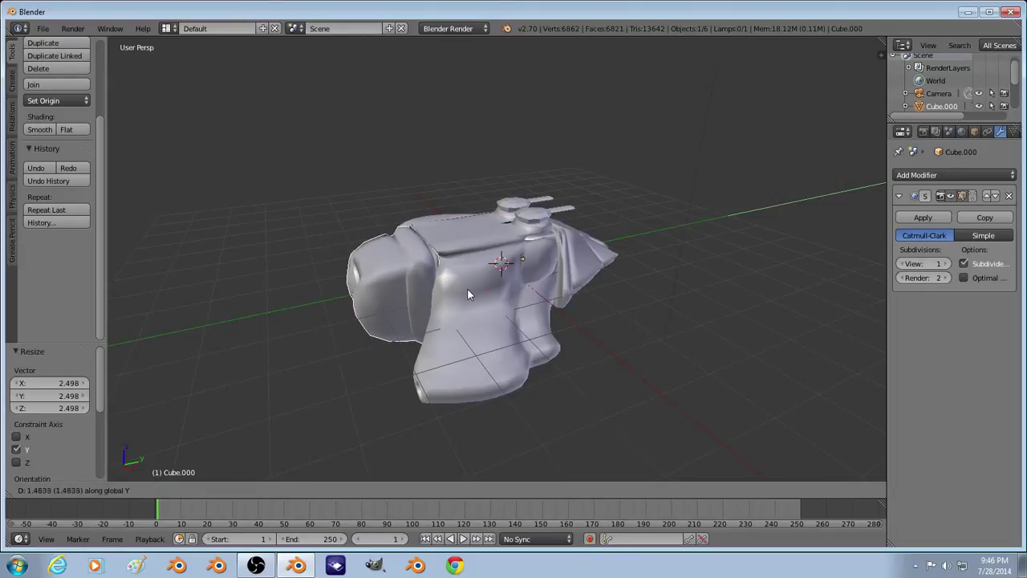
pyautogui.click(467, 288)
pyautogui.press('a')
# Step: Extrude the hull's large roof face upward by 0.161 and scale it to 0.812 along the Y axis
pyautogui.moveTo(436, 295); pyautogui.dragTo(453, 269, button='middle')
pyautogui.rightClick(452, 233)
pyautogui.press('Tab')
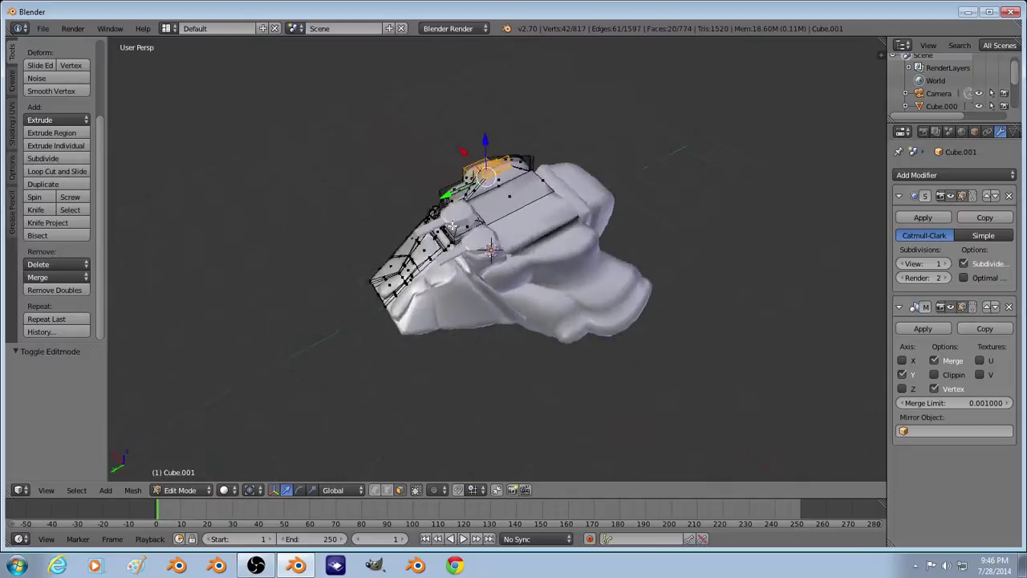
pyautogui.rightClick(504, 196)
pyautogui.moveTo(453, 226); pyautogui.dragTo(541, 212, button='middle')
pyautogui.press('e')
pyautogui.click(543, 202)
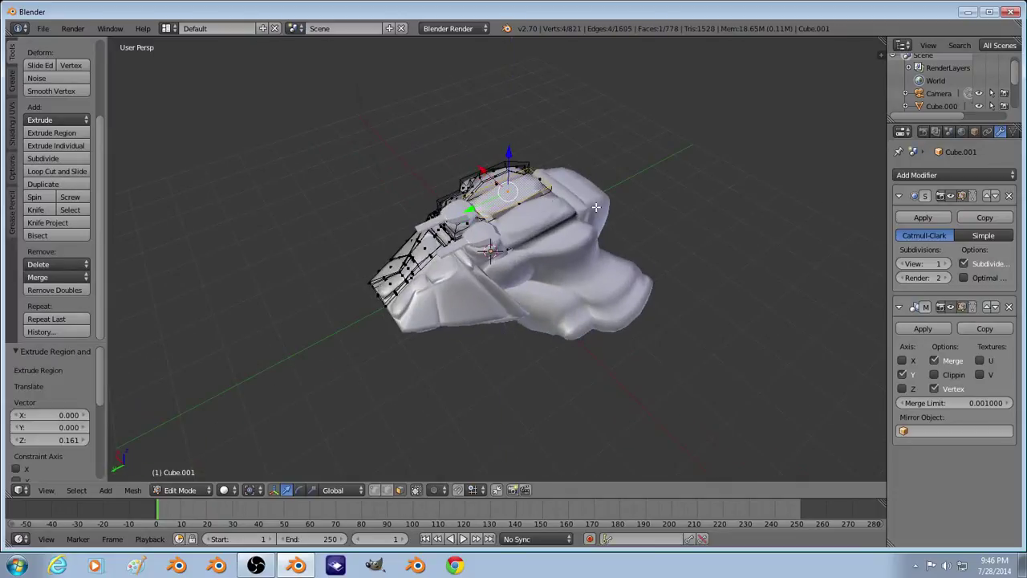
pyautogui.press('s')
pyautogui.press('y')
pyautogui.click(578, 209)
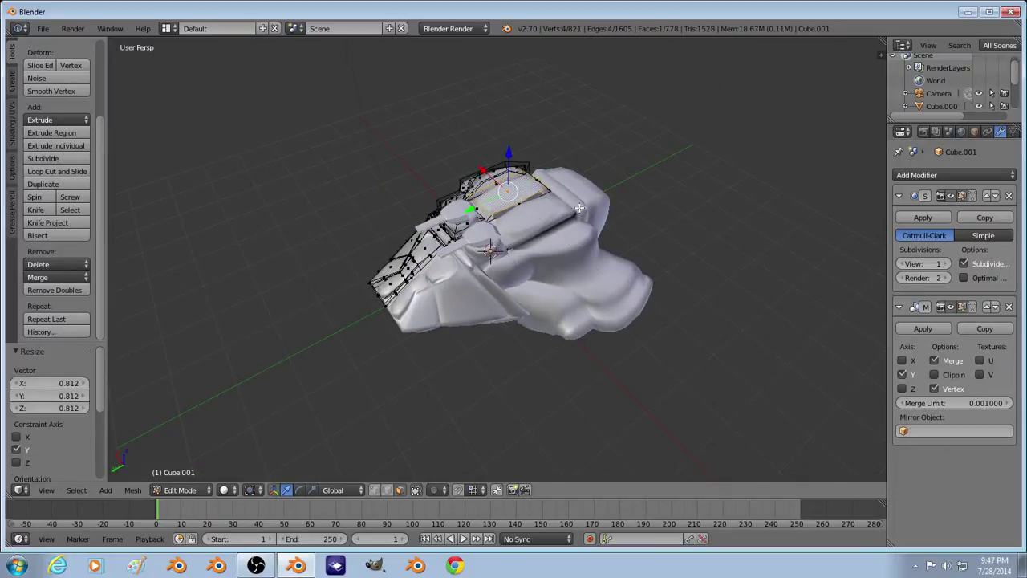
# Step: Select the raised roof panel's inner face at the centre line and scale it to 0 along X
pyautogui.press('z')
pyautogui.scroll(4, 515, 212)
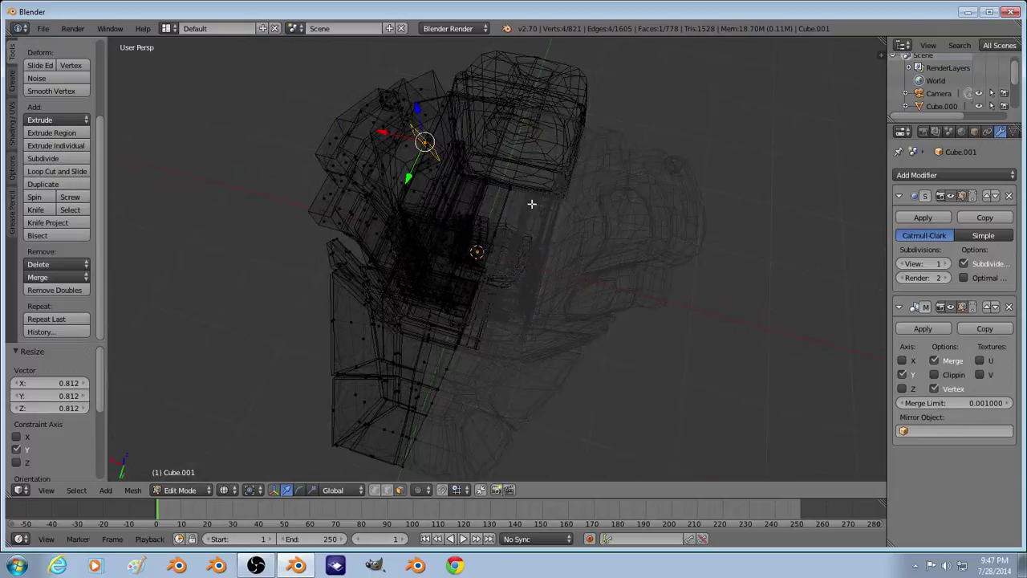
pyautogui.press('z')
pyautogui.scroll(1, 470, 243)
pyautogui.press('z')
pyautogui.rightClick(504, 105)
pyautogui.press('z')
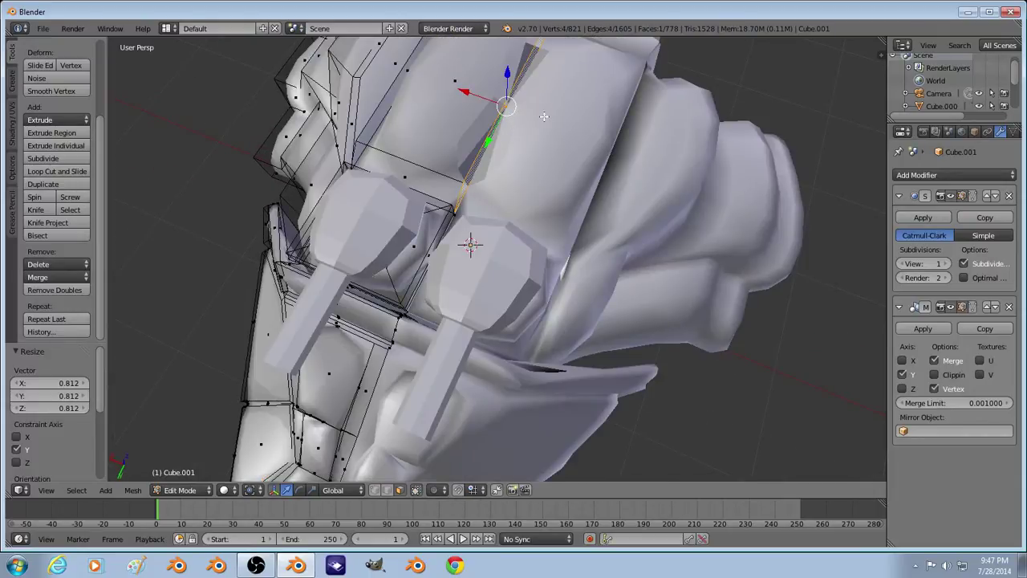
pyautogui.press('s')
pyautogui.press('x')
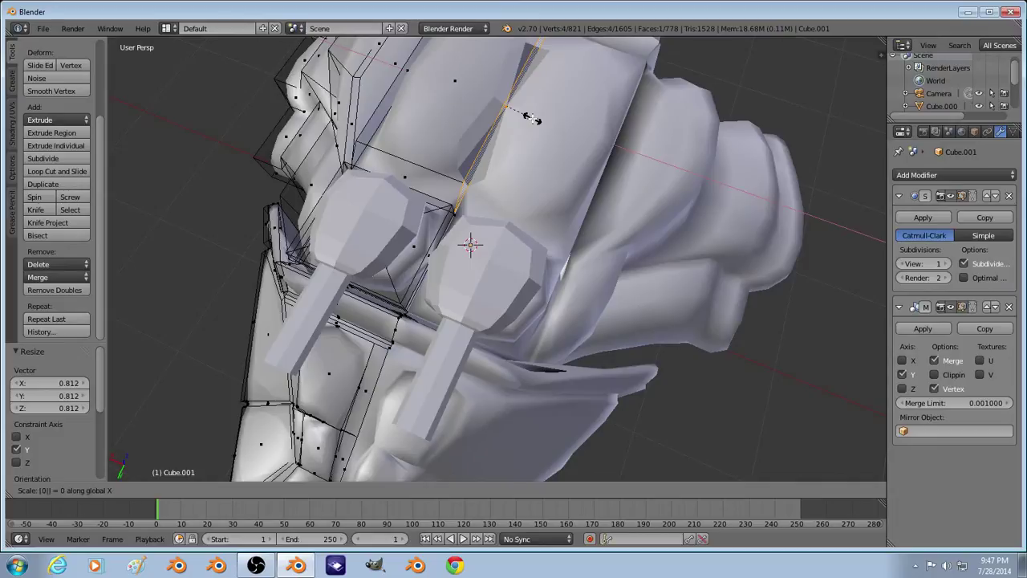
pyautogui.press('Return')
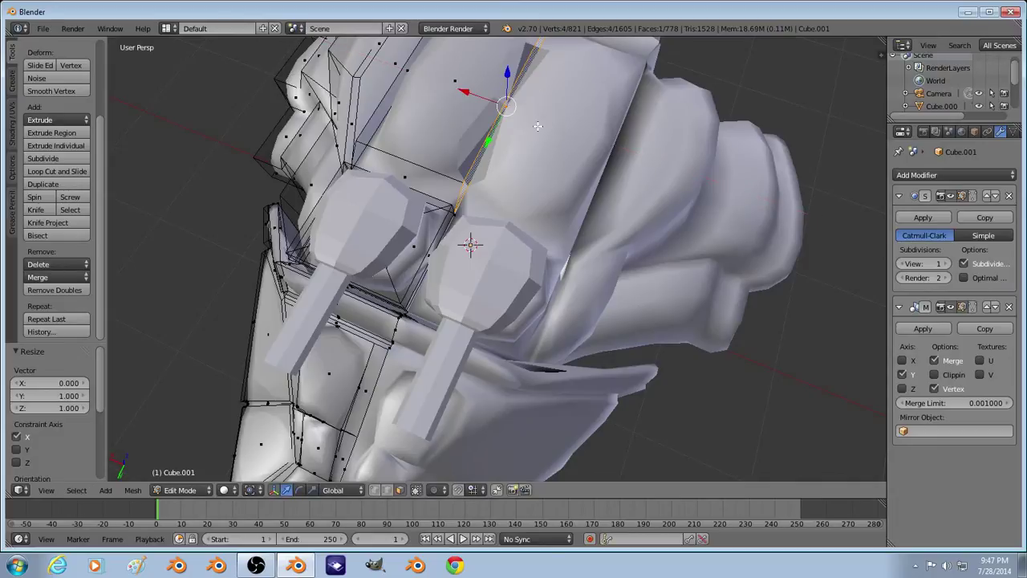
# Step: Try to close the roof panel's centre gap by extruding the inner face along X, and undo the extrusion
pyautogui.press('g')
pyautogui.press('x')
pyautogui.click(525, 124)
pyautogui.press('Tab')
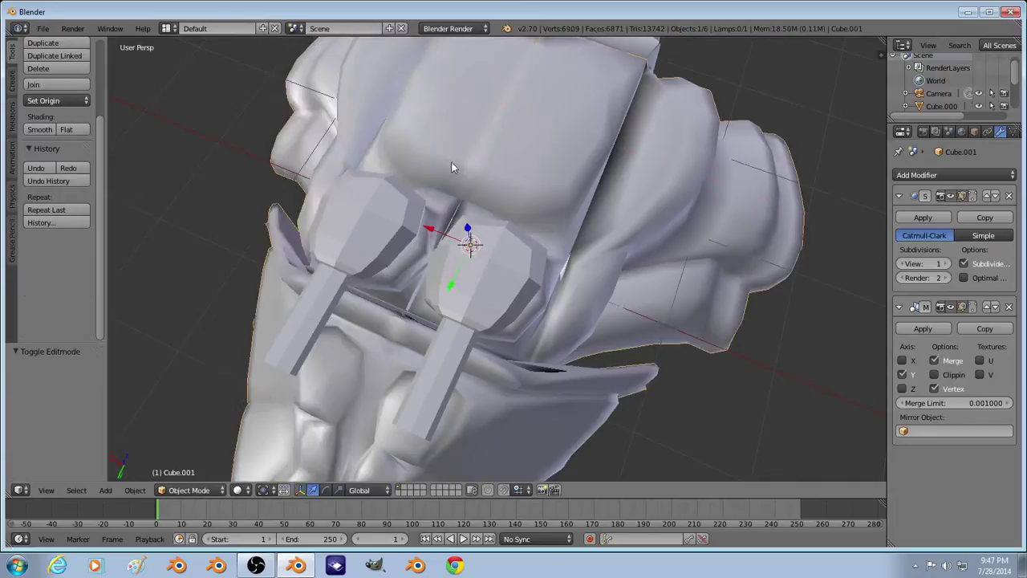
pyautogui.scroll(-3, 448, 180)
pyautogui.press('a')
pyautogui.moveTo(462, 221); pyautogui.dragTo(507, 232, button='middle')
pyautogui.press('Tab')
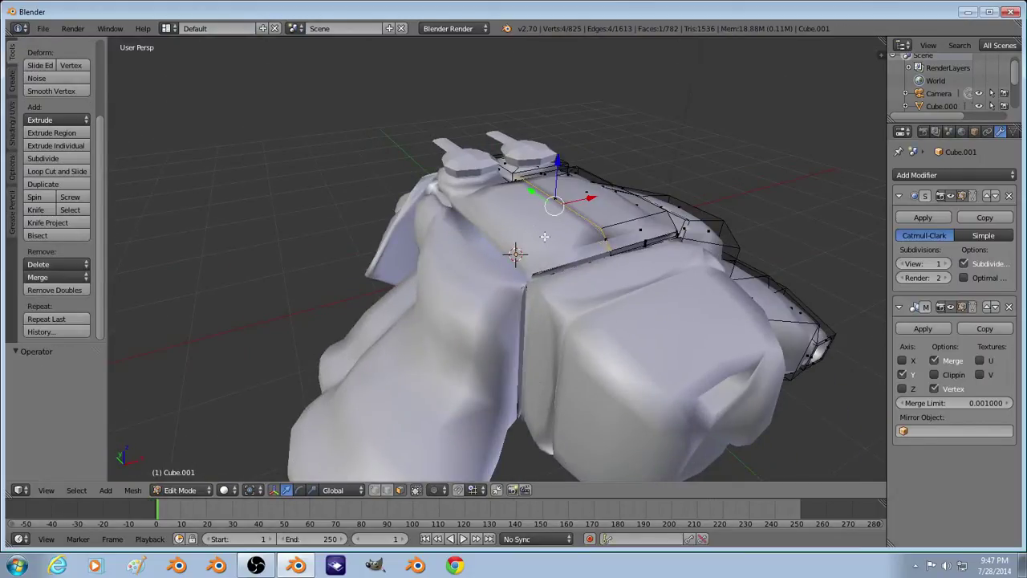
pyautogui.hotkey('ctrl', 'z')
pyautogui.hotkey('ctrl', 'z')
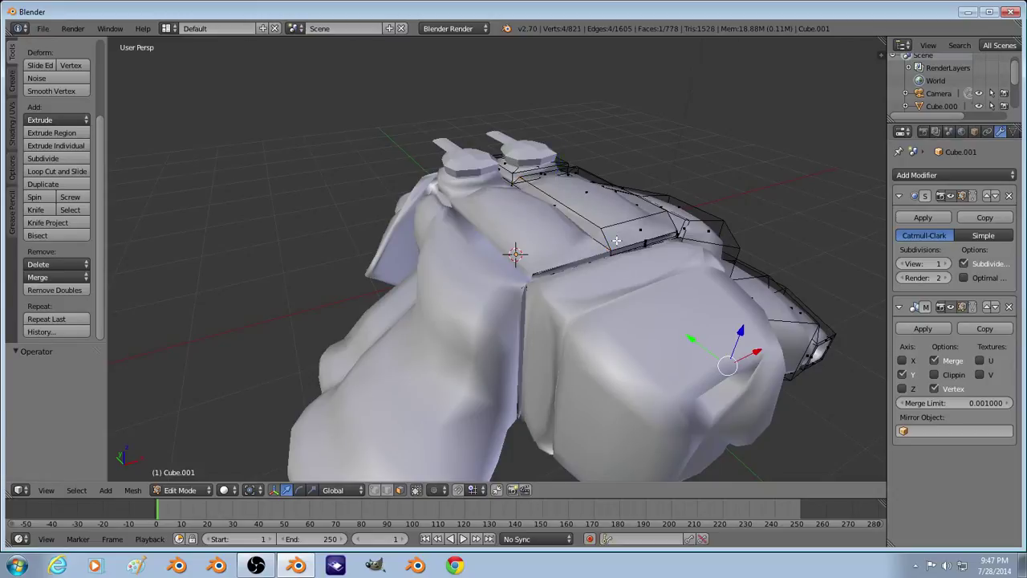
# Step: Flatten the roof panel's inner centre-line face to 0 along Z, remove doubles and leave mesh editing
pyautogui.rightClick(556, 215)
pyautogui.press('z')
pyautogui.rightClick(557, 210)
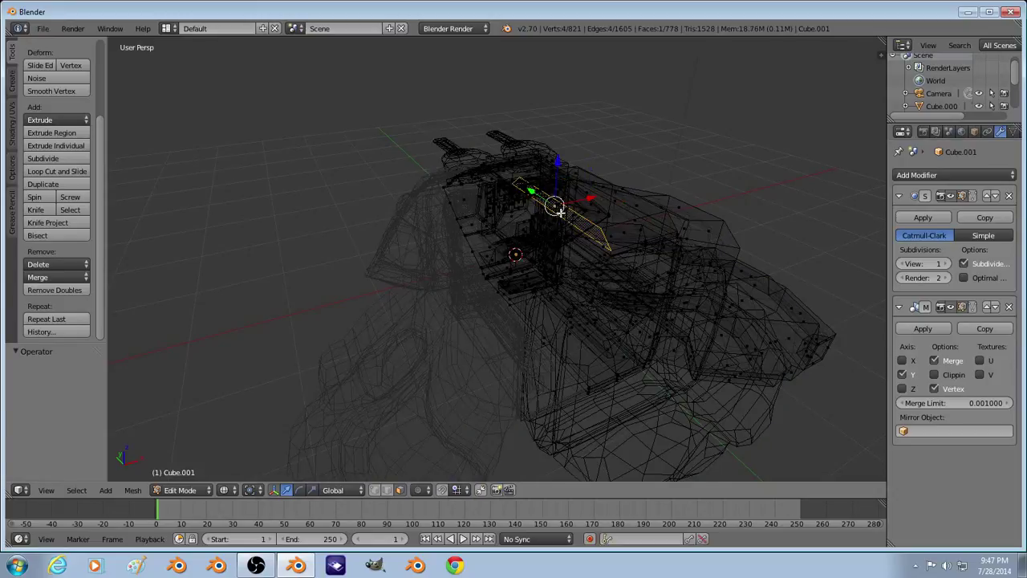
pyautogui.press('z')
pyautogui.press('s')
pyautogui.press('z')
pyautogui.press('0')
pyautogui.press('Return')
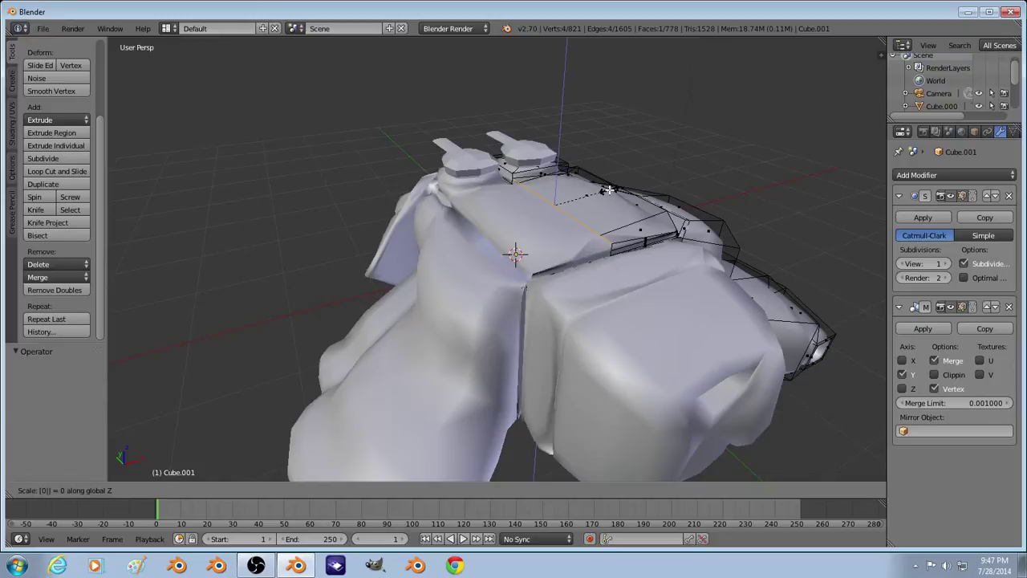
pyautogui.click(26, 291)
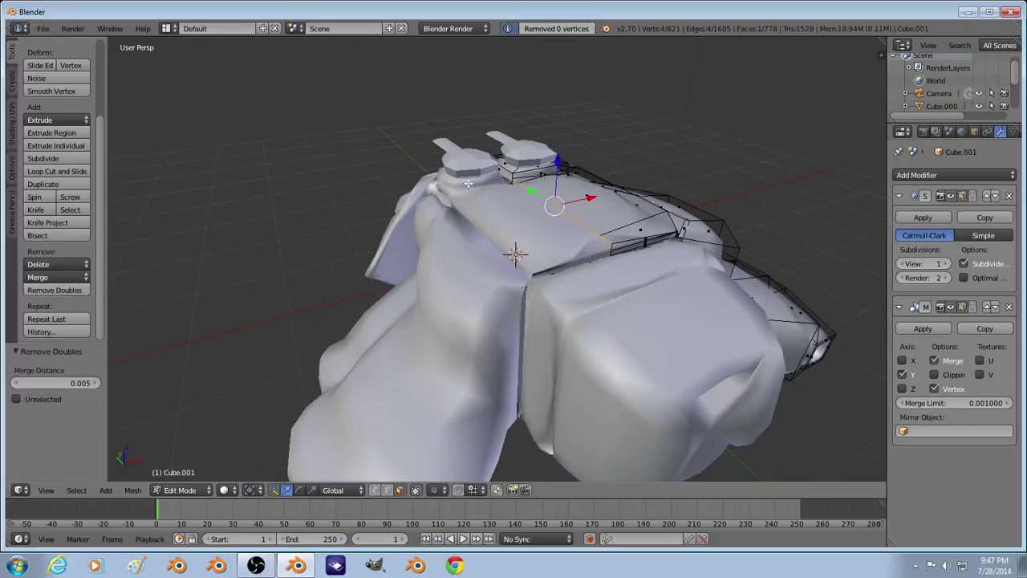
pyautogui.press('Tab')
# Step: Try to extrude the narrow rim faces around the raised roof panel upward along Z, and undo the extrusion
pyautogui.moveTo(483, 205); pyautogui.dragTo(401, 228, button='middle')
pyautogui.press('Tab')
pyautogui.rightClick(380, 246)
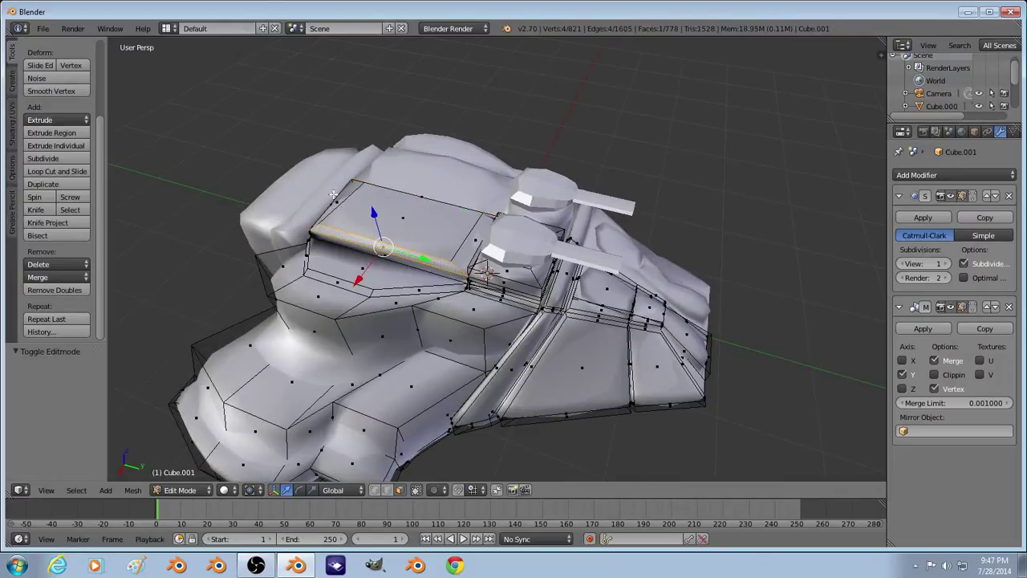
pyautogui.keyDown('shift'); pyautogui.rightClick(340, 199); pyautogui.keyUp('shift')
pyautogui.keyDown('shift'); pyautogui.rightClick(476, 238); pyautogui.keyUp('shift')
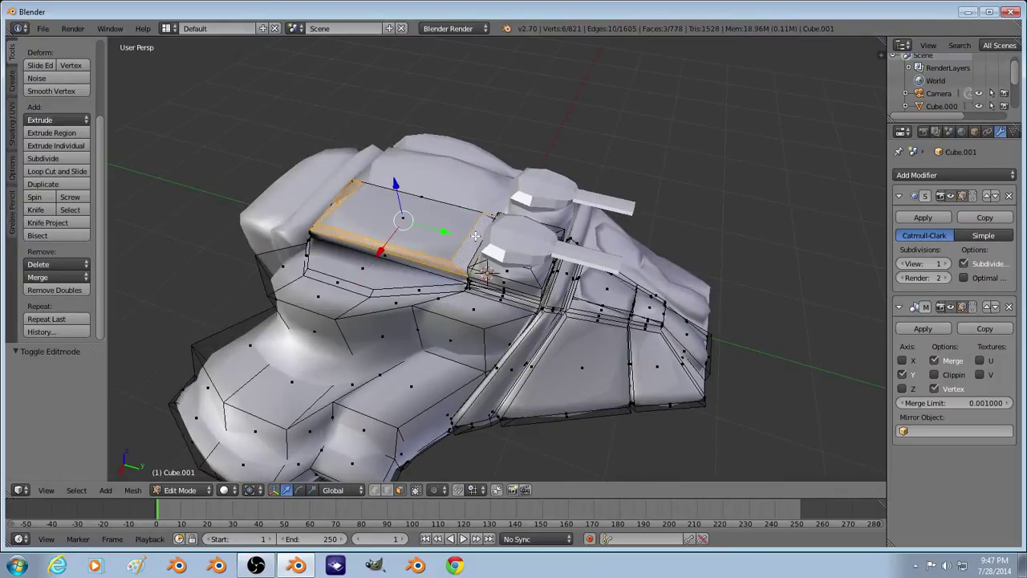
pyautogui.press('z')
pyautogui.press('z')
pyautogui.press('e')
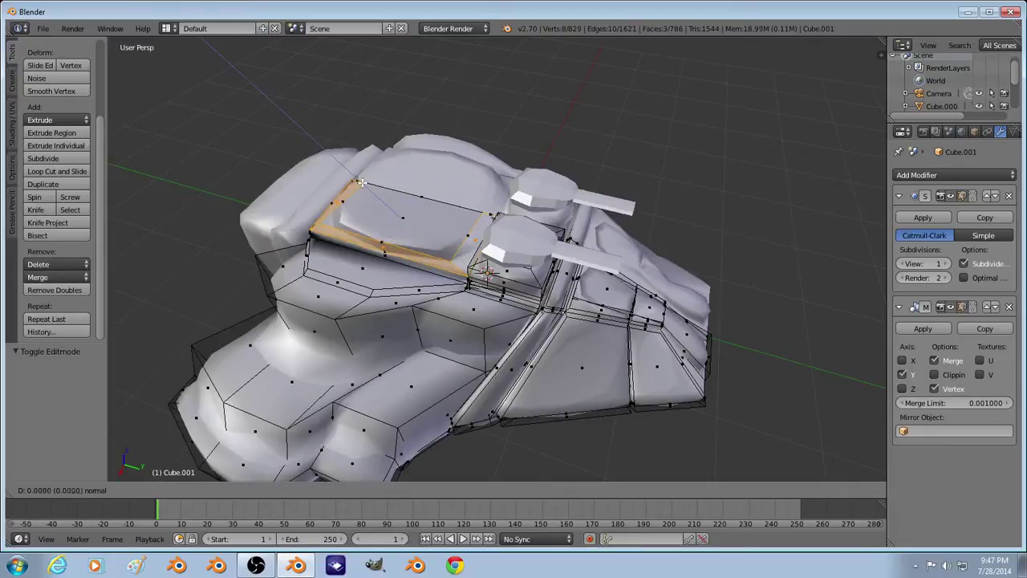
pyautogui.press('z')
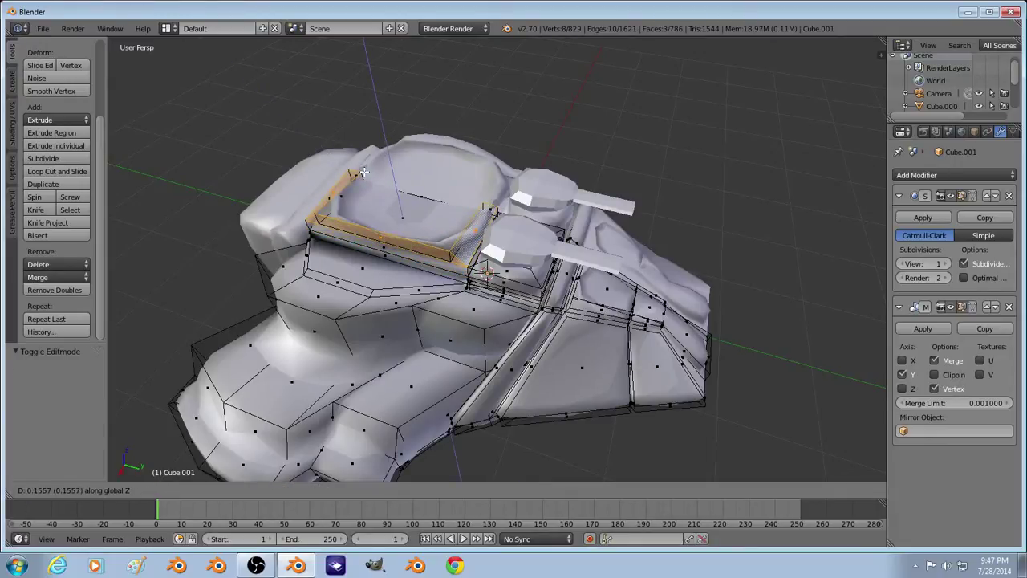
pyautogui.rightClick(381, 175)
pyautogui.hotkey('ctrl', 'z')
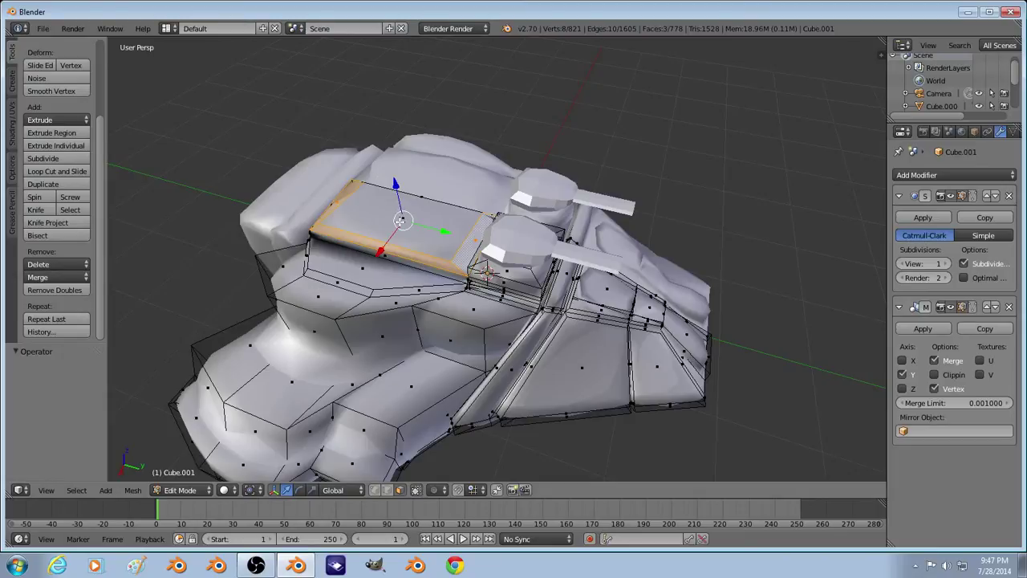
pyautogui.press('e')
pyautogui.rightClick(402, 222)
pyautogui.hotkey('ctrl', 'z')
# Step: Extrude the roof panel's top and adjoining long side faces in place and scale them to 0.498 along Y
pyautogui.rightClick(390, 258)
pyautogui.keyDown('shift'); pyautogui.rightClick(387, 250); pyautogui.keyUp('shift')
pyautogui.keyDown('shift'); pyautogui.rightClick(391, 240); pyautogui.keyUp('shift')
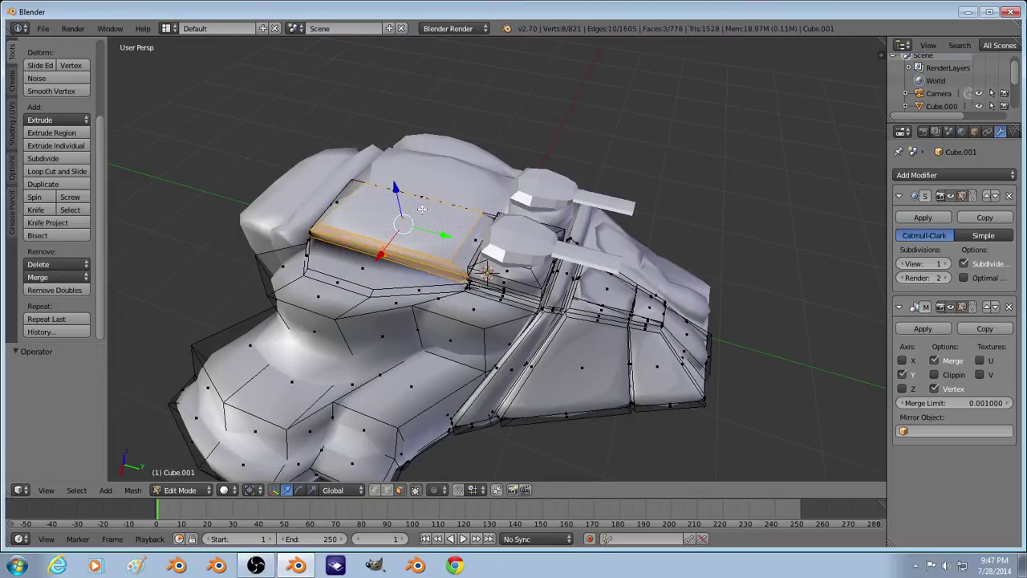
pyautogui.press('z')
pyautogui.keyDown('shift'); pyautogui.rightClick(422, 198); pyautogui.keyUp('shift')
pyautogui.press('z')
pyautogui.press('e')
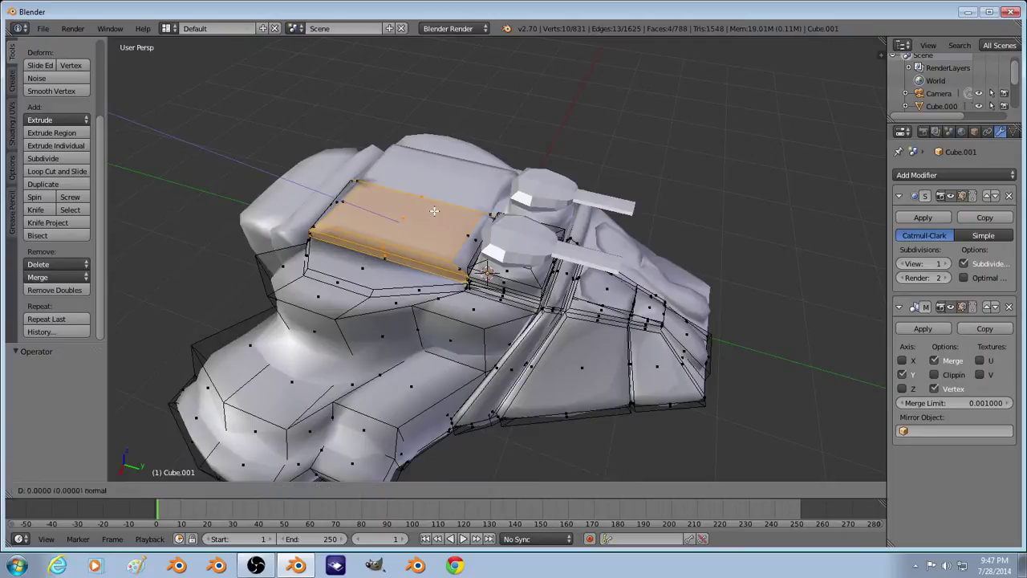
pyautogui.rightClick(433, 211)
pyautogui.press('s')
pyautogui.press('x')
pyautogui.click(460, 241)
pyautogui.press('s')
pyautogui.press('y')
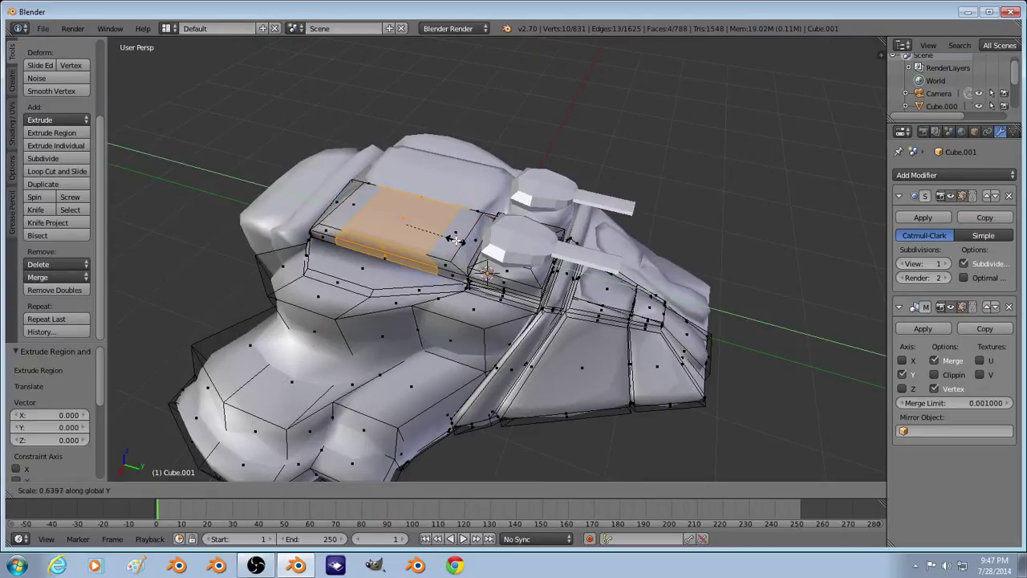
pyautogui.click(446, 232)
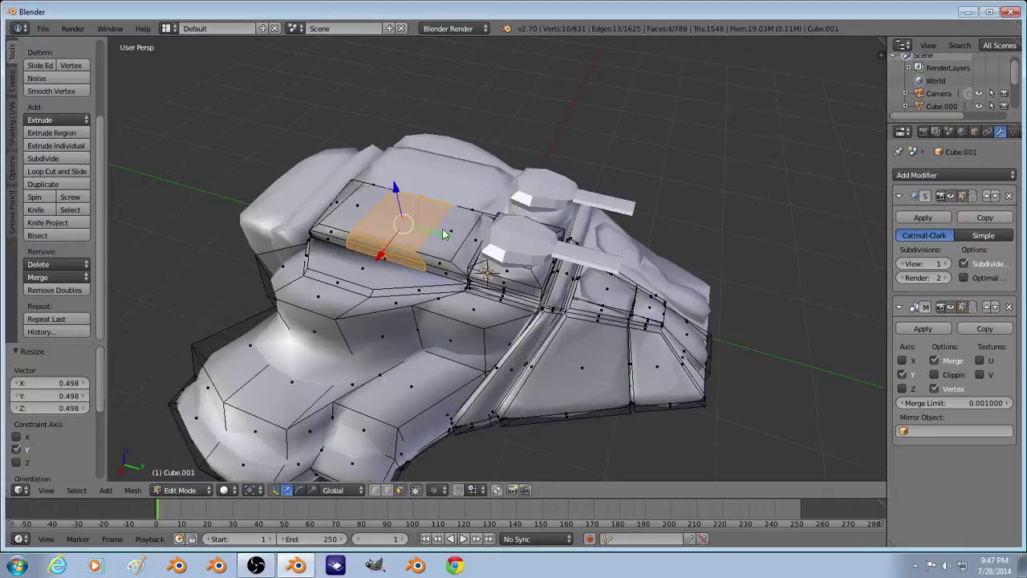
pyautogui.press('a')
pyautogui.press('Tab')
# Step: Extrude the row of upper side wall faces on the hull in place and scale them down uniformly
pyautogui.moveTo(446, 233); pyautogui.dragTo(405, 274, button='middle')
pyautogui.press('Tab')
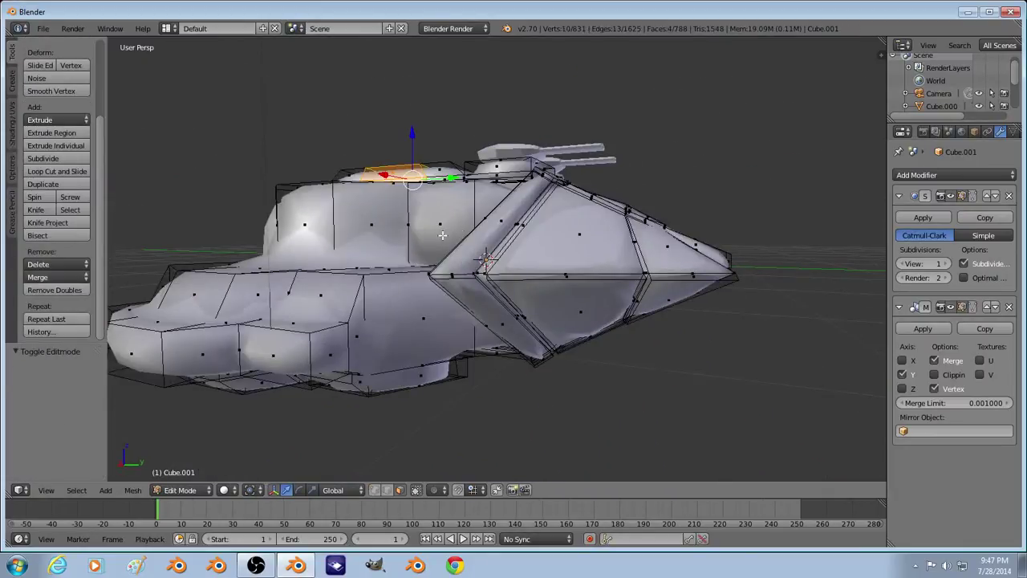
pyautogui.rightClick(478, 210)
pyautogui.keyDown('shift'); pyautogui.rightClick(452, 218); pyautogui.keyUp('shift')
pyautogui.press('z')
pyautogui.keyDown('shift'); pyautogui.rightClick(381, 235); pyautogui.keyUp('shift')
pyautogui.press('z')
pyautogui.keyDown('shift'); pyautogui.rightClick(374, 221); pyautogui.keyUp('shift')
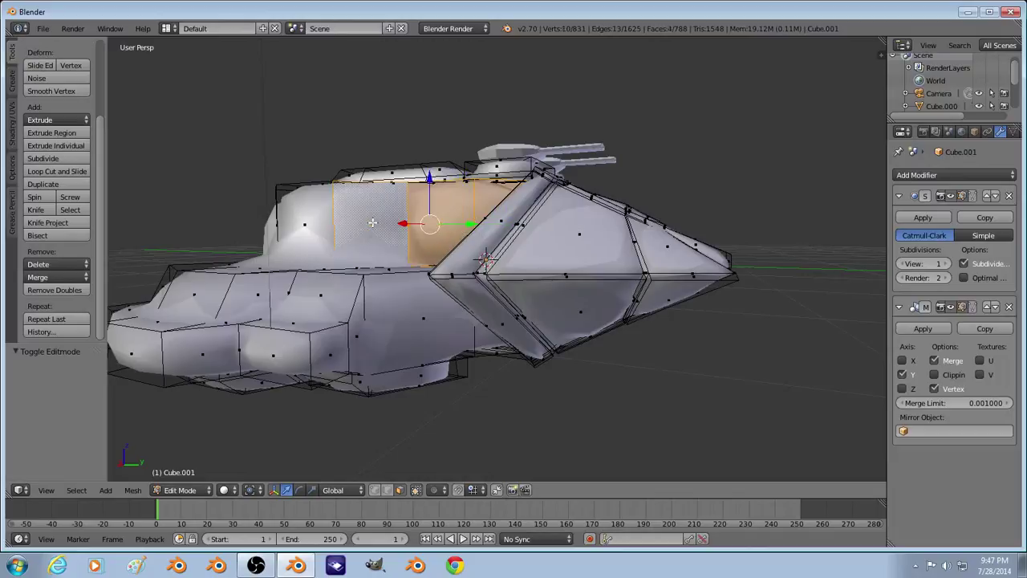
pyautogui.keyDown('shift'); pyautogui.rightClick(323, 229); pyautogui.keyUp('shift')
pyautogui.moveTo(314, 254); pyautogui.dragTo(418, 261, button='middle')
pyautogui.press('e')
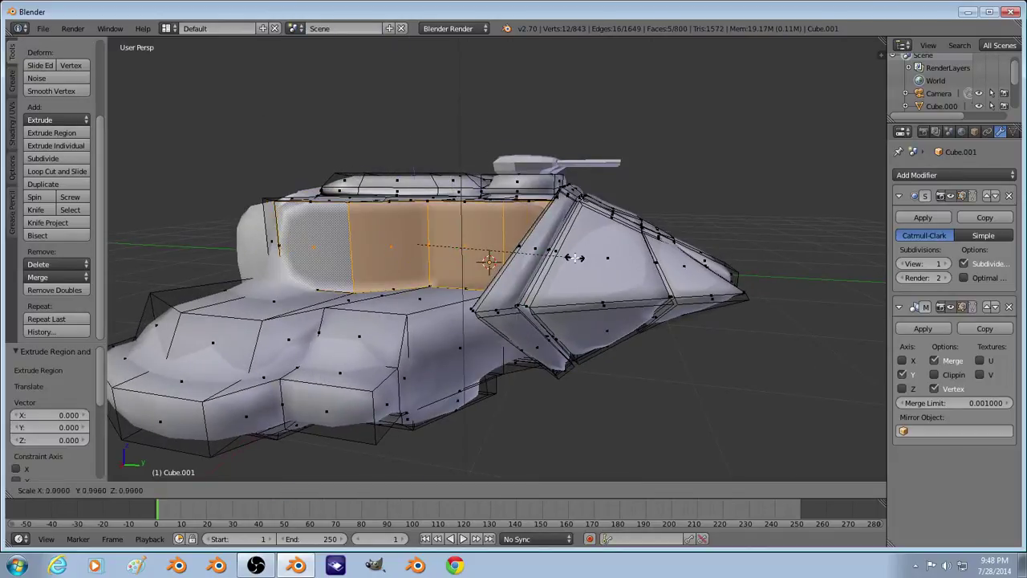
pyautogui.click(310, 252)
pyautogui.press('Tab')
# Step: Extrude the hull's two flat underside faces individually and smooth their vertices once
pyautogui.moveTo(310, 251); pyautogui.dragTo(473, 199, button='middle')
pyautogui.press('a')
pyautogui.scroll(-5, 554, 326)
pyautogui.scroll(2, 473, 330)
pyautogui.scroll(4, 466, 310)
pyautogui.scroll(3, 466, 310)
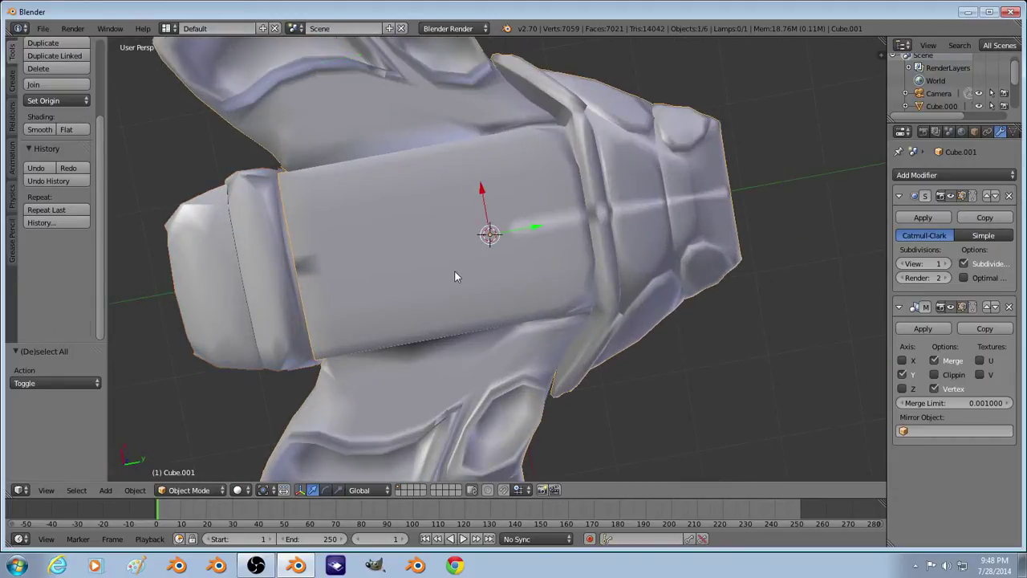
pyautogui.press('Tab')
pyautogui.rightClick(407, 197)
pyautogui.keyDown('shift'); pyautogui.rightClick(562, 188); pyautogui.keyUp('shift')
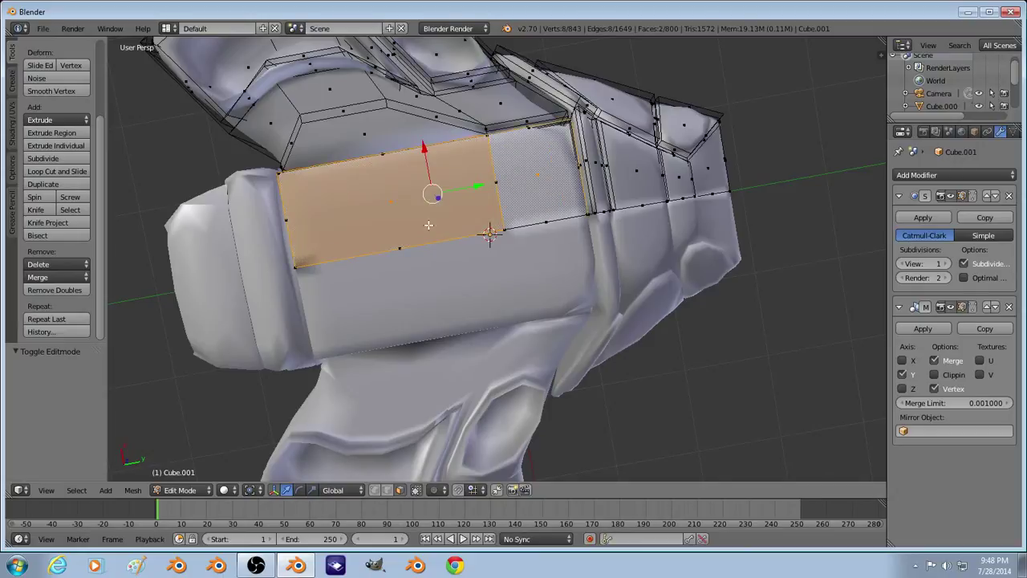
pyautogui.click(55, 145)
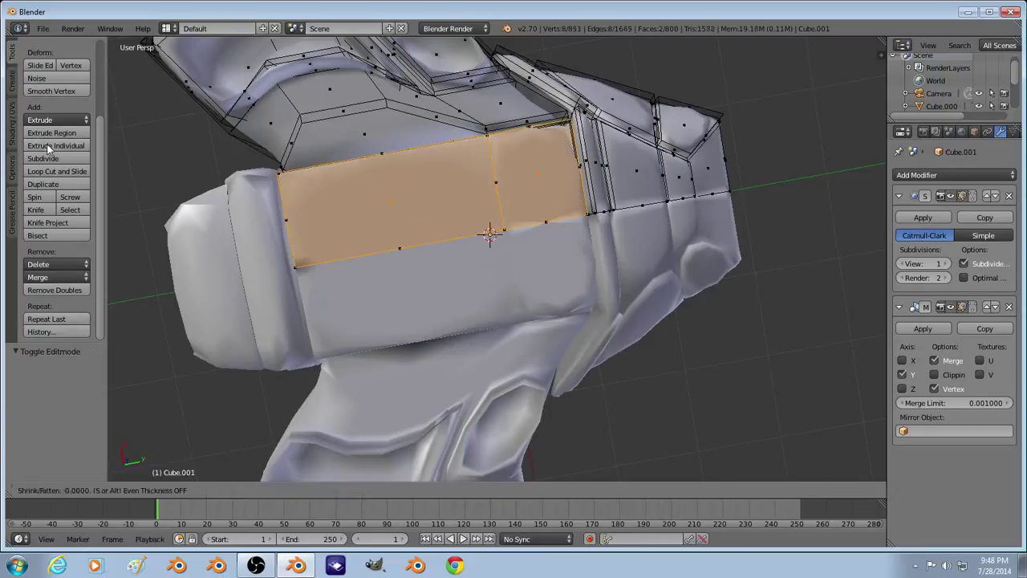
pyautogui.click(52, 91)
# Step: Move the two smoothed underside faces about 0.139 downward along Z and extrude them again in place
pyautogui.press('g')
pyautogui.press('x')
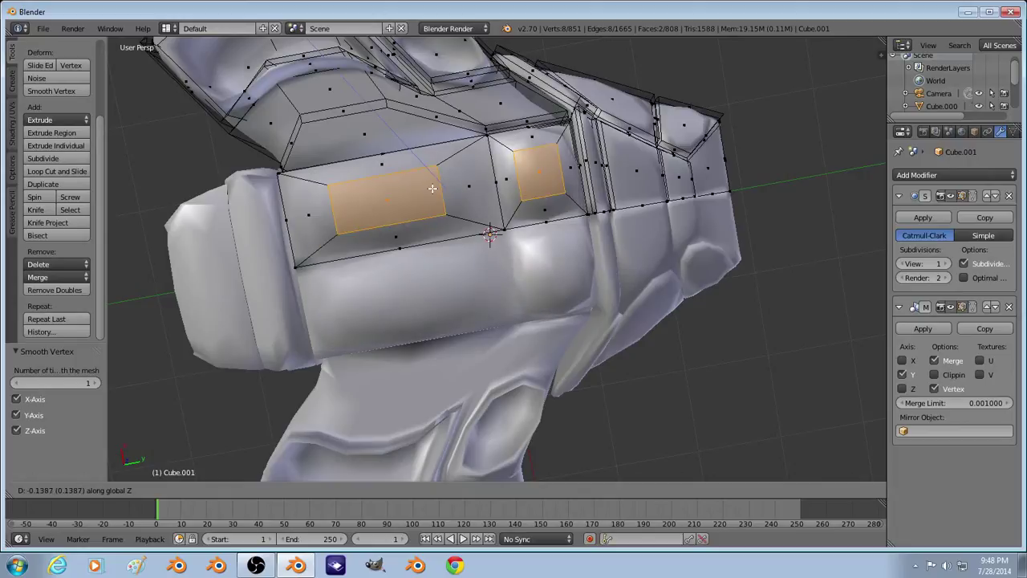
pyautogui.click(447, 216)
pyautogui.press('e')
pyautogui.rightClick(447, 216)
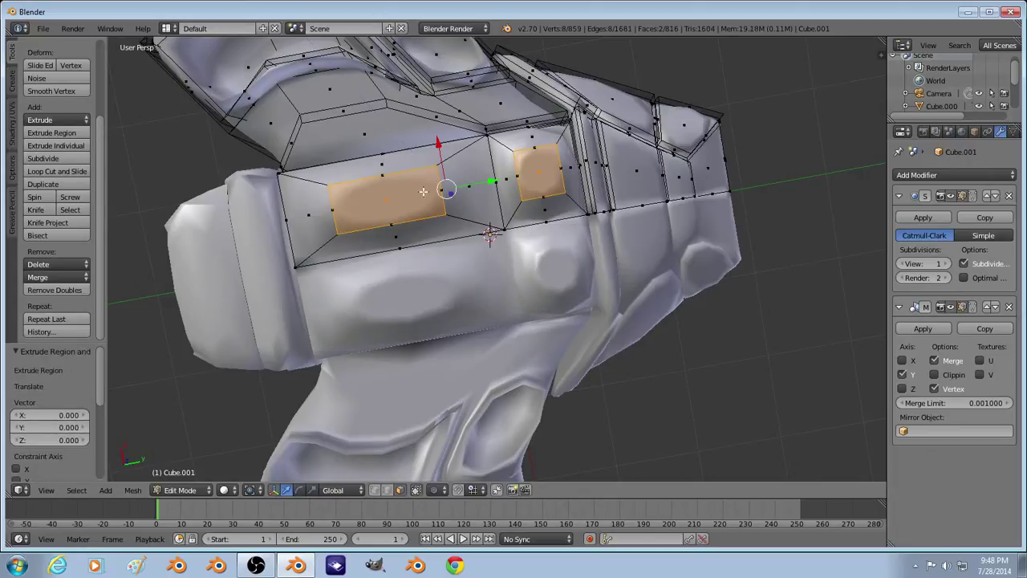
# Step: Extrude the sloped outer-edge faces of both underside panels in place
pyautogui.moveTo(389, 199); pyautogui.dragTo(410, 275, button='middle')
pyautogui.rightClick(410, 274)
pyautogui.moveTo(434, 314); pyautogui.dragTo(433, 237, button='middle')
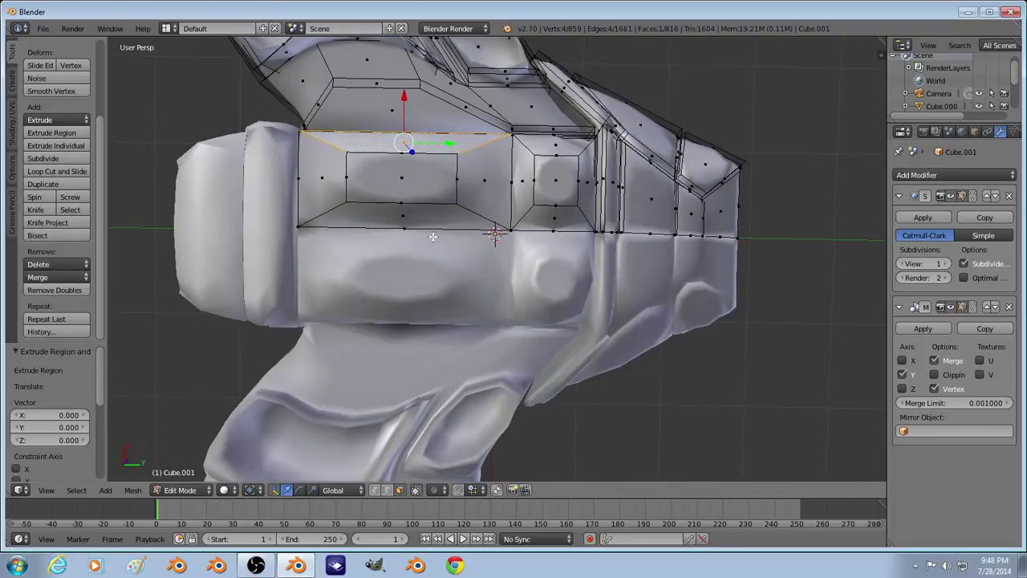
pyautogui.keyDown('shift'); pyautogui.rightClick(555, 147); pyautogui.keyUp('shift')
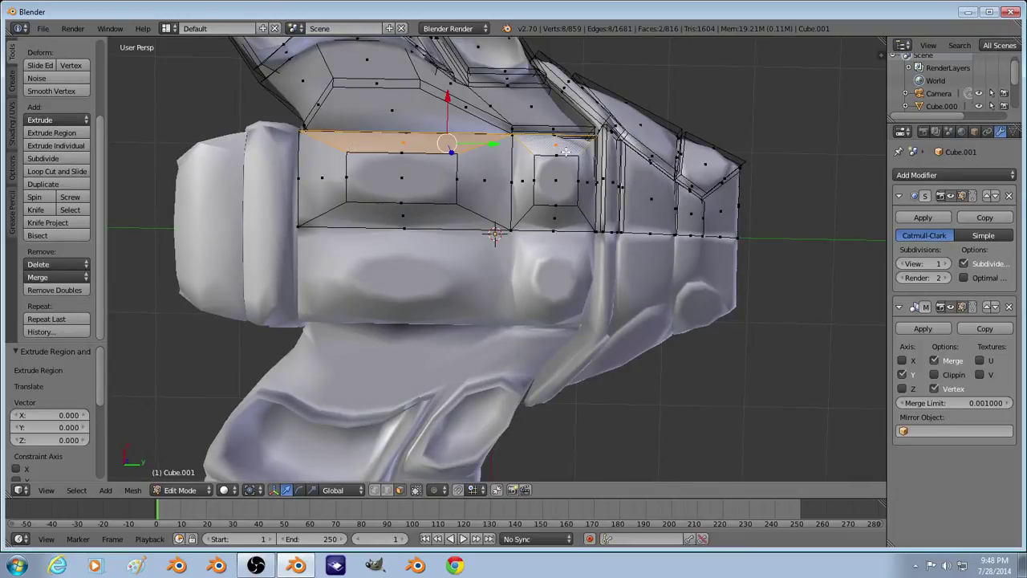
pyautogui.press('e')
pyautogui.press('s')
pyautogui.press('x')
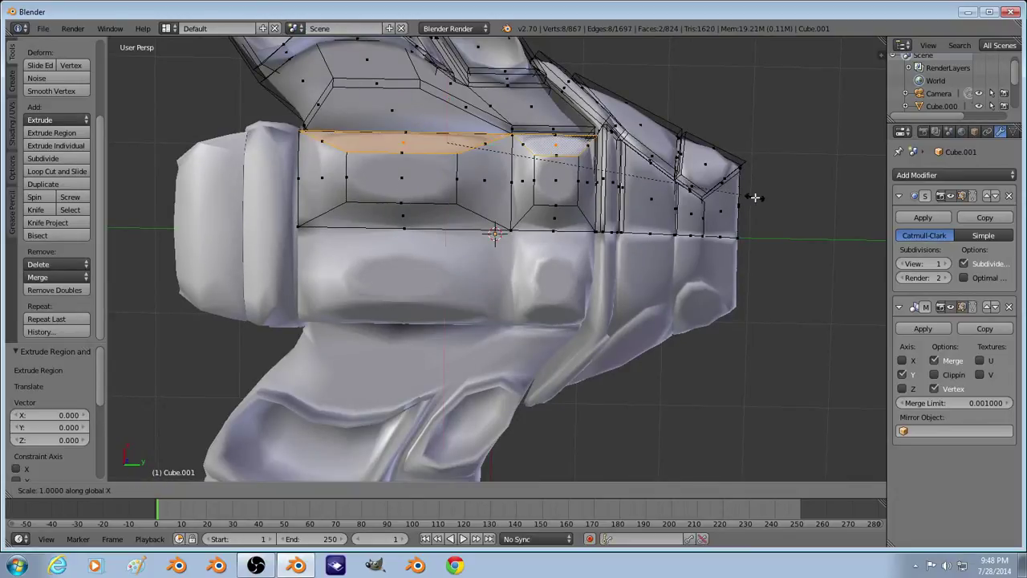
pyautogui.press('Escape')
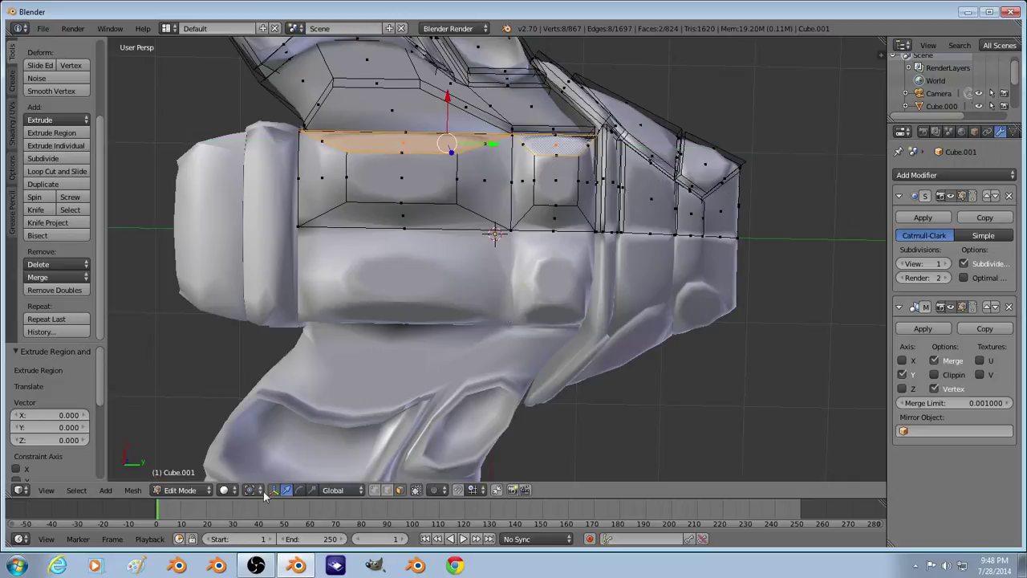
# Step: Set the pivot point to Individual Origins and scale the two extruded sloped faces to 0.5 along Y
pyautogui.click(257, 490)
pyautogui.click(275, 447)
pyautogui.press('s')
pyautogui.press('7')
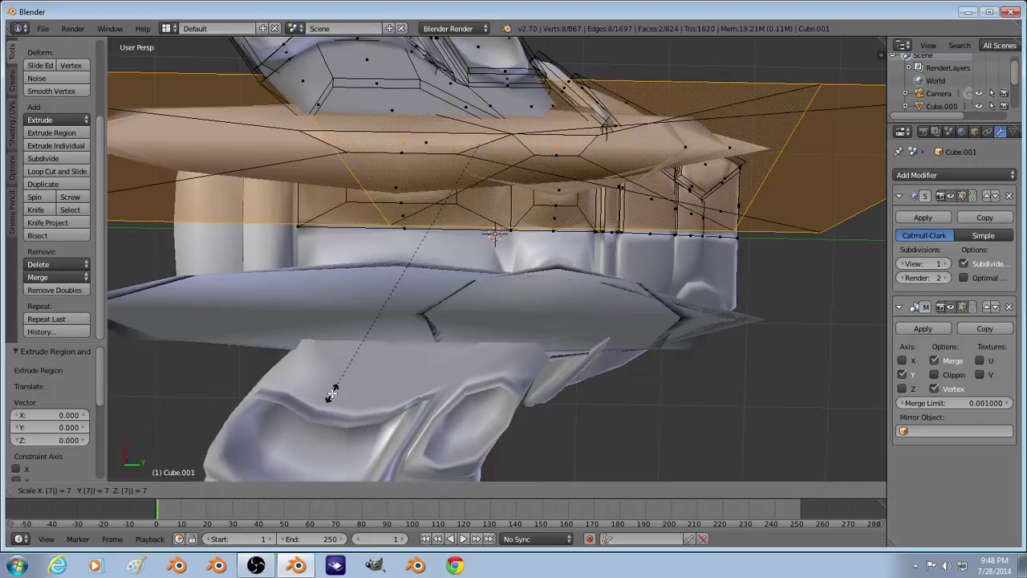
pyautogui.press('Escape')
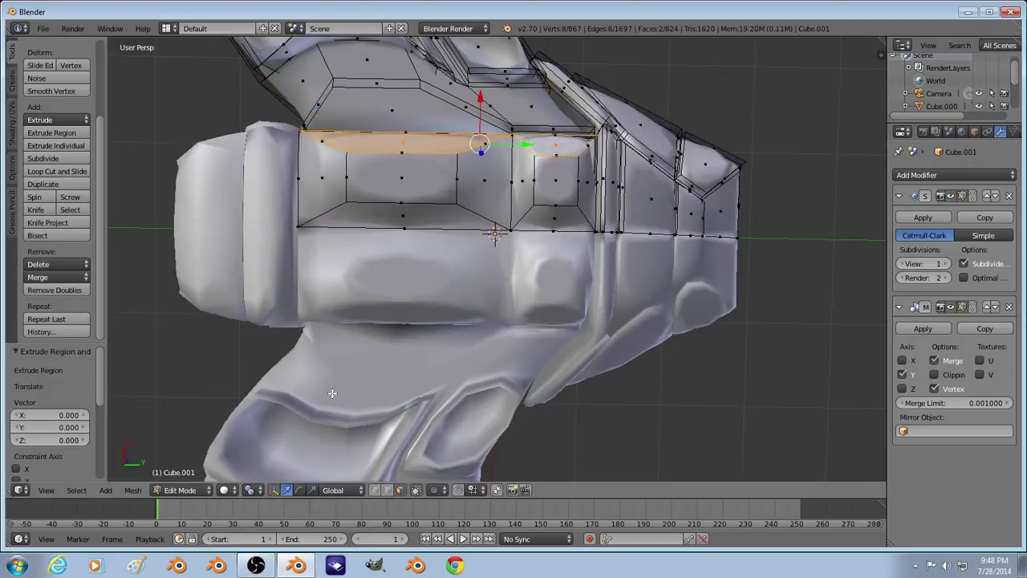
pyautogui.press('s')
pyautogui.press('y')
pyautogui.press('-')
pyautogui.press('5')
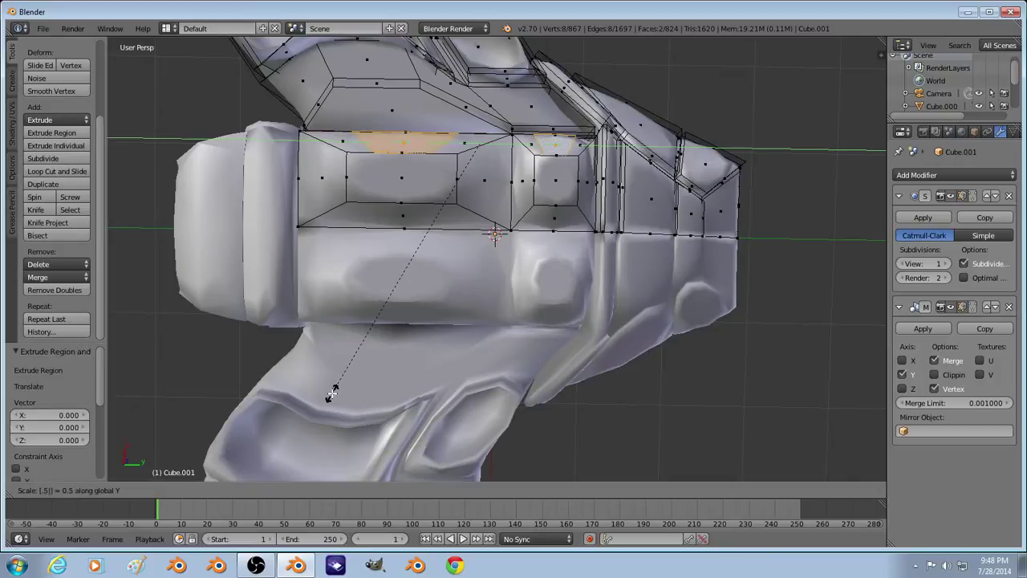
pyautogui.press('Return')
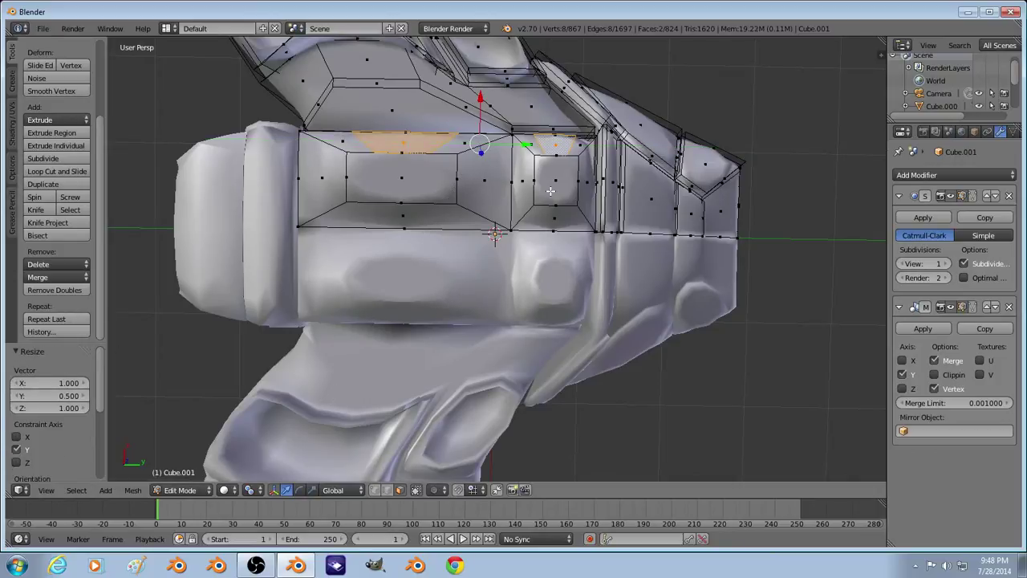
# Step: Move the two scaled sloped faces of the underside panels outward along the X axis
pyautogui.press('g')
pyautogui.press('x')
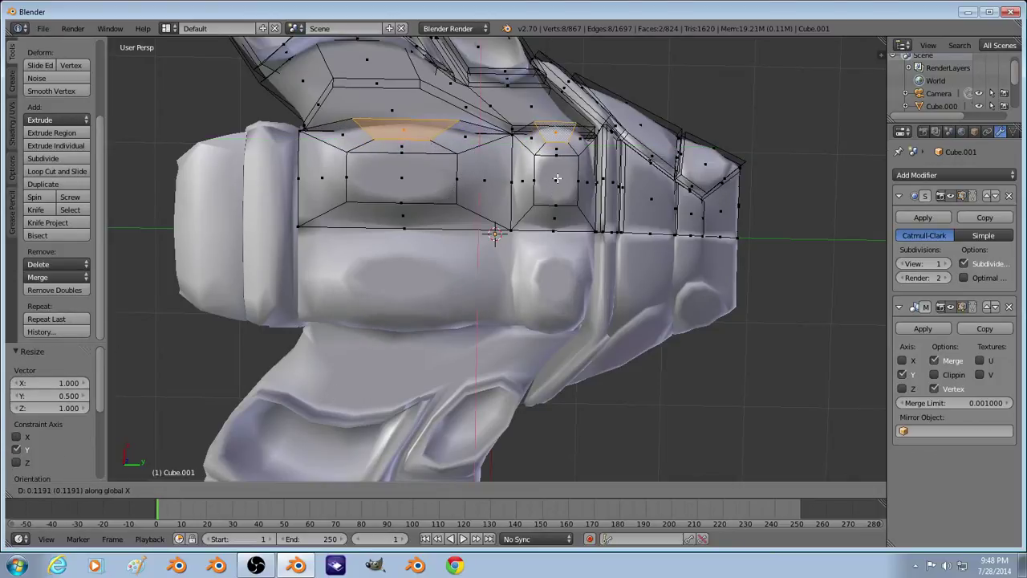
pyautogui.click(557, 176)
# Step: Extrude the two sloped faces in place and scale the new faces uniformly to about 0.737
pyautogui.press('e')
pyautogui.rightClick(558, 174)
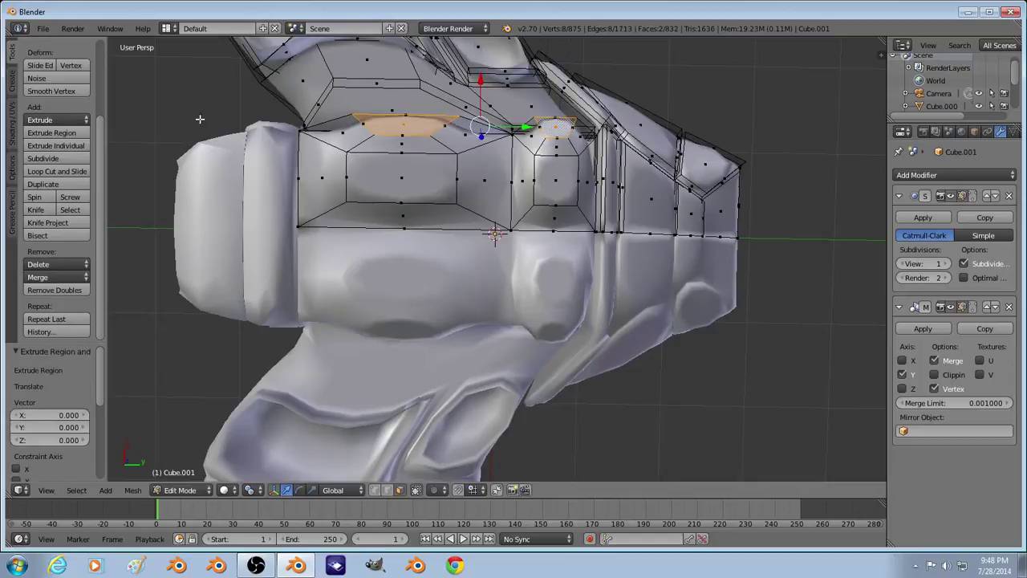
pyautogui.press('s')
pyautogui.click(582, 195)
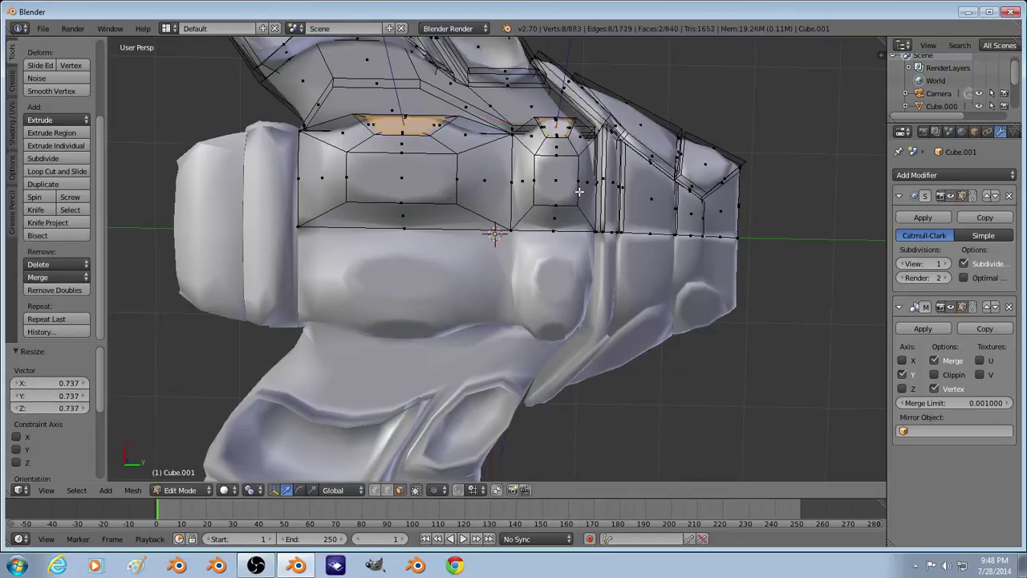
# Step: Extrude the two shrunken faces inward by about 0.032 and smooth their vertices once
pyautogui.press('e')
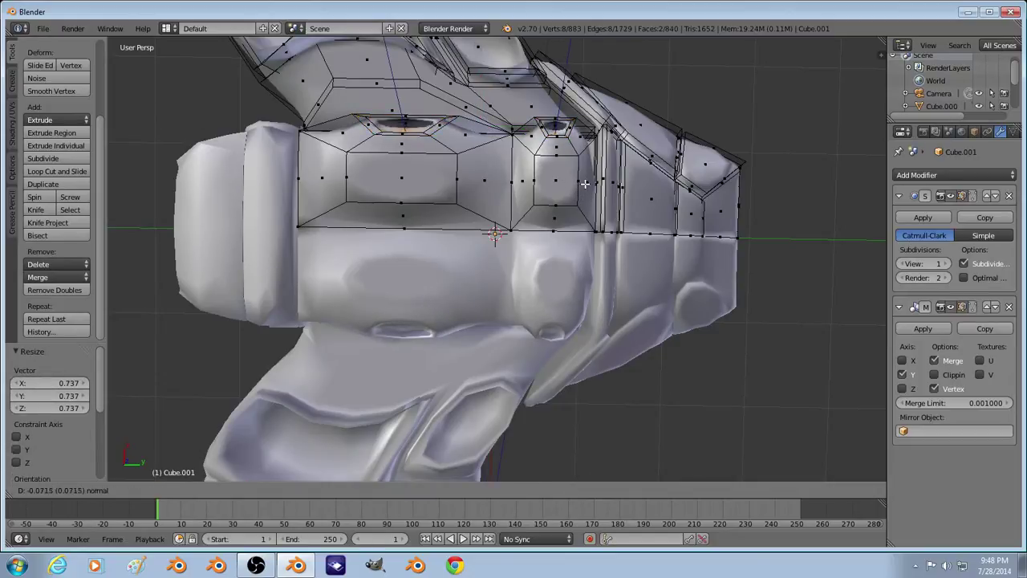
pyautogui.rightClick(586, 177)
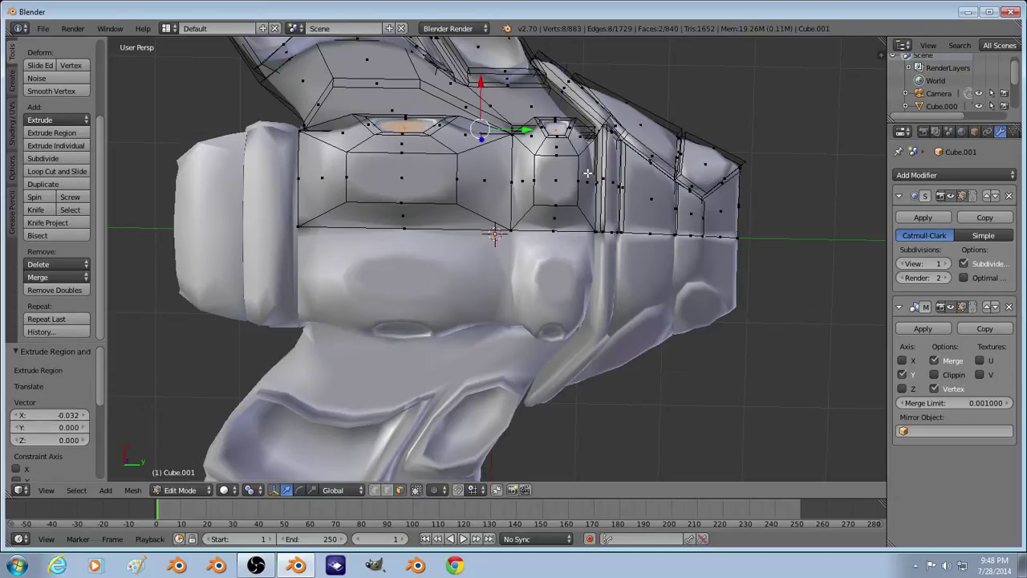
pyautogui.click(48, 90)
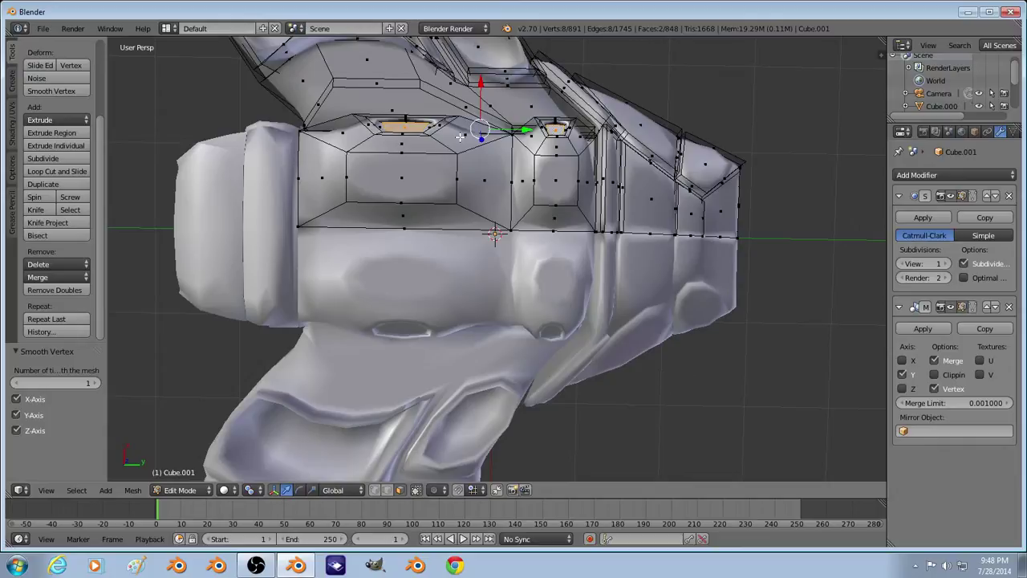
# Step: Move the two smoothed recessed faces about 0.046 downward along Z
pyautogui.press('g')
pyautogui.press('z')
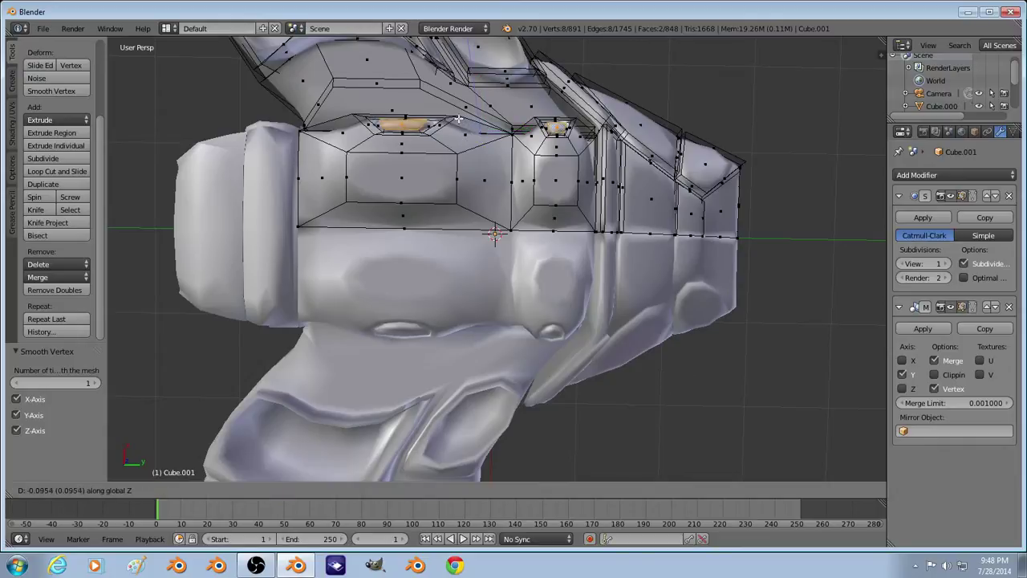
pyautogui.click(466, 126)
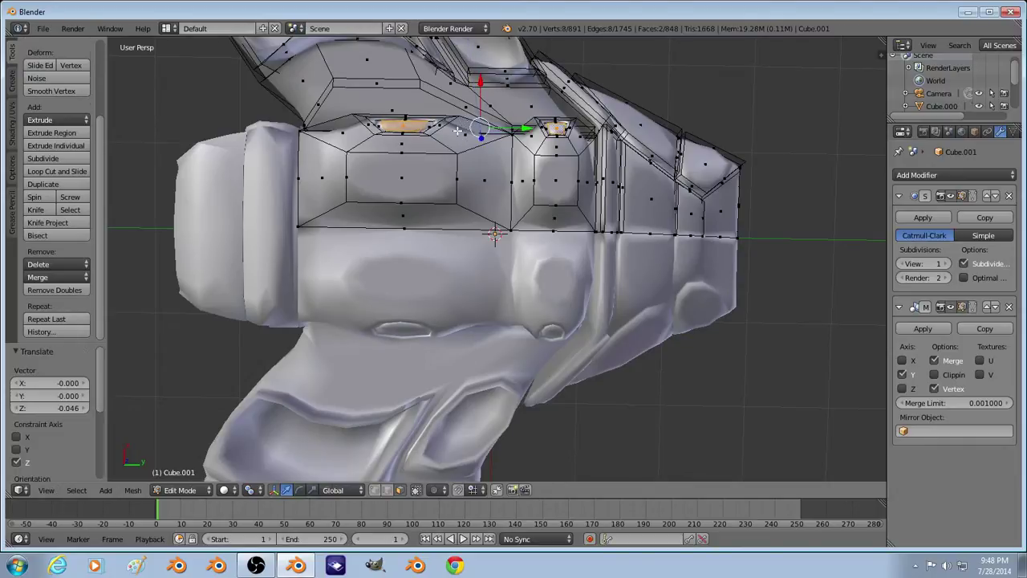
# Step: Extrude the two recessed faces outward by about 0.562 and again by about 0.131 to form two struts
pyautogui.press('Tab')
pyautogui.moveTo(466, 126); pyautogui.dragTo(426, 206, button='middle')
pyautogui.press('Tab')
pyautogui.moveTo(426, 257); pyautogui.dragTo(270, 244, button='middle')
pyautogui.moveTo(397, 268); pyautogui.dragTo(413, 273, button='middle')
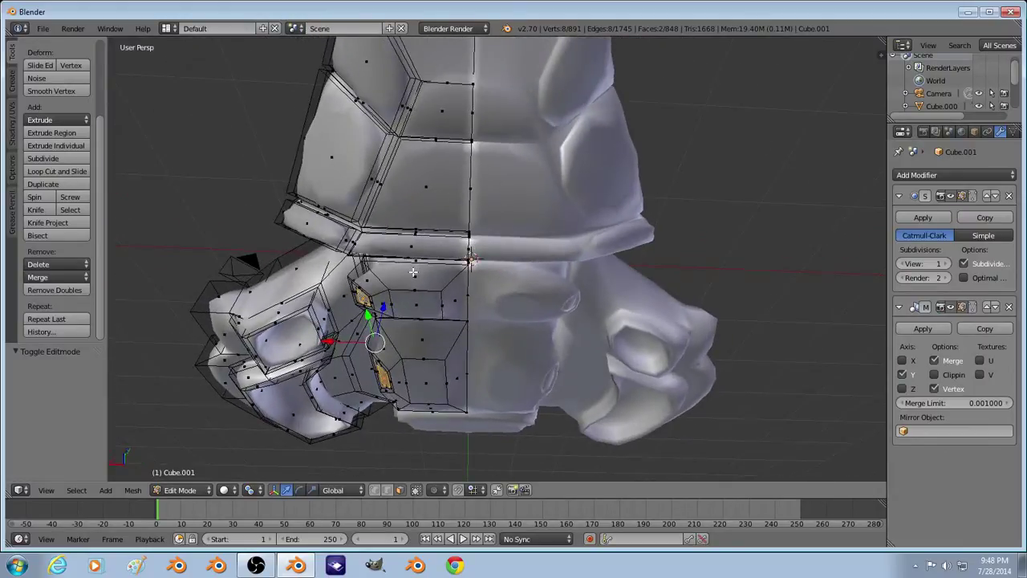
pyautogui.press('e')
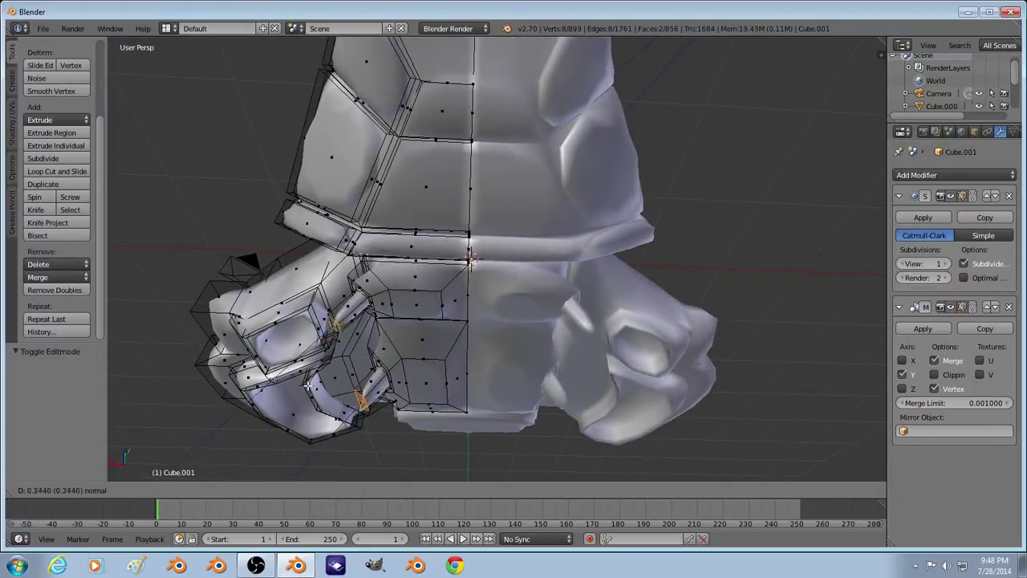
pyautogui.click(252, 408)
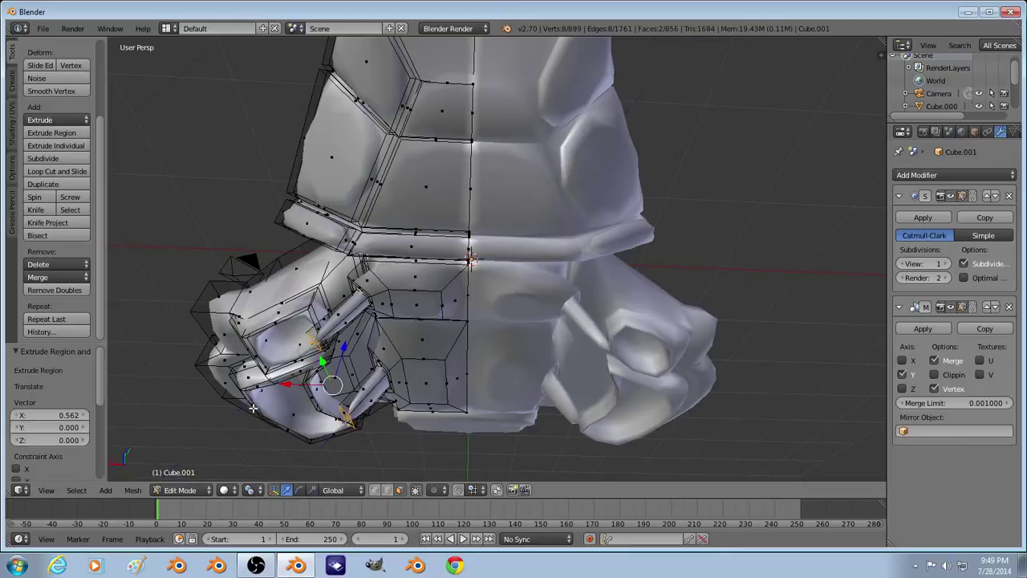
pyautogui.press('e')
pyautogui.click(329, 399)
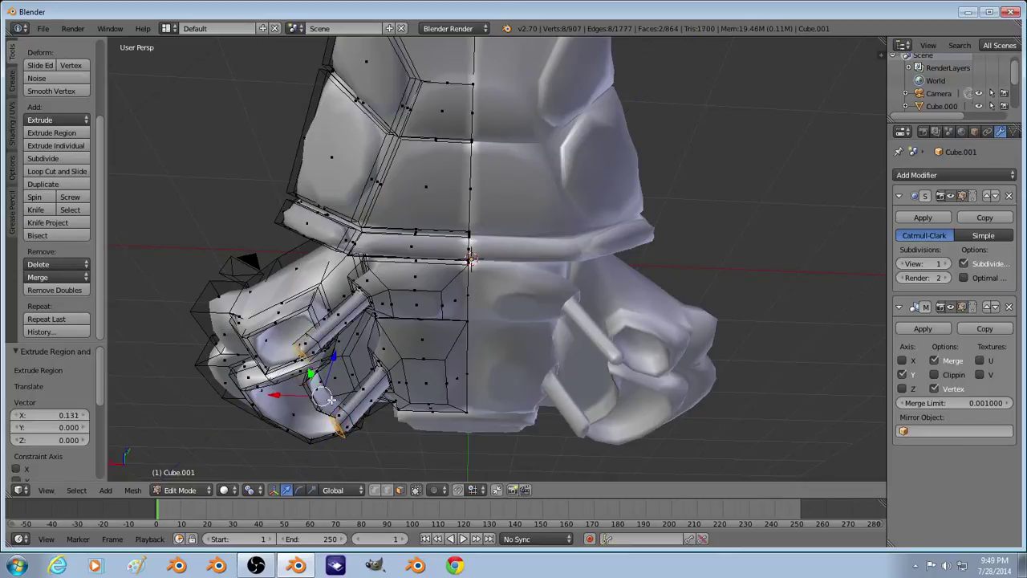
# Step: Select the facing-away side faces at the tips of both struts and extrude them in place
pyautogui.rightClick(305, 346)
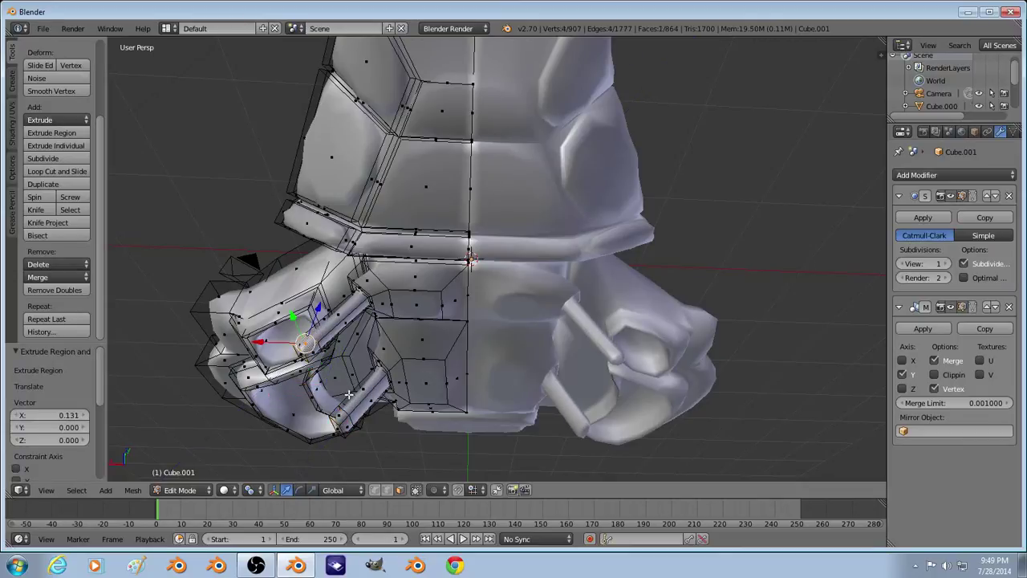
pyautogui.moveTo(349, 394); pyautogui.dragTo(350, 225, button='middle')
pyautogui.keyDown('shift'); pyautogui.rightClick(283, 160); pyautogui.keyUp('shift')
pyautogui.press('e')
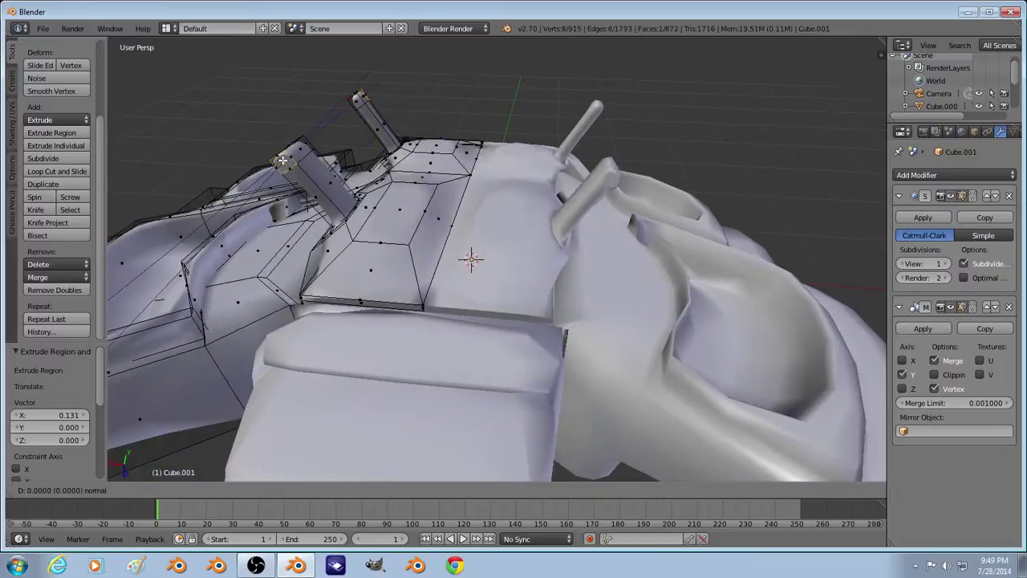
pyautogui.rightClick(363, 174)
# Step: Try to scale the two extruded strut-tip faces to 2 along Y
pyautogui.press('s')
pyautogui.press('y')
pyautogui.press('y')
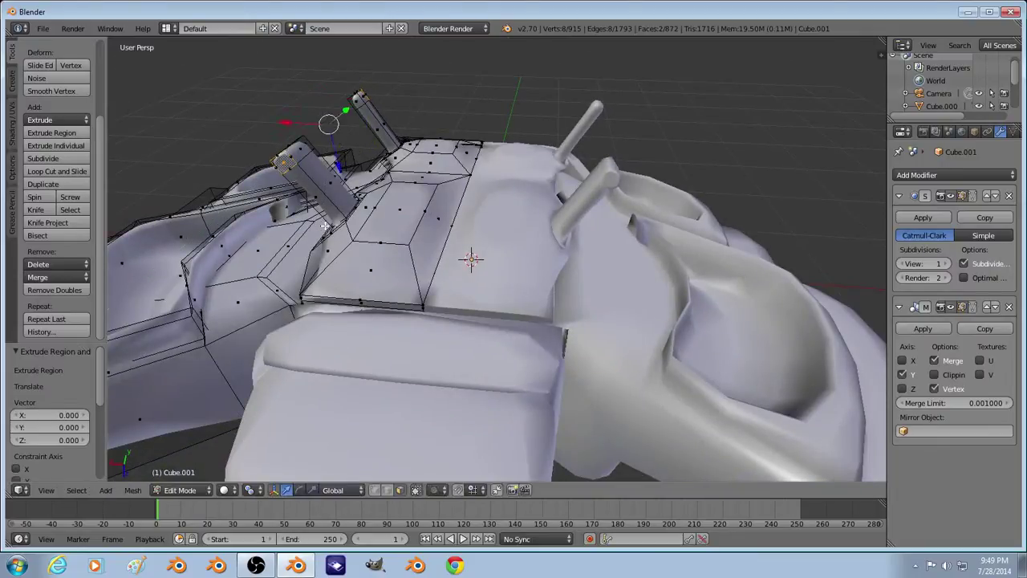
pyautogui.press('y')
pyautogui.press('y')
pyautogui.press('2')
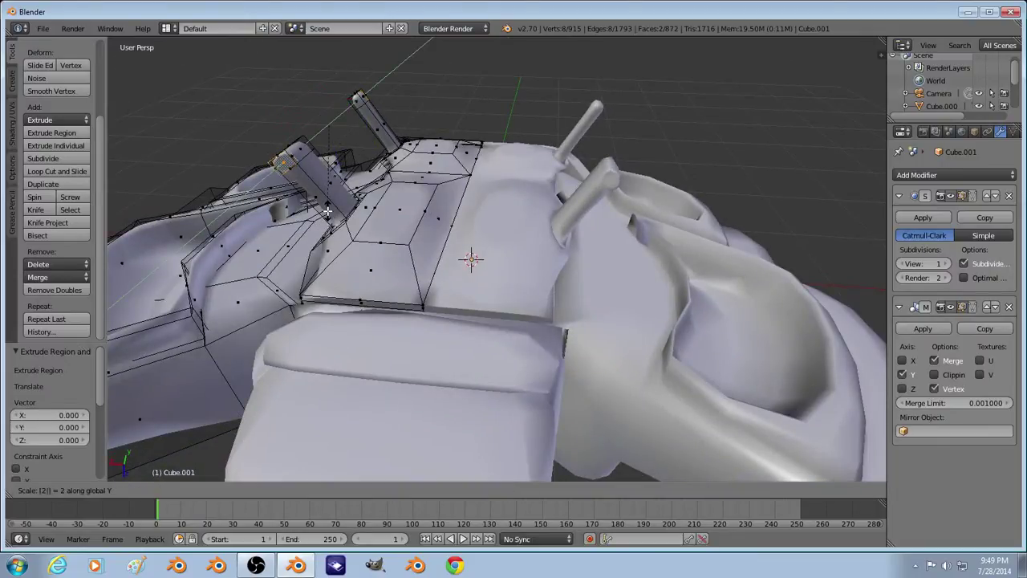
pyautogui.press('Return')
# Step: Set the pivot point to Bounding Box Center and scale the two strut-tip faces to about 2.128 along Y
pyautogui.moveTo(326, 213); pyautogui.dragTo(385, 157, button='middle')
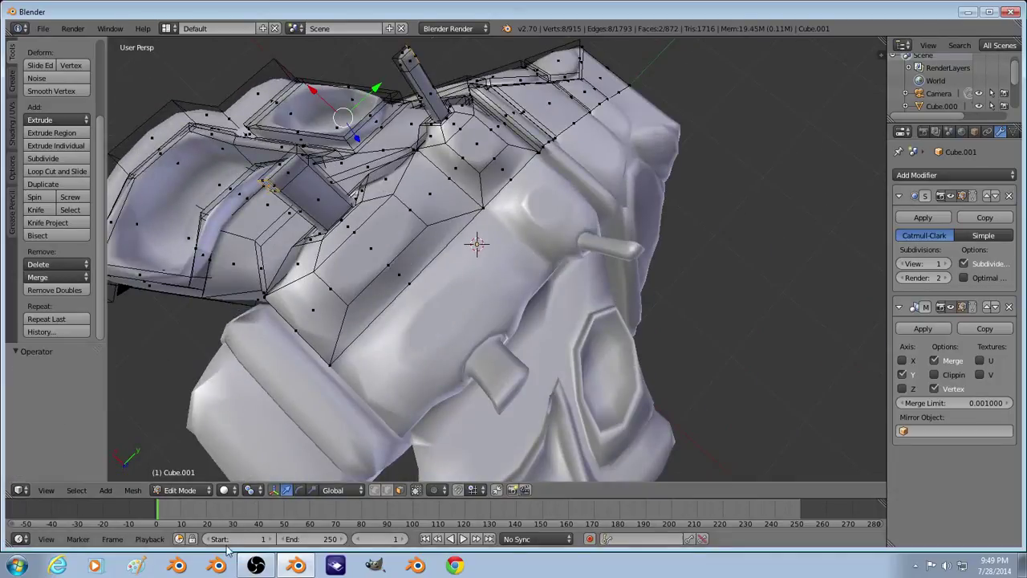
pyautogui.click(251, 489)
pyautogui.click(273, 462)
pyautogui.press('s')
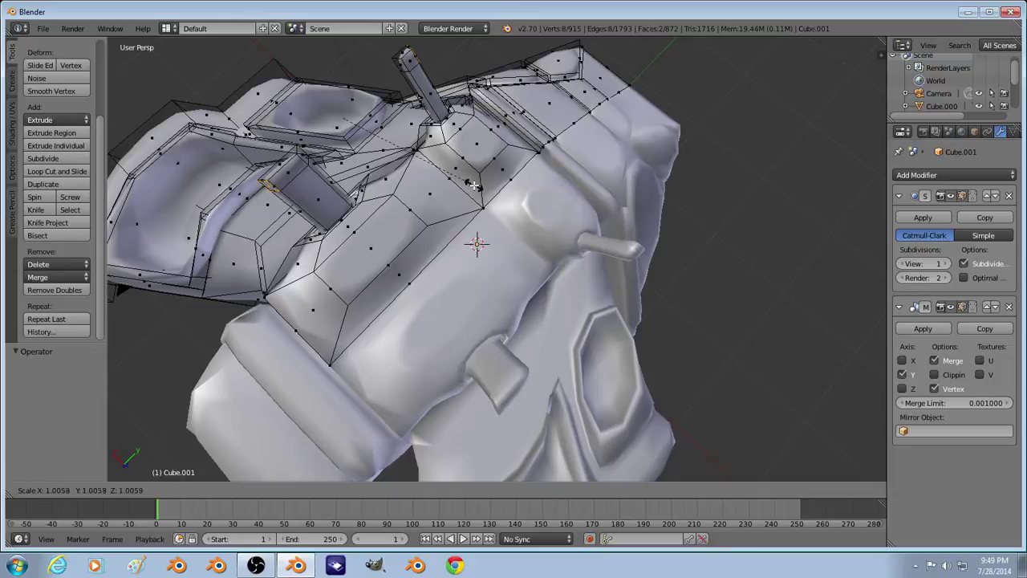
pyautogui.press('y')
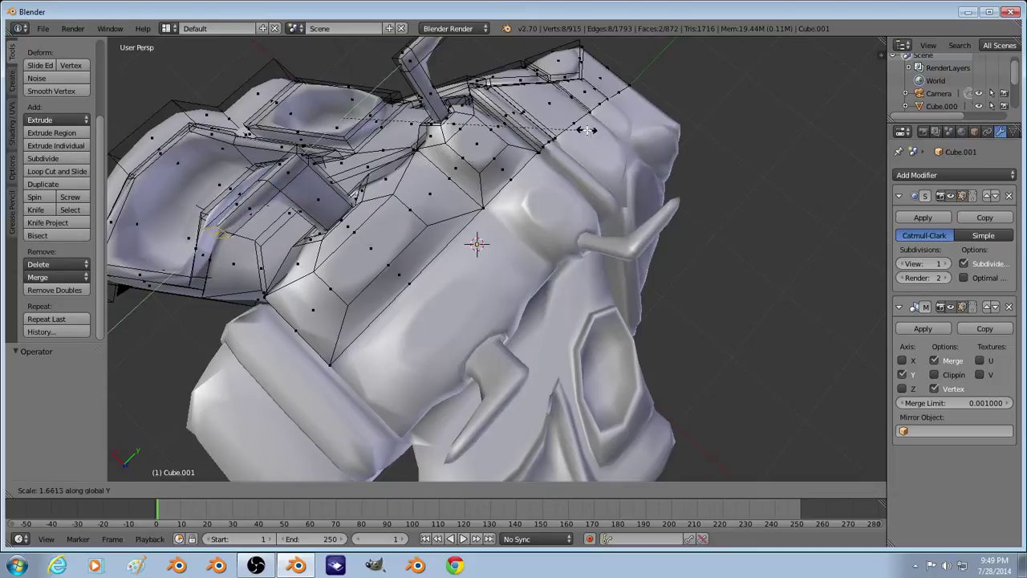
pyautogui.click(651, 144)
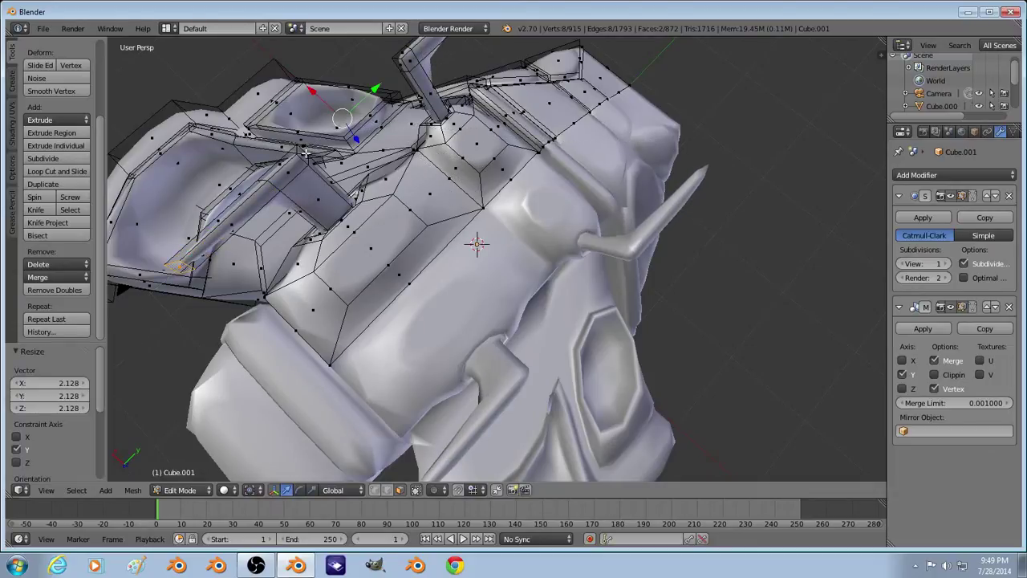
# Step: Select the inner faces of both strut tips, set the pivot point to Individual Origins and scale them to 0 along Y
pyautogui.moveTo(305, 153); pyautogui.dragTo(286, 210, button='middle')
pyautogui.rightClick(289, 215)
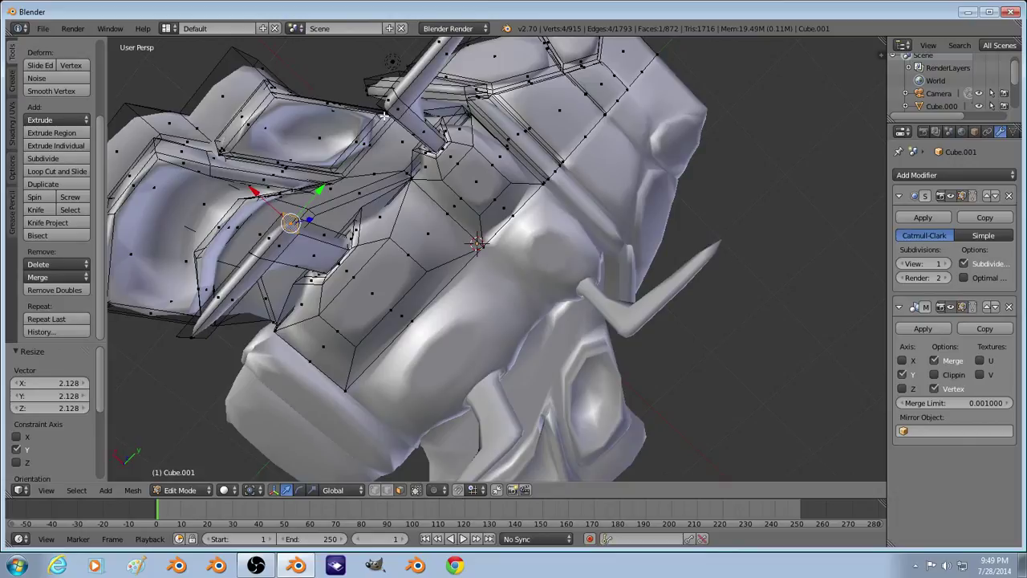
pyautogui.moveTo(384, 115); pyautogui.dragTo(531, 65, button='middle')
pyautogui.keyDown('shift'); pyautogui.rightClick(560, 53); pyautogui.keyUp('shift')
pyautogui.moveTo(473, 145); pyautogui.dragTo(547, 135, button='middle')
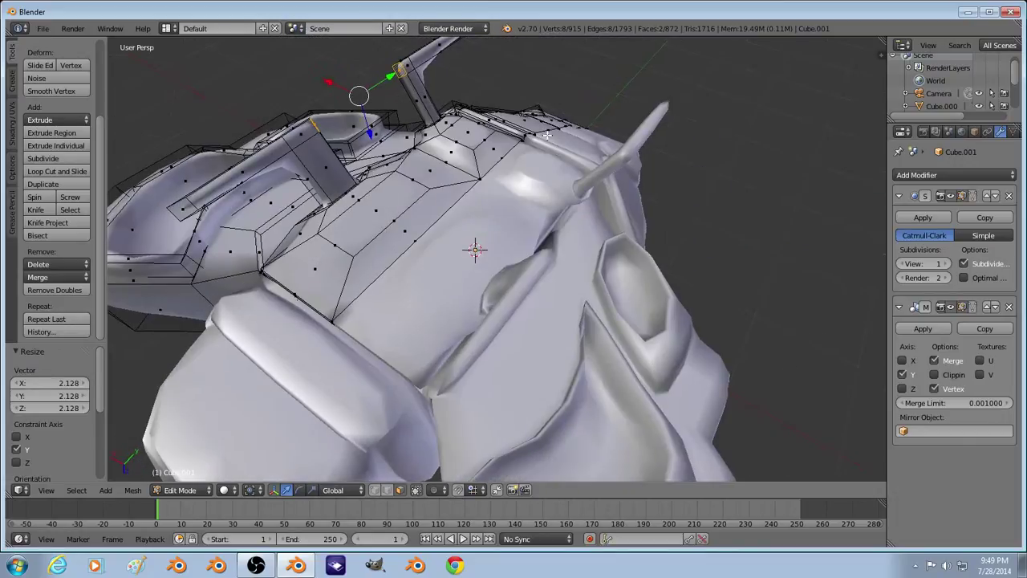
pyautogui.click(252, 490)
pyautogui.click(268, 454)
pyautogui.press('s')
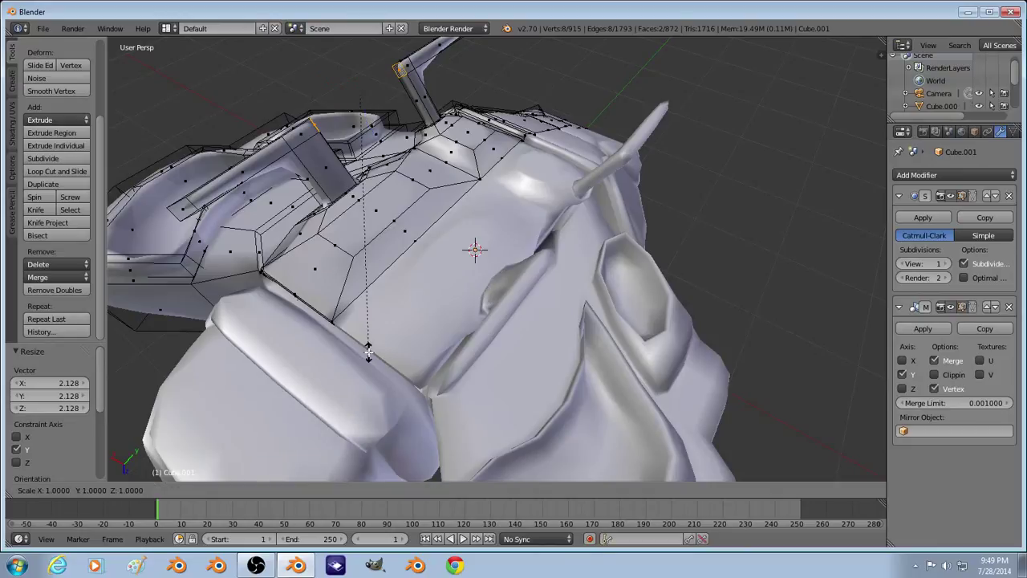
pyautogui.press('y')
pyautogui.press('0')
pyautogui.press('Return')
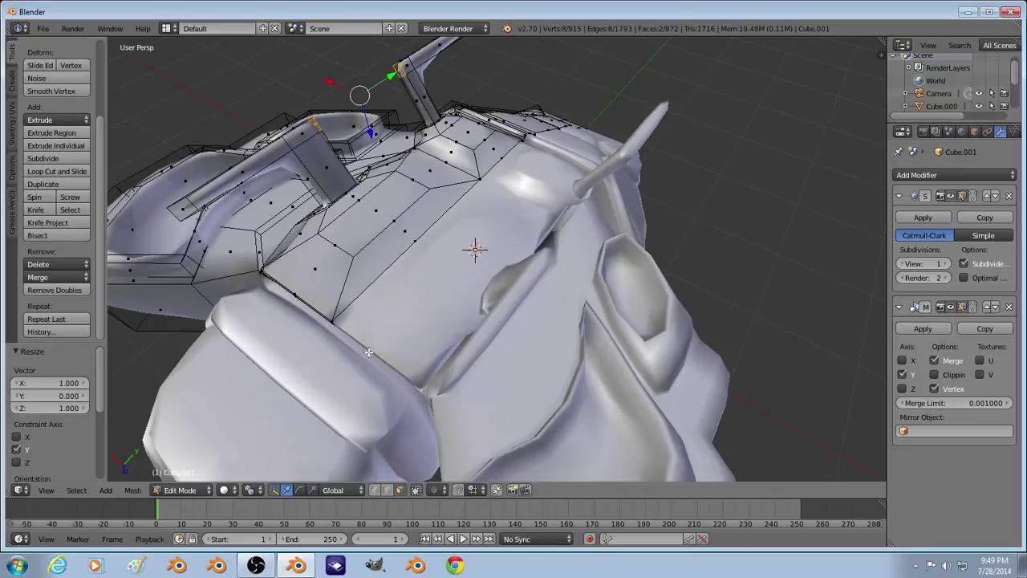
# Step: Set the pivot point to Bounding Box Center, extrude the two flattened faces and scale them to 0 along Y so they meet midway
pyautogui.click(253, 490)
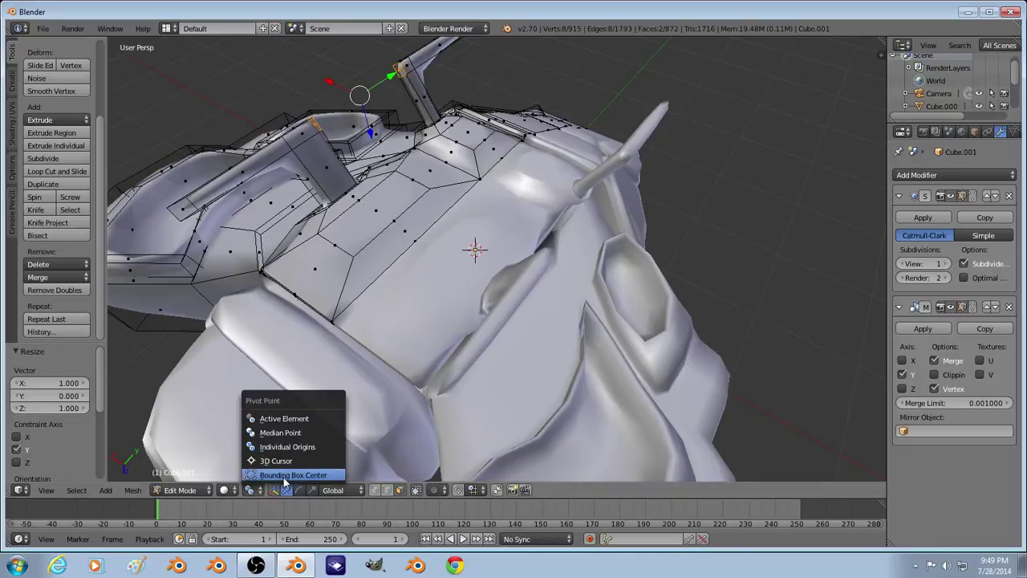
pyautogui.click(275, 474)
pyautogui.press('e')
pyautogui.rightClick(501, 134)
pyautogui.press('s')
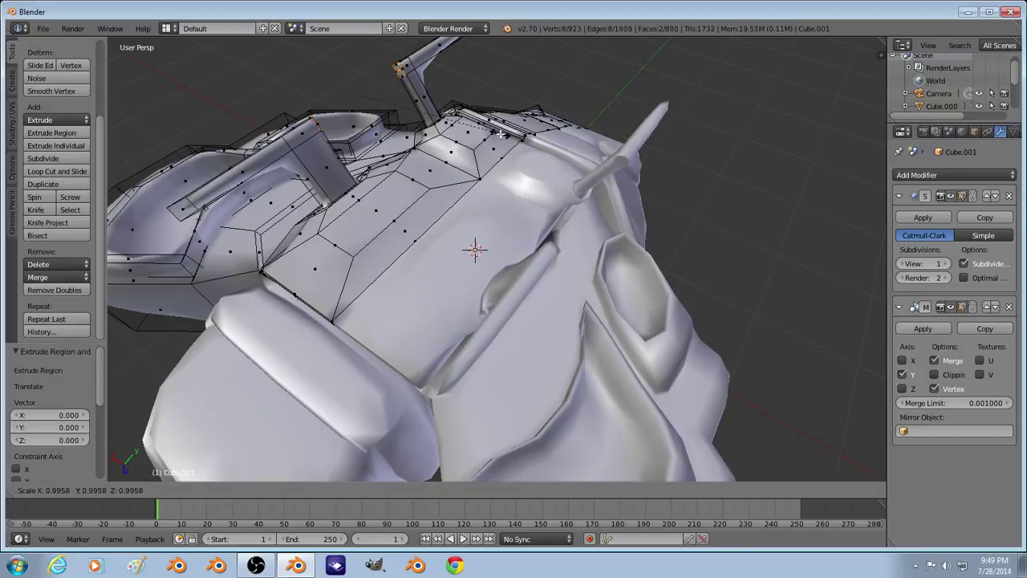
pyautogui.press('y')
pyautogui.press('0')
pyautogui.press('Return')
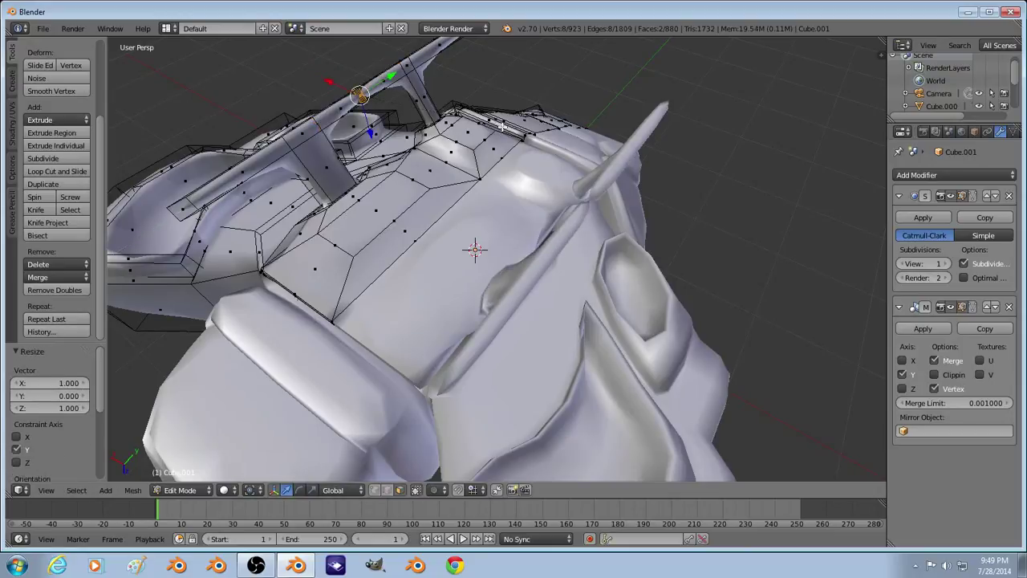
# Step: Remove the doubled vertices where the two skid halves meet and delete the leftover inner face
pyautogui.click(54, 290)
pyautogui.press('x')
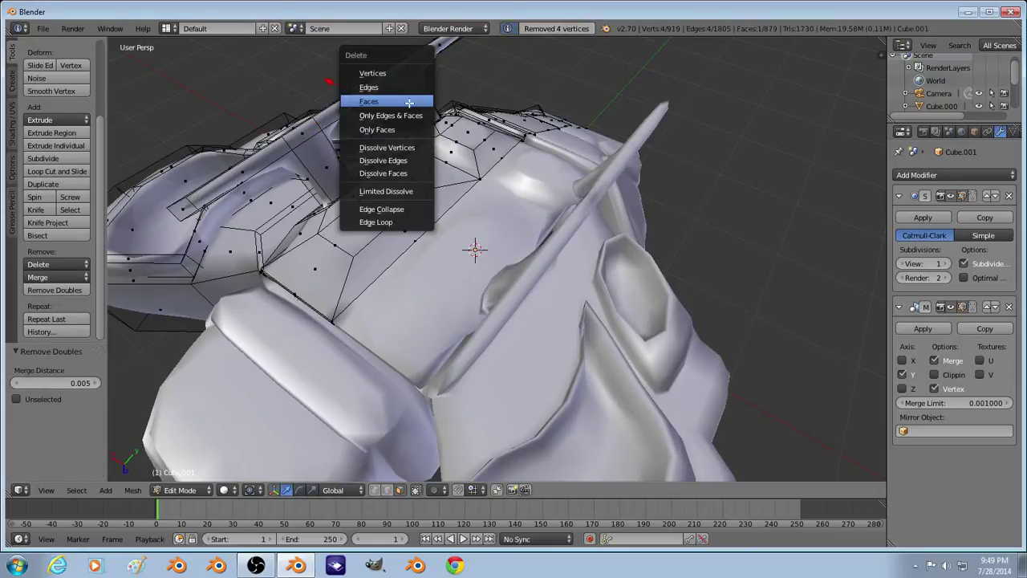
pyautogui.click(409, 103)
# Step: Raise the end face at the skid's tip slightly along Z
pyautogui.press('Tab')
pyautogui.moveTo(369, 104); pyautogui.dragTo(357, 366, button='middle')
pyautogui.press('Tab')
pyautogui.press('g')
pyautogui.press('z')
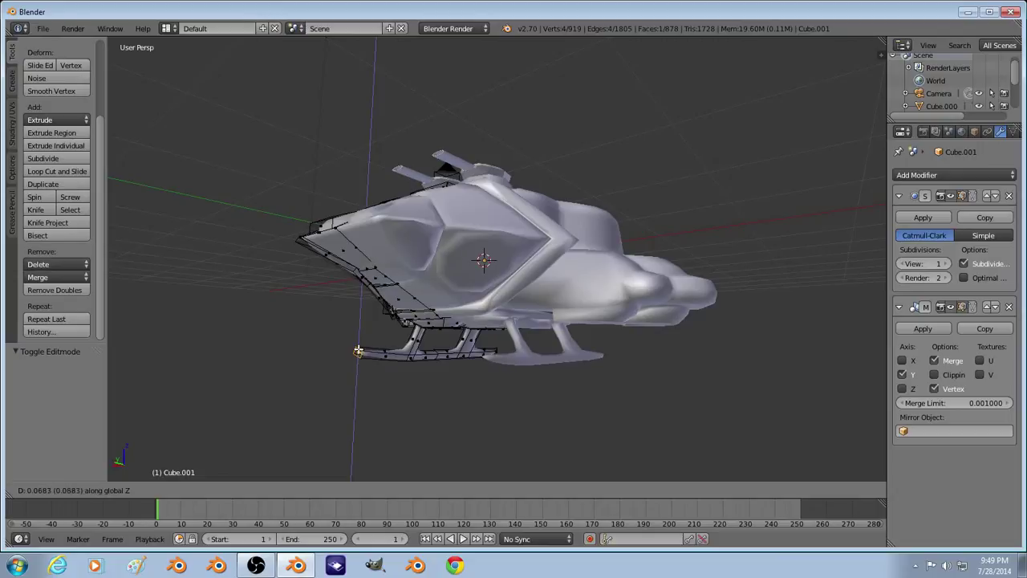
pyautogui.click(358, 345)
# Step: Check which underside geometry is linked to the skid by selecting the connected mesh
pyautogui.moveTo(360, 347); pyautogui.dragTo(409, 282, button='middle')
pyautogui.press('a')
pyautogui.press('l')
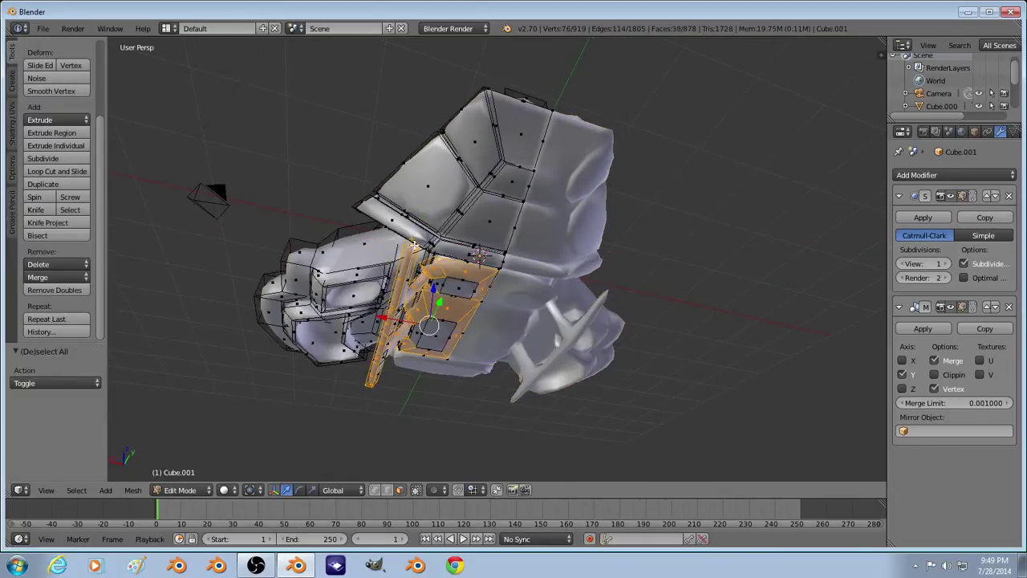
# Step: Leave mesh editing and apply smooth shading to the small mirrored domes on the roof
pyautogui.press('Tab')
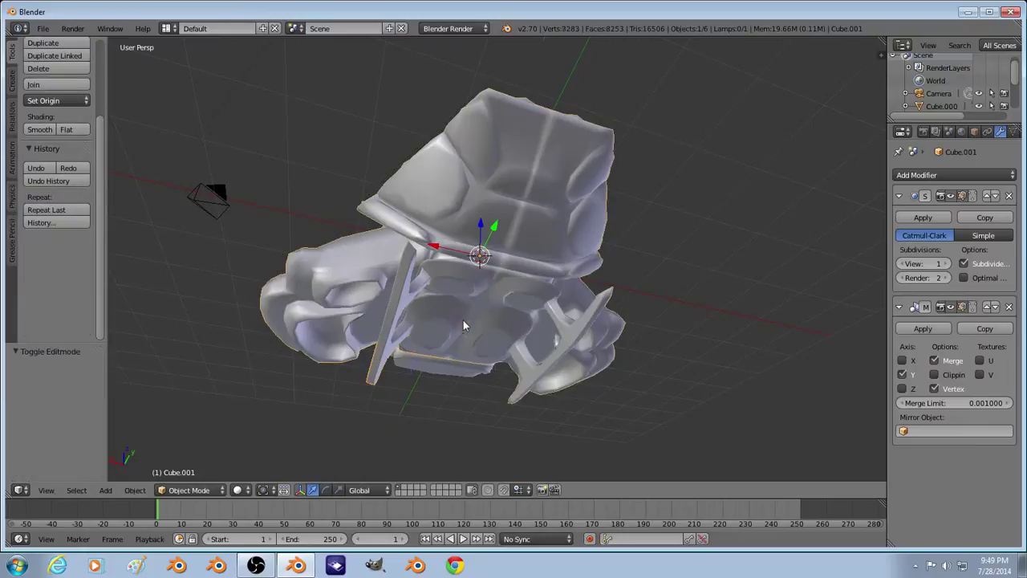
pyautogui.moveTo(462, 321)
pyautogui.mouseDown(button='middle')
pyautogui.moveTo(457, 279)
pyautogui.moveTo(400, 284)
pyautogui.moveTo(512, 265)
pyautogui.moveTo(475, 313)
pyautogui.moveTo(437, 259)
pyautogui.moveTo(404, 279)
pyautogui.moveTo(404, 297)
pyautogui.moveTo(449, 316)
pyautogui.mouseUp(button='middle')
pyautogui.press('a')
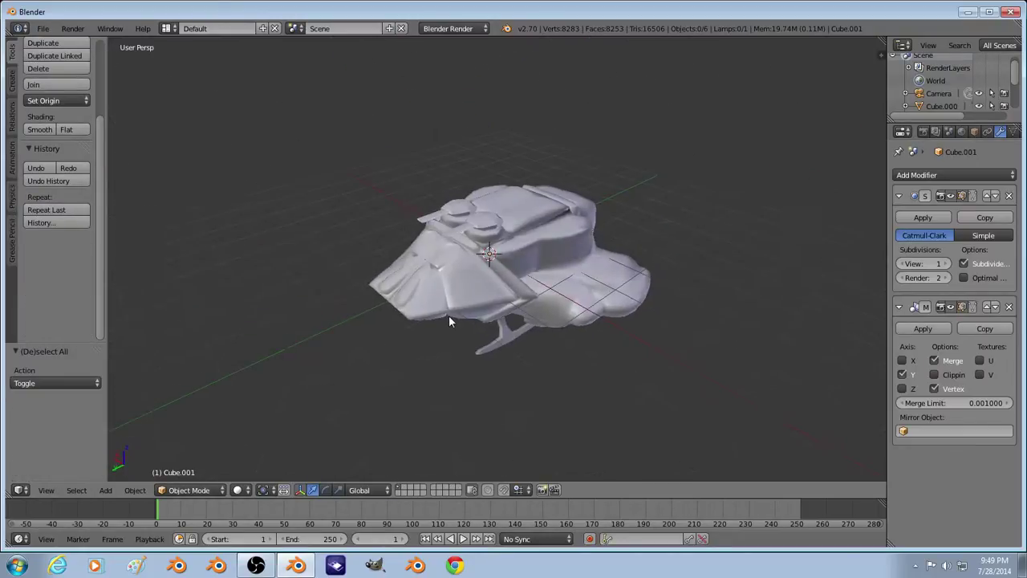
pyautogui.rightClick(447, 211)
pyautogui.click(39, 130)
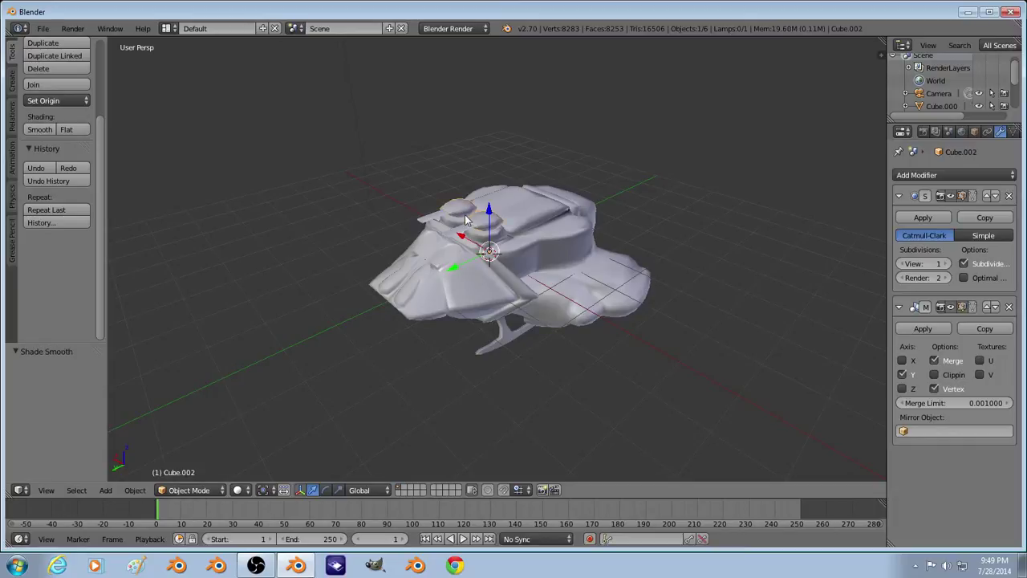
# Step: Extrude all faces of the mirrored roof domes individually in place and apply smooth shading to the domes
pyautogui.press('Tab')
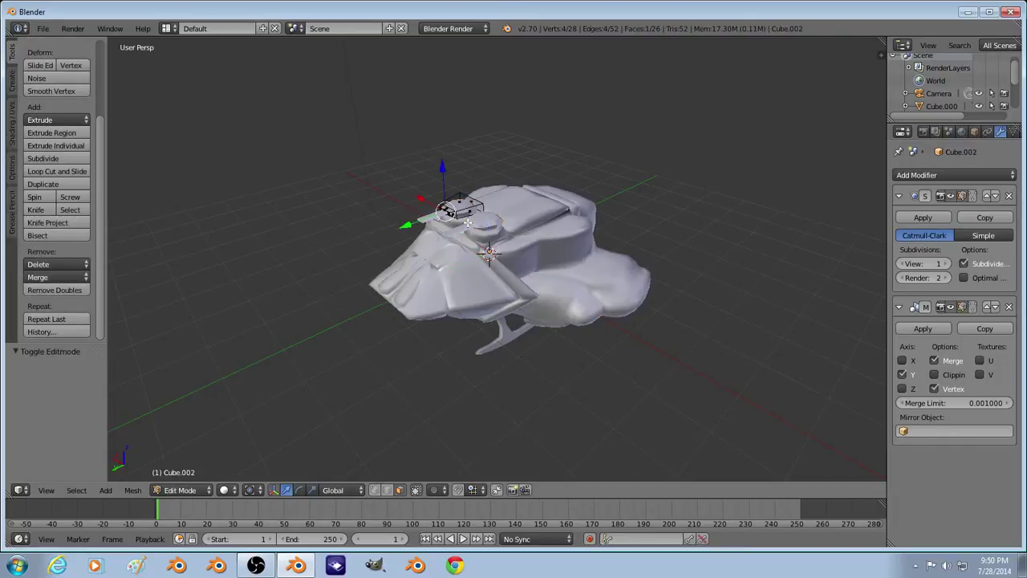
pyautogui.press('a')
pyautogui.click(84, 158)
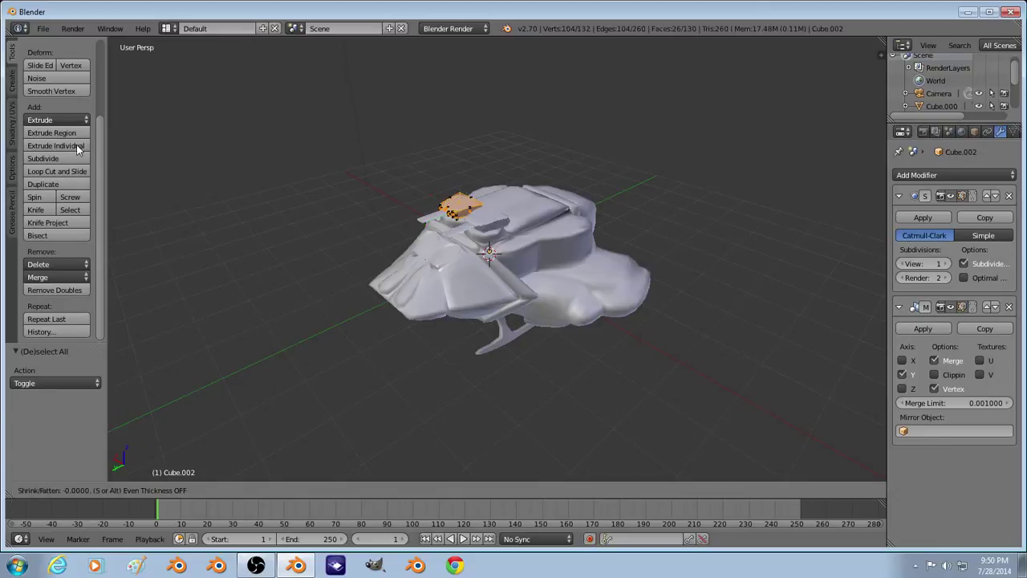
pyautogui.press('Tab')
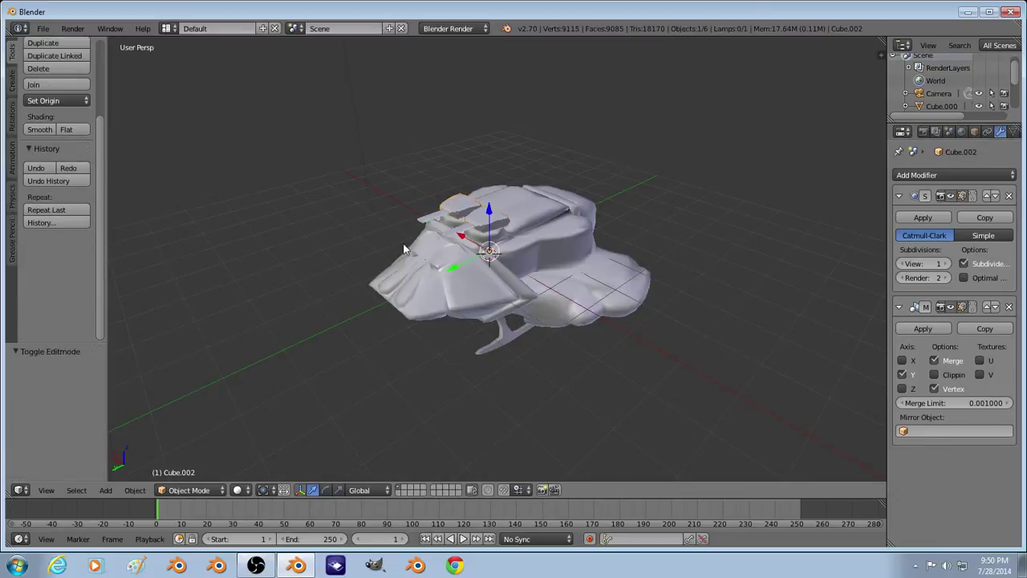
pyautogui.press('Tab')
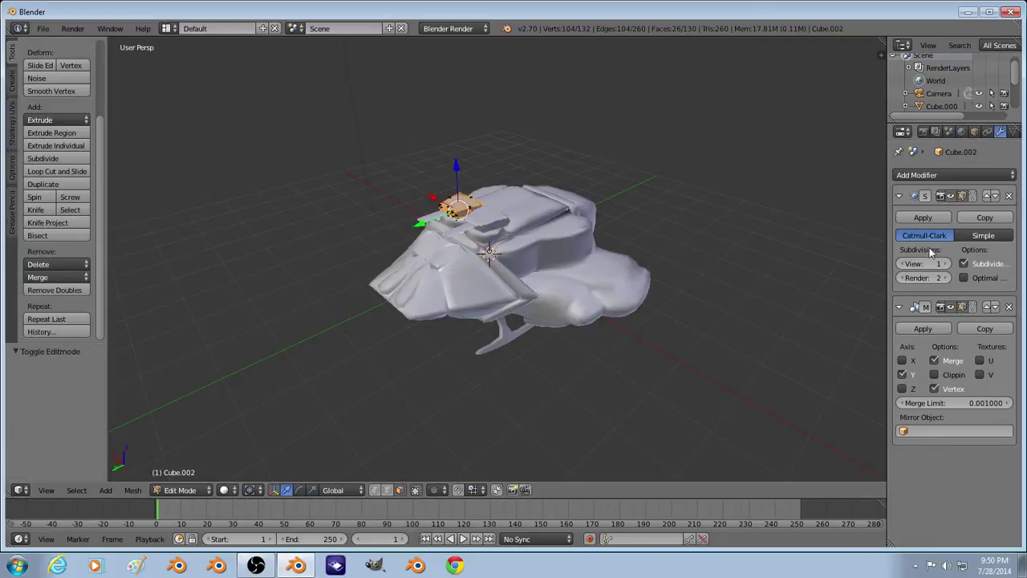
pyautogui.press('Tab')
pyautogui.scroll(3, 514, 251)
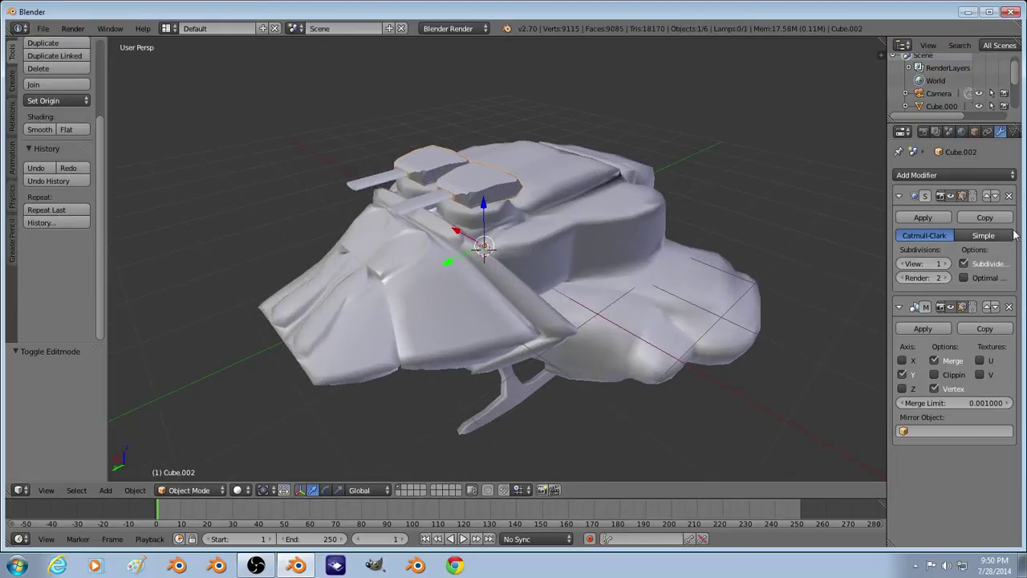
pyautogui.moveTo(467, 230); pyautogui.dragTo(195, 220, button='middle')
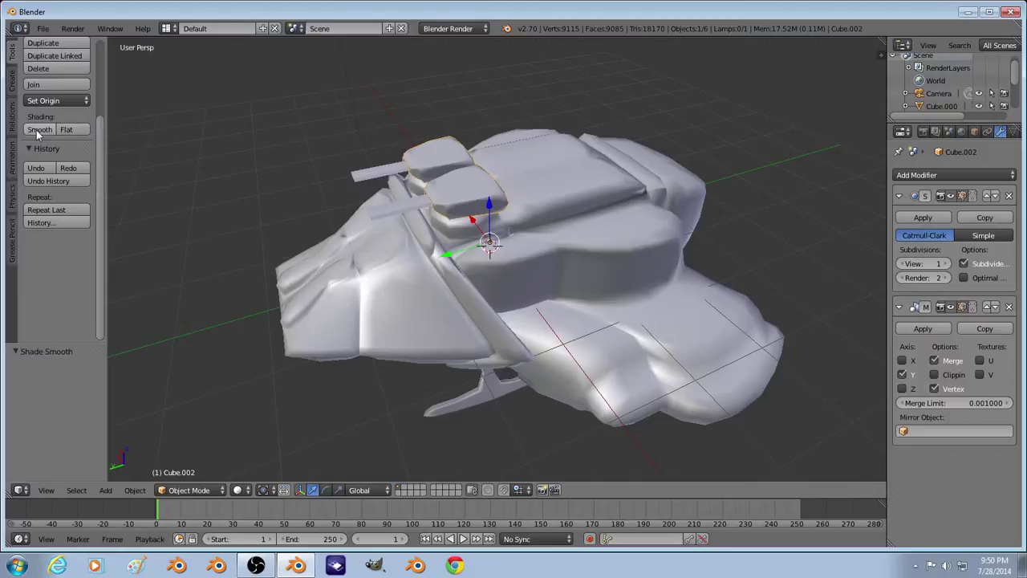
# Step: Apply smooth shading to the mirrored gun barrels in front of the roof domes and clear the selection
pyautogui.press('a')
pyautogui.rightClick(388, 213)
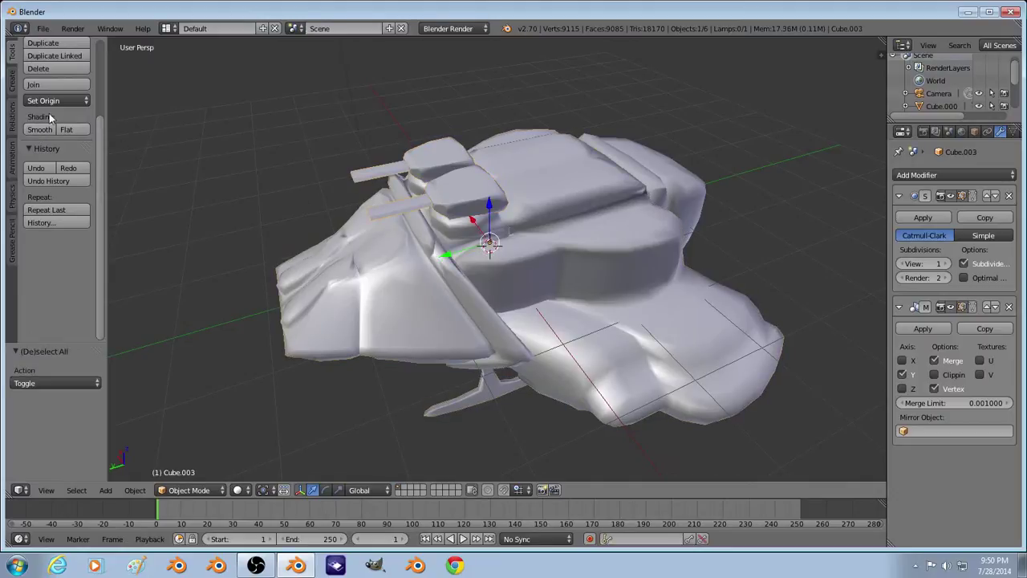
pyautogui.click(37, 130)
pyautogui.press('a')
pyautogui.scroll(-2, 390, 230)
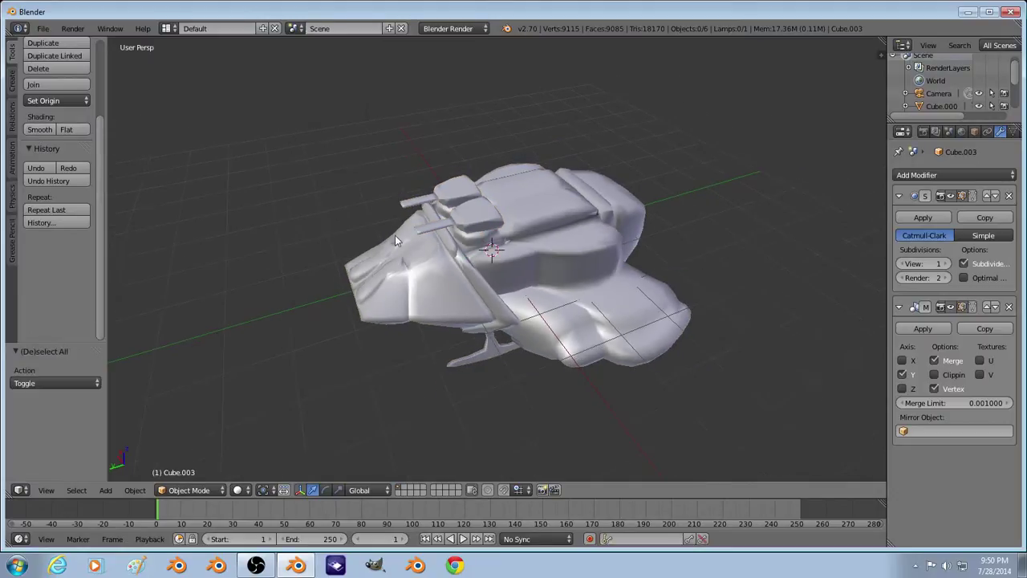
# Step: Switch the viewport shading to Texture and view the vehicle from the front
pyautogui.click(237, 490)
pyautogui.click(265, 433)
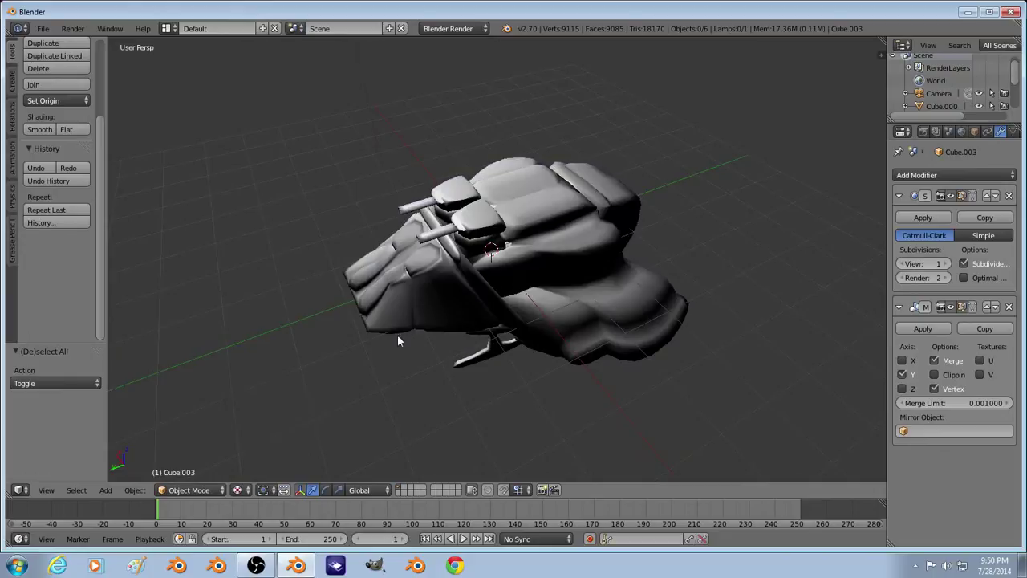
pyautogui.moveTo(397, 335)
pyautogui.mouseDown(button='middle')
pyautogui.moveTo(481, 299)
pyautogui.moveTo(493, 278)
pyautogui.mouseUp(button='middle')
pyautogui.scroll(-2, 492, 278)
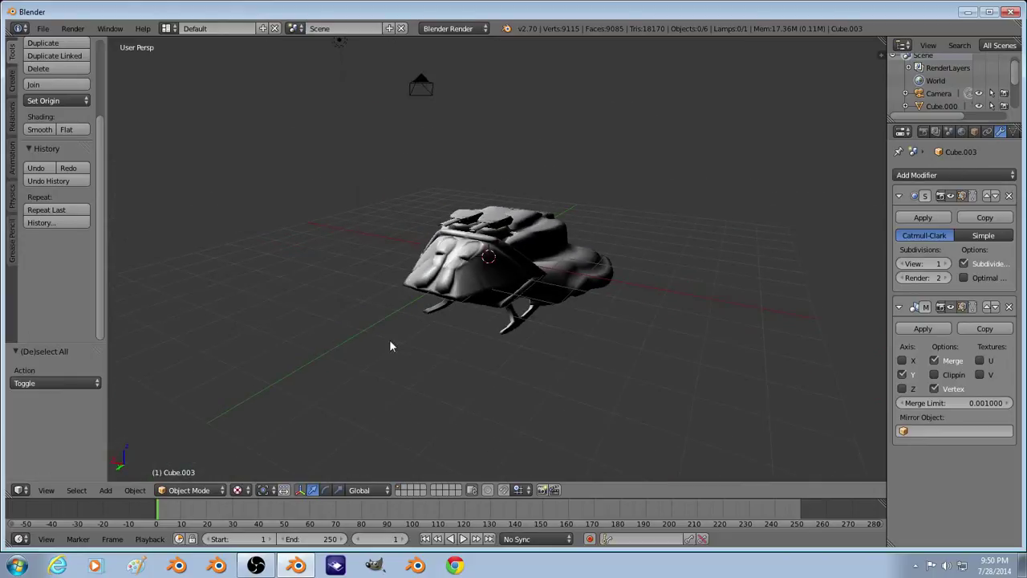
# Step: Switch to the camera view and fly the camera around until it shows the vehicle's front and side
pyautogui.click(46, 490)
pyautogui.click(71, 446)
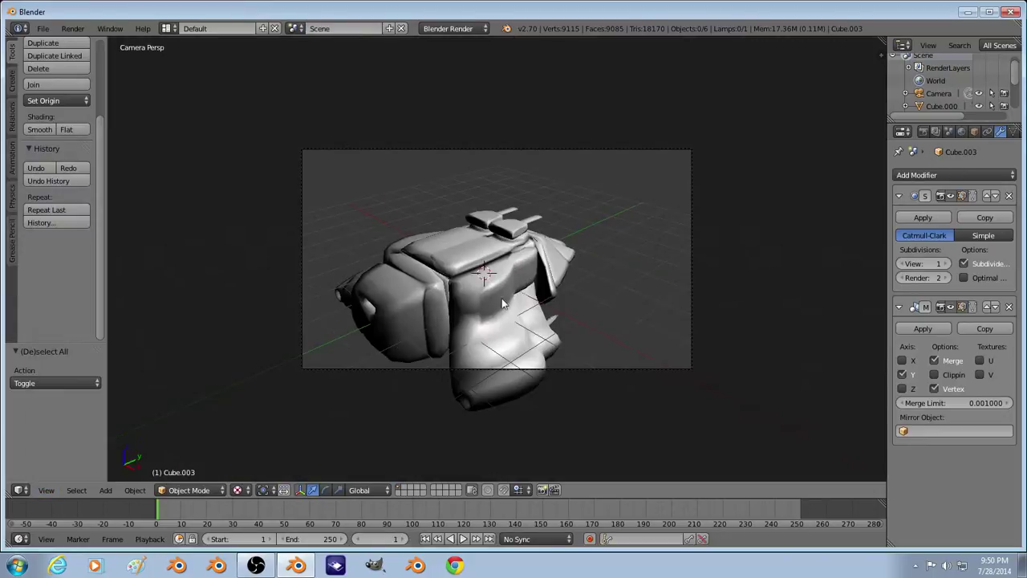
pyautogui.hotkey('shift', 'f')
pyautogui.press('w')
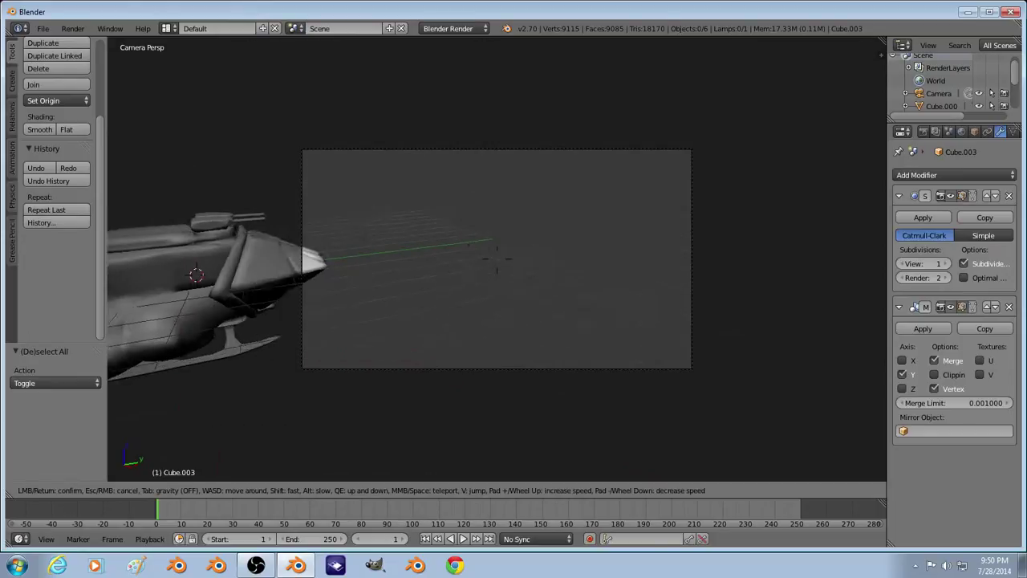
pyautogui.press('s')
pyautogui.press('s')
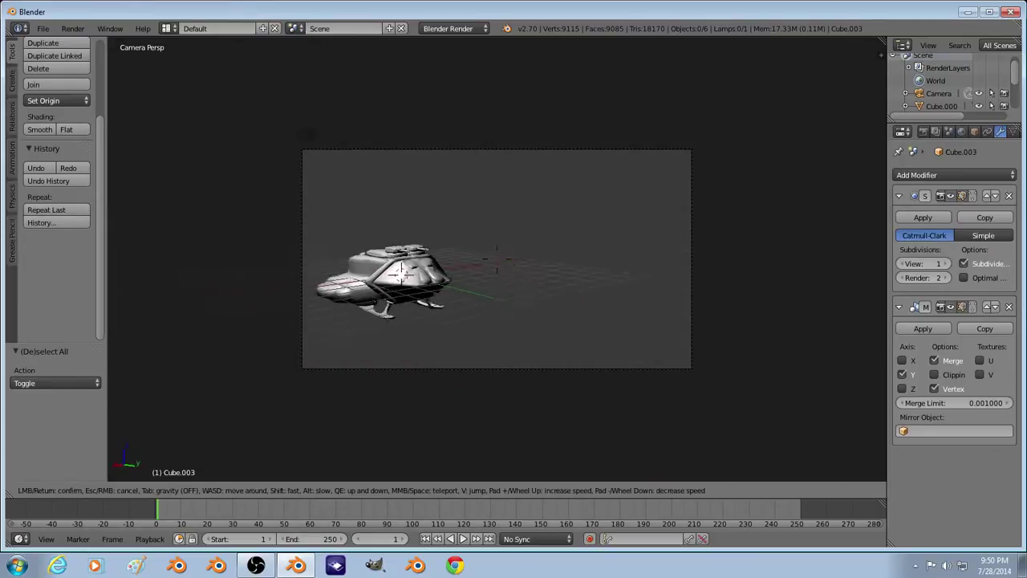
pyautogui.click(497, 259)
pyautogui.scroll(3, 497, 261)
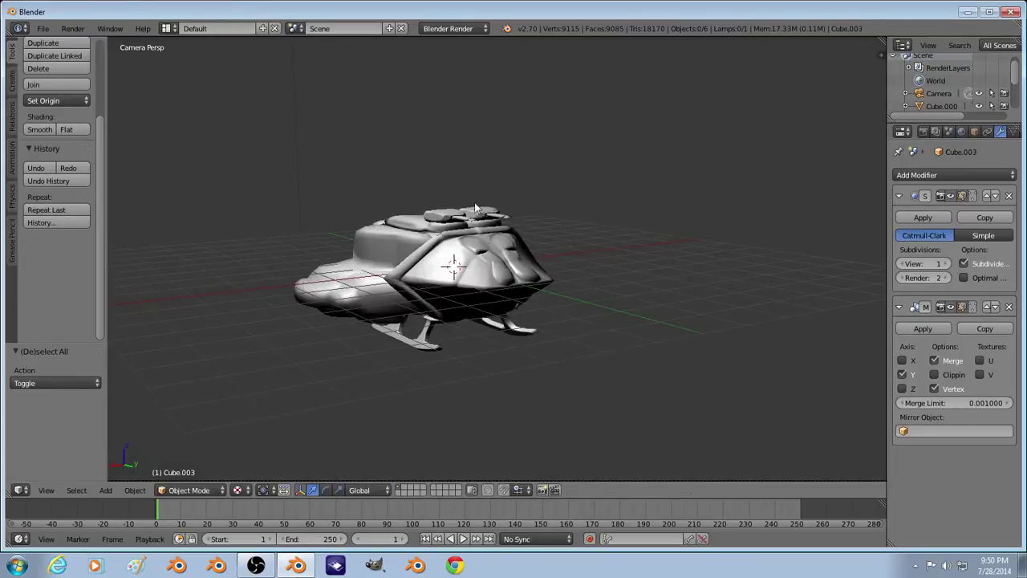
# Step: Select the linked front nose panel in the hull mesh and subdivide it with one cut
pyautogui.press('Tab')
pyautogui.press('Tab')
pyautogui.rightClick(485, 291)
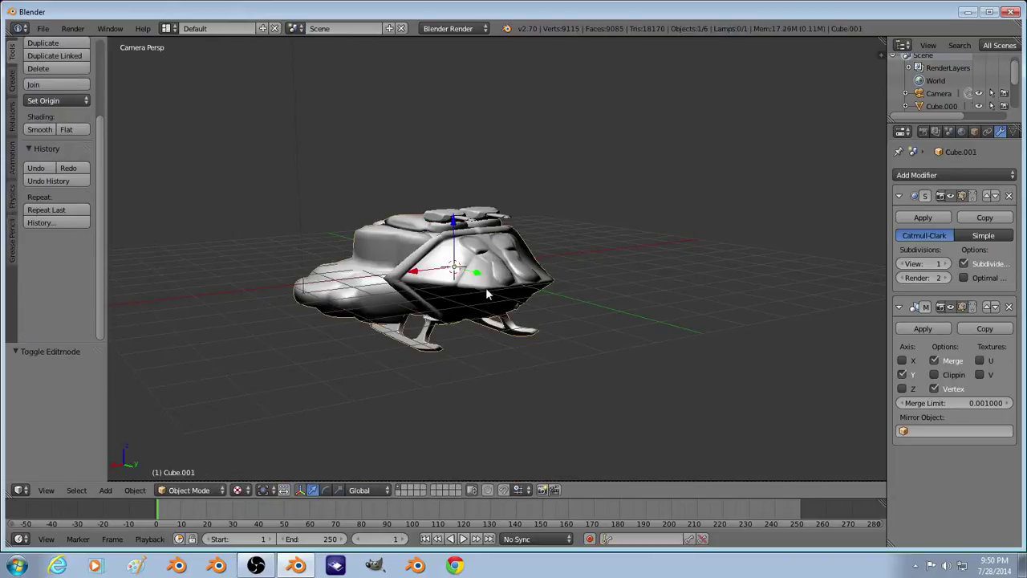
pyautogui.press('Tab')
pyautogui.press('a')
pyautogui.press('l')
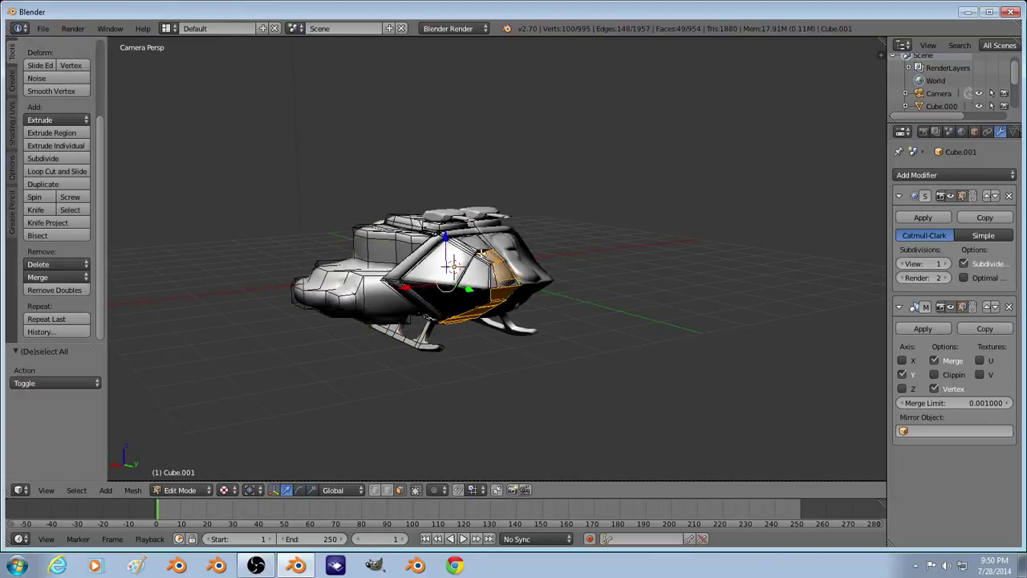
pyautogui.click(43, 158)
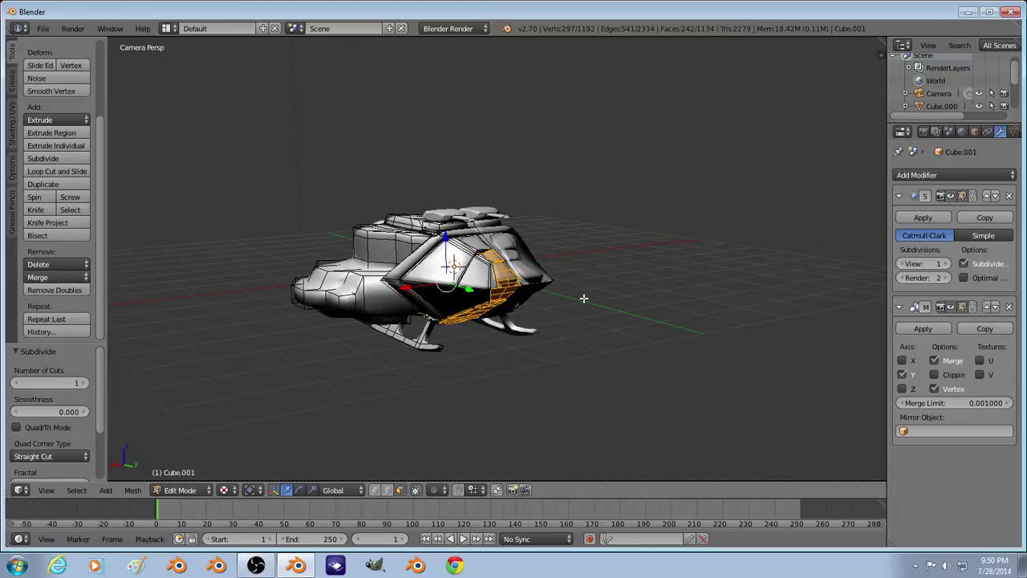
# Step: Extrude the subdivided nose panel's faces individually with an offset of about -0.029, extrude them again along the normal, and leave mesh editing
pyautogui.click(68, 145)
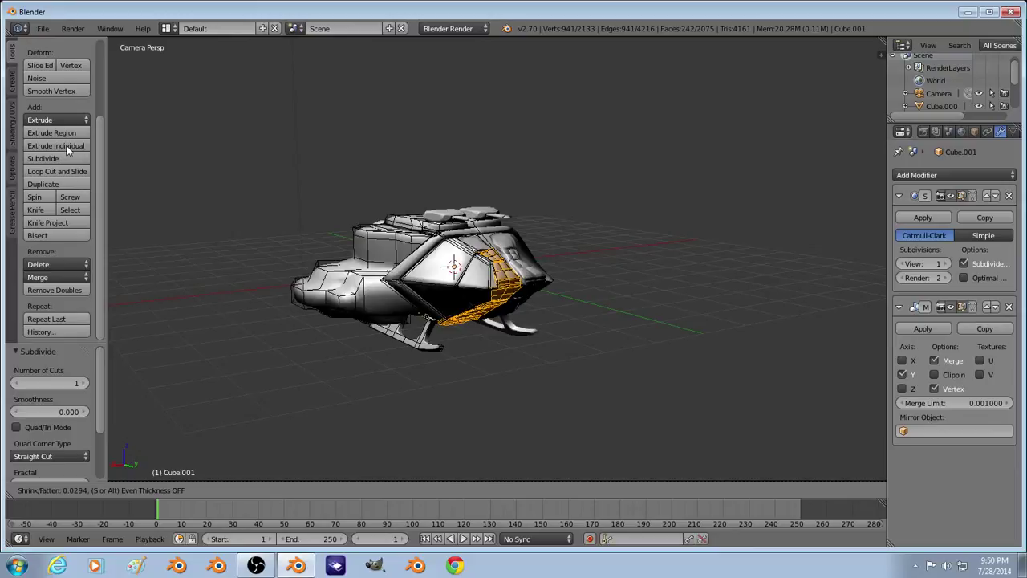
pyautogui.click(66, 146)
pyautogui.press('e')
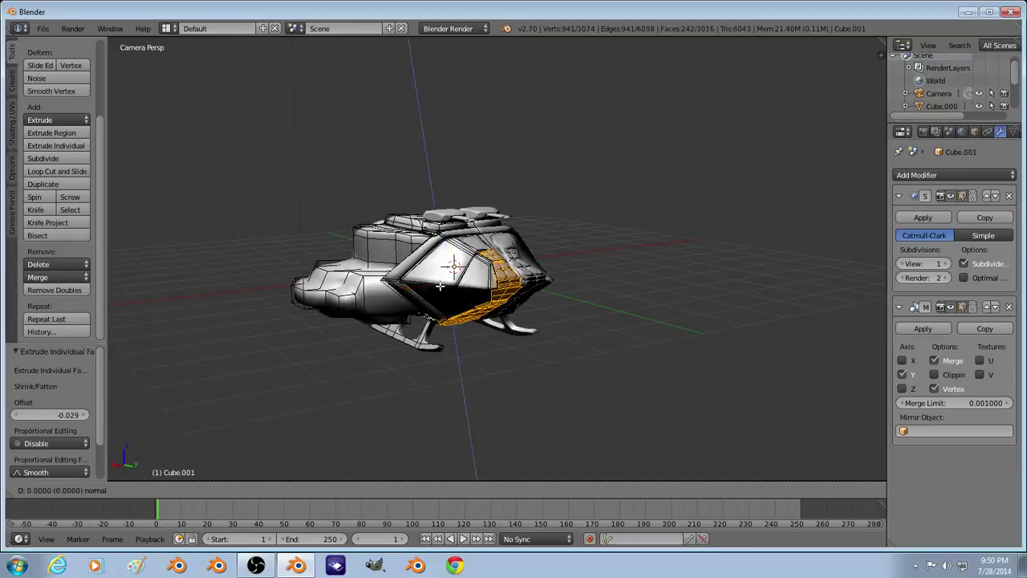
pyautogui.click(582, 351)
pyautogui.press('Tab')
pyautogui.press('a')
pyautogui.moveTo(552, 309); pyautogui.dragTo(201, 444, button='middle')
pyautogui.moveTo(563, 240); pyautogui.dragTo(576, 303, button='middle')
pyautogui.scroll(4, 512, 297)
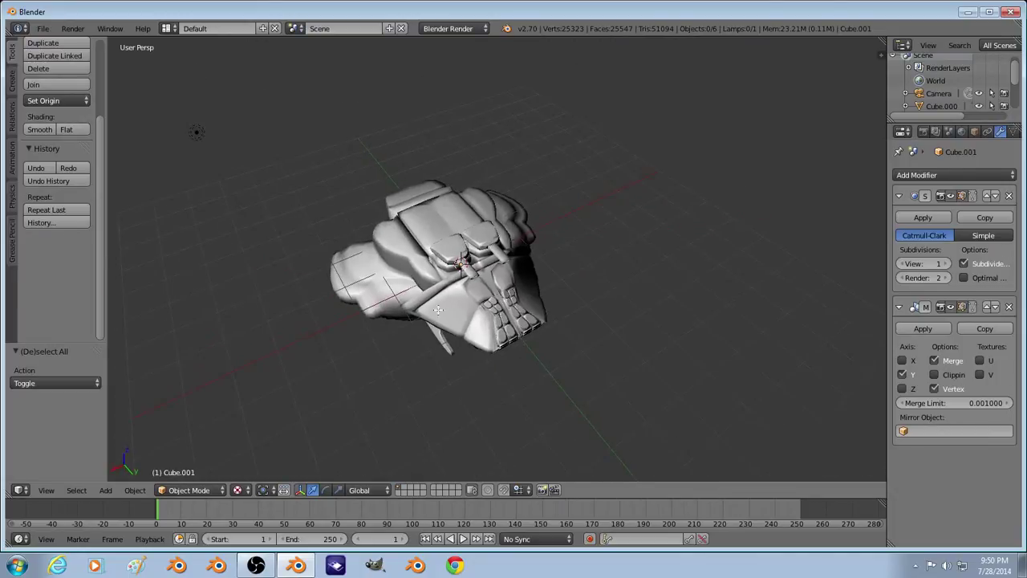
# Step: Extrude the linked armour panel beside the nose in place, smooth its vertices once, and leave mesh editing
pyautogui.press('Tab')
pyautogui.press('a')
pyautogui.press('l')
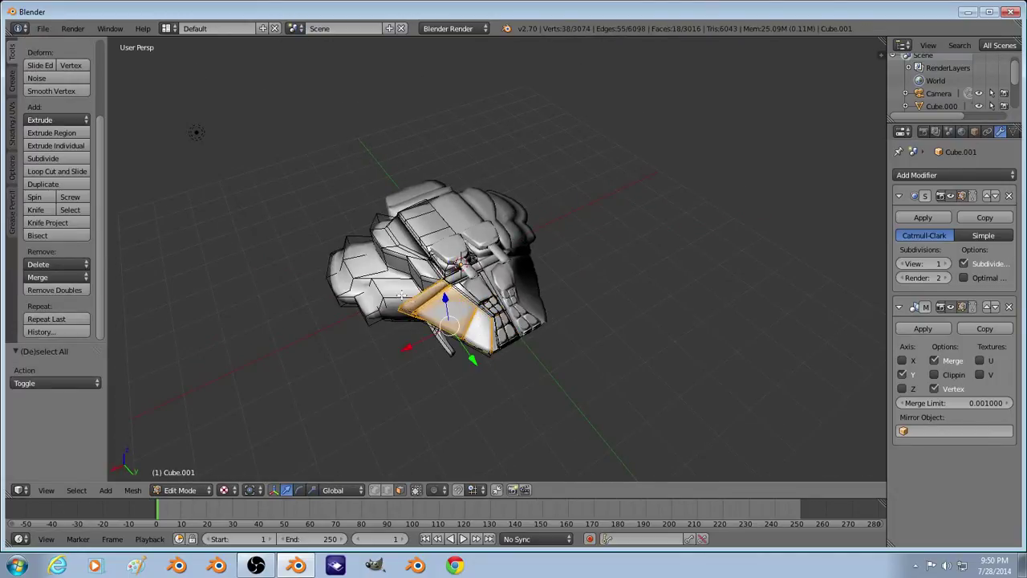
pyautogui.press('e')
pyautogui.press('Escape')
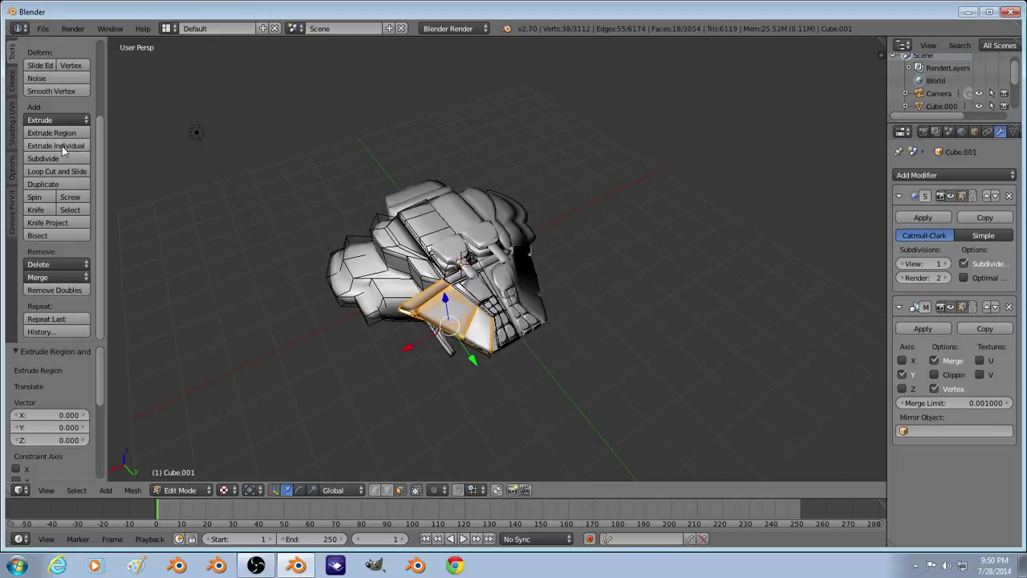
pyautogui.click(53, 90)
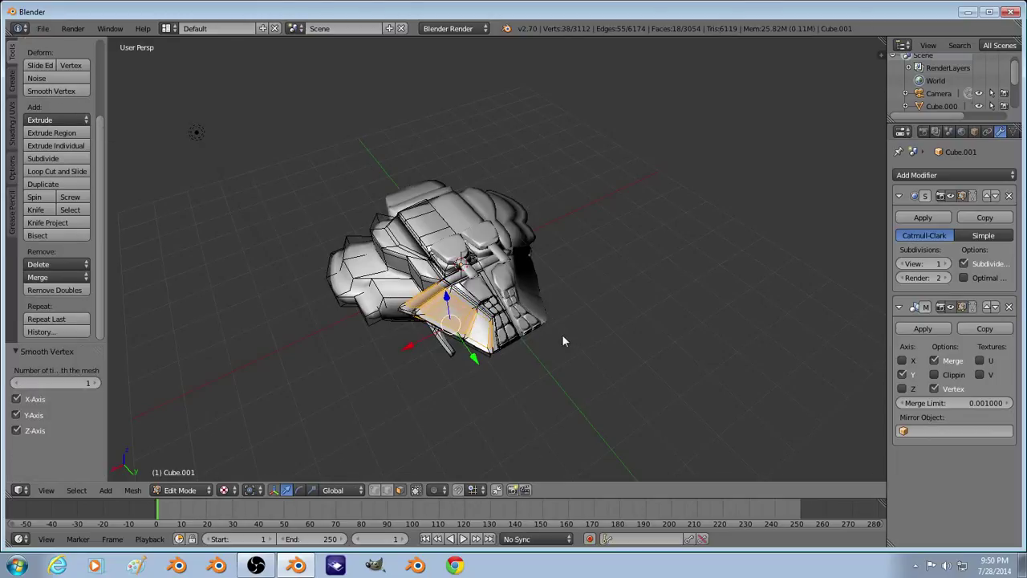
pyautogui.press('Tab')
pyautogui.moveTo(563, 341); pyautogui.dragTo(603, 283, button='middle')
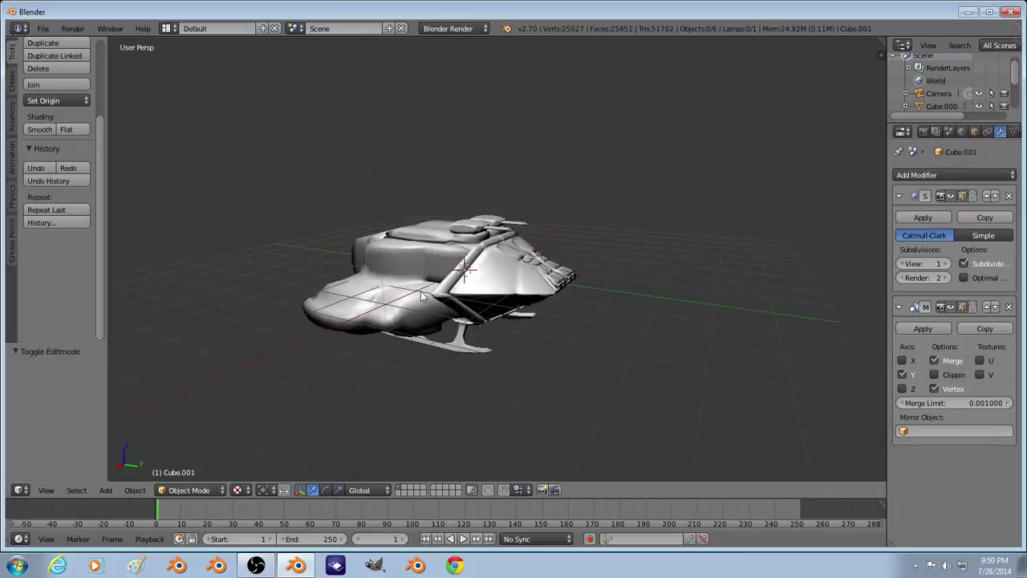
pyautogui.rightClick(392, 293)
pyautogui.press('Tab')
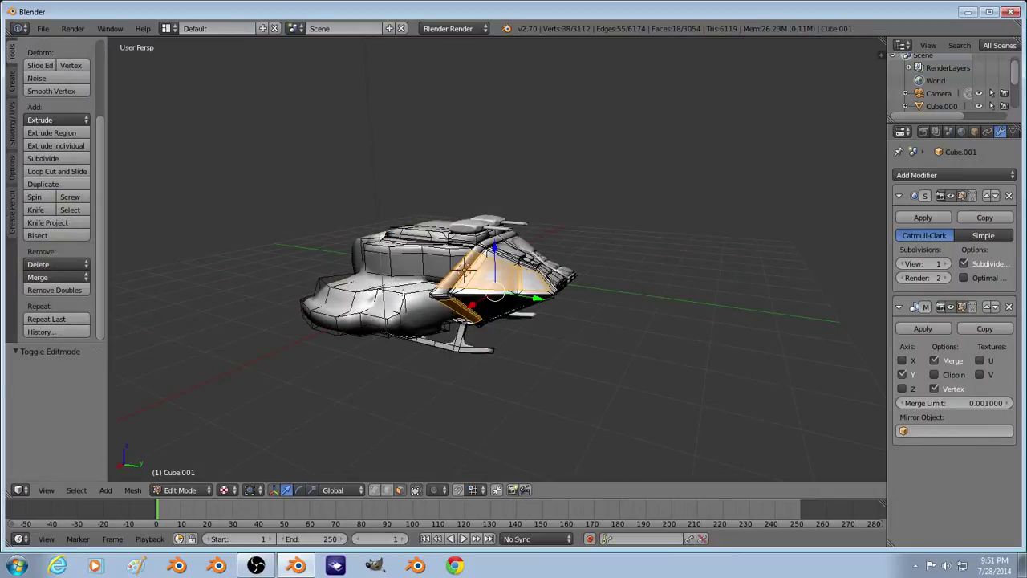
pyautogui.press('a')
pyautogui.keyDown('alt'); pyautogui.rightClick(398, 293); pyautogui.keyUp('alt')
pyautogui.keyDown('alt'); pyautogui.keyDown('shift'); pyautogui.rightClick(342, 287); pyautogui.keyUp('shift'); pyautogui.keyUp('alt')
pyautogui.keyDown('alt'); pyautogui.keyDown('shift'); pyautogui.rightClick(325, 285); pyautogui.keyUp('shift'); pyautogui.keyUp('alt')
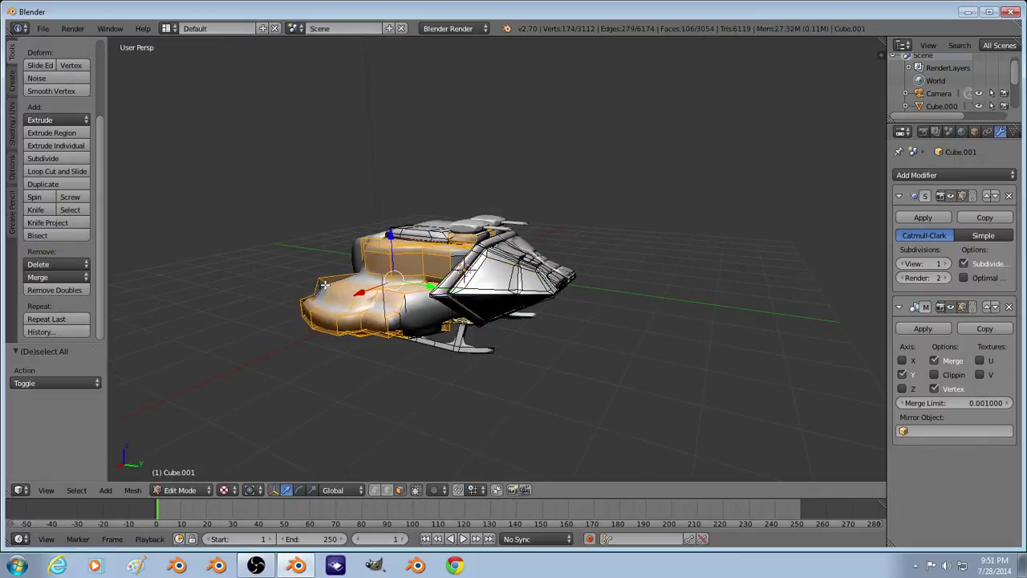
pyautogui.press('z')
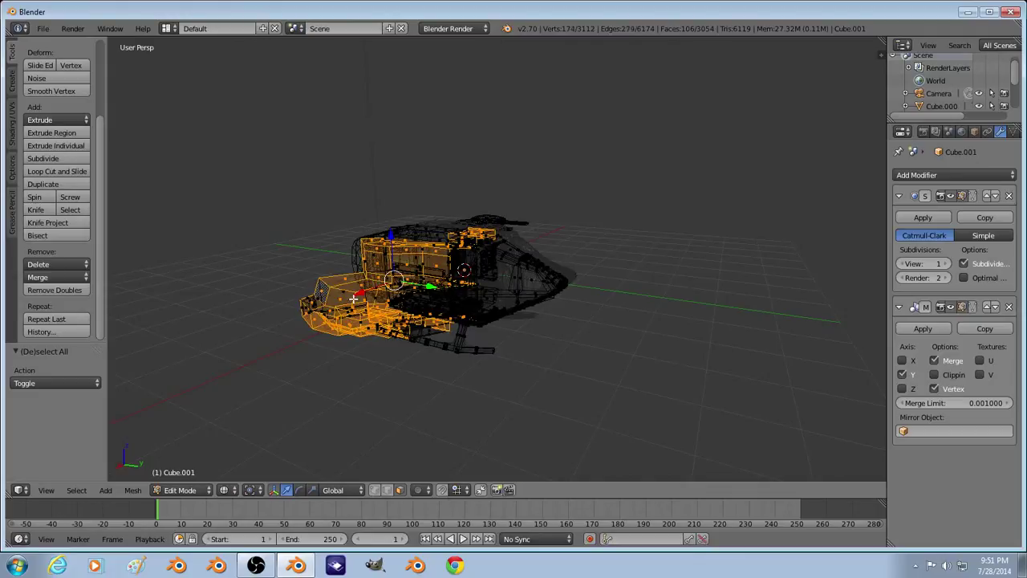
pyautogui.press('ctrl+KP_Subtract')
pyautogui.press('ctrl+KP_Subtract')
pyautogui.press('z')
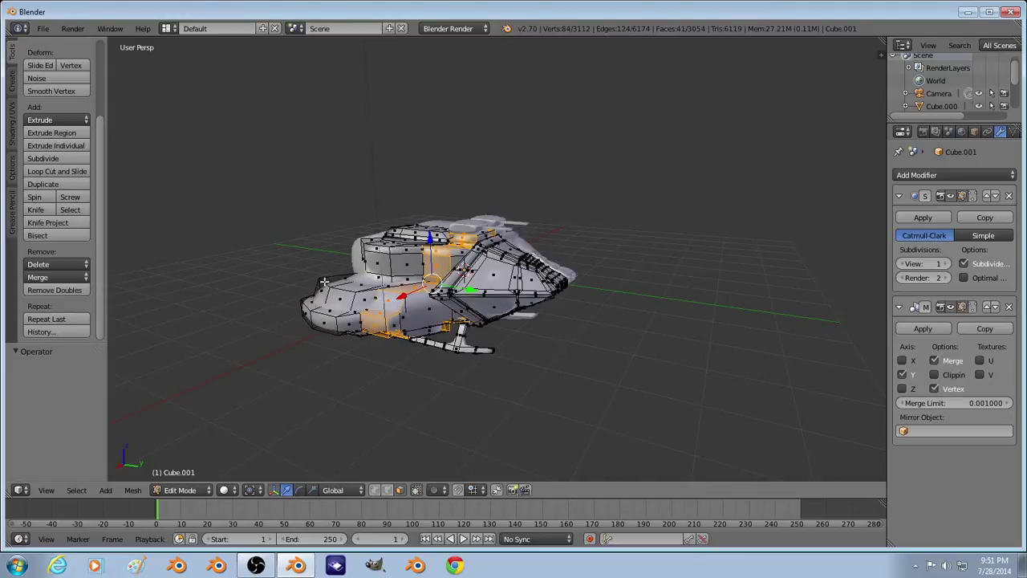
pyautogui.press('ctrl+KP_Add')
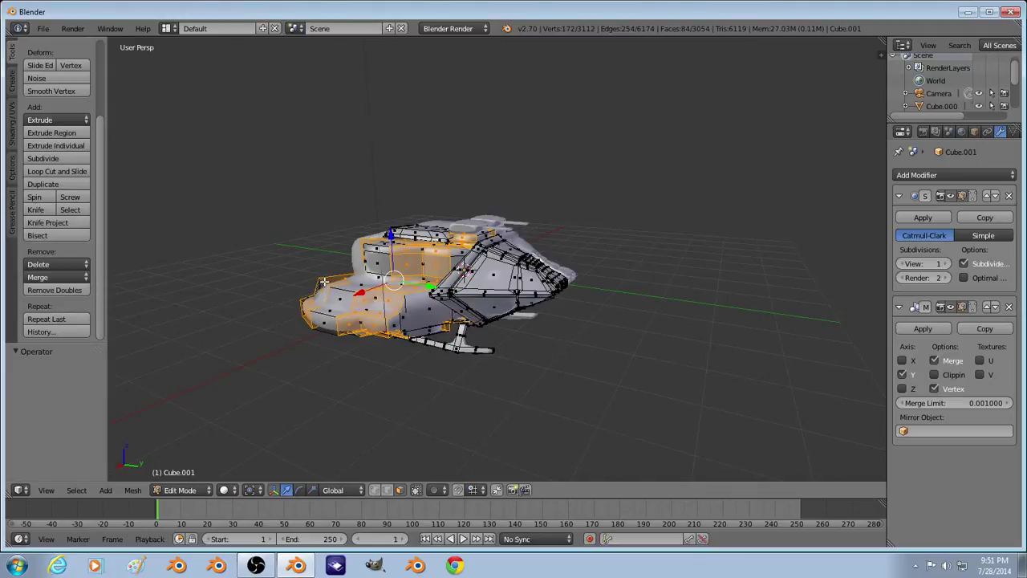
pyautogui.press('s')
pyautogui.press('x')
pyautogui.rightClick(374, 299)
# Step: Move the face loop around the rear side of the hull about -0.628 along X and scale it along X
pyautogui.press('a')
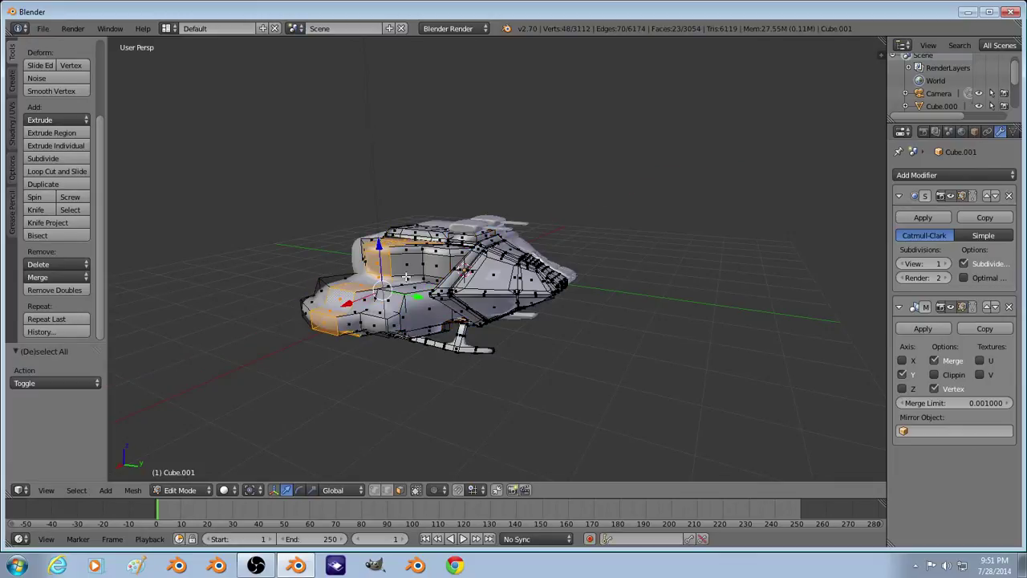
pyautogui.press('g')
pyautogui.press('x')
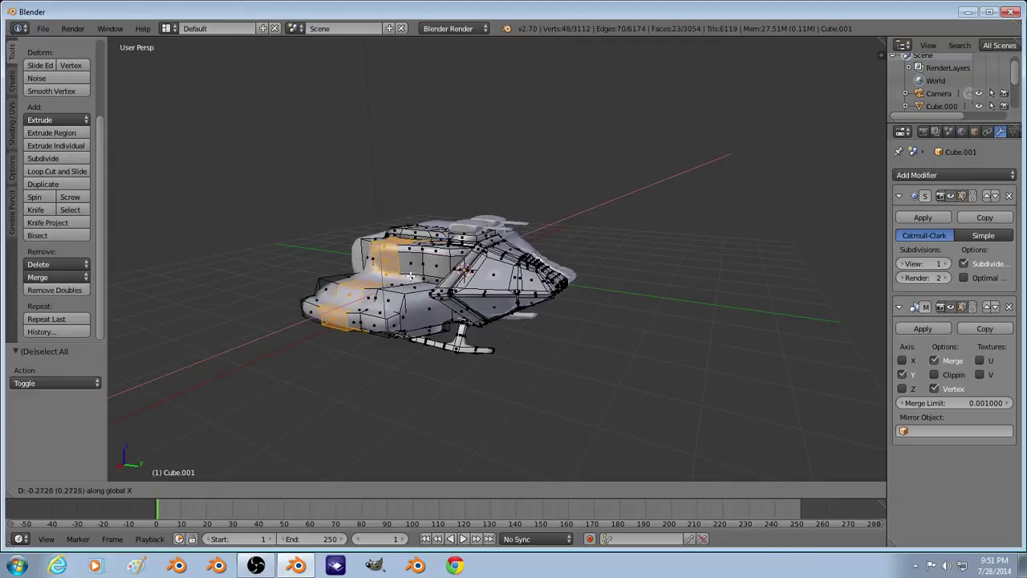
pyautogui.click(410, 276)
pyautogui.press('s')
pyautogui.press('x')
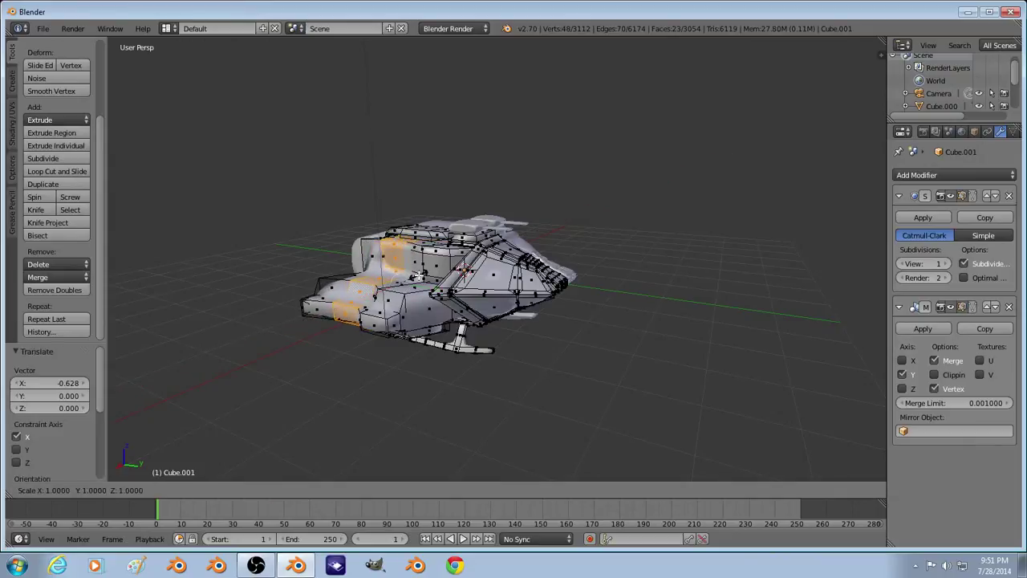
pyautogui.click(401, 274)
pyautogui.press('Tab')
pyautogui.moveTo(327, 293); pyautogui.dragTo(346, 334, button='middle')
# Step: Move the small end face at the rear tip of the lower side pod along X and leave mesh editing
pyautogui.press('Tab')
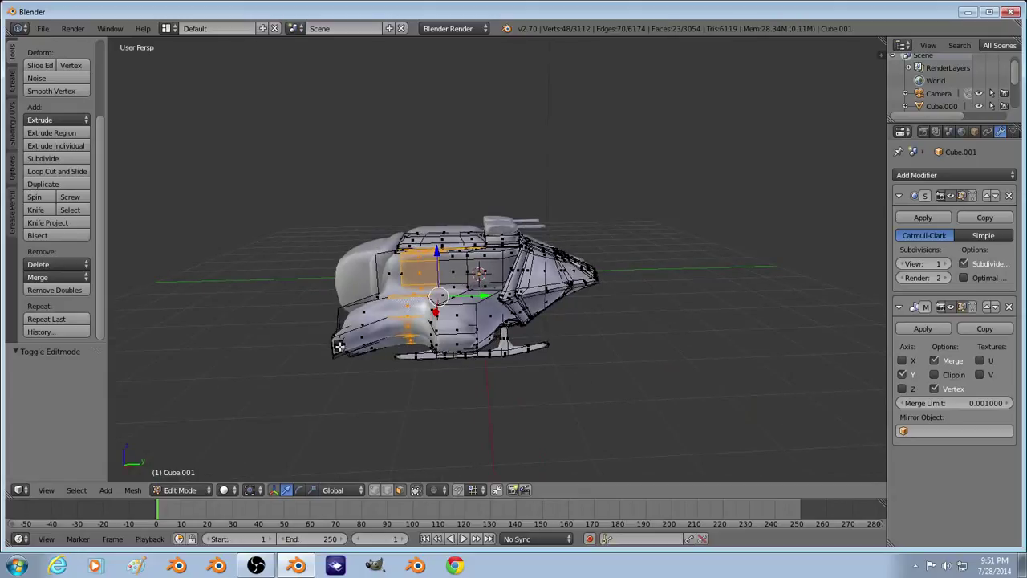
pyautogui.rightClick(340, 351)
pyautogui.press('z')
pyautogui.press('z')
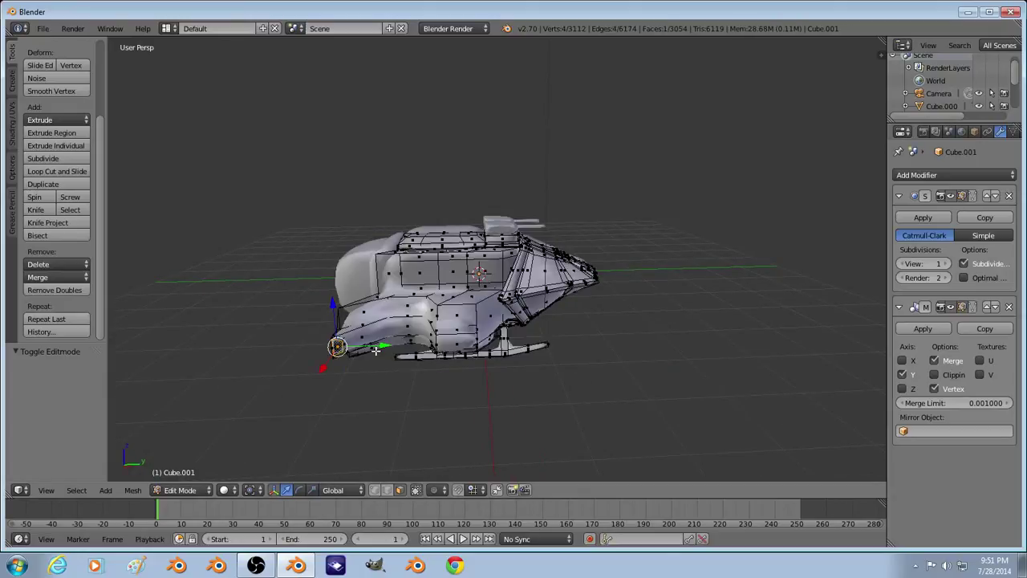
pyautogui.press('g')
pyautogui.press('x')
pyautogui.click(374, 349)
pyautogui.press('Tab')
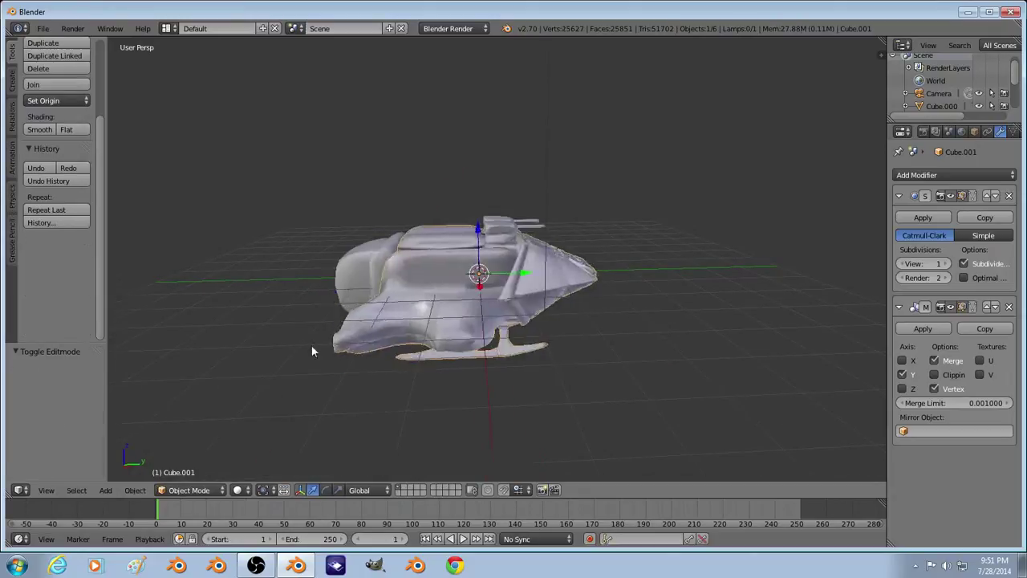
# Step: Examine the vehicle from behind, inside the hull and around the exterior with nothing selected
pyautogui.moveTo(311, 351); pyautogui.dragTo(370, 337, button='middle')
pyautogui.press('a')
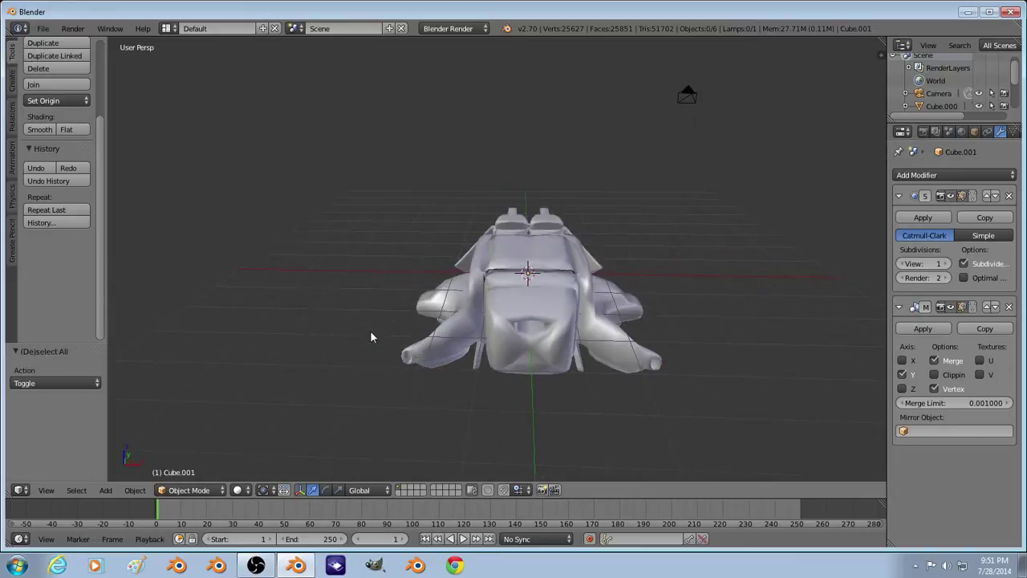
pyautogui.scroll(10, 370, 337)
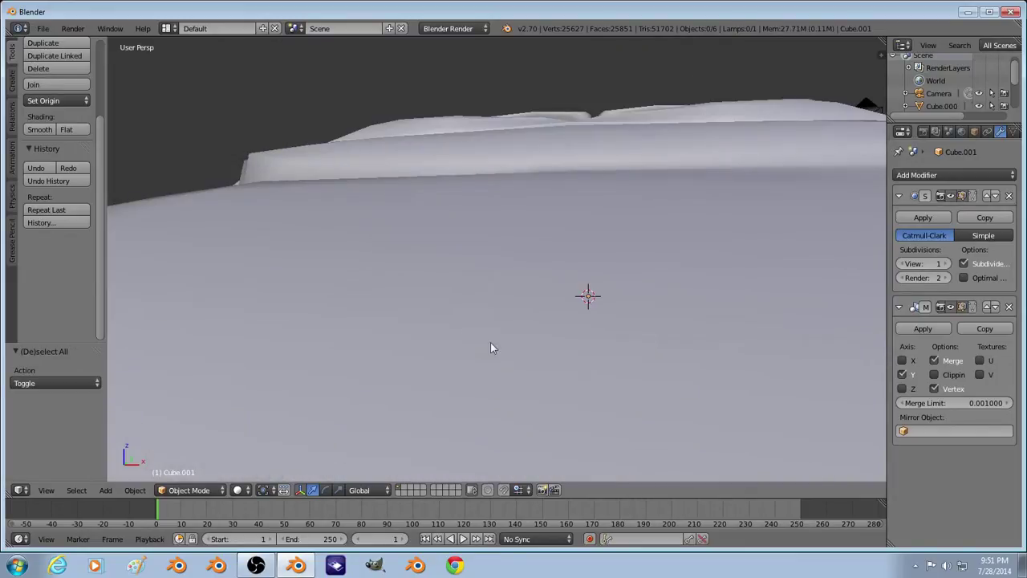
pyautogui.scroll(6, 490, 345)
pyautogui.scroll(-3, 498, 321)
pyautogui.scroll(1, 487, 335)
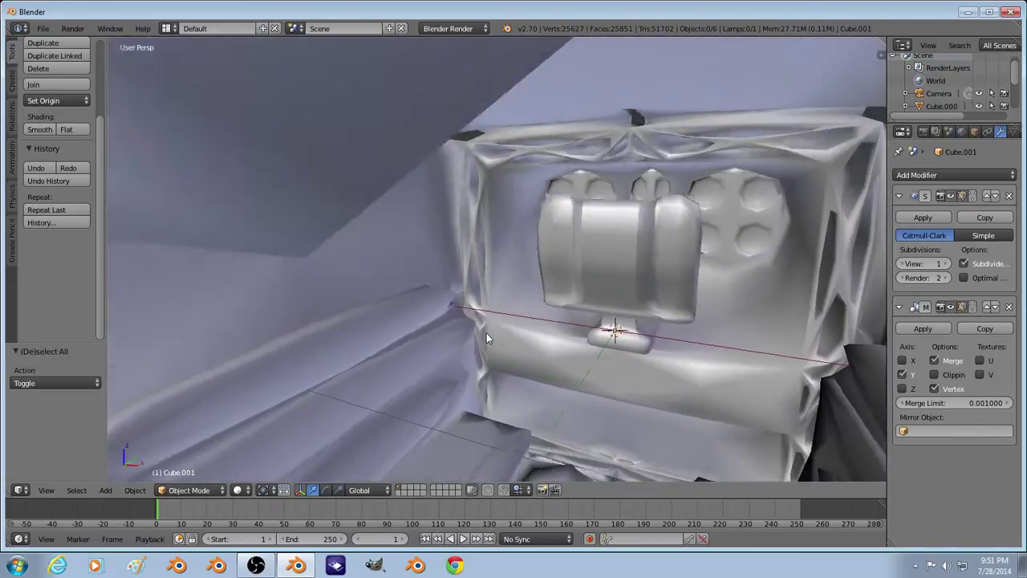
pyautogui.moveTo(487, 333)
pyautogui.mouseDown(button='middle')
pyautogui.moveTo(487, 320)
pyautogui.moveTo(468, 329)
pyautogui.mouseUp(button='middle')
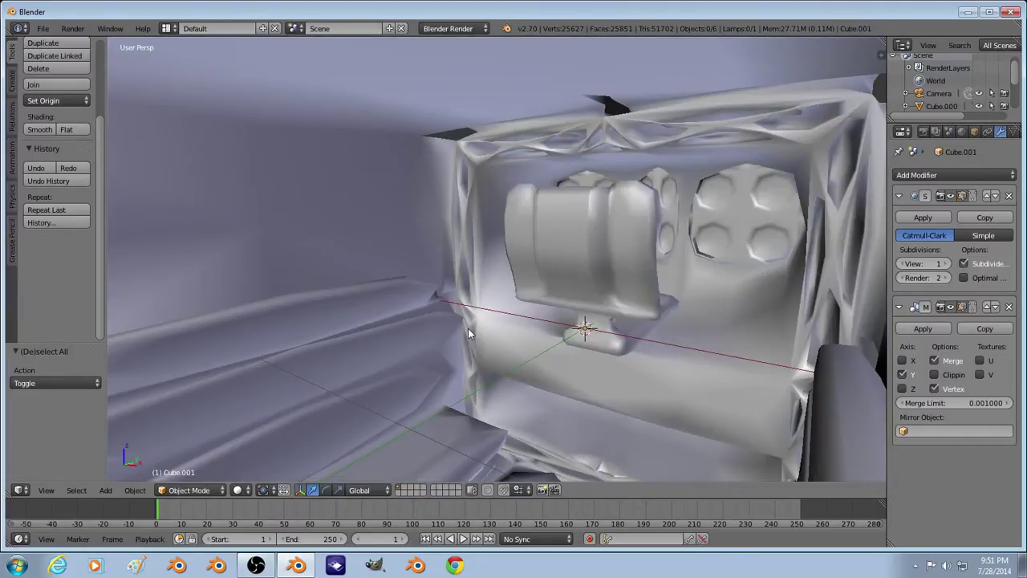
pyautogui.scroll(-10, 471, 333)
pyautogui.moveTo(522, 309); pyautogui.dragTo(360, 330, button='middle')
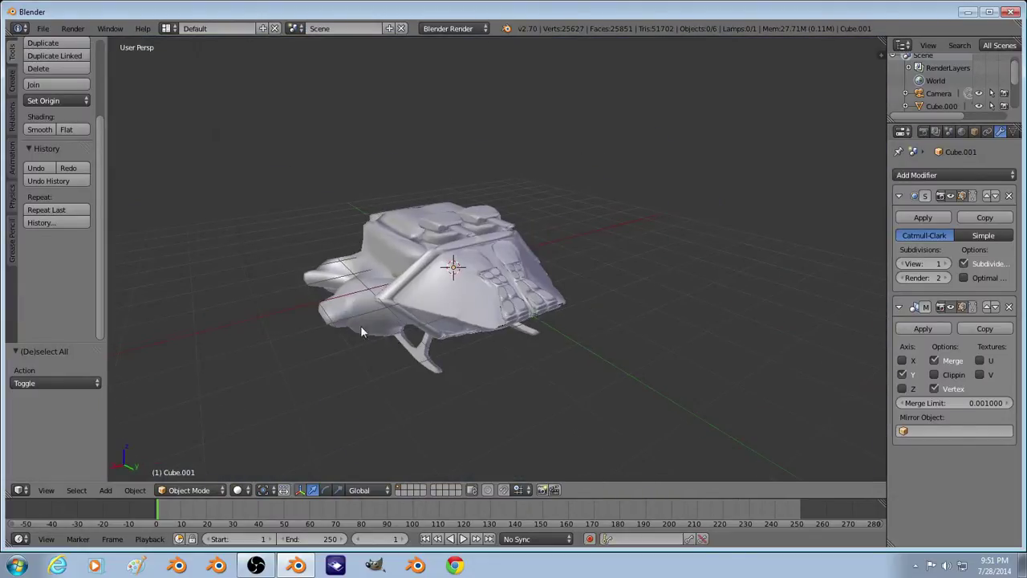
# Step: Switch the viewport shading of the vehicle to Material
pyautogui.click(237, 490)
pyautogui.click(258, 439)
pyautogui.moveTo(500, 329); pyautogui.dragTo(455, 312, button='middle')
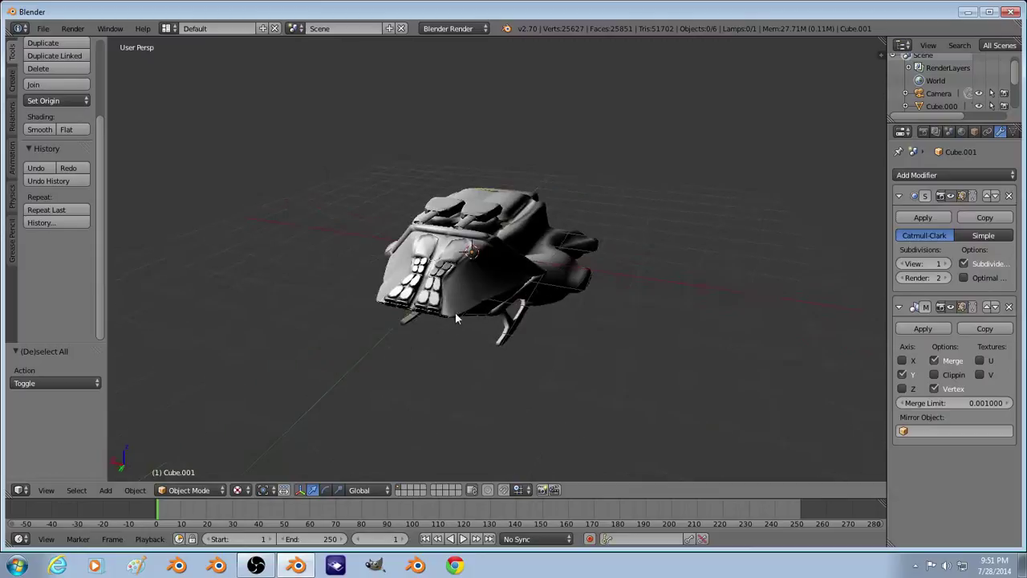
# Step: Switch to the camera view and fly the camera until the whole vehicle is framed from its front side
pyautogui.rightClick(573, 281)
pyautogui.click(47, 491)
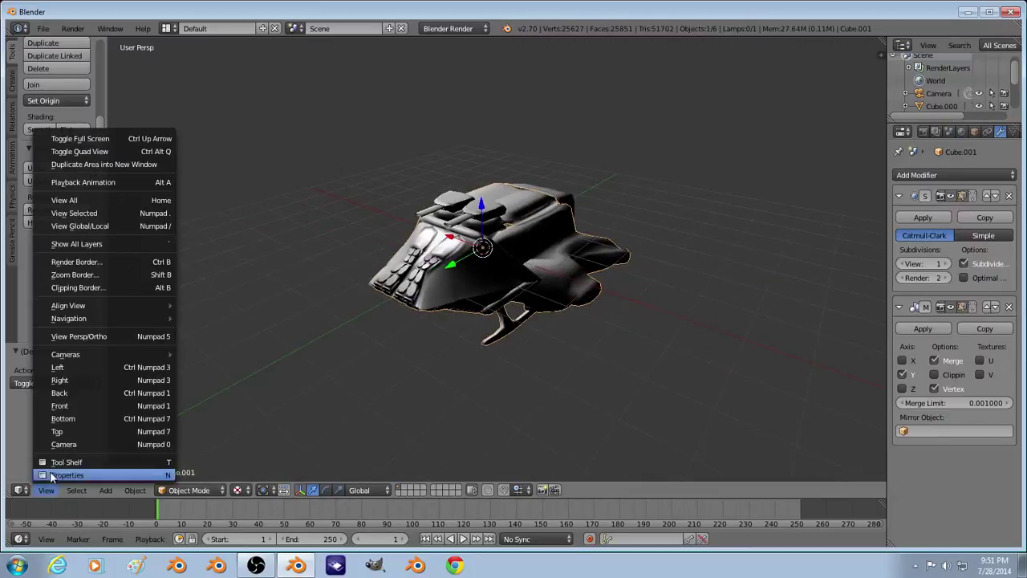
pyautogui.click(56, 443)
pyautogui.hotkey('shift', 'f')
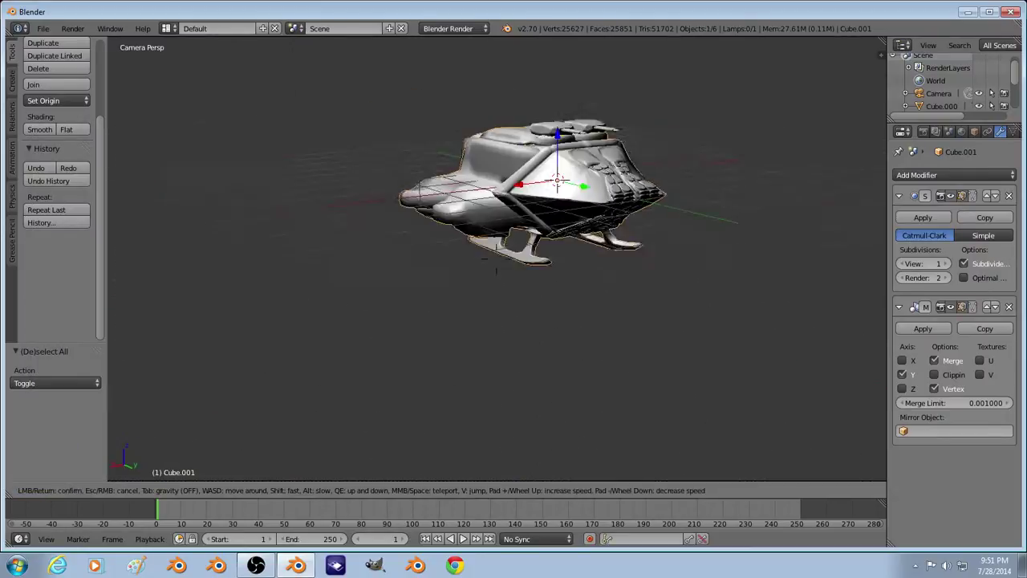
pyautogui.click(466, 252)
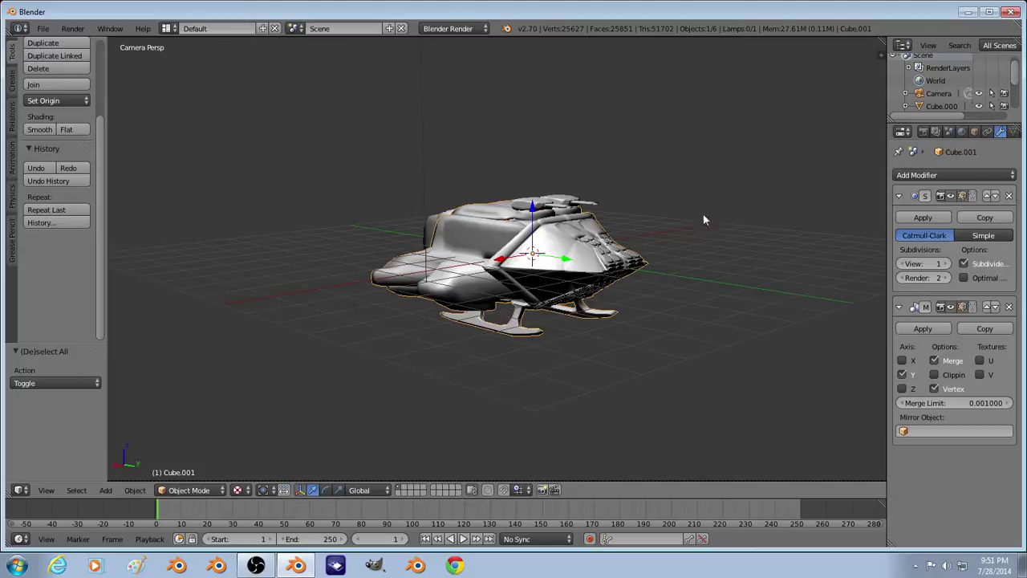
pyautogui.hotkey('shift', 'f')
pyautogui.press('Escape')
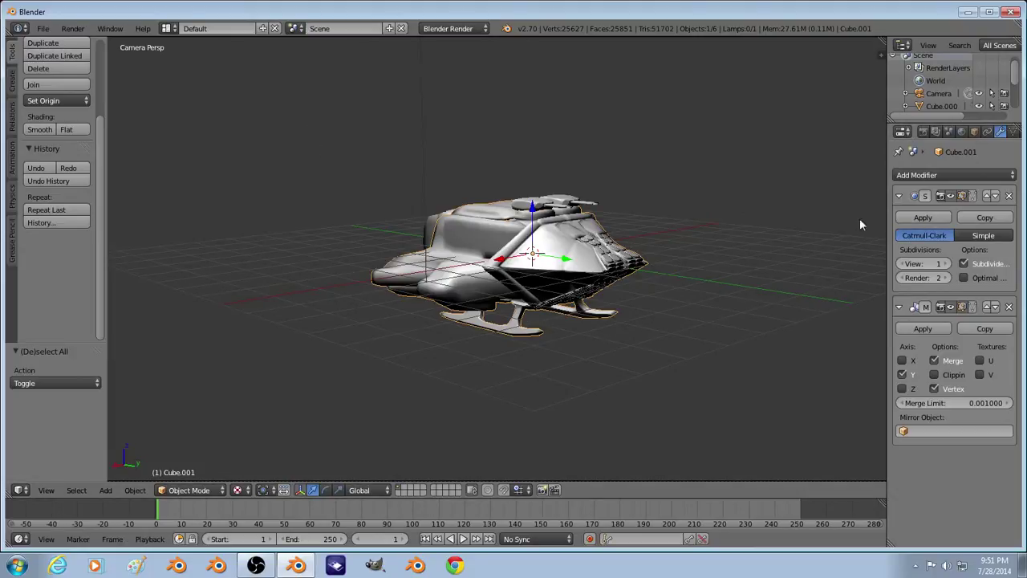
# Step: Try Simple subdivision with a duplicated Subsurf modifier on the hull, remove both modifiers, and restore the original one as Catmull-Clark
pyautogui.click(983, 236)
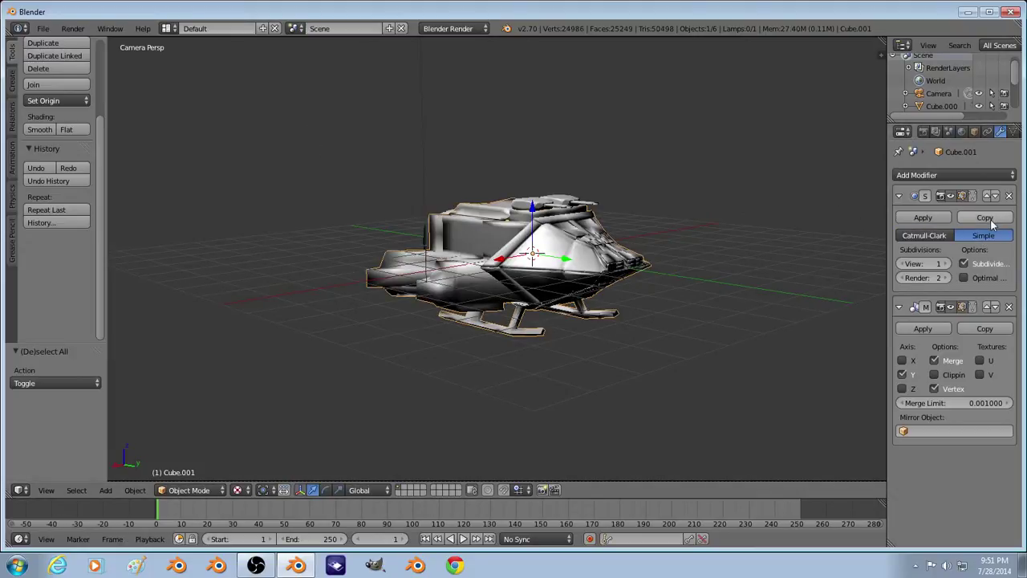
pyautogui.click(985, 218)
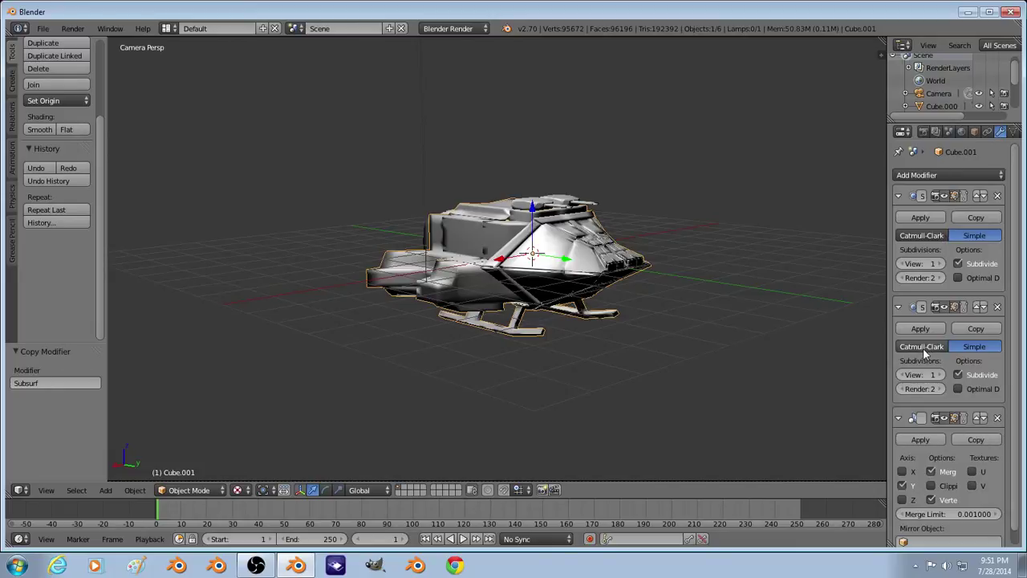
pyautogui.click(926, 348)
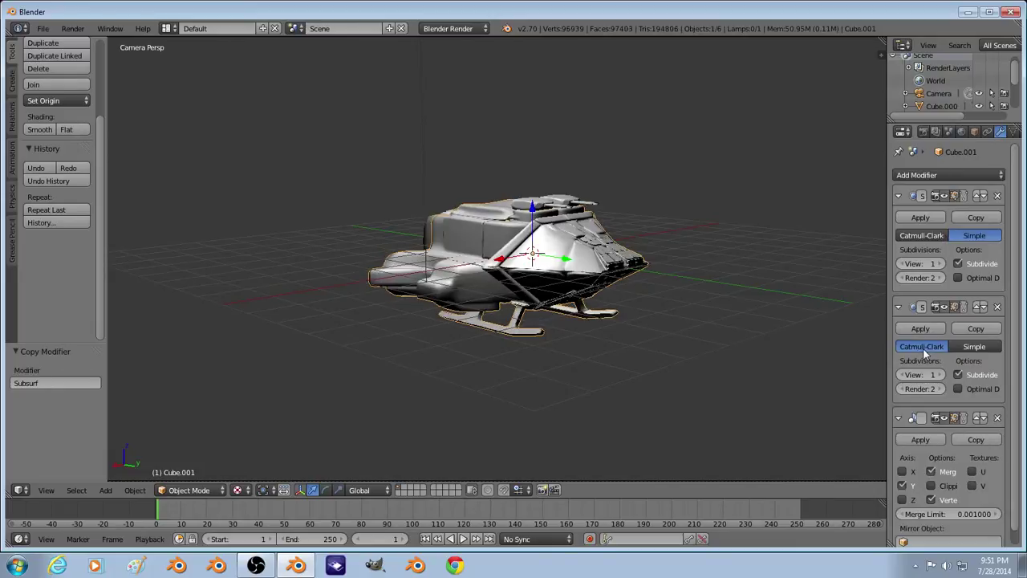
pyautogui.click(971, 346)
pyautogui.click(998, 307)
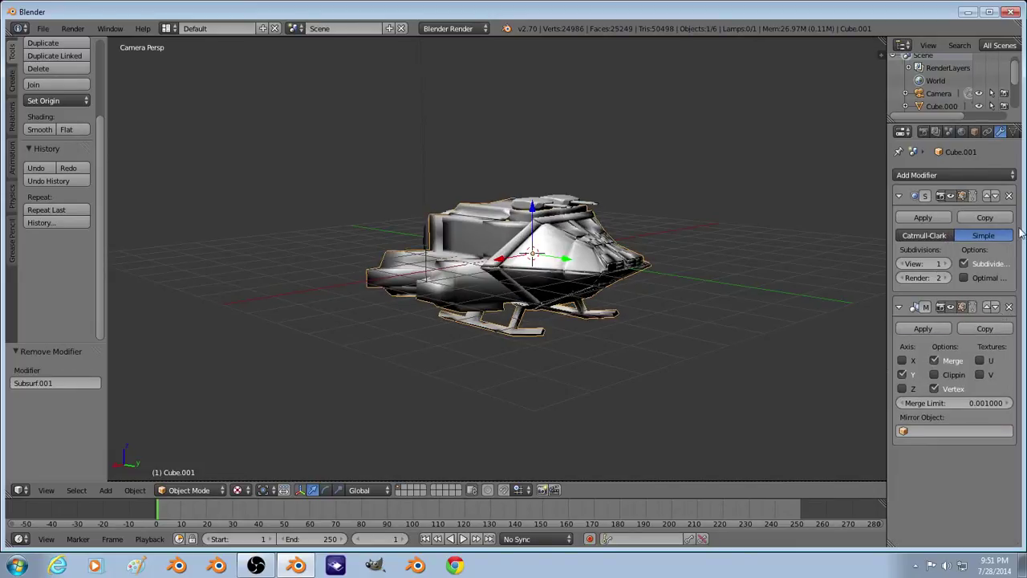
pyautogui.click(1009, 196)
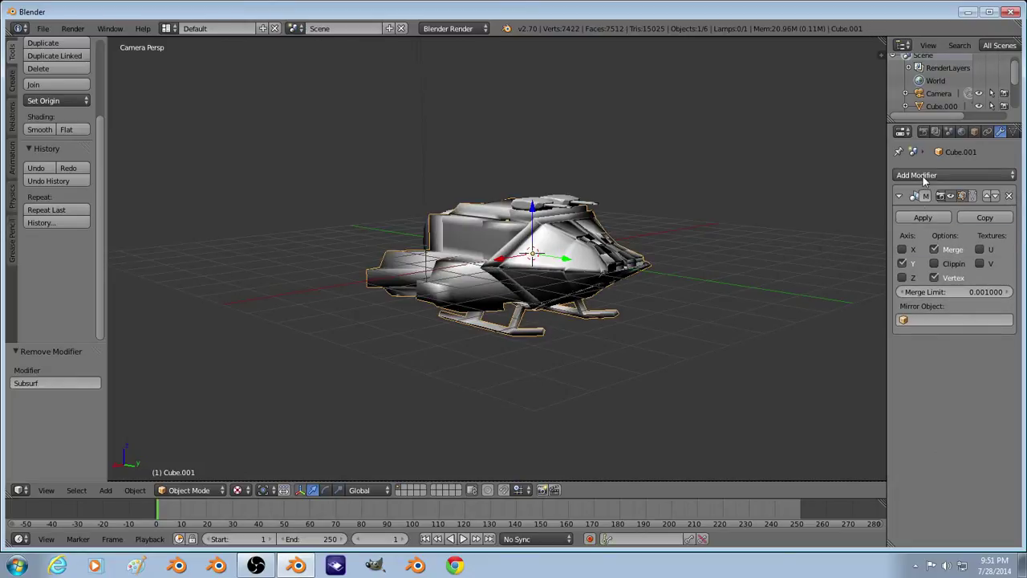
pyautogui.hotkey('ctrl', 'z')
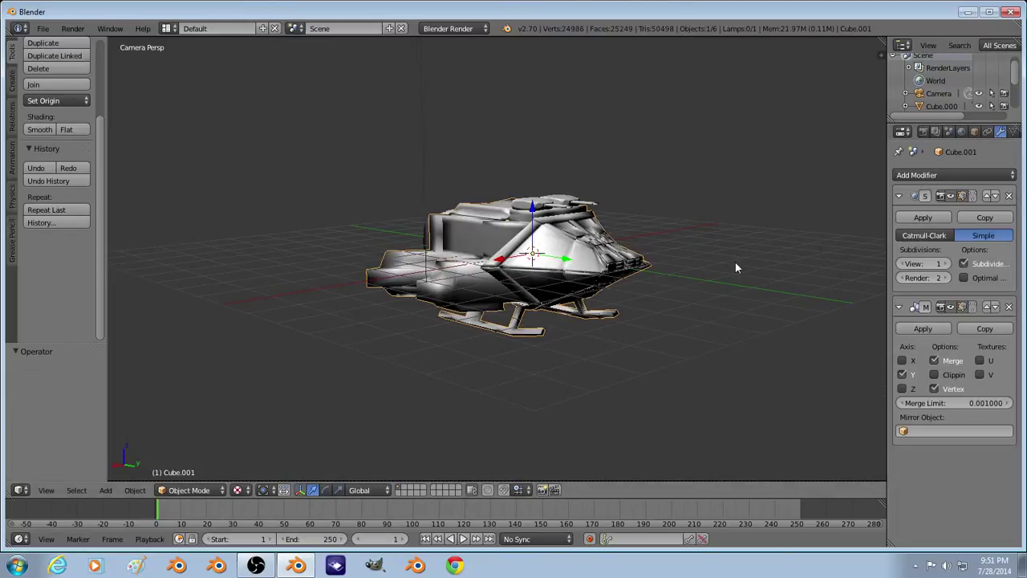
pyautogui.click(938, 236)
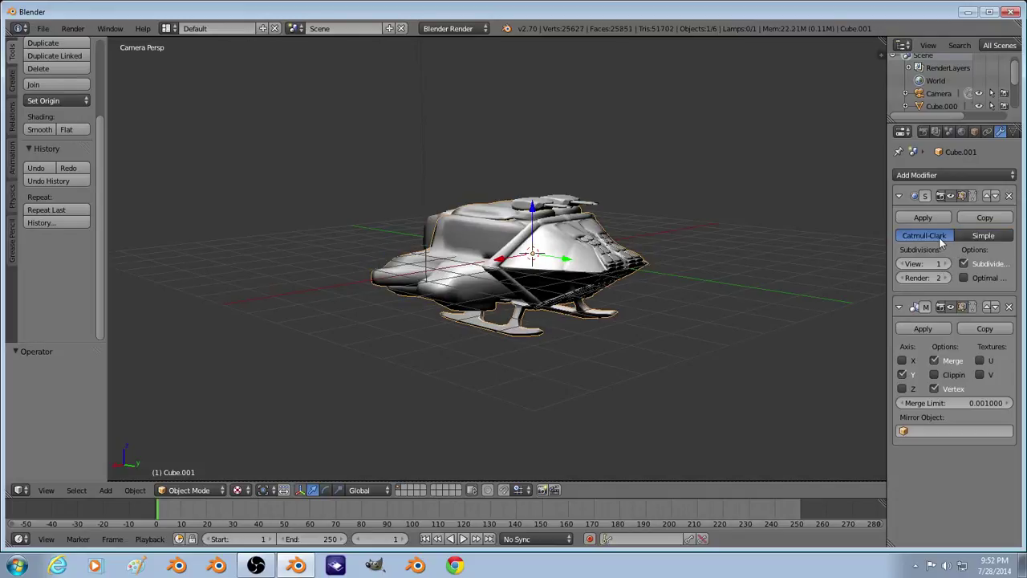
# Step: Try a second Subsurf modifier set to Simple after the hull's Catmull-Clark one, inspect the hull, and remove the copy
pyautogui.click(982, 218)
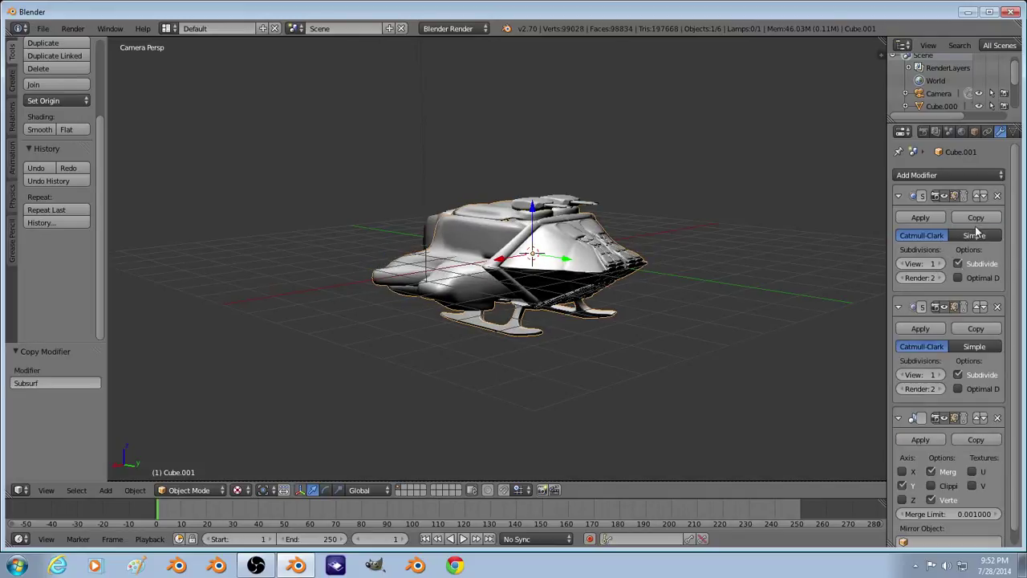
pyautogui.click(976, 347)
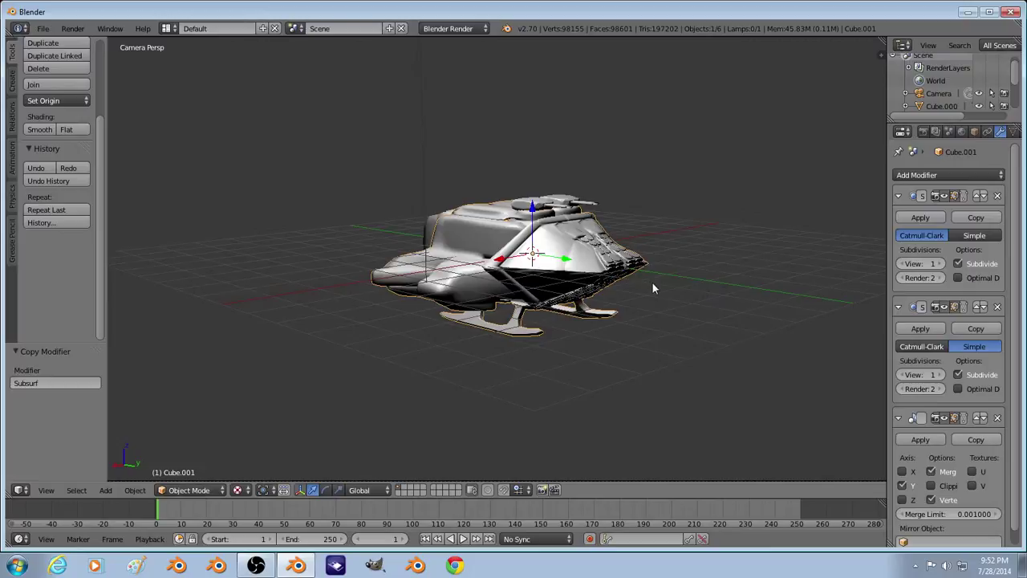
pyautogui.press('a')
pyautogui.scroll(5, 662, 283)
pyautogui.scroll(-3, 716, 310)
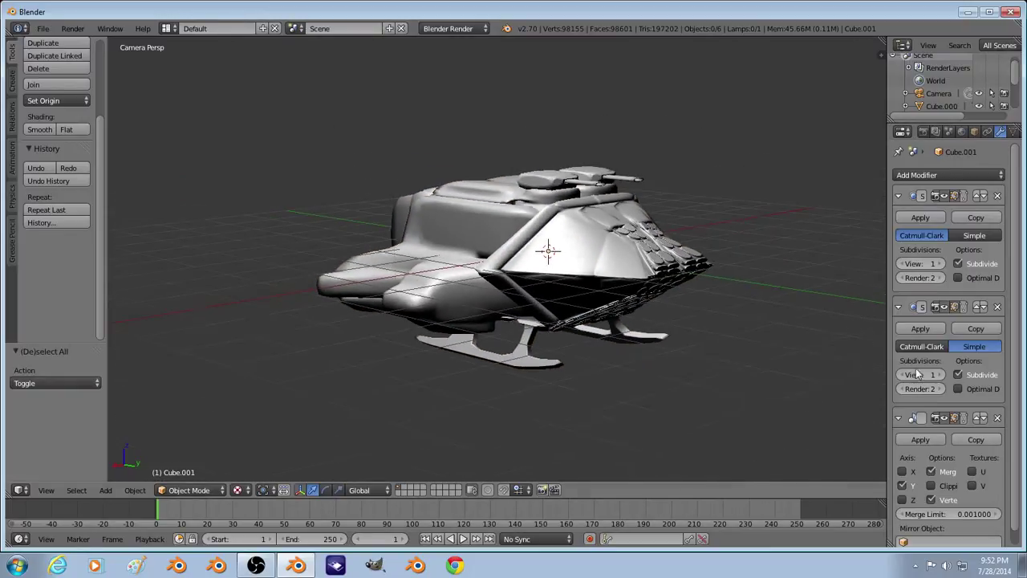
pyautogui.click(998, 306)
pyautogui.scroll(-2, 558, 288)
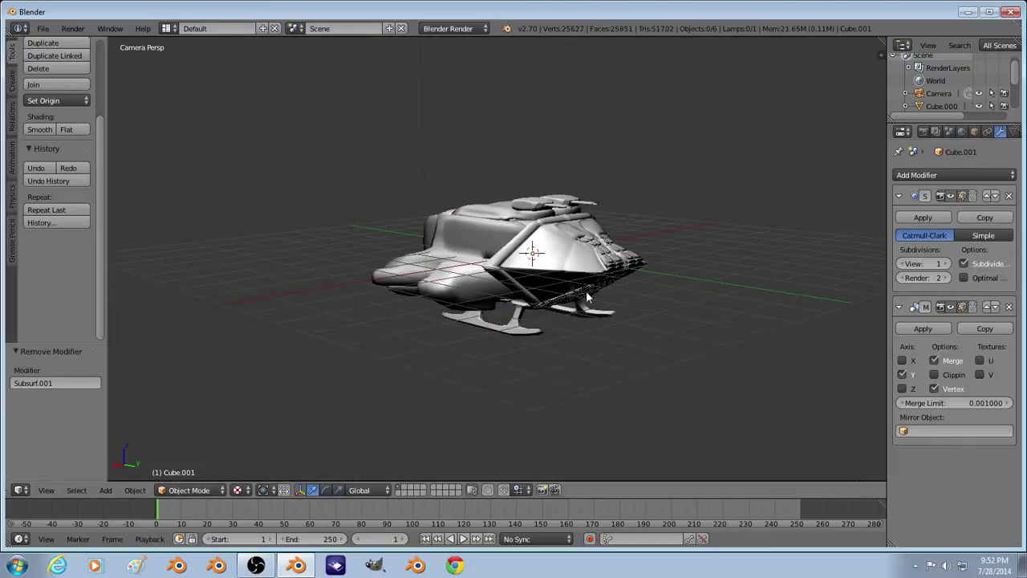
# Step: Render the current frame and inspect the vehicle close up in the result
pyautogui.click(72, 28)
pyautogui.click(81, 44)
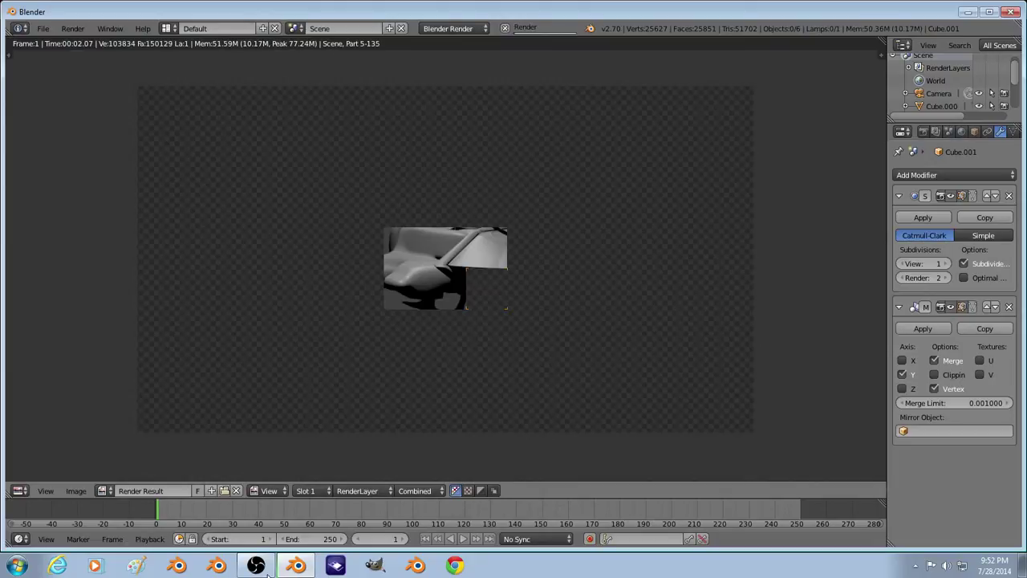
pyautogui.scroll(2, 442, 280)
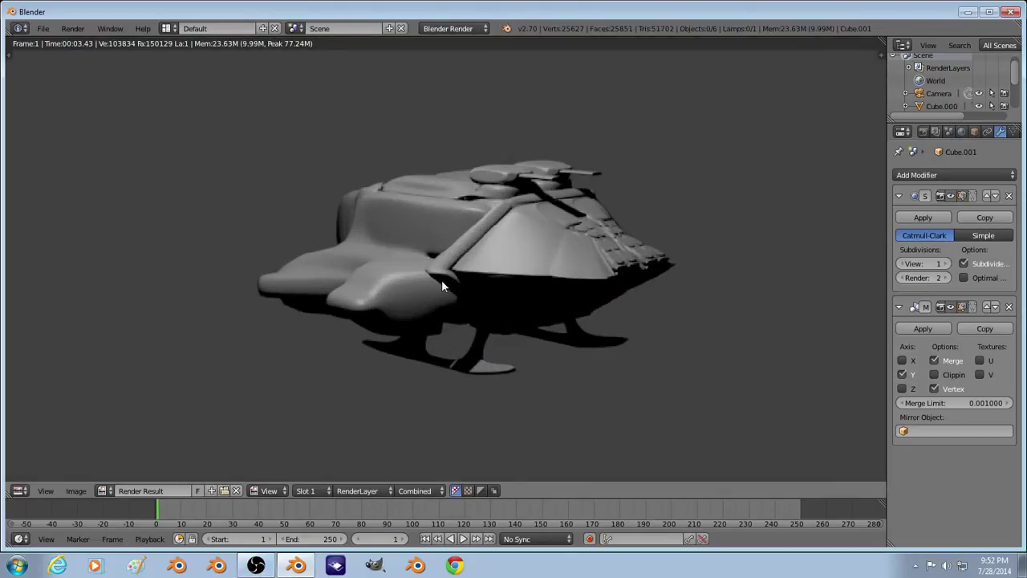
# Step: Enable Ambient Occlusion and Environment Lighting for the world, with the environment energy set to 0.050
pyautogui.click(936, 131)
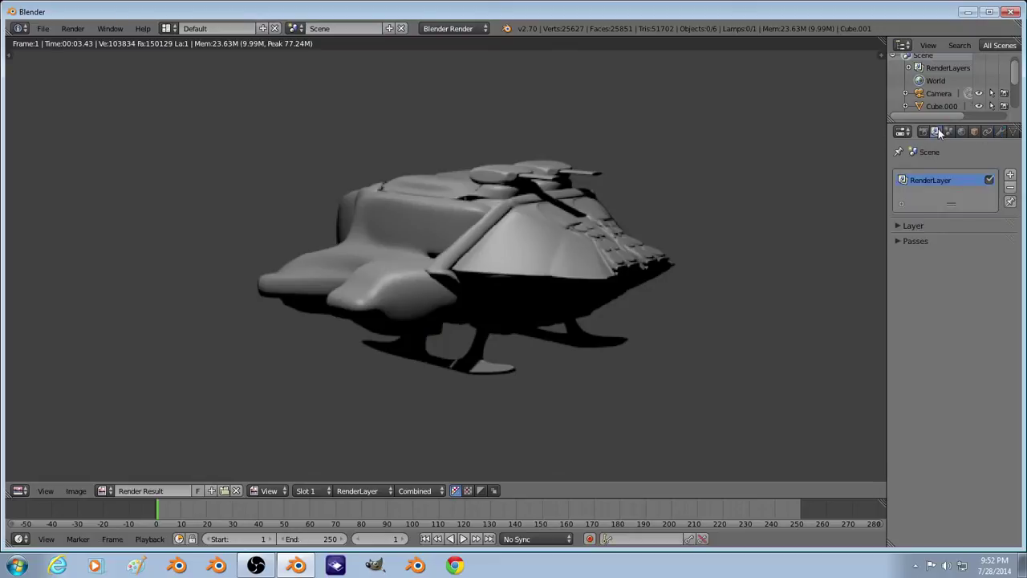
pyautogui.click(948, 133)
pyautogui.click(960, 132)
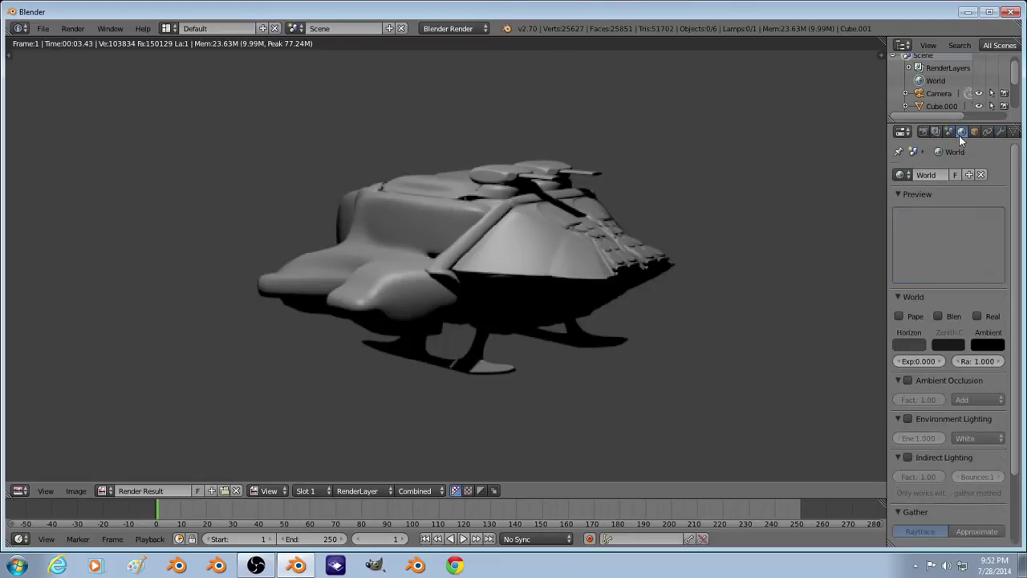
pyautogui.click(907, 380)
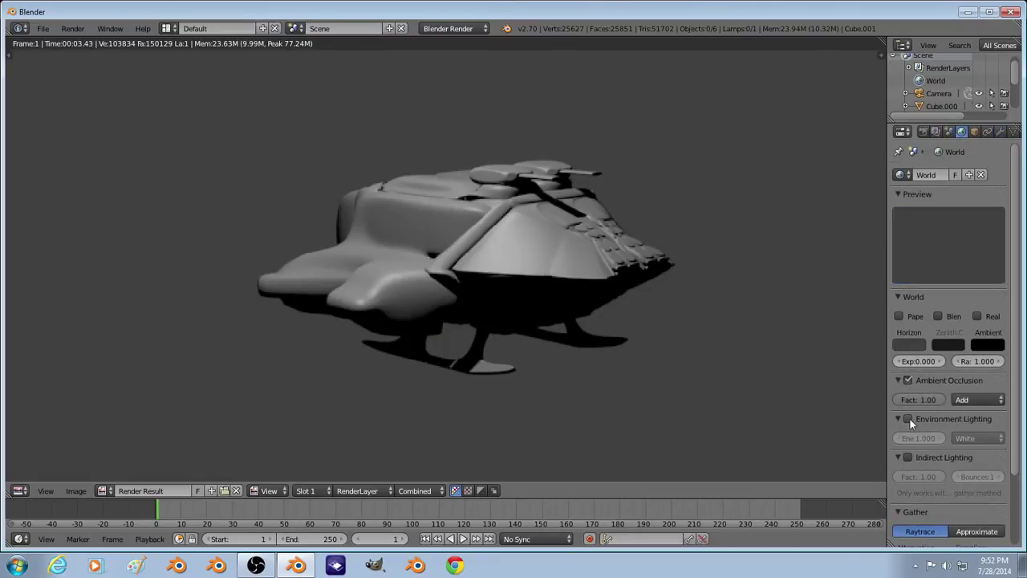
pyautogui.click(909, 419)
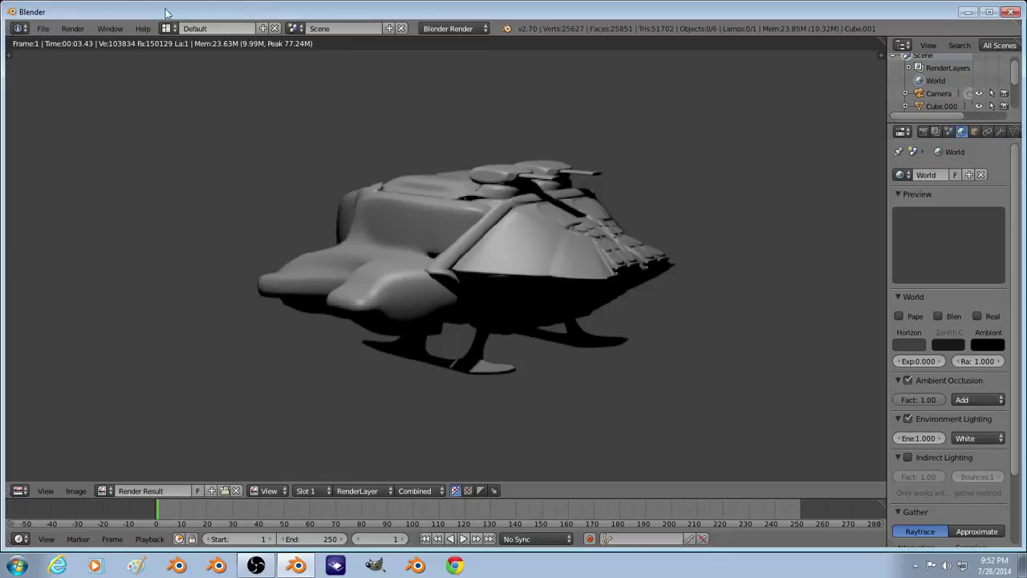
pyautogui.click(940, 438)
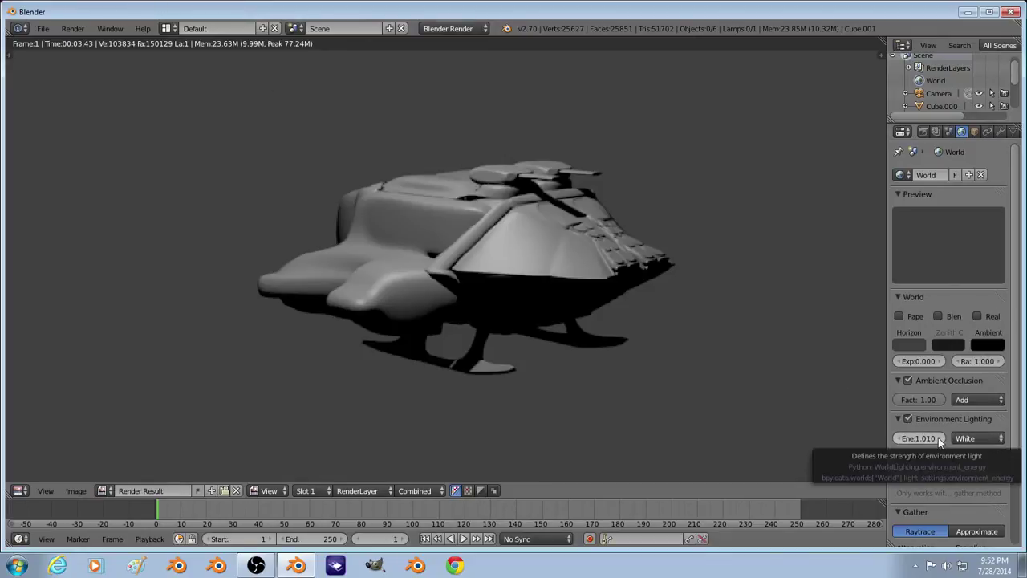
pyautogui.click(927, 439)
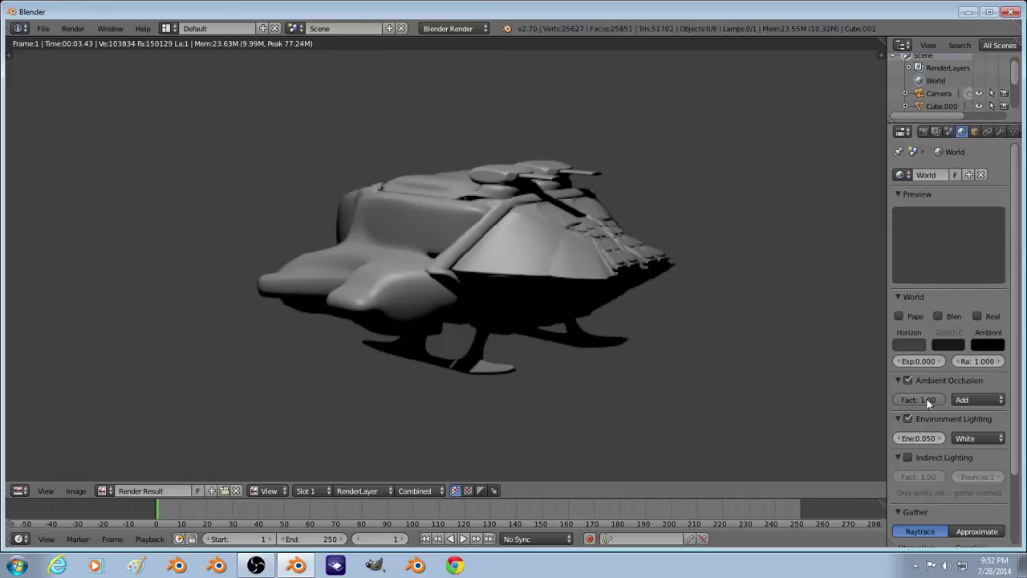
# Step: Set the world's ambient occlusion to Multiply blending with a factor of 0.25
pyautogui.click(966, 398)
pyautogui.click(973, 387)
pyautogui.click(921, 401)
pyautogui.write('.25')
pyautogui.press('Return')
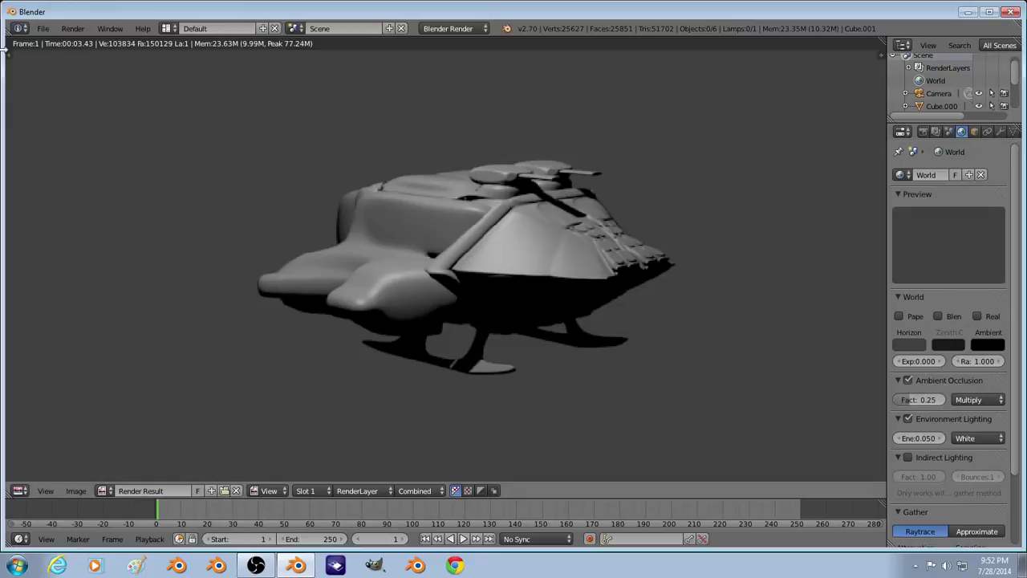
# Step: Render the frame again with the new world lighting, inspect the vehicle, and close the render result
pyautogui.click(66, 29)
pyautogui.click(80, 40)
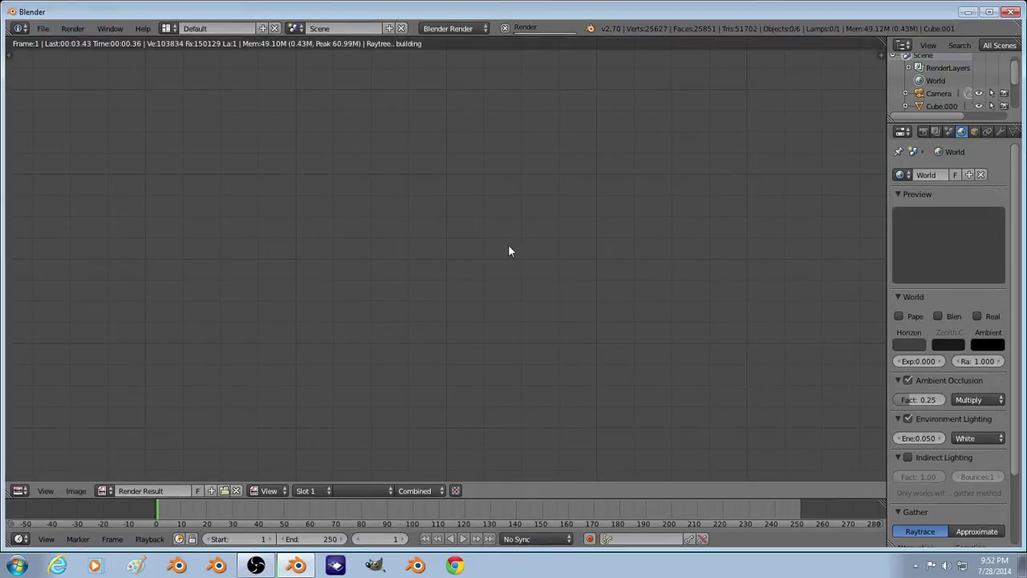
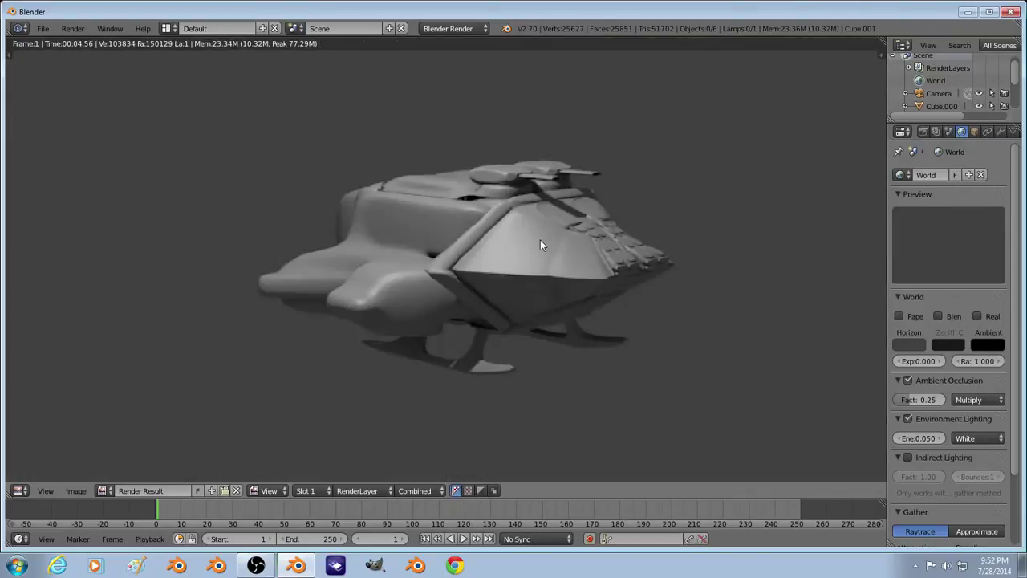
pyautogui.scroll(-3, 539, 242)
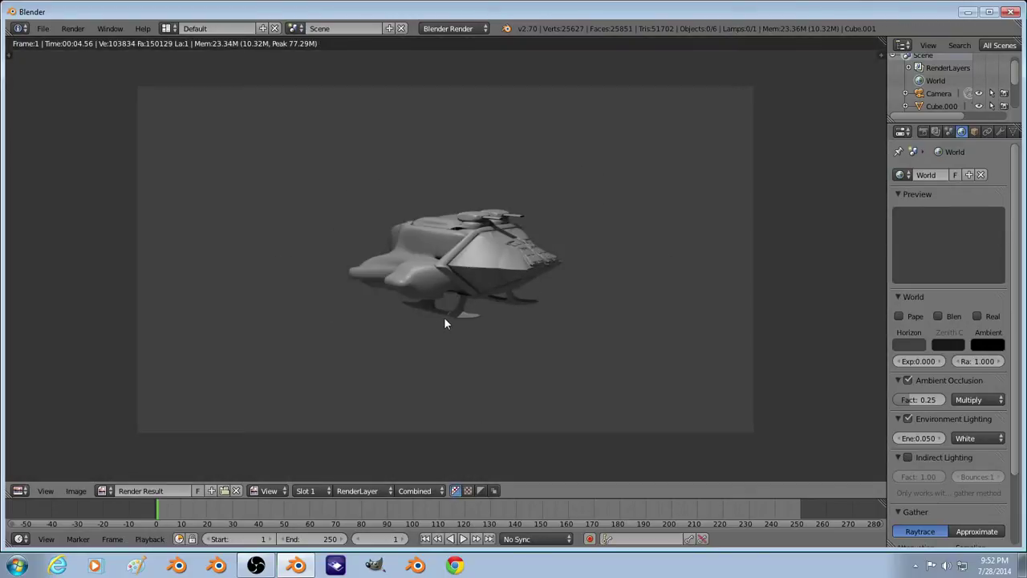
pyautogui.scroll(2, 444, 317)
pyautogui.press('Escape')
# Step: Enter Edit Mode on the hull mesh and try out face-loop selections across the front and rear side fins
pyautogui.press('Tab')
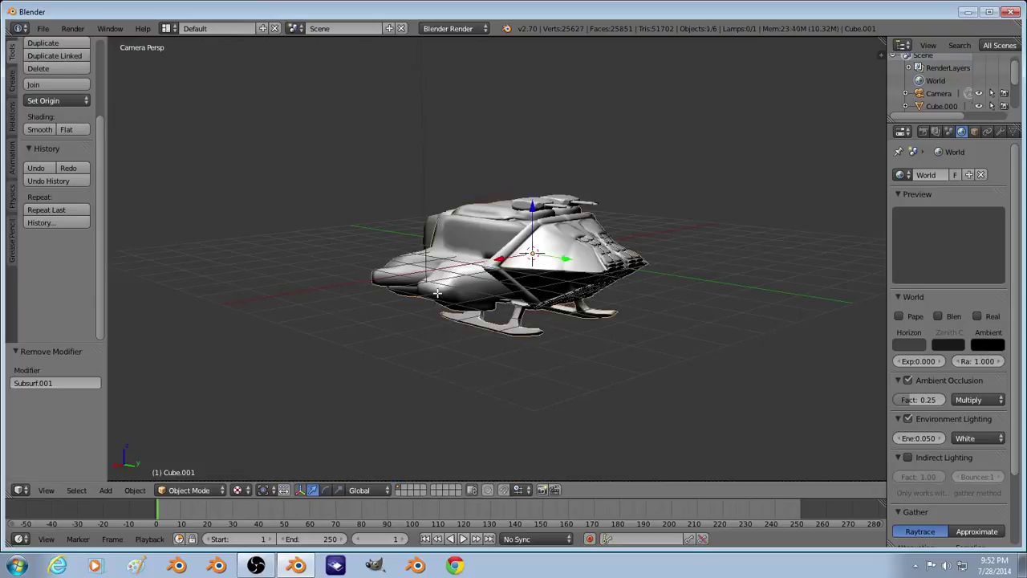
pyautogui.press('a')
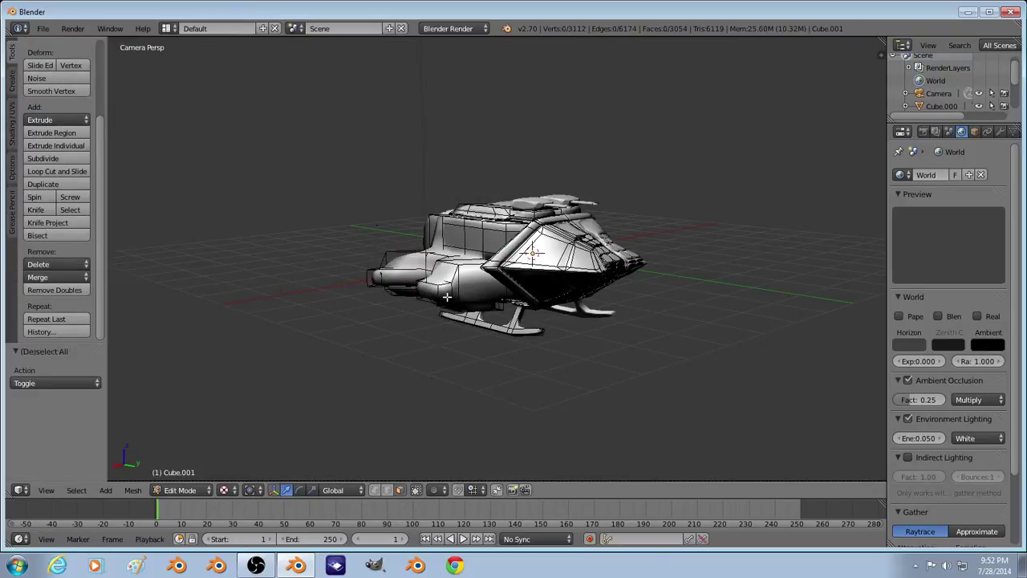
pyautogui.keyDown('alt'); pyautogui.rightClick(447, 297); pyautogui.keyUp('alt')
pyautogui.press('a')
pyautogui.press('l')
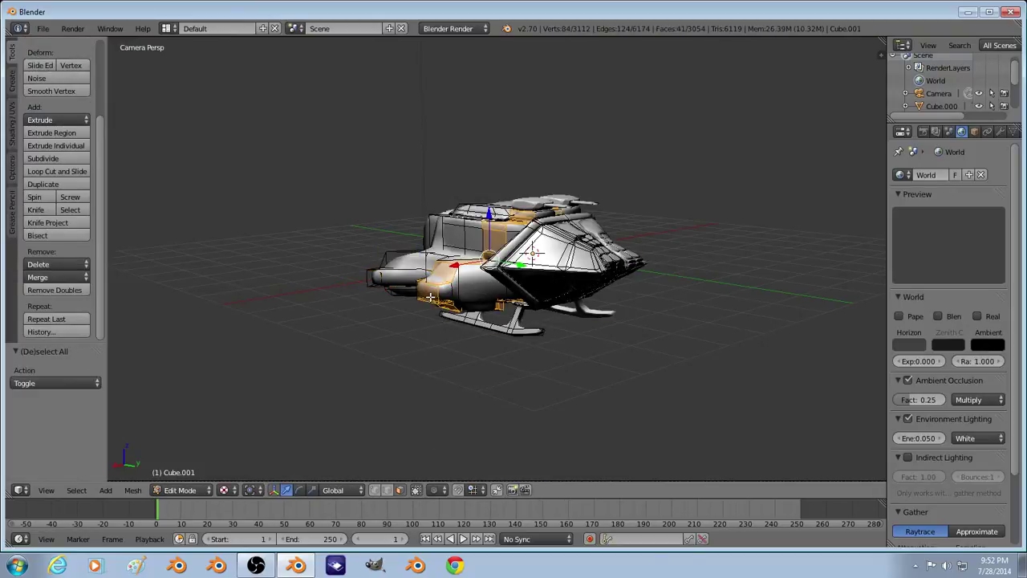
pyautogui.press('a')
pyautogui.press('l')
pyautogui.press('a')
pyautogui.press('l')
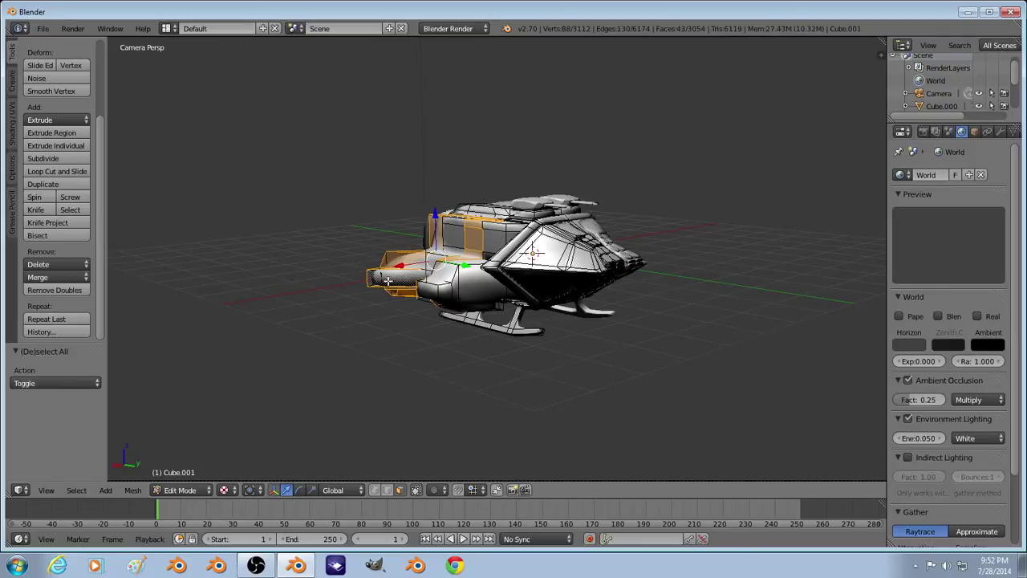
pyautogui.press('a')
pyautogui.press('l')
# Step: Extrude the face loop running along the outer ends of the side fins and check the shape in Object Mode
pyautogui.press('z')
pyautogui.moveTo(387, 281); pyautogui.dragTo(498, 292, button='middle')
pyautogui.scroll(2, 498, 292)
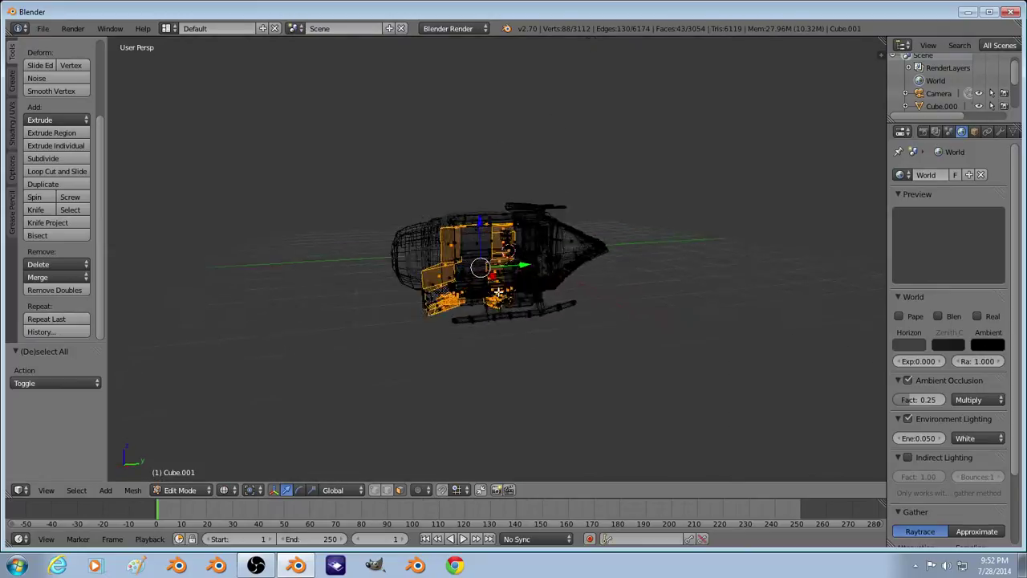
pyautogui.scroll(3, 498, 292)
pyautogui.press('z')
pyautogui.press('a')
pyautogui.press('l')
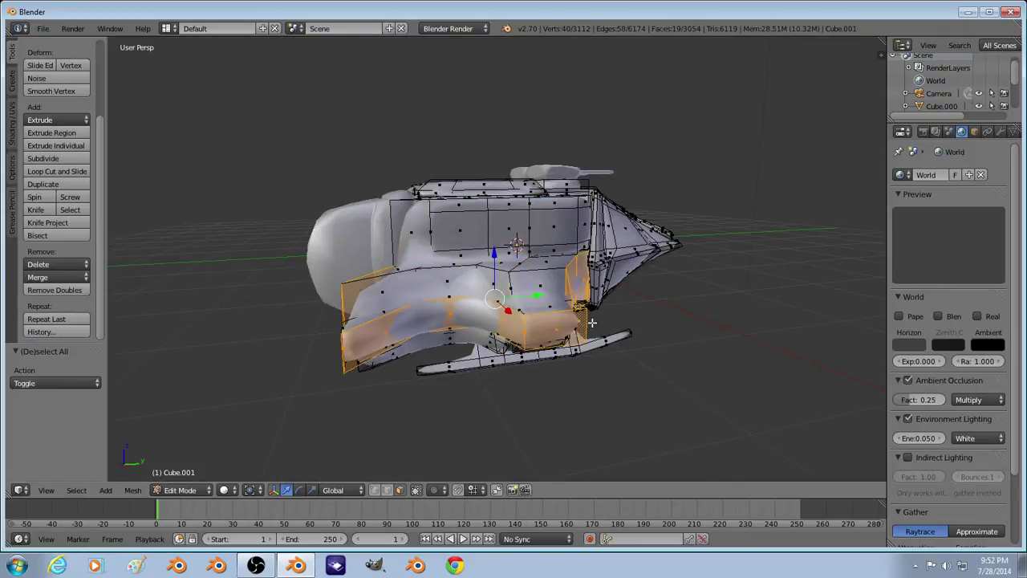
pyautogui.press('e')
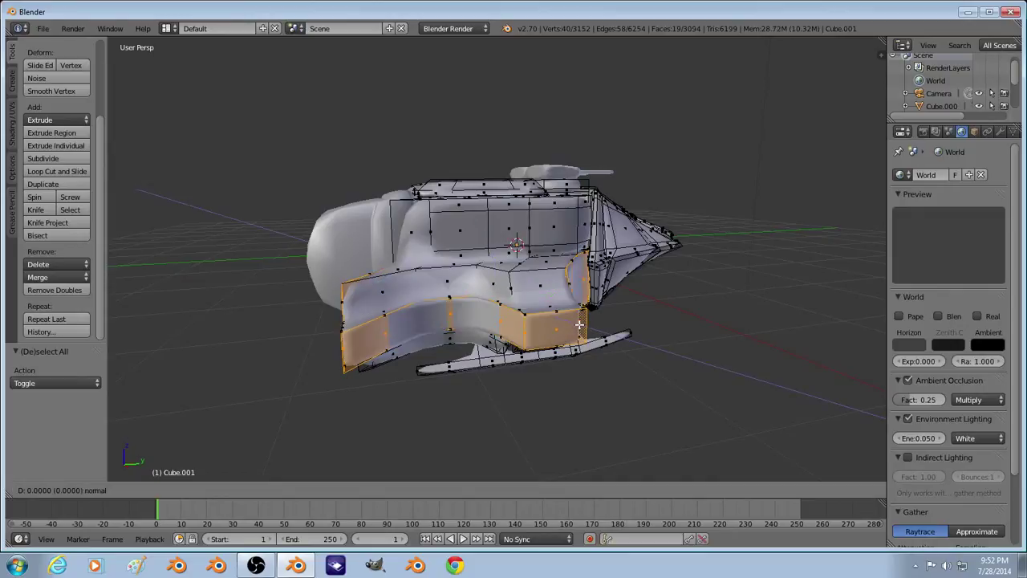
pyautogui.click(579, 324)
pyautogui.press('Tab')
pyautogui.moveTo(607, 306); pyautogui.dragTo(539, 336, button='middle')
pyautogui.press('Tab')
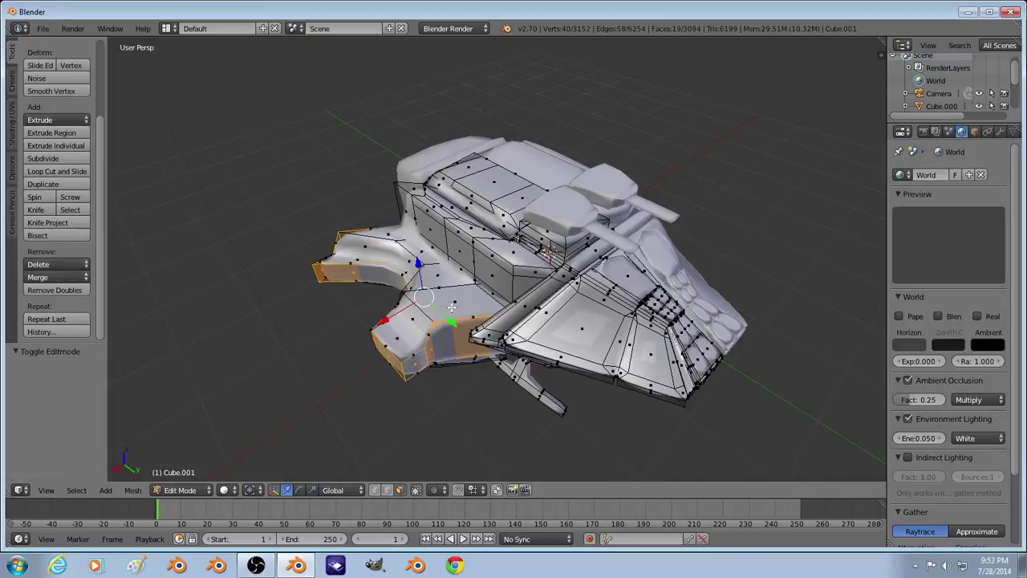
# Step: Extrude the face loop that crosses the front side fin and the hull, leaving the new faces in place
pyautogui.rightClick(456, 305)
pyautogui.press('a')
pyautogui.keyDown('alt'); pyautogui.rightClick(425, 312); pyautogui.keyUp('alt')
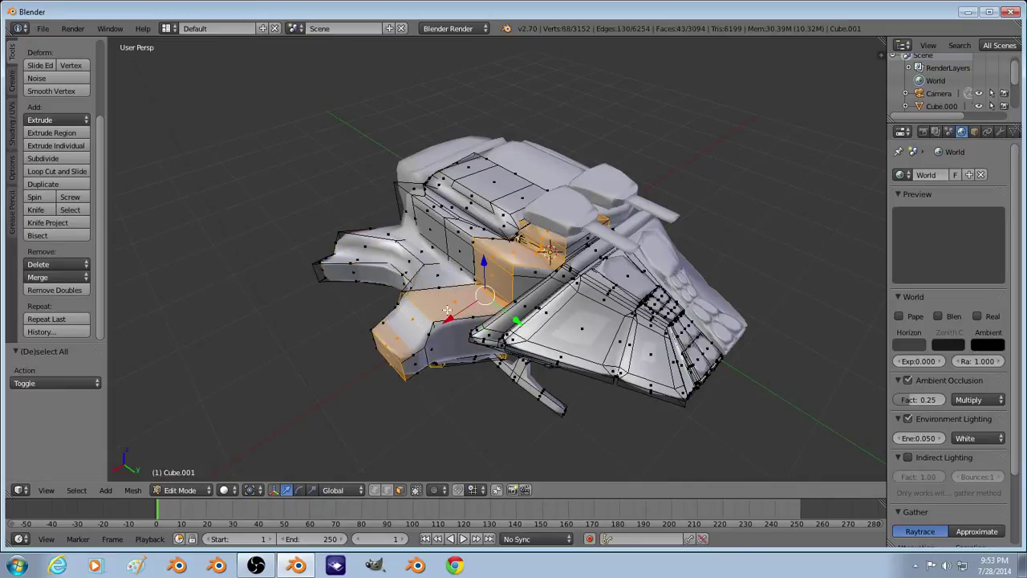
pyautogui.press('e')
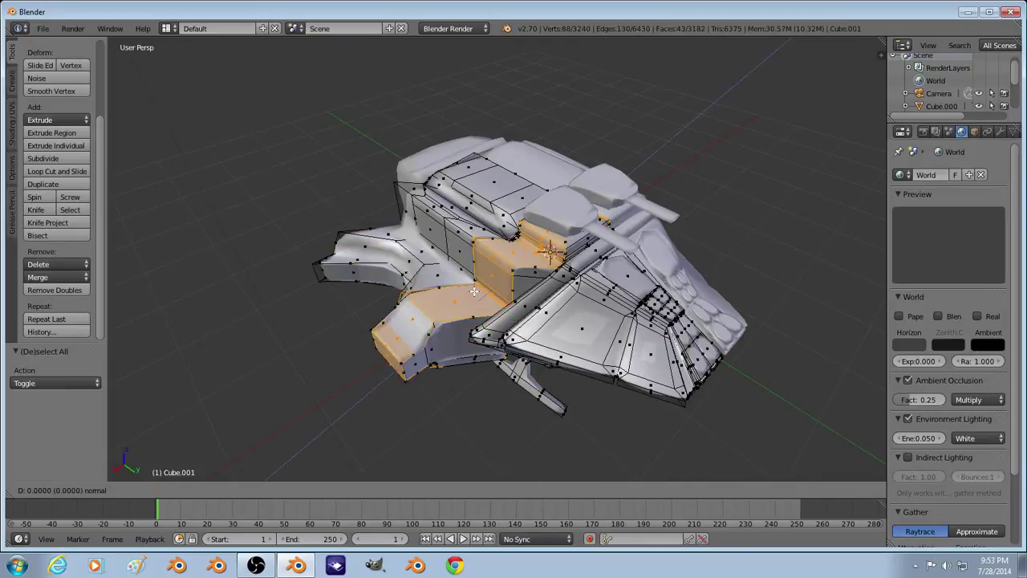
pyautogui.rightClick(542, 377)
# Step: Set the pivot point to Individual Origins and try scaling the extruded face loop along X
pyautogui.click(251, 489)
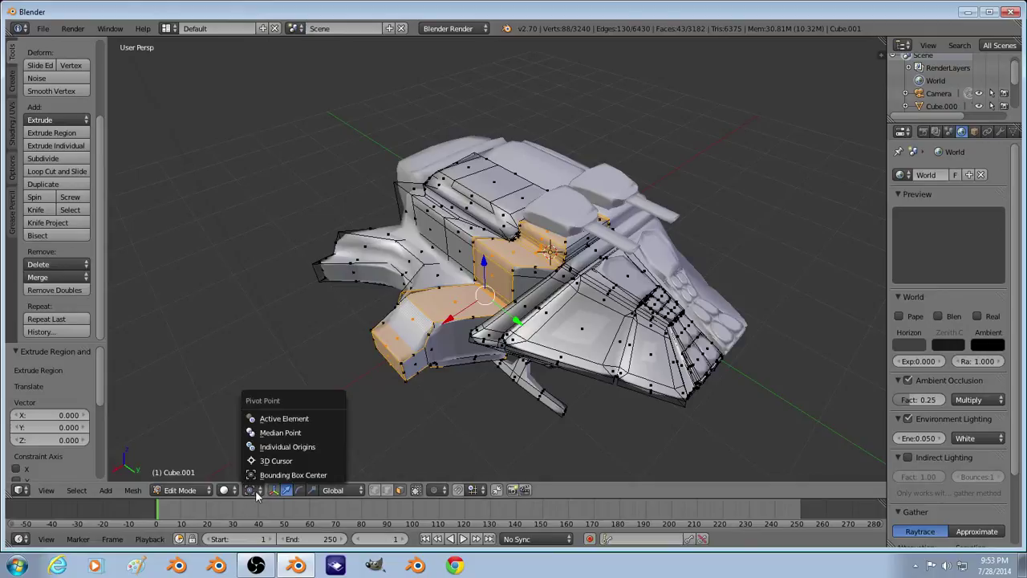
pyautogui.click(281, 446)
pyautogui.press('s')
pyautogui.press('x')
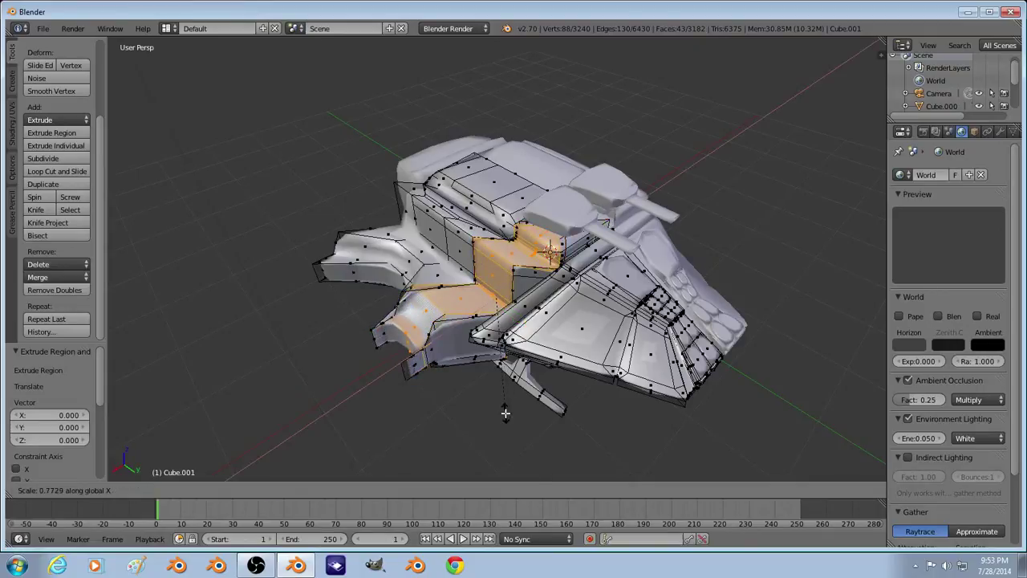
pyautogui.click(508, 411)
# Step: Scale the extruded face loop to 0.650 along Y and move it -0.154 along Y
pyautogui.press('s')
pyautogui.press('y')
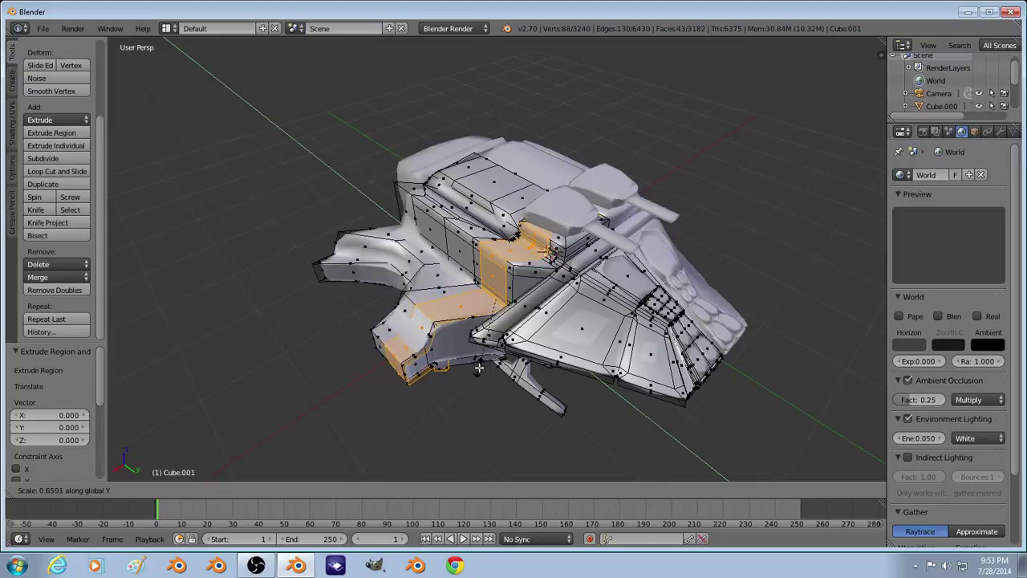
pyautogui.click(545, 390)
pyautogui.press('g')
pyautogui.press('y')
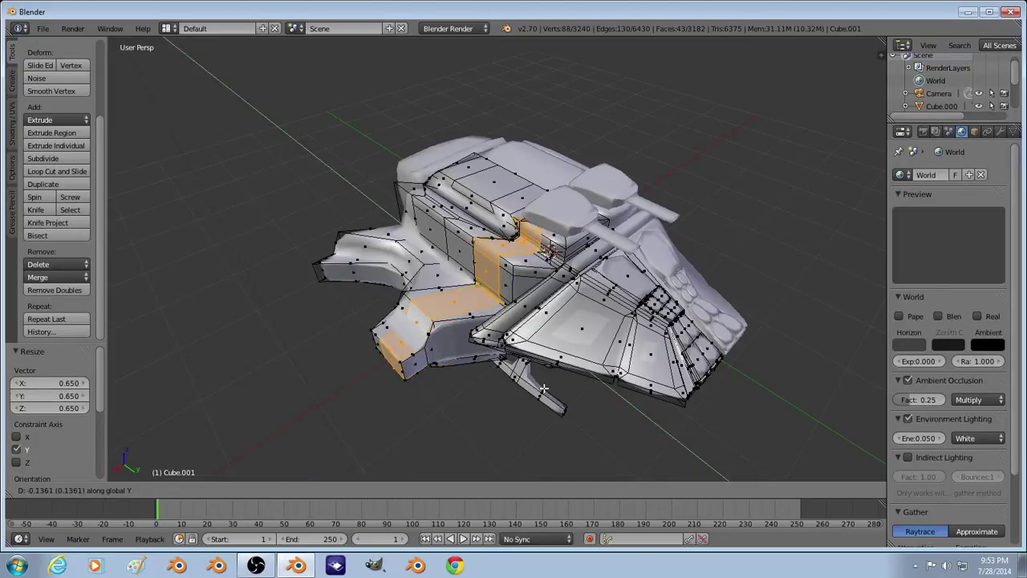
pyautogui.click(544, 390)
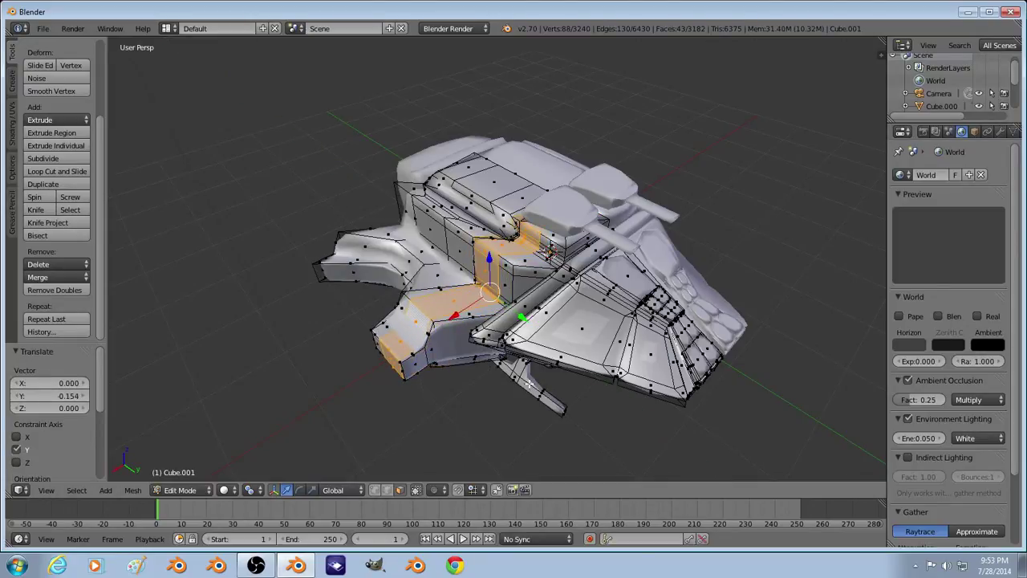
# Step: Narrow the face loop further to 0.565 along Y and shift it another -0.177 along Y
pyautogui.press('s')
pyautogui.click(484, 348)
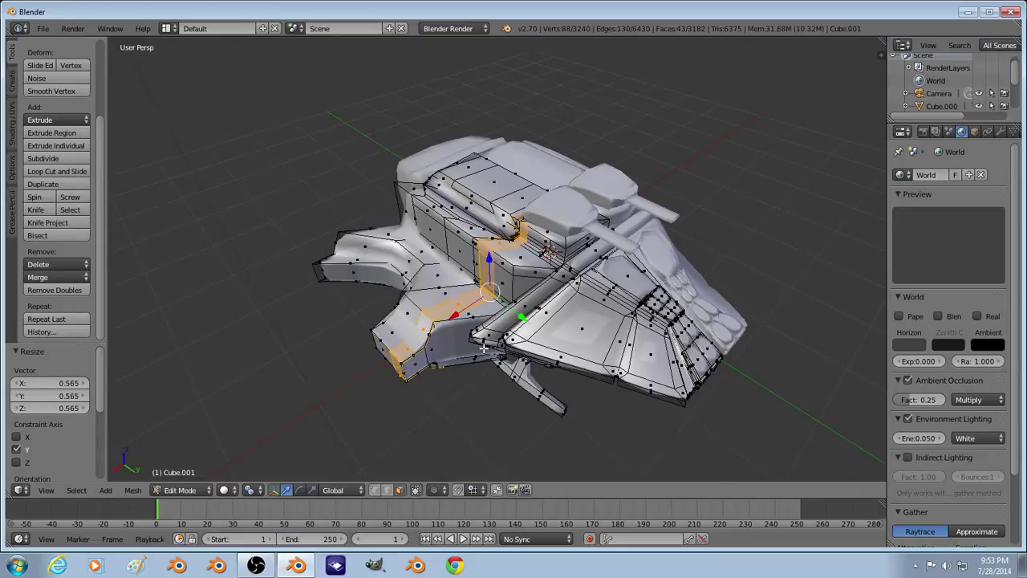
pyautogui.press('g')
pyautogui.press('y')
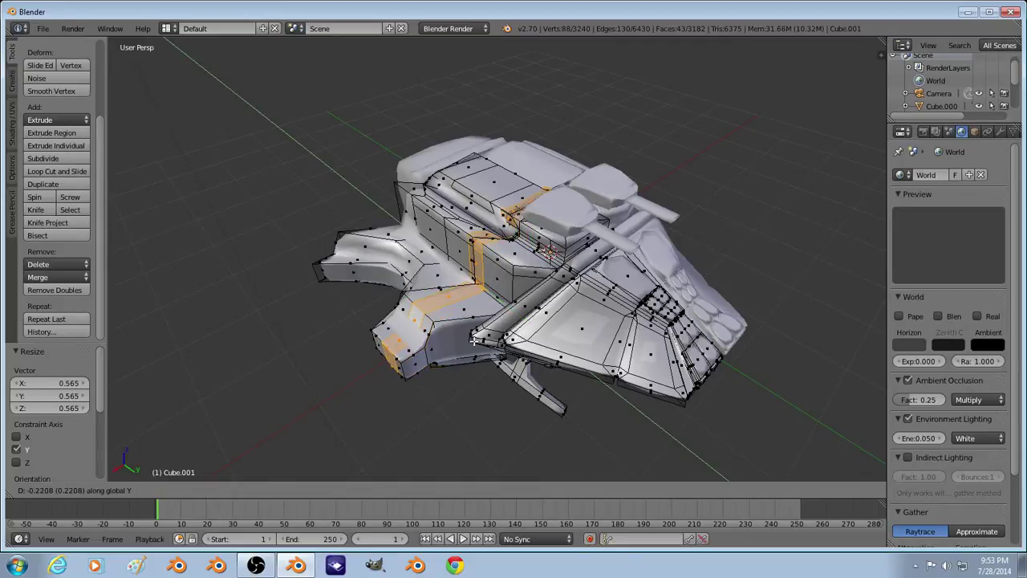
pyautogui.click(475, 341)
# Step: Undo the extrusion, scaling and moves of the face loop across the front fin, and clear the selection
pyautogui.press('z')
pyautogui.press('z')
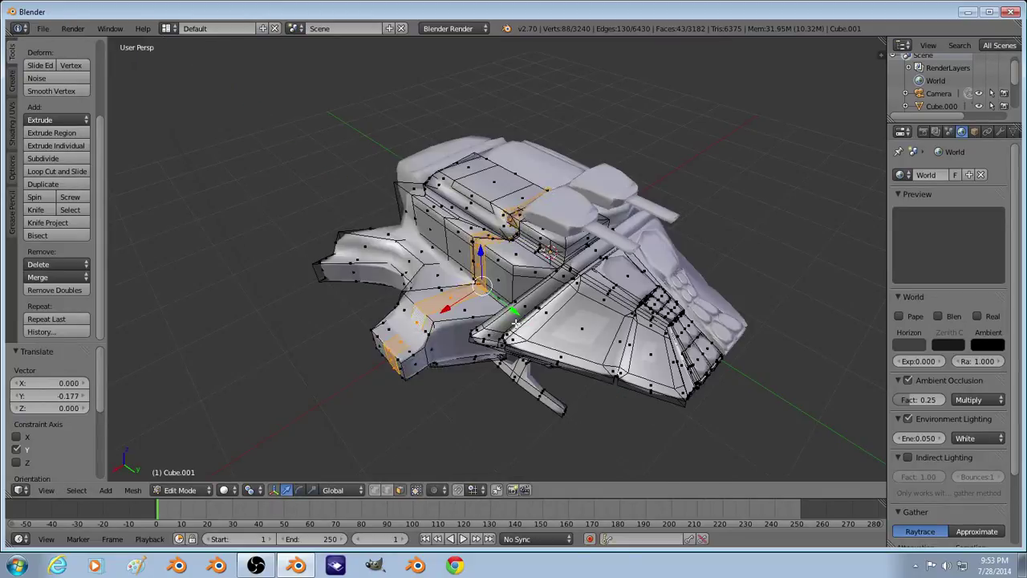
pyautogui.press('ctrl+KP_Add')
pyautogui.press('ctrl+KP_Add')
pyautogui.press('ctrl+KP_Add')
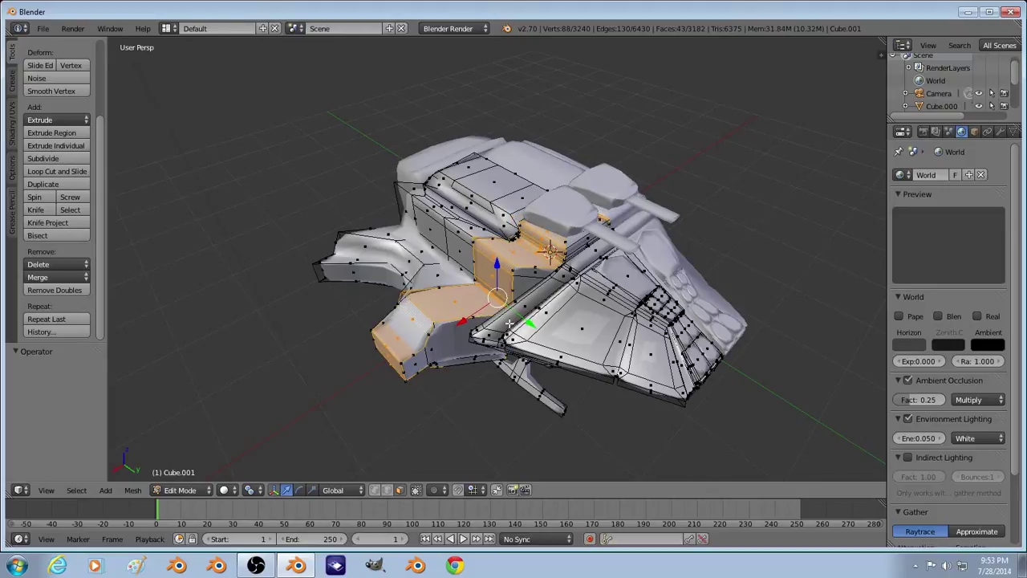
pyautogui.press('a')
# Step: Select six faces across the top of the front side fin and up the hull side, and extrude them individually
pyautogui.rightClick(397, 330)
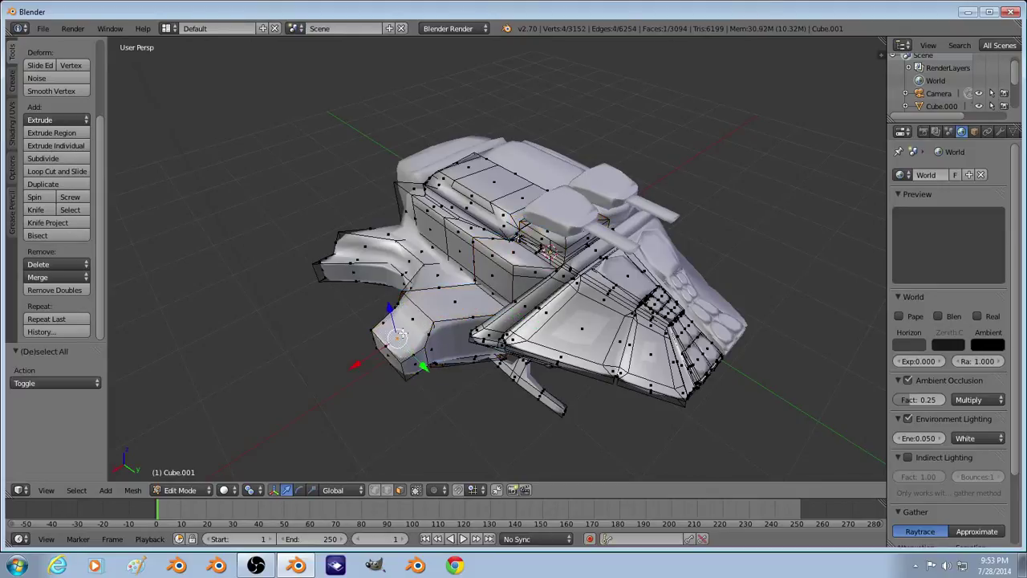
pyautogui.keyDown('shift'); pyautogui.rightClick(433, 308); pyautogui.keyUp('shift')
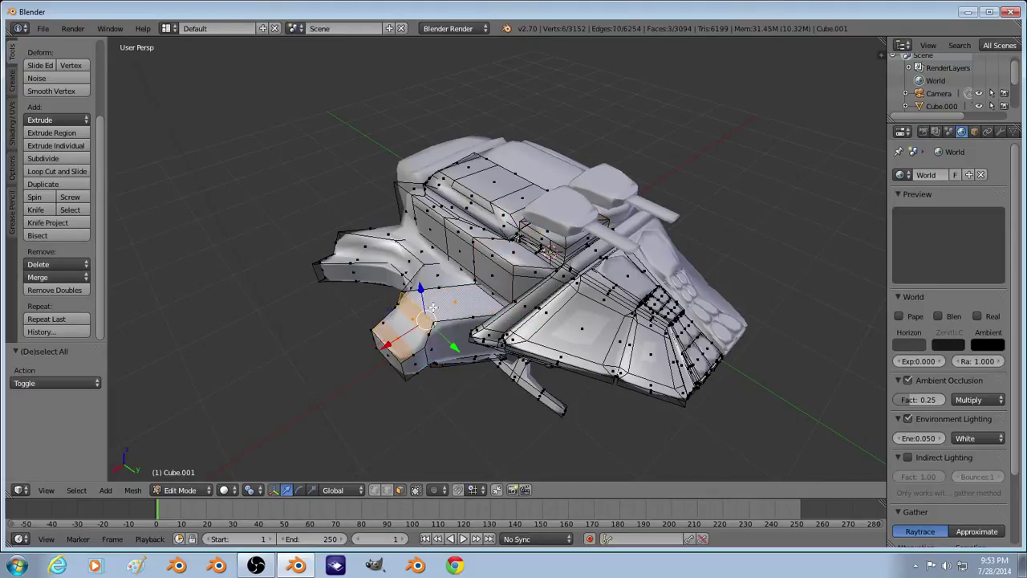
pyautogui.keyDown('shift'); pyautogui.rightClick(489, 277); pyautogui.keyUp('shift')
pyautogui.keyDown('shift'); pyautogui.rightClick(497, 263); pyautogui.keyUp('shift')
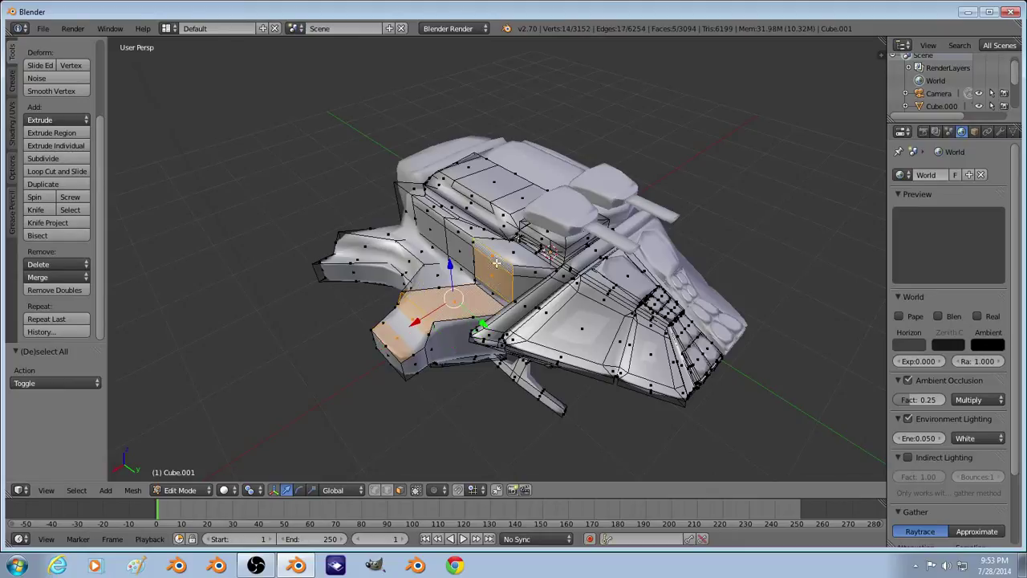
pyautogui.keyDown('shift'); pyautogui.rightClick(496, 293); pyautogui.keyUp('shift')
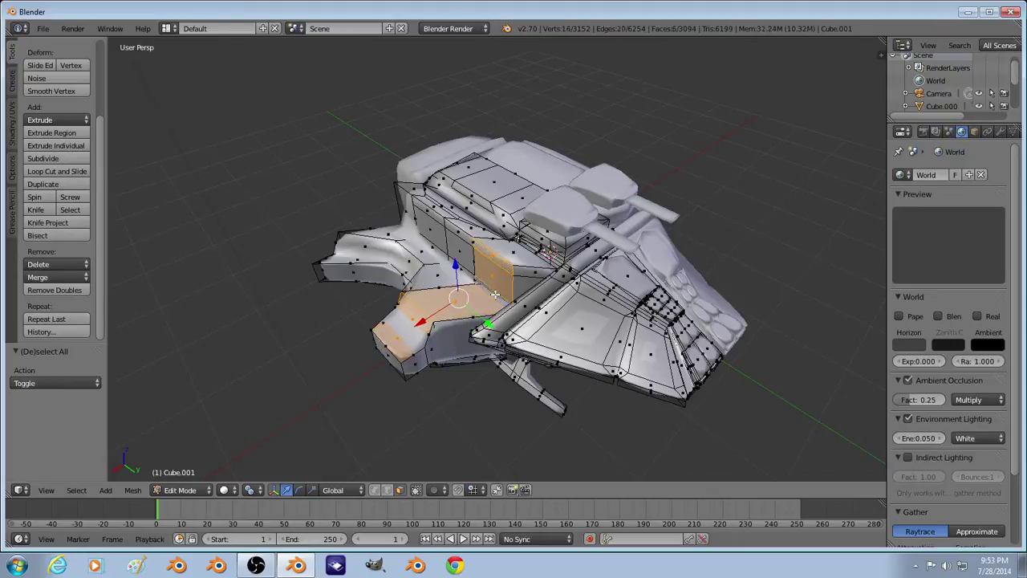
pyautogui.click(56, 145)
pyautogui.click(55, 145)
pyautogui.press('Tab')
pyautogui.press('a')
# Step: Select the row of hull side faces above the side fins and extrude it 0.271 along X as a raised panel
pyautogui.moveTo(498, 364); pyautogui.dragTo(673, 329, button='middle')
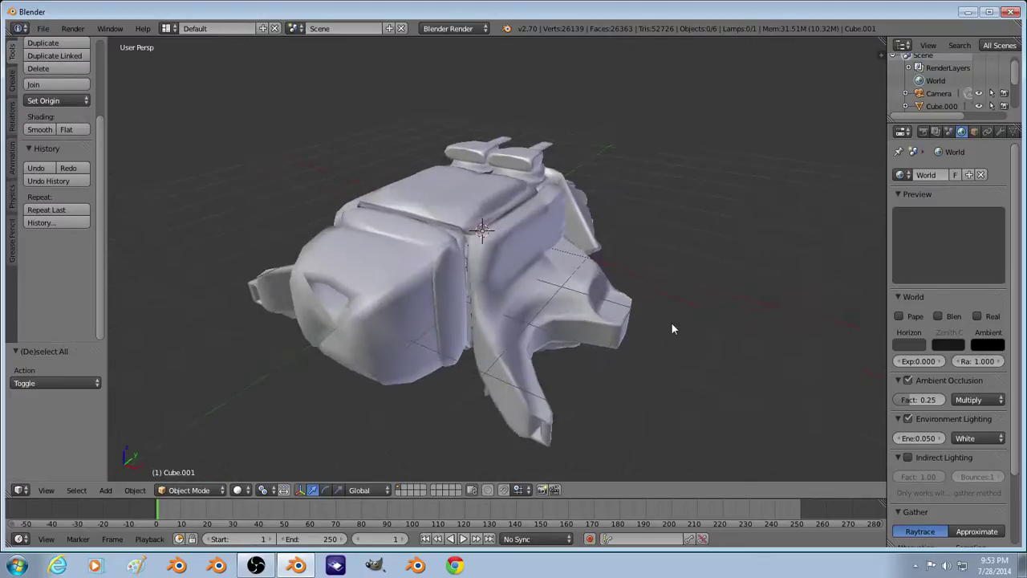
pyautogui.rightClick(505, 257)
pyautogui.press('Tab')
pyautogui.rightClick(511, 253)
pyautogui.keyDown('shift'); pyautogui.rightClick(537, 246); pyautogui.keyUp('shift')
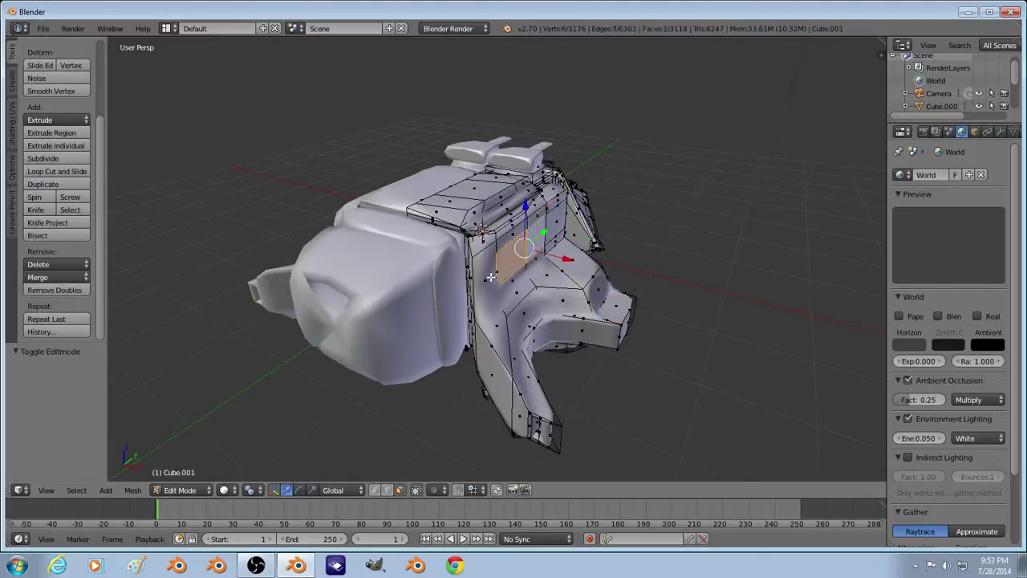
pyautogui.keyDown('shift'); pyautogui.rightClick(484, 281); pyautogui.keyUp('shift')
pyautogui.press('z')
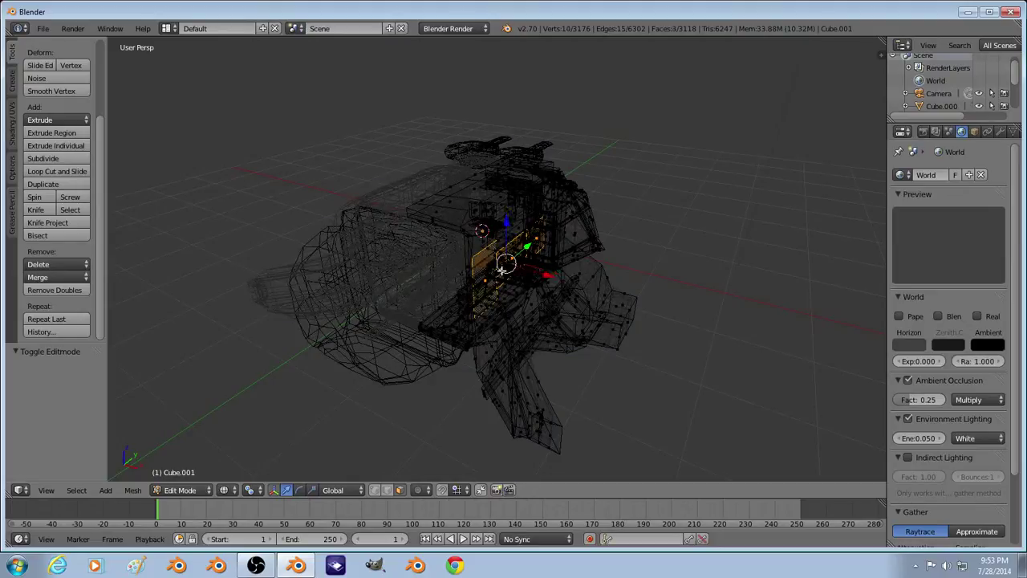
pyautogui.keyDown('shift'); pyautogui.rightClick(522, 270); pyautogui.keyUp('shift')
pyautogui.press('z')
pyautogui.hotkey('ctrl', 'z')
pyautogui.press('z')
pyautogui.press('z')
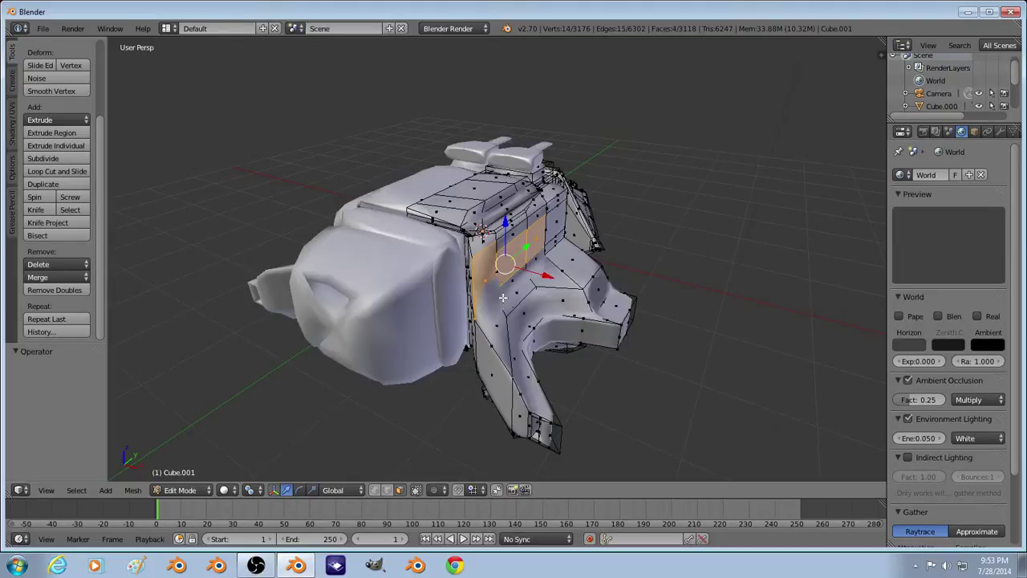
pyautogui.press('z')
pyautogui.keyDown('shift'); pyautogui.rightClick(506, 275); pyautogui.keyUp('shift')
pyautogui.press('z')
pyautogui.scroll(2, 506, 277)
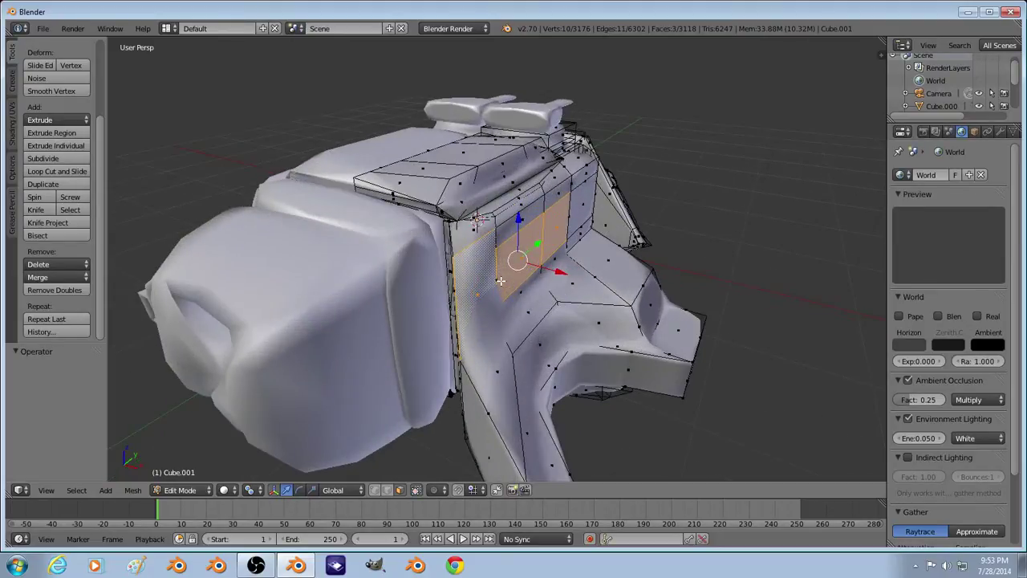
pyautogui.keyDown('shift'); pyautogui.rightClick(505, 284); pyautogui.keyUp('shift')
pyautogui.keyDown('shift'); pyautogui.rightClick(503, 279); pyautogui.keyUp('shift')
pyautogui.press('z')
pyautogui.hotkey('ctrl', 'z')
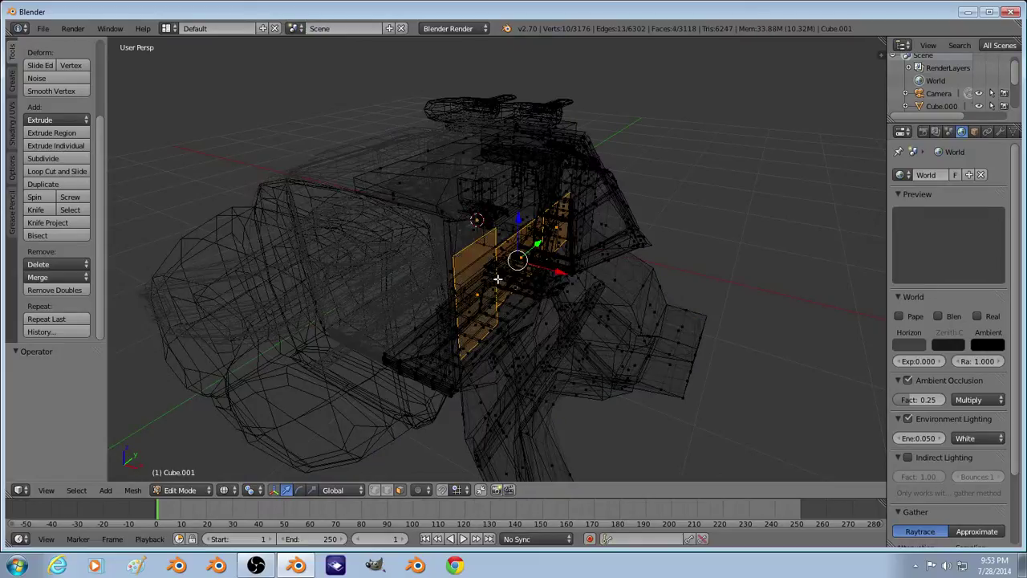
pyautogui.press('z')
pyautogui.press('e')
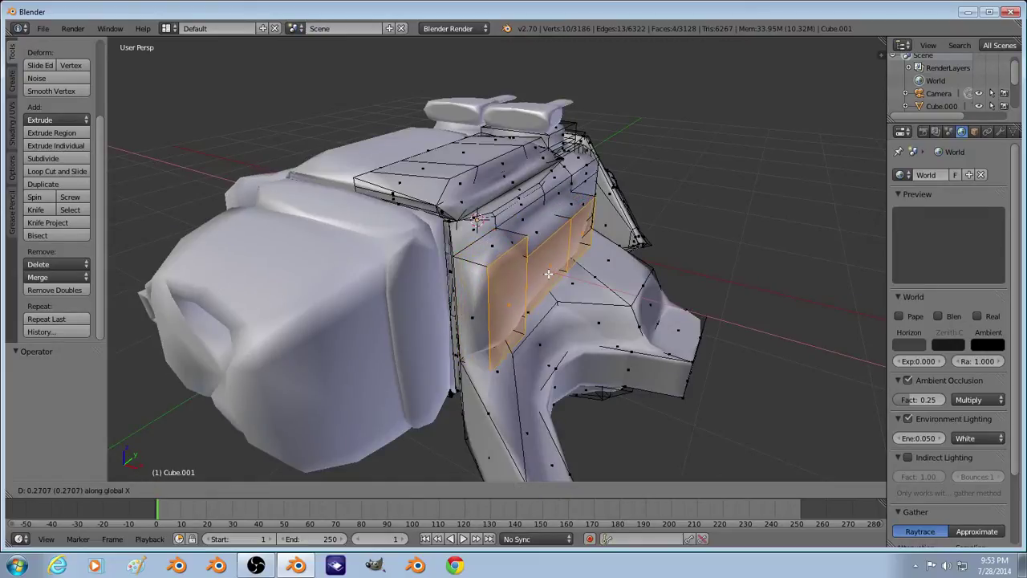
pyautogui.click(536, 268)
# Step: Inset the forward-facing end face of the raised side panel by scaling it to 0.791
pyautogui.moveTo(536, 268); pyautogui.dragTo(455, 272, button='middle')
pyautogui.rightClick(455, 272)
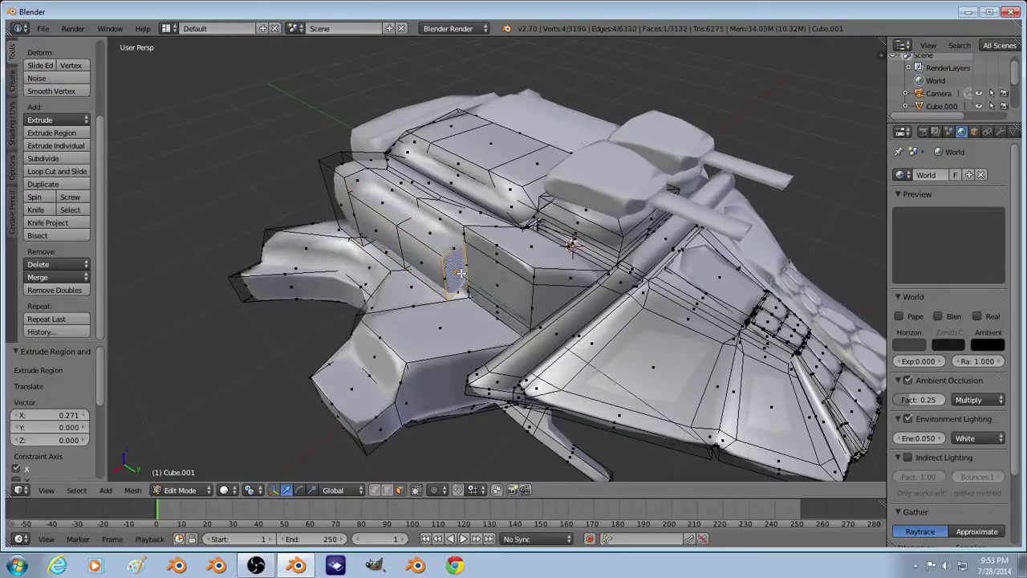
pyautogui.rightClick(495, 318)
pyautogui.press('s')
pyautogui.click(474, 300)
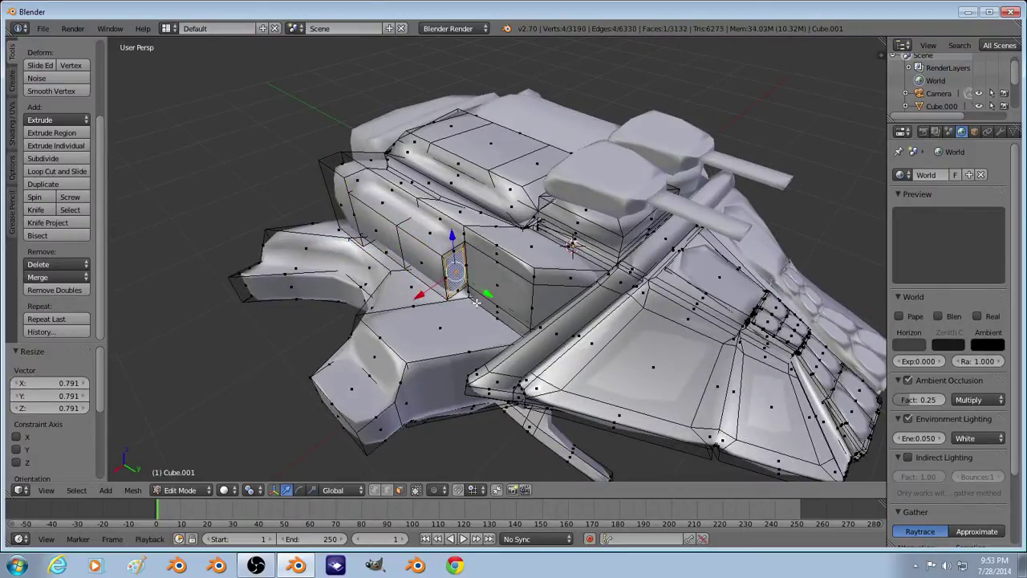
# Step: Extrude the inset end face about 0.053 inward as a recess and return to Object Mode to check the vehicle
pyautogui.press('e')
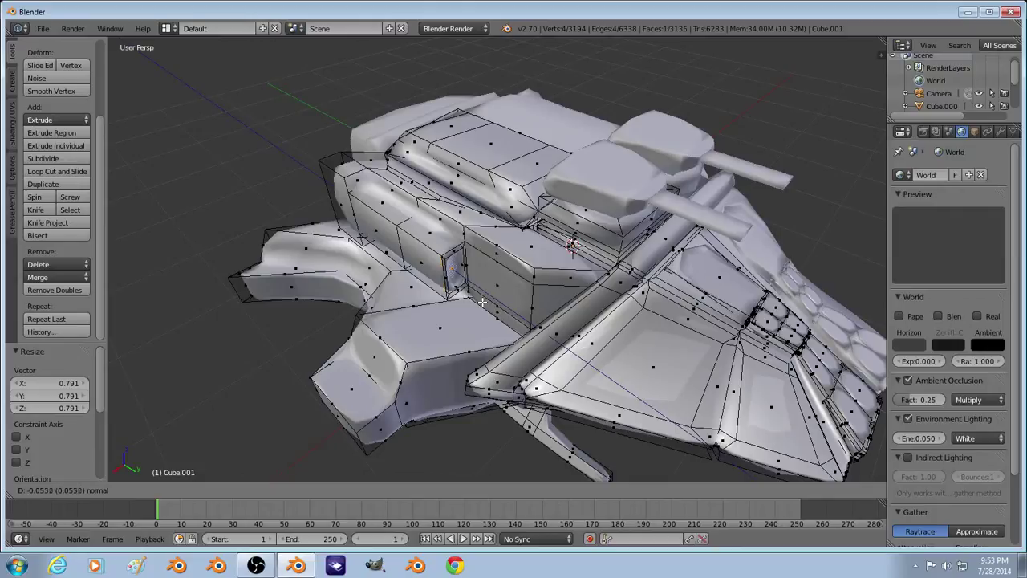
pyautogui.click(482, 302)
pyautogui.press('s')
pyautogui.rightClick(475, 304)
pyautogui.press('Tab')
pyautogui.scroll(-2, 466, 307)
pyautogui.moveTo(465, 307); pyautogui.dragTo(403, 278, button='middle')
pyautogui.scroll(-2, 476, 287)
pyautogui.moveTo(480, 337); pyautogui.dragTo(506, 340, button='middle')
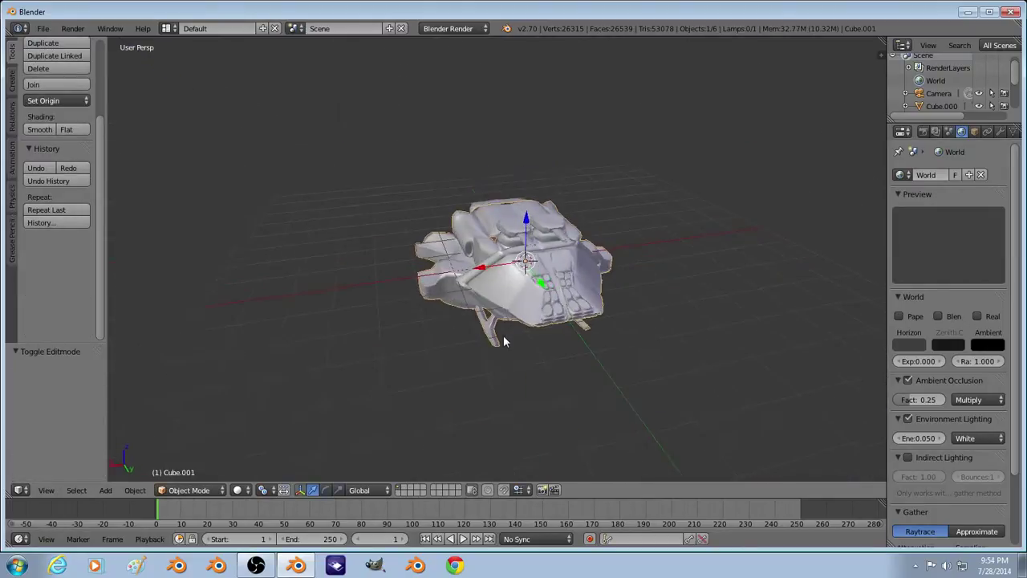